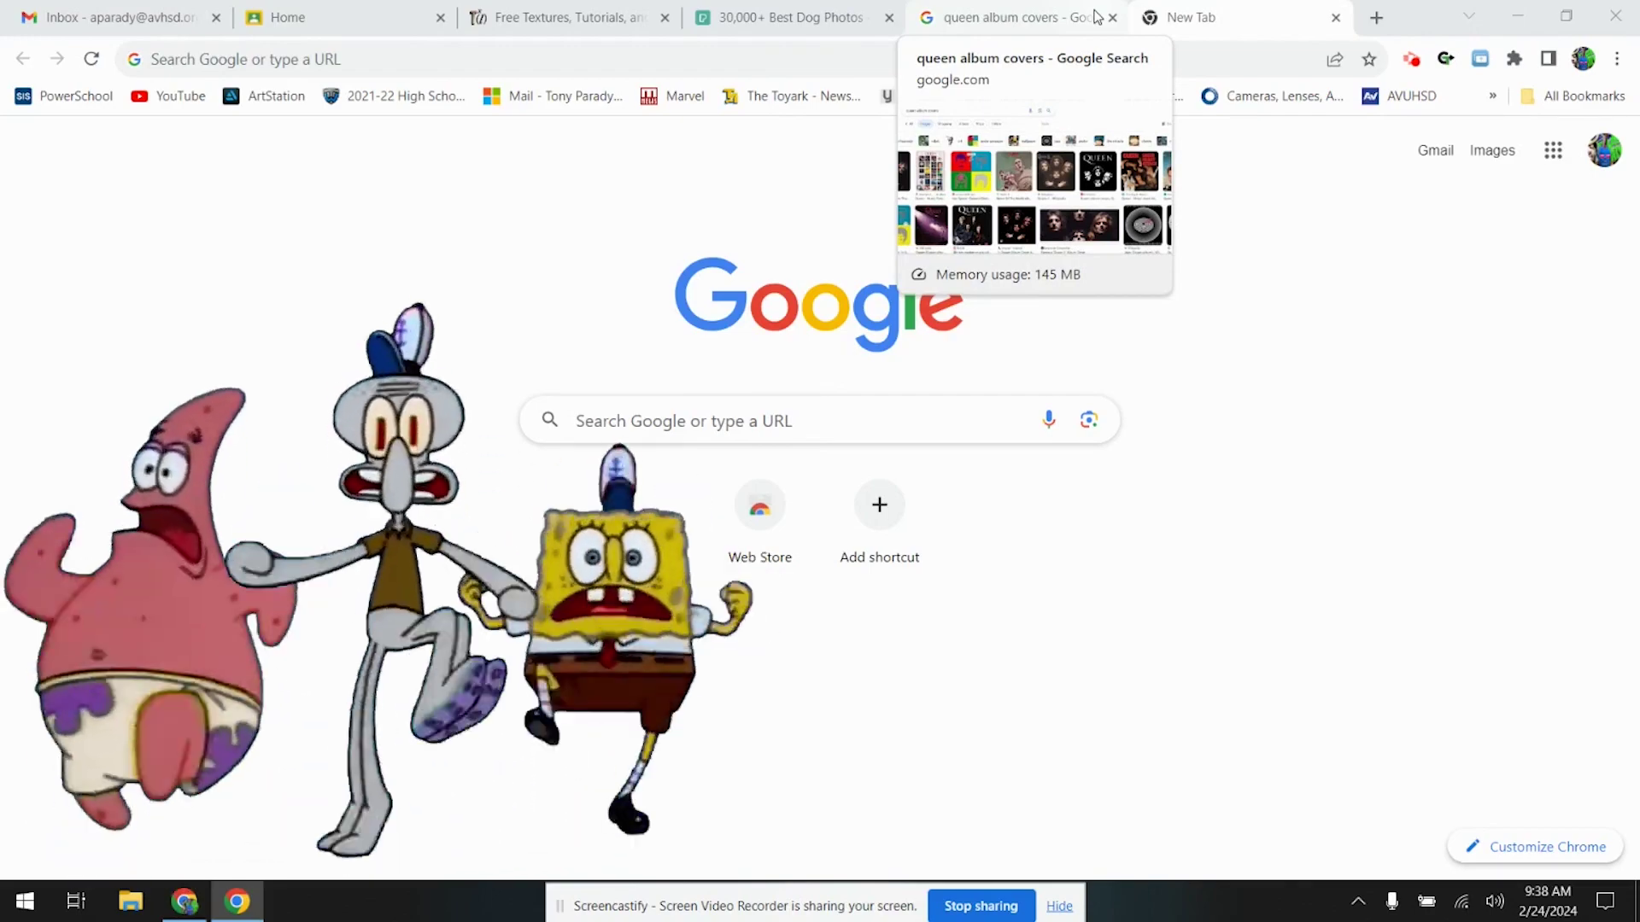
- Filter the 'queen album covers' image results to Large and preview the Queen II cover
left_click(1335, 18)
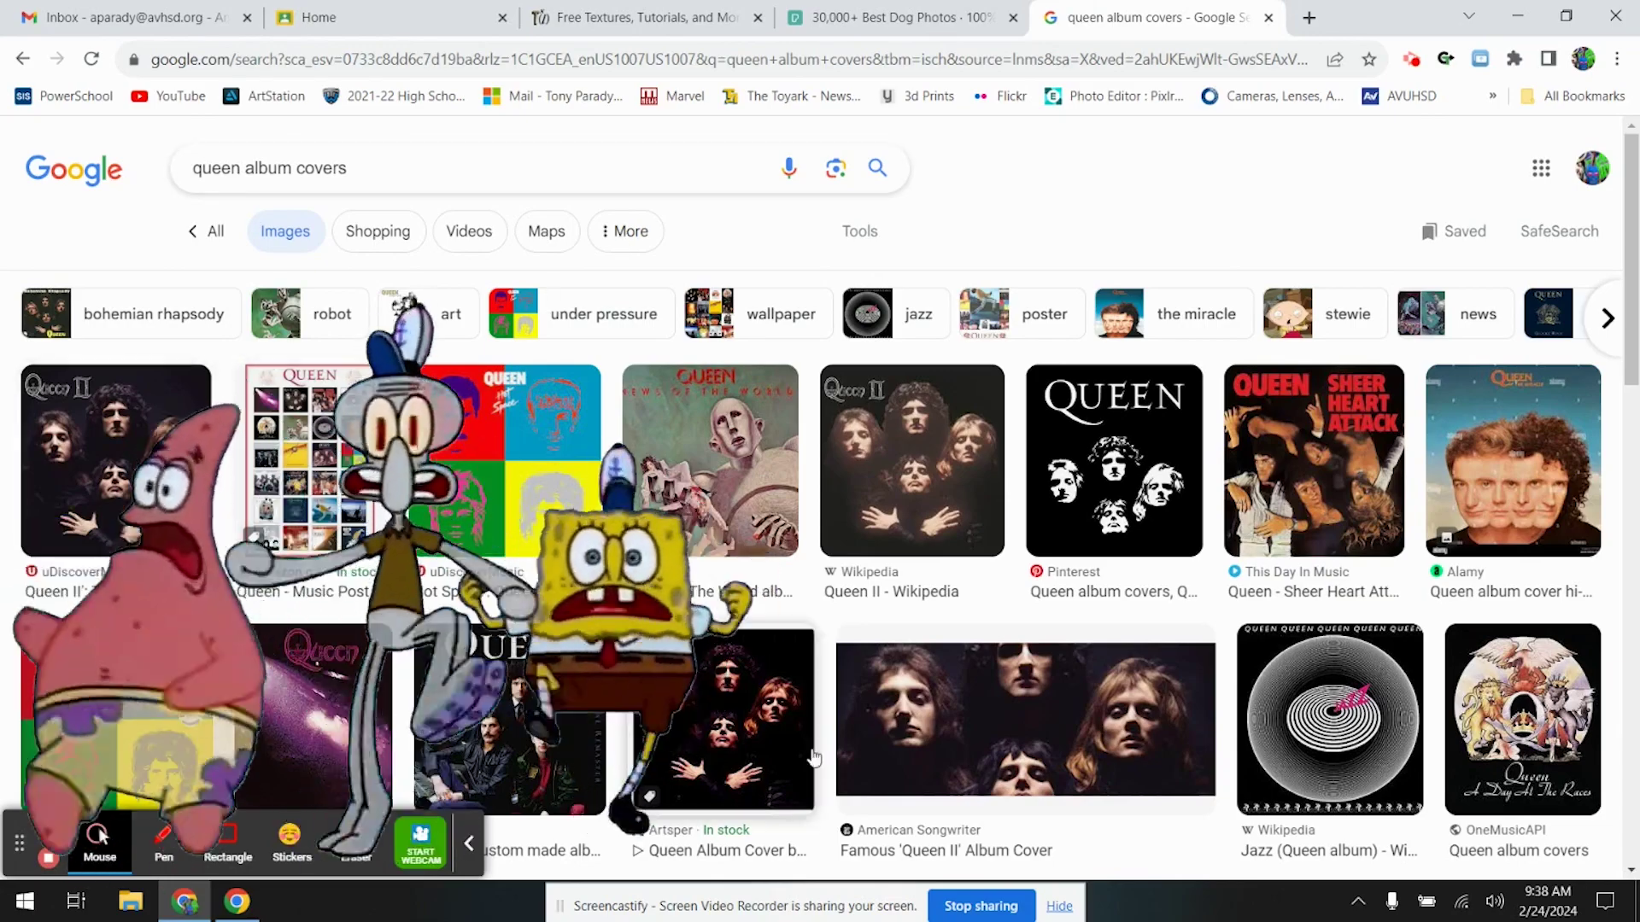
scroll(814, 757, "down", 5)
scroll(756, 474, "up", 4)
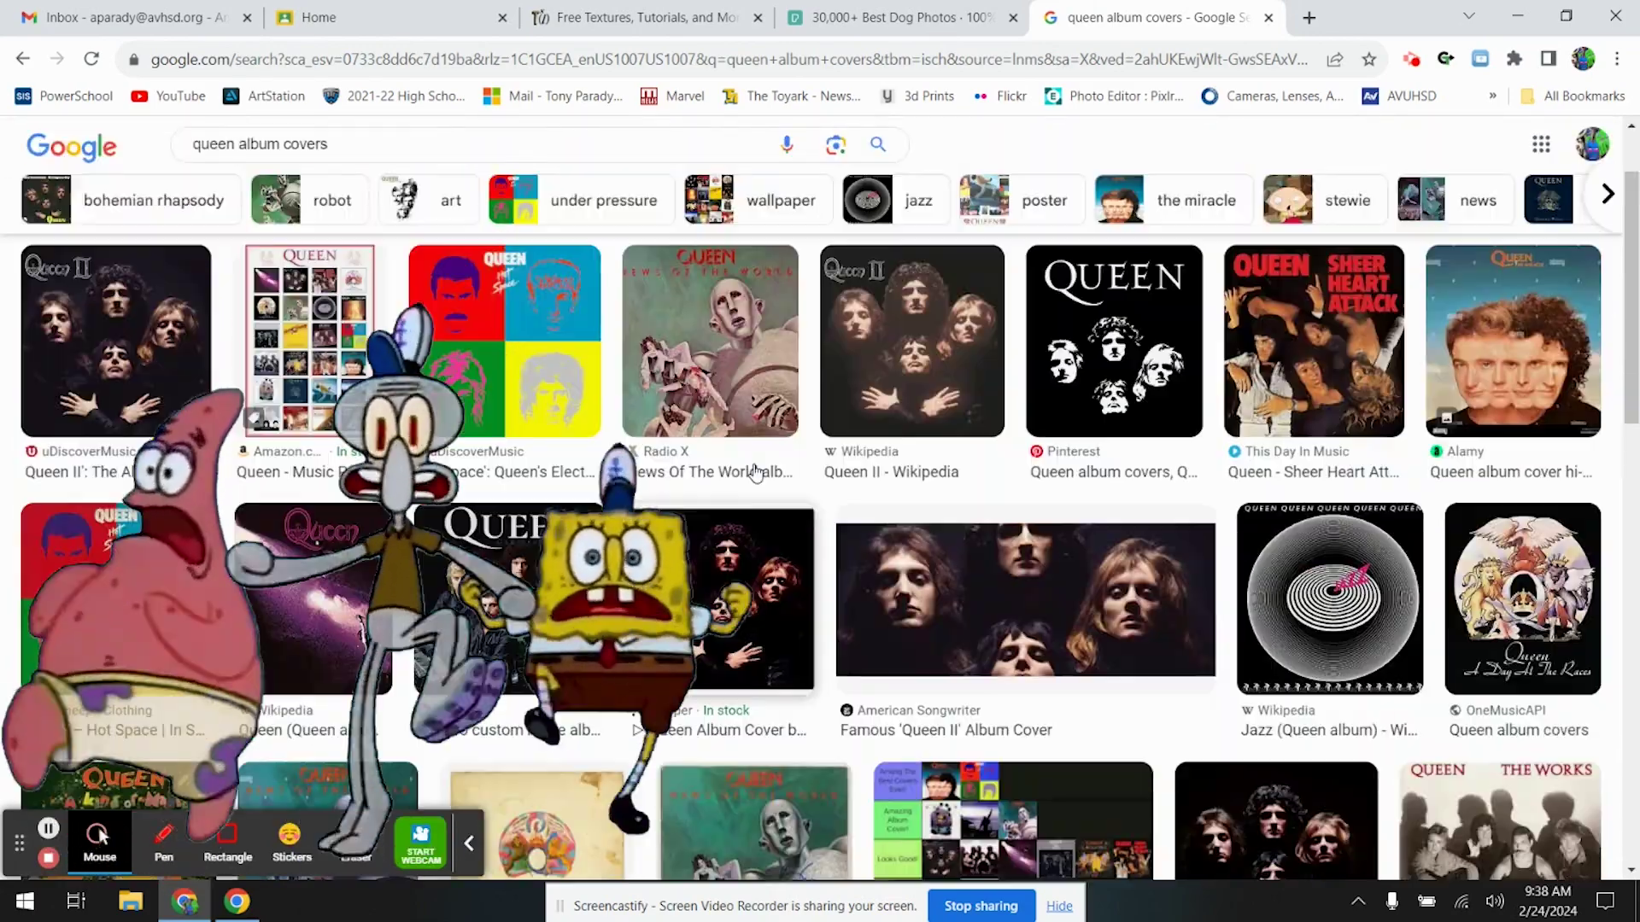
scroll(755, 474, "up", 2)
left_click(867, 232)
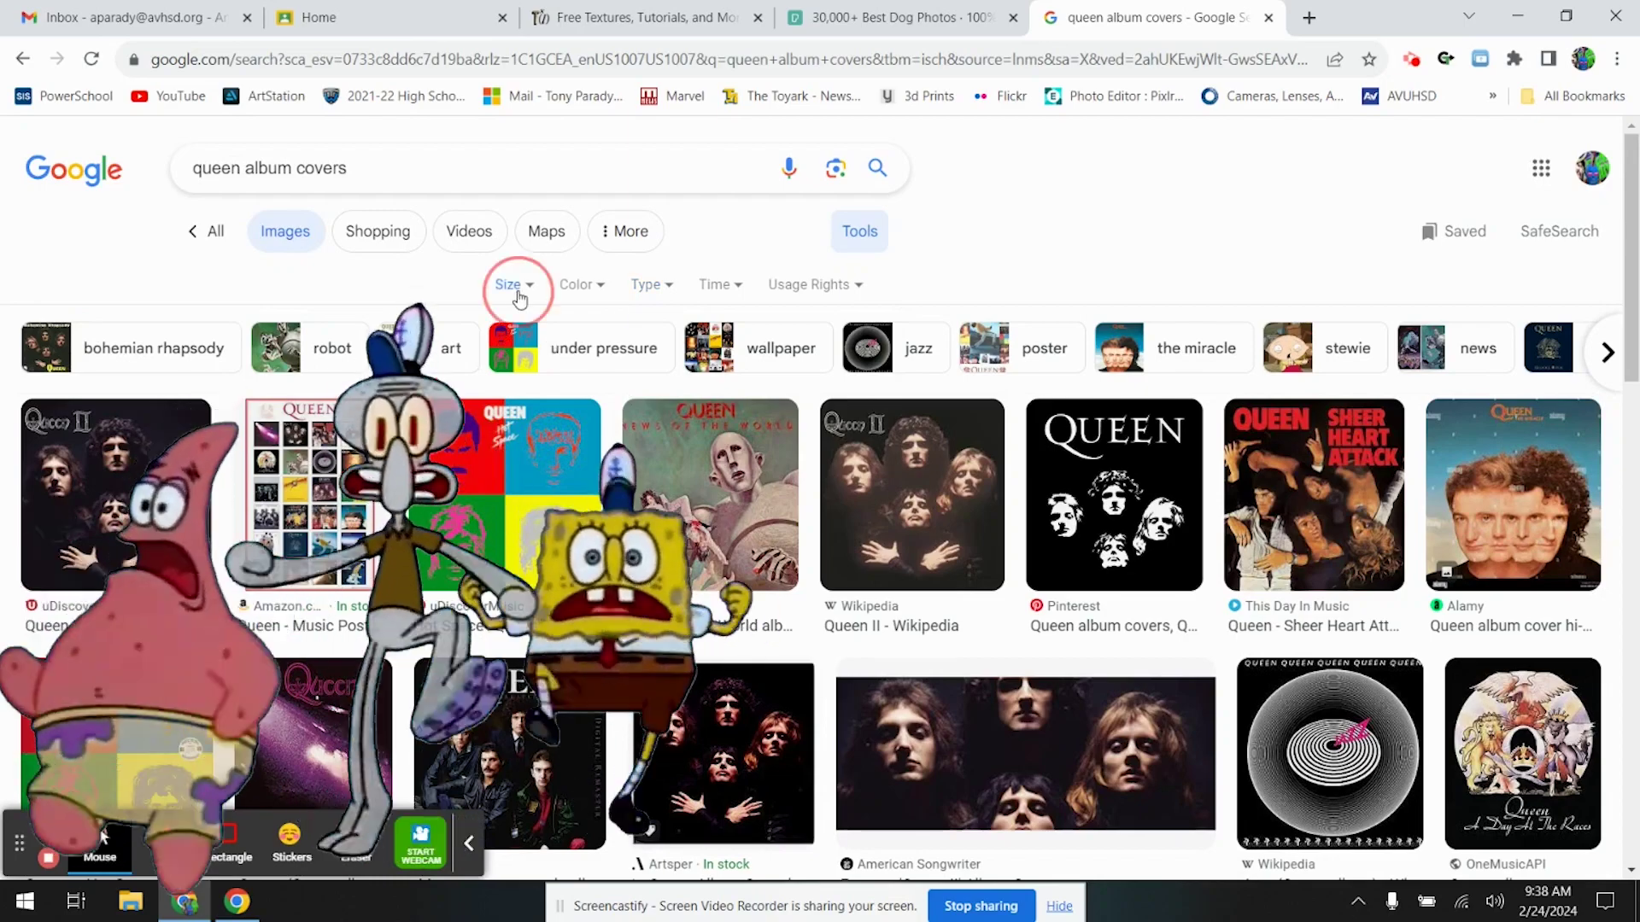
left_click(510, 356)
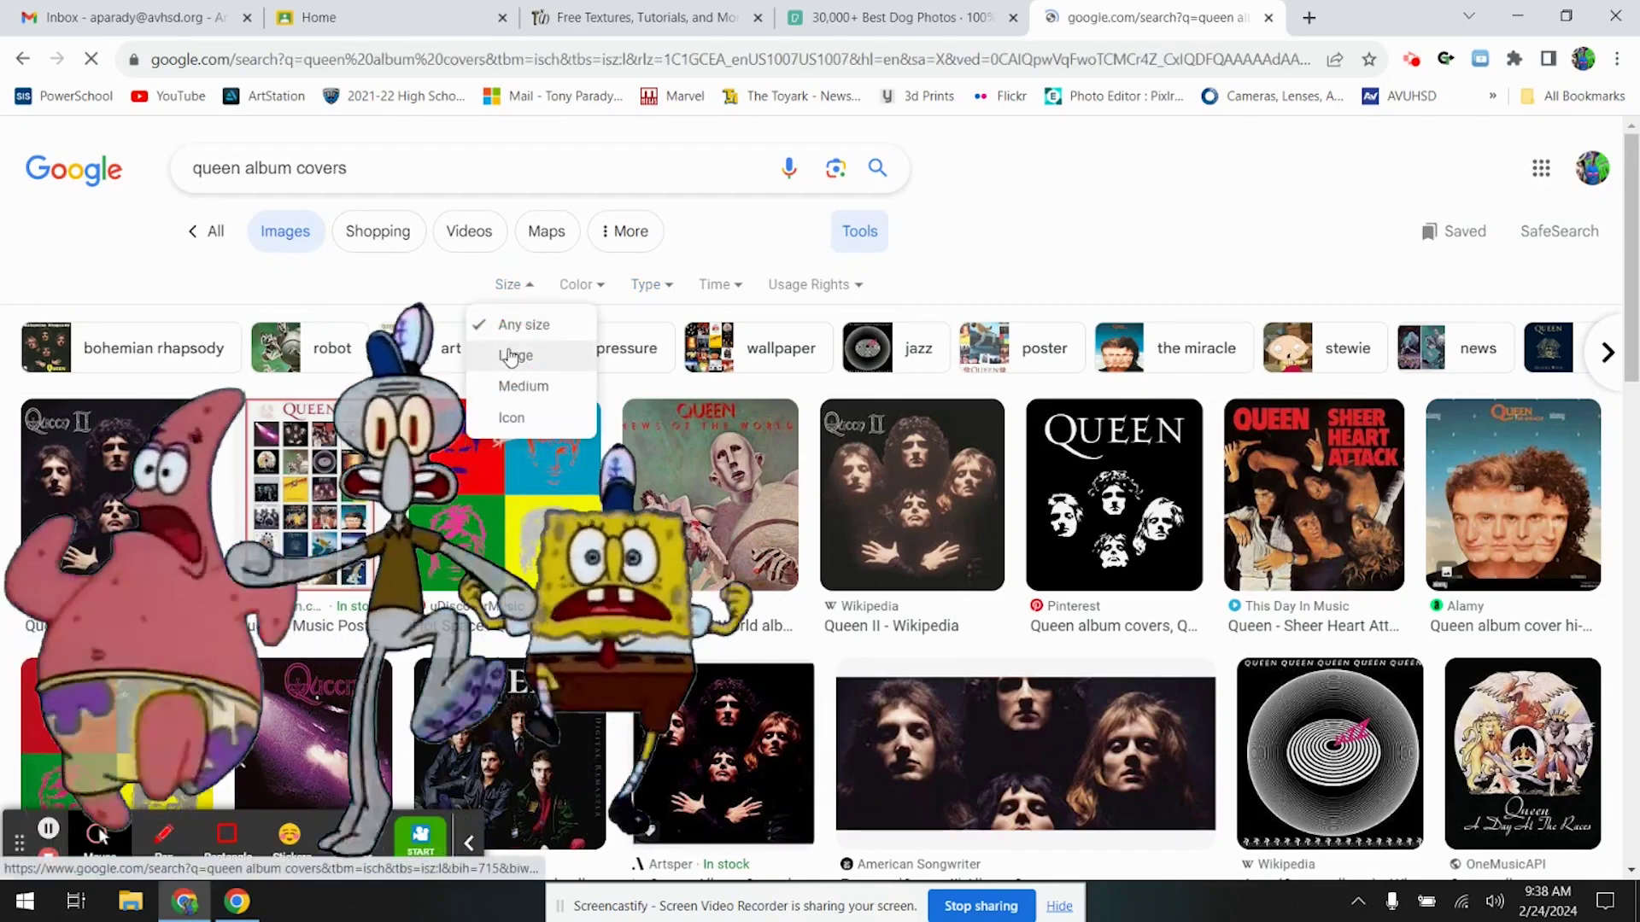
scroll(692, 694, "down", 3)
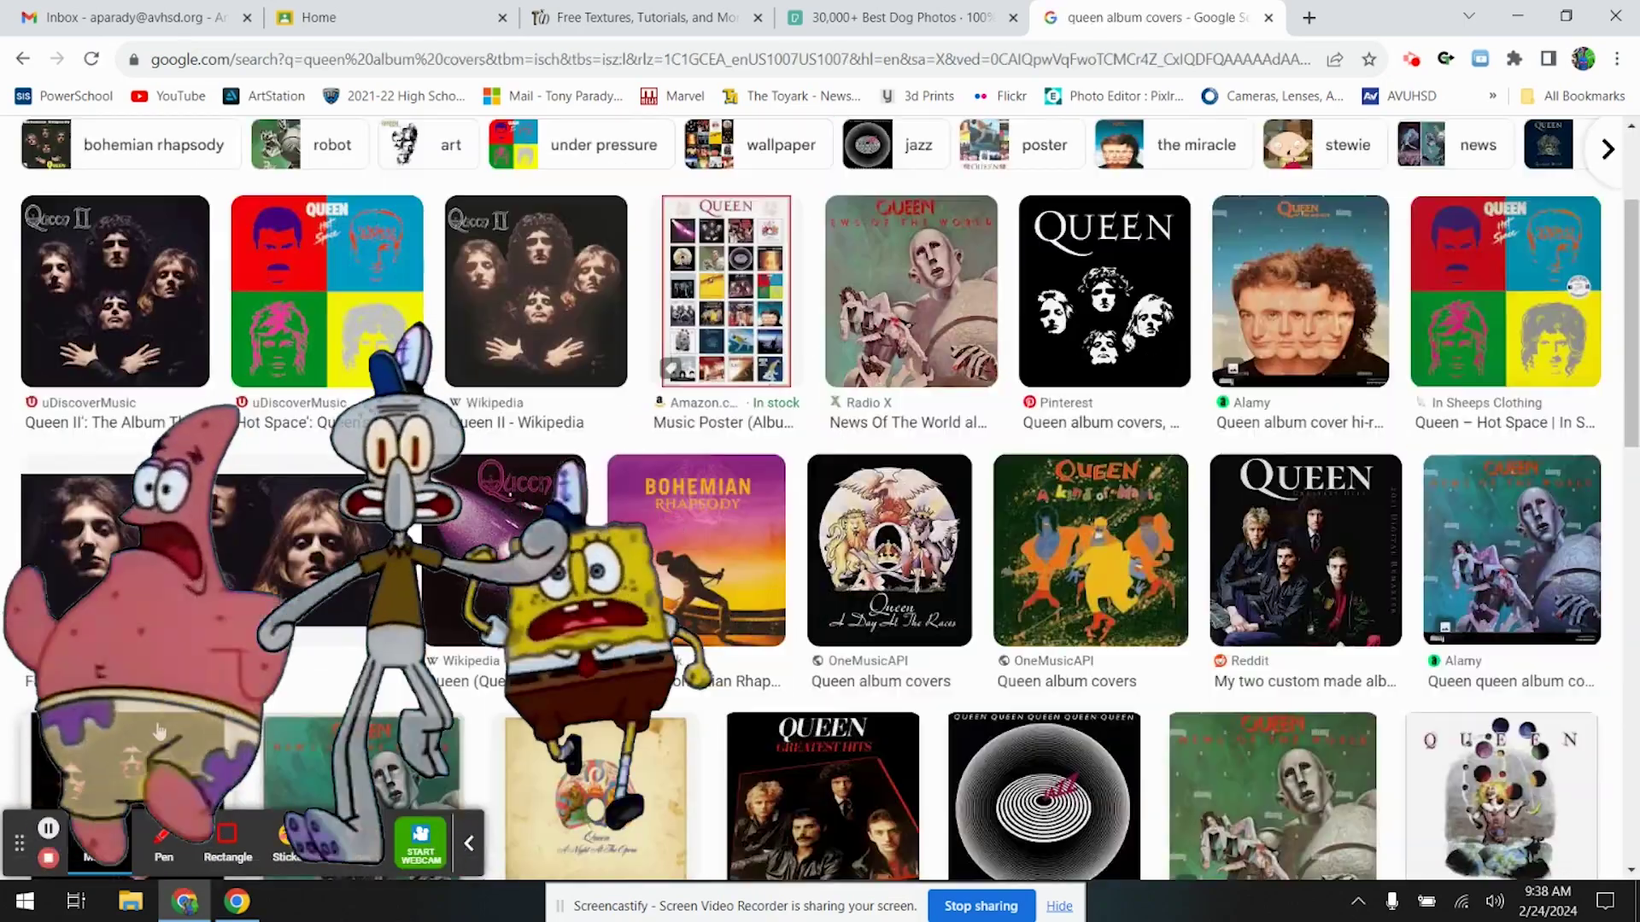
left_click(190, 307)
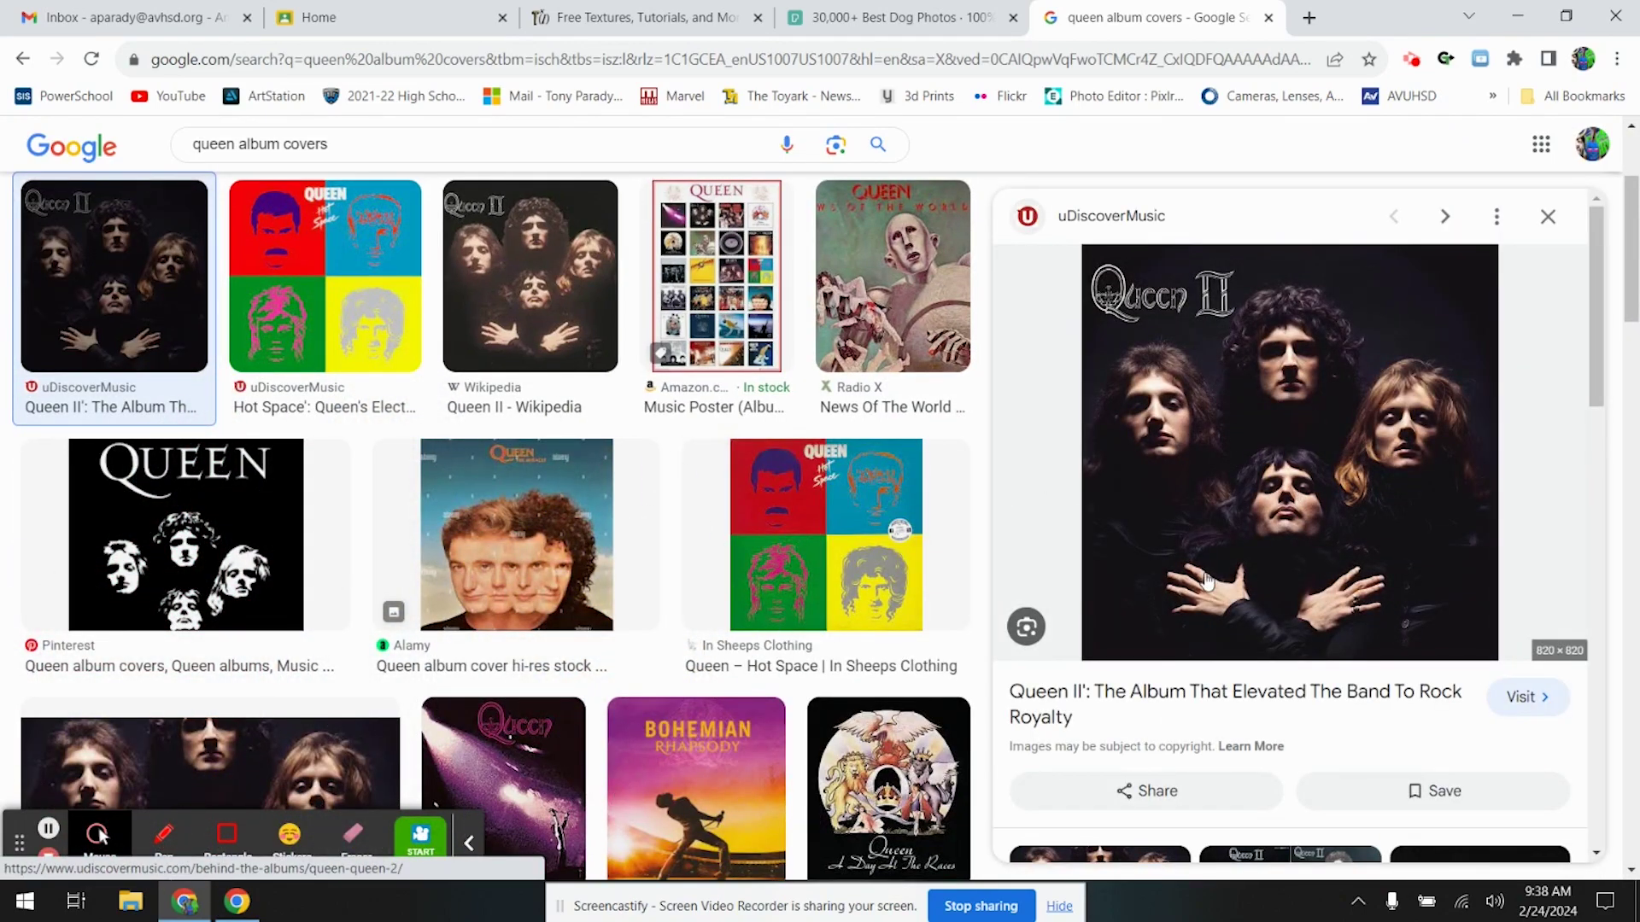
- Save the previewed Queen II cover to the Desktop as a JPG named starting with 'queen'
right_click(1286, 434)
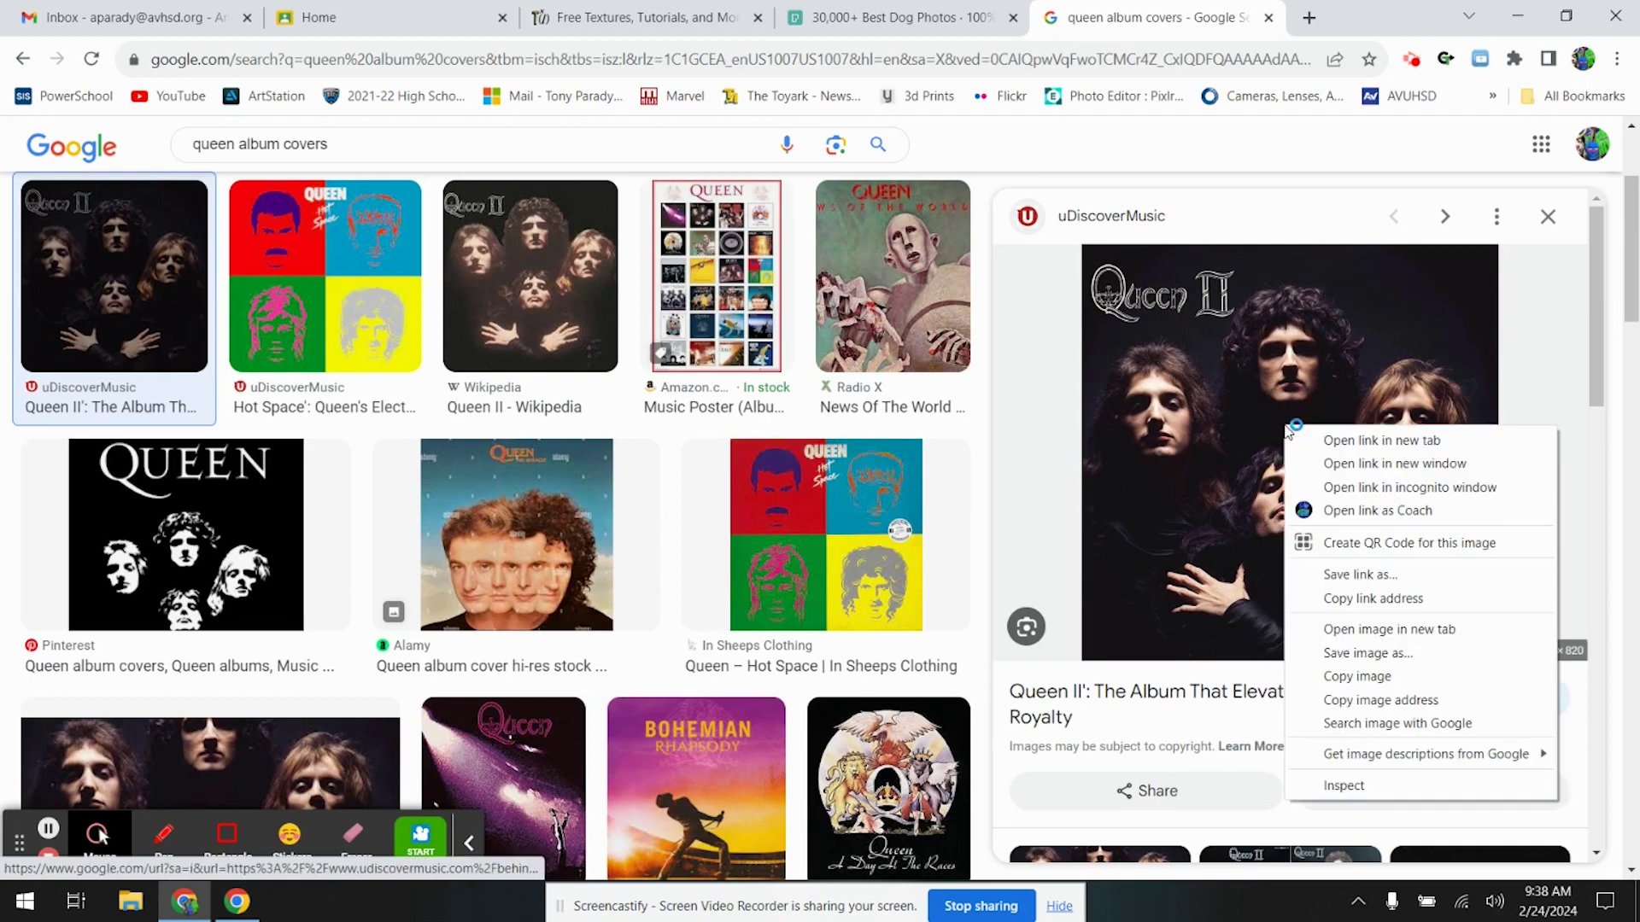
left_click(1385, 683)
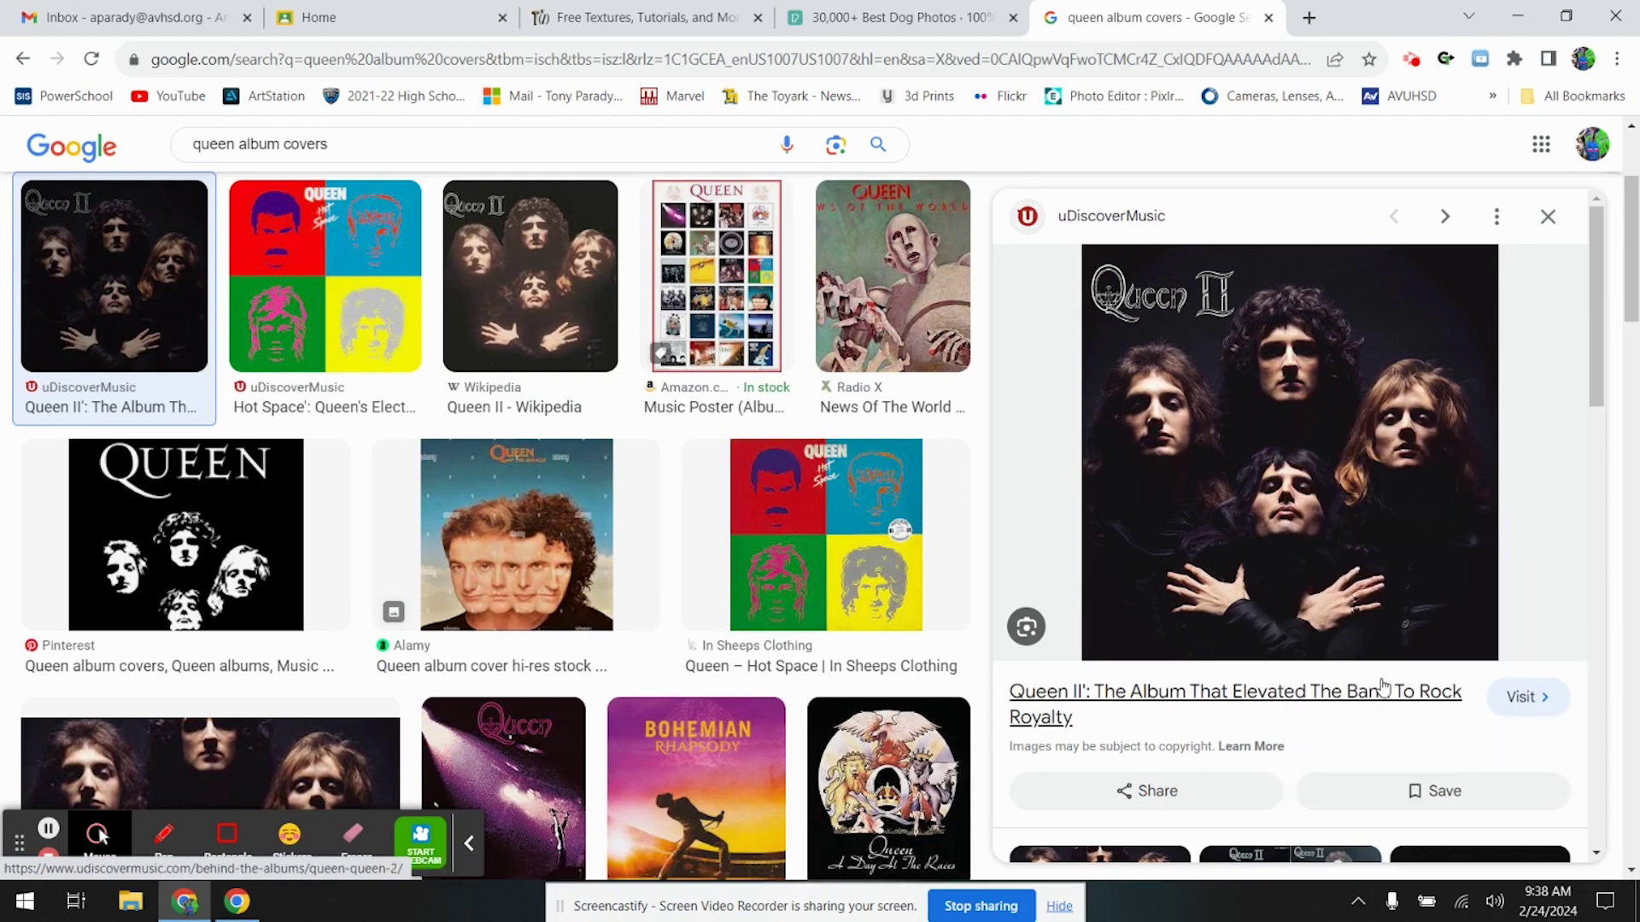
right_click(1342, 404)
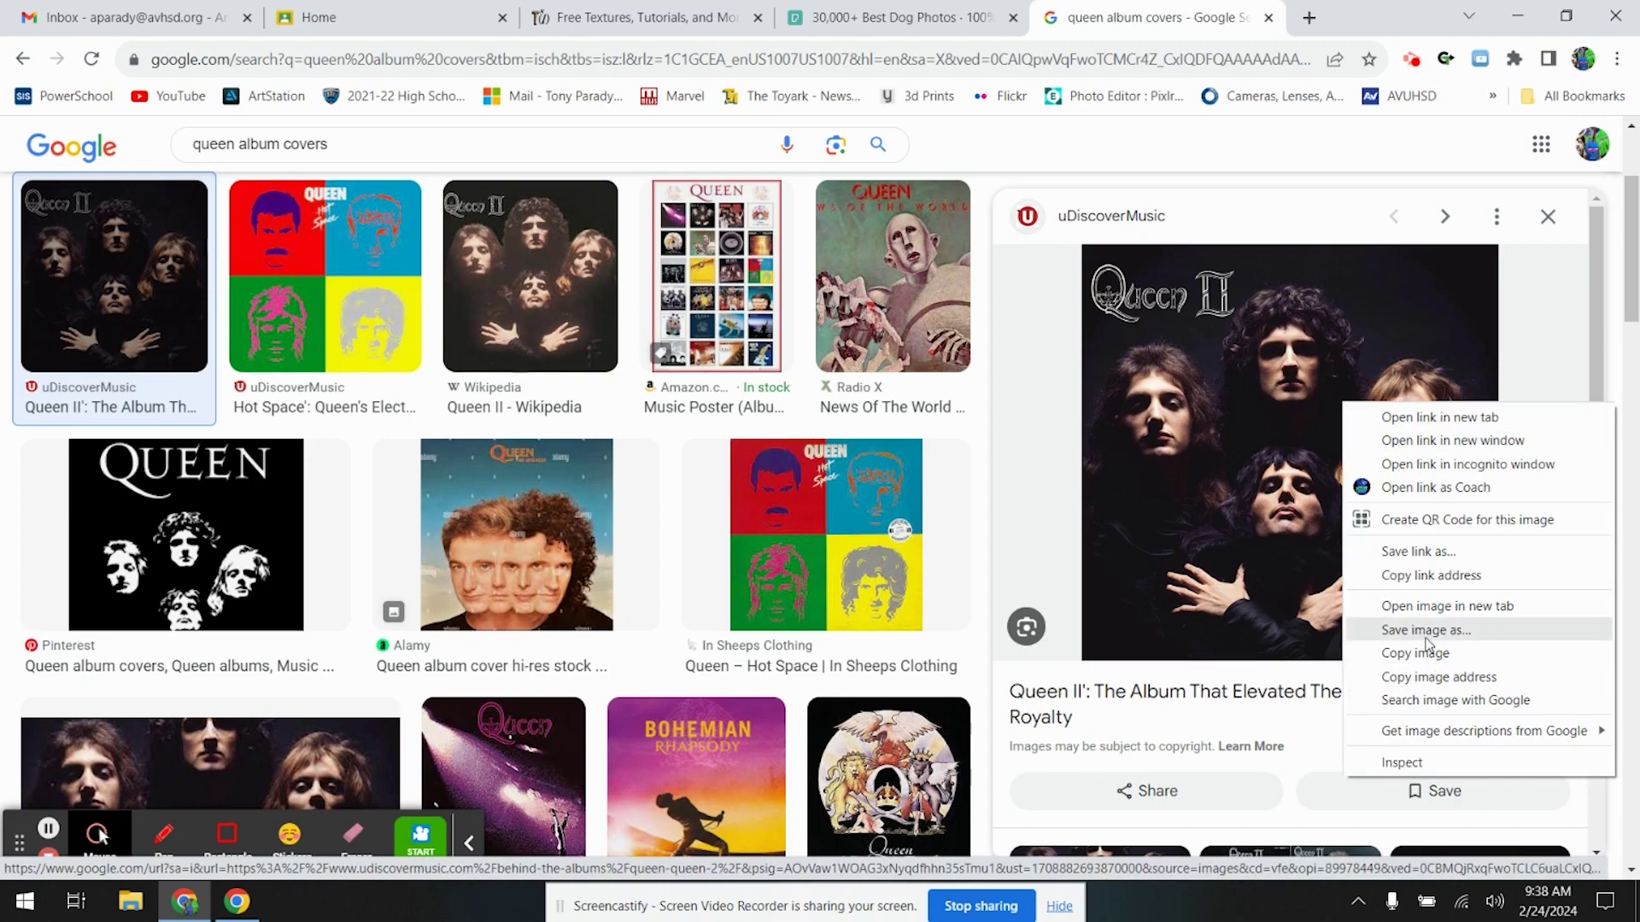
left_click(1422, 642)
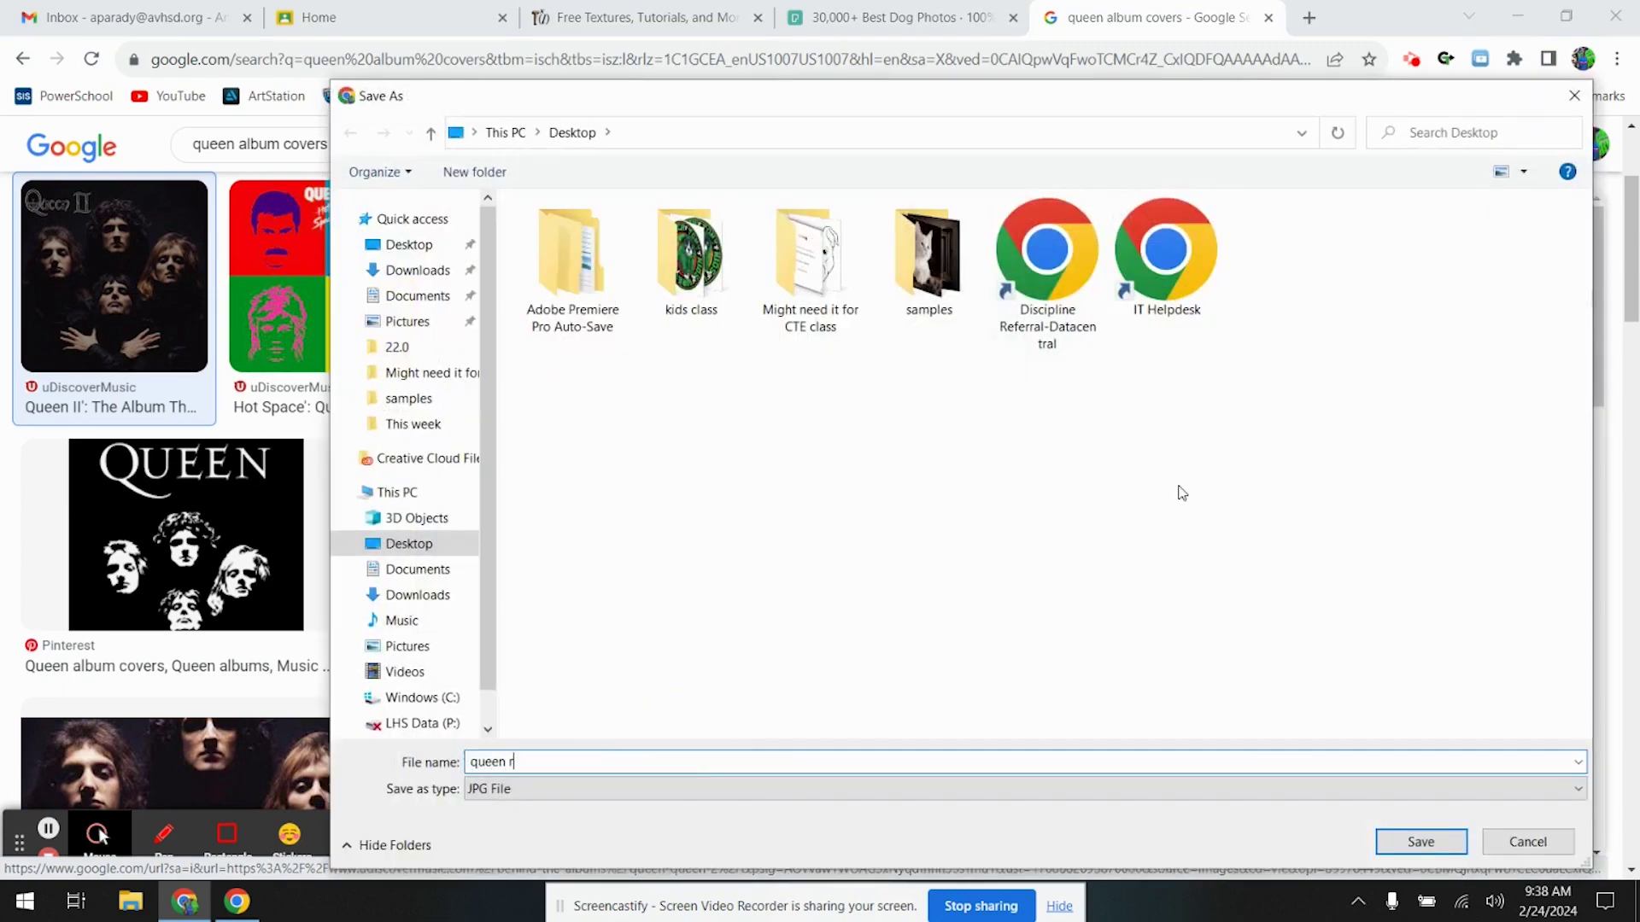
key("Return")
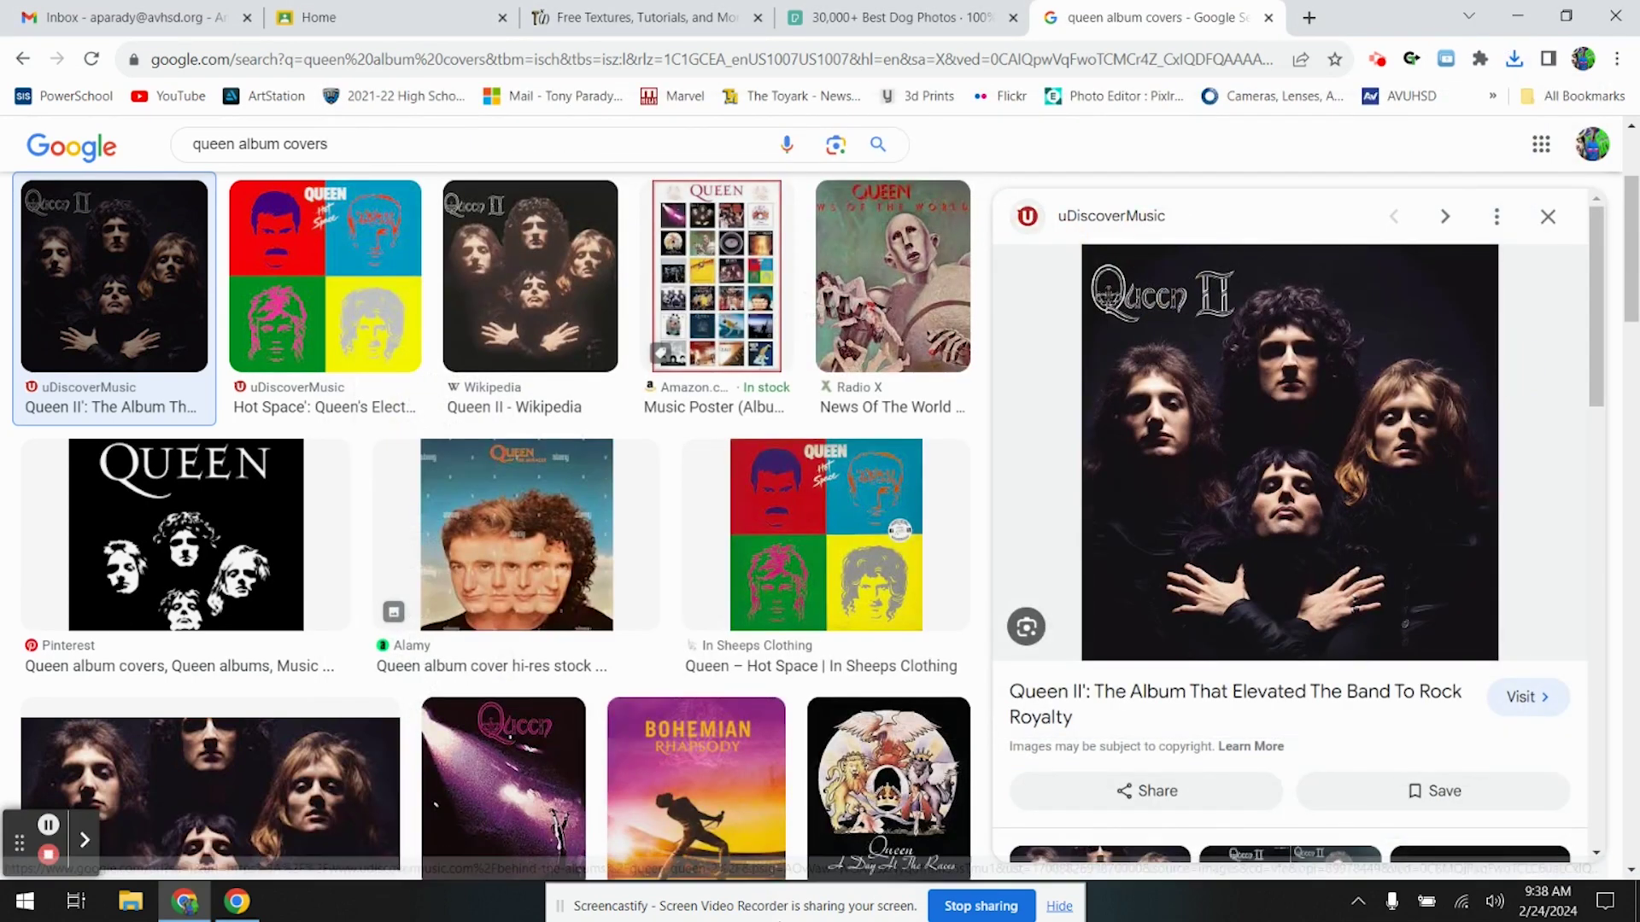
- Download the brown puppy photo from the Pexels dog results
scroll(578, 255, "up", 3)
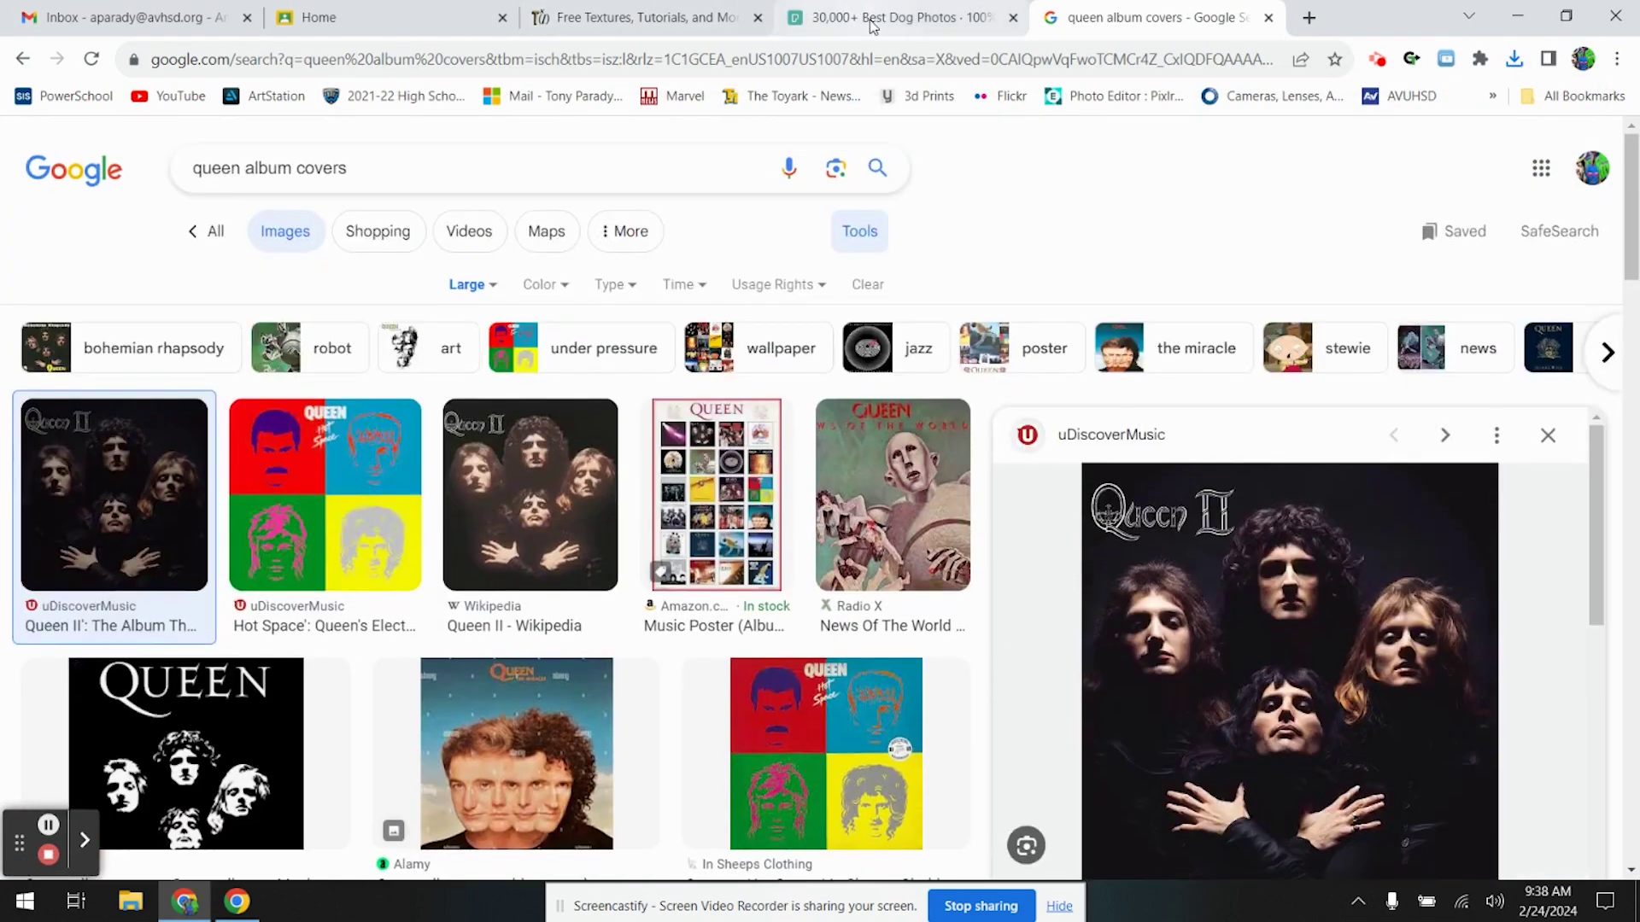
left_click(871, 17)
scroll(769, 427, "down", 10)
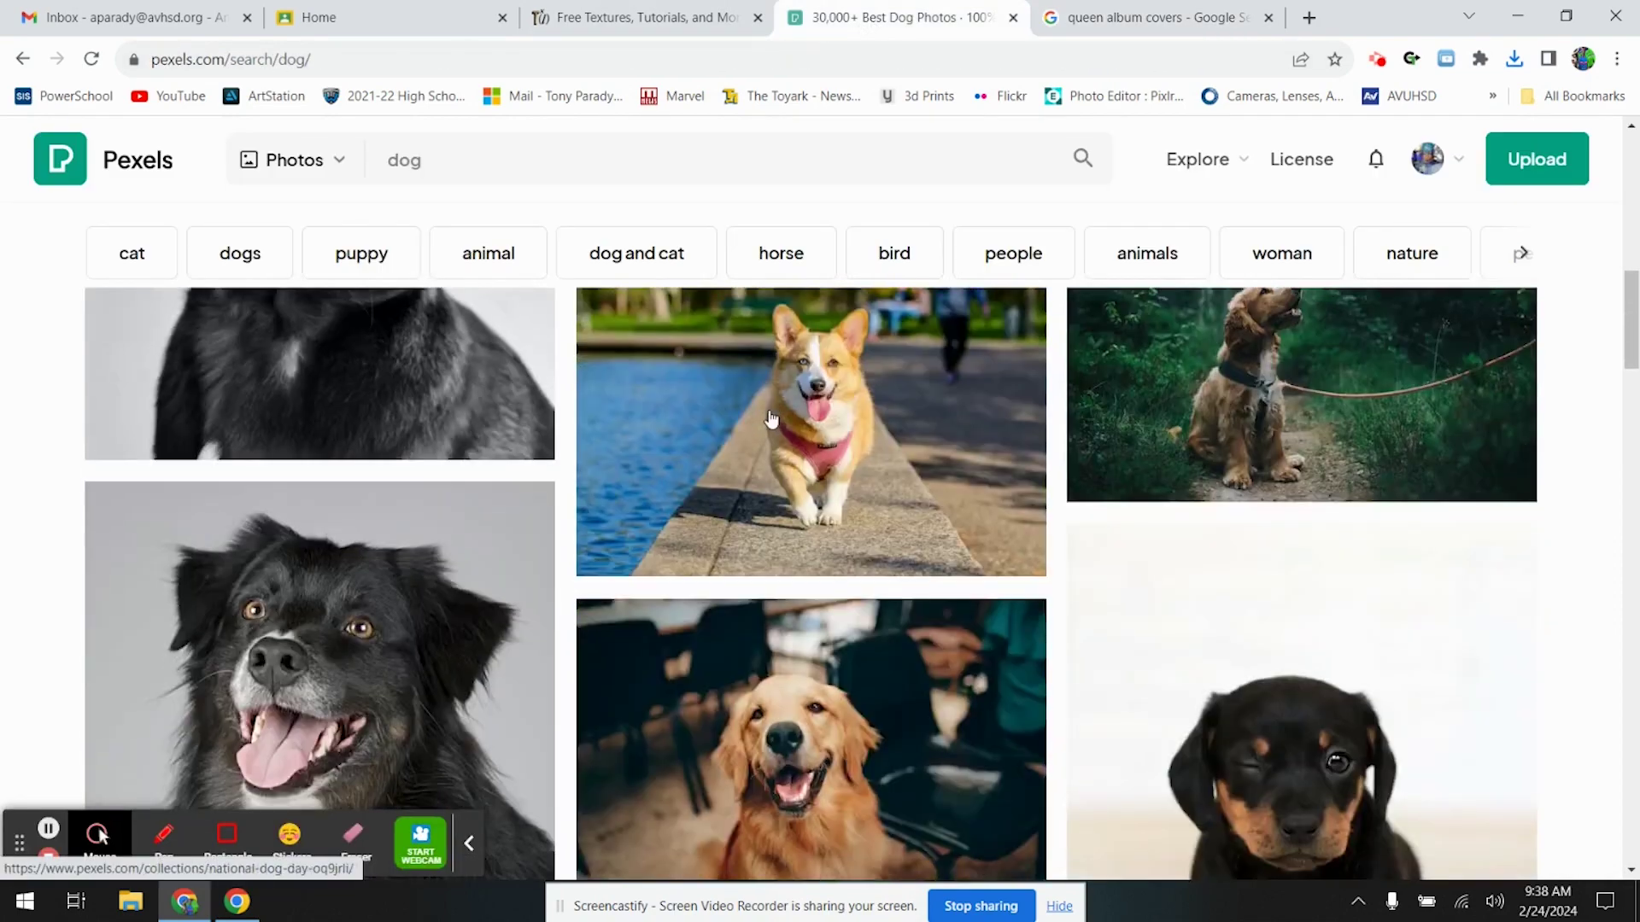
scroll(769, 418, "down", 12)
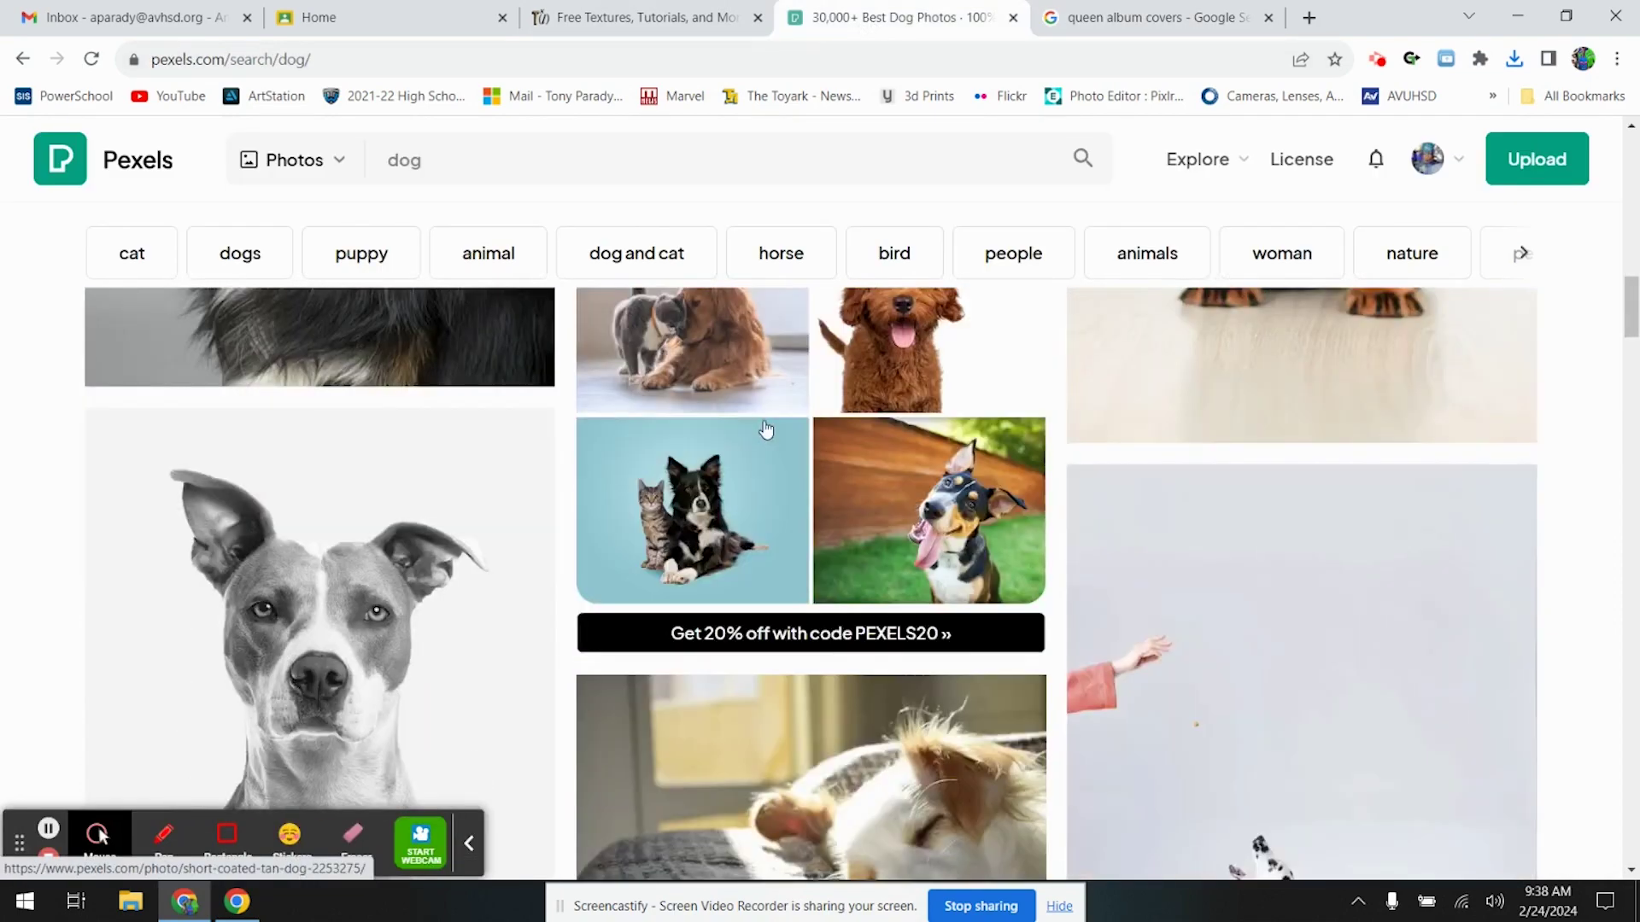
scroll(468, 556, "up", 3)
scroll(469, 556, "down", 7)
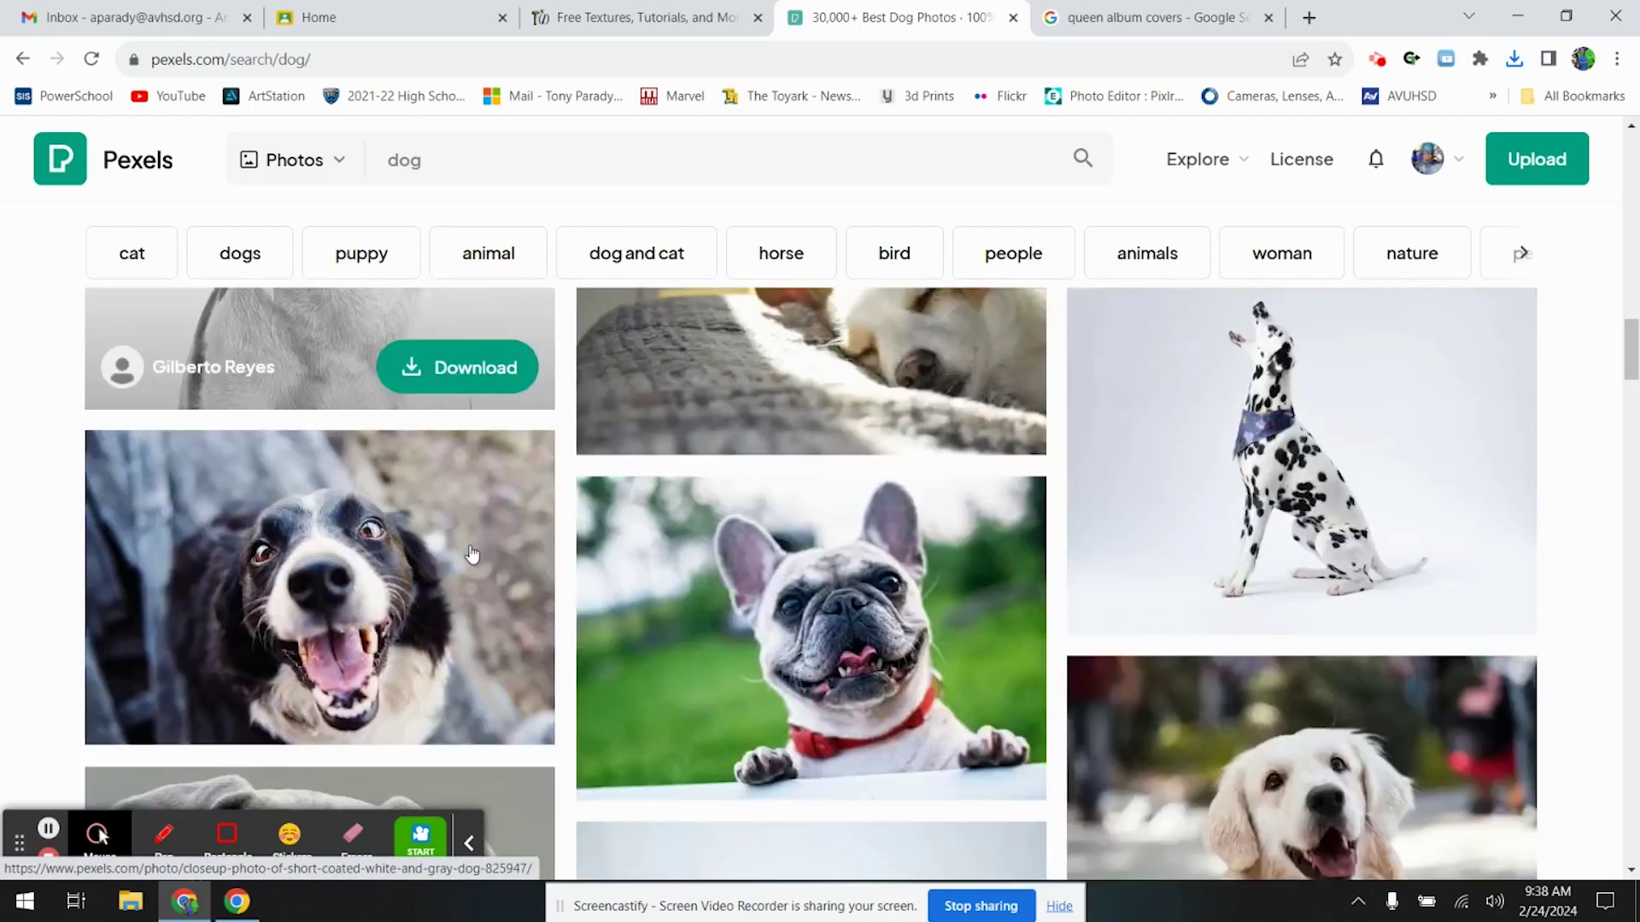
scroll(470, 553, "down", 9)
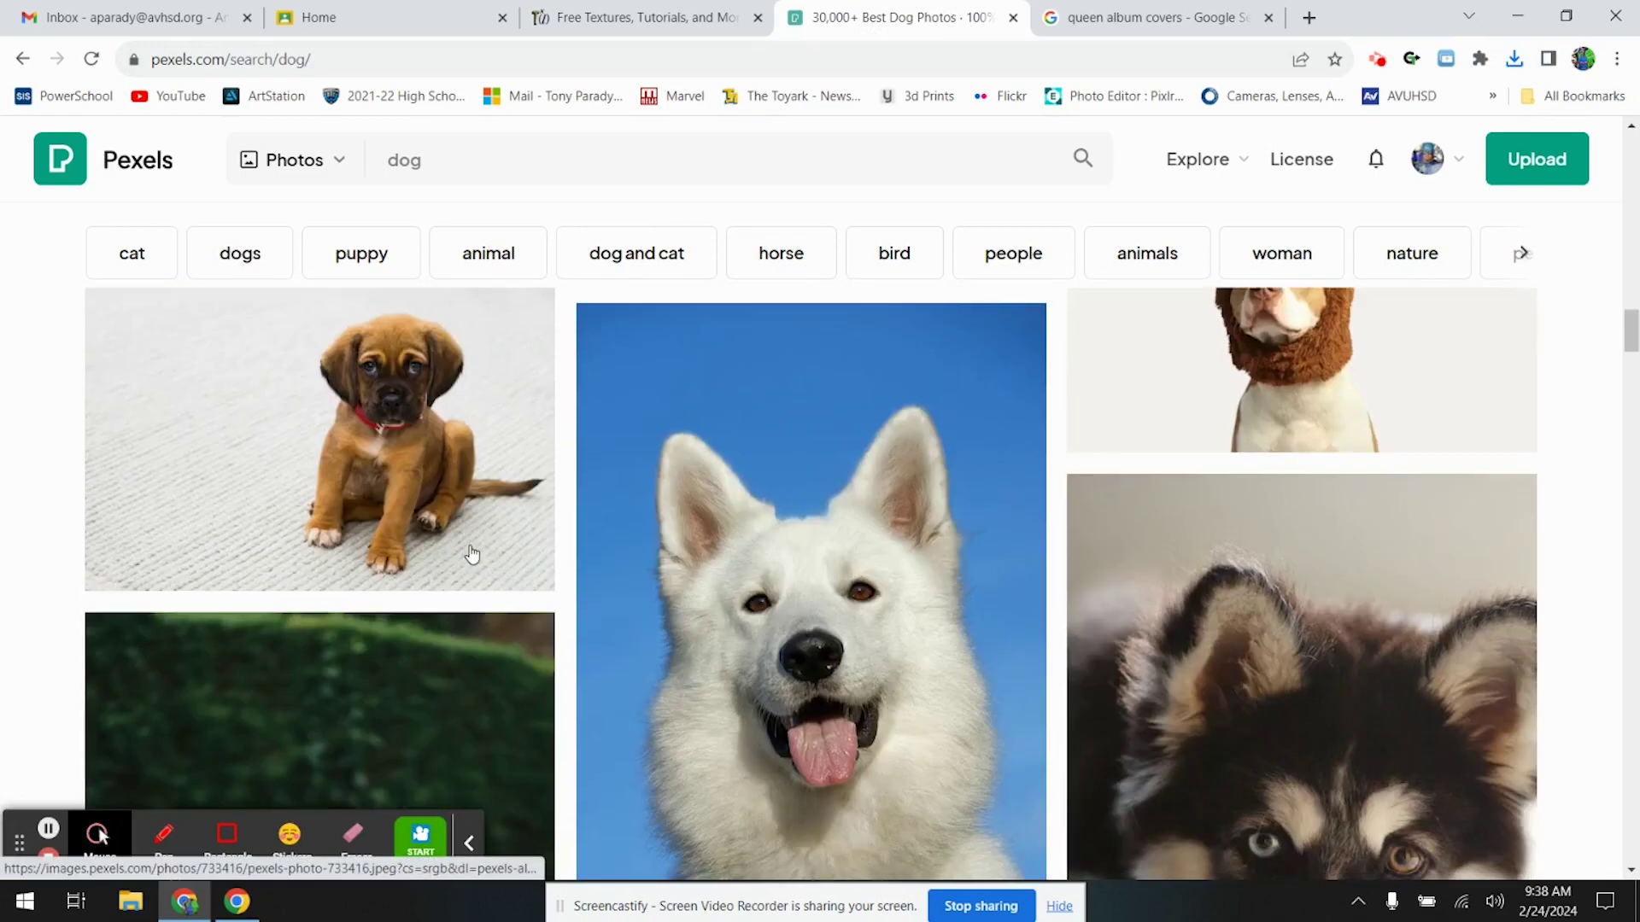
scroll(471, 552, "up", 3)
scroll(470, 553, "down", 3)
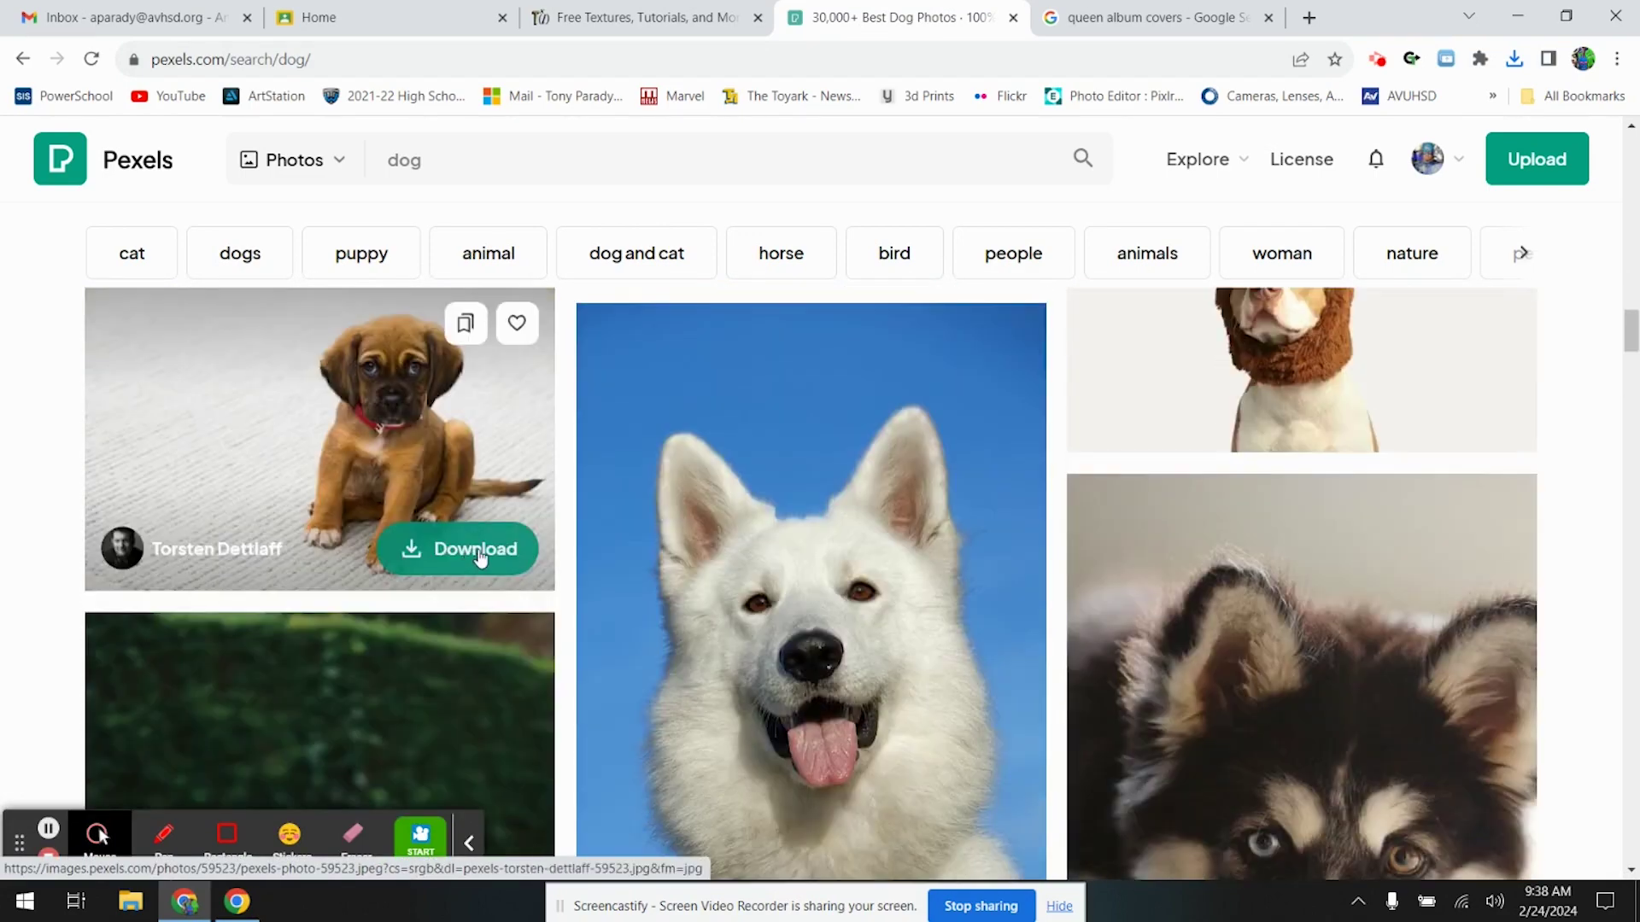
left_click(479, 555)
left_click(1071, 168)
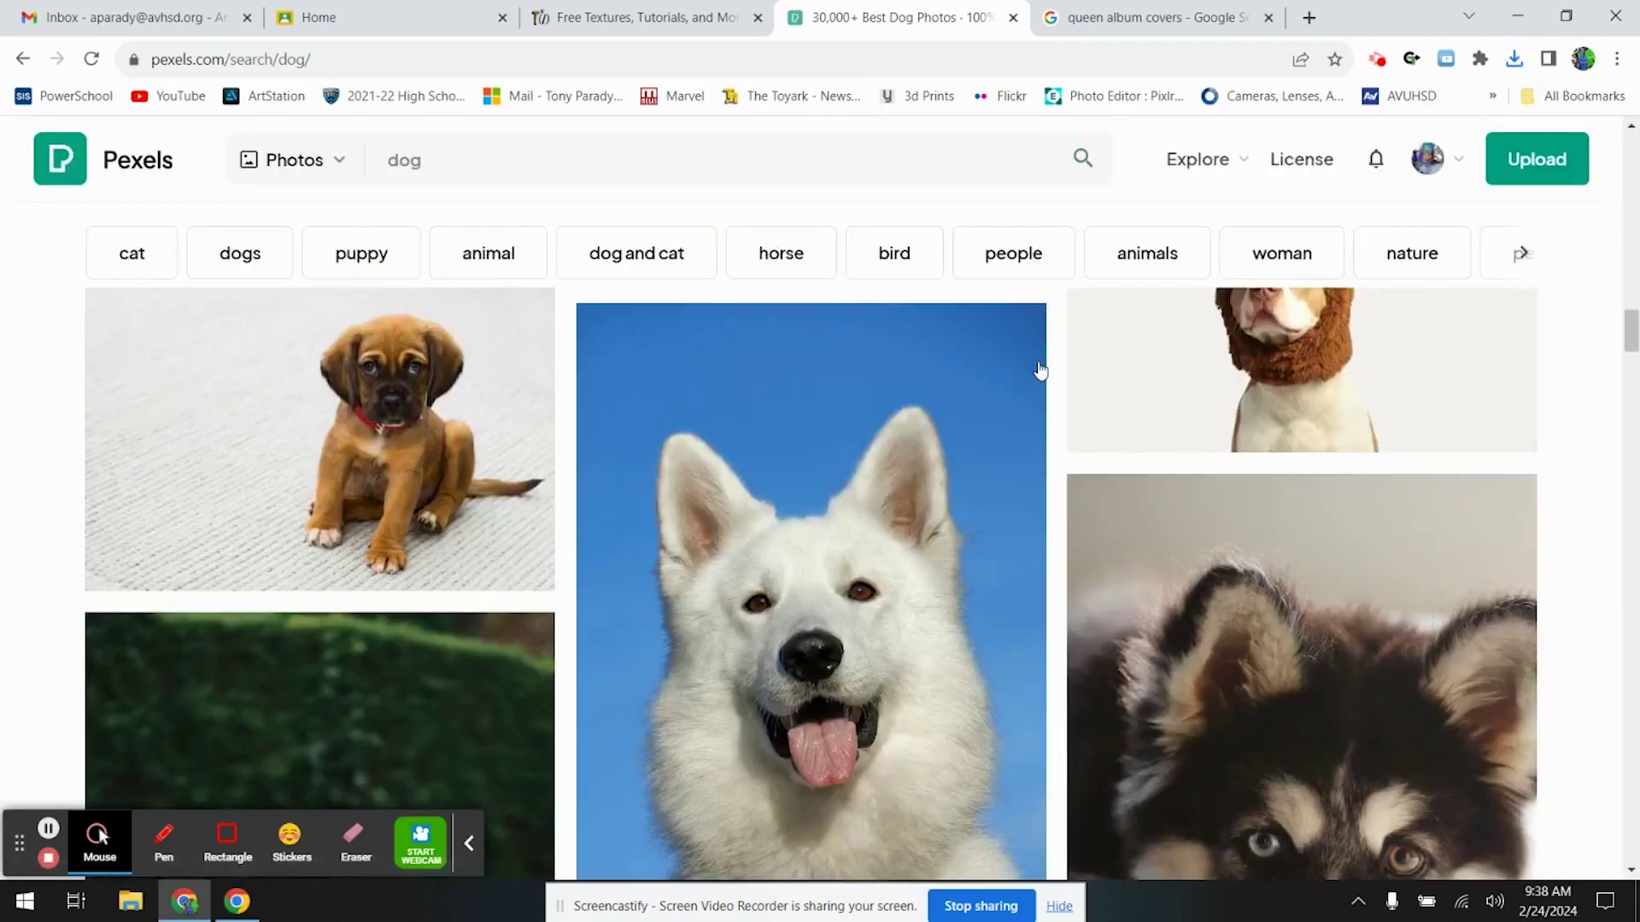
- Download the fluffy orange Pomeranian and grey Weimaraner puppy photos
scroll(1040, 369, "down", 12)
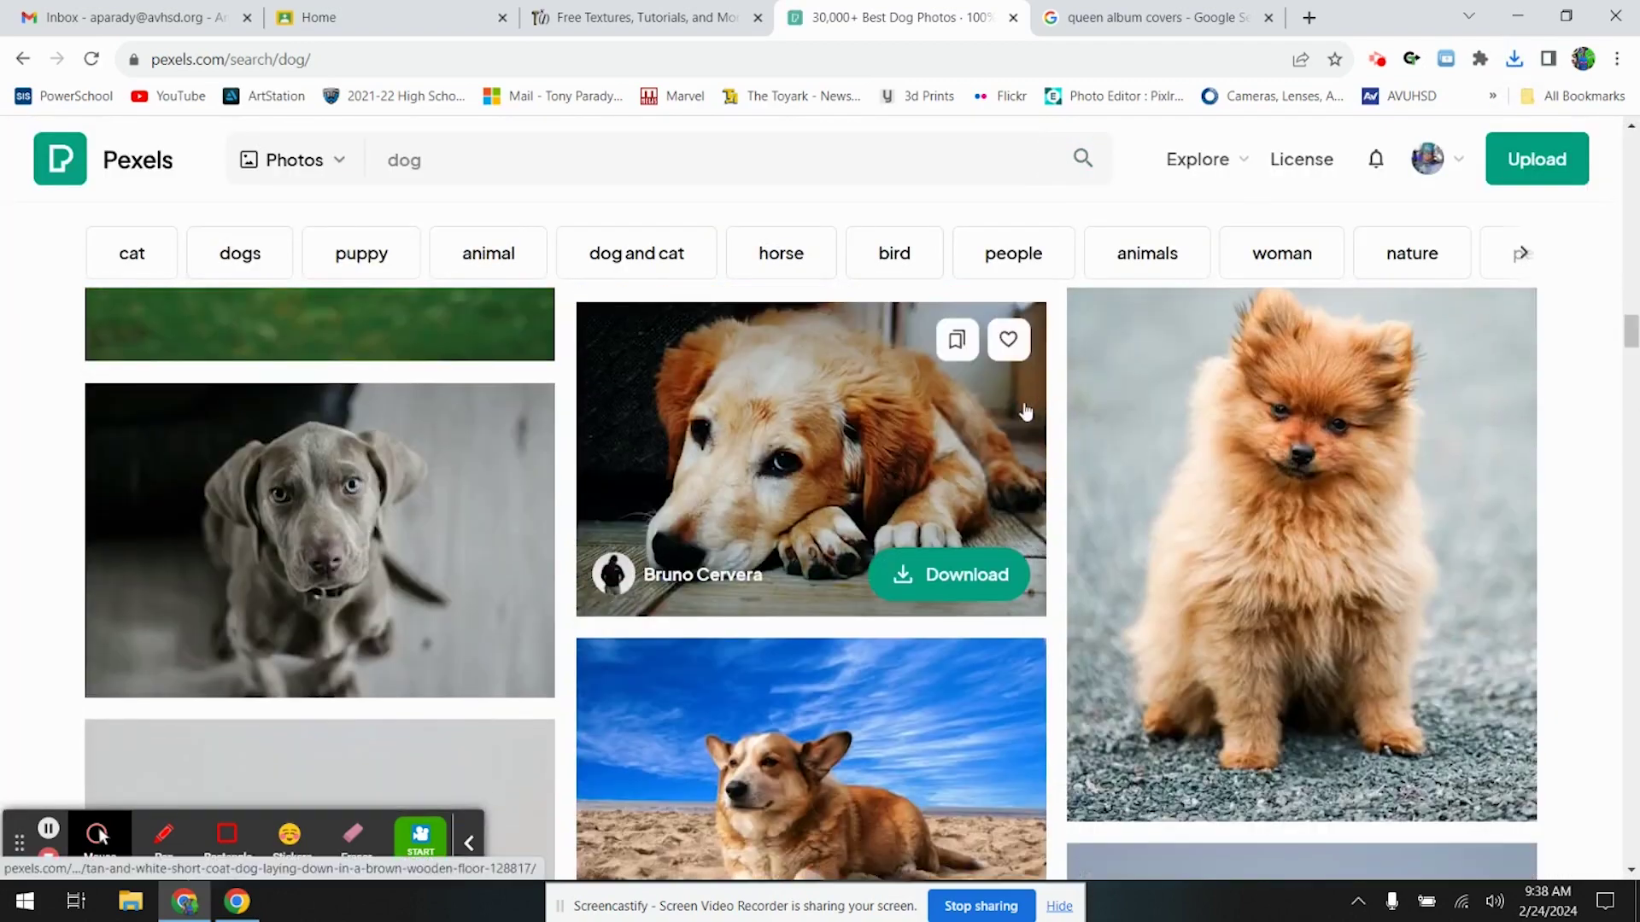
left_click(1467, 781)
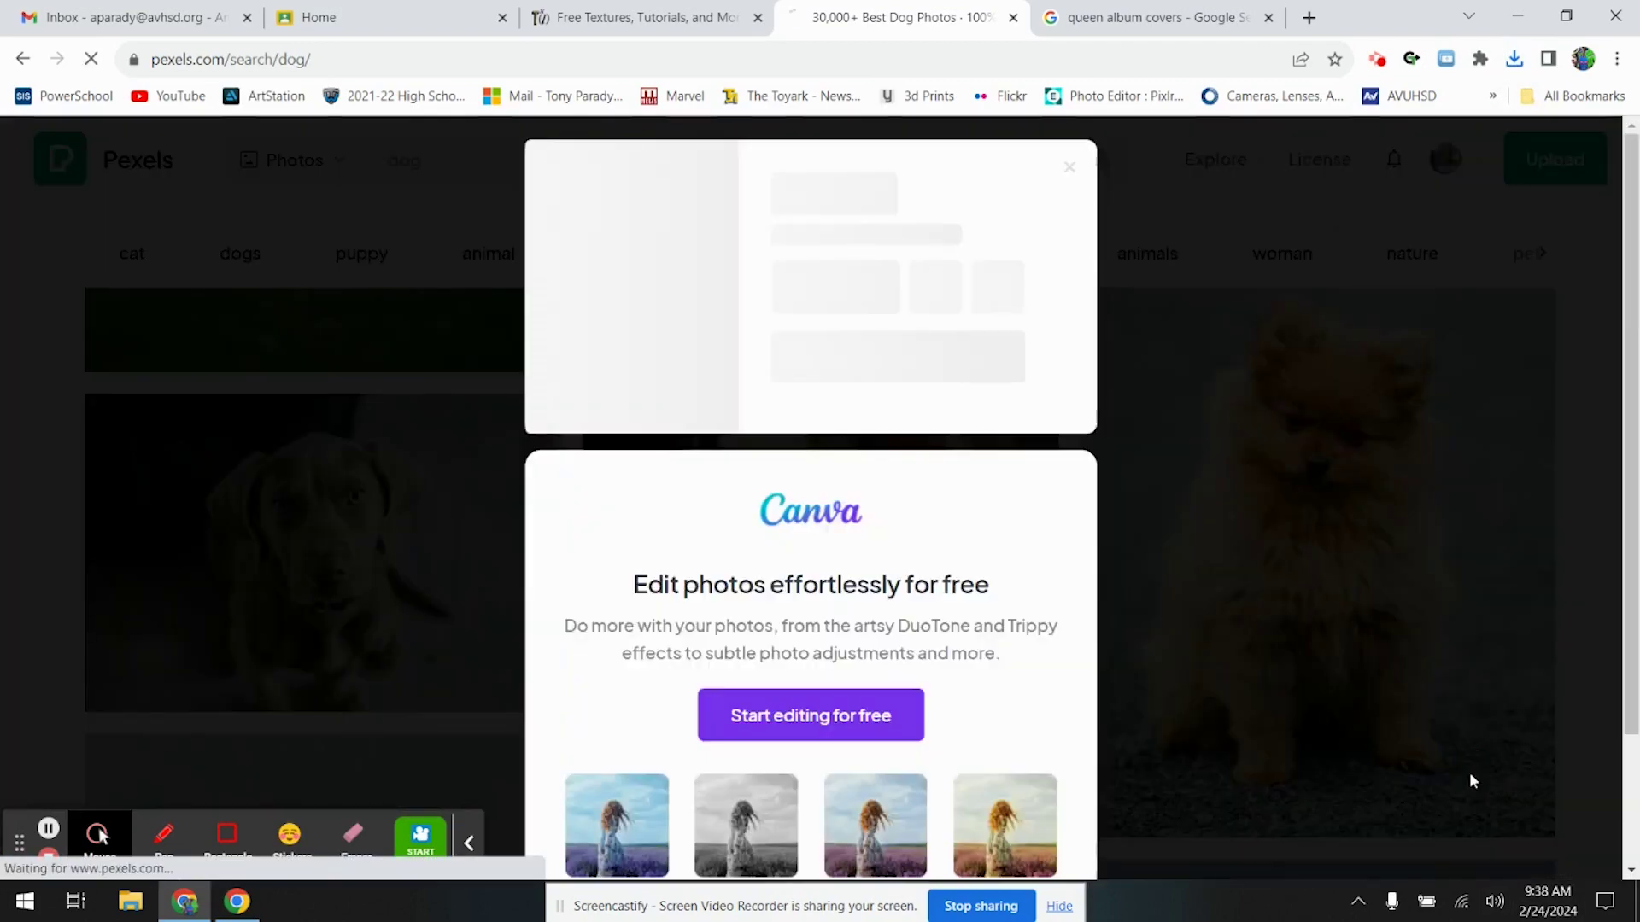
left_click(1070, 167)
scroll(395, 501, "down", 1)
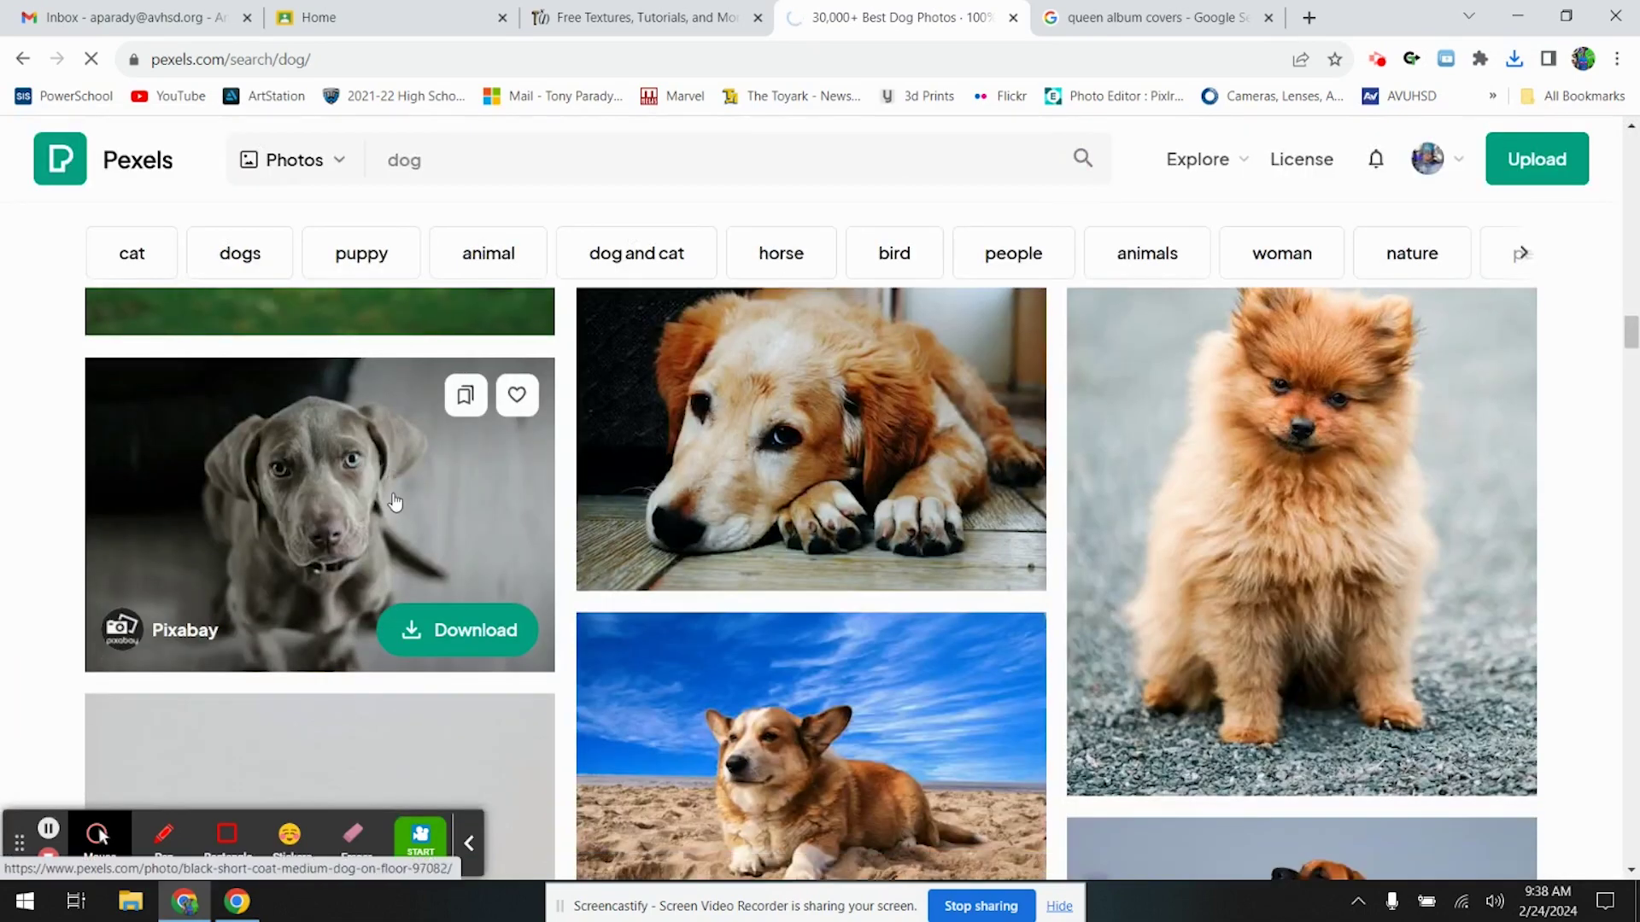
scroll(394, 502, "down", 2)
left_click(447, 451)
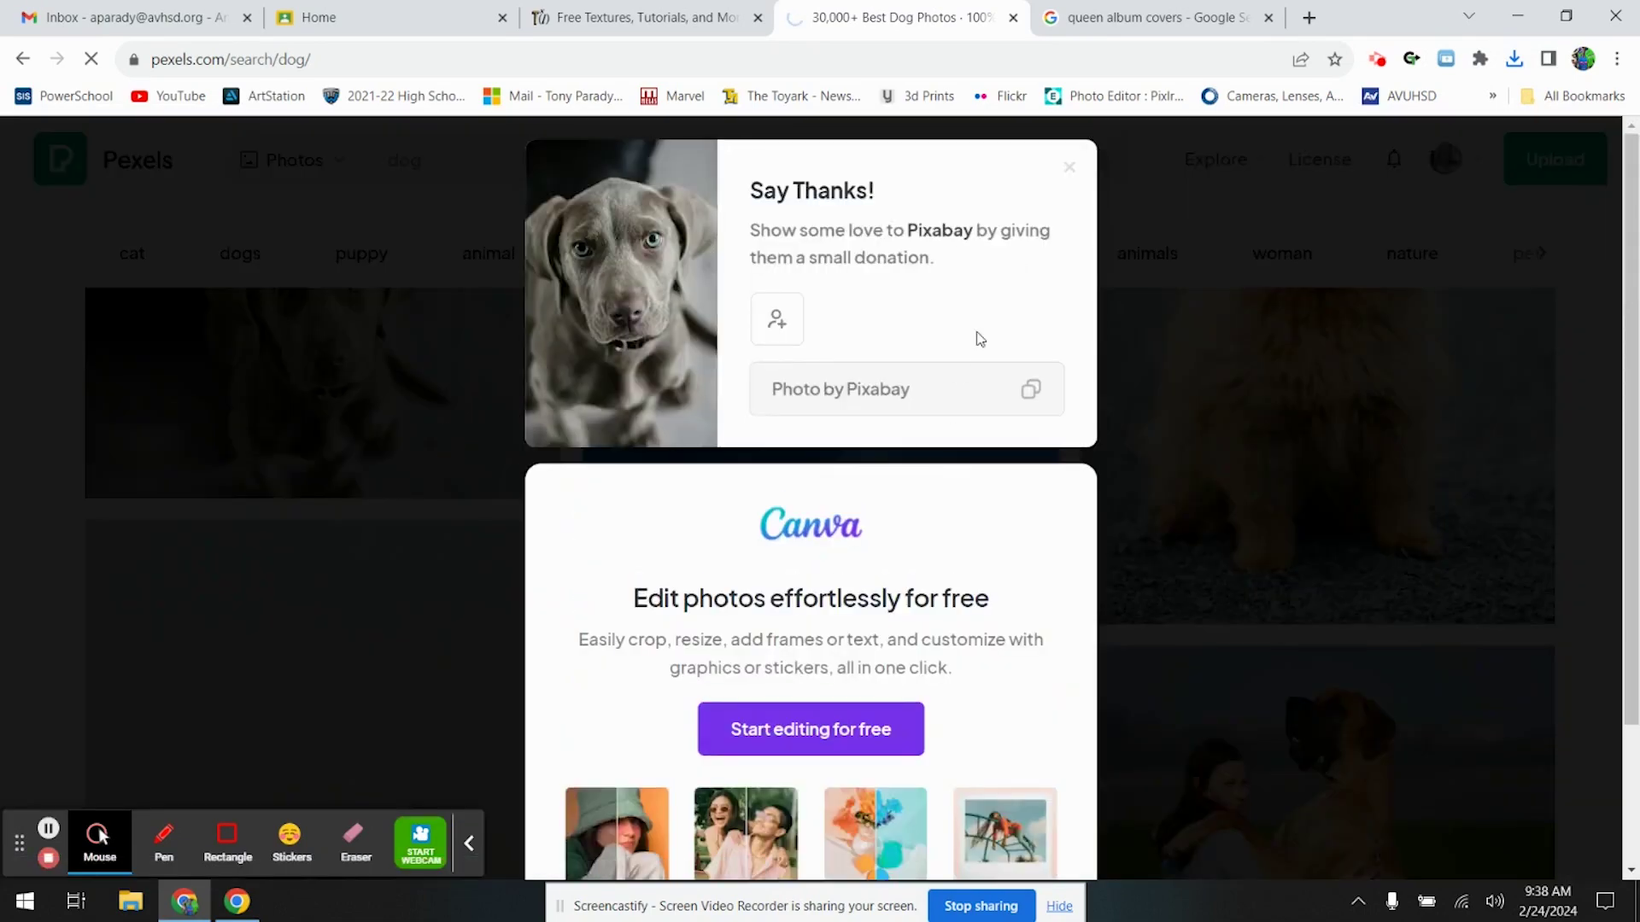
left_click(1070, 168)
- Find and download the golden puppy riding in a hiker's backpack photo
scroll(923, 463, "down", 6)
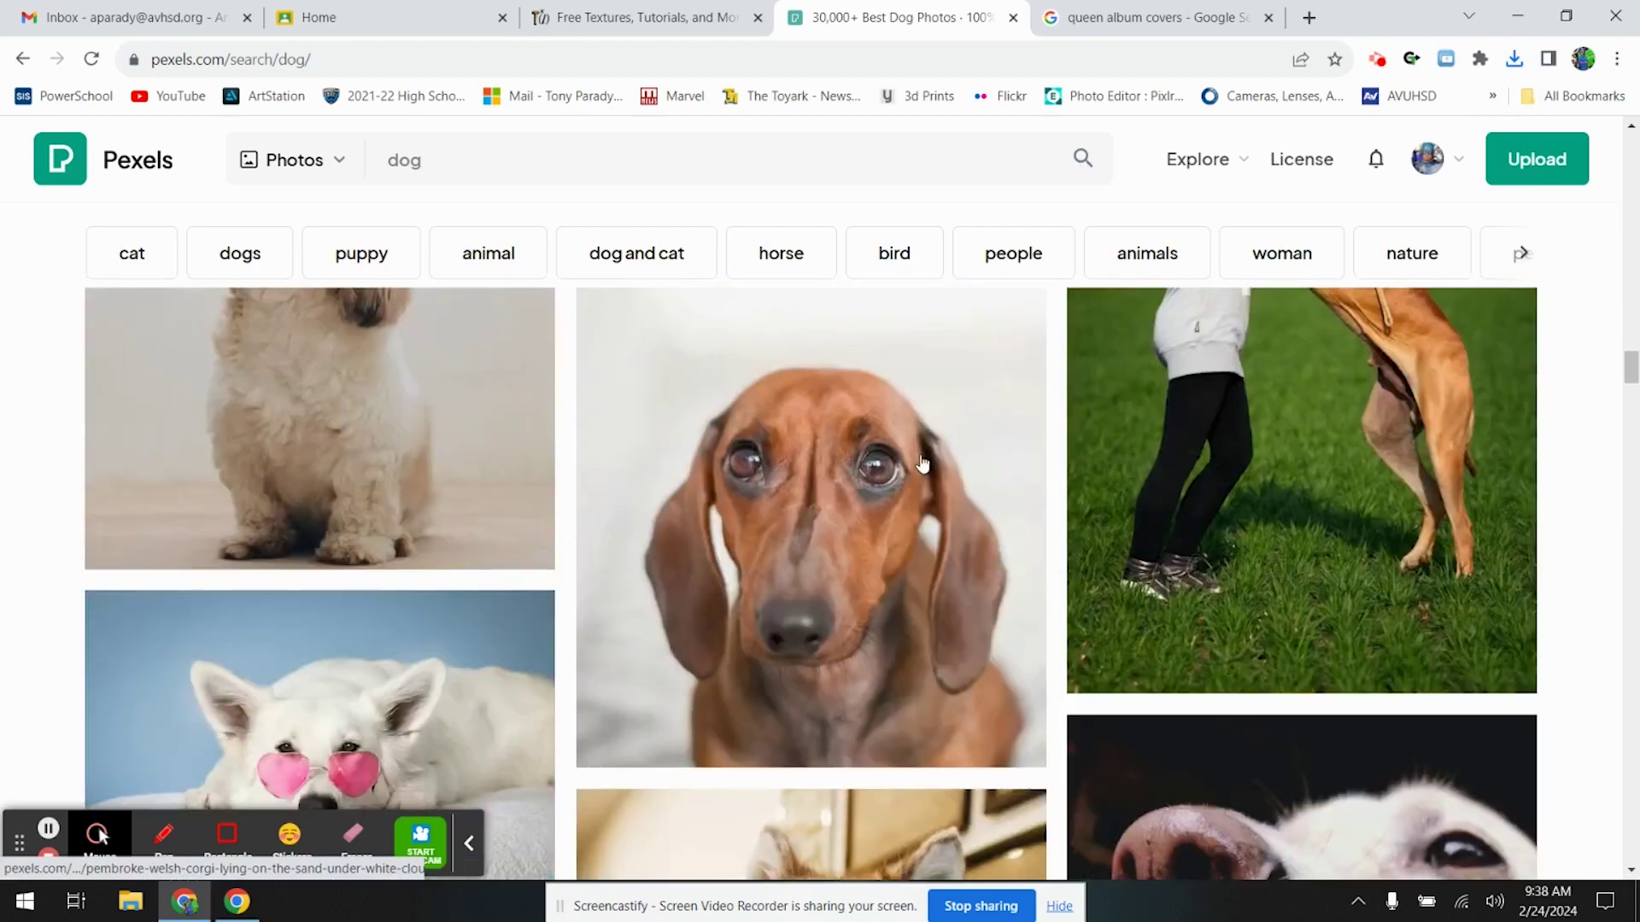
scroll(922, 463, "down", 6)
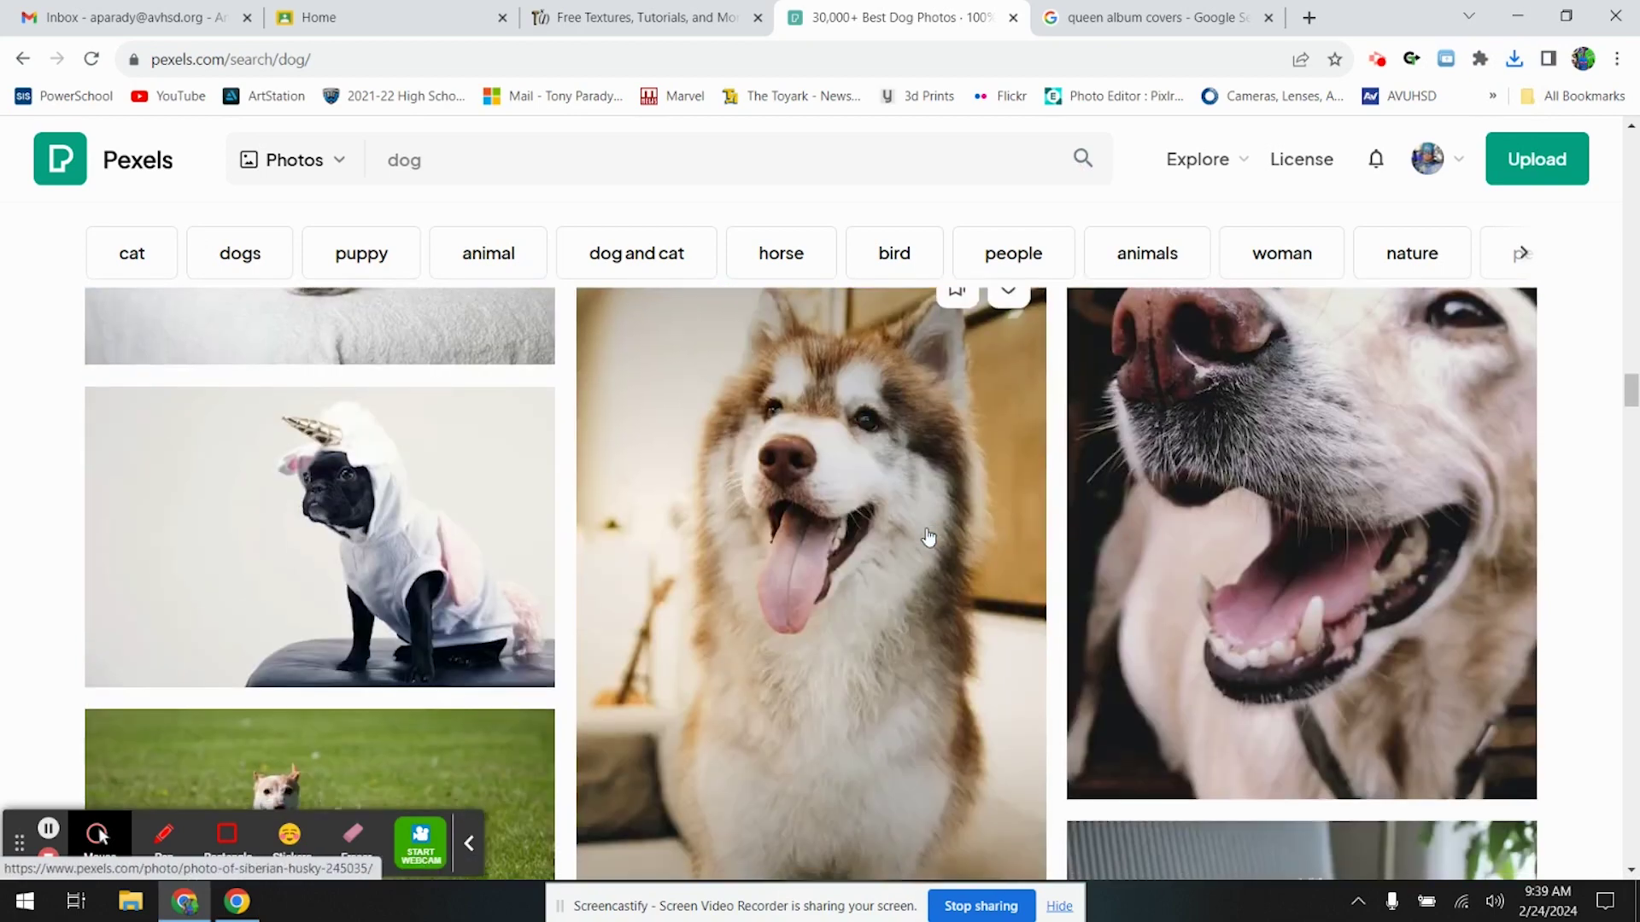
scroll(929, 536, "down", 5)
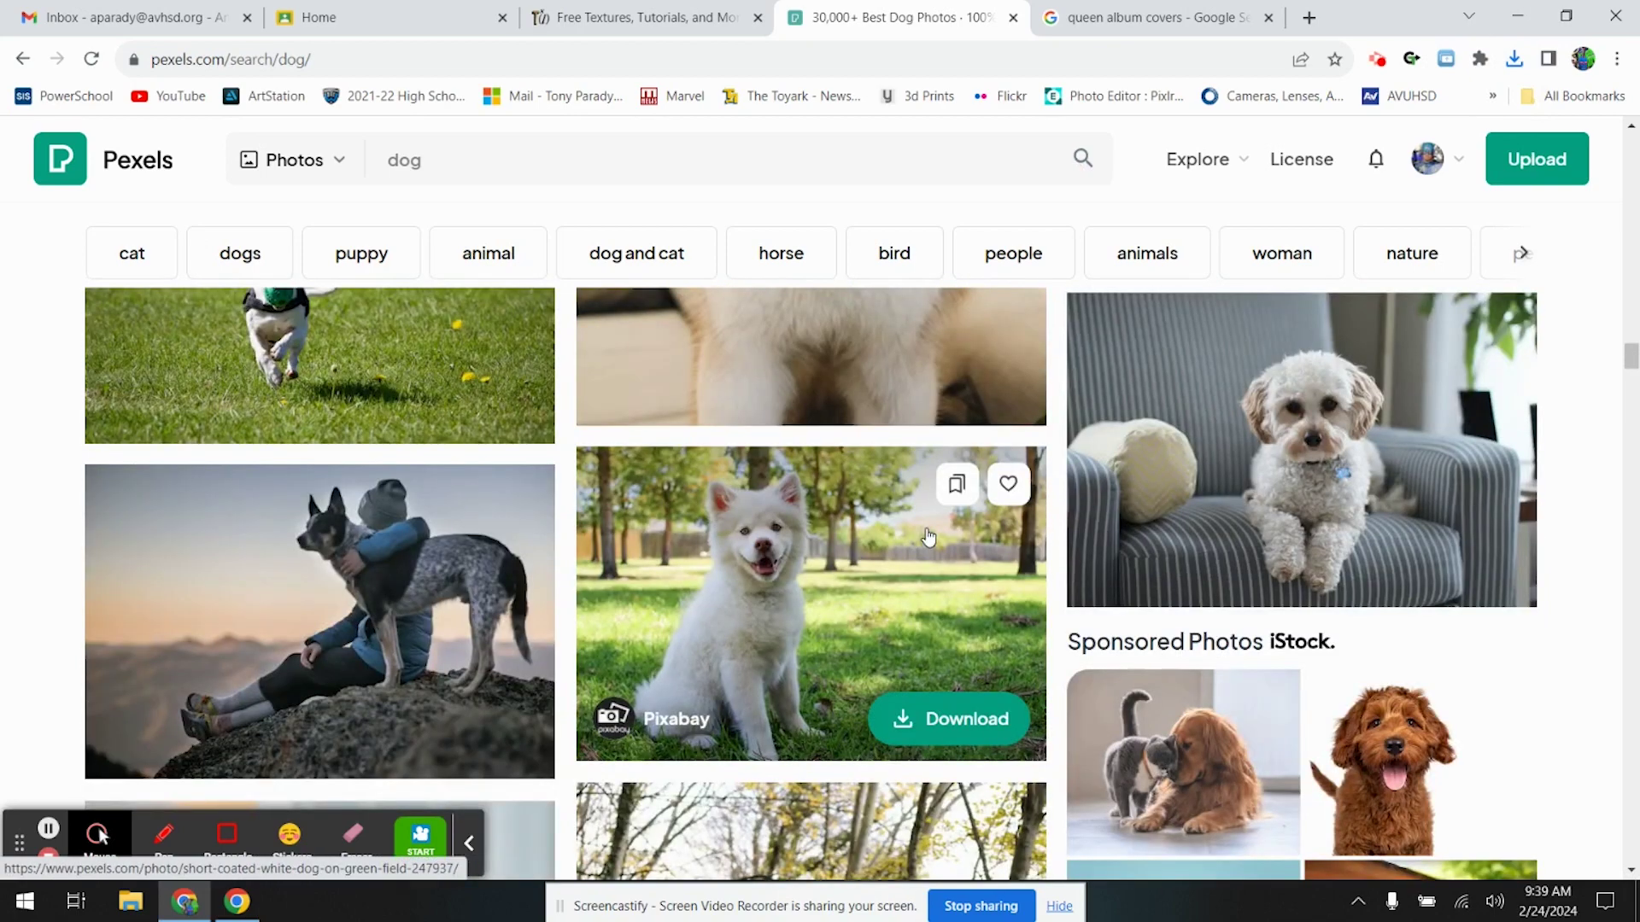
scroll(928, 536, "down", 6)
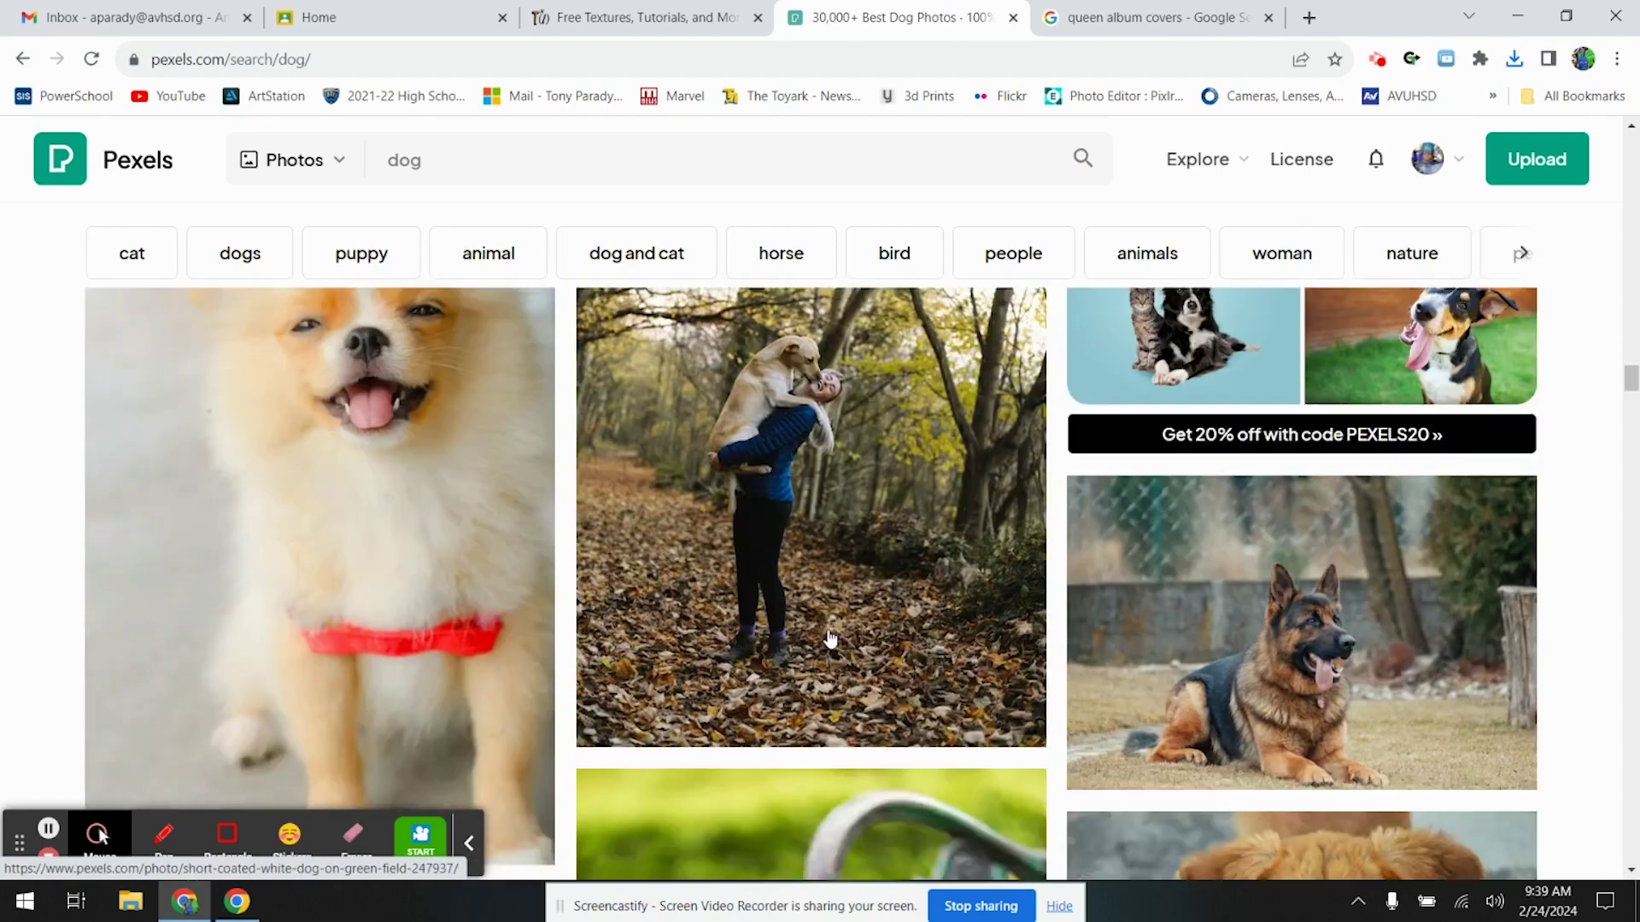
scroll(830, 636, "up", 8)
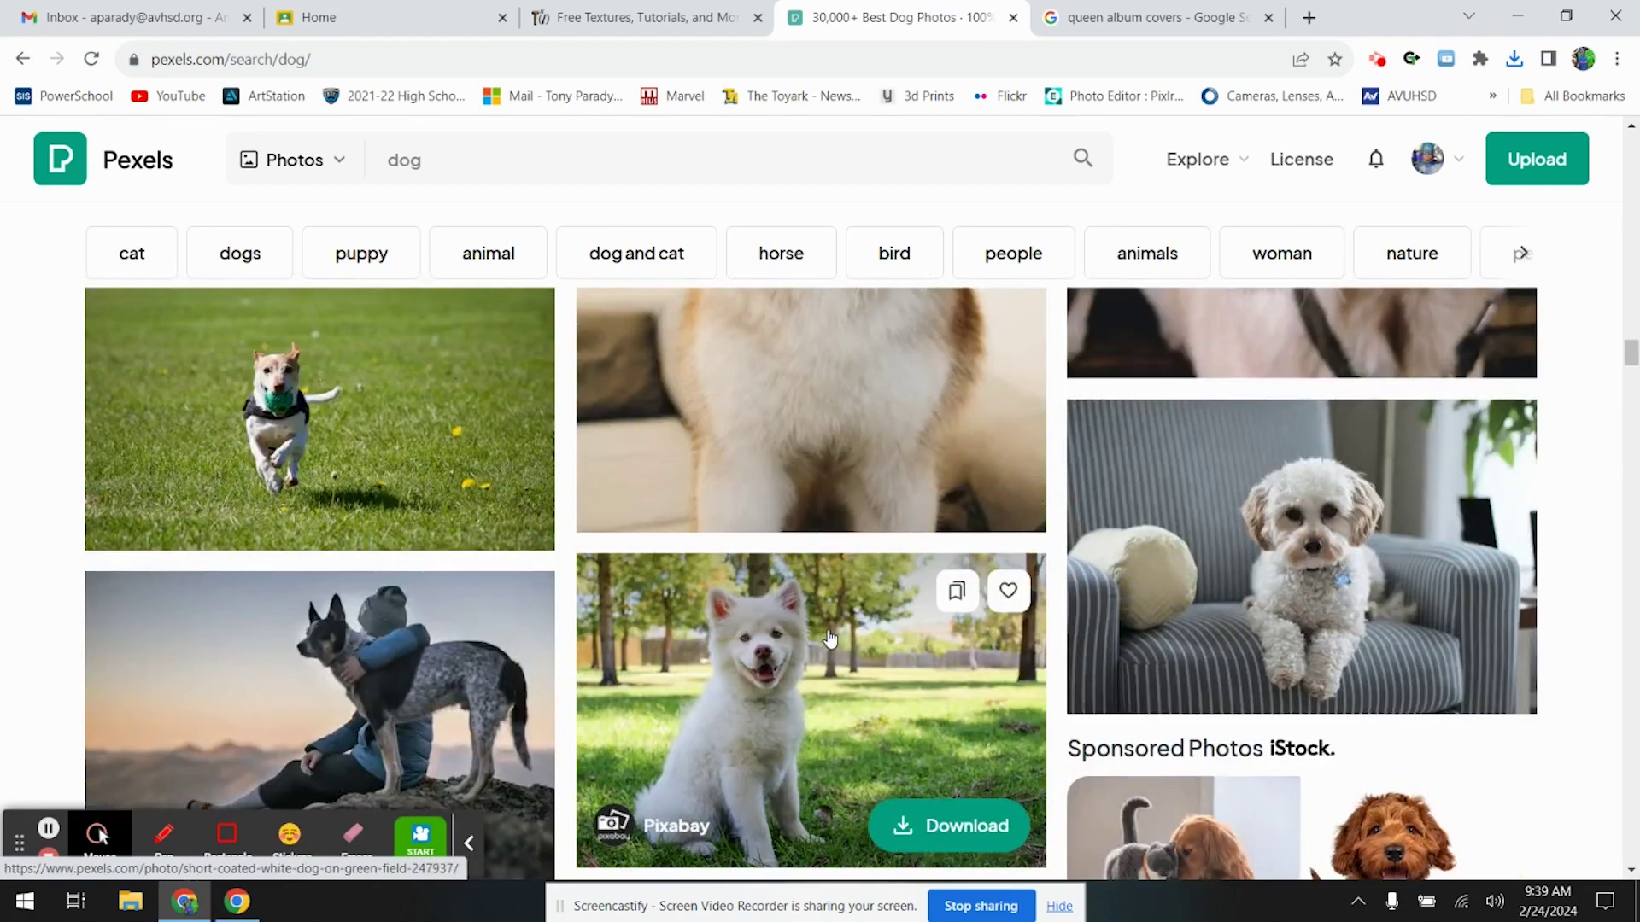
scroll(829, 636, "down", 10)
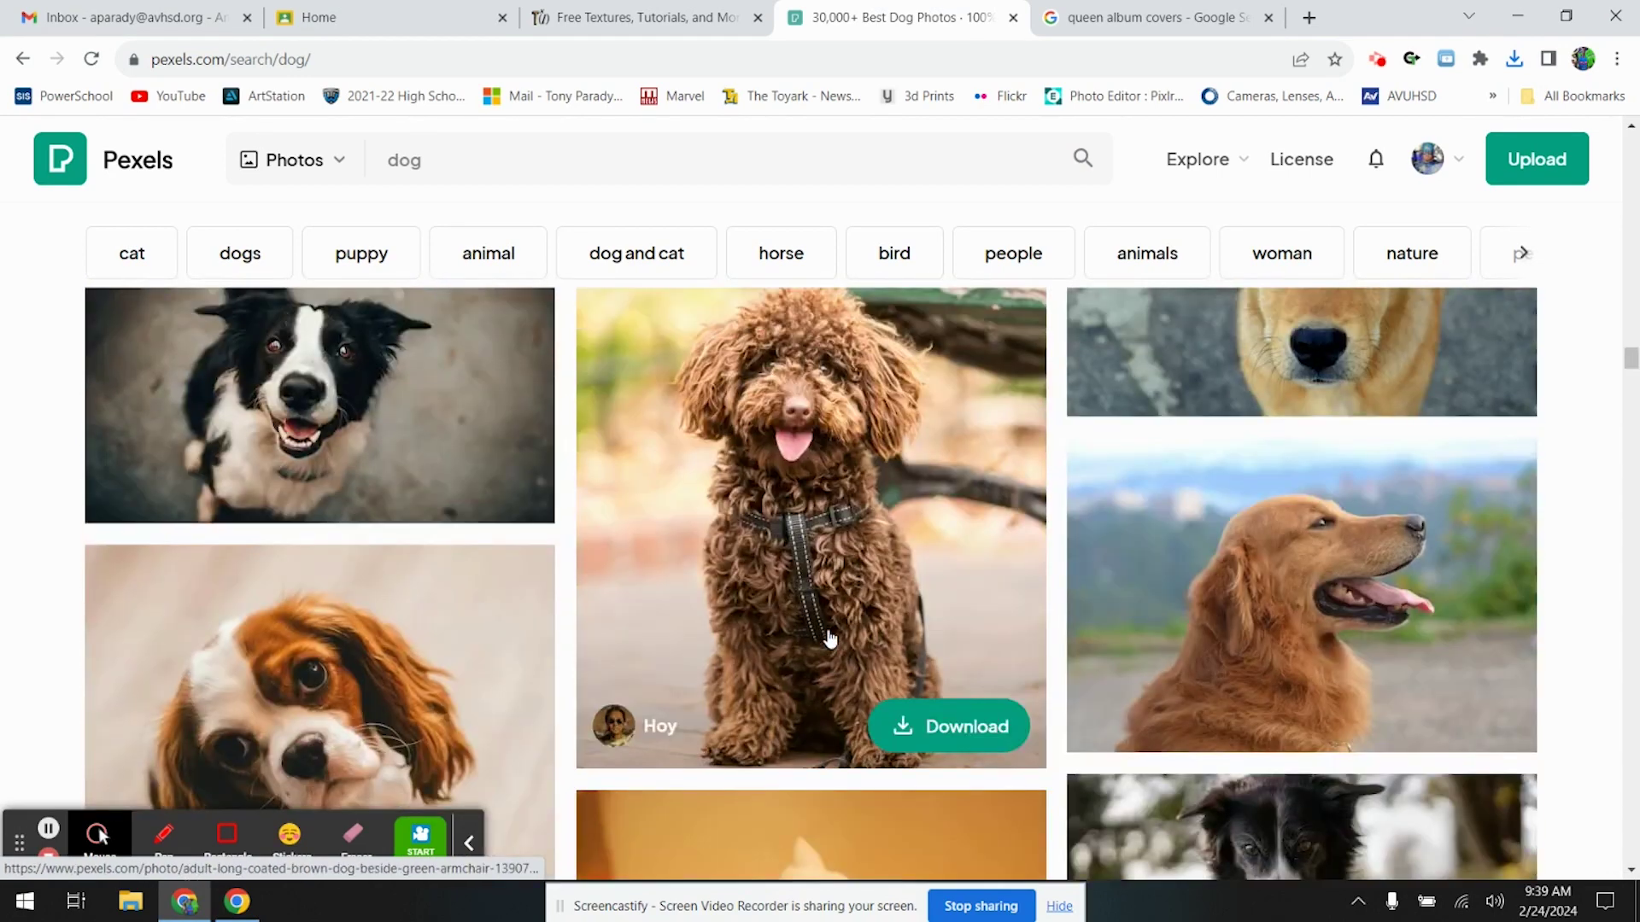
scroll(830, 636, "up", 3)
scroll(830, 636, "down", 6)
scroll(829, 636, "up", 7)
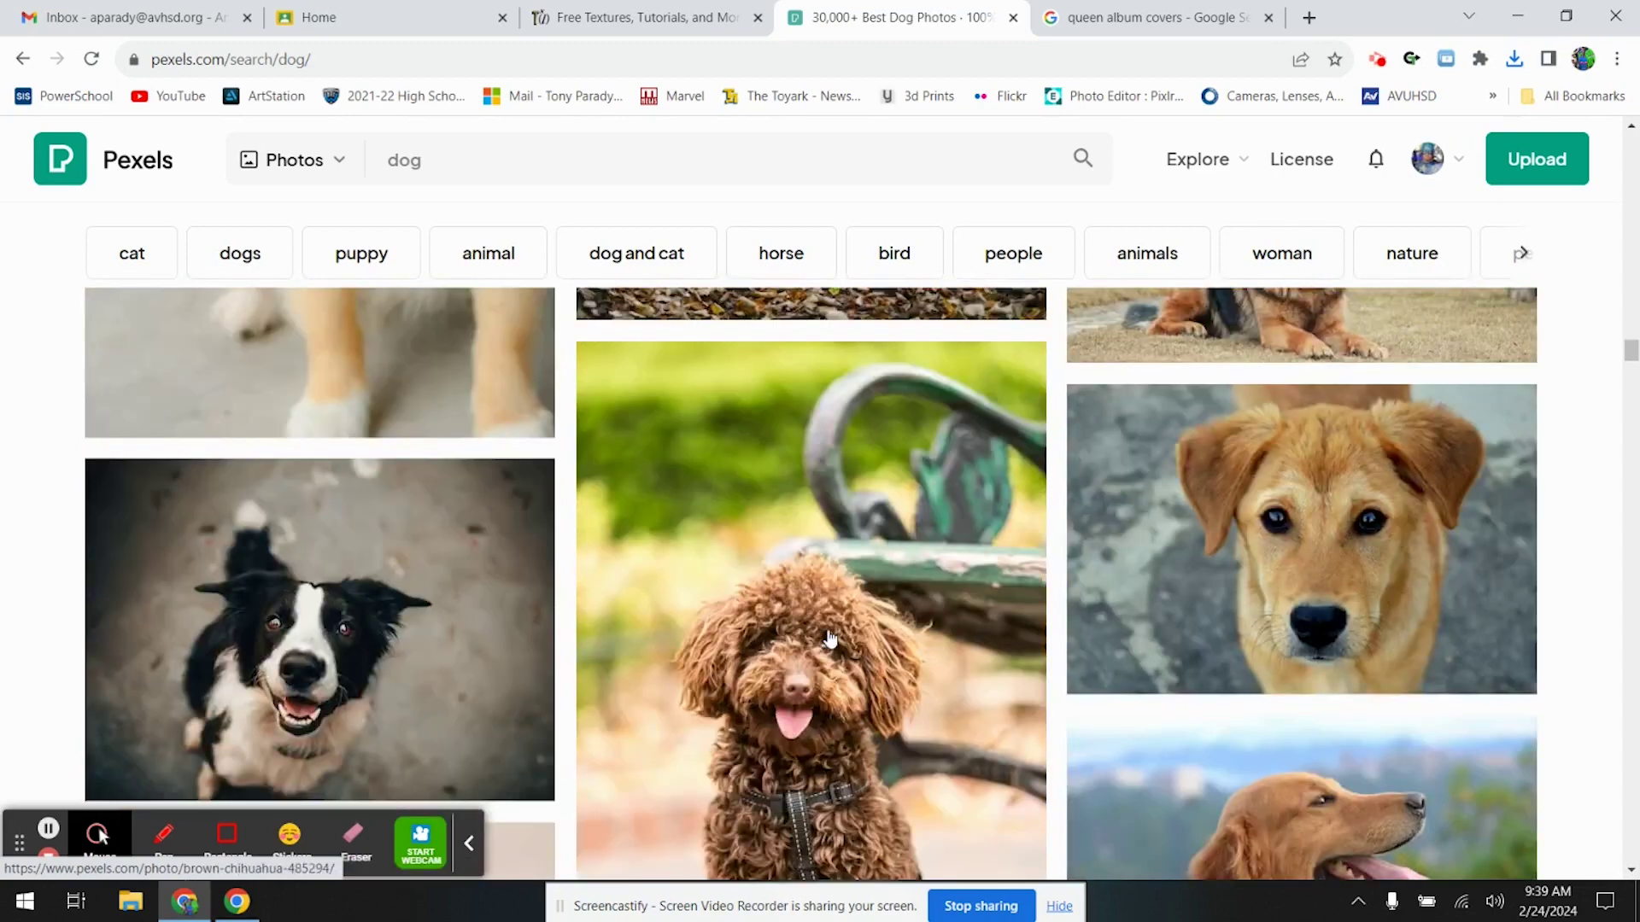
scroll(829, 636, "down", 10)
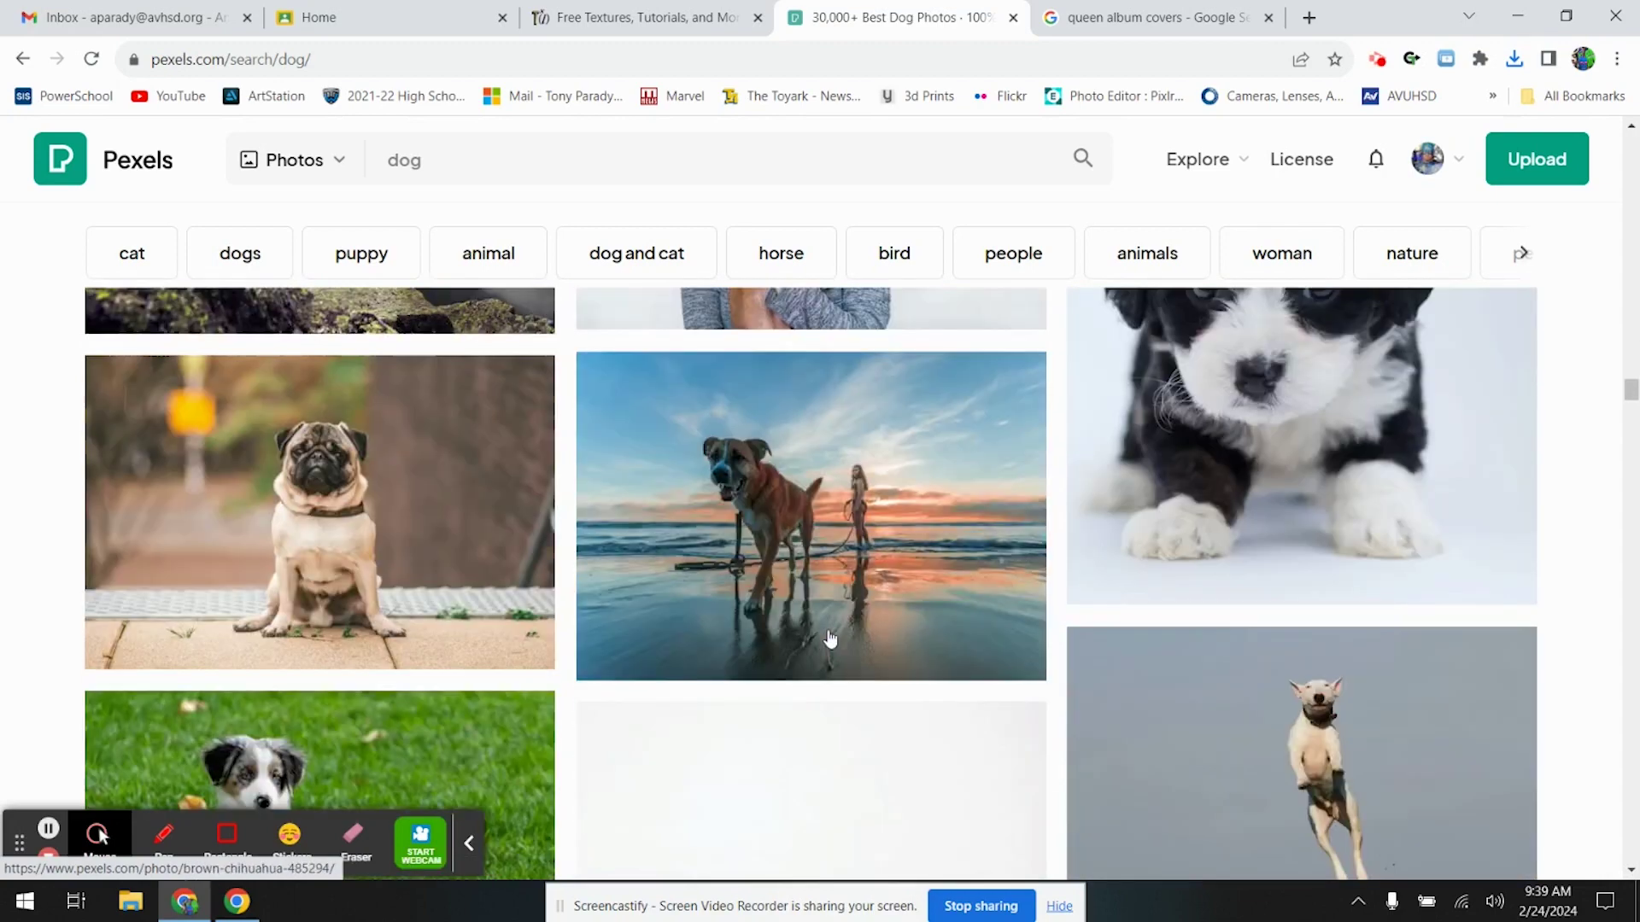
scroll(829, 636, "down", 7)
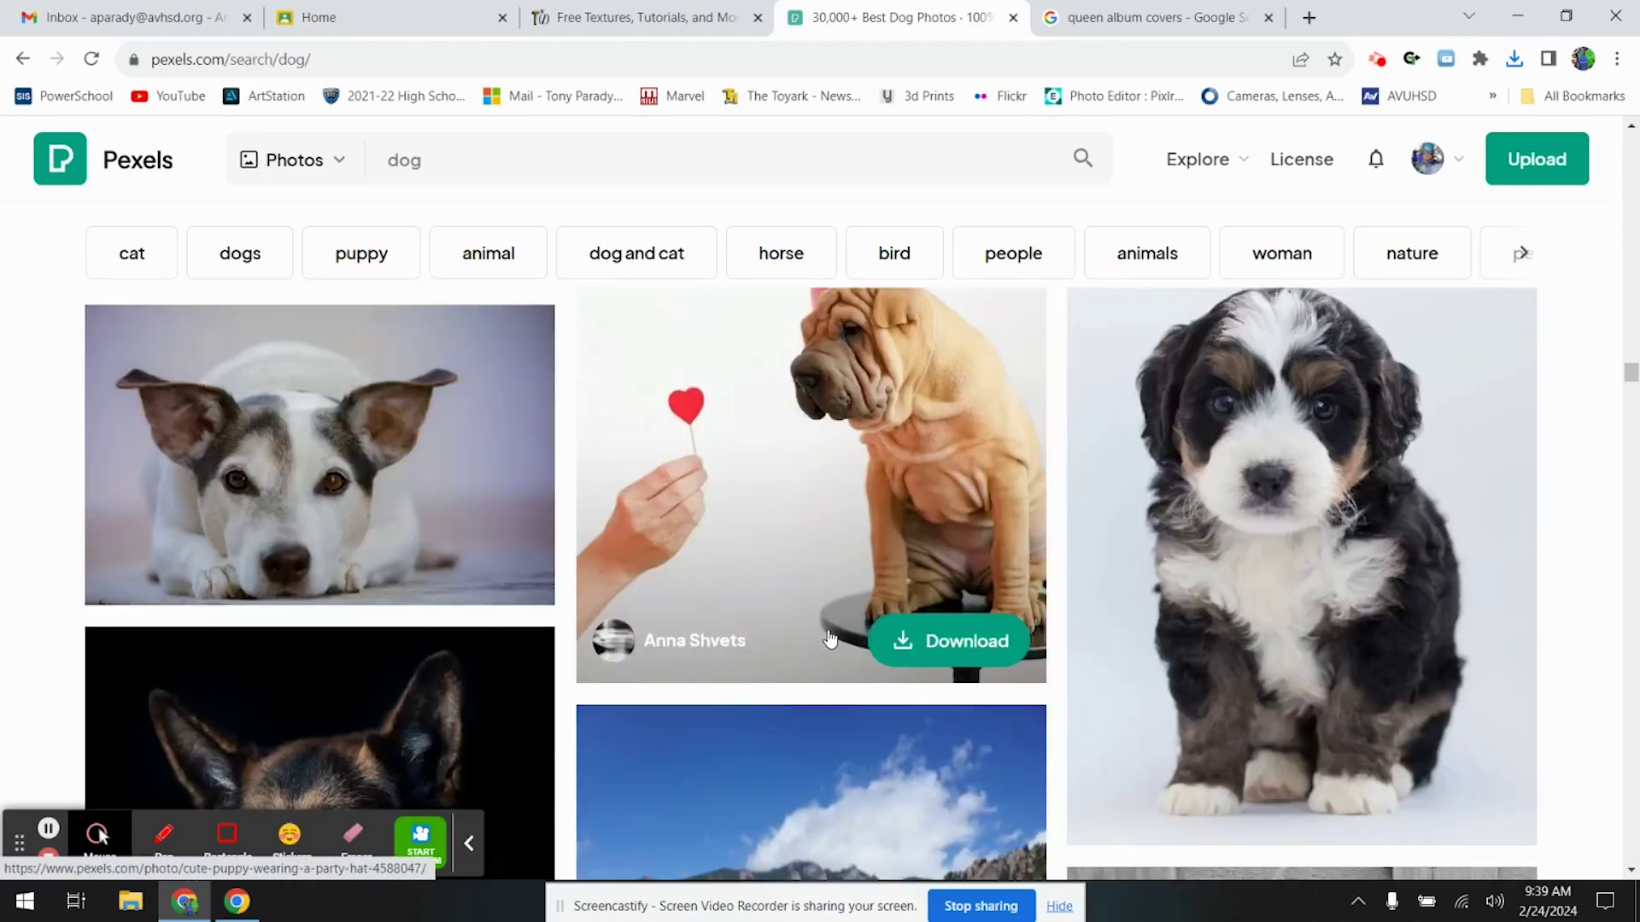
scroll(829, 637, "down", 7)
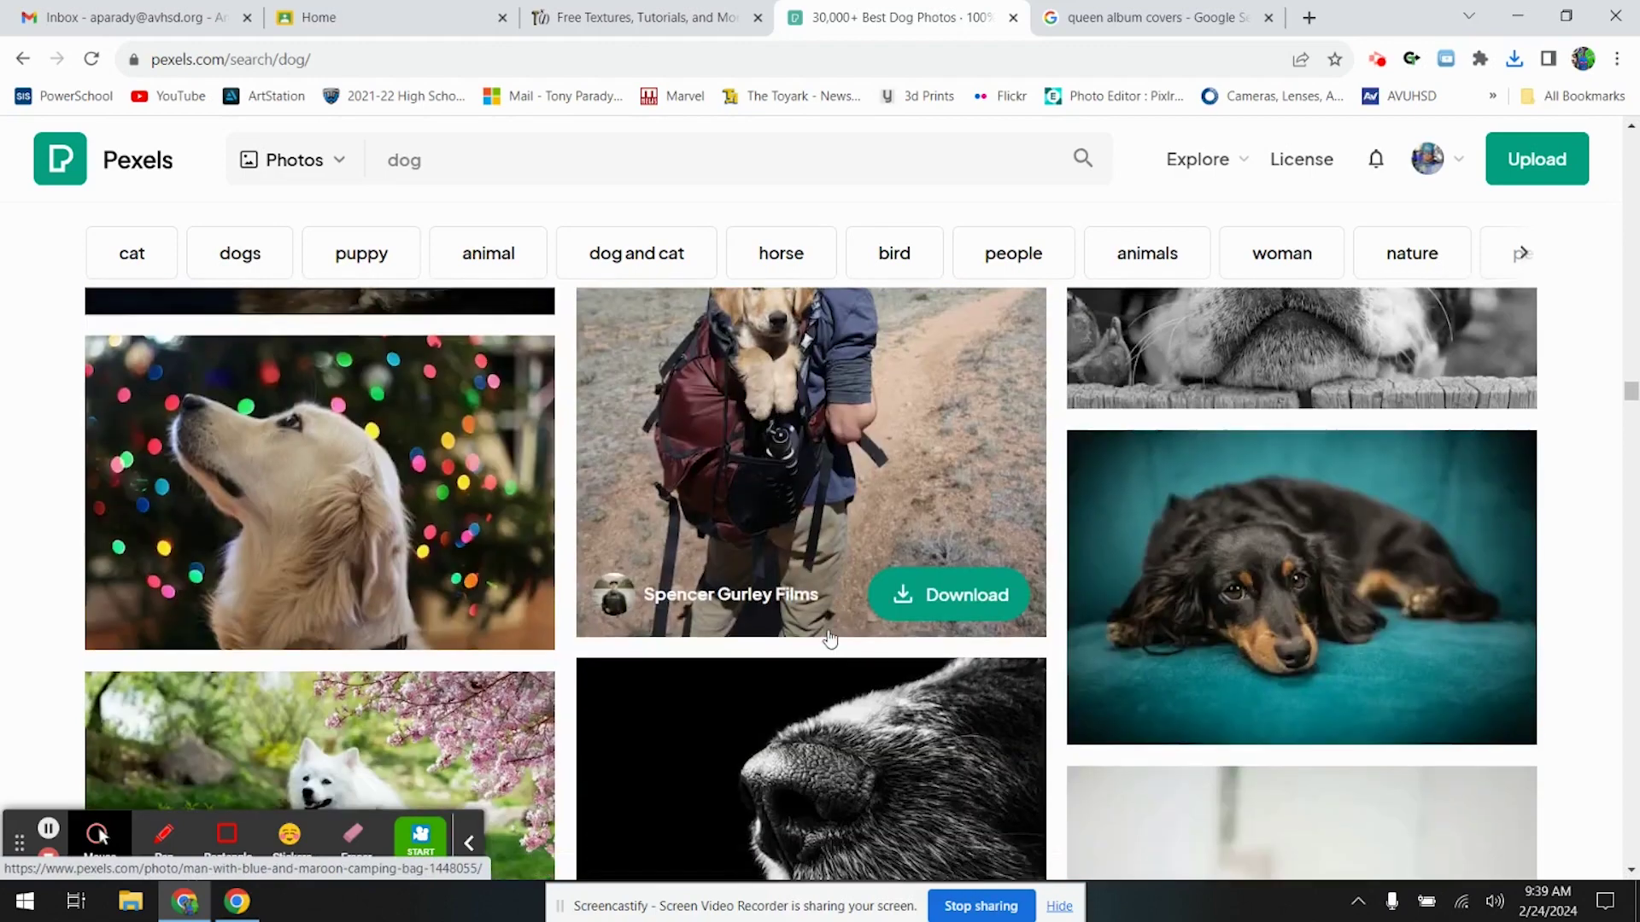
scroll(829, 636, "up", 3)
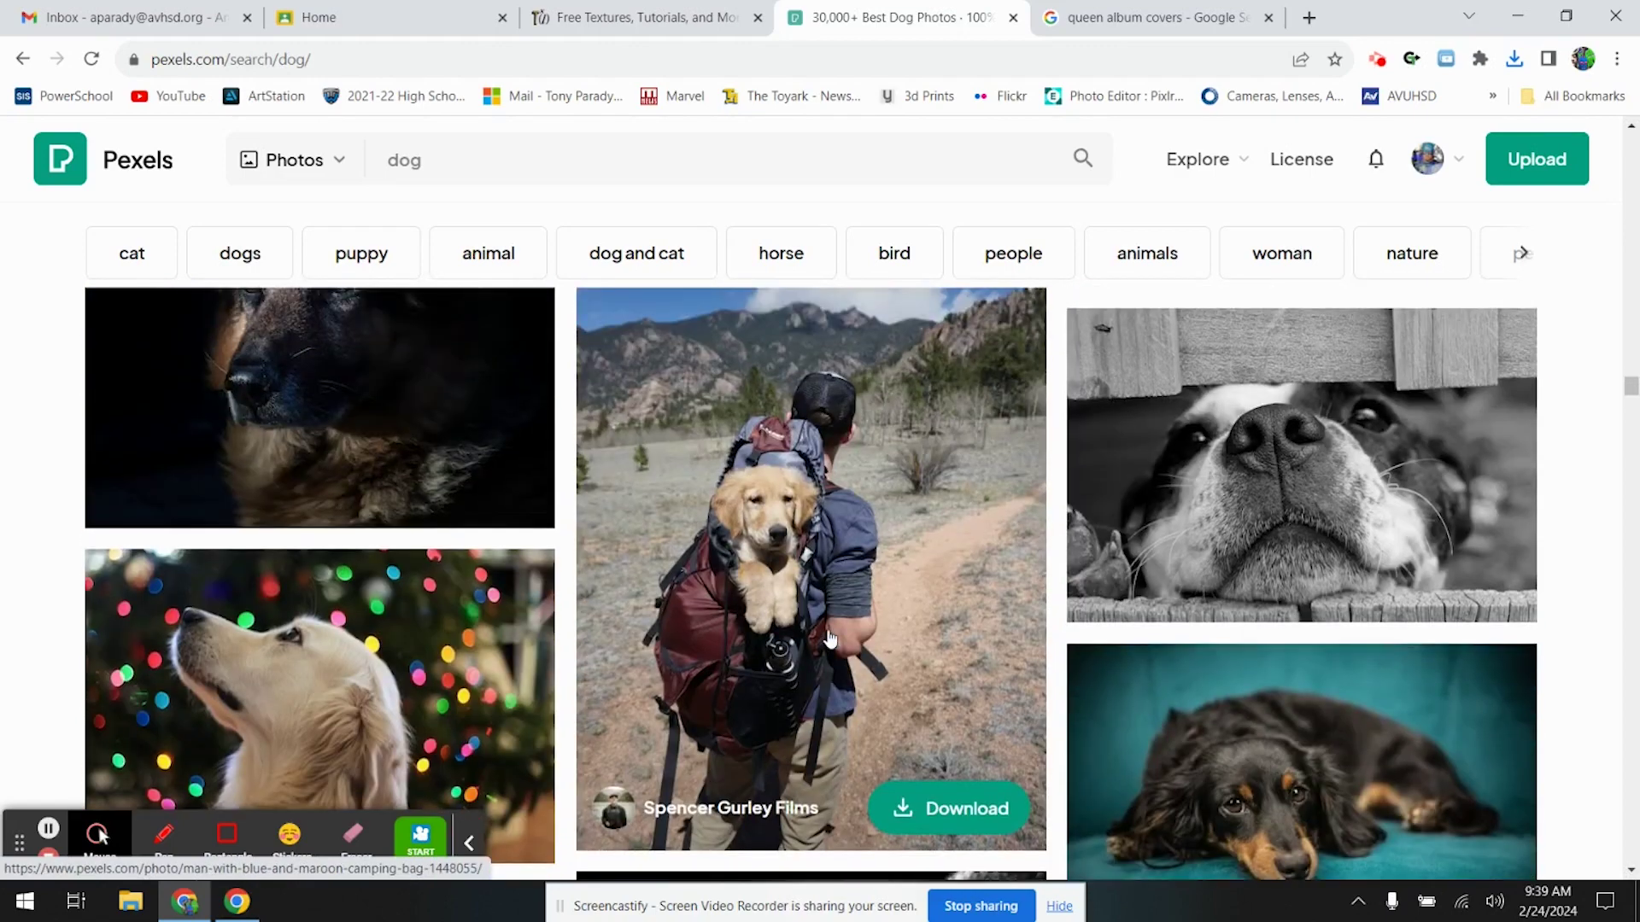
left_click(986, 816)
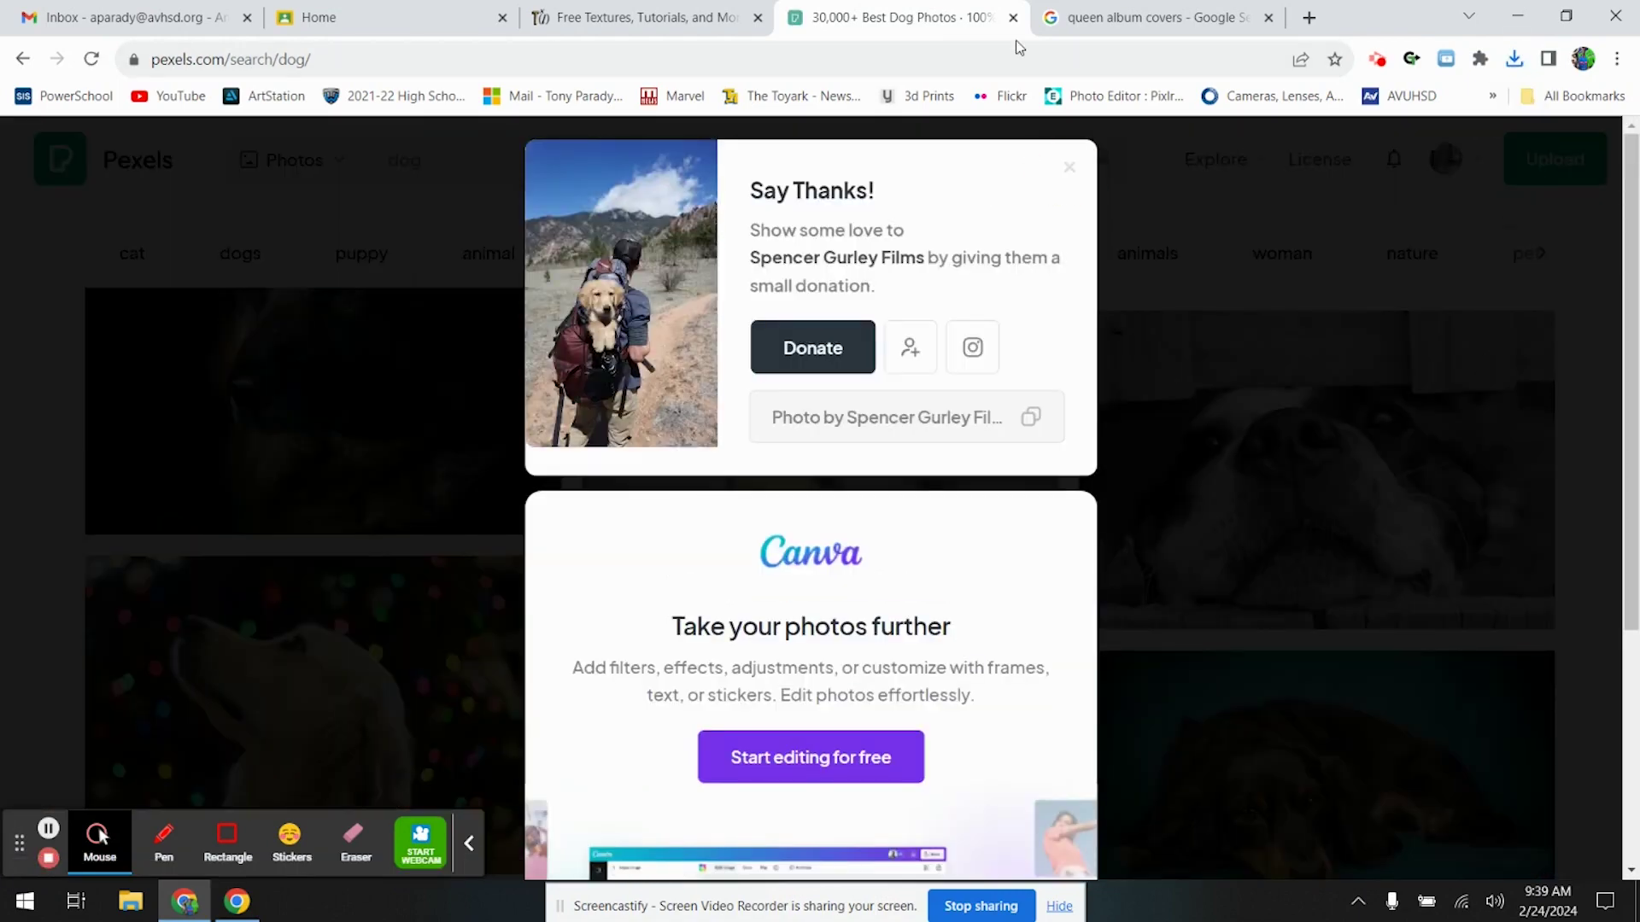
- Dismiss the thank-you popup and close the Pexels dog results tab
left_click(1068, 174)
left_click(1013, 18)
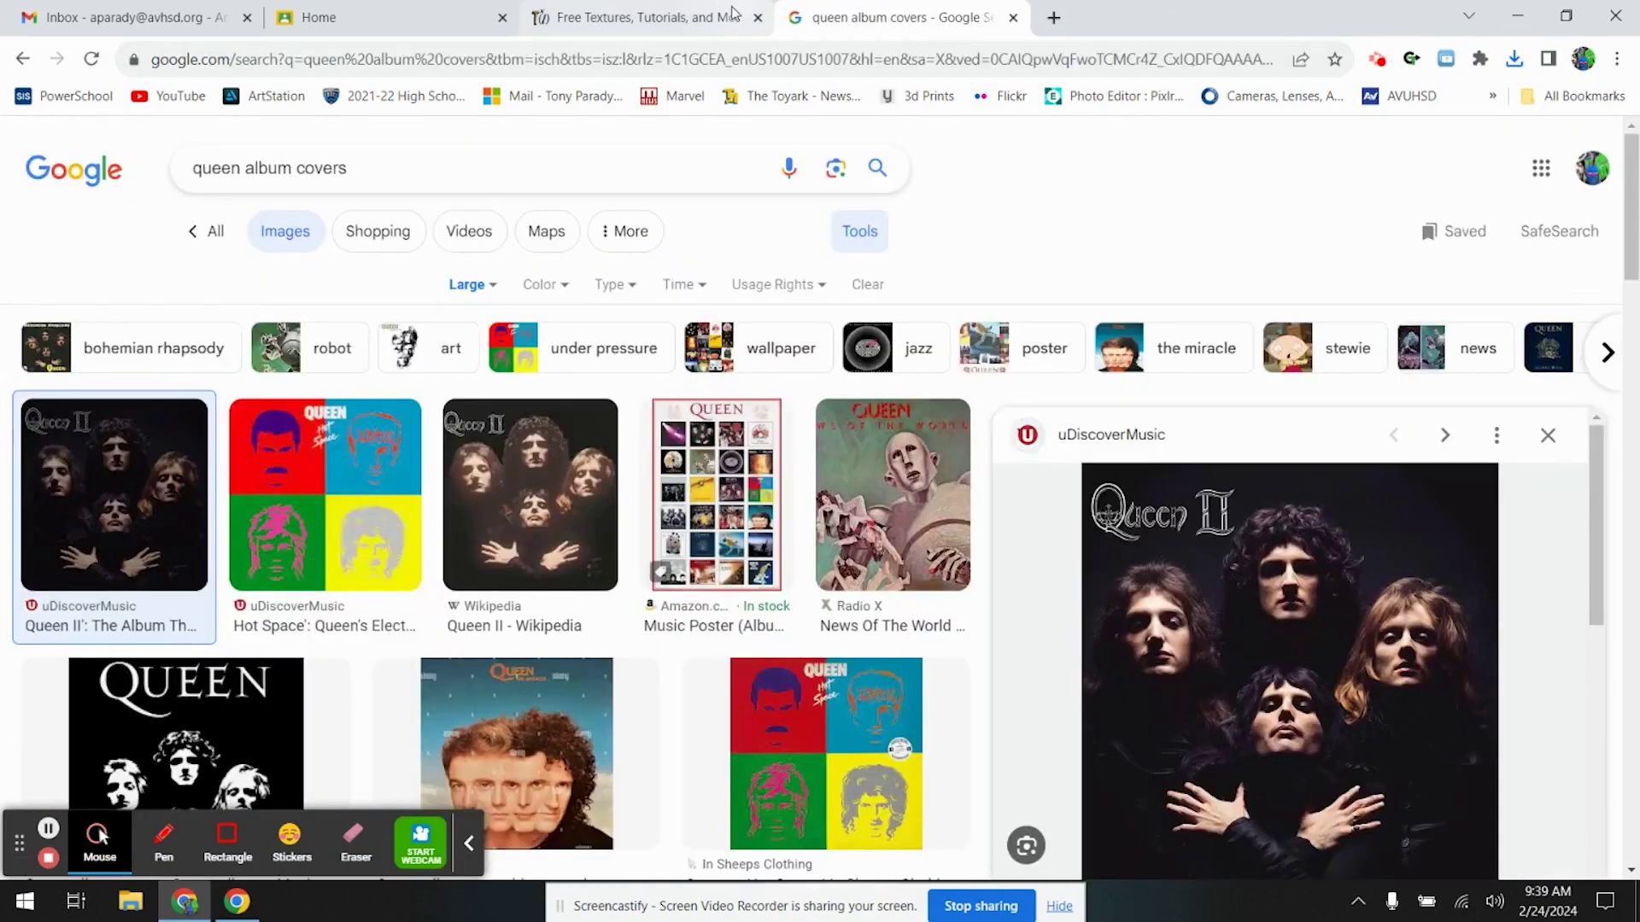
left_click(671, 24)
scroll(370, 481, "down", 6)
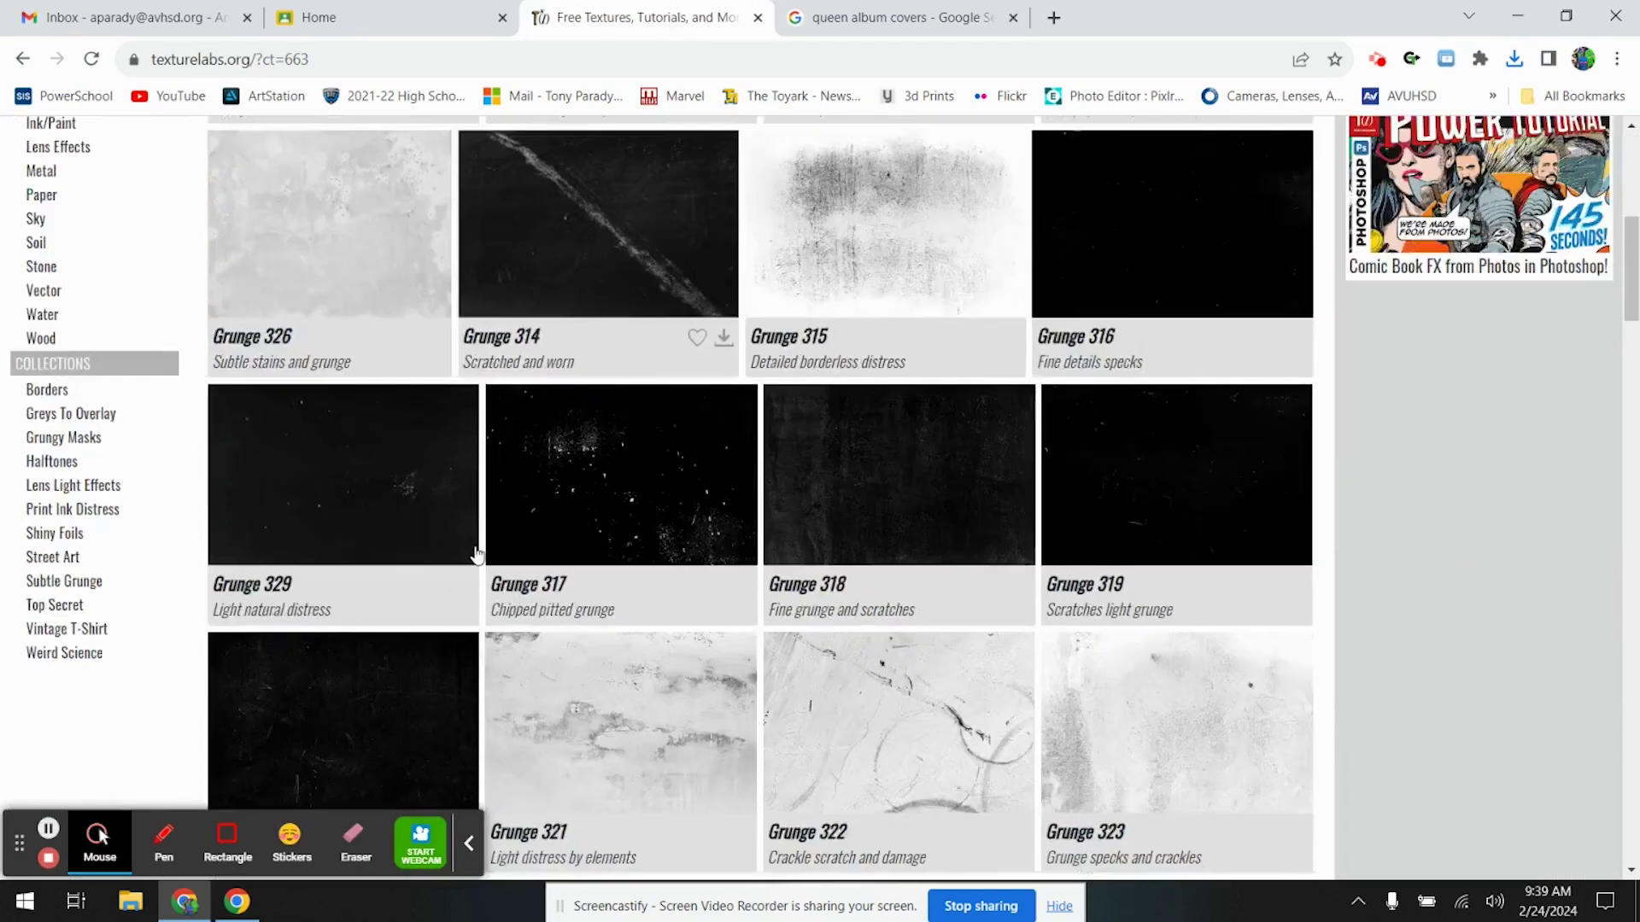
- Close the Google album-cover tab and minimize Chrome to the desktop
left_click(871, 17)
scroll(1267, 500, "down", 1)
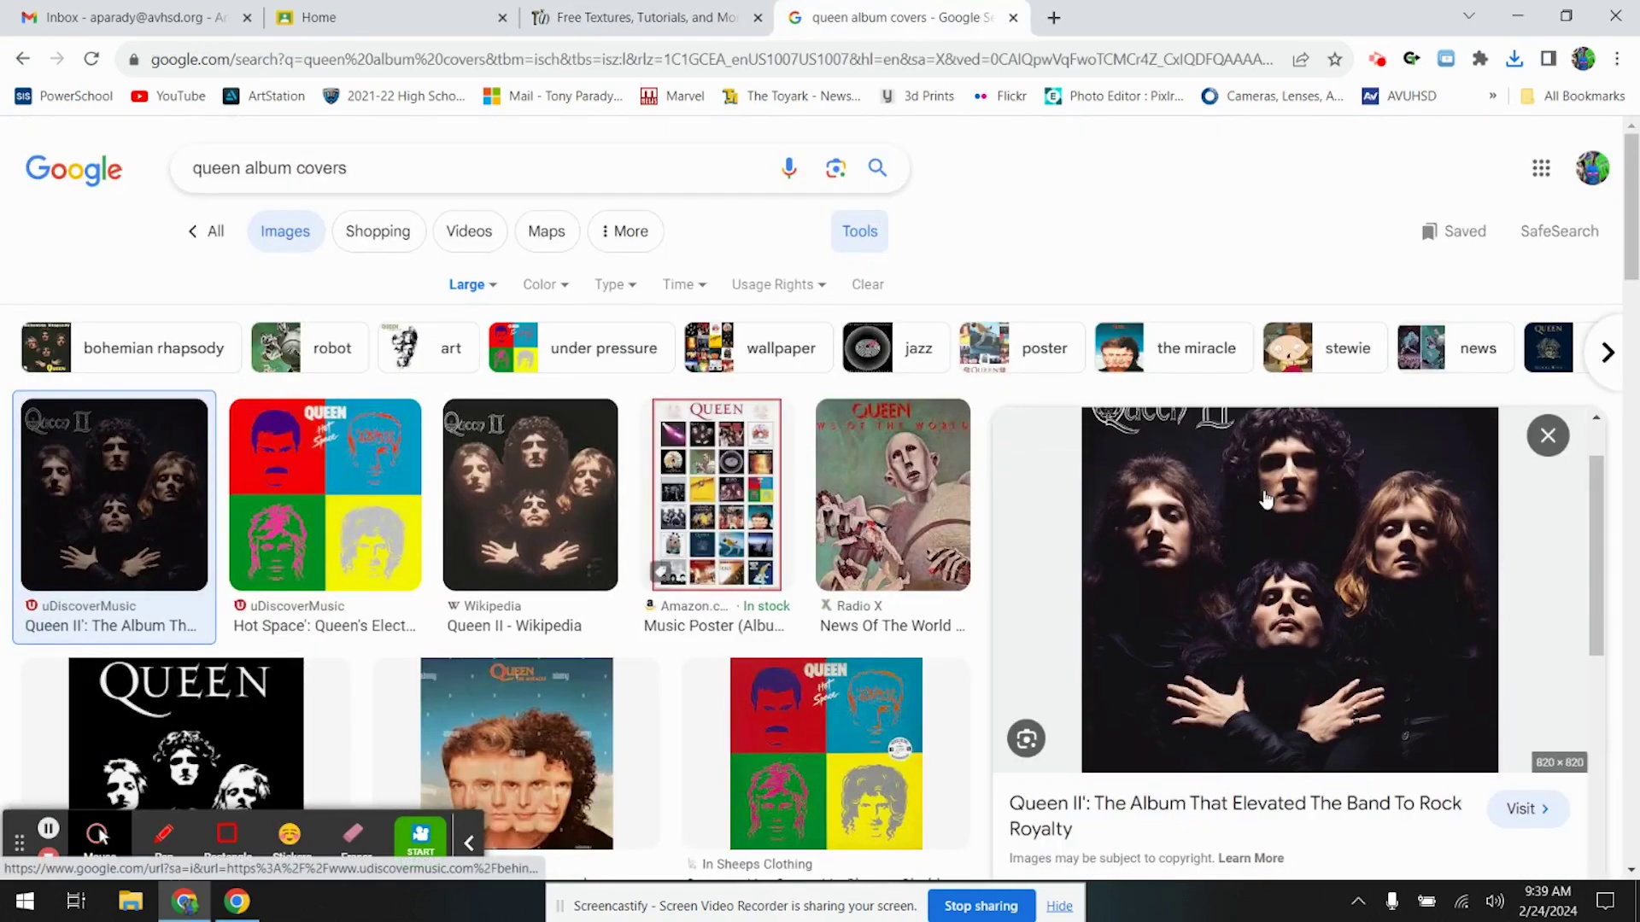
scroll(1229, 578, "up", 1)
scroll(1218, 581, "down", 1)
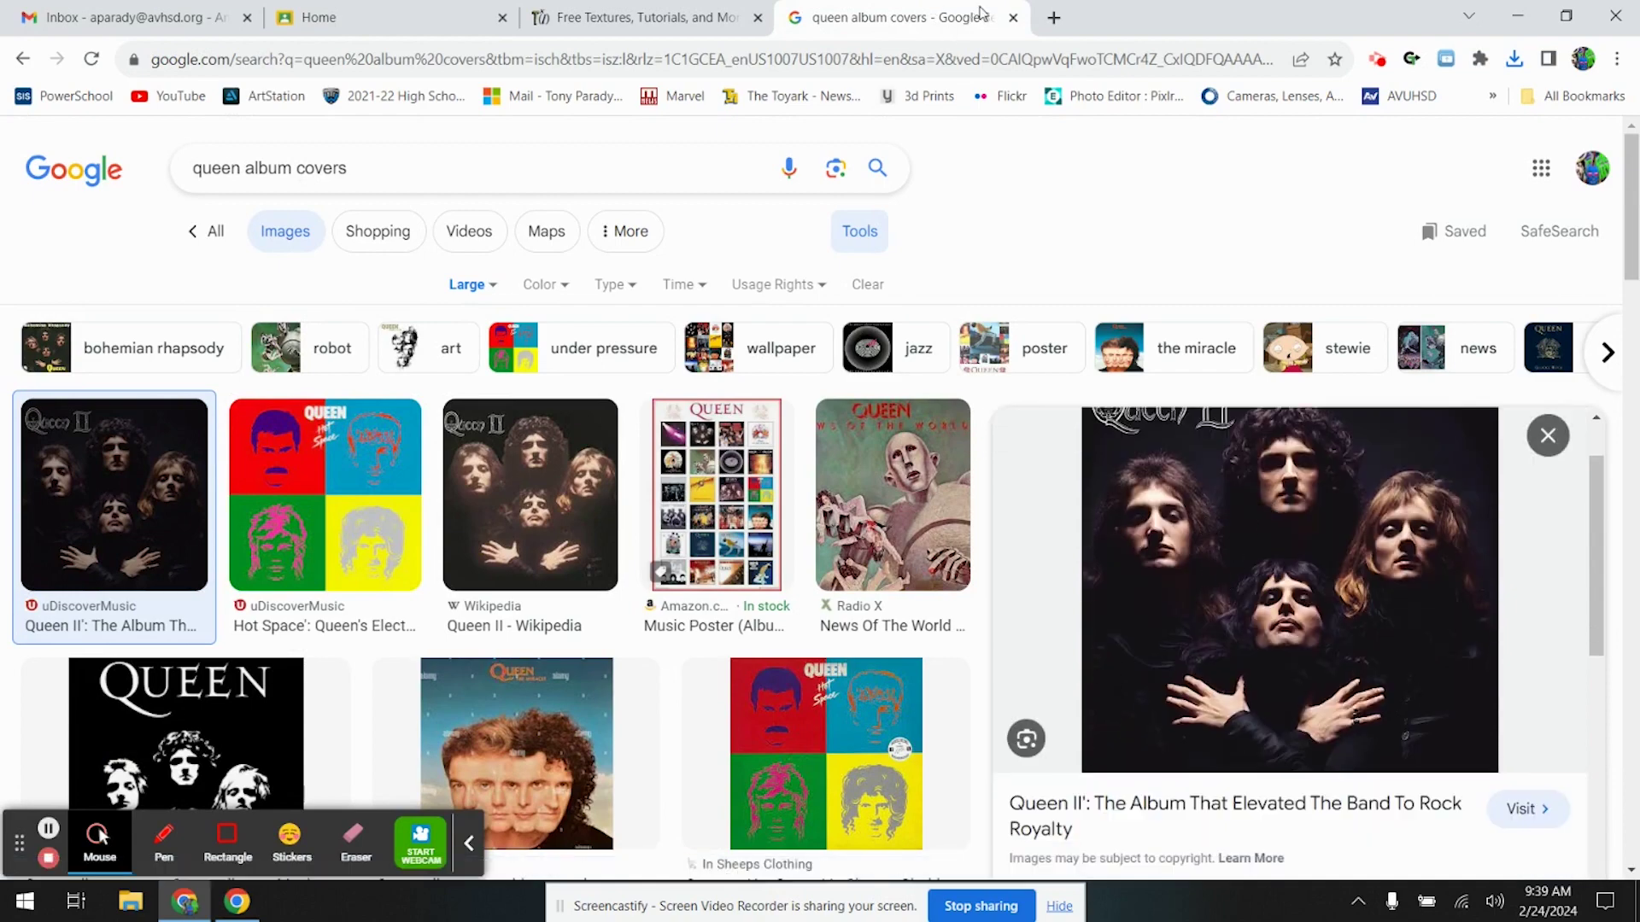
left_click(1013, 18)
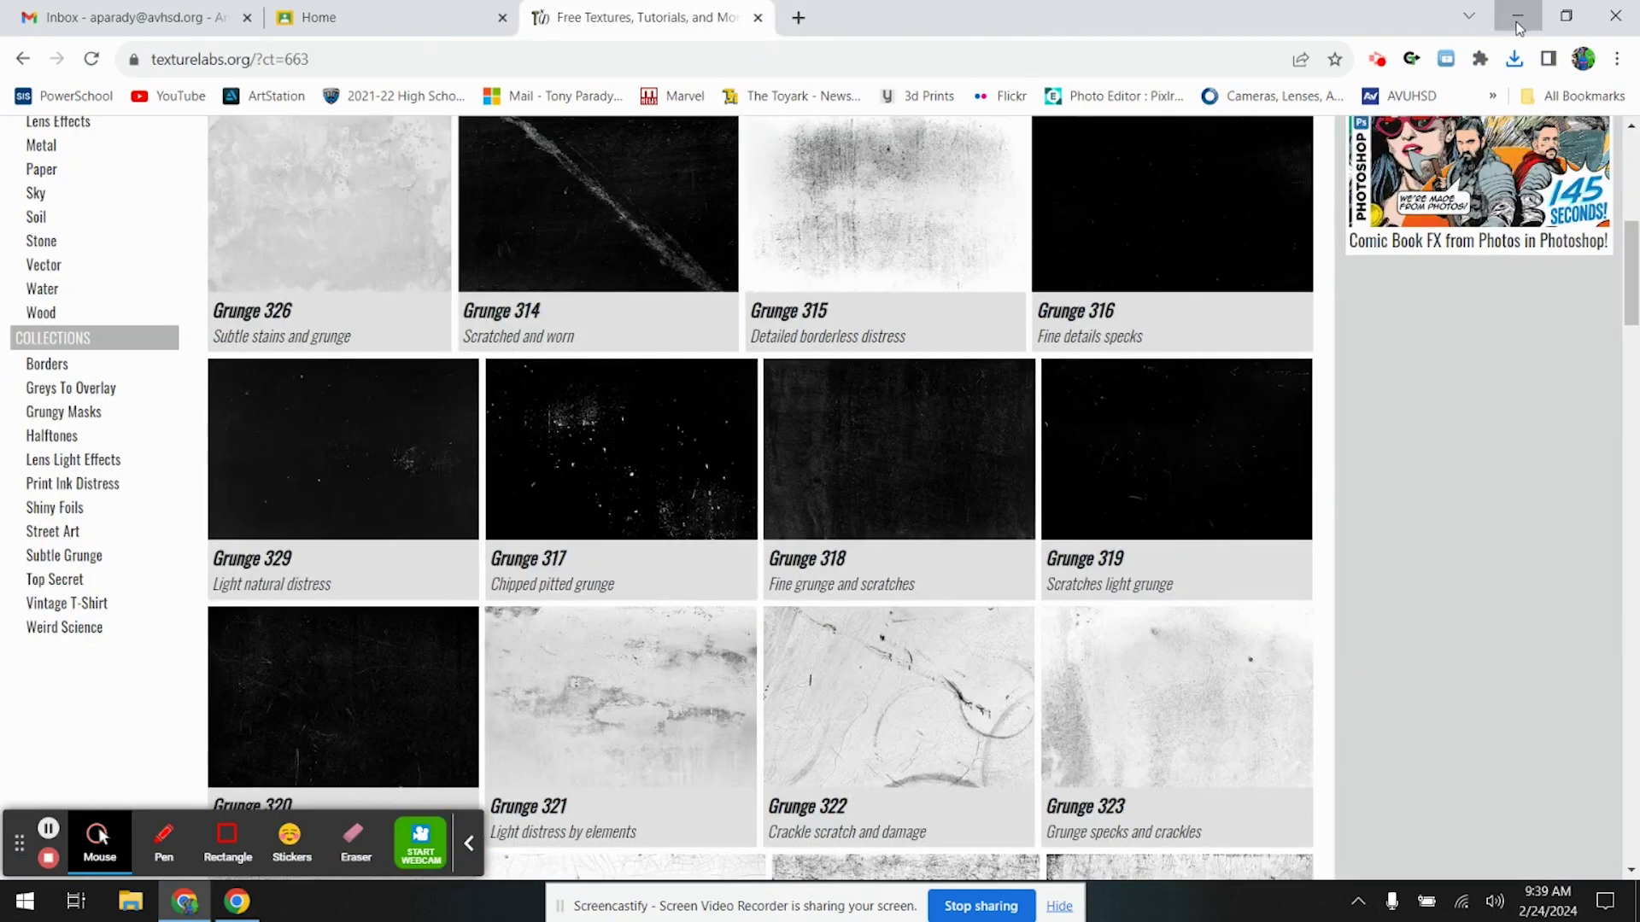
left_click(1519, 26)
- Launch Photoshop 2022 and create a blank white 15 × 15 in, 72 ppi document
left_click(25, 901)
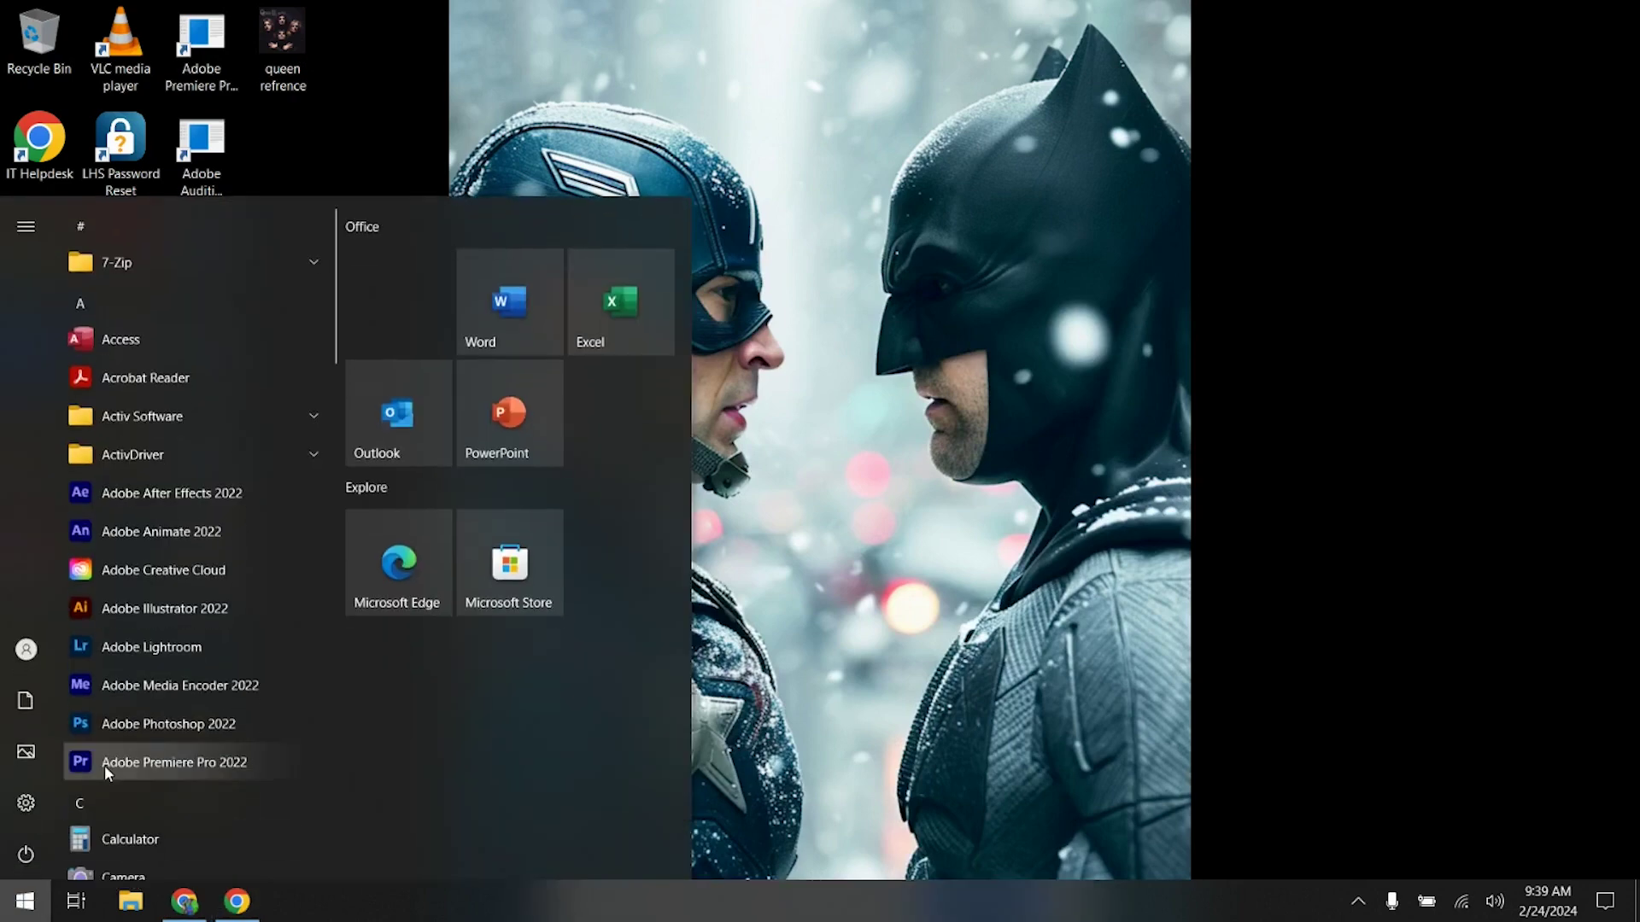
left_click(101, 724)
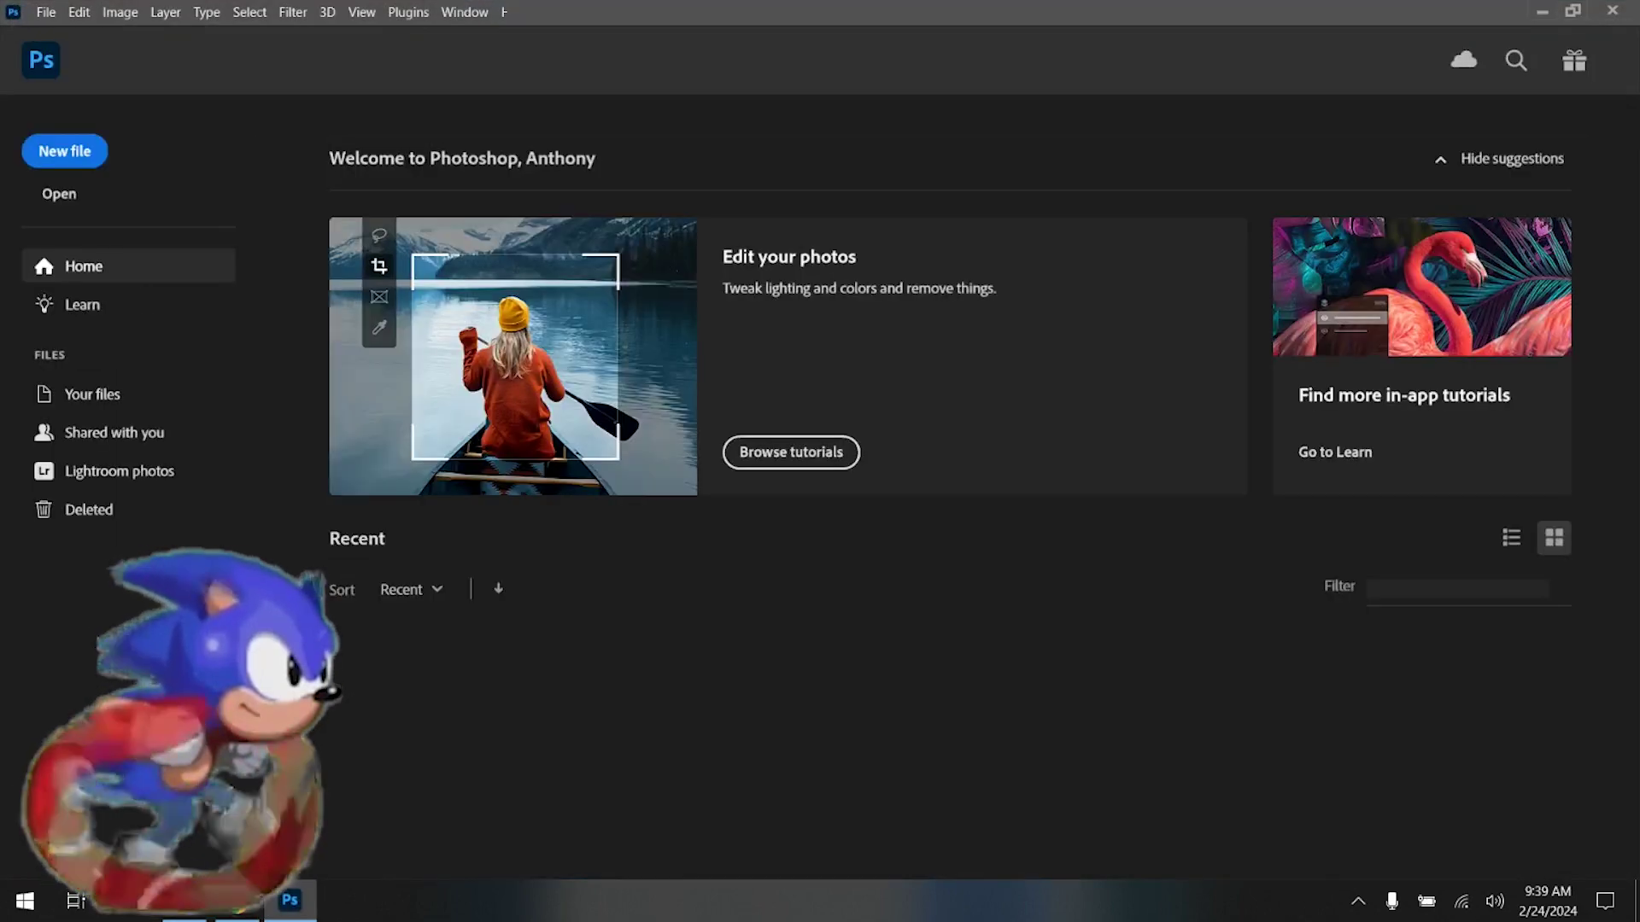
left_click(88, 155)
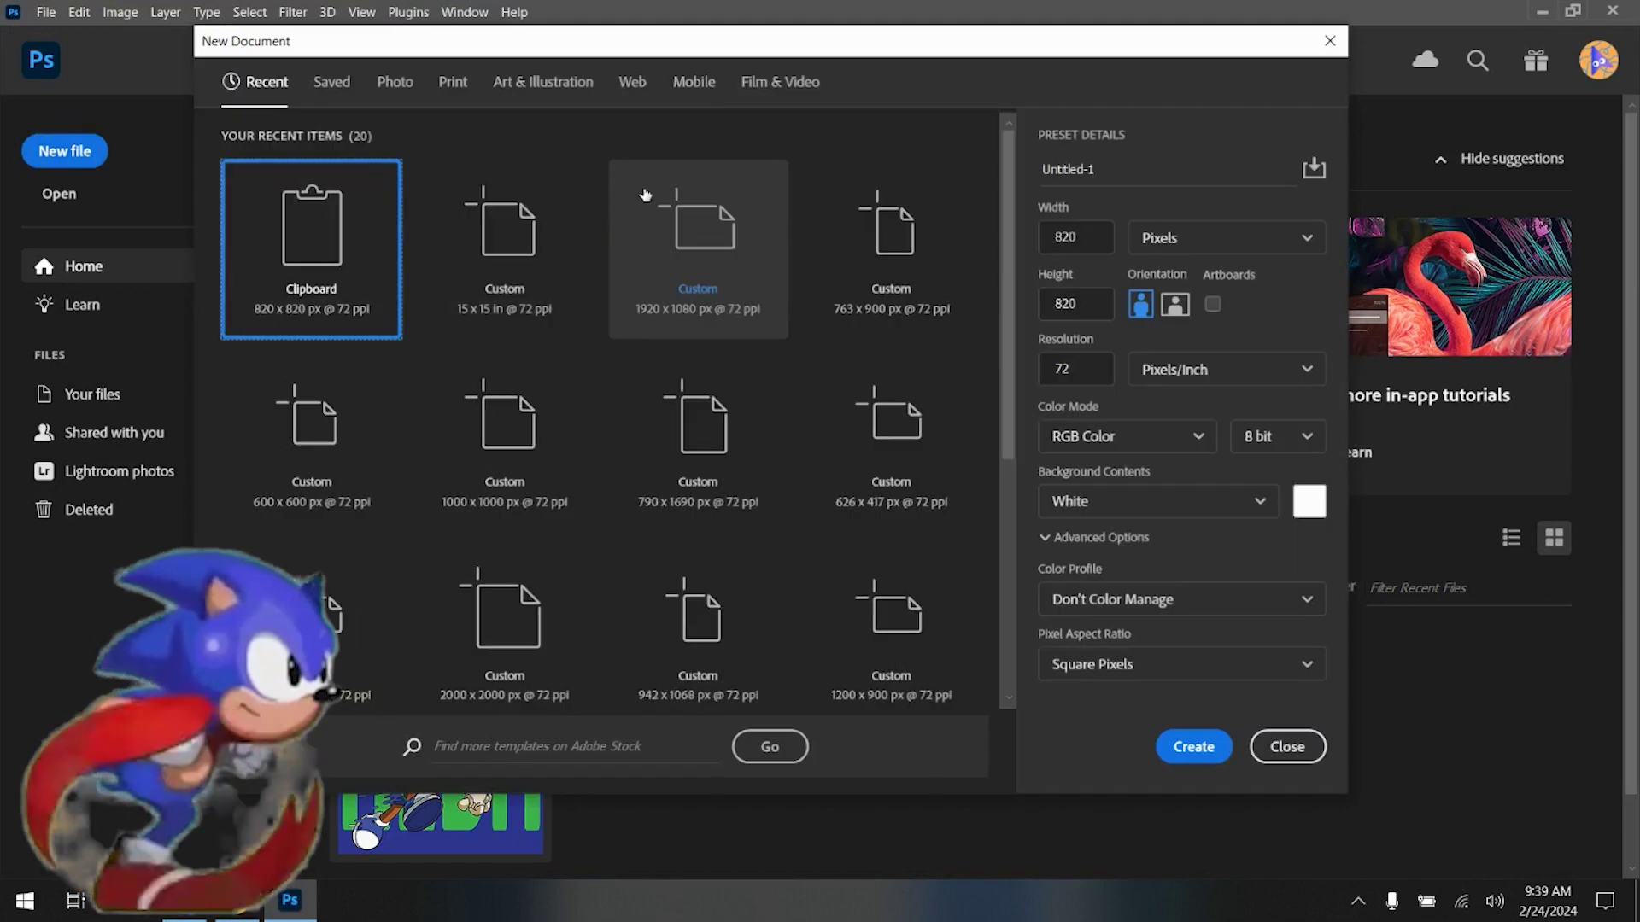
left_click(495, 209)
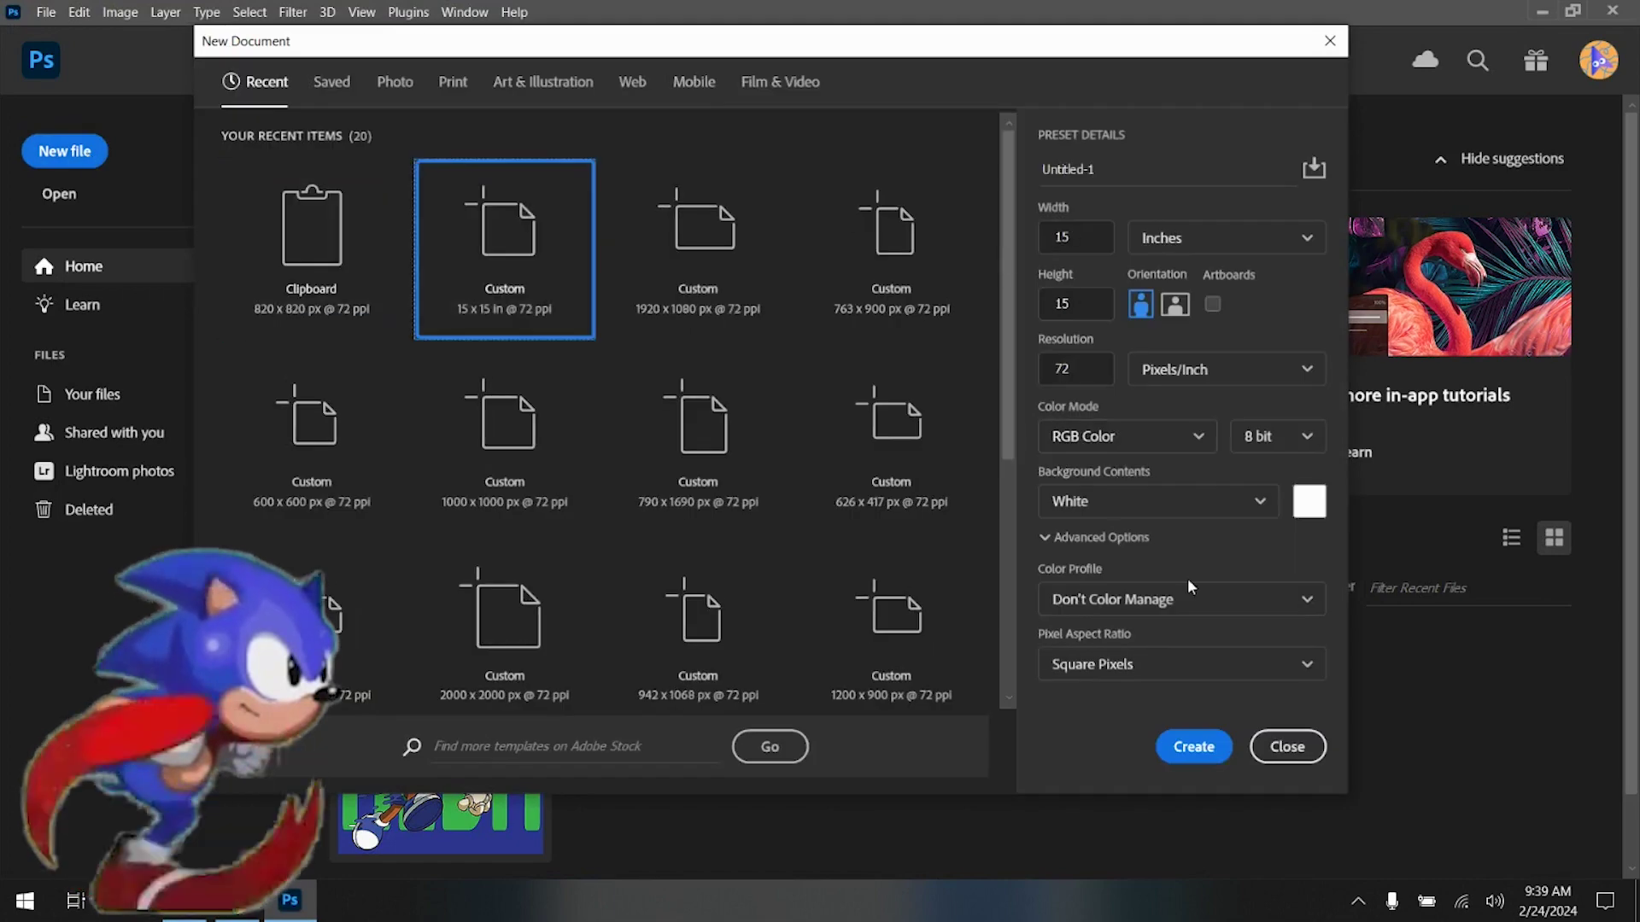
left_click(1194, 746)
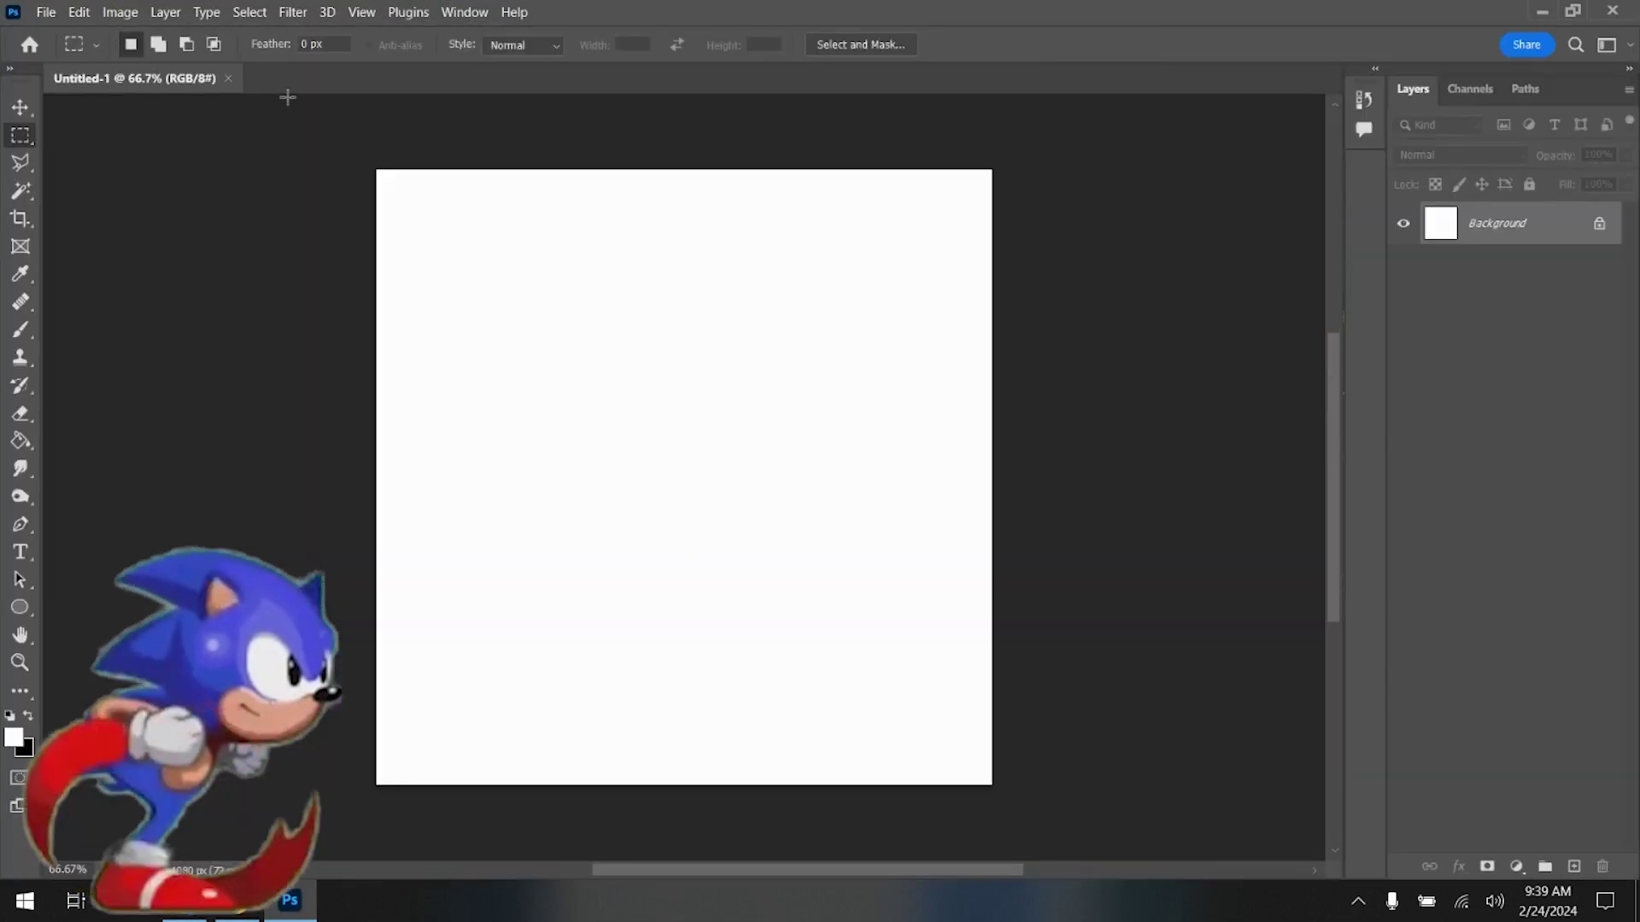
left_click(46, 12)
- Open 'queen refrence' and select the whole image
left_click(46, 51)
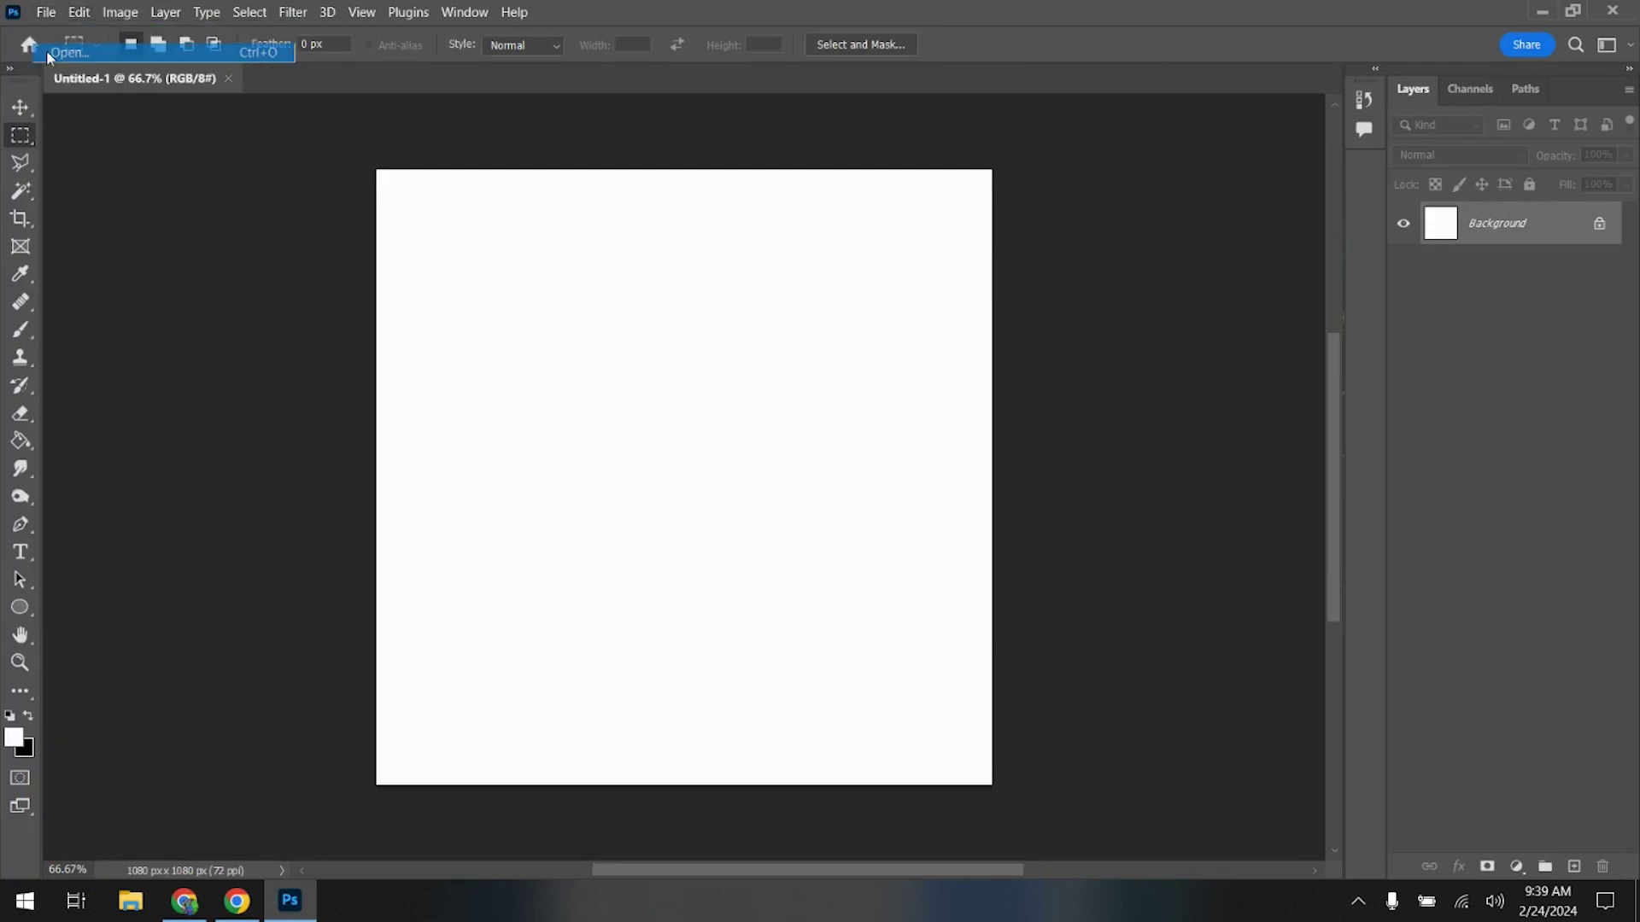
left_click(987, 398)
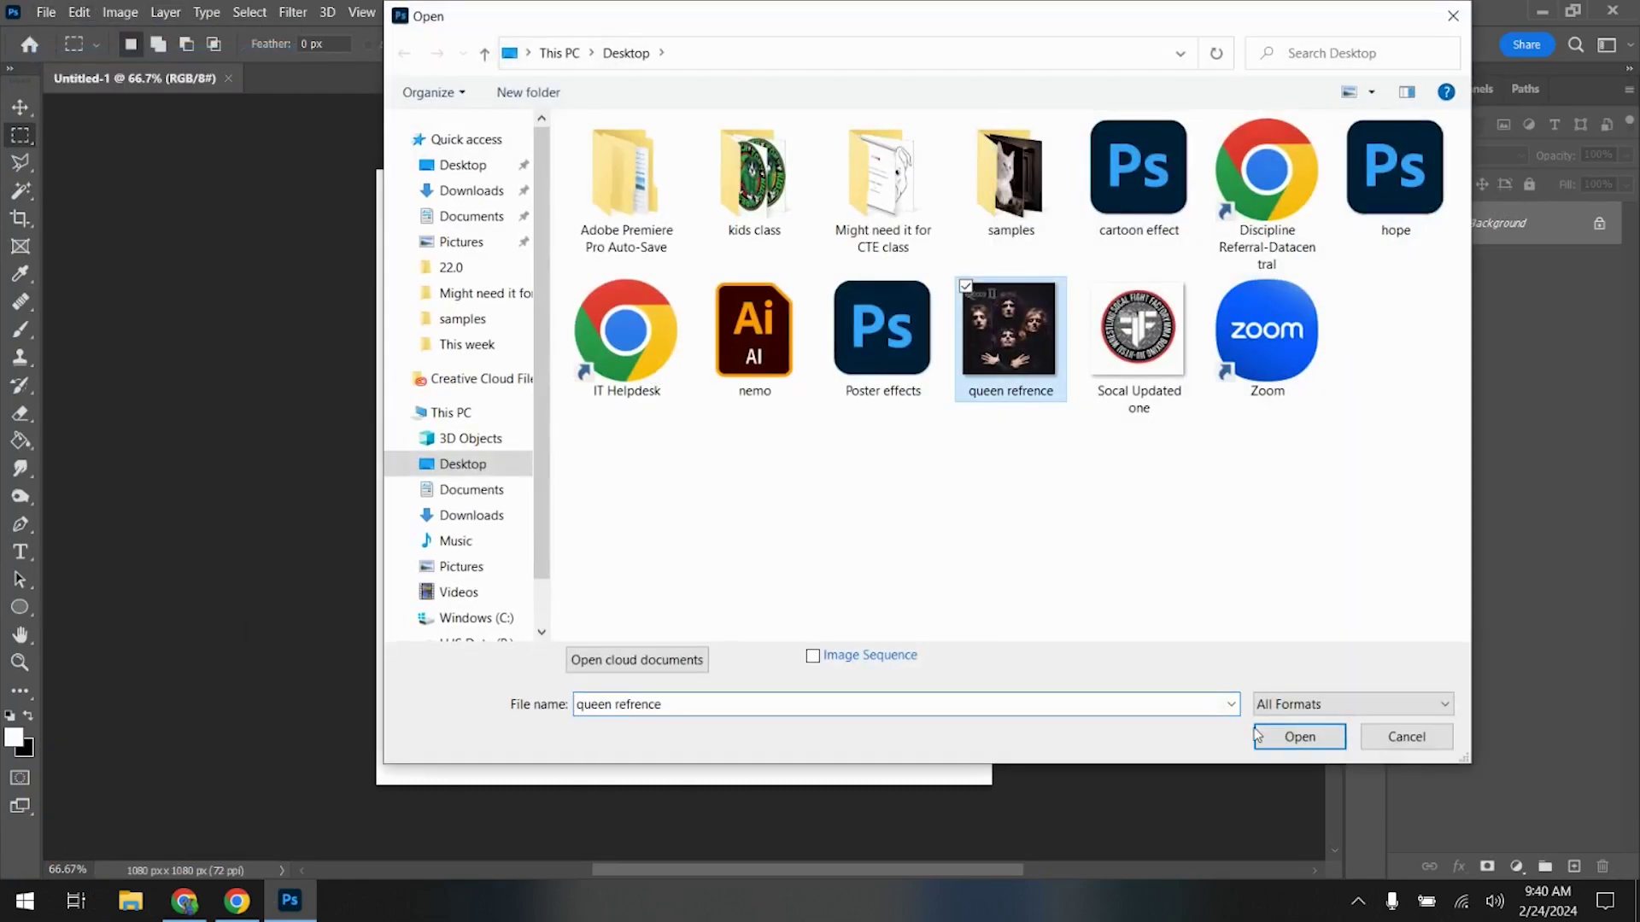
left_click(1299, 737)
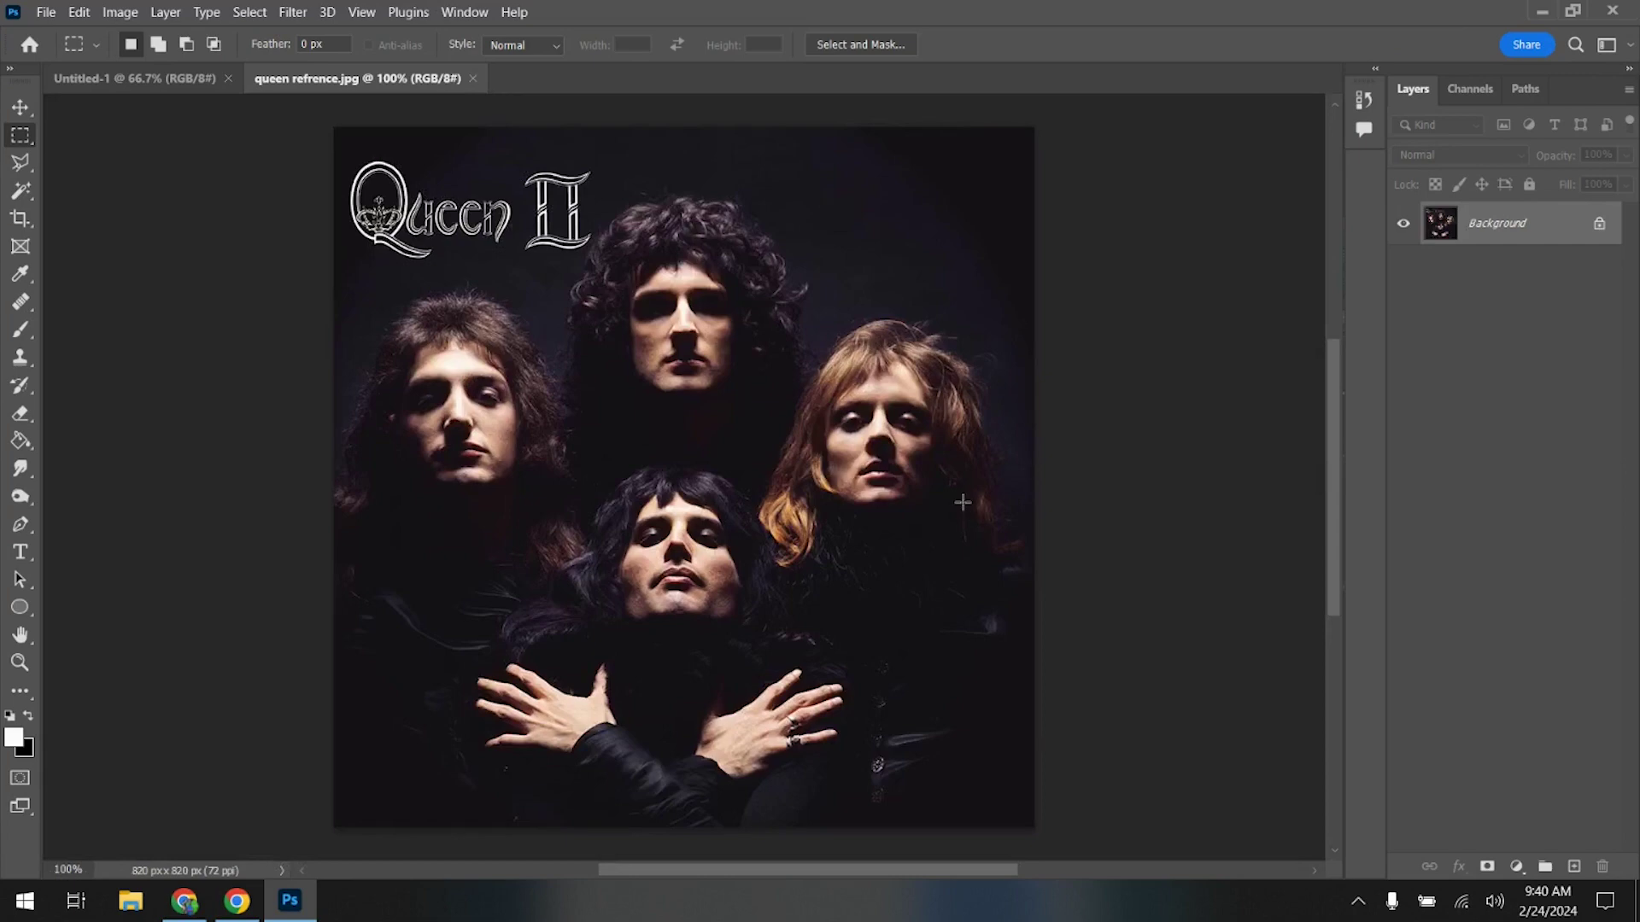
key("ctrl+a")
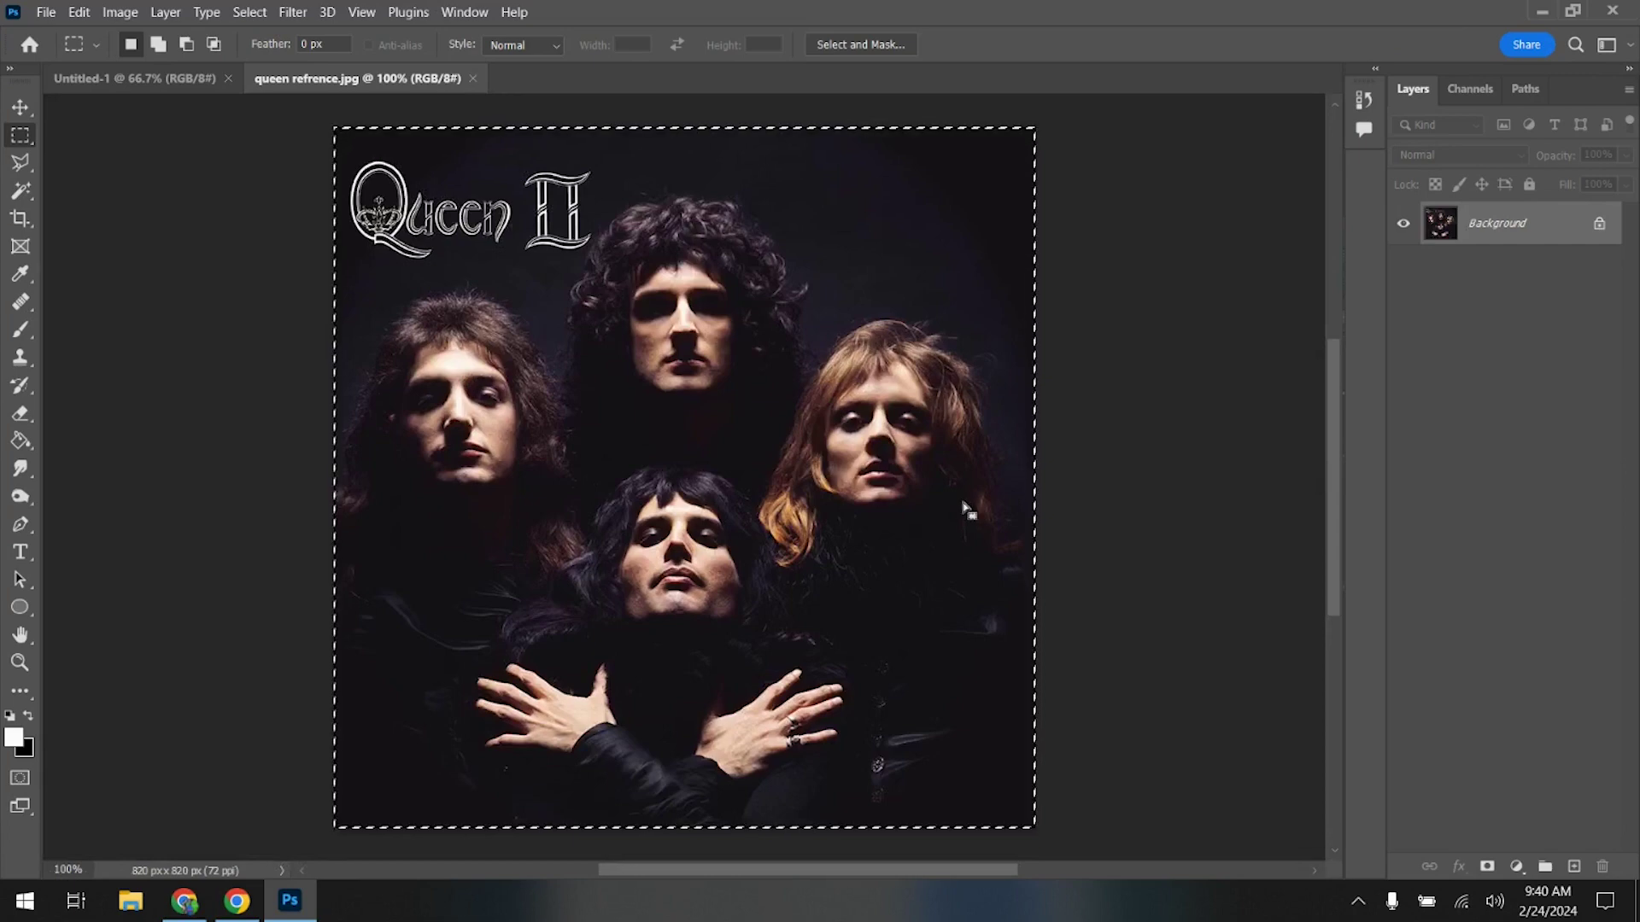
- Paste the cover into Untitled-1 and scale it to fill the 1080 × 1080 canvas
left_click(167, 79)
key("ctrl+v")
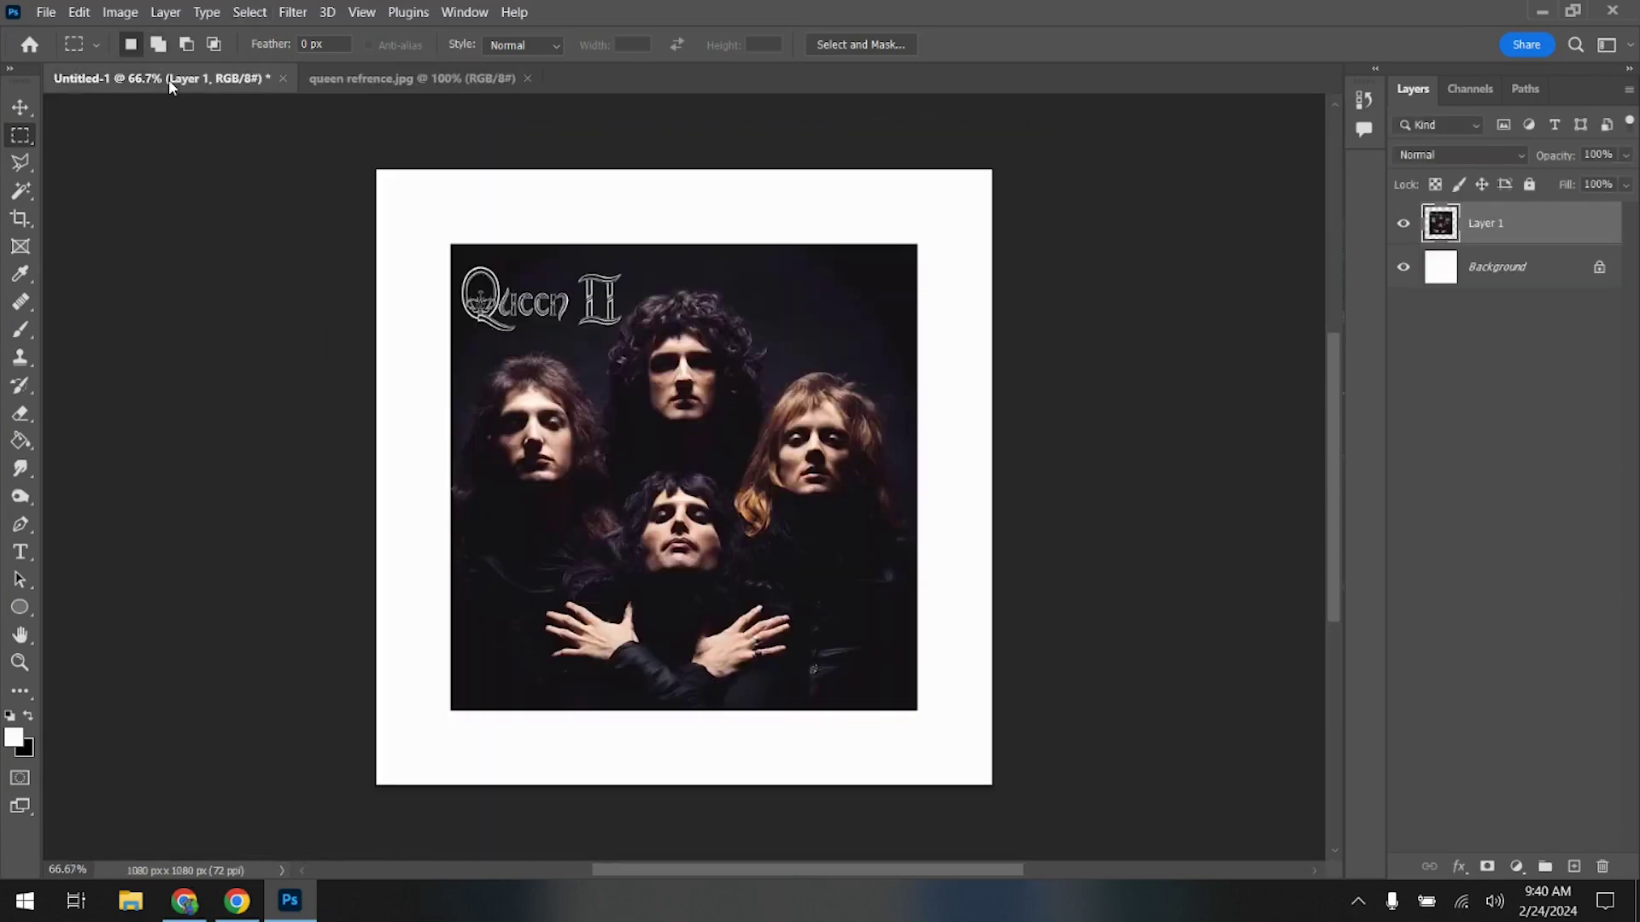
key("ctrl+t")
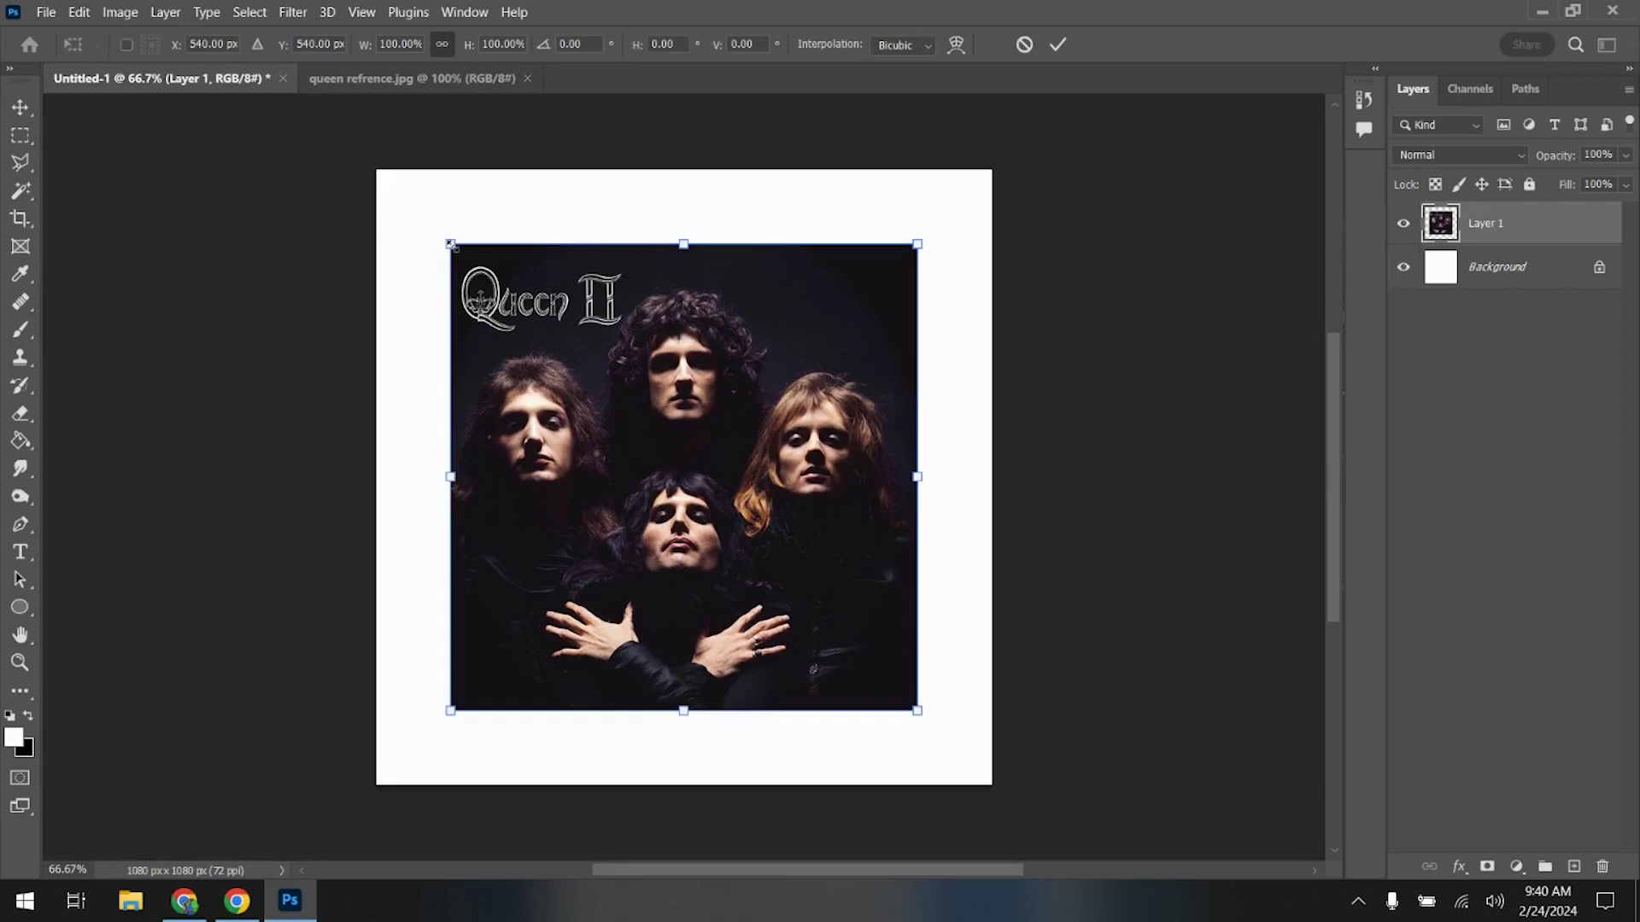
left_click_drag(452, 246, 378, 164)
left_click_drag(919, 709, 989, 786)
key("Return")
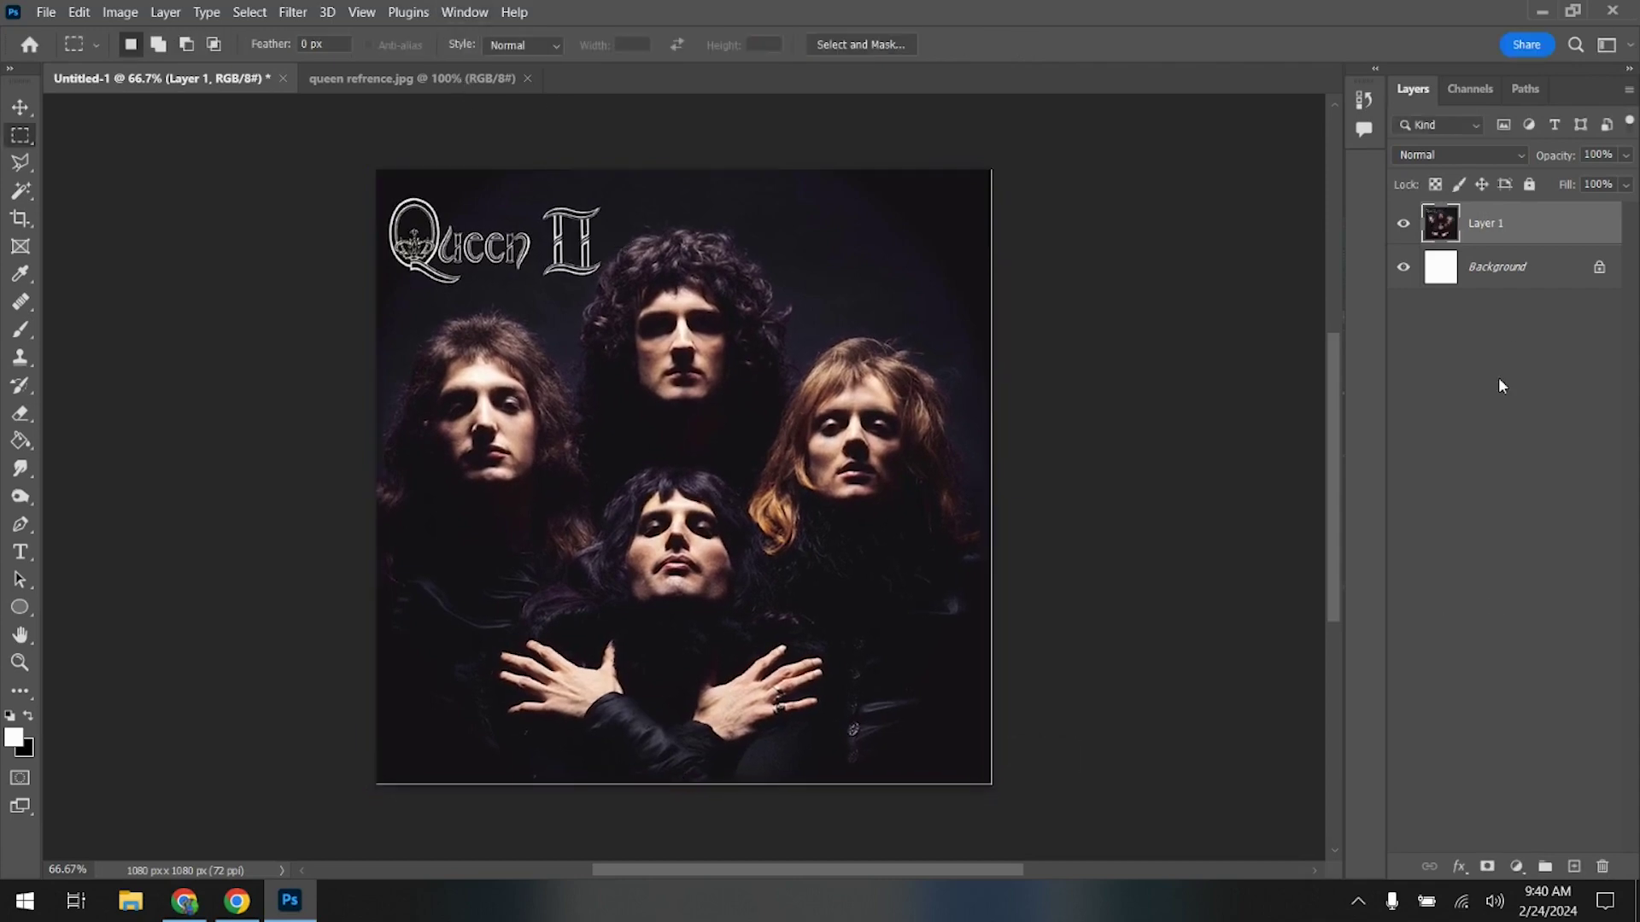
- Fill the background with the cover's sampled dark tone #171218 and merge it down
left_click(1501, 289)
left_click(1516, 866)
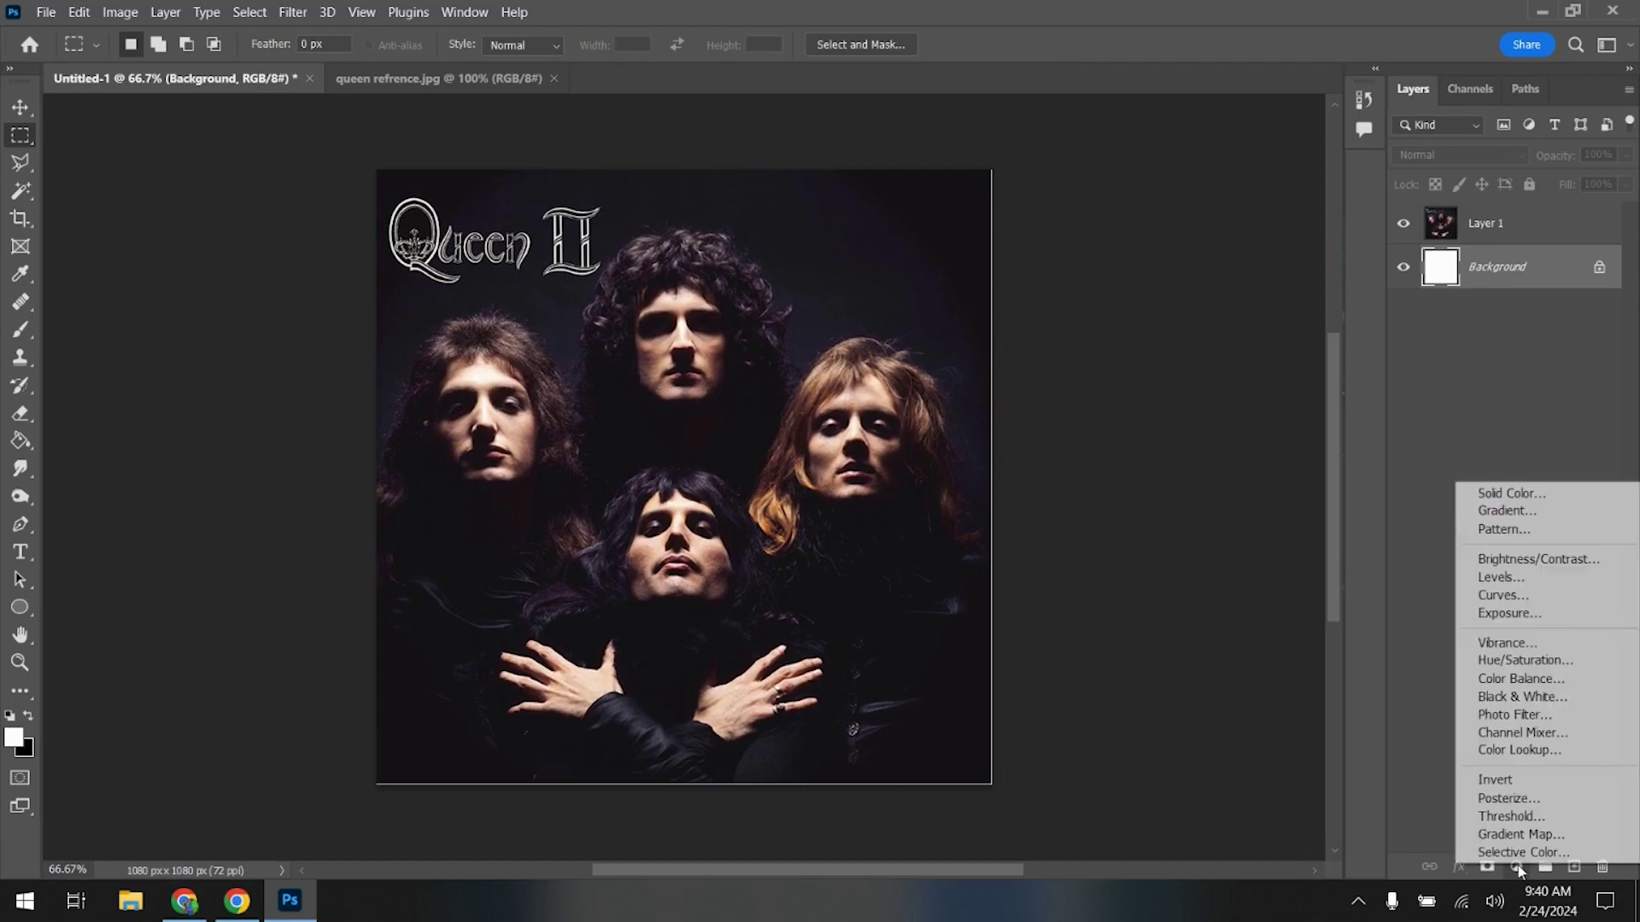
left_click(1501, 490)
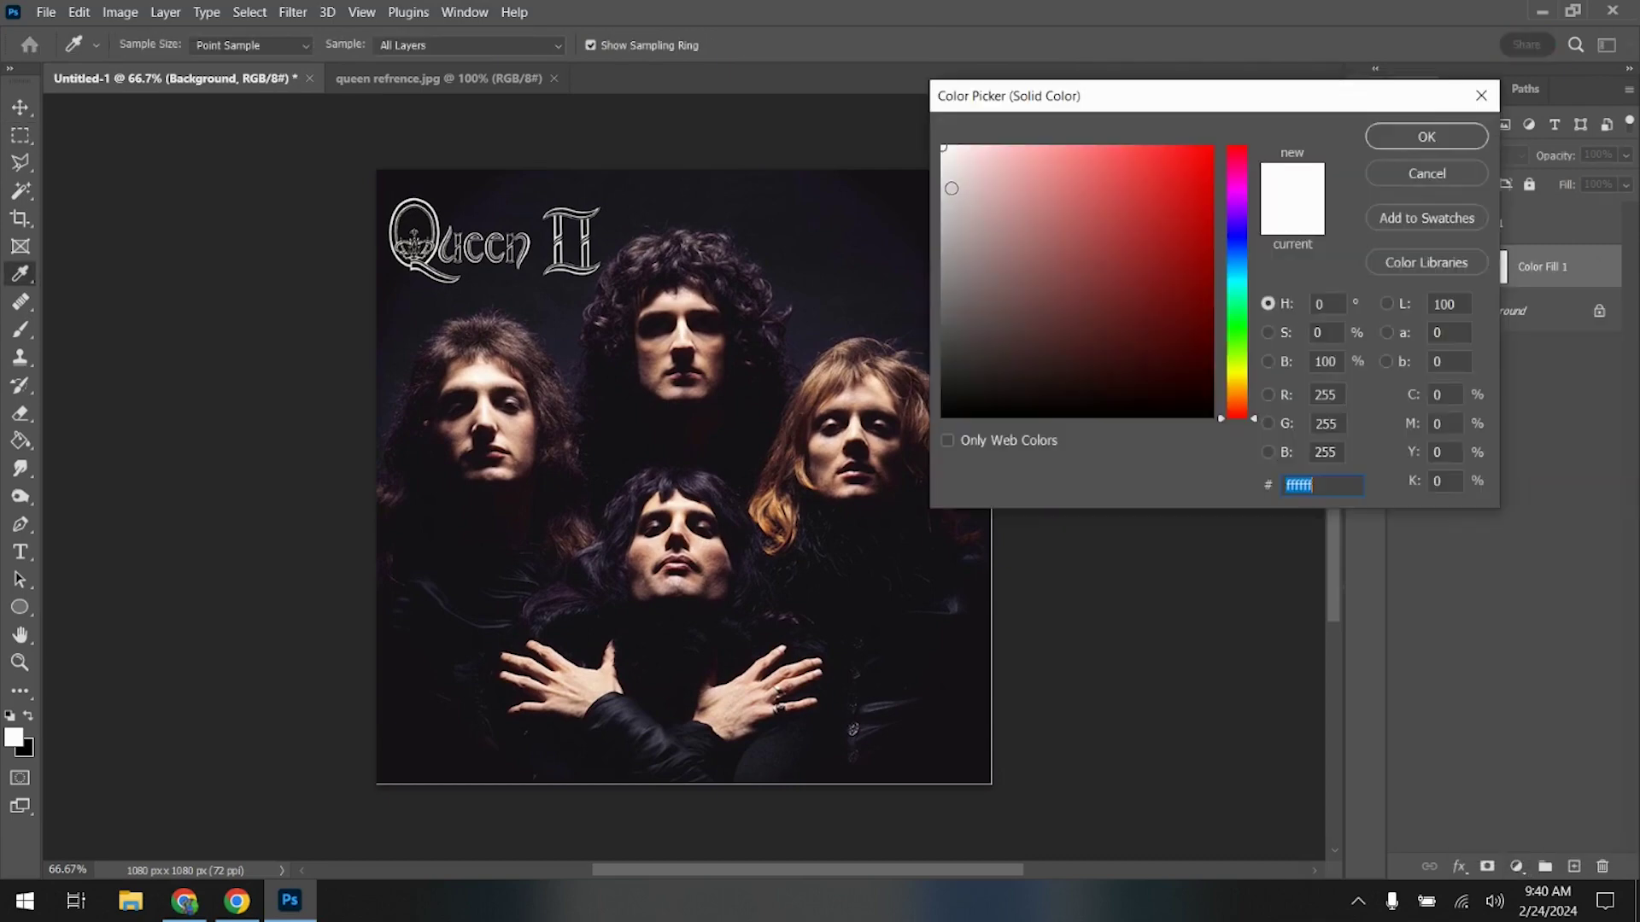
left_click(894, 186)
left_click(1458, 135)
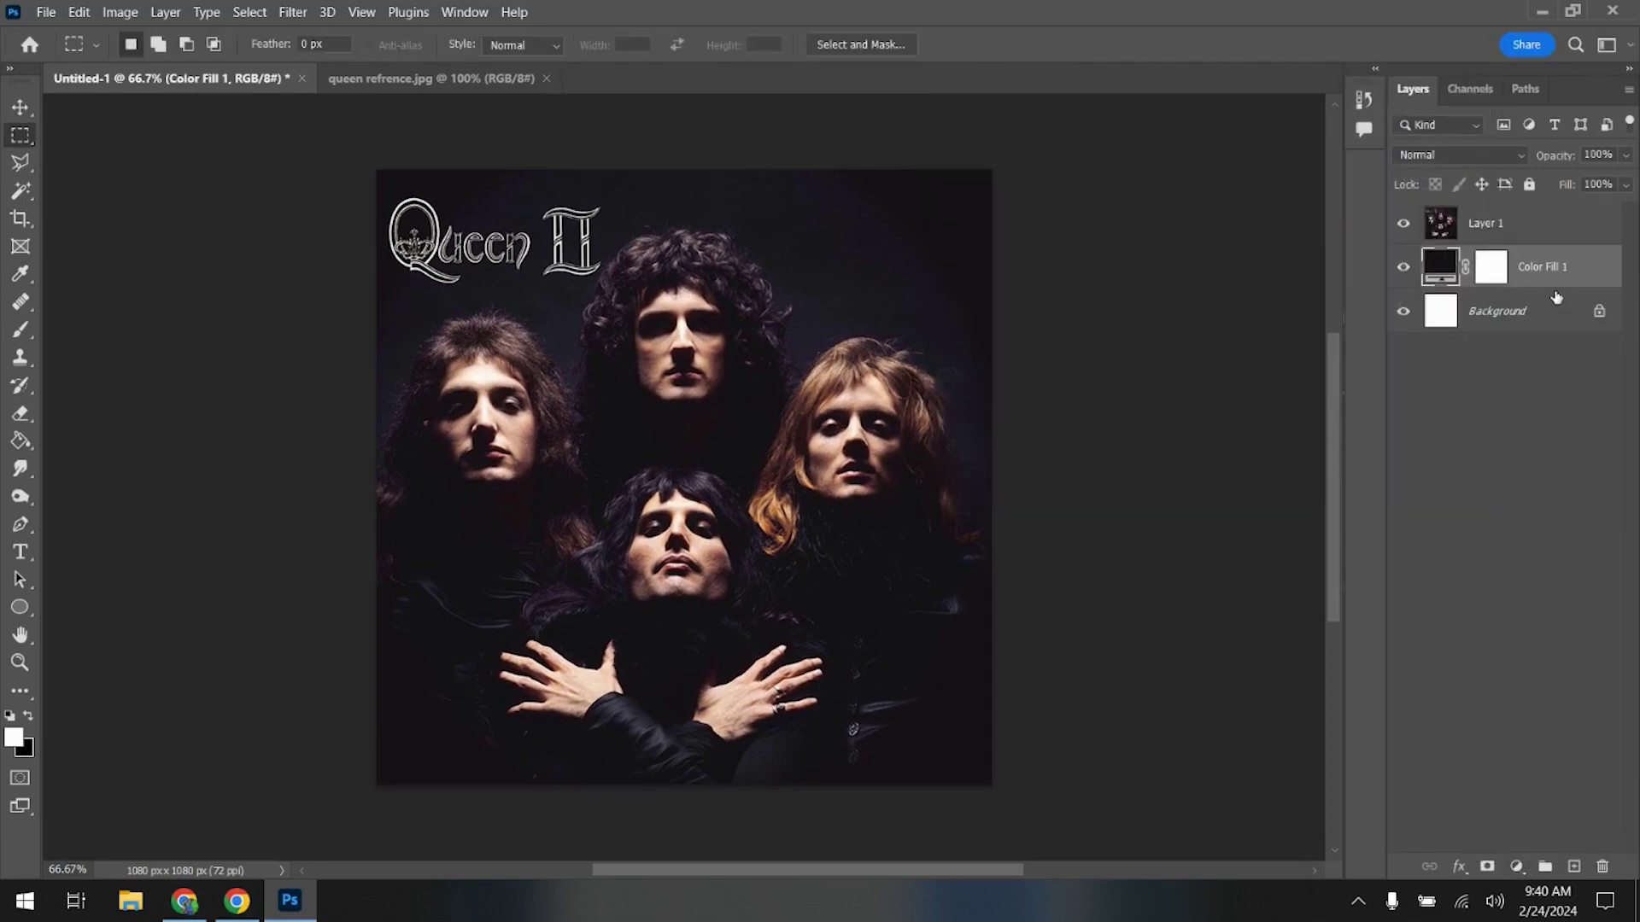
key("ctrl+e")
left_click(1520, 236)
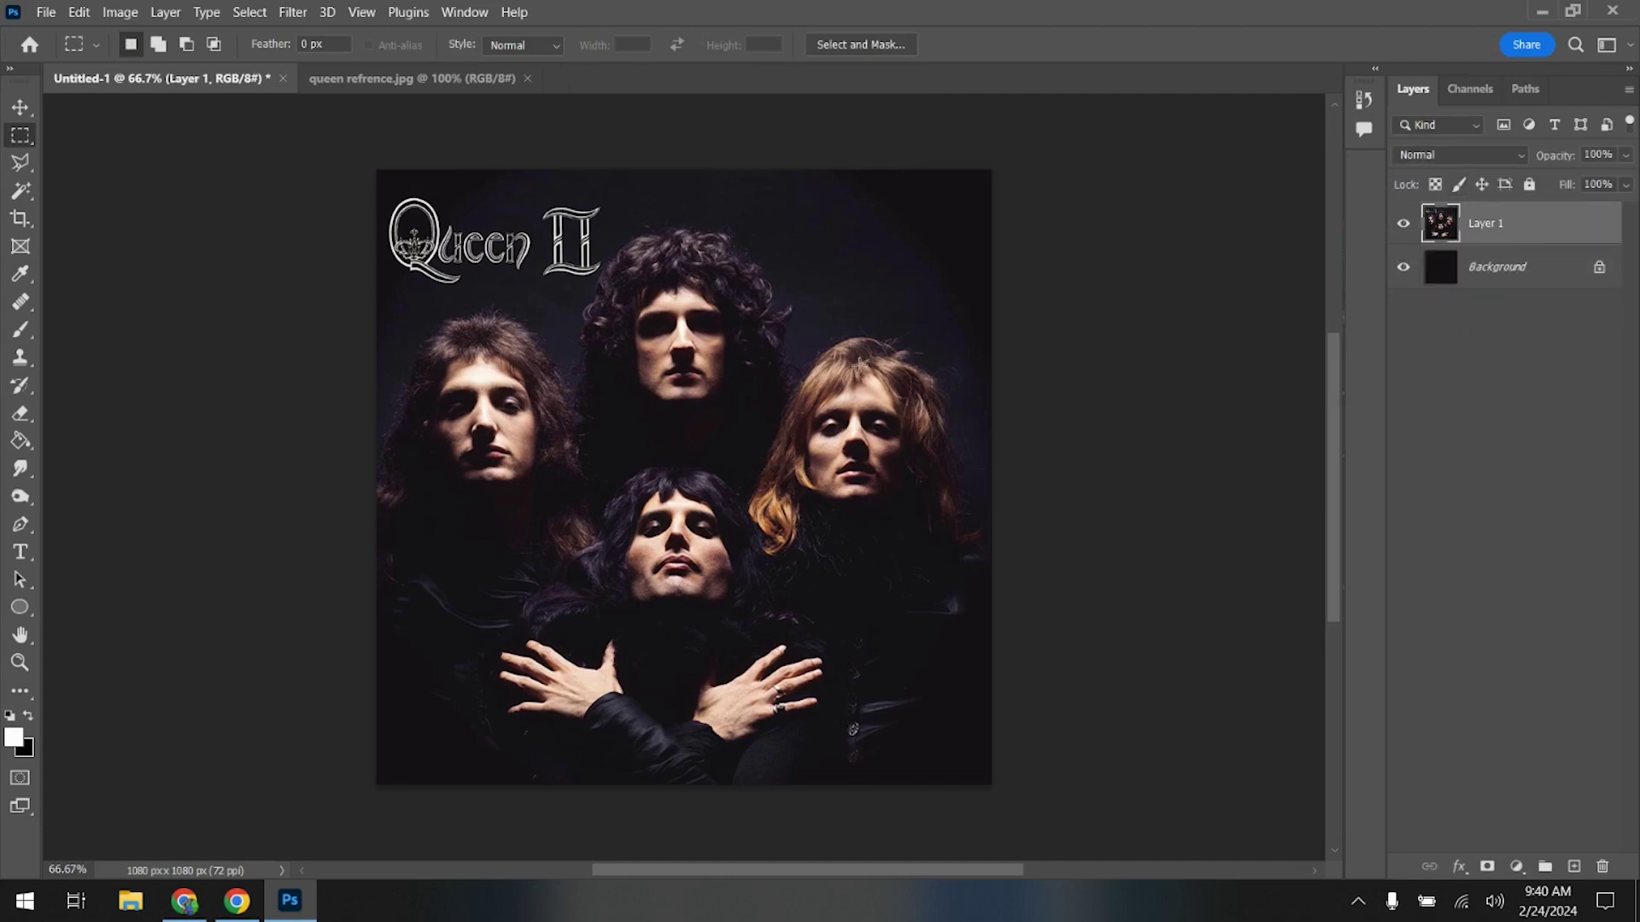
left_click(405, 78)
- Close the reference image, open the downloaded puppy photo and Select Subject on the puppy
left_click(527, 78)
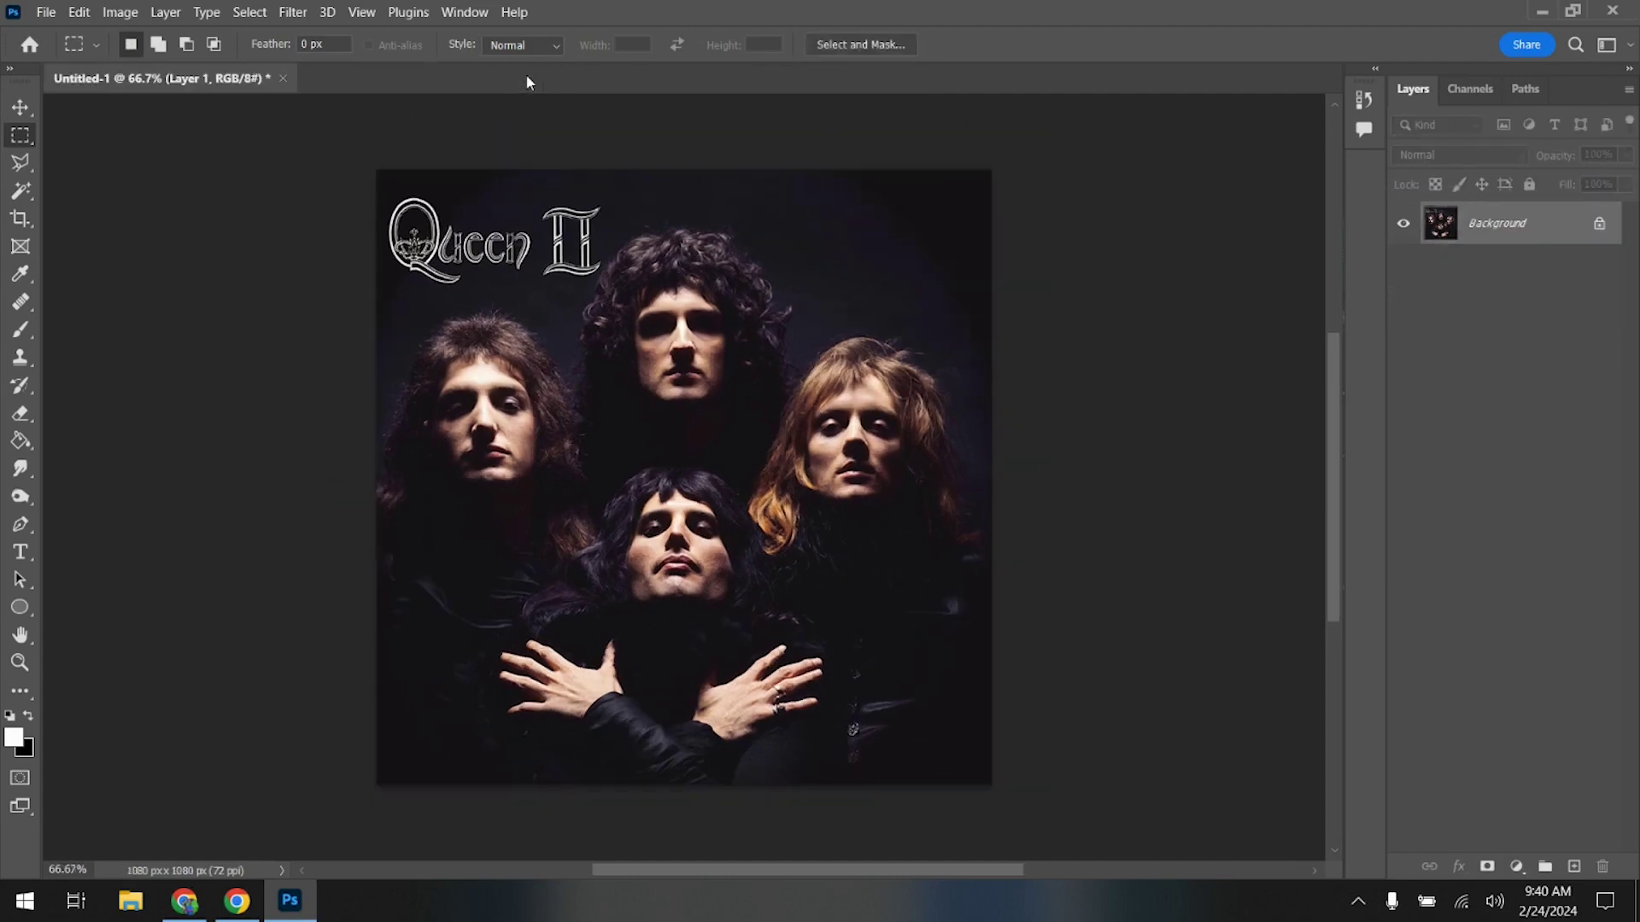
left_click(53, 12)
left_click(44, 51)
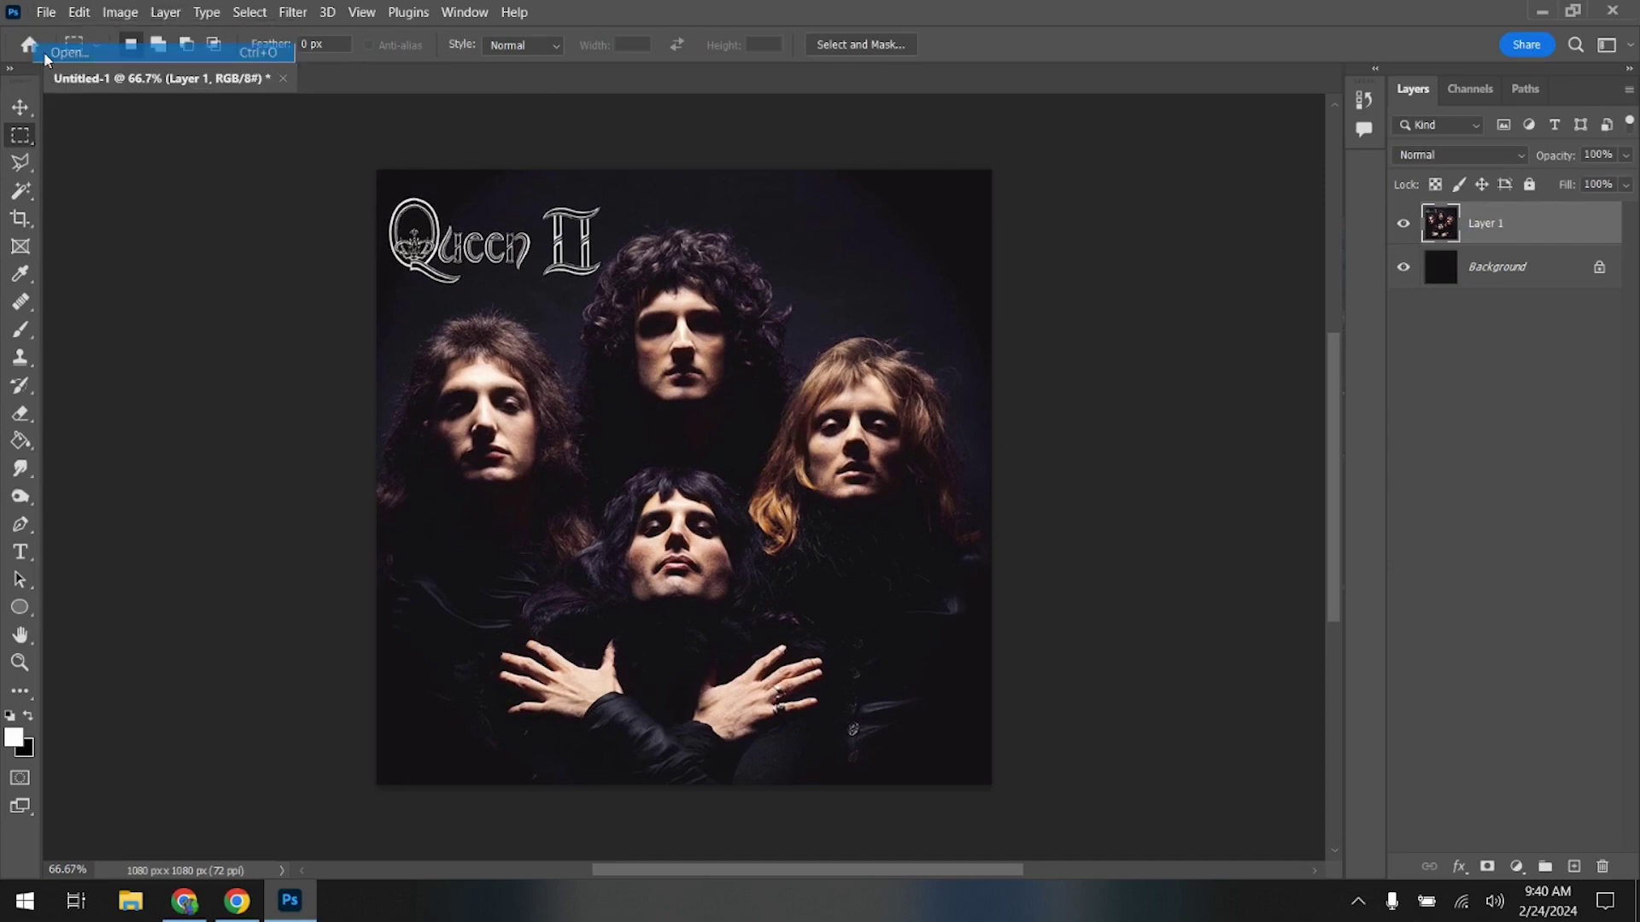
left_click(473, 189)
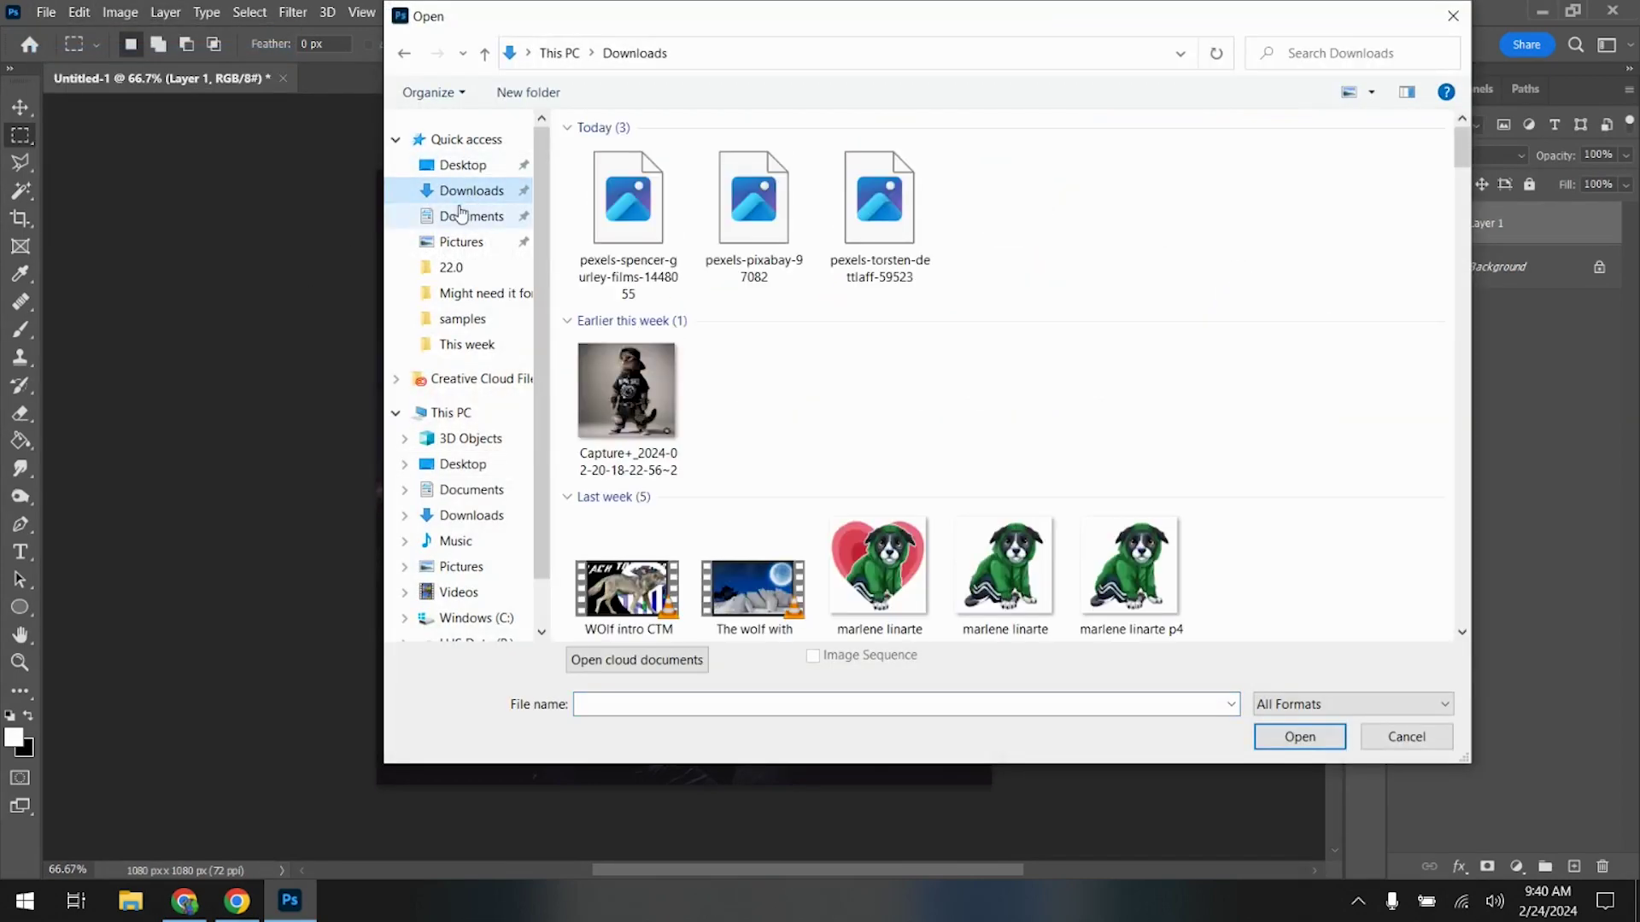
left_click(885, 224)
left_click(1288, 733)
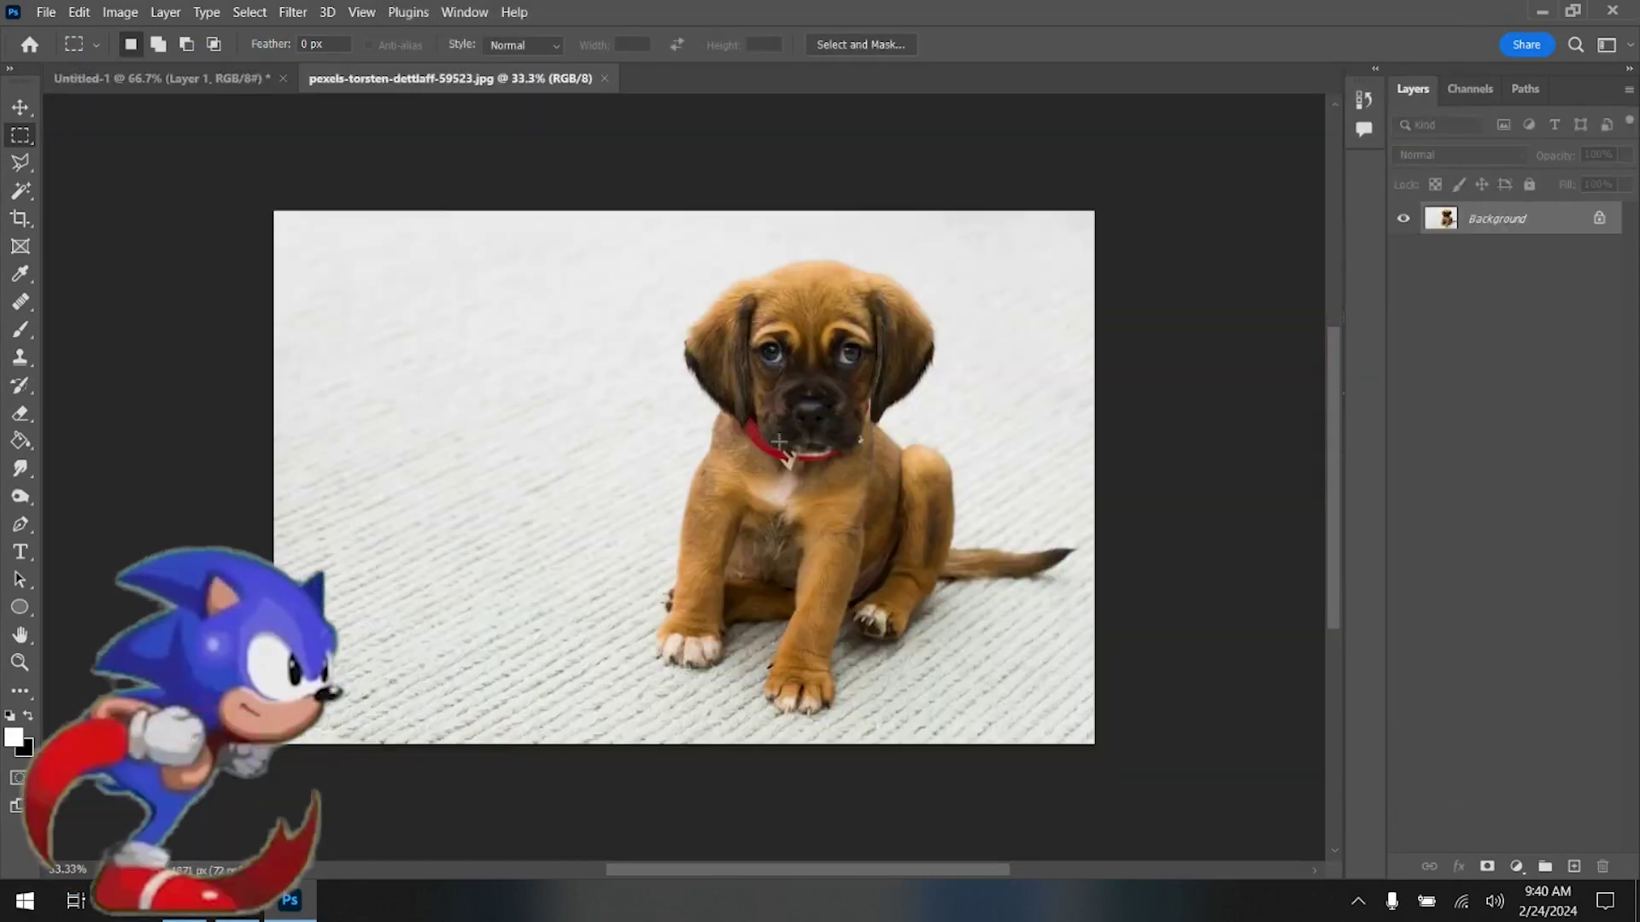
left_click(259, 11)
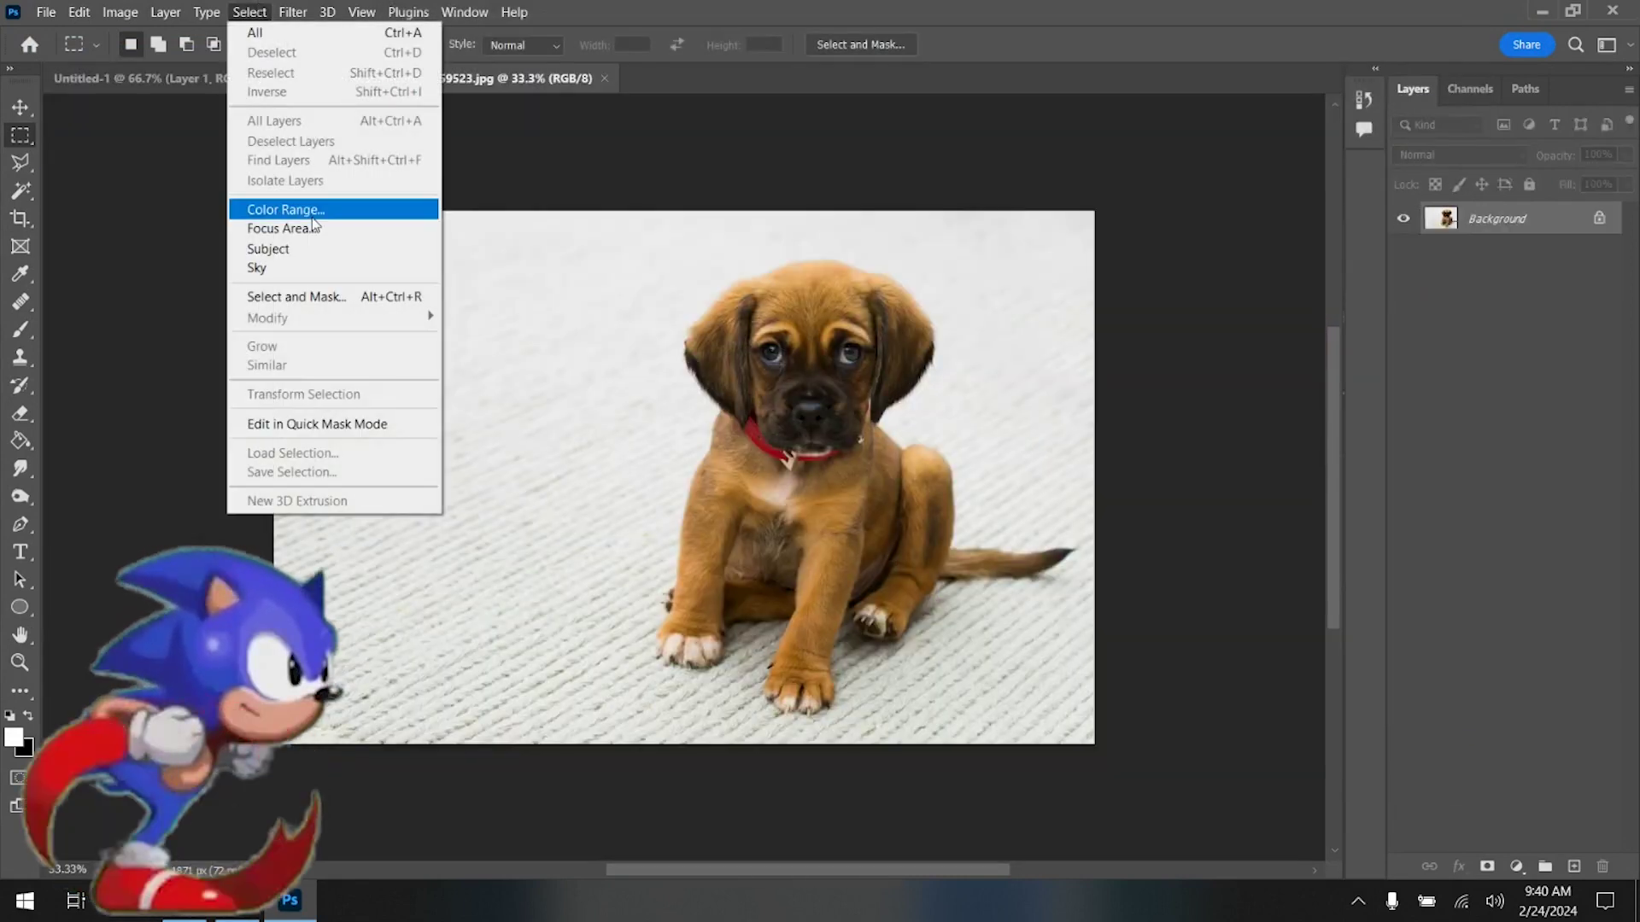
left_click(413, 246)
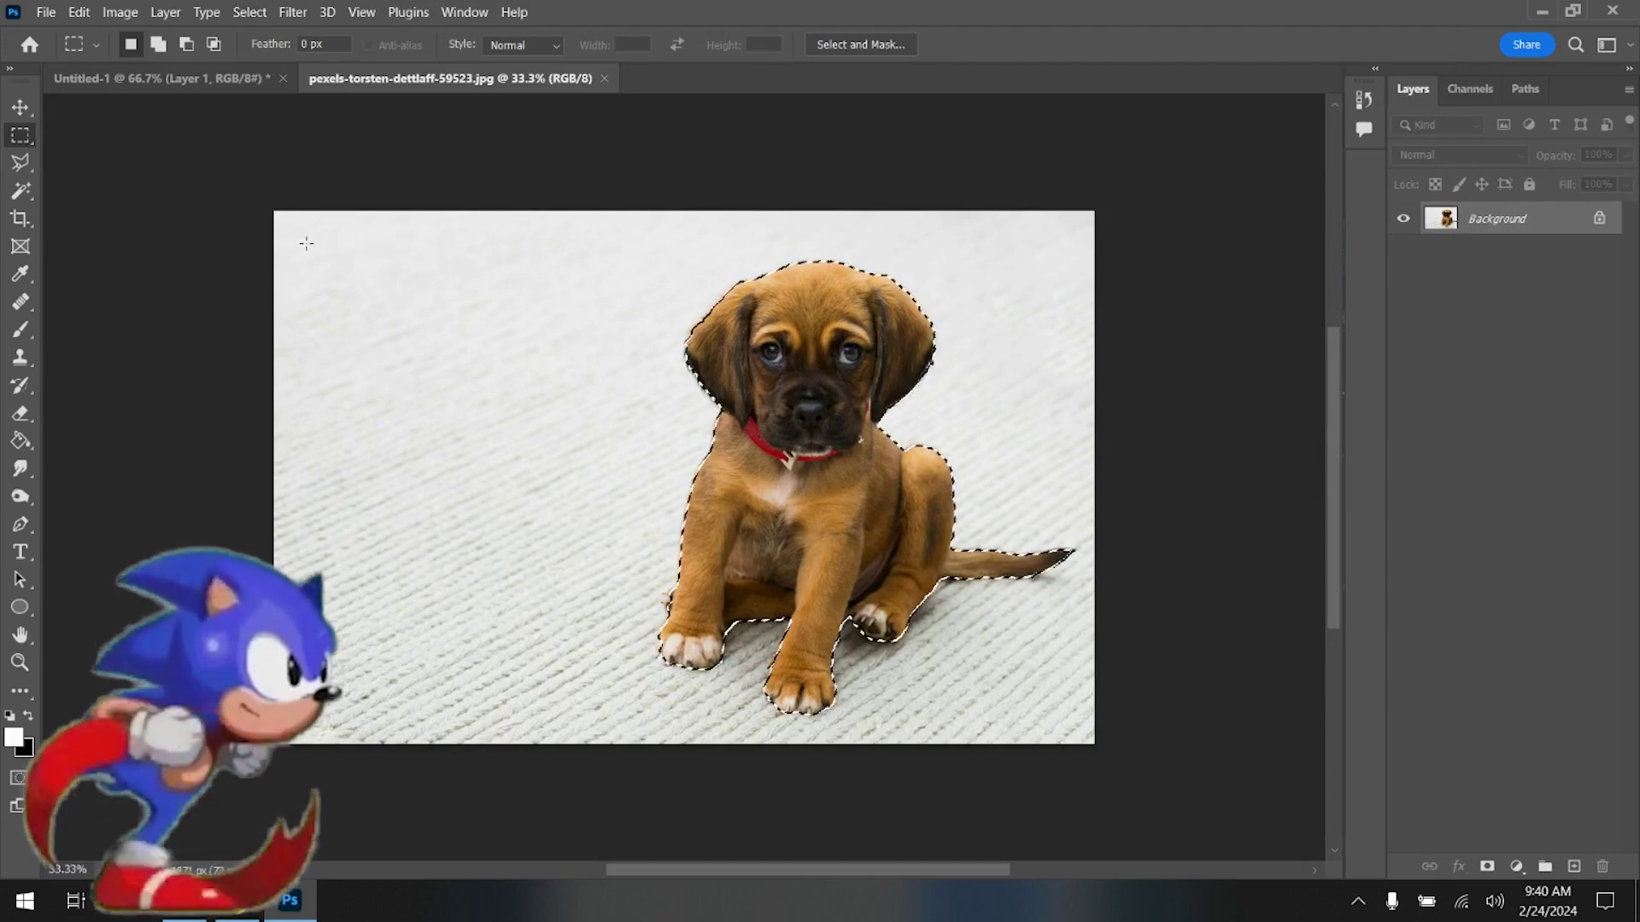
- Paste the puppy onto the cover, scaled to 54.24%, centred over the band and slightly tilted
left_click(195, 82)
key("ctrl+v")
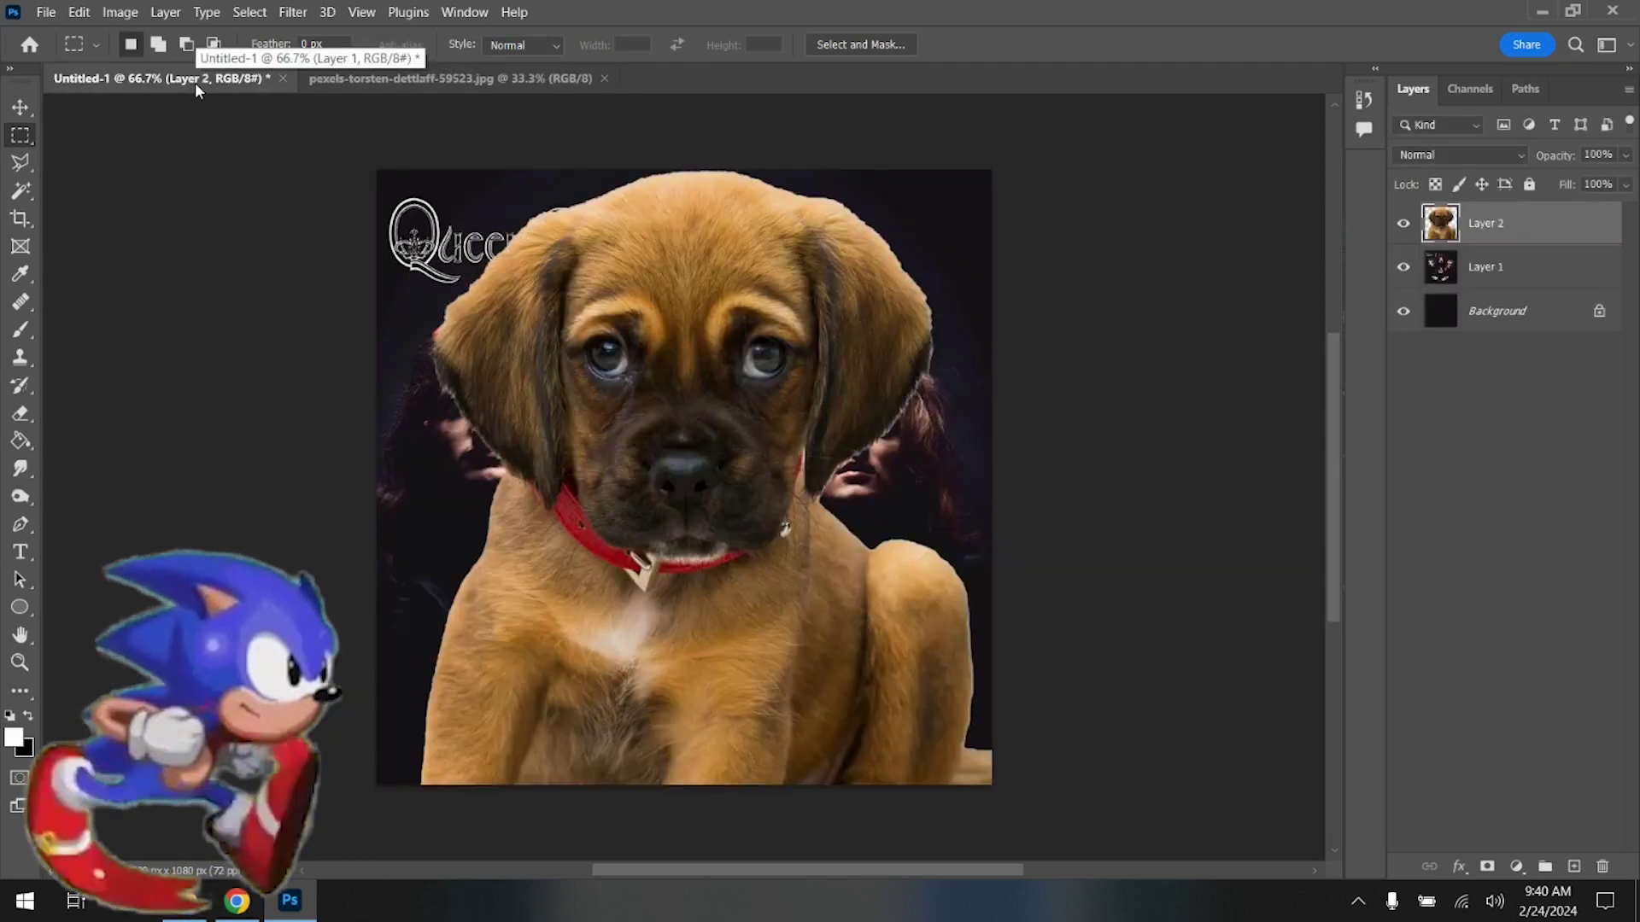
key("ctrl+t")
left_click_drag(369, 154, 755, 579)
left_click_drag(781, 668, 540, 309)
left_click_drag(998, 180, 1002, 199)
key("Return")
key("m")
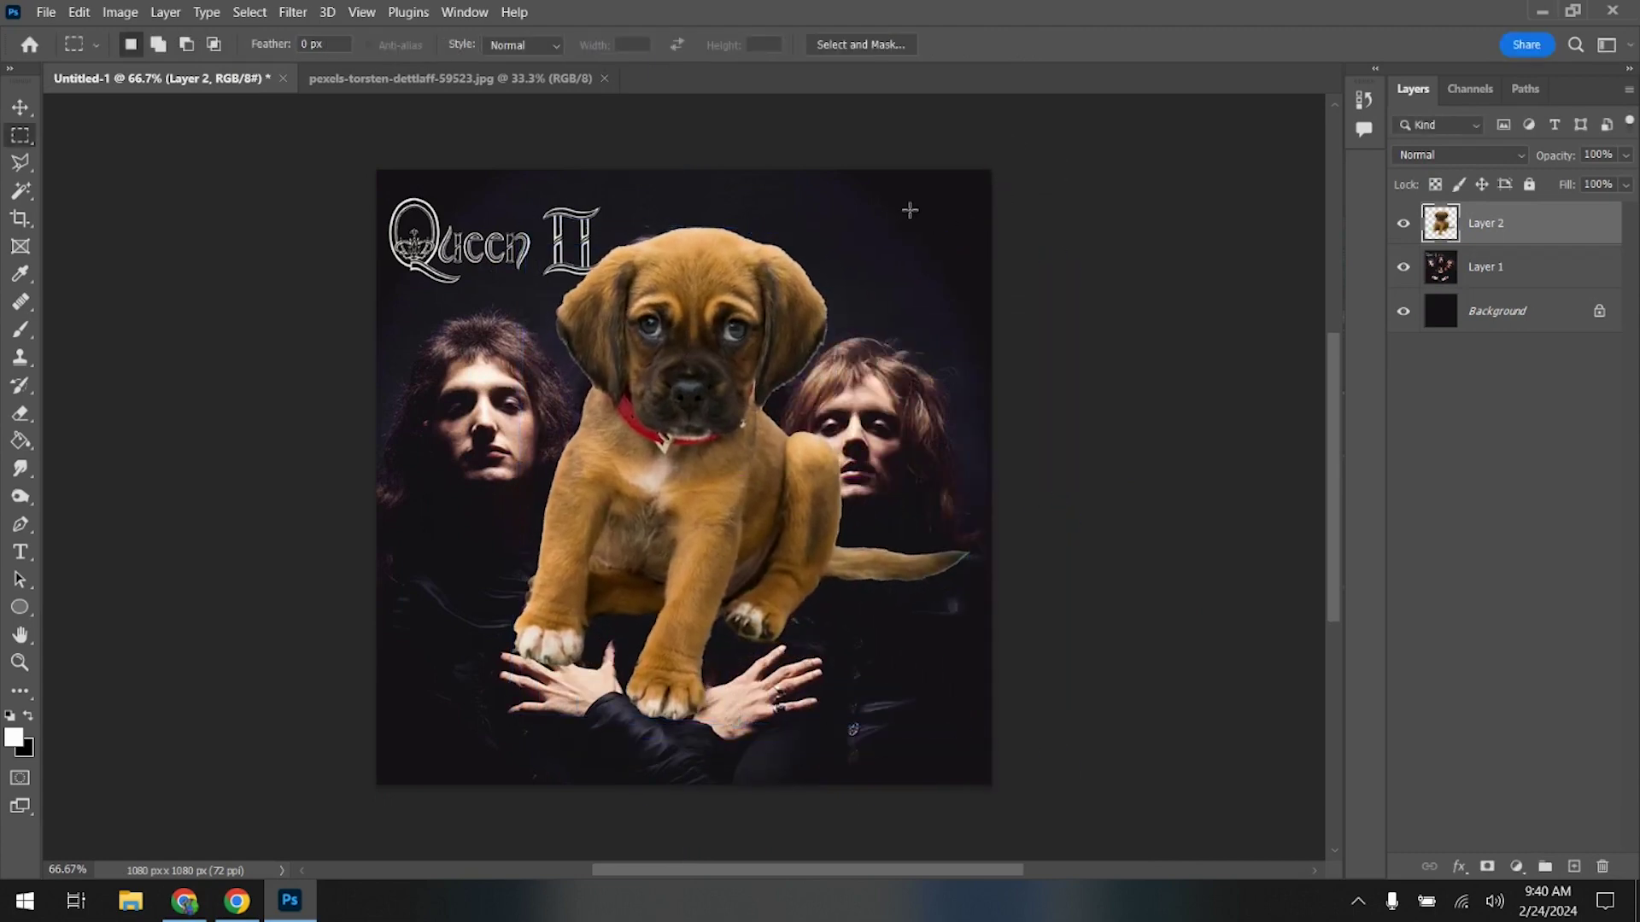
- Mask Layer 2 with a 120 px black brush so only the puppy's head remains
left_click(1486, 867)
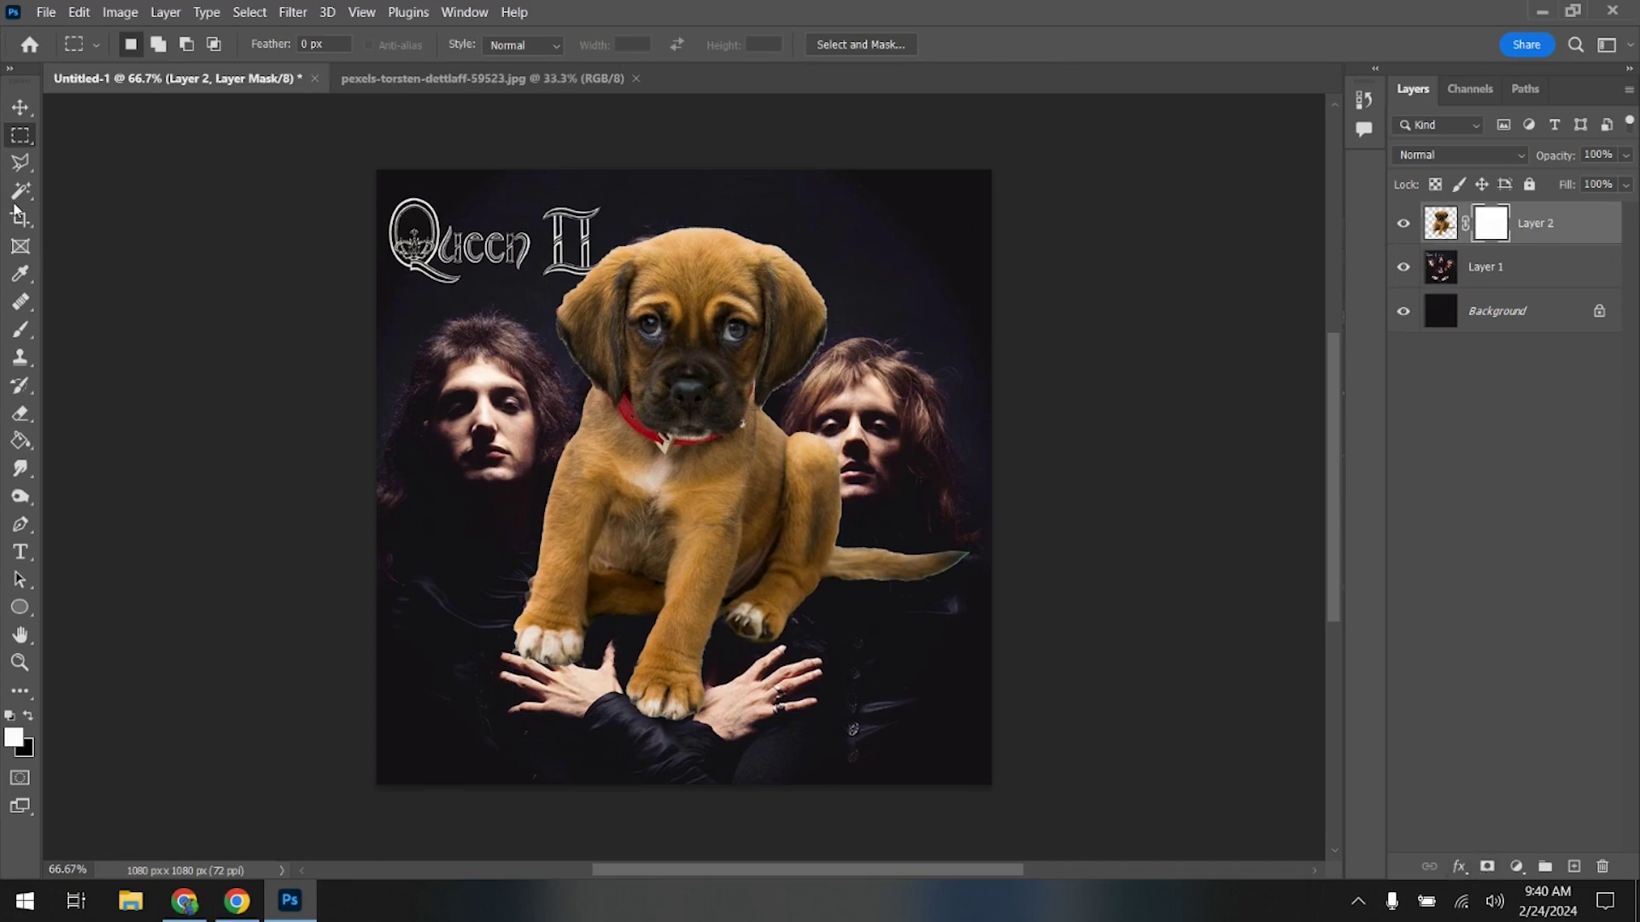
key("b")
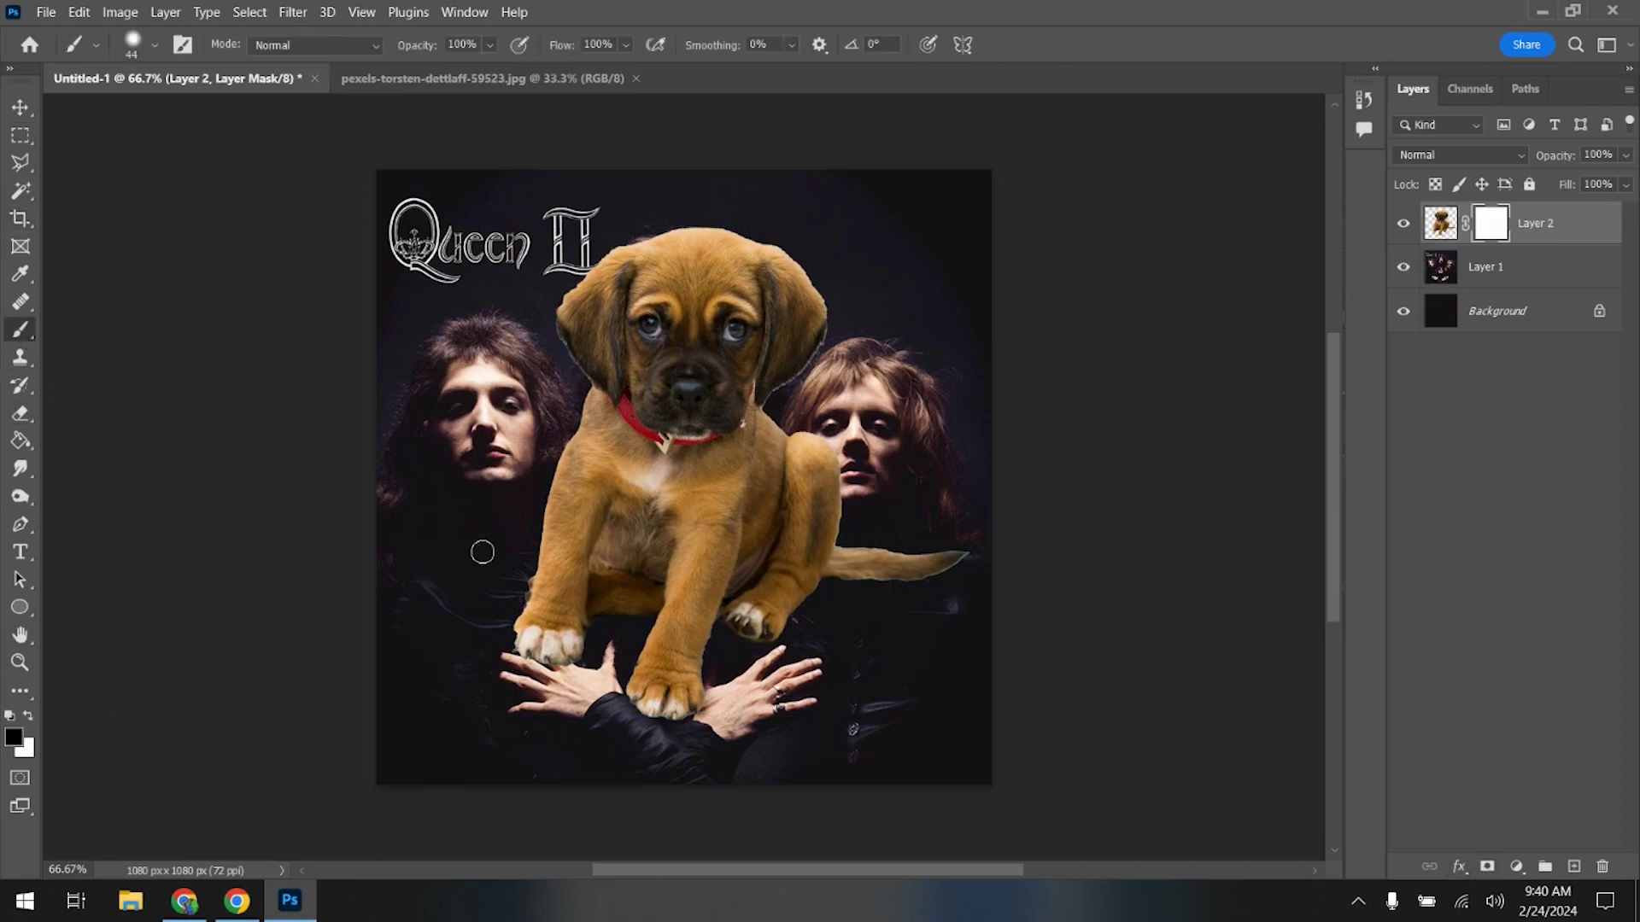
left_click(132, 40)
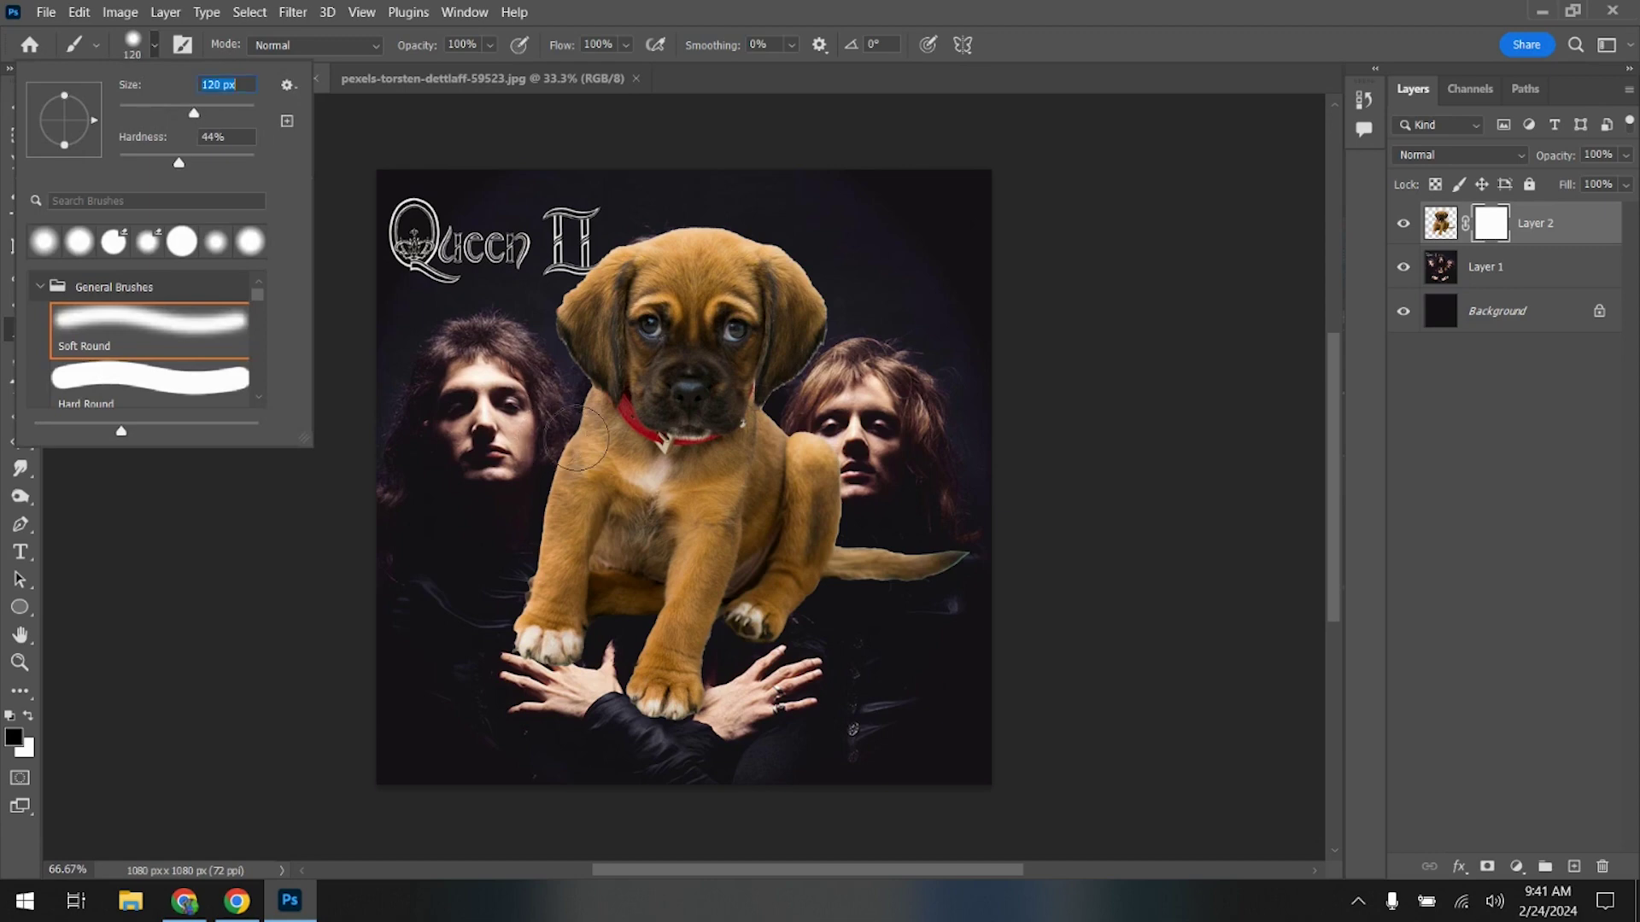
left_click(573, 418)
left_click_drag(598, 445, 581, 426)
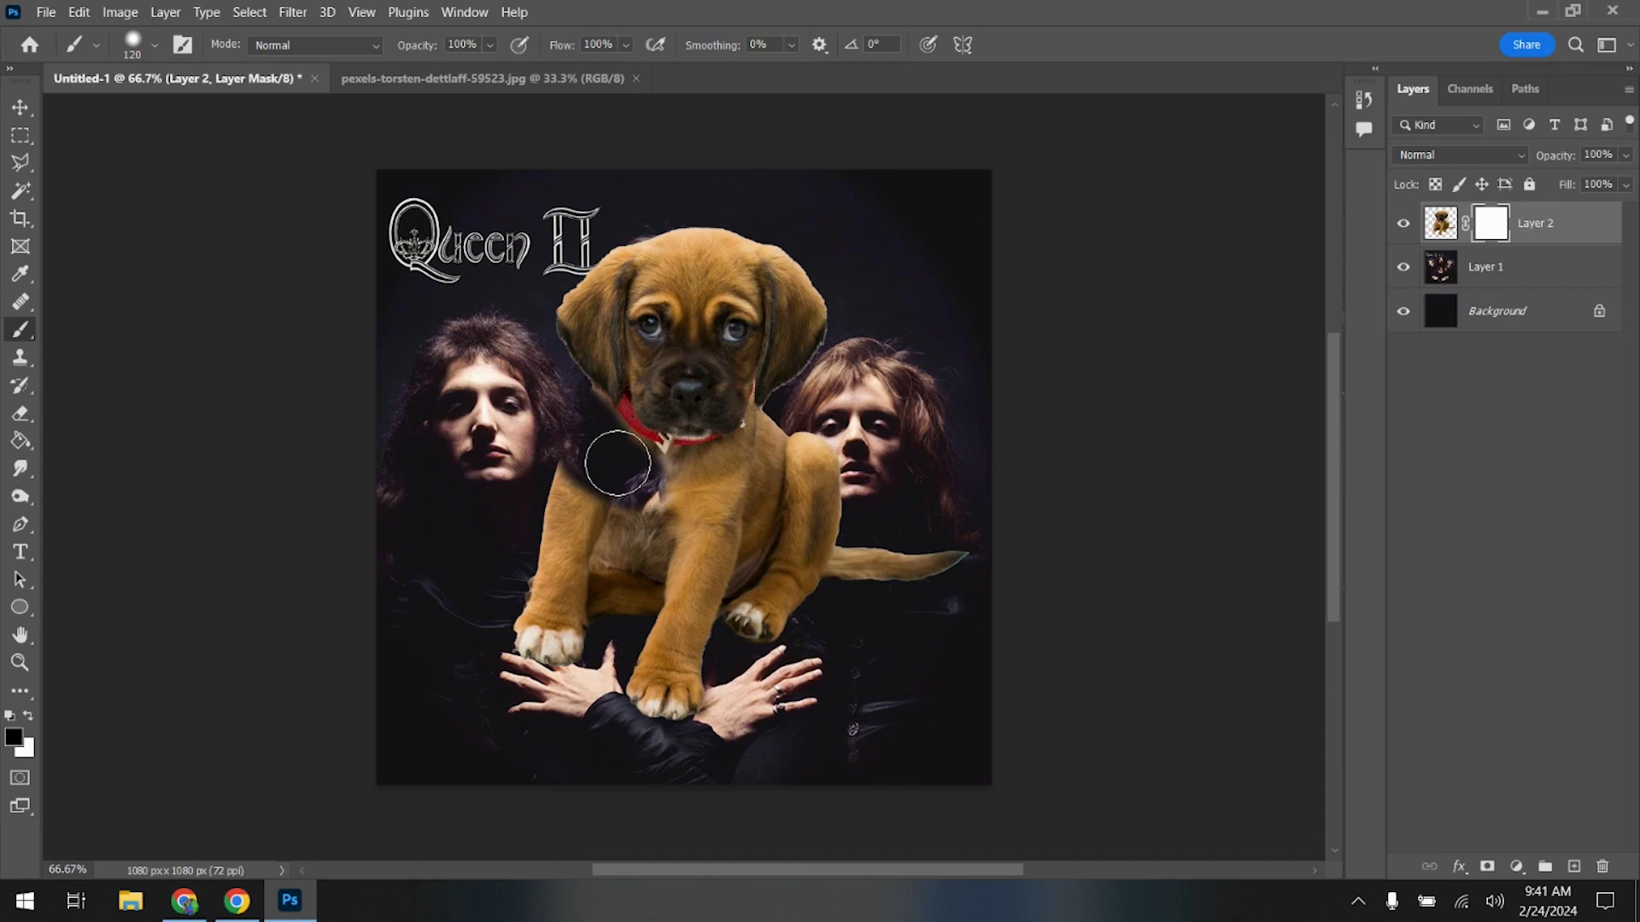
mouse_move(617, 464)
left_mouse_down()
mouse_move(677, 484)
mouse_move(742, 463)
left_mouse_up()
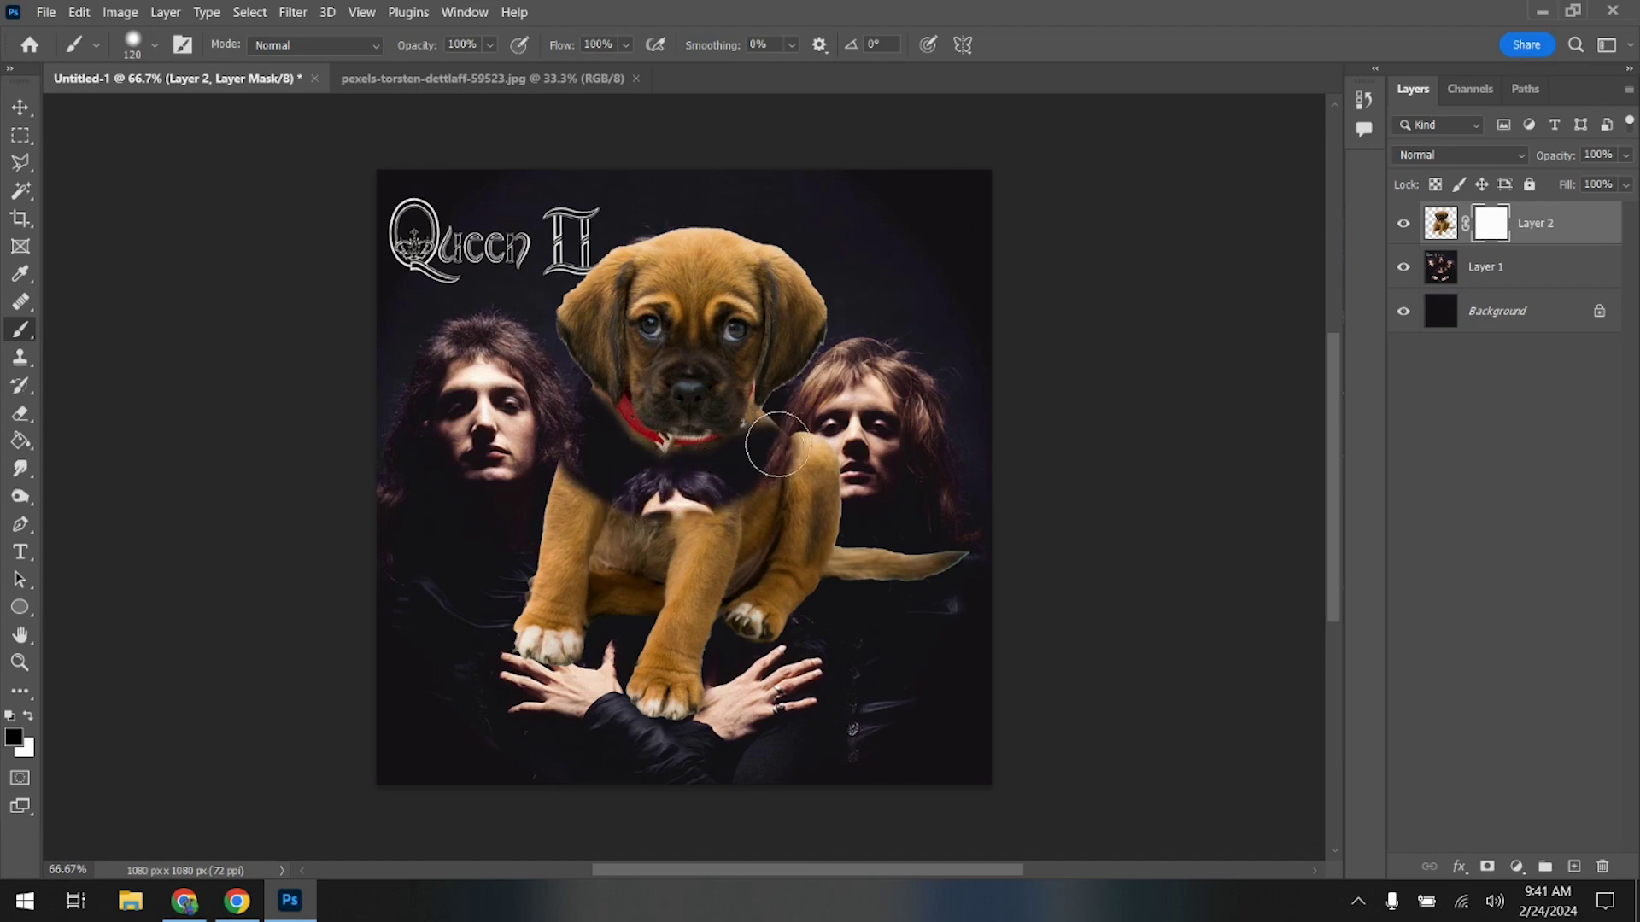
mouse_move(786, 436)
left_mouse_down()
mouse_move(820, 589)
mouse_move(751, 615)
mouse_move(667, 735)
mouse_move(615, 589)
mouse_move(623, 607)
mouse_move(529, 723)
mouse_move(569, 653)
mouse_move(728, 708)
mouse_move(877, 591)
left_mouse_up()
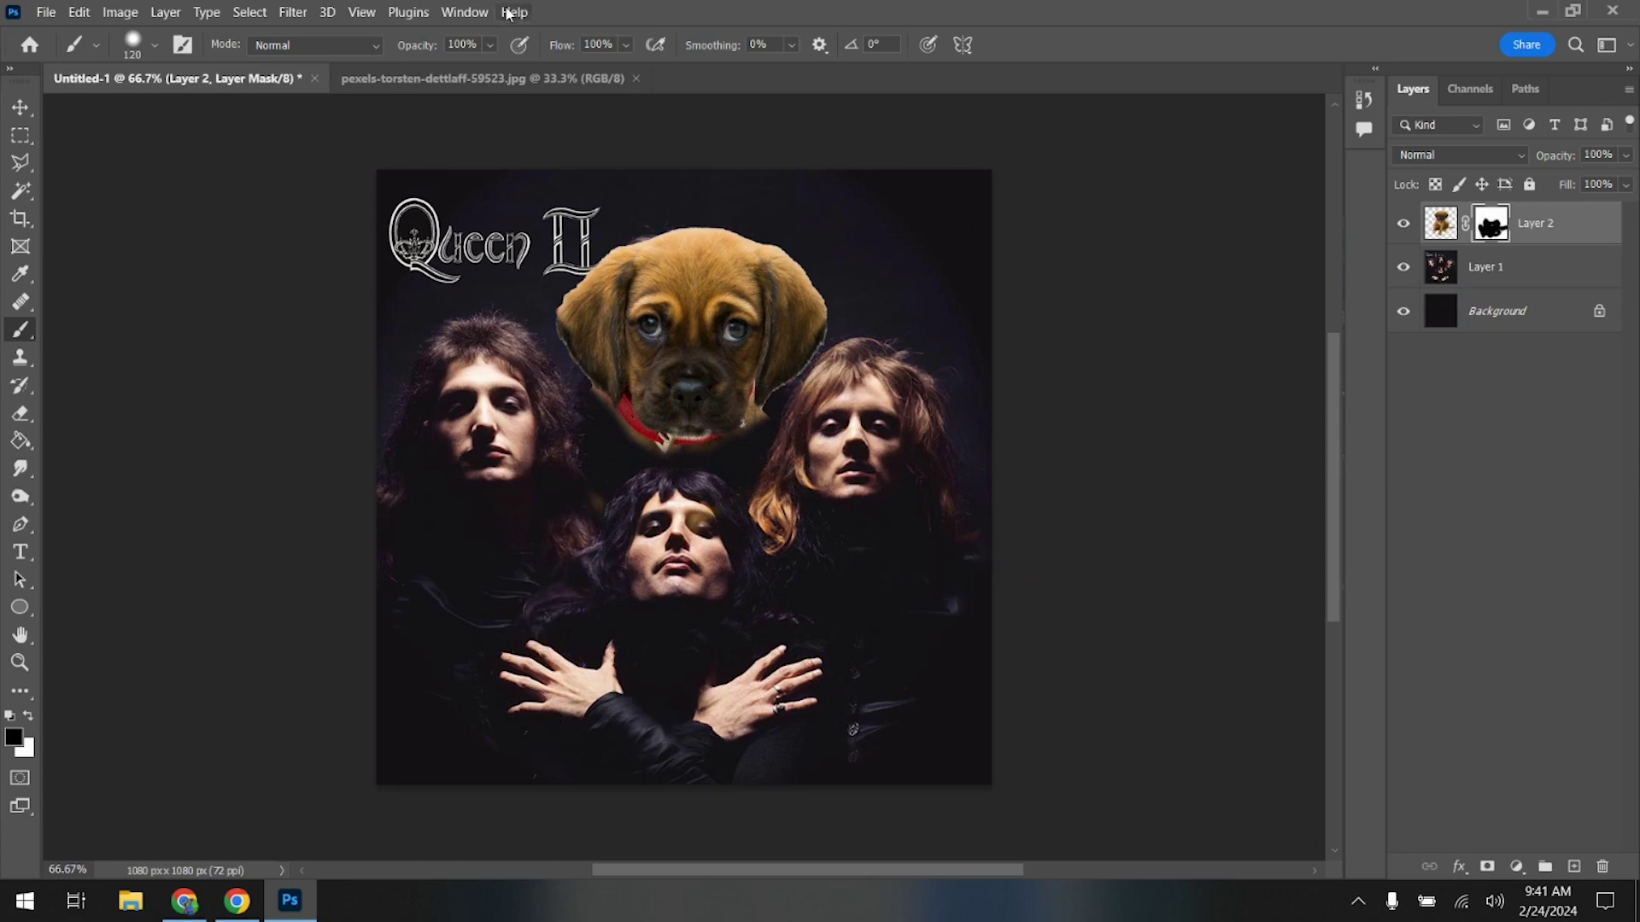
left_click(538, 75)
left_click(637, 79)
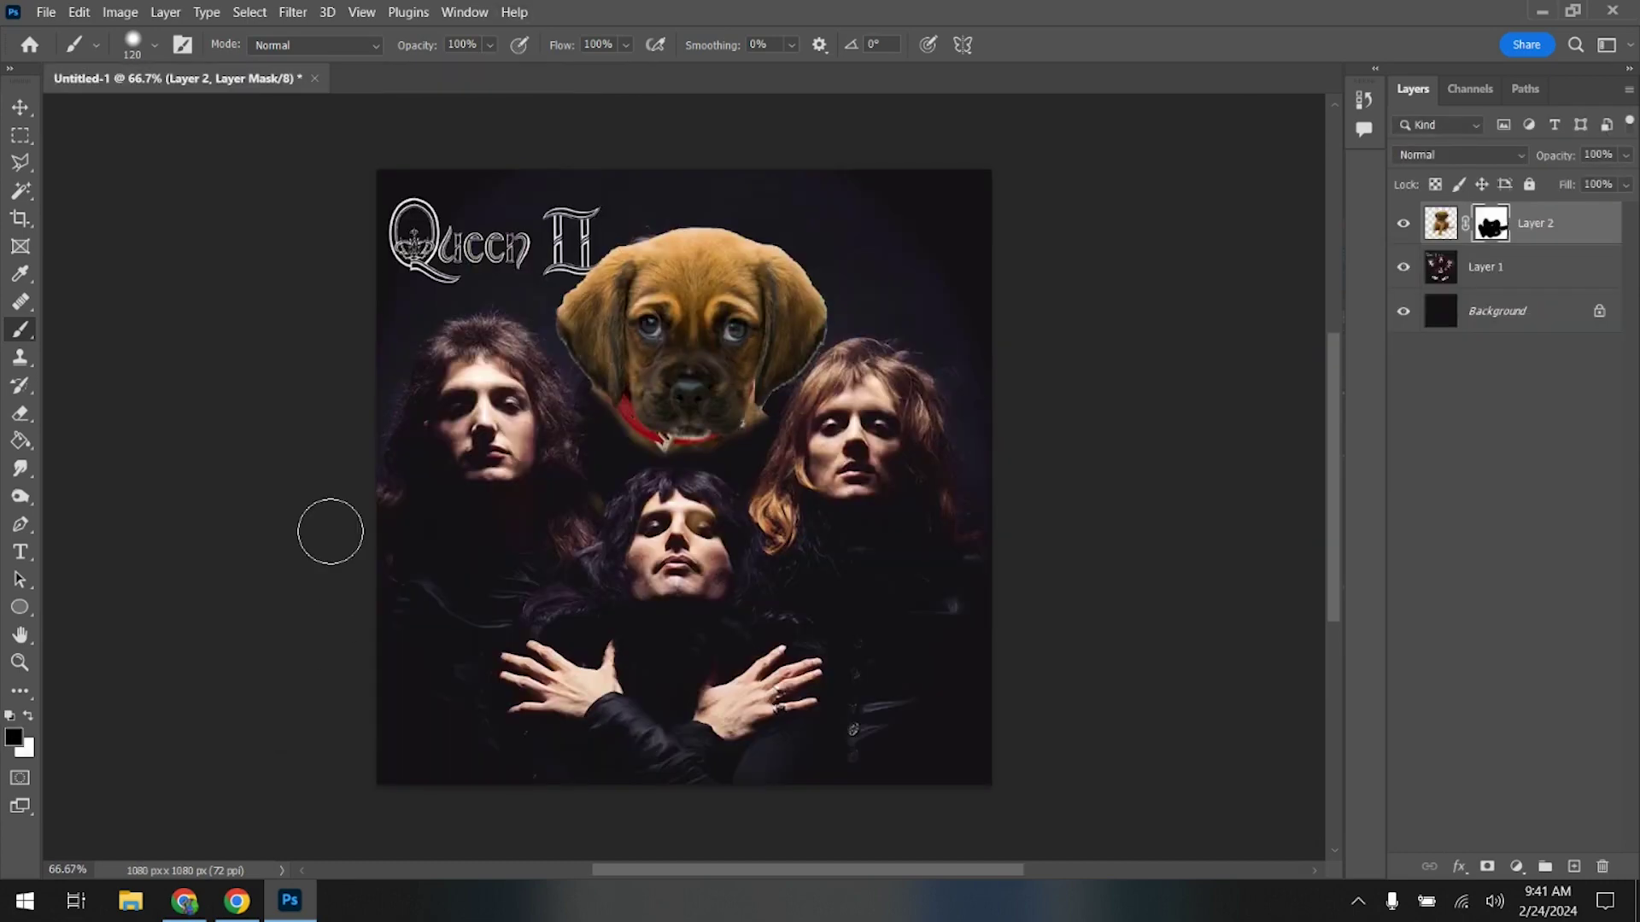
left_click(187, 902)
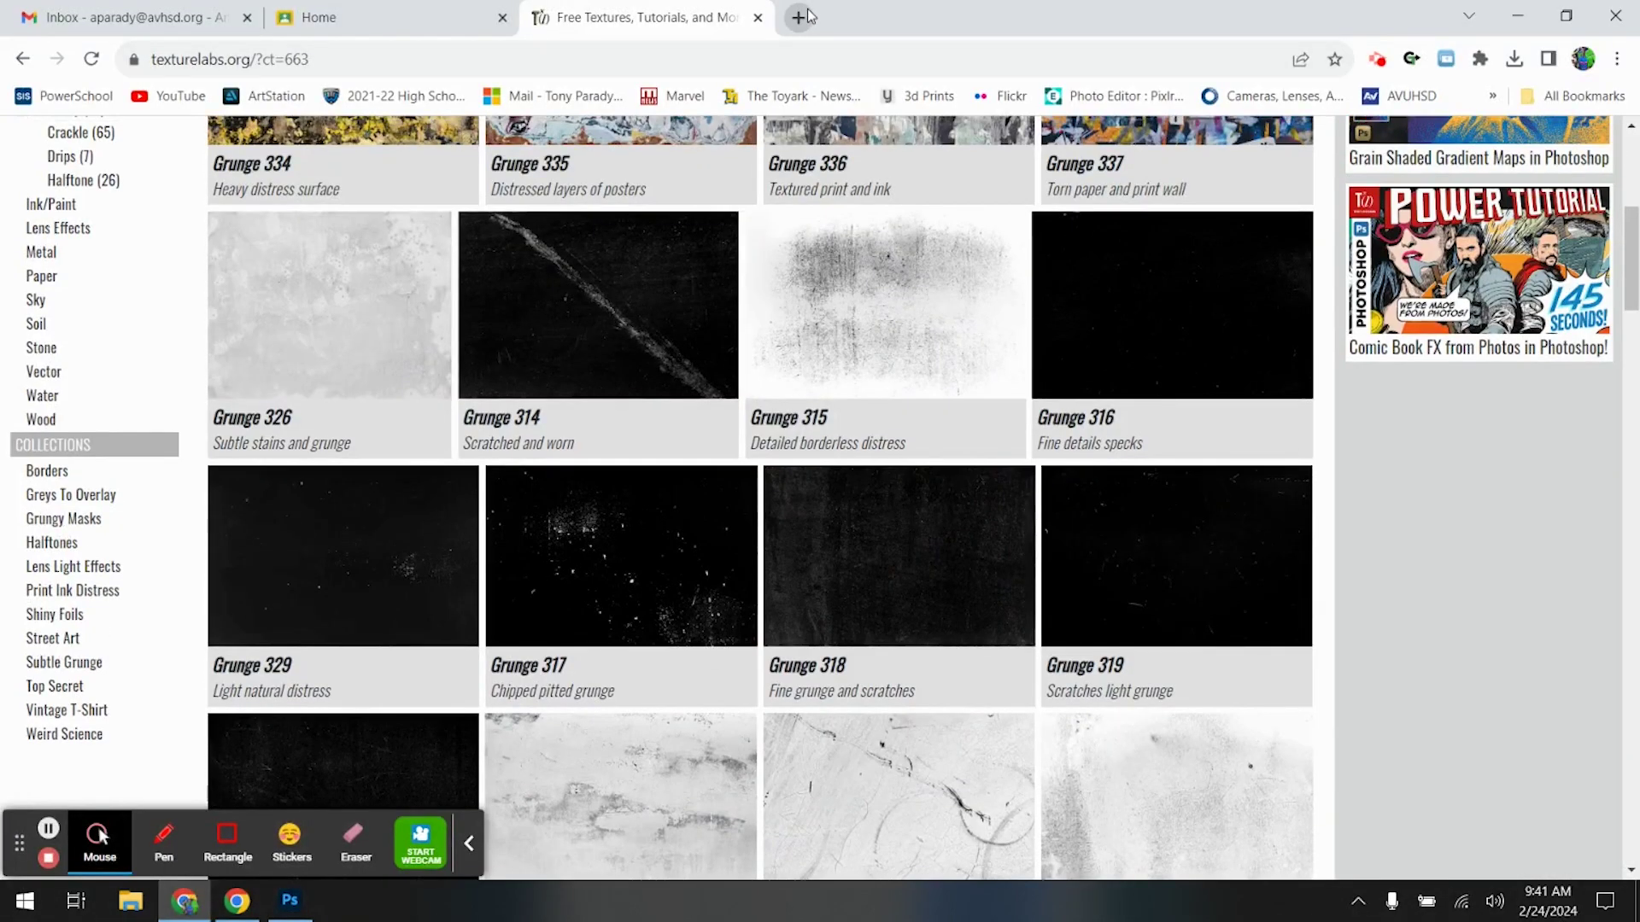
left_click(807, 16)
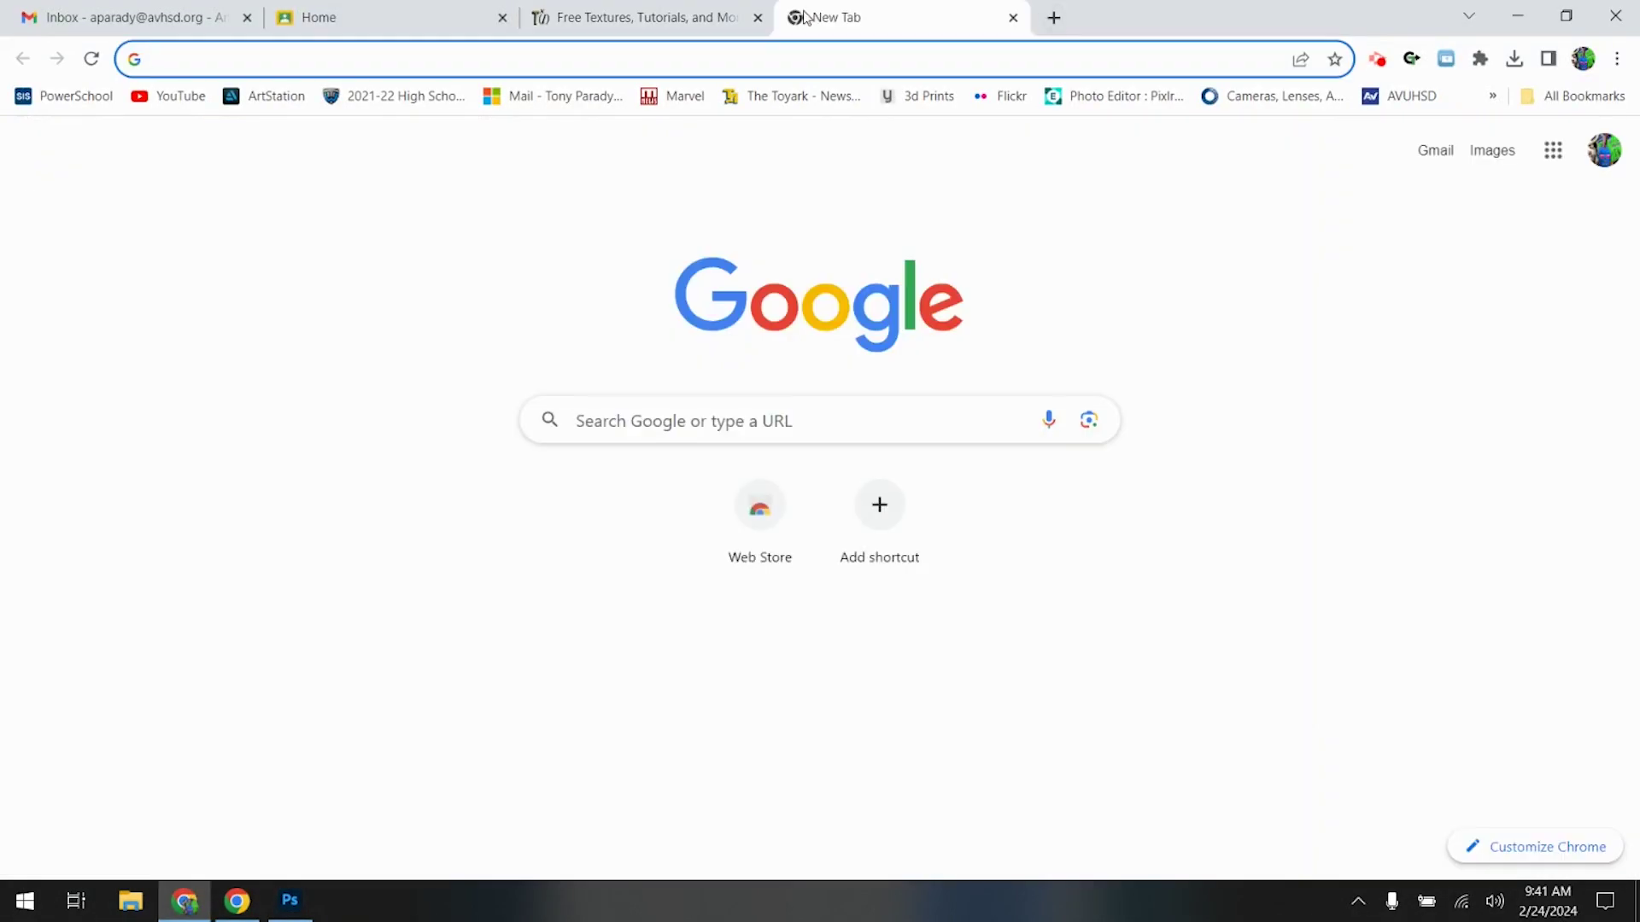
left_click(1518, 28)
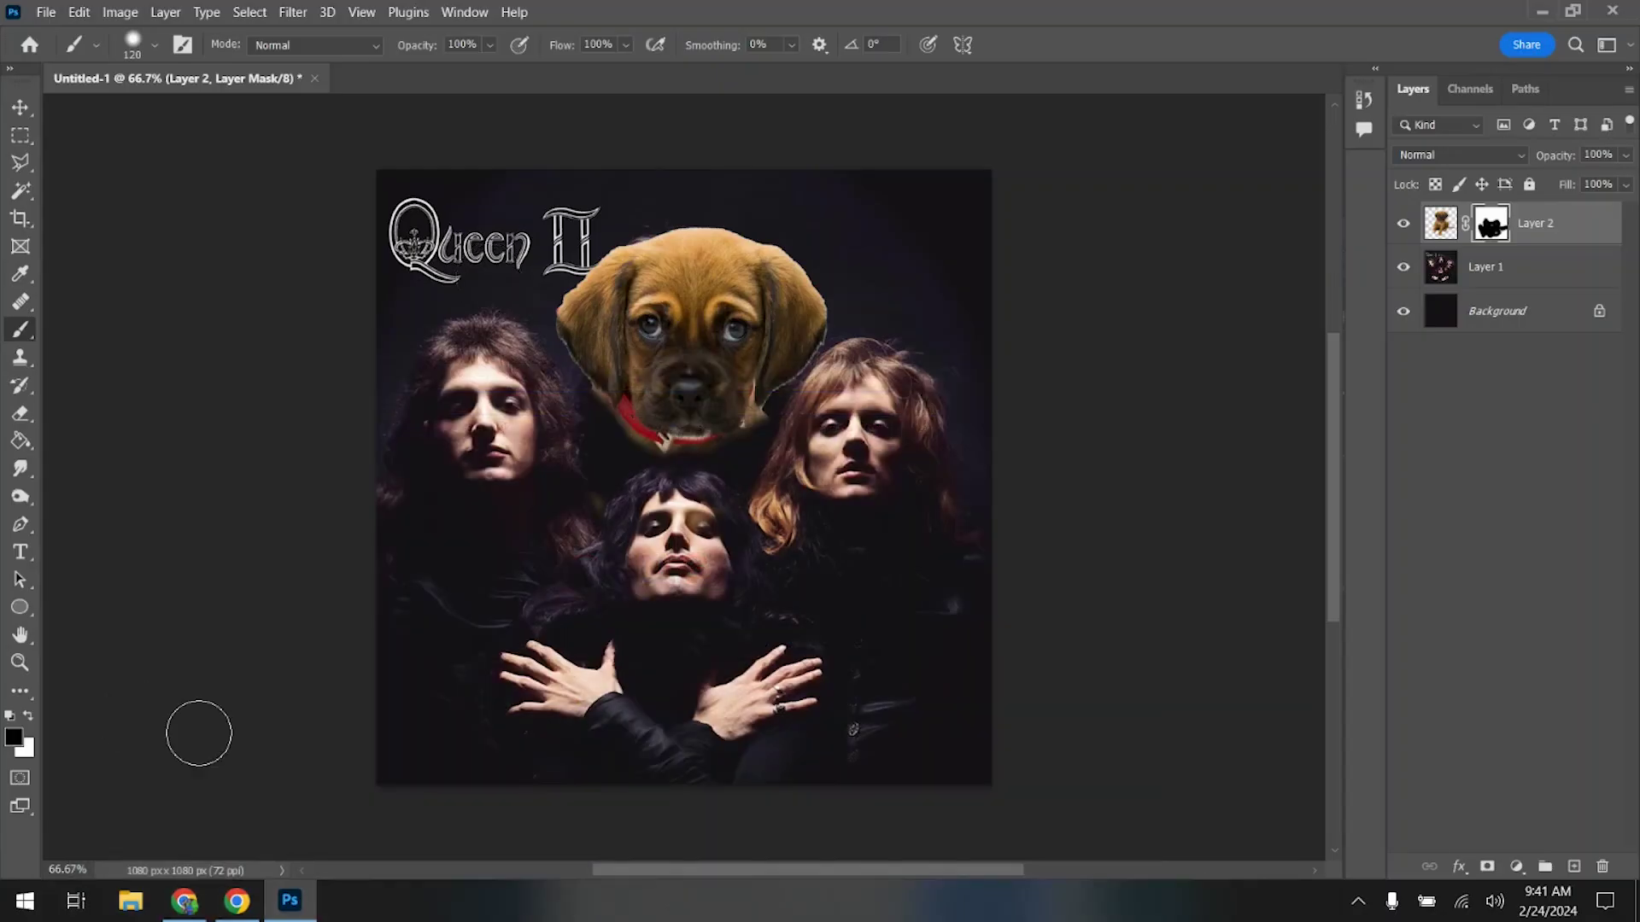
left_click(46, 12)
left_click(64, 50)
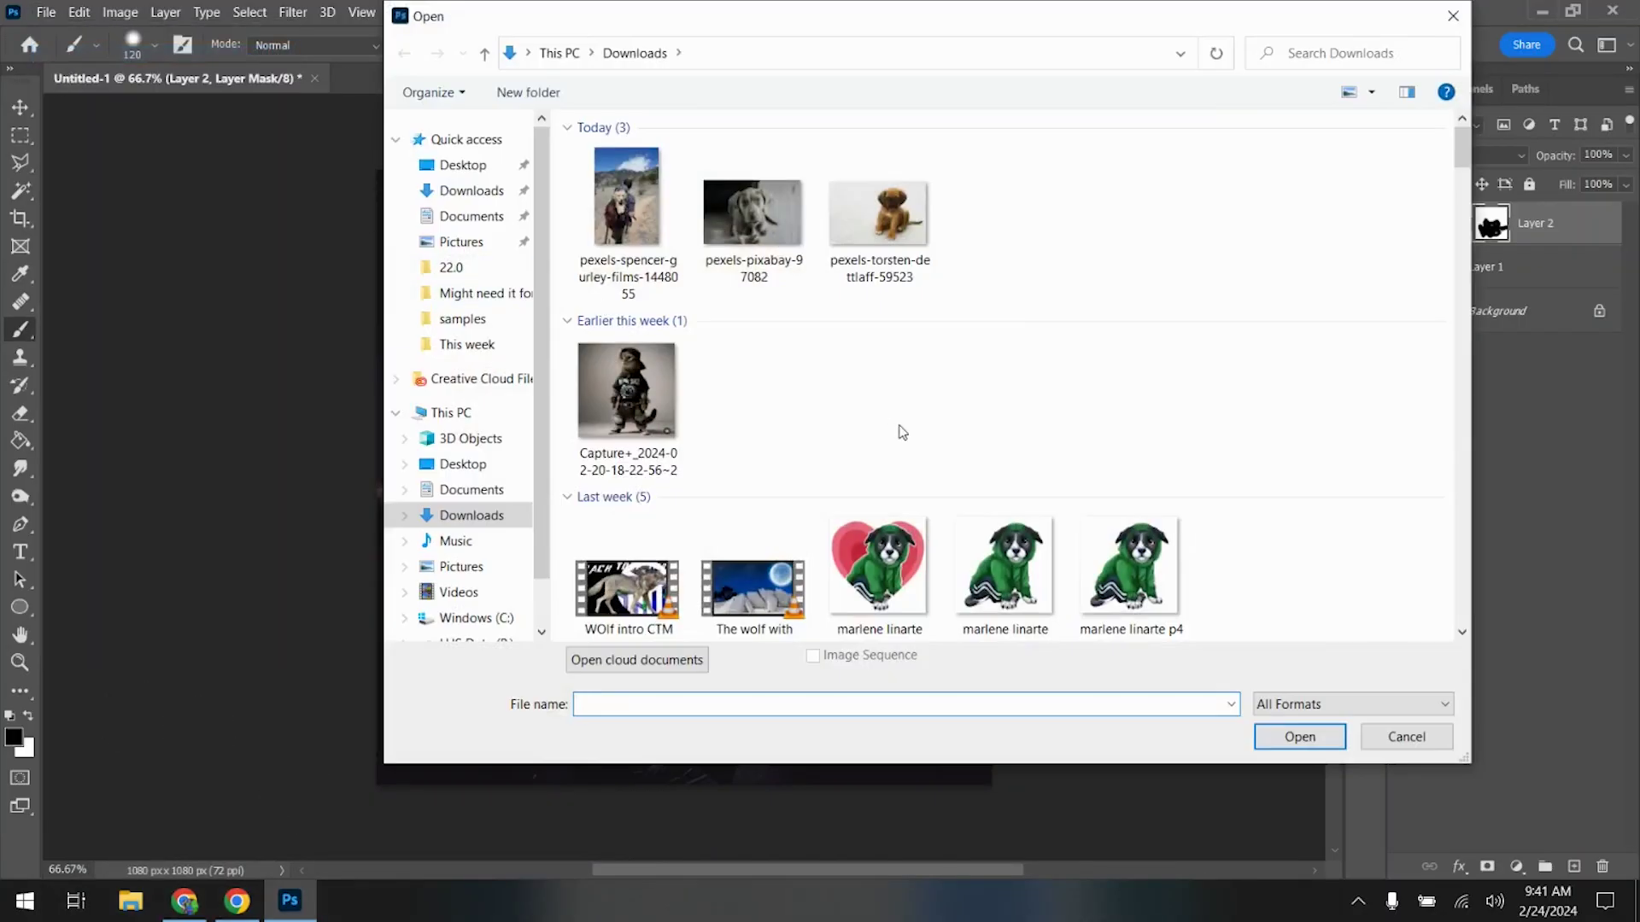
scroll(902, 433, "down", 5)
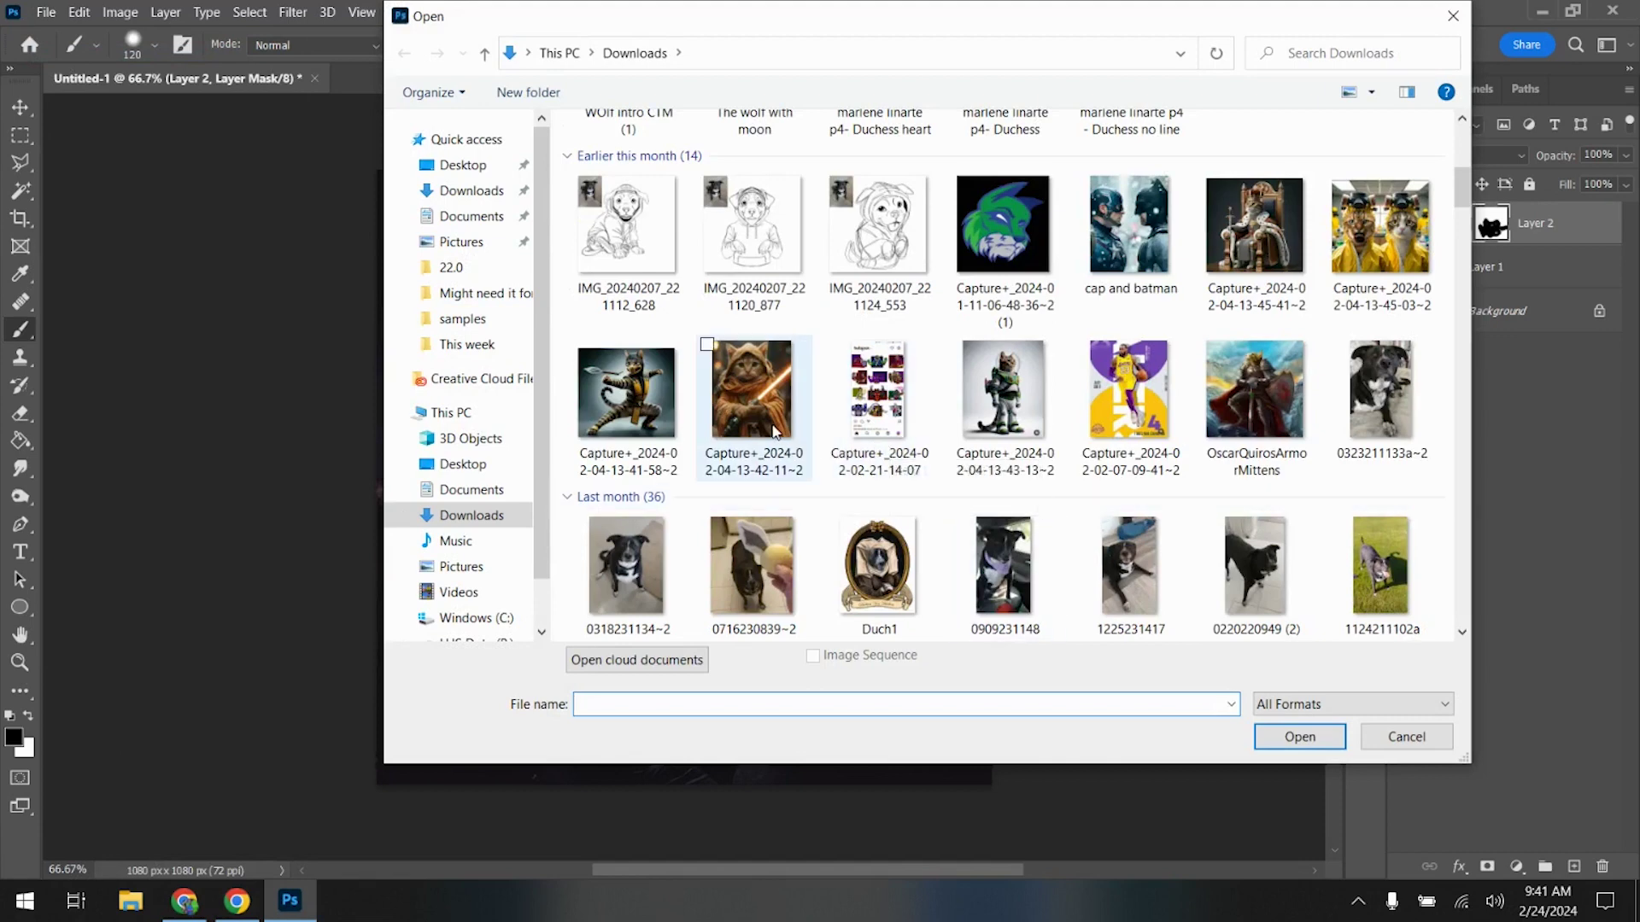
left_click(682, 578)
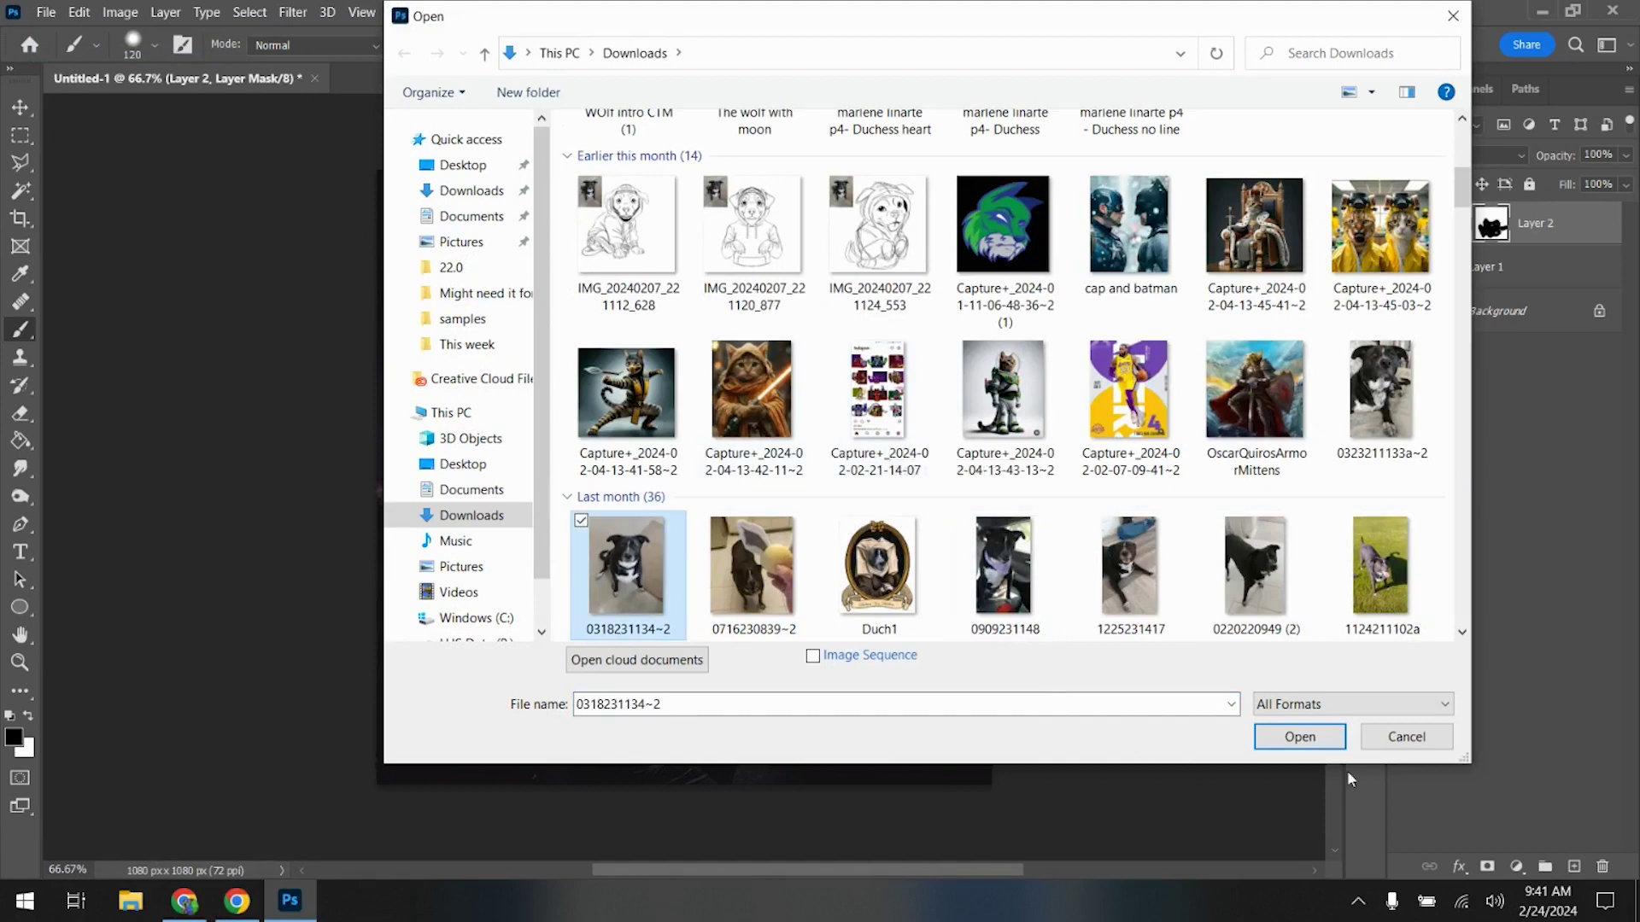
left_click(1301, 736)
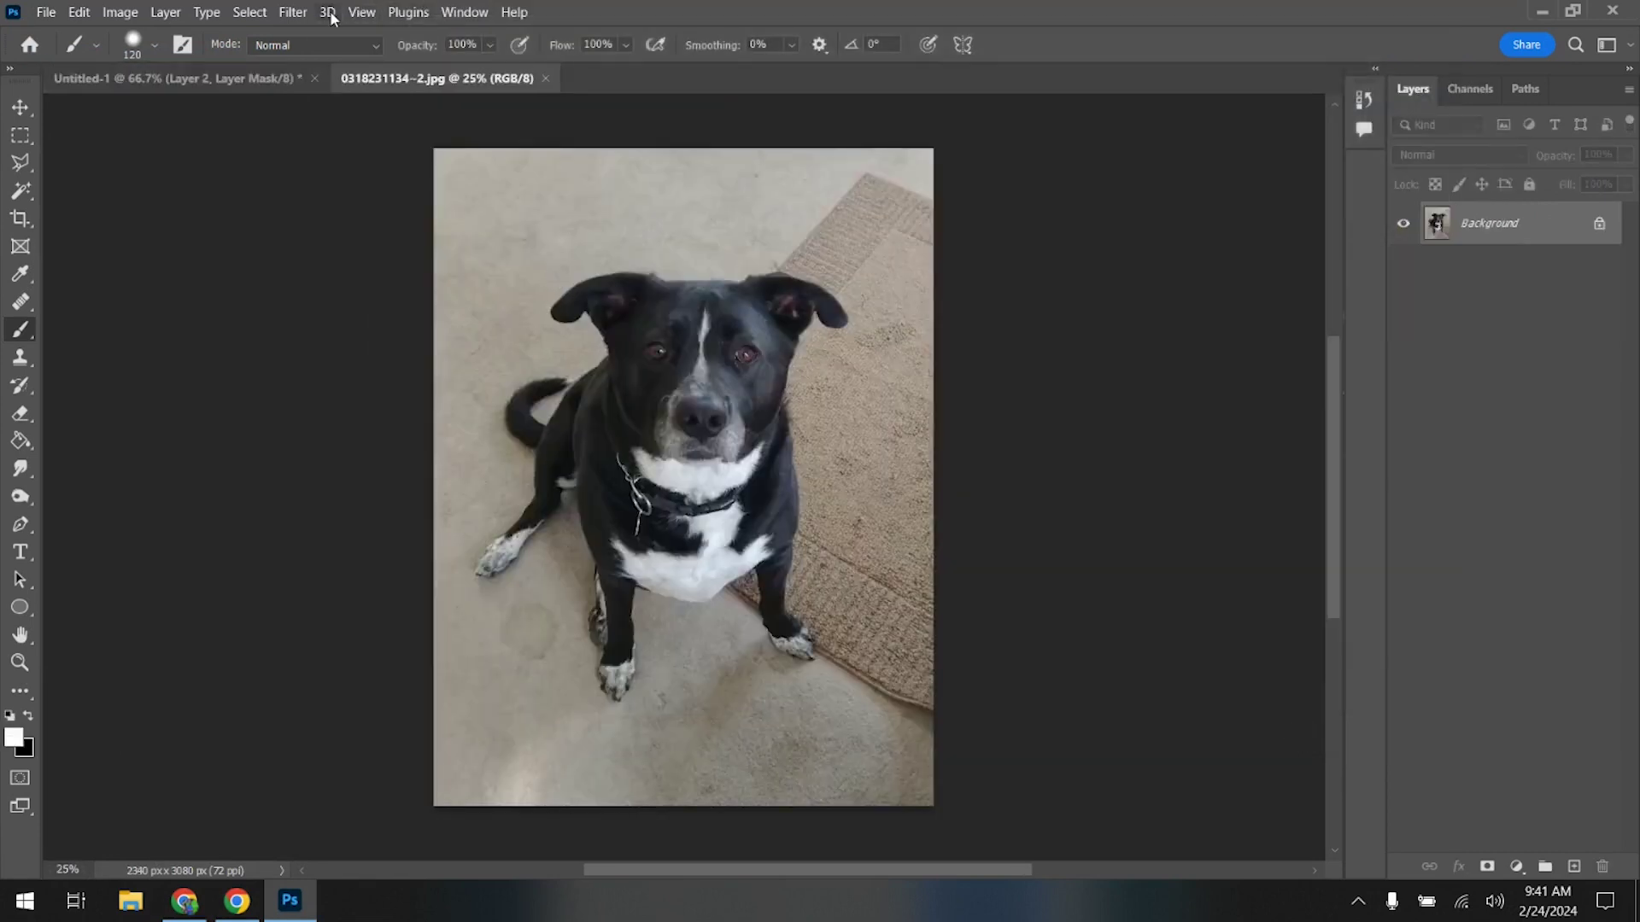
left_click(263, 19)
left_click(275, 245)
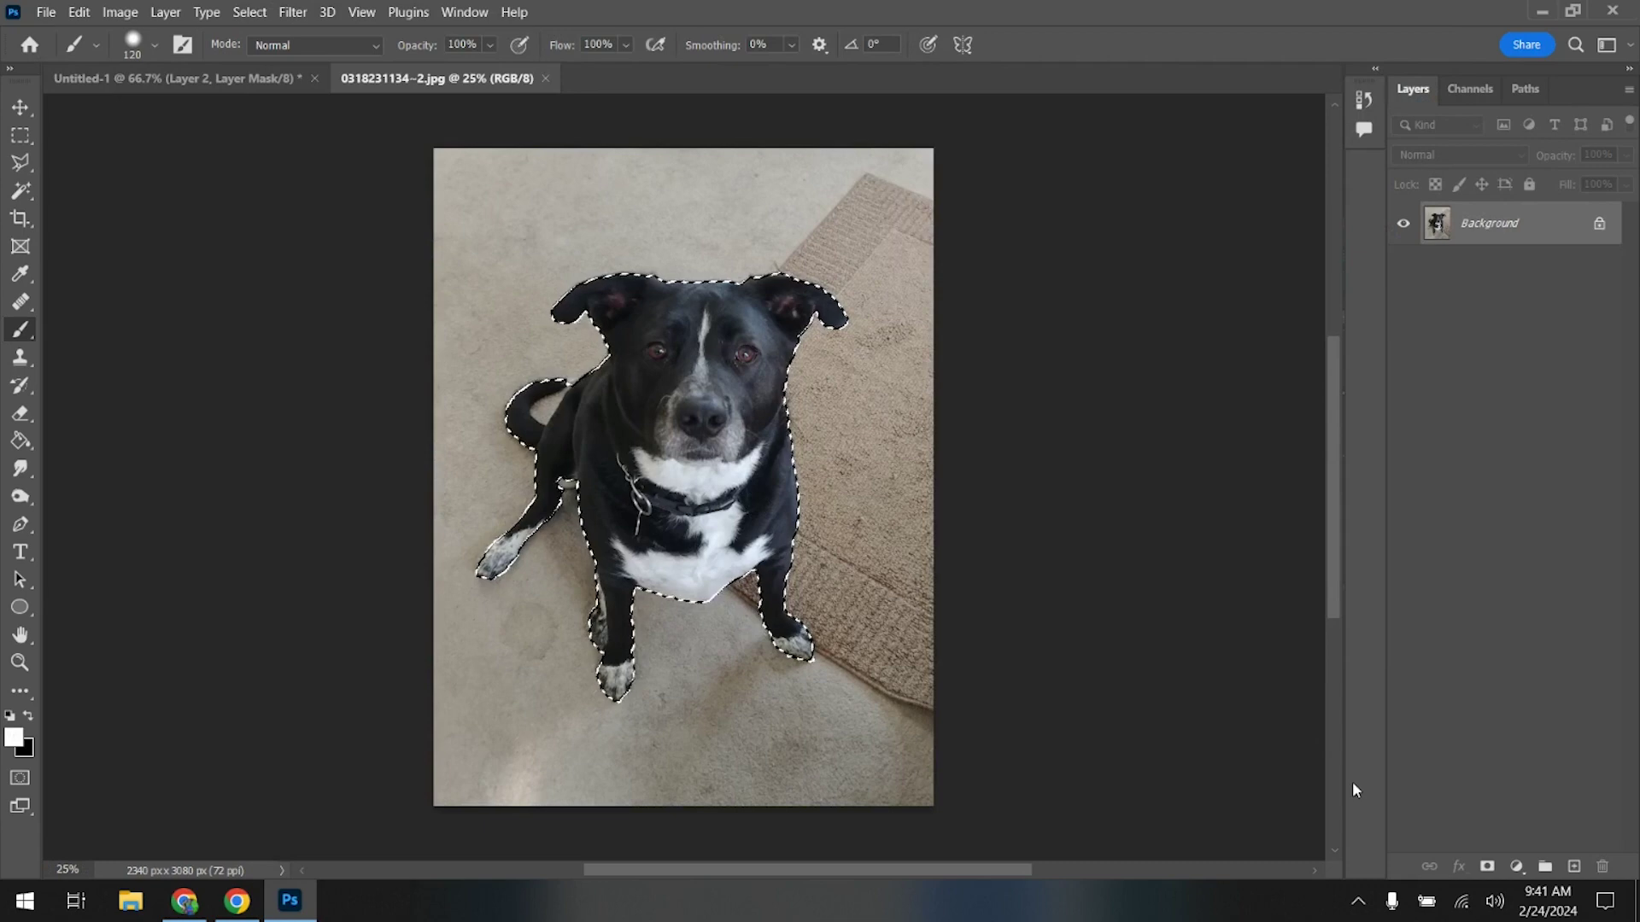
key("ctrl+c")
left_click(287, 85)
- Paste the black dog into the cover and scale it to about 44%, placing it below the puppy
key("ctrl+v")
key("ctrl+t")
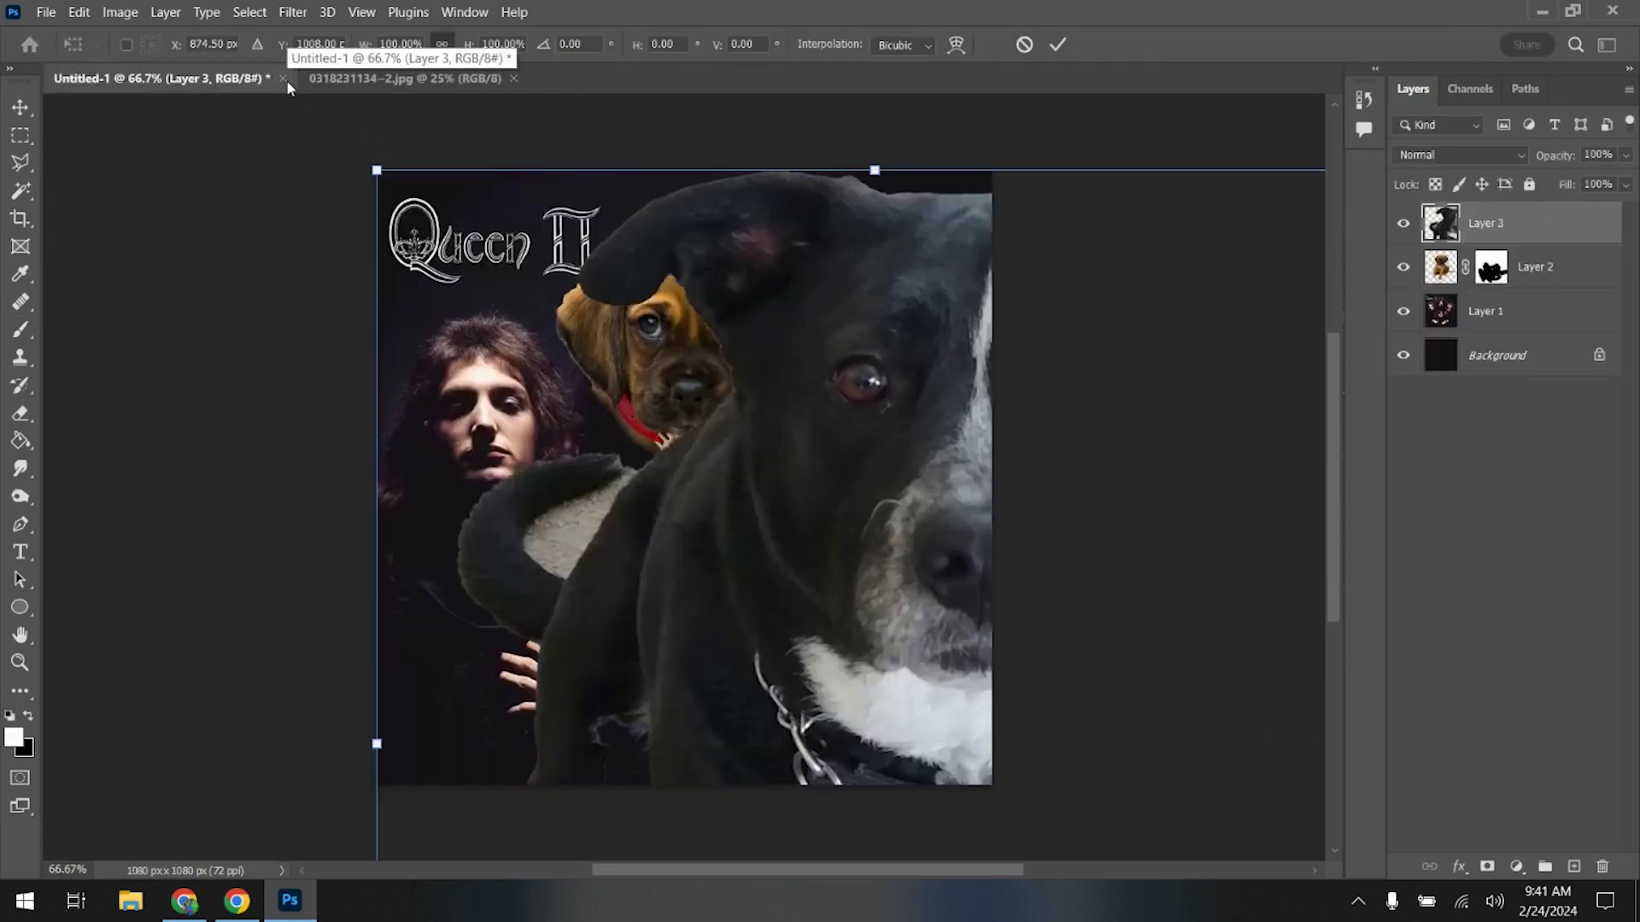
left_click_drag(378, 170, 839, 649)
left_click_drag(952, 710, 479, 460)
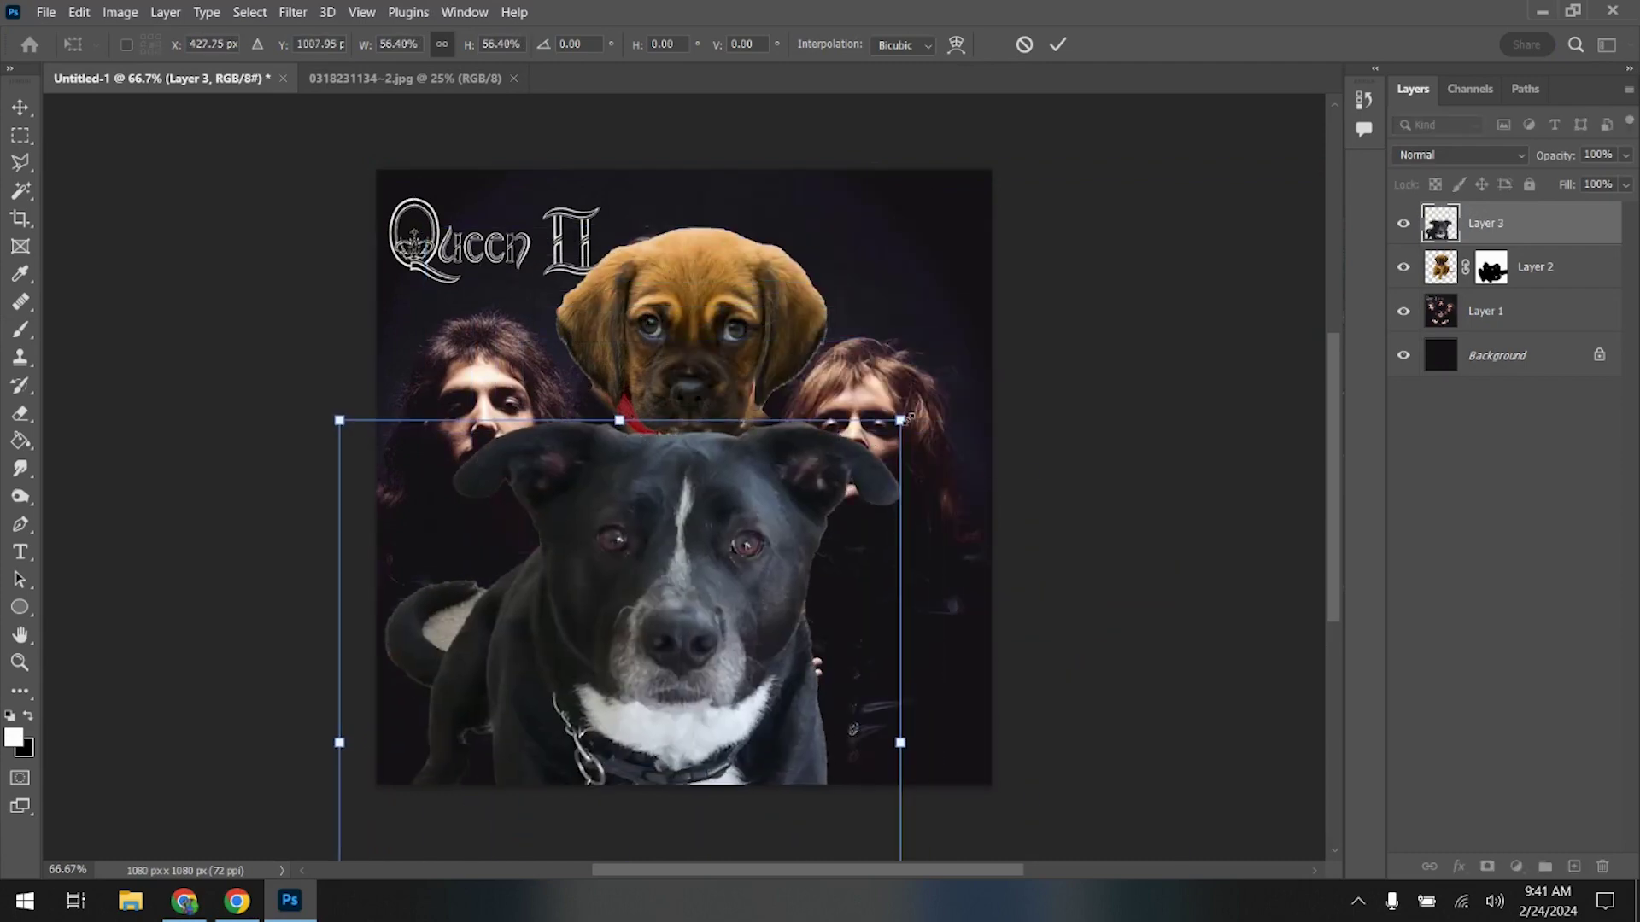
left_click_drag(902, 420, 725, 533)
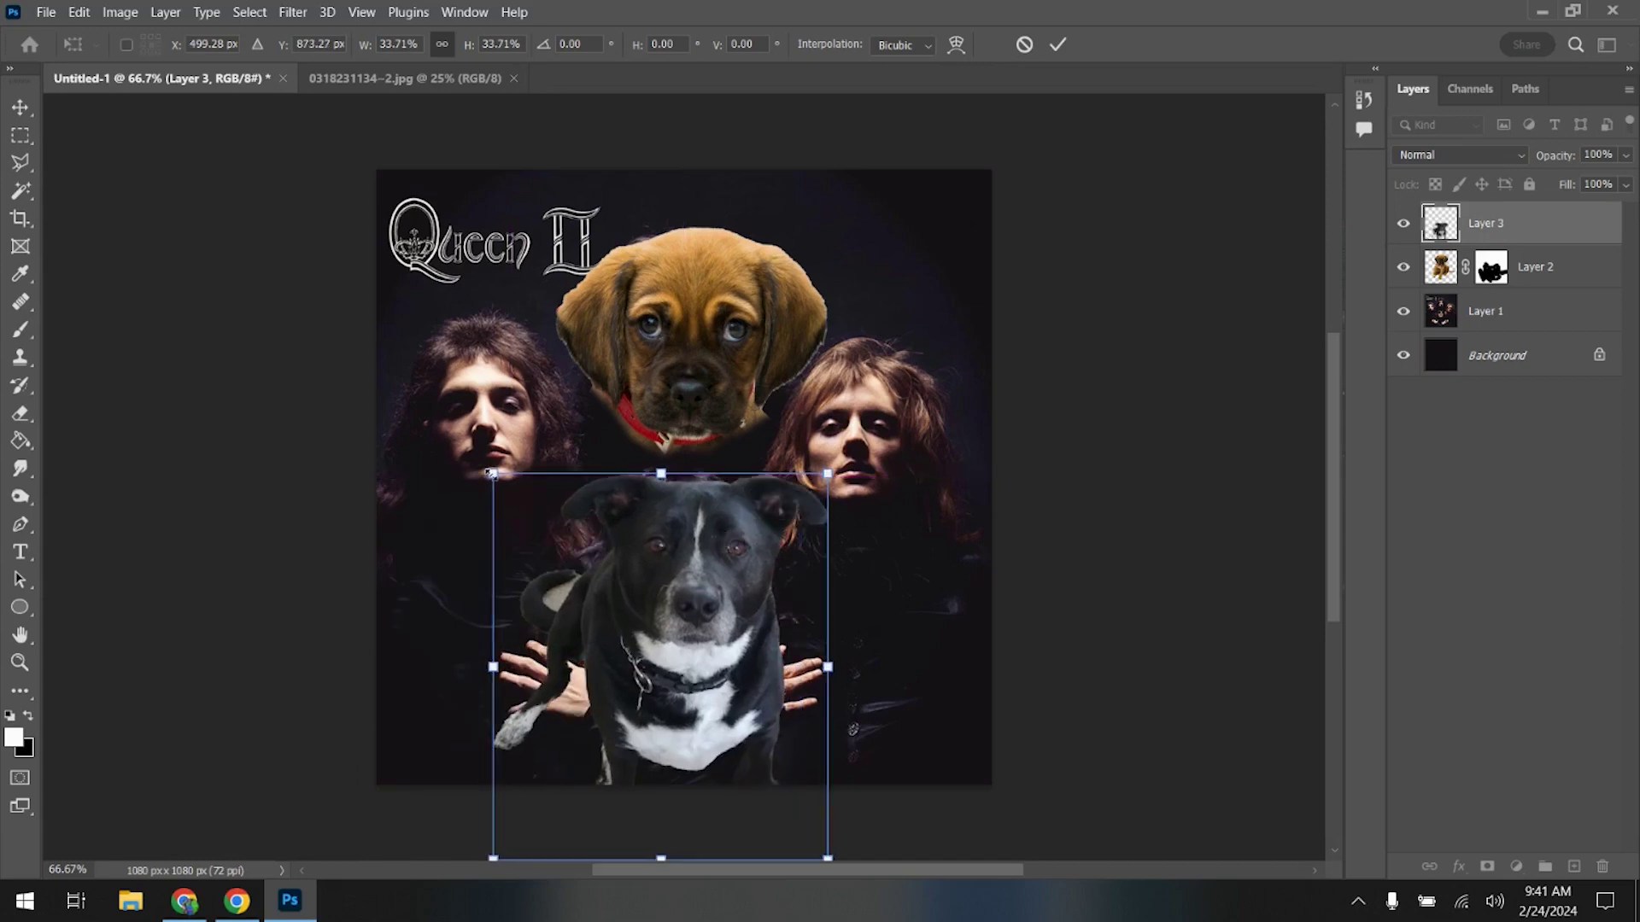
left_click_drag(492, 473, 433, 409)
left_click_drag(656, 551, 494, 377)
left_click_drag(669, 248, 711, 196)
mouse_move(566, 402)
left_mouse_down()
mouse_move(567, 433)
mouse_move(580, 427)
left_mouse_up()
key("Return")
- Move the black dog down to the cover's bottom centre, then return to the dog photo
key("b")
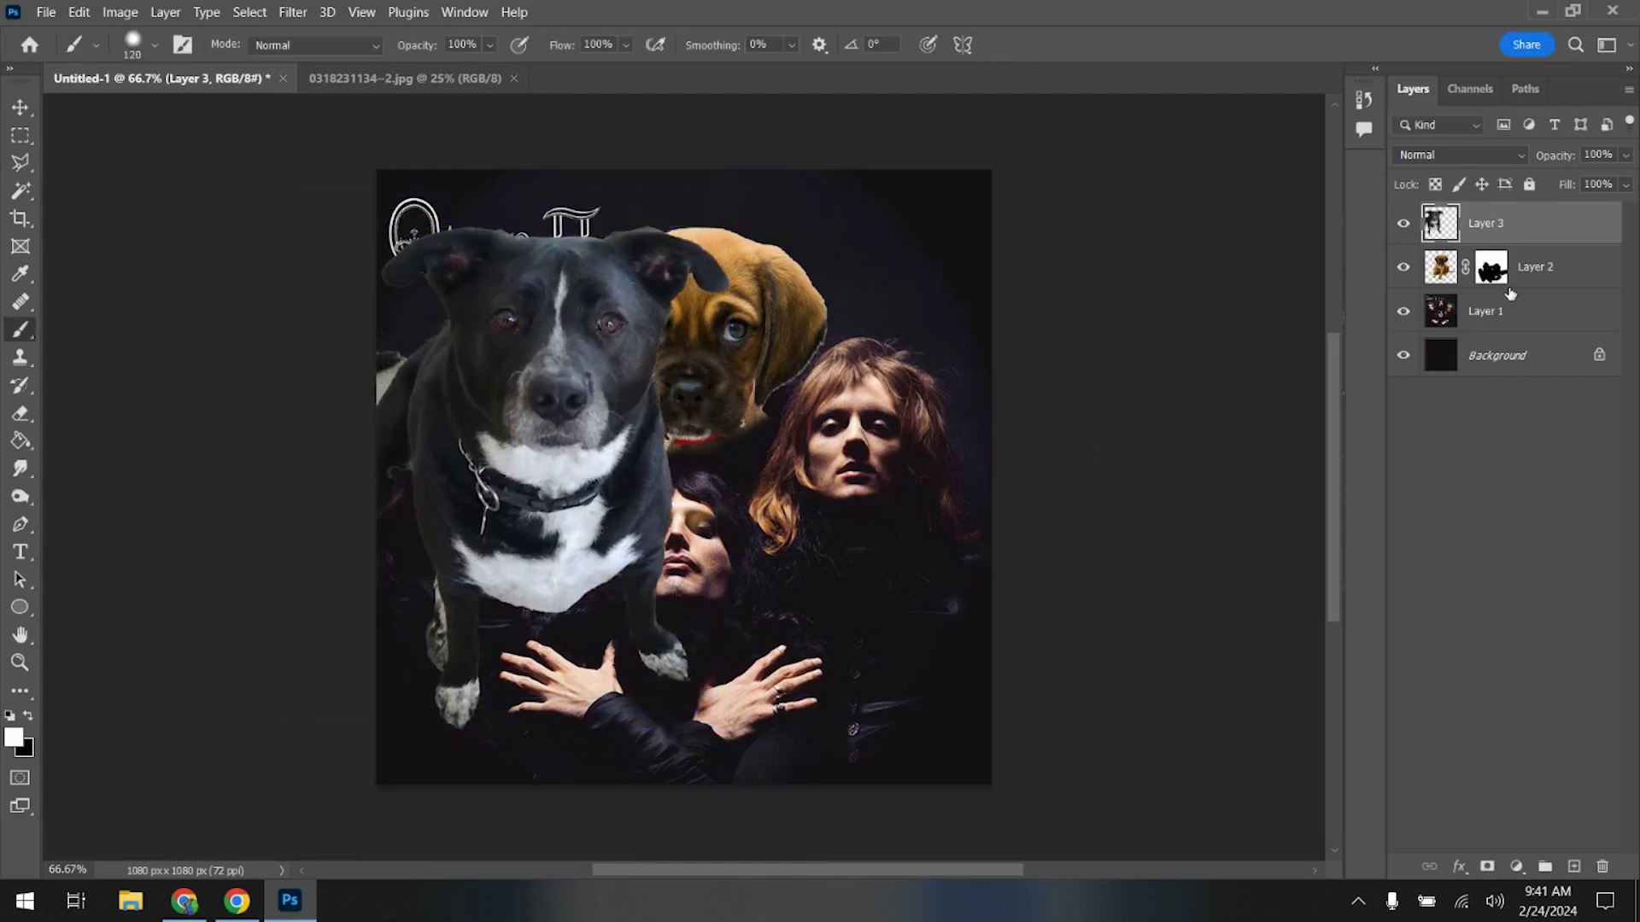
right_click(1496, 276)
key("Escape")
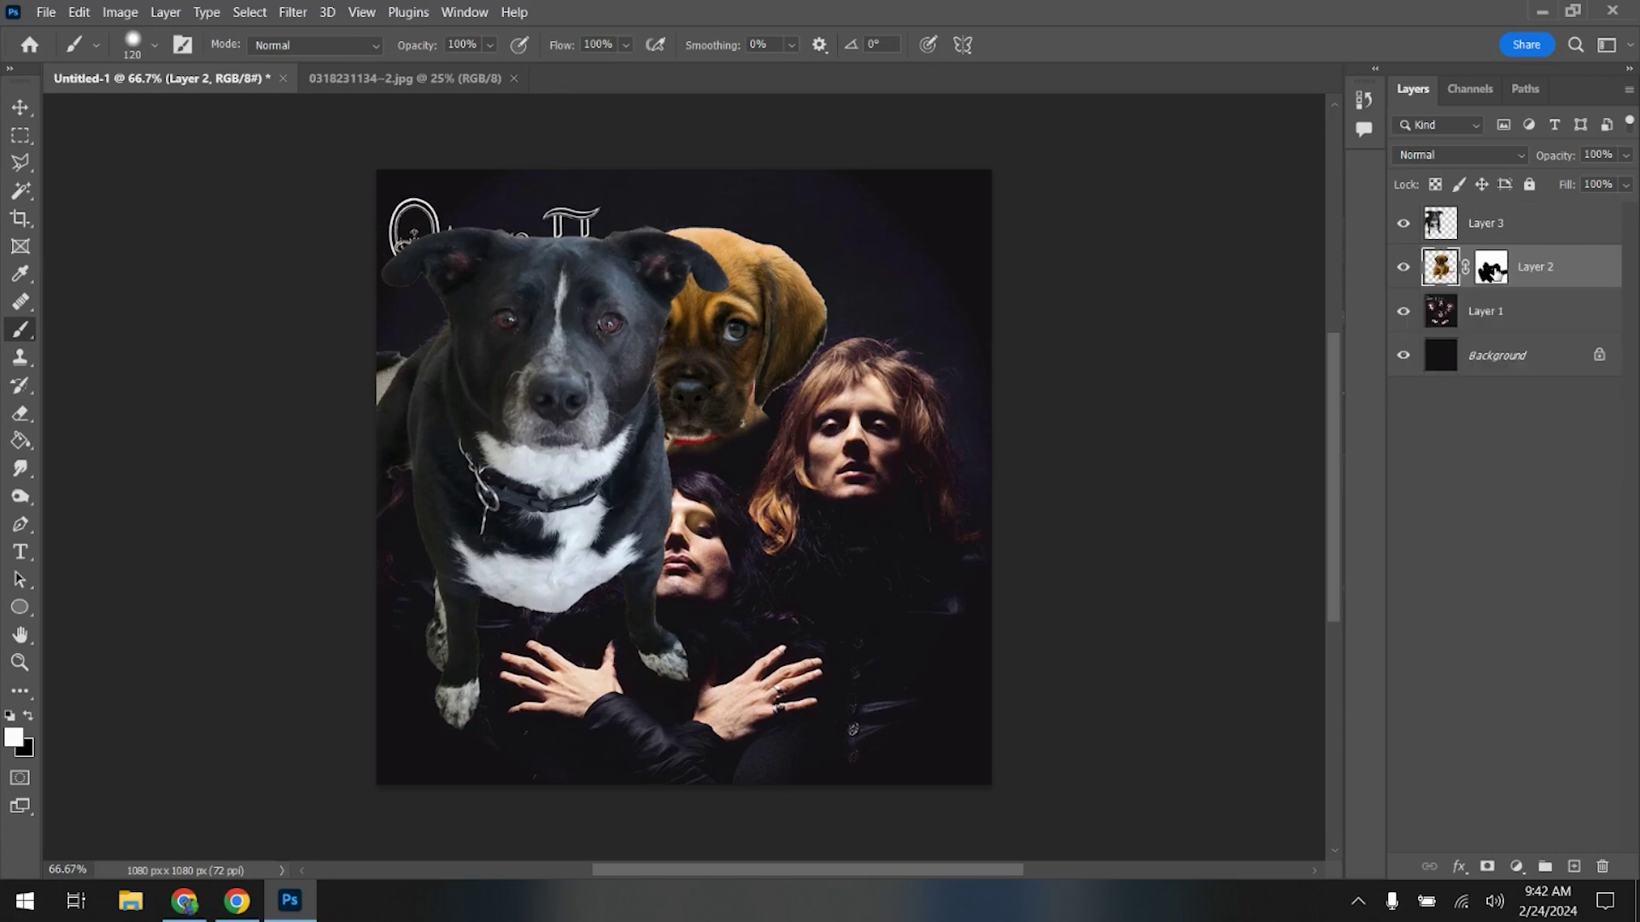
left_click(22, 109)
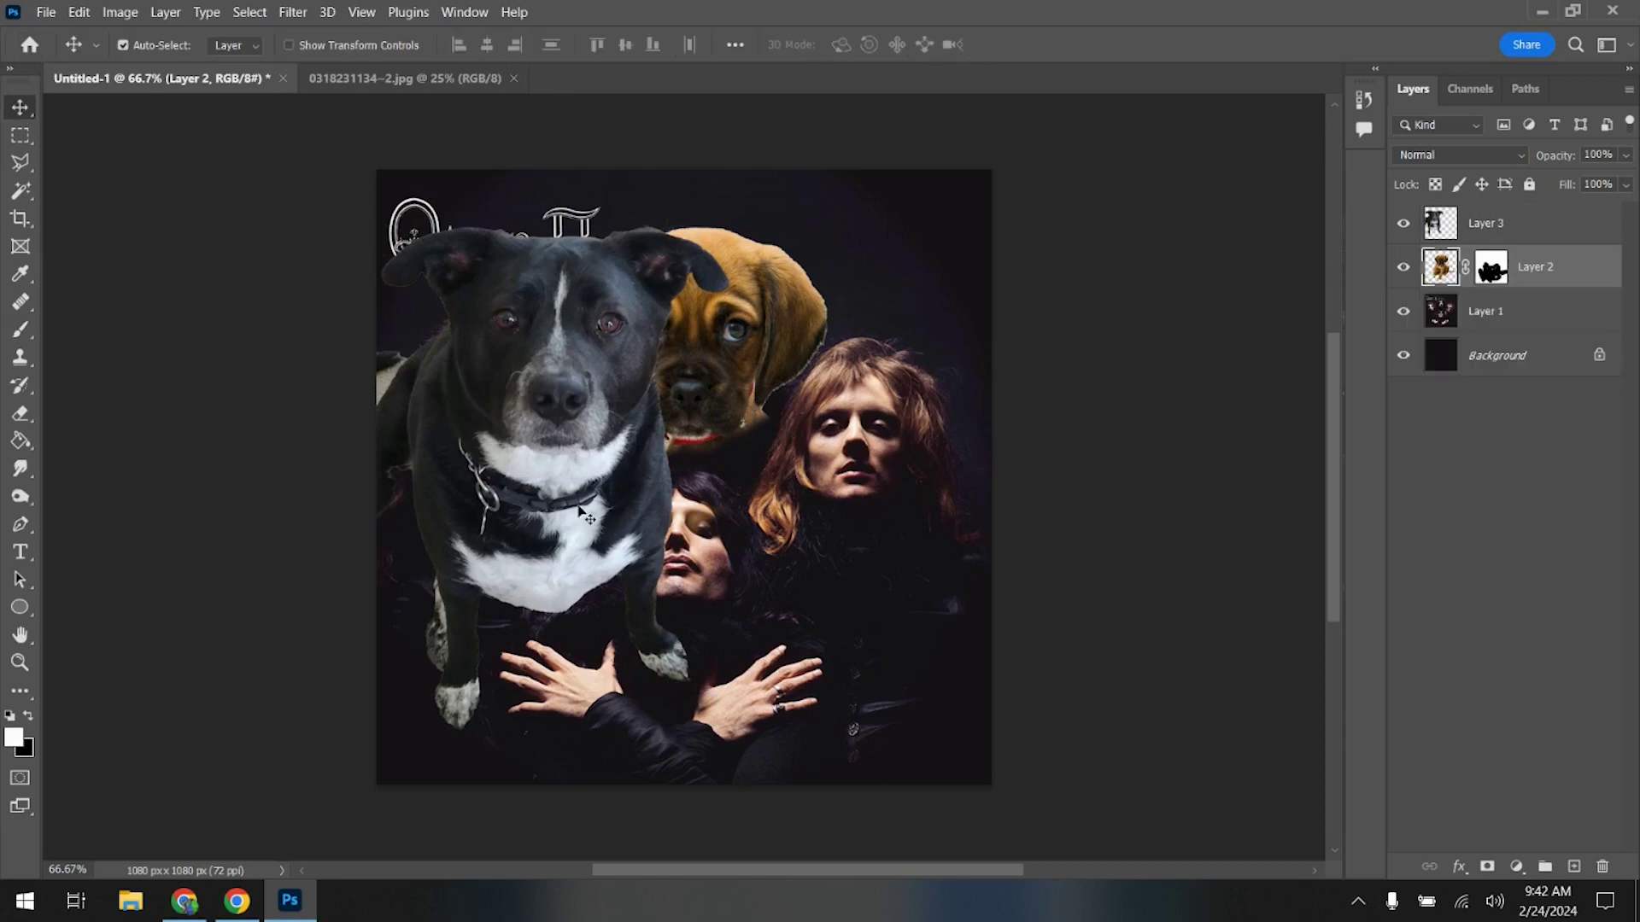
left_click_drag(580, 511, 670, 766)
left_click(478, 79)
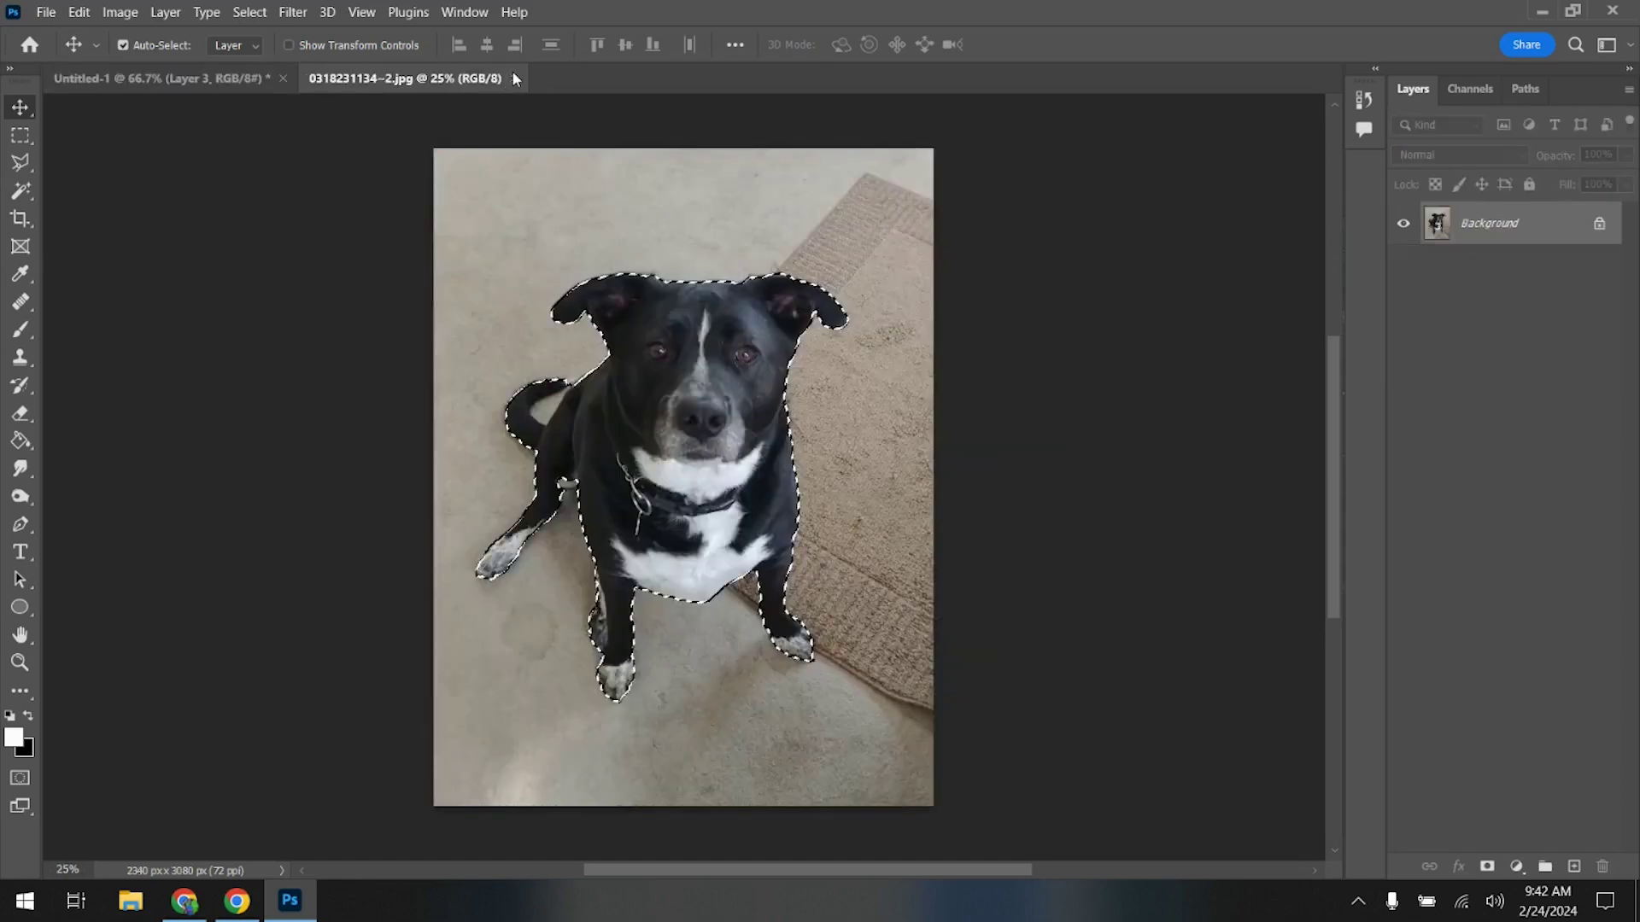
- Close the black dog photo, open pexels-pixabay-97082 and select the grey puppy with Select Subject
left_click(516, 78)
left_click(75, 12)
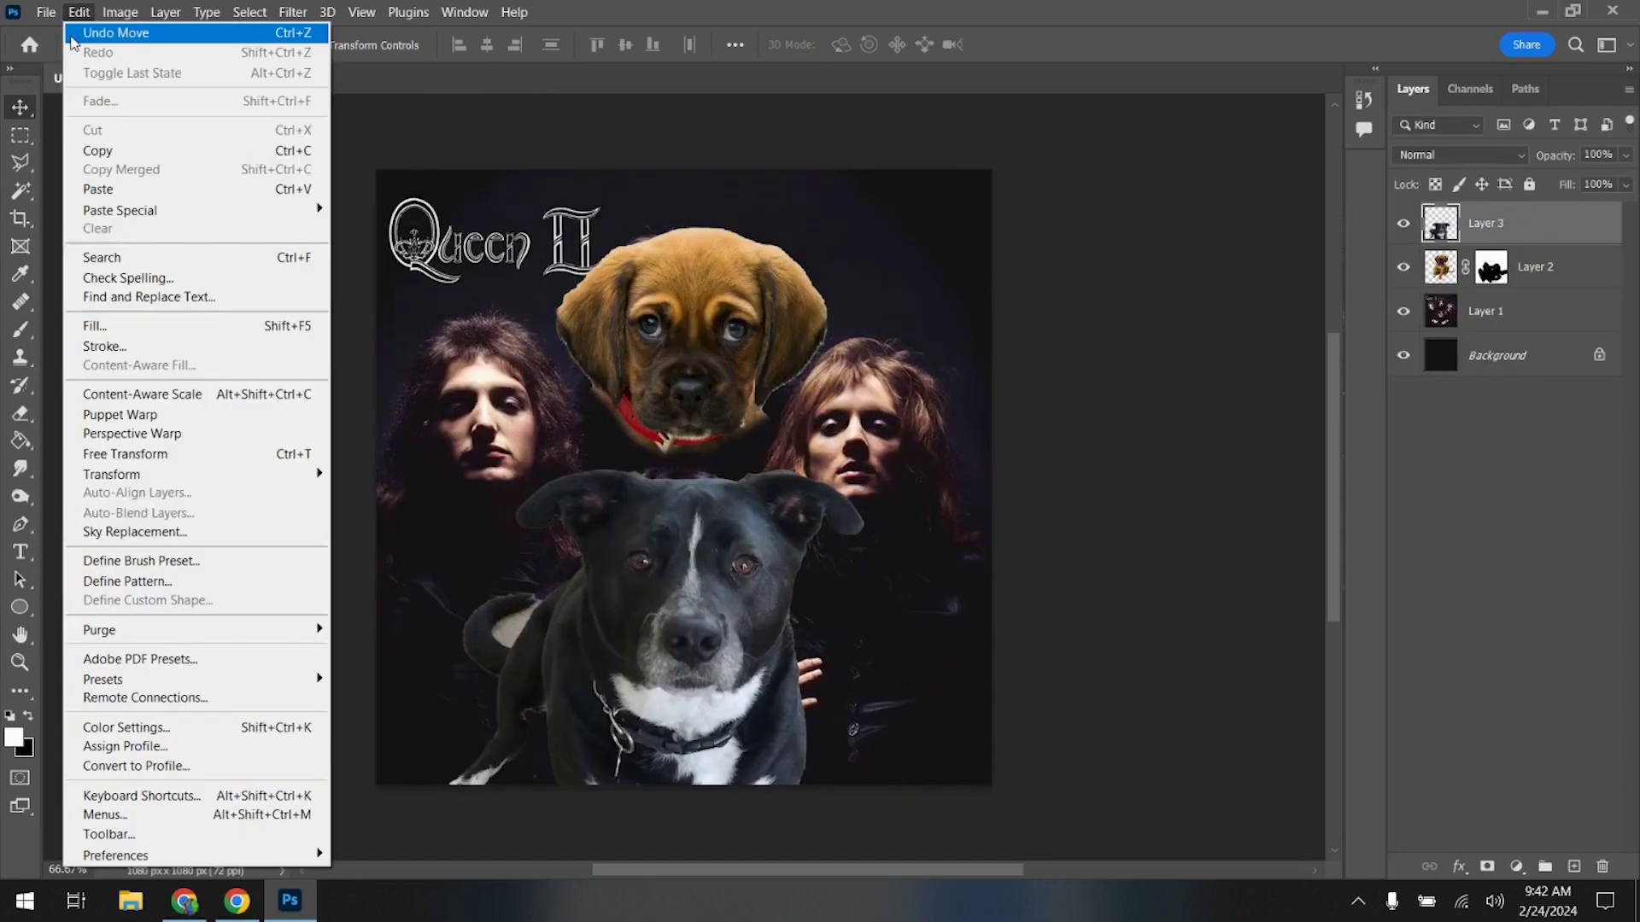
left_click(60, 48)
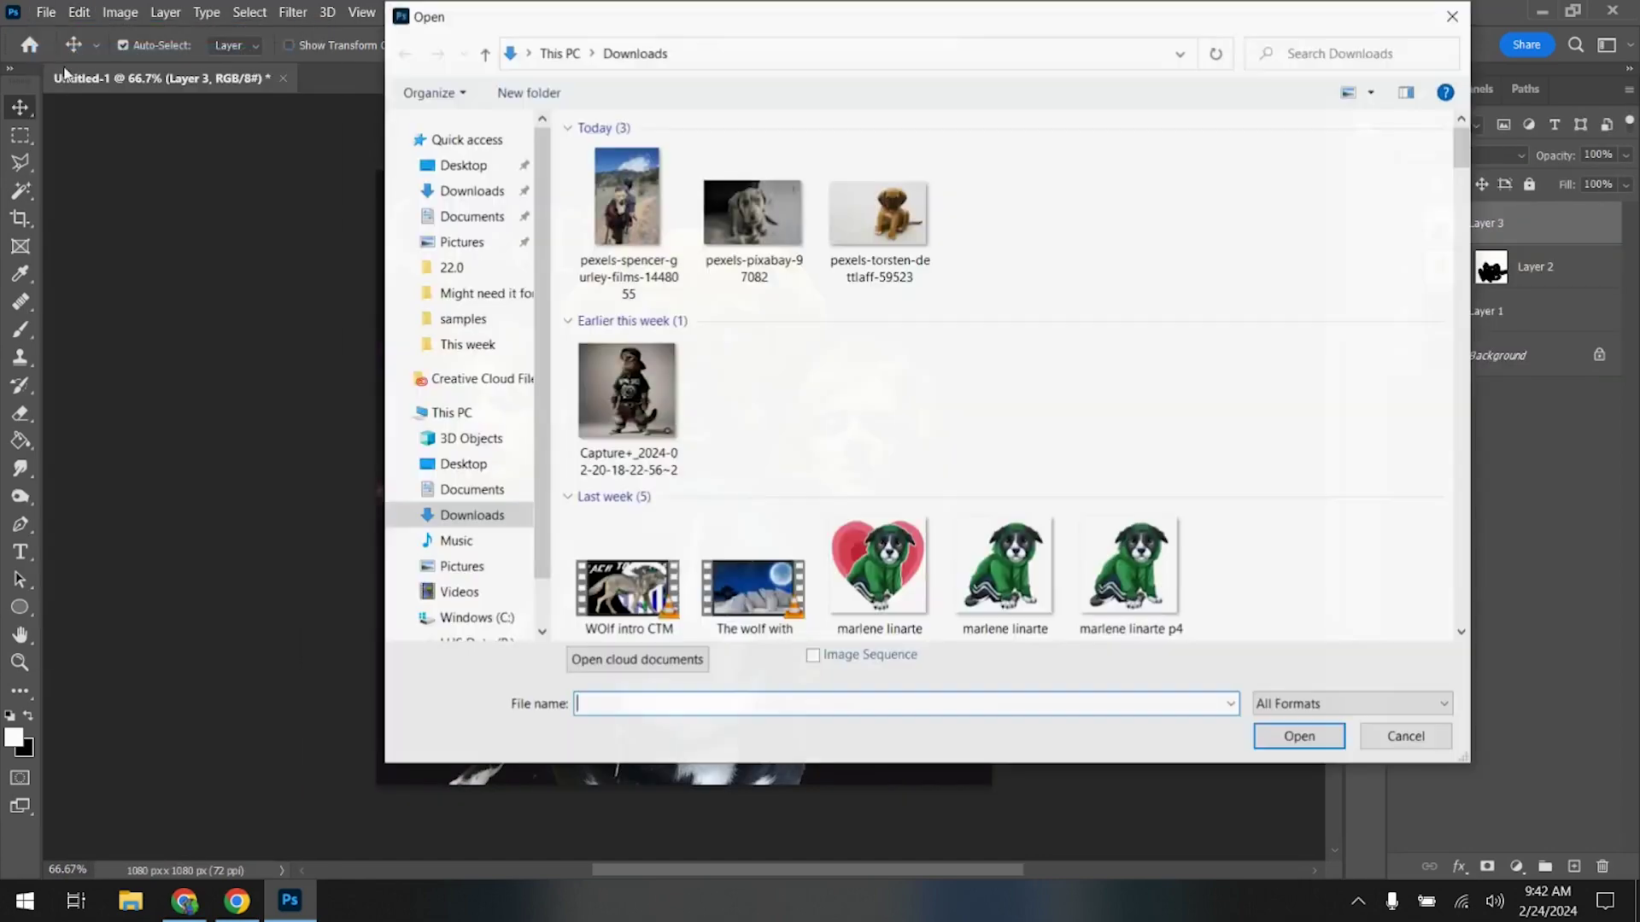
left_click(750, 208)
left_click(1318, 737)
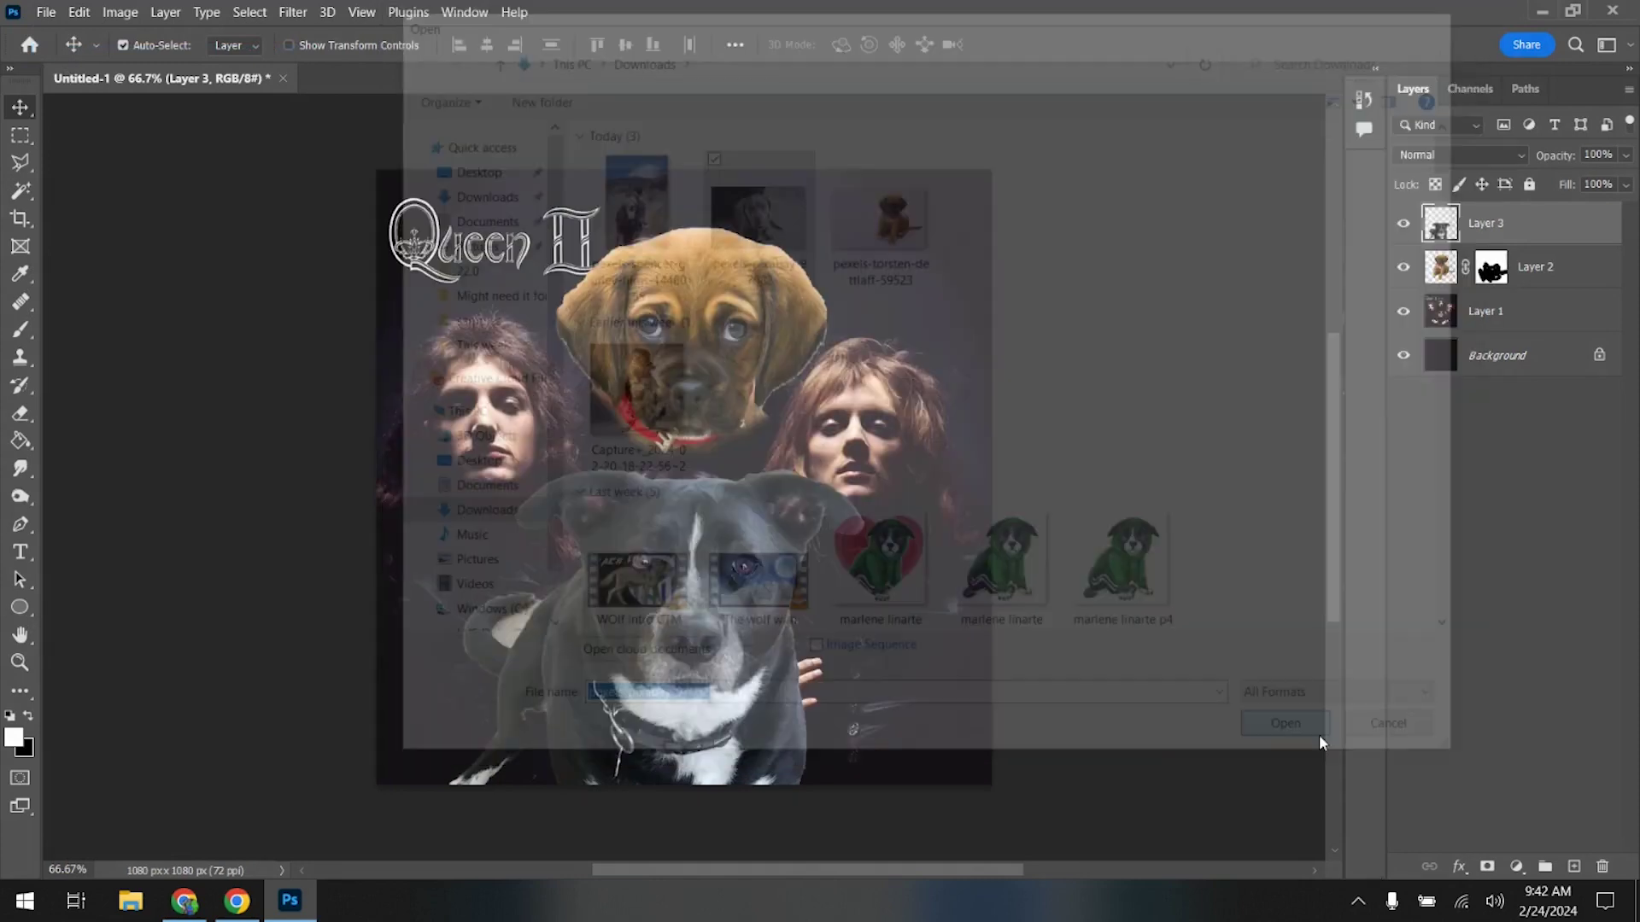
left_click(247, 10)
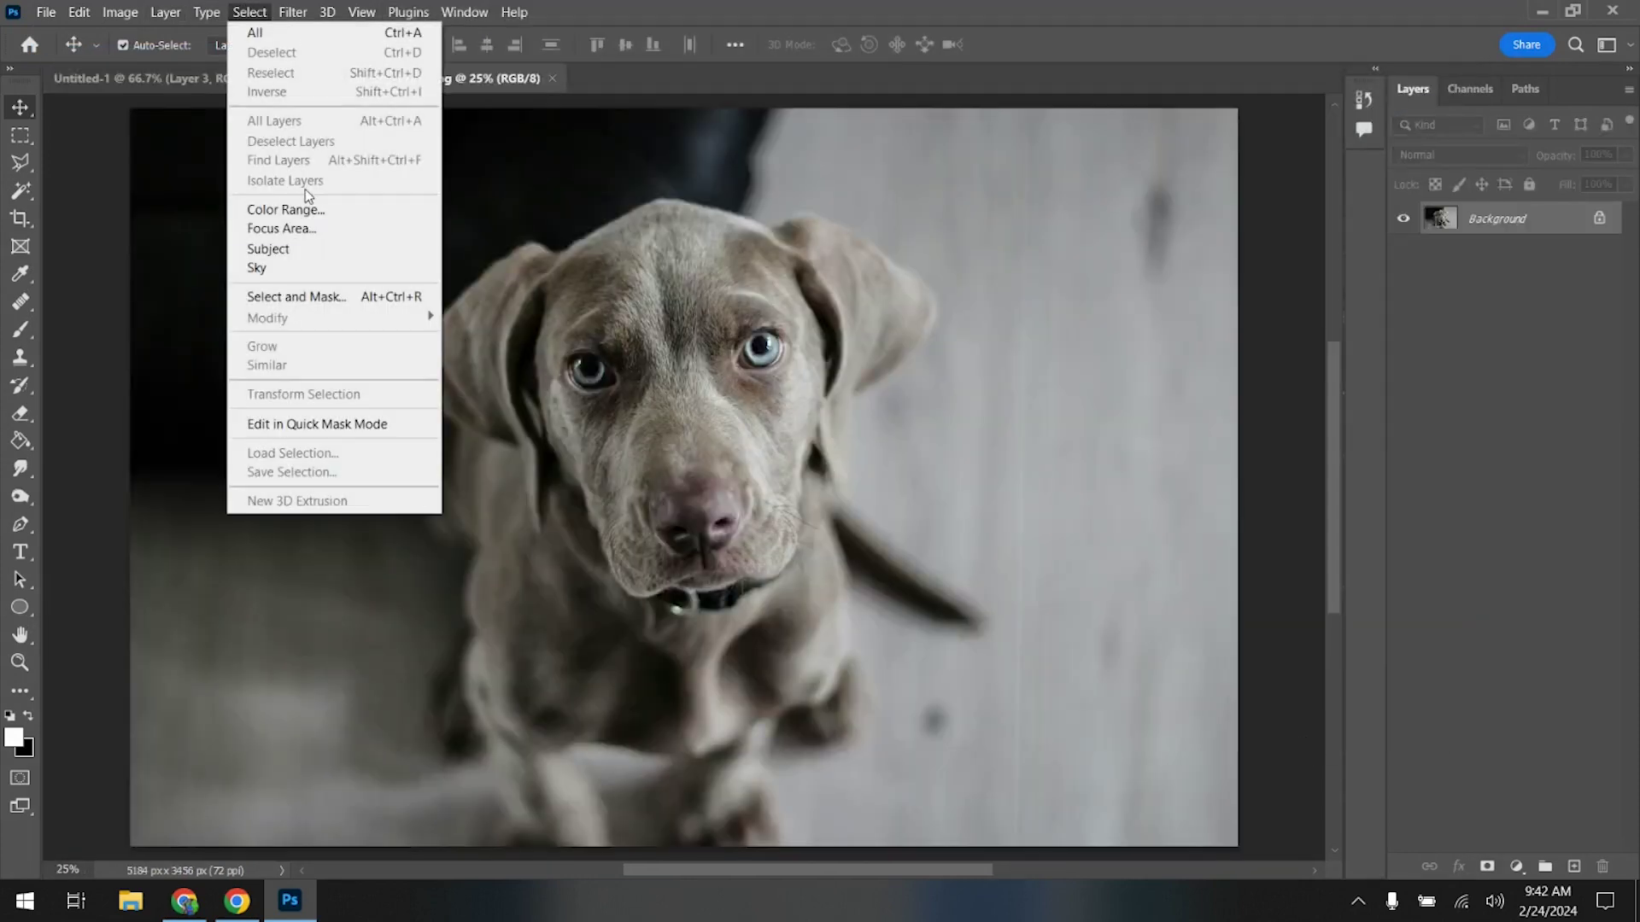
left_click(307, 254)
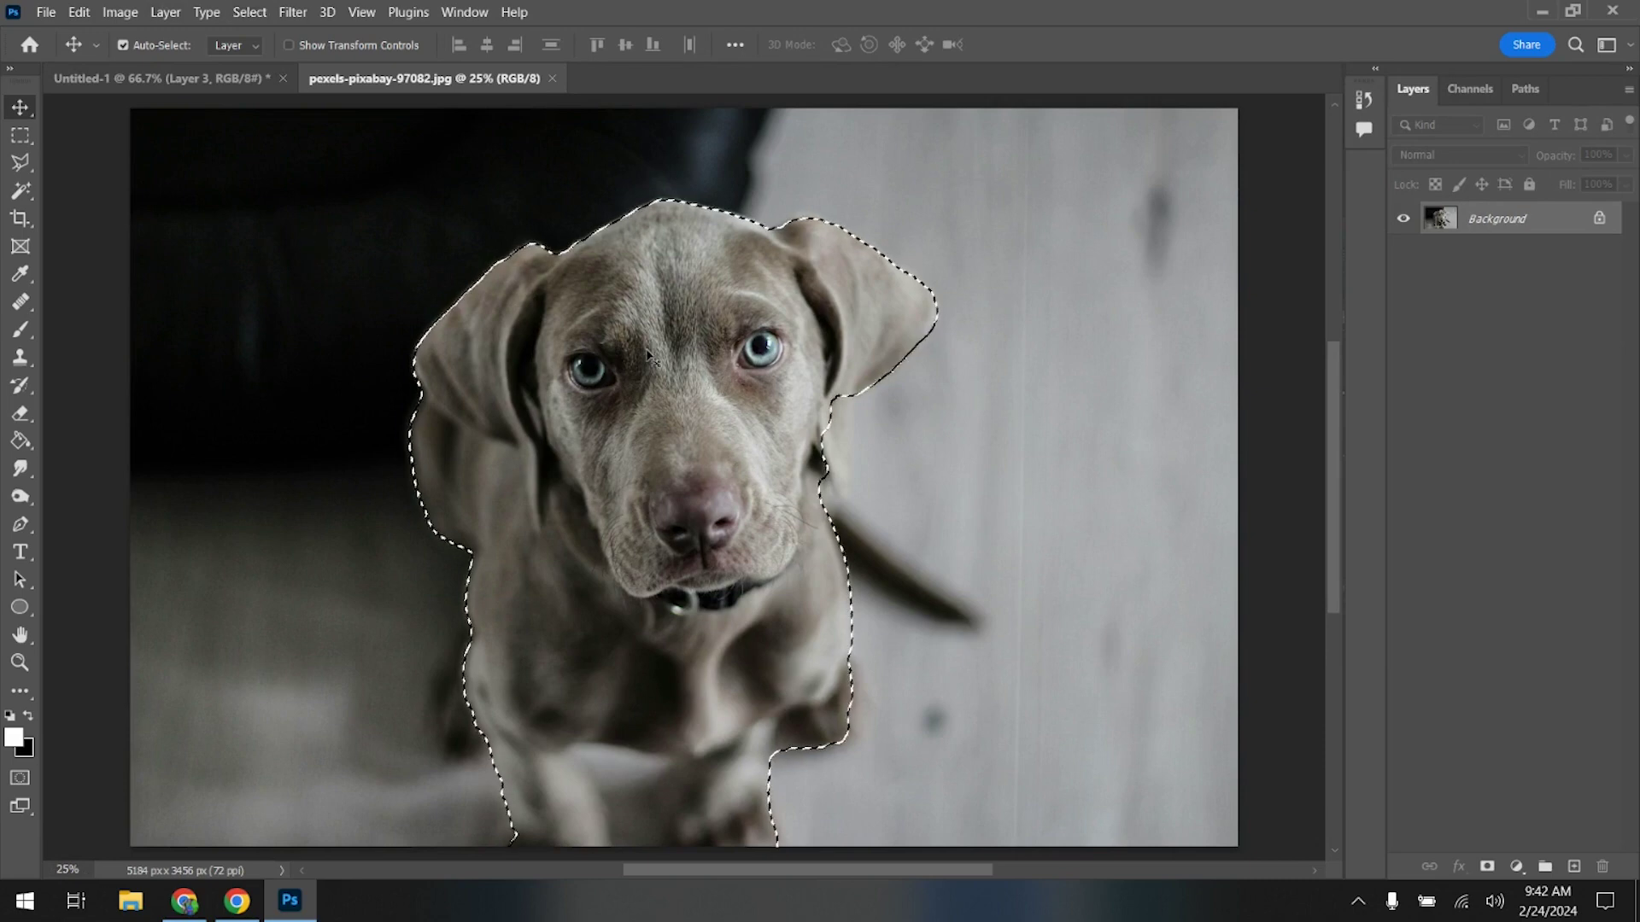
- Paste the grey puppy into the cover, scaled to 21.19% and tilted about 8° at the left
left_click(238, 78)
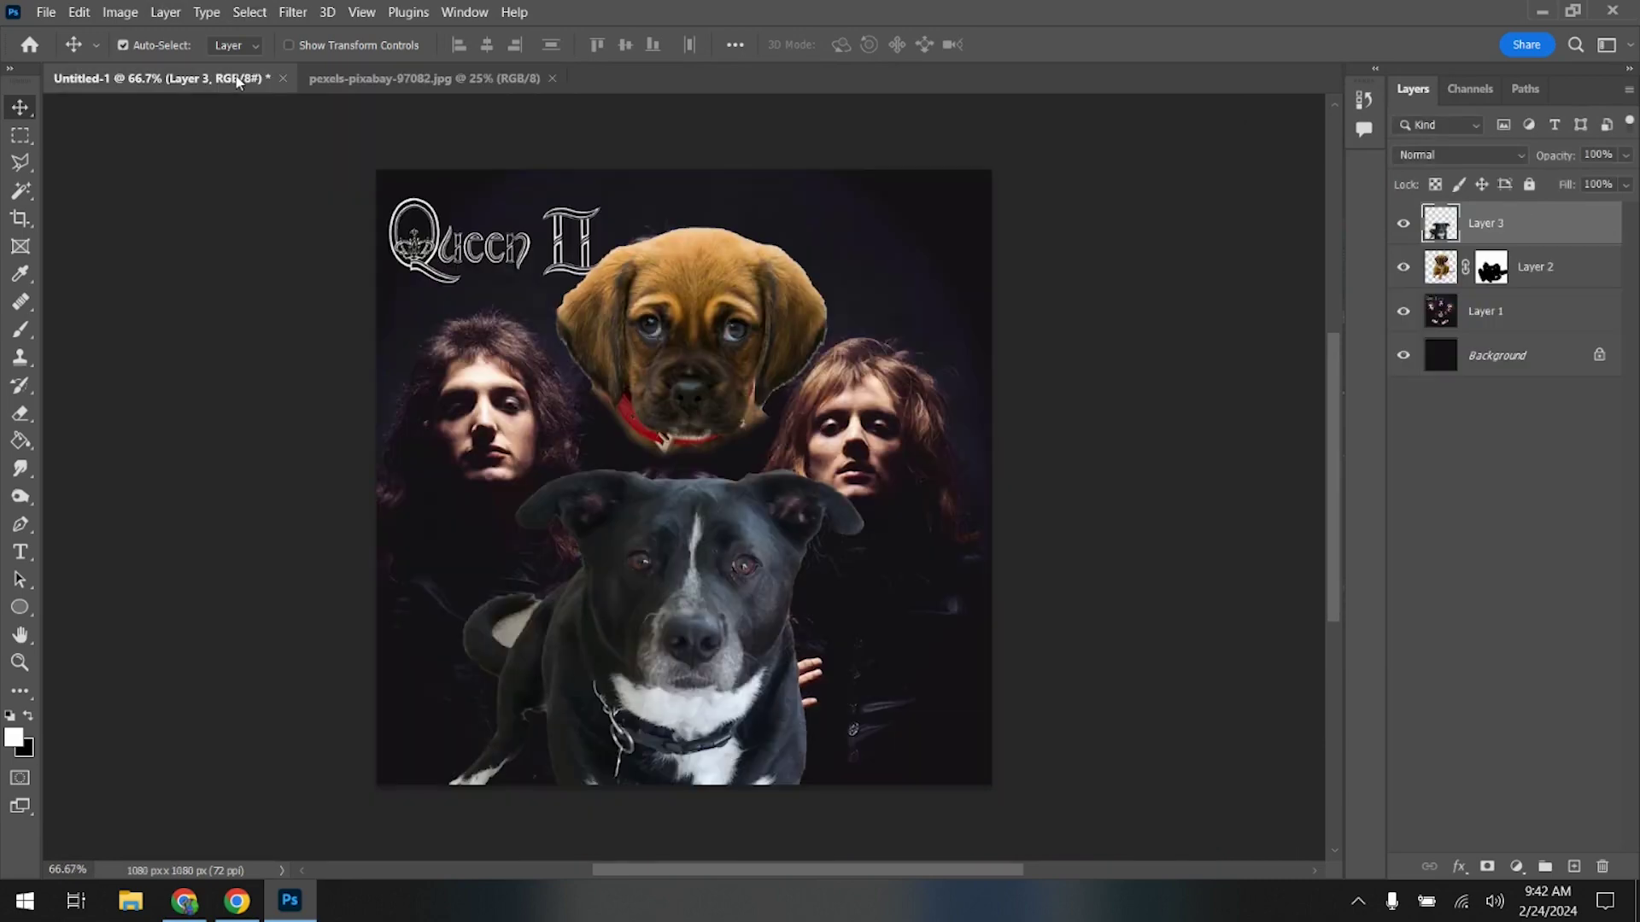
key("ctrl+v")
key("ctrl+t")
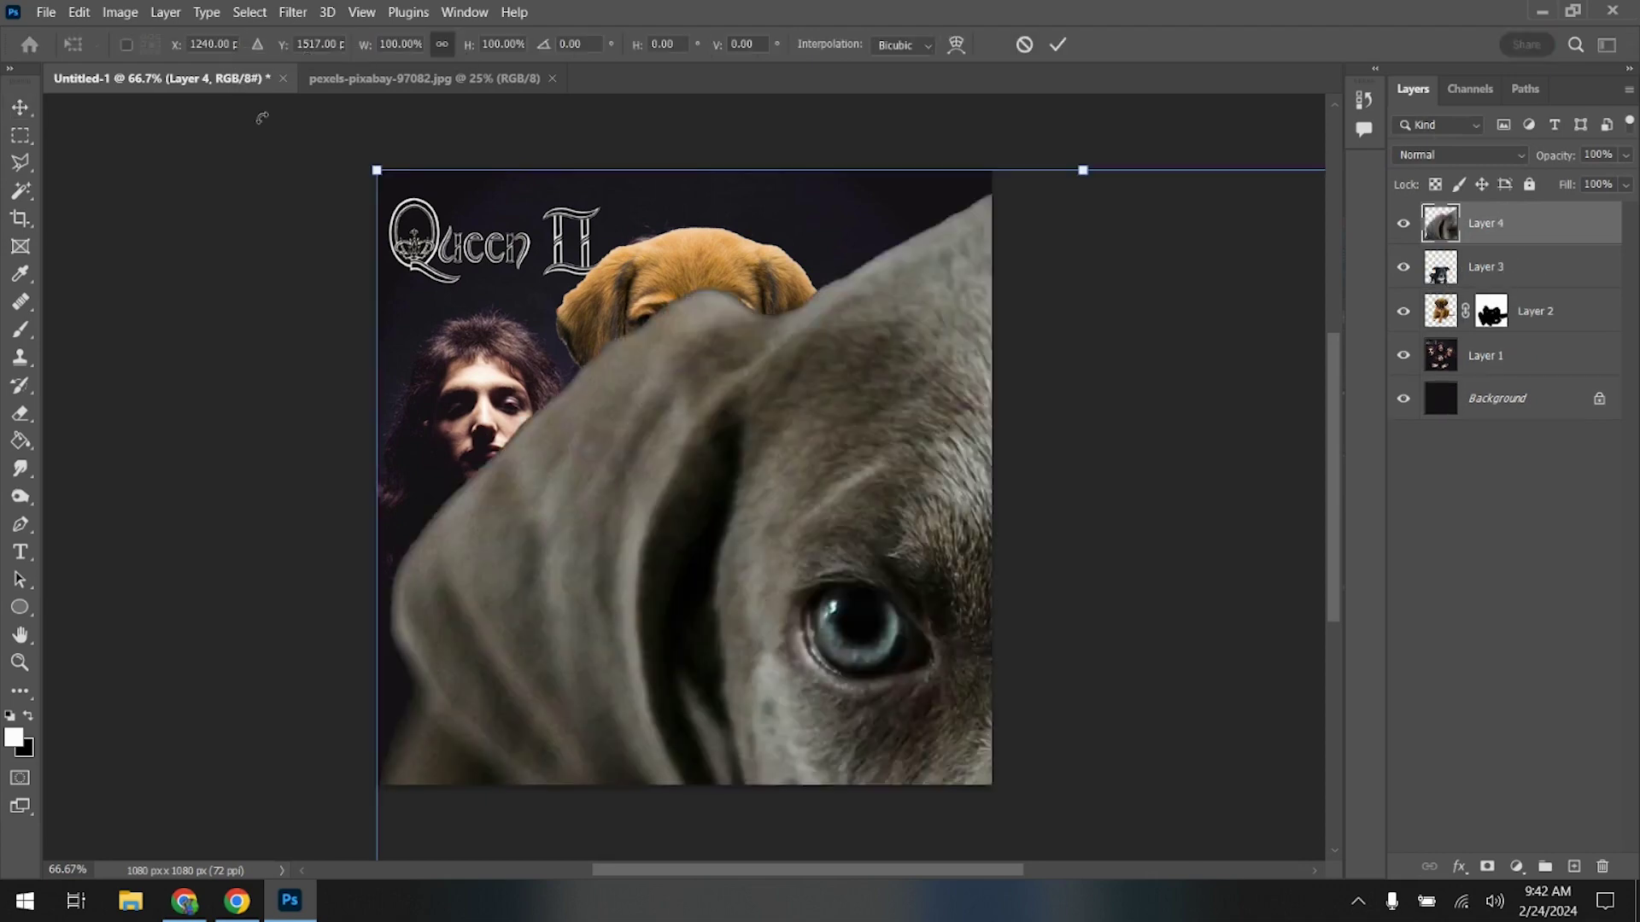
left_click_drag(376, 169, 879, 780)
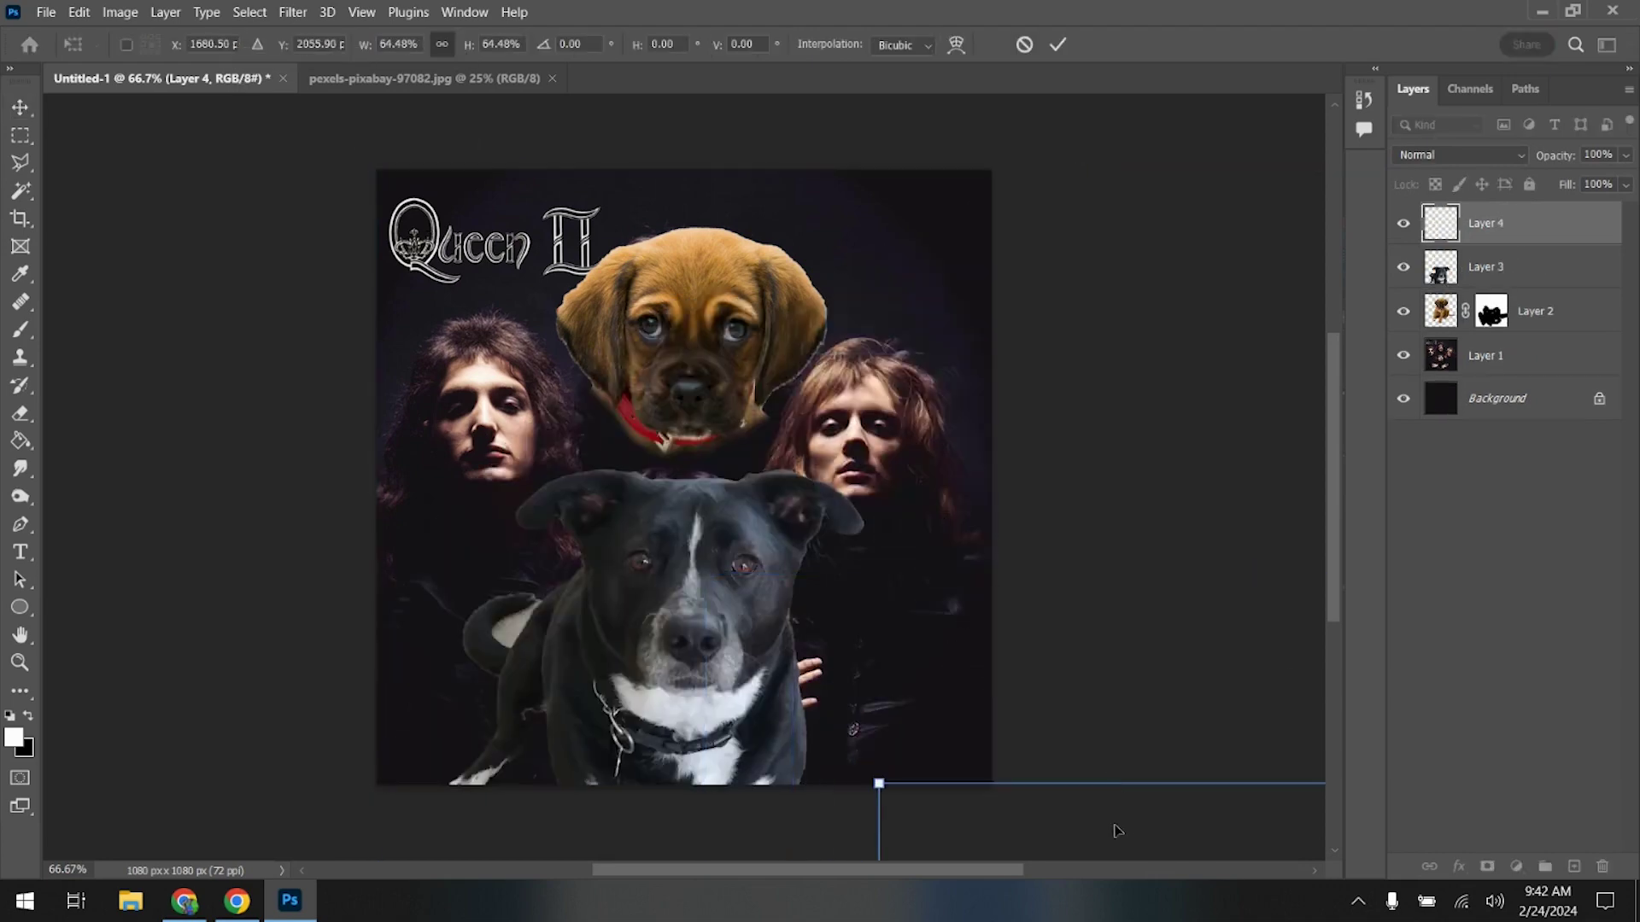
left_click_drag(1114, 827, 523, 197)
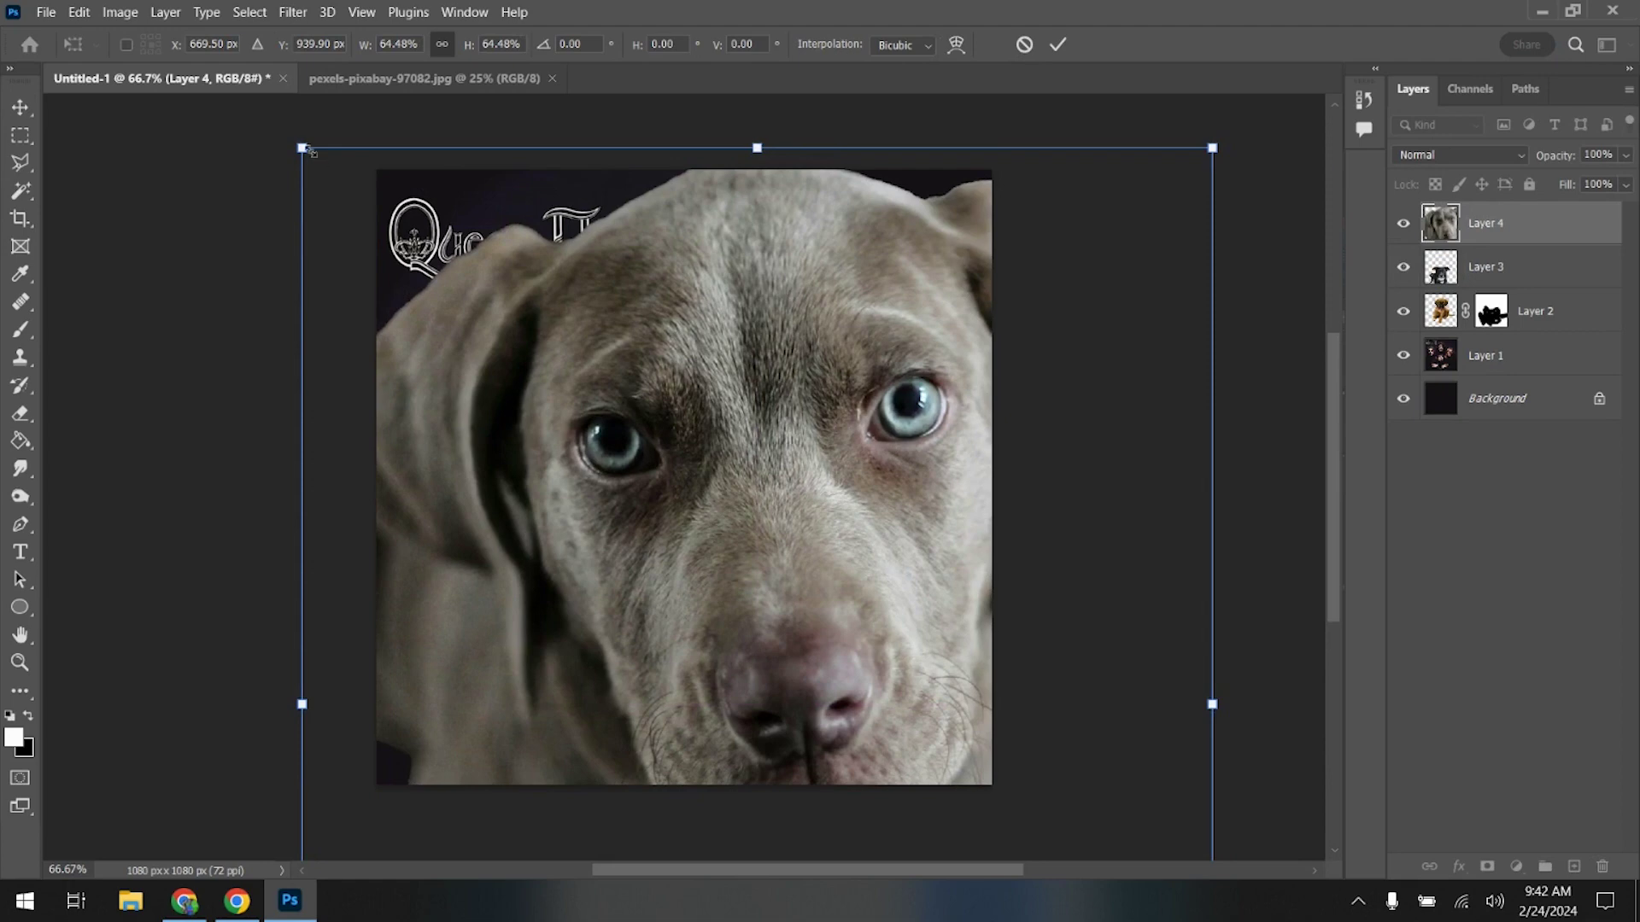
left_click_drag(309, 151, 788, 700)
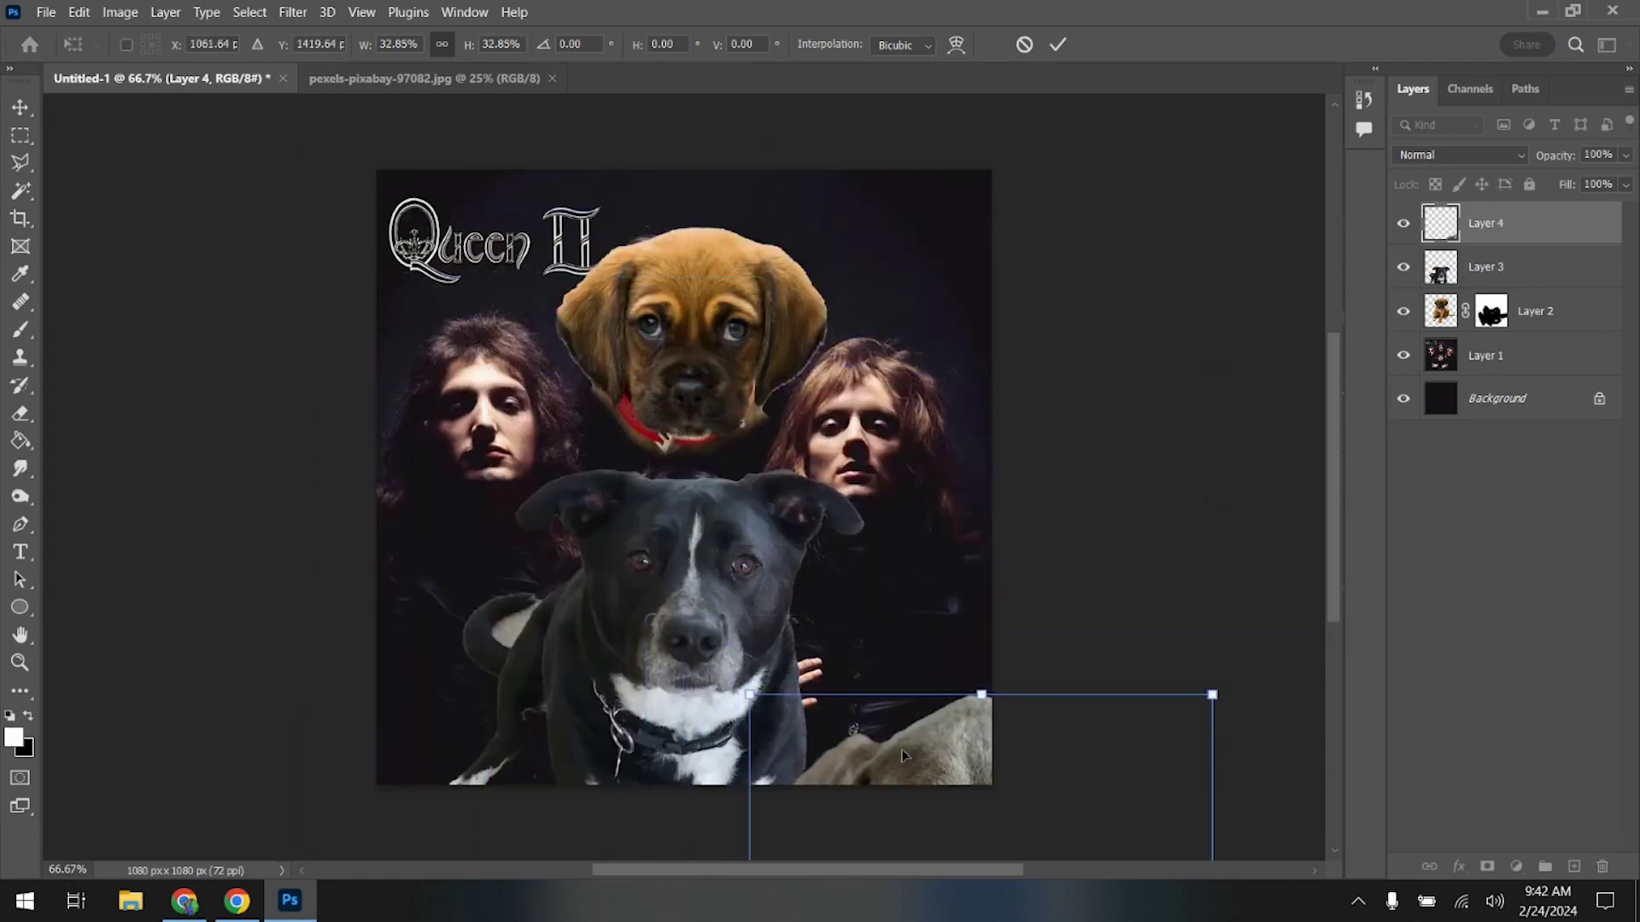
left_click_drag(904, 755, 373, 254)
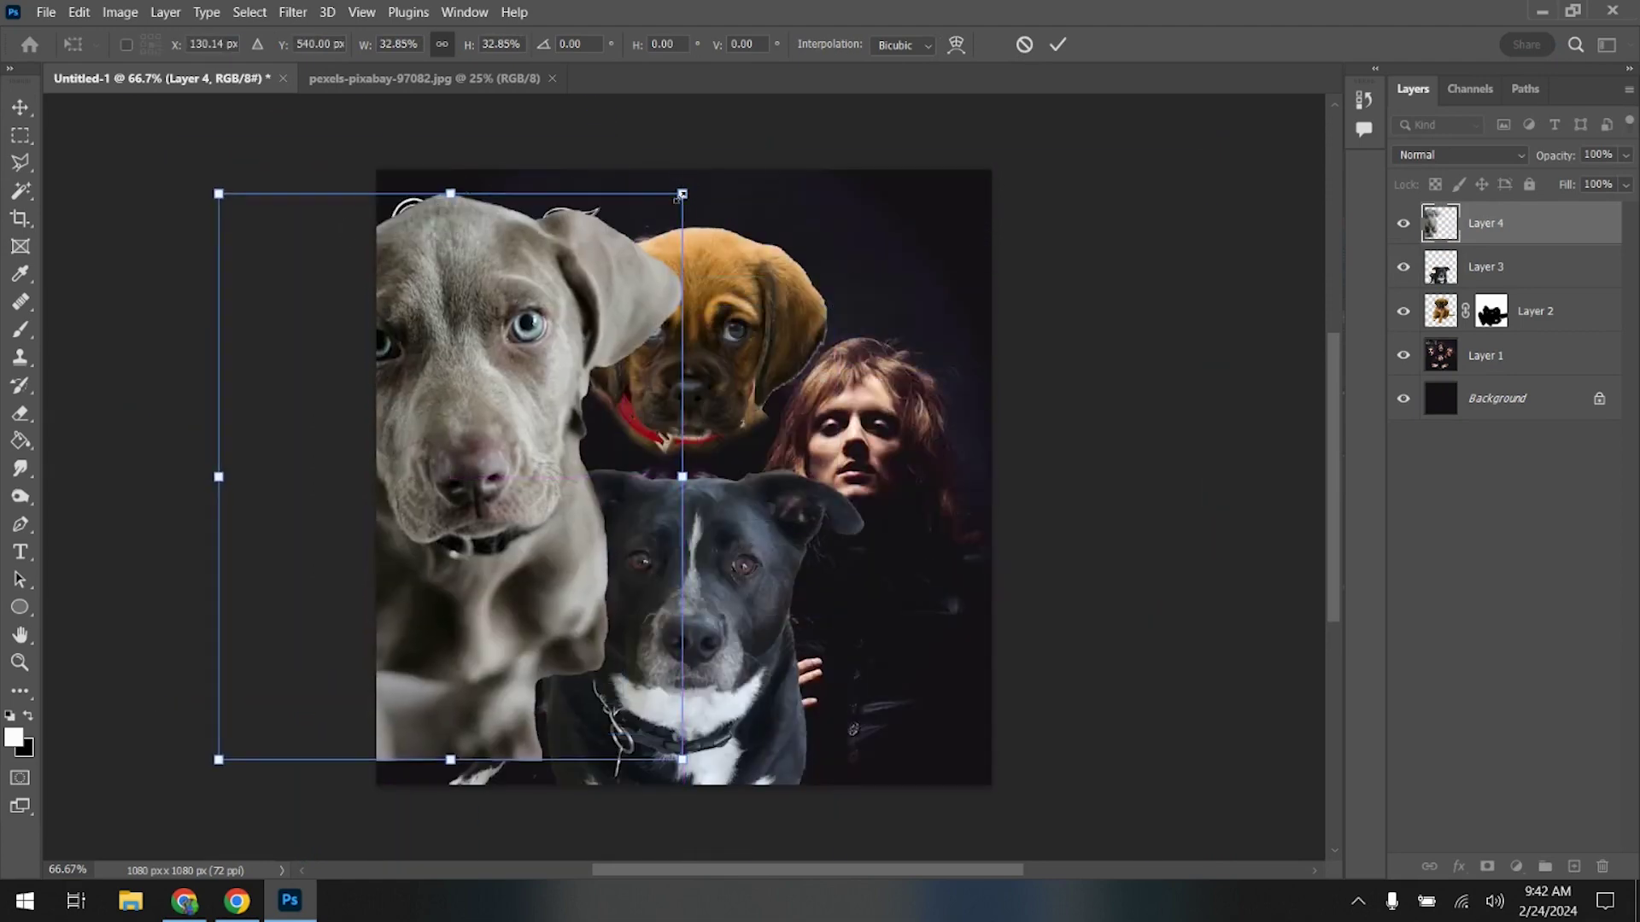
left_click_drag(679, 197, 603, 376)
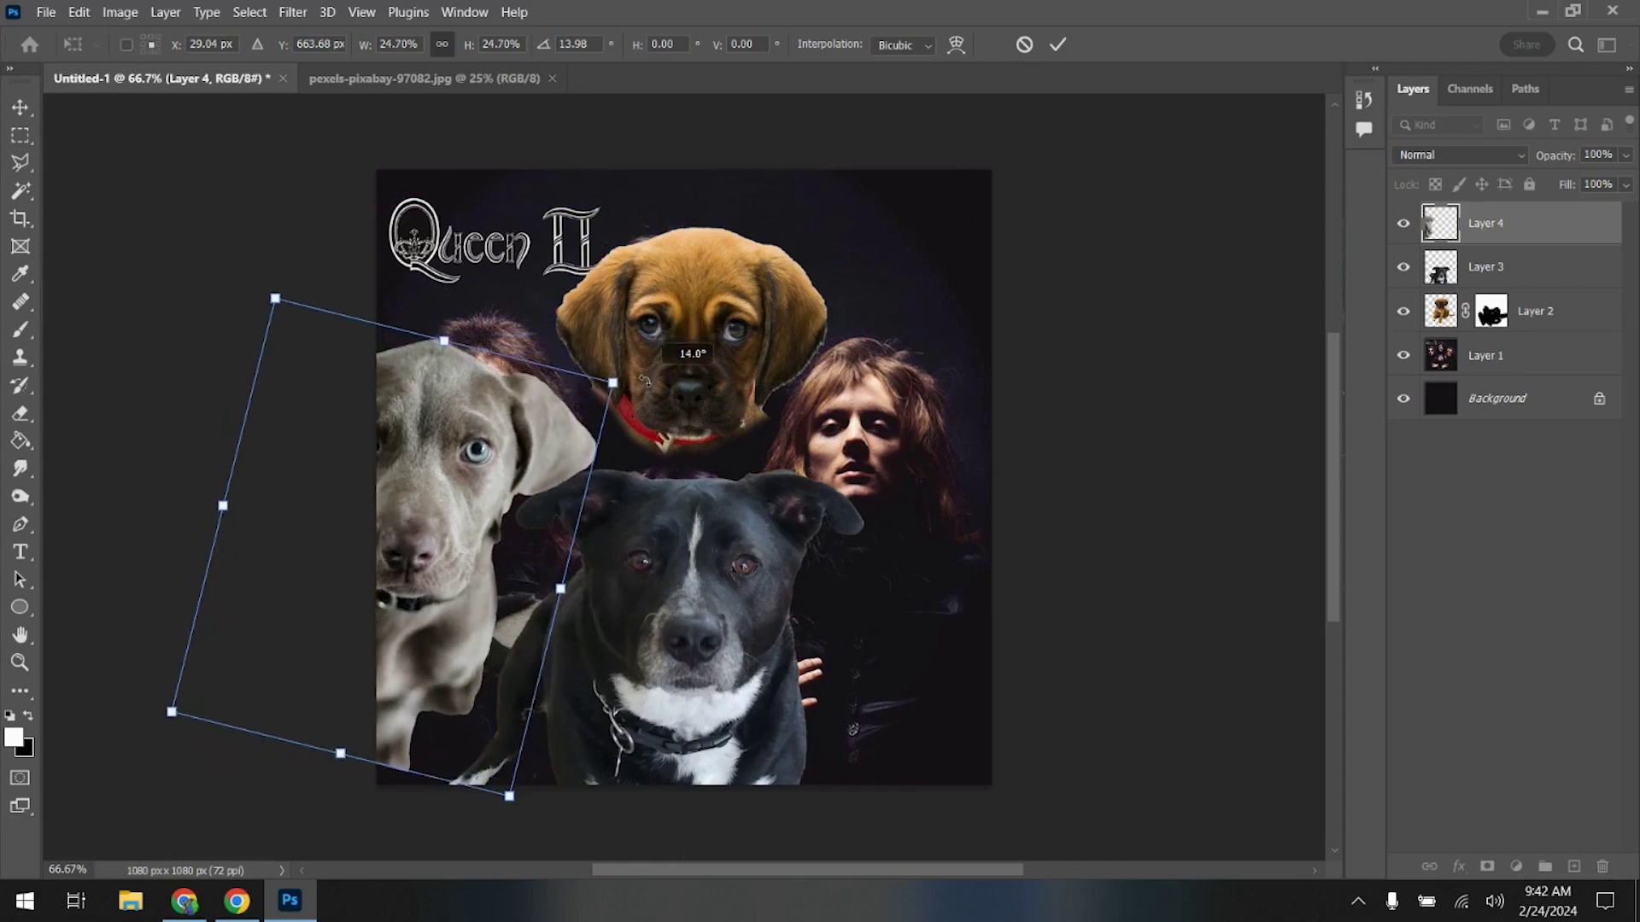
left_click_drag(489, 442, 564, 406)
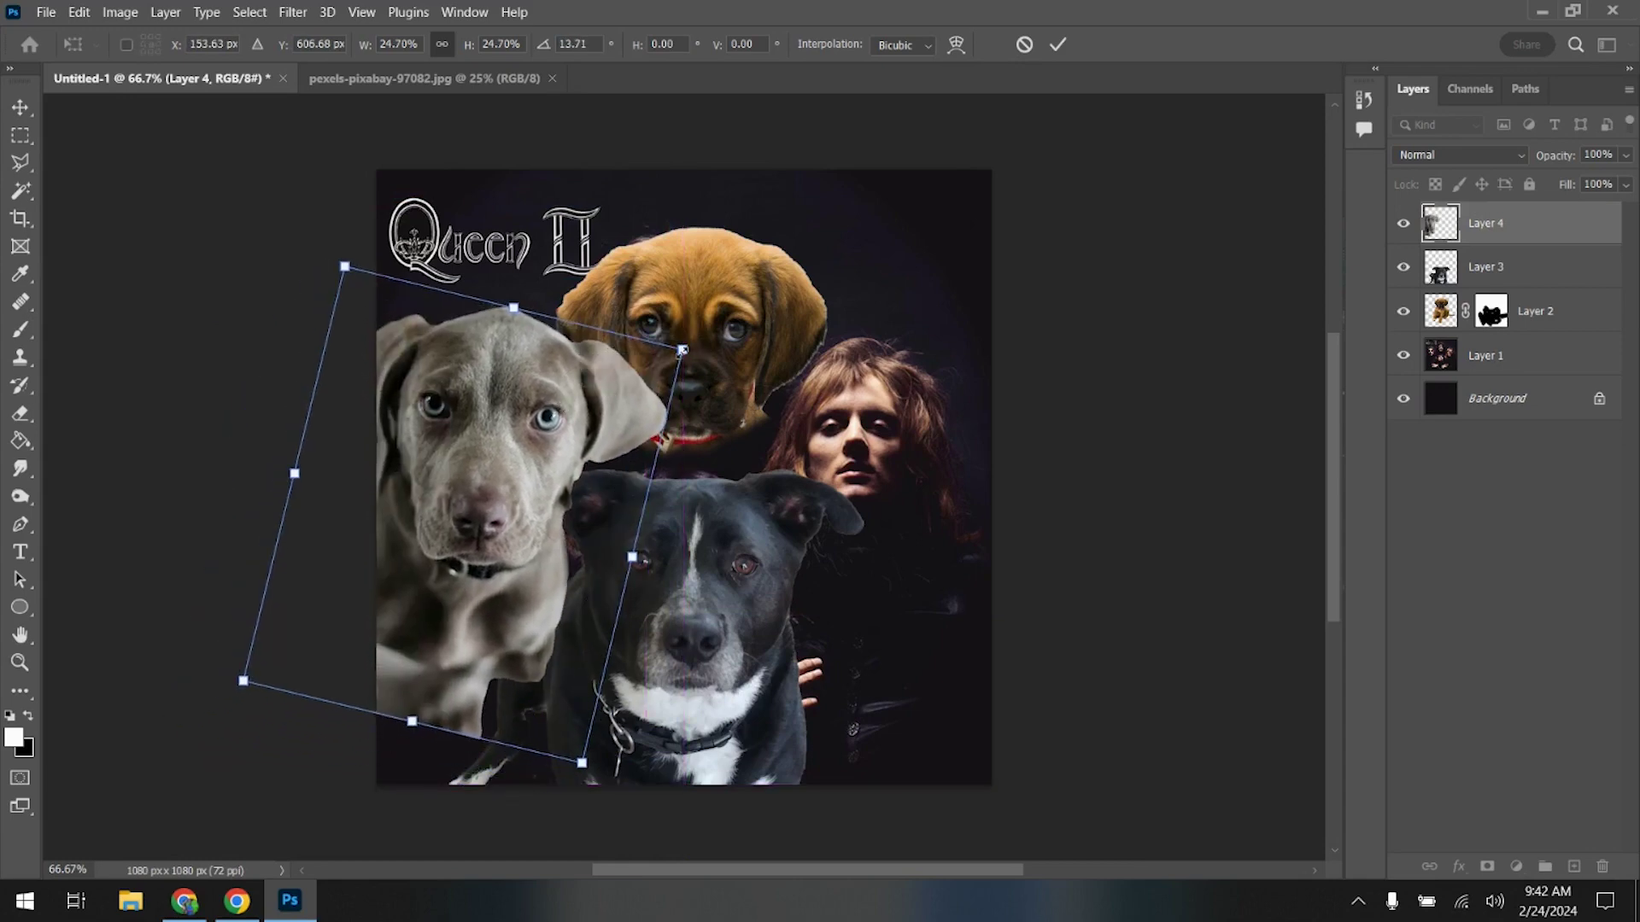
left_click_drag(688, 351, 634, 359)
left_click_drag(518, 424, 571, 372)
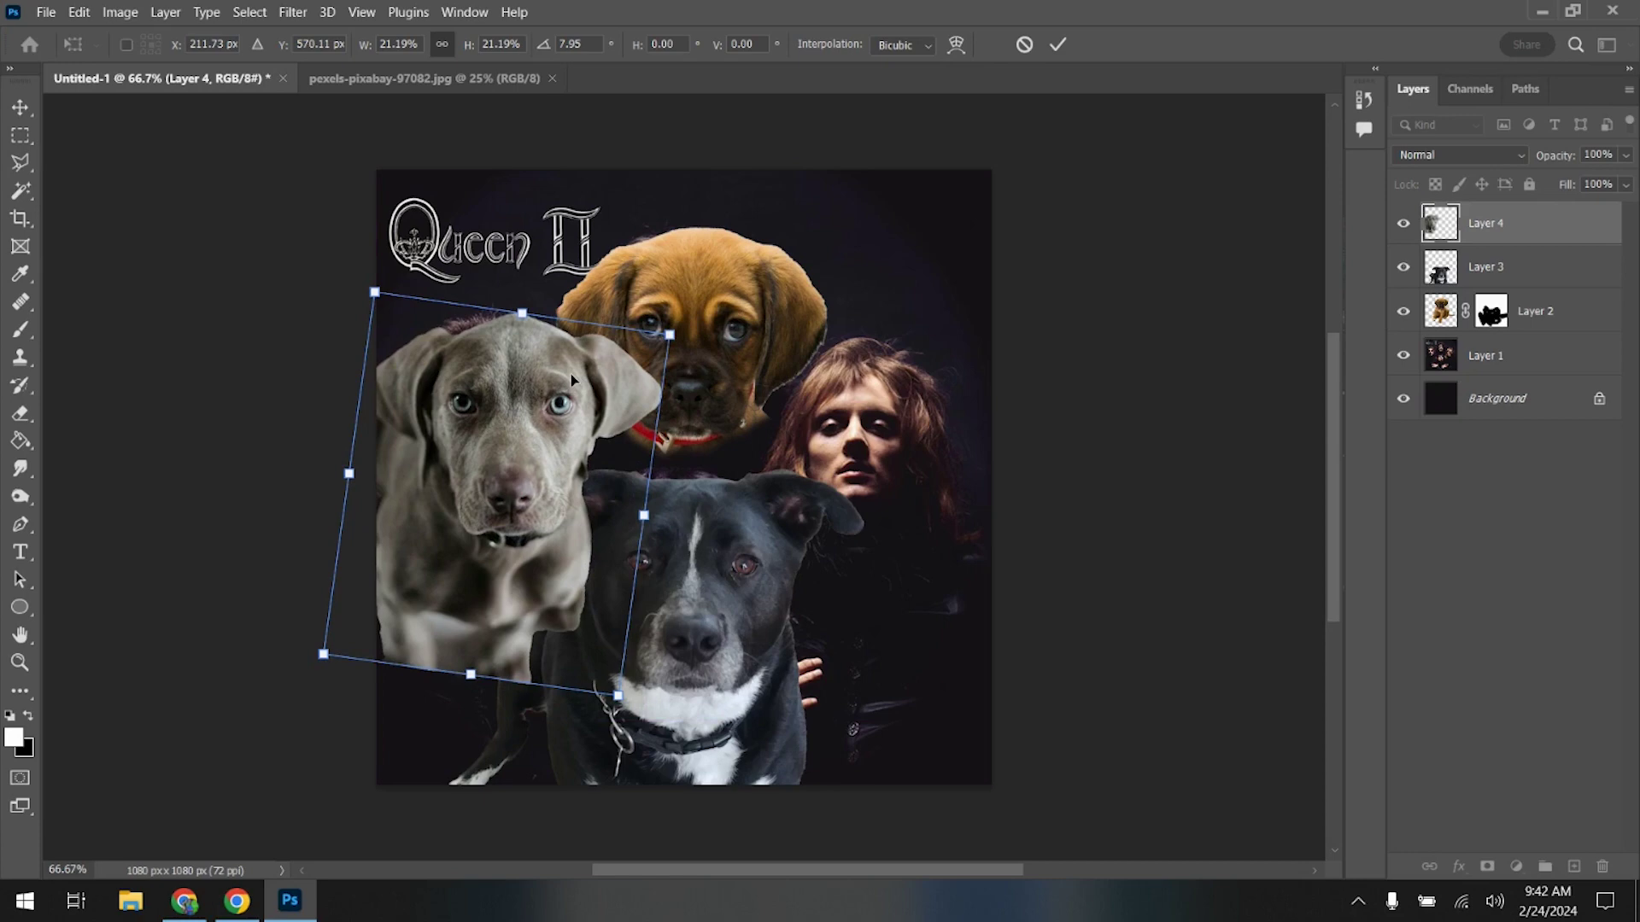
key("Return")
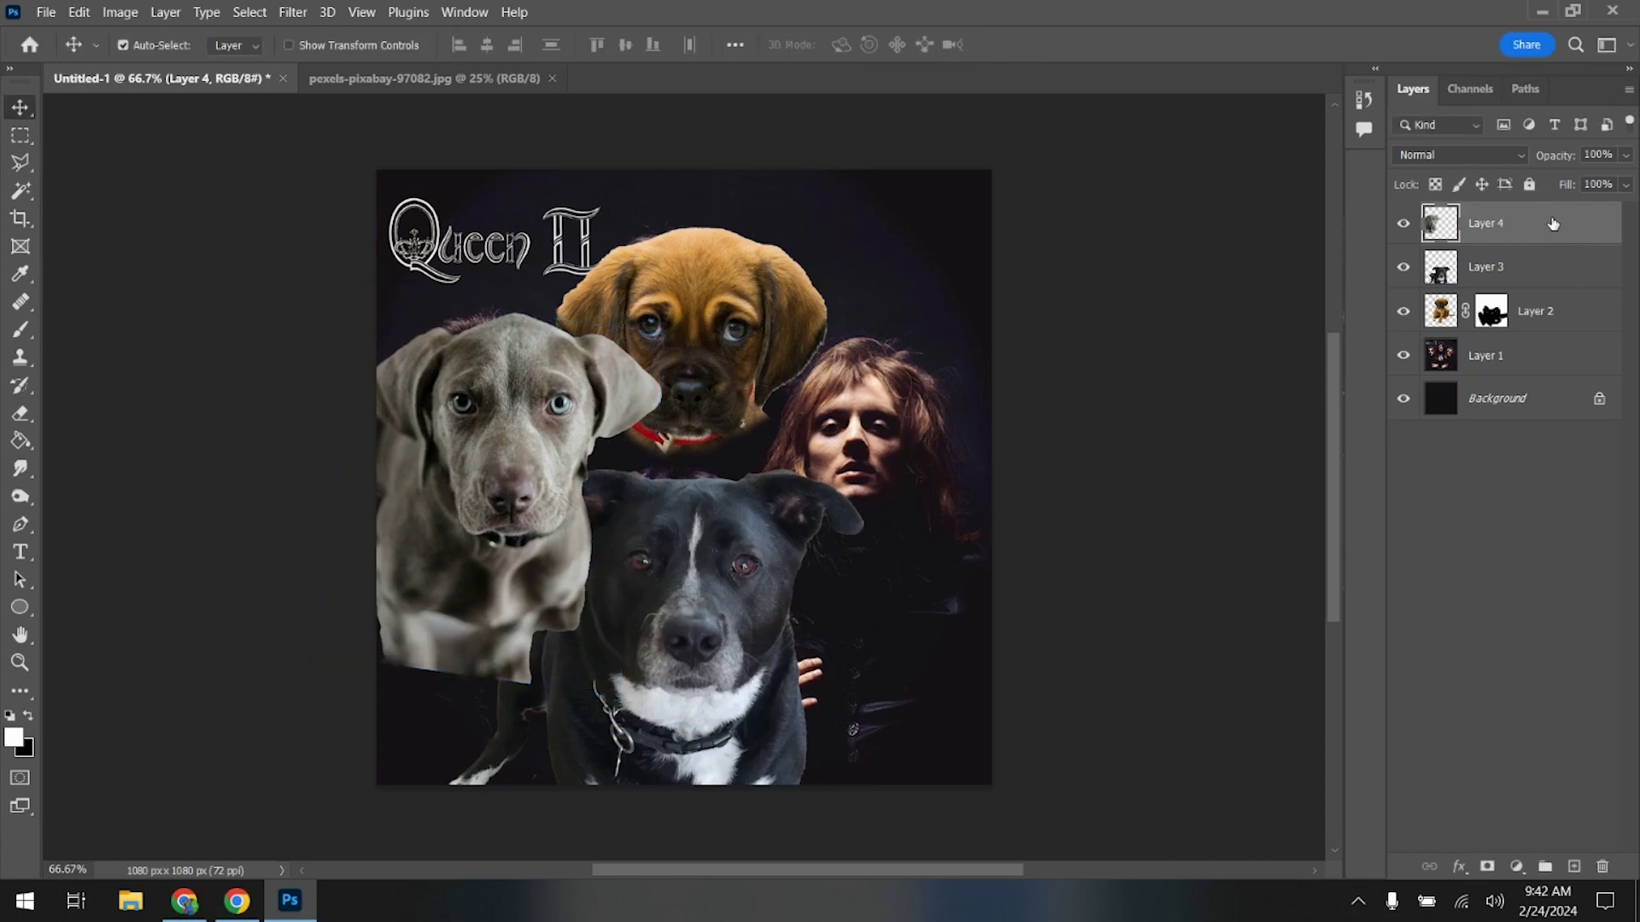
- Put Layer 4 beneath the black dog and mask out the grey puppy's hard left edge
left_click_drag(1553, 224, 1523, 288)
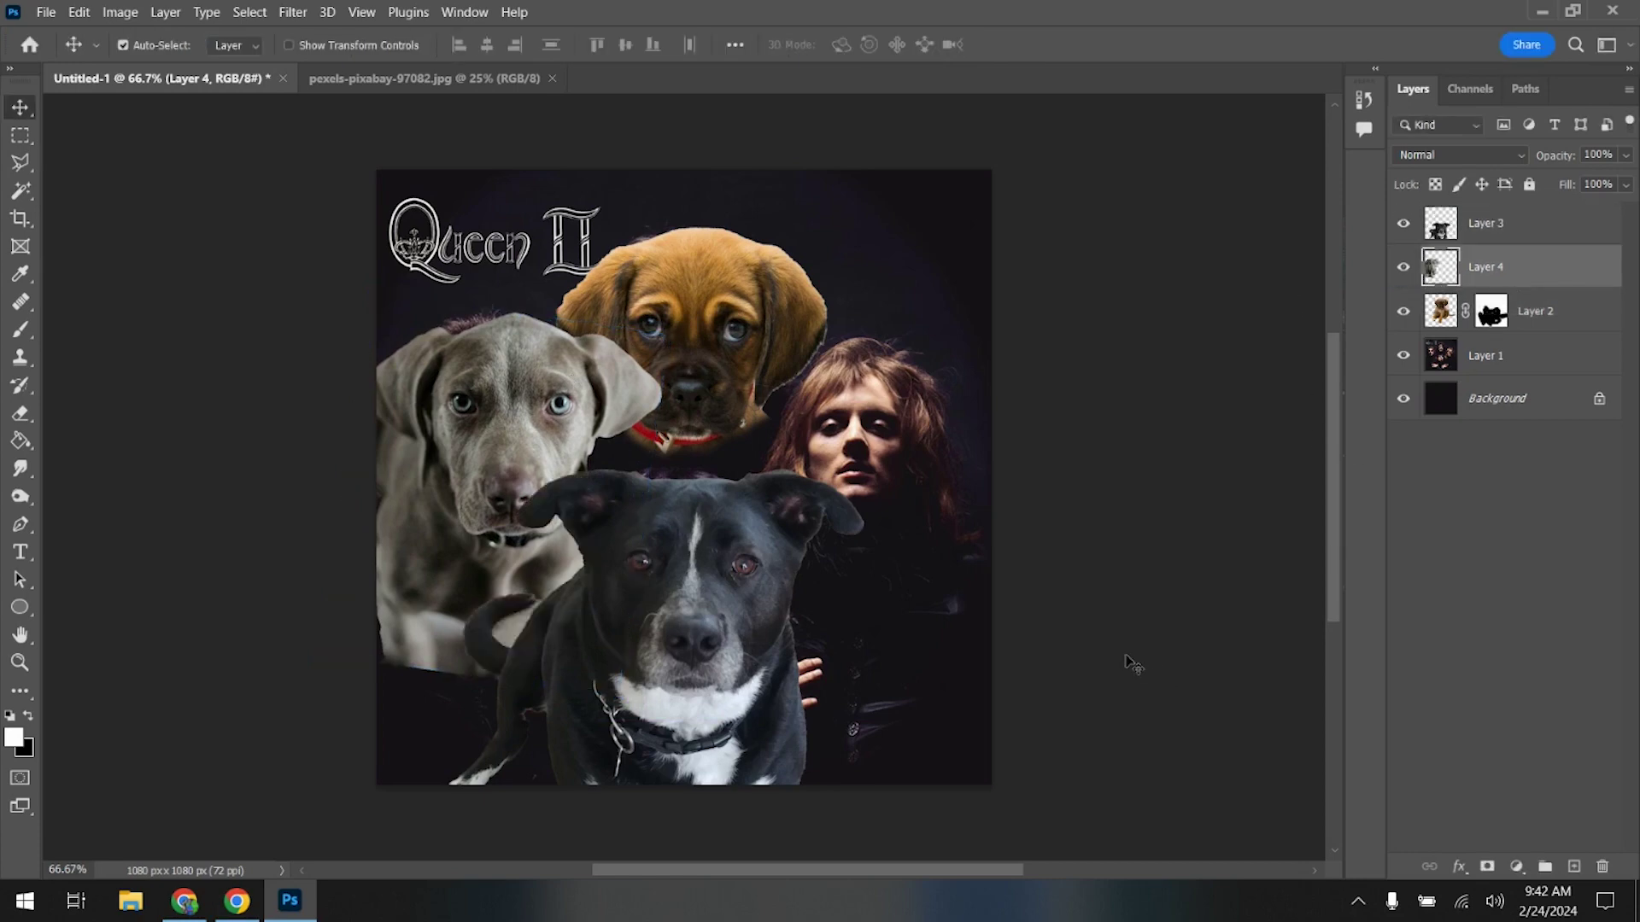
left_click(1486, 867)
left_click(19, 330)
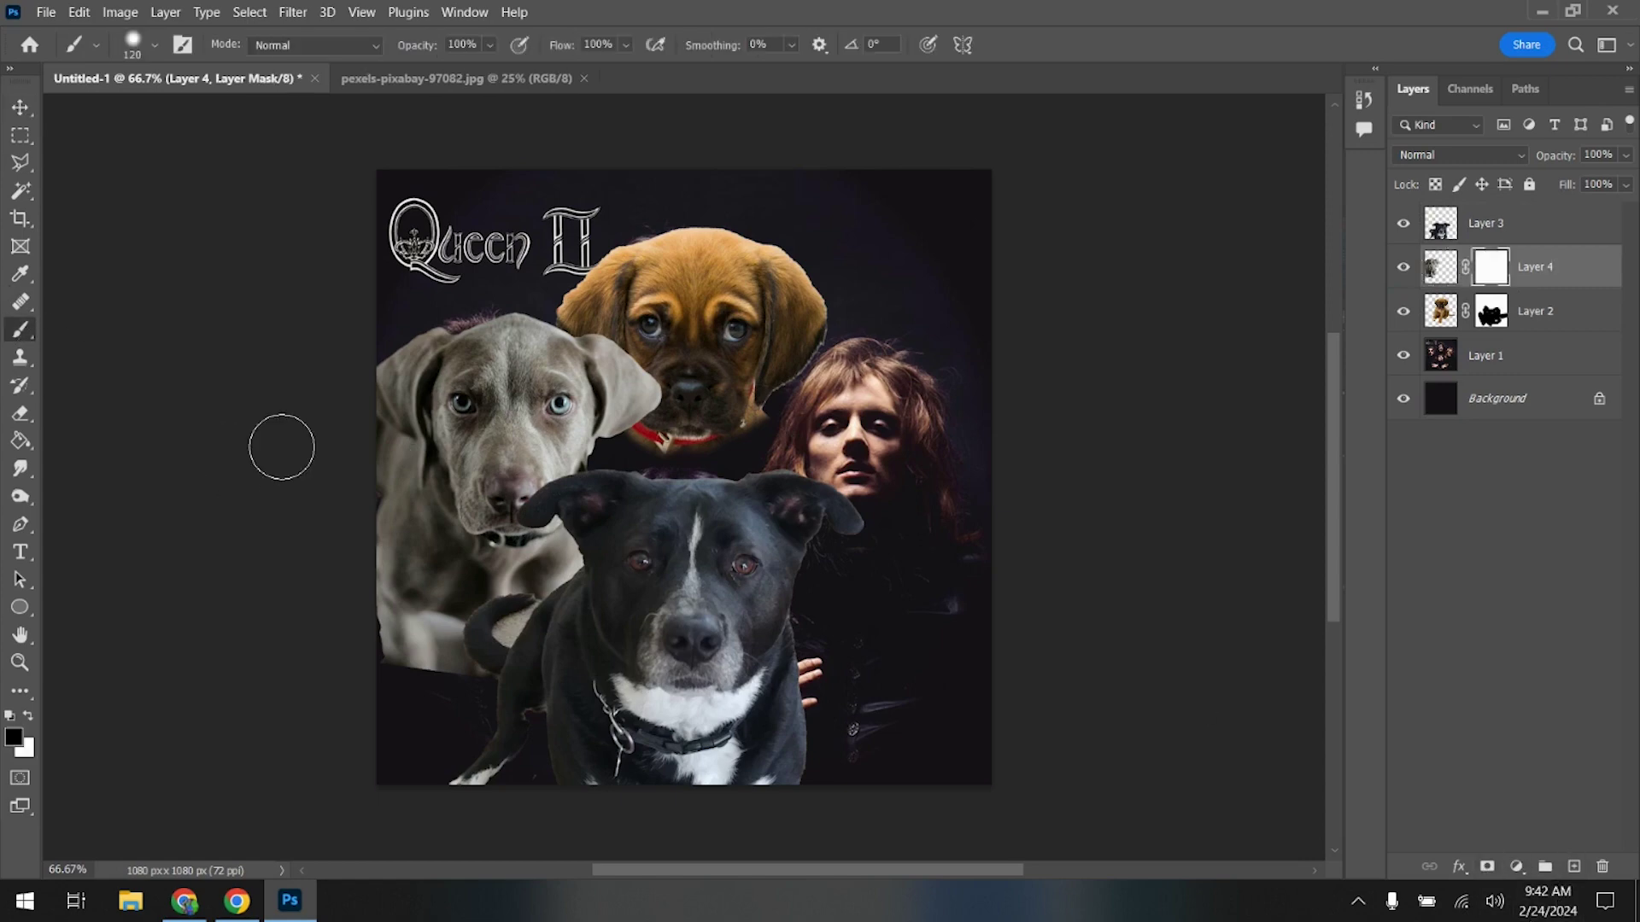
mouse_move(370, 485)
left_mouse_down()
mouse_move(388, 521)
mouse_move(426, 556)
mouse_move(406, 652)
mouse_move(367, 563)
mouse_move(428, 688)
mouse_move(482, 651)
mouse_move(423, 649)
mouse_move(566, 645)
mouse_move(470, 626)
mouse_move(541, 604)
mouse_move(586, 557)
mouse_move(516, 587)
mouse_move(461, 576)
left_mouse_up()
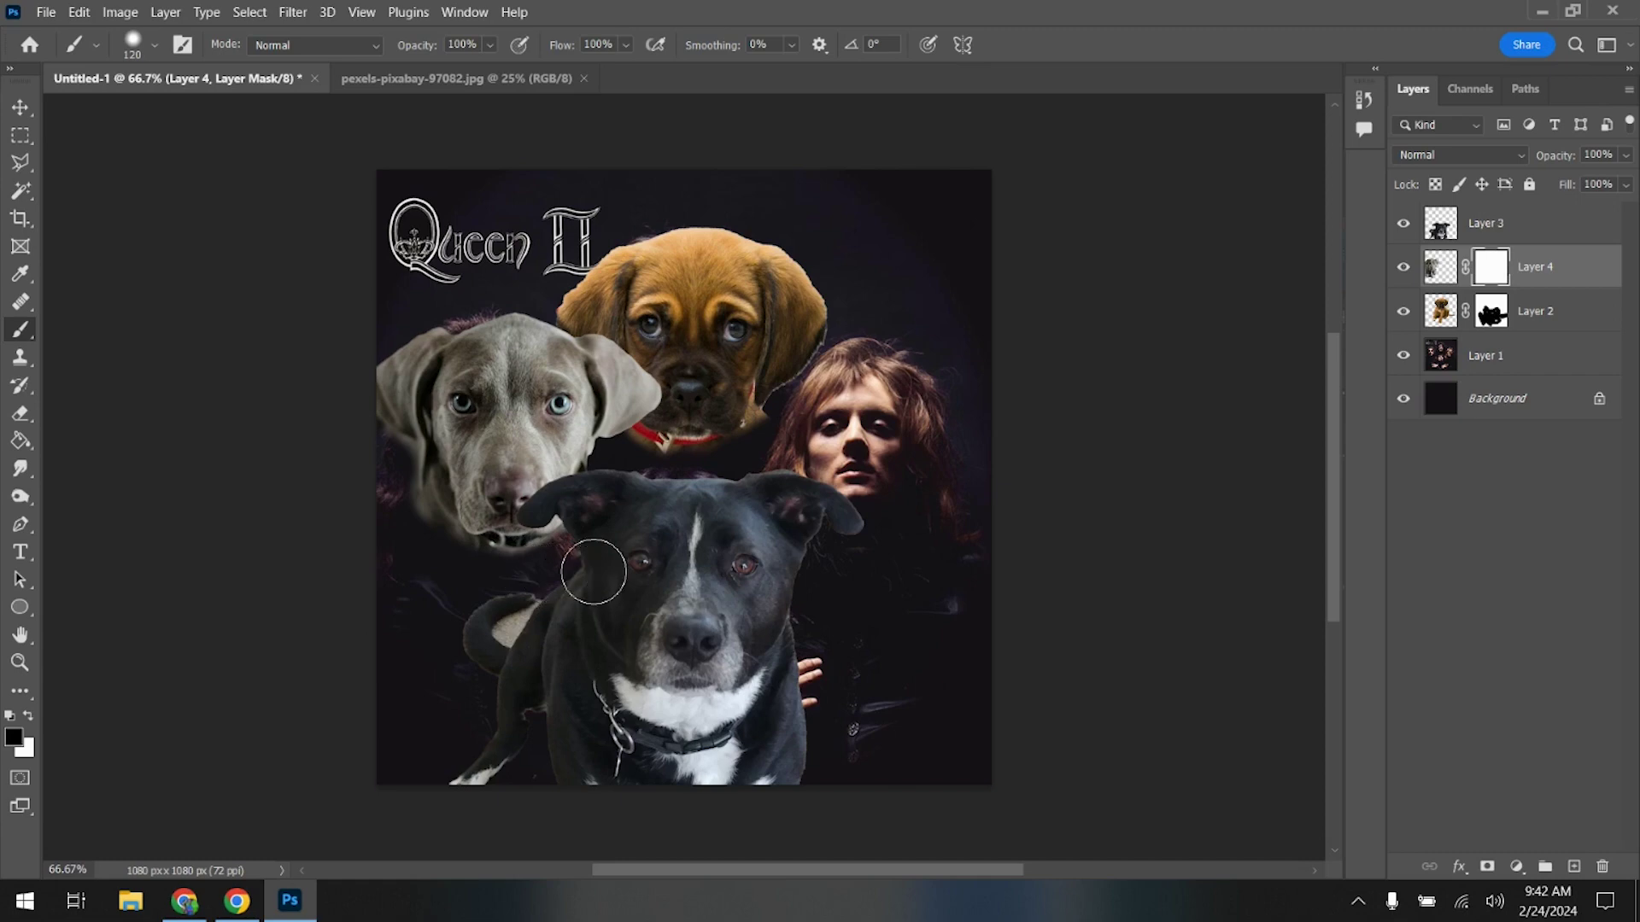
left_click(530, 72)
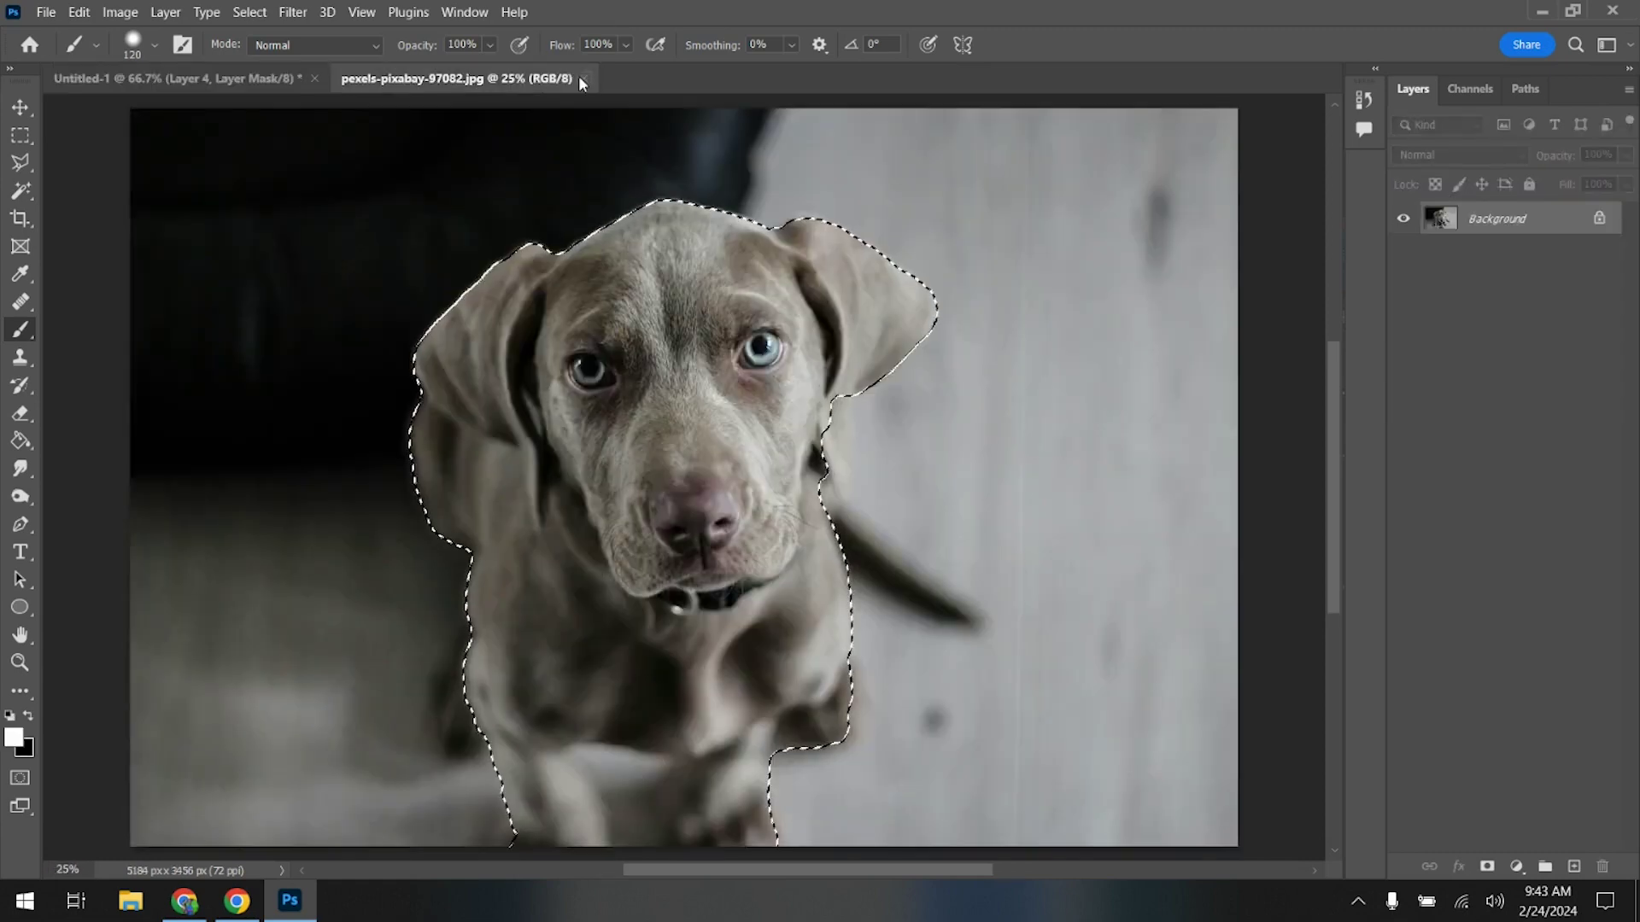
- Close the grey puppy photo, open pexels-spencer-gurley-films-1448055.jpg and crop it to the golden puppy
left_click(580, 77)
left_click(45, 12)
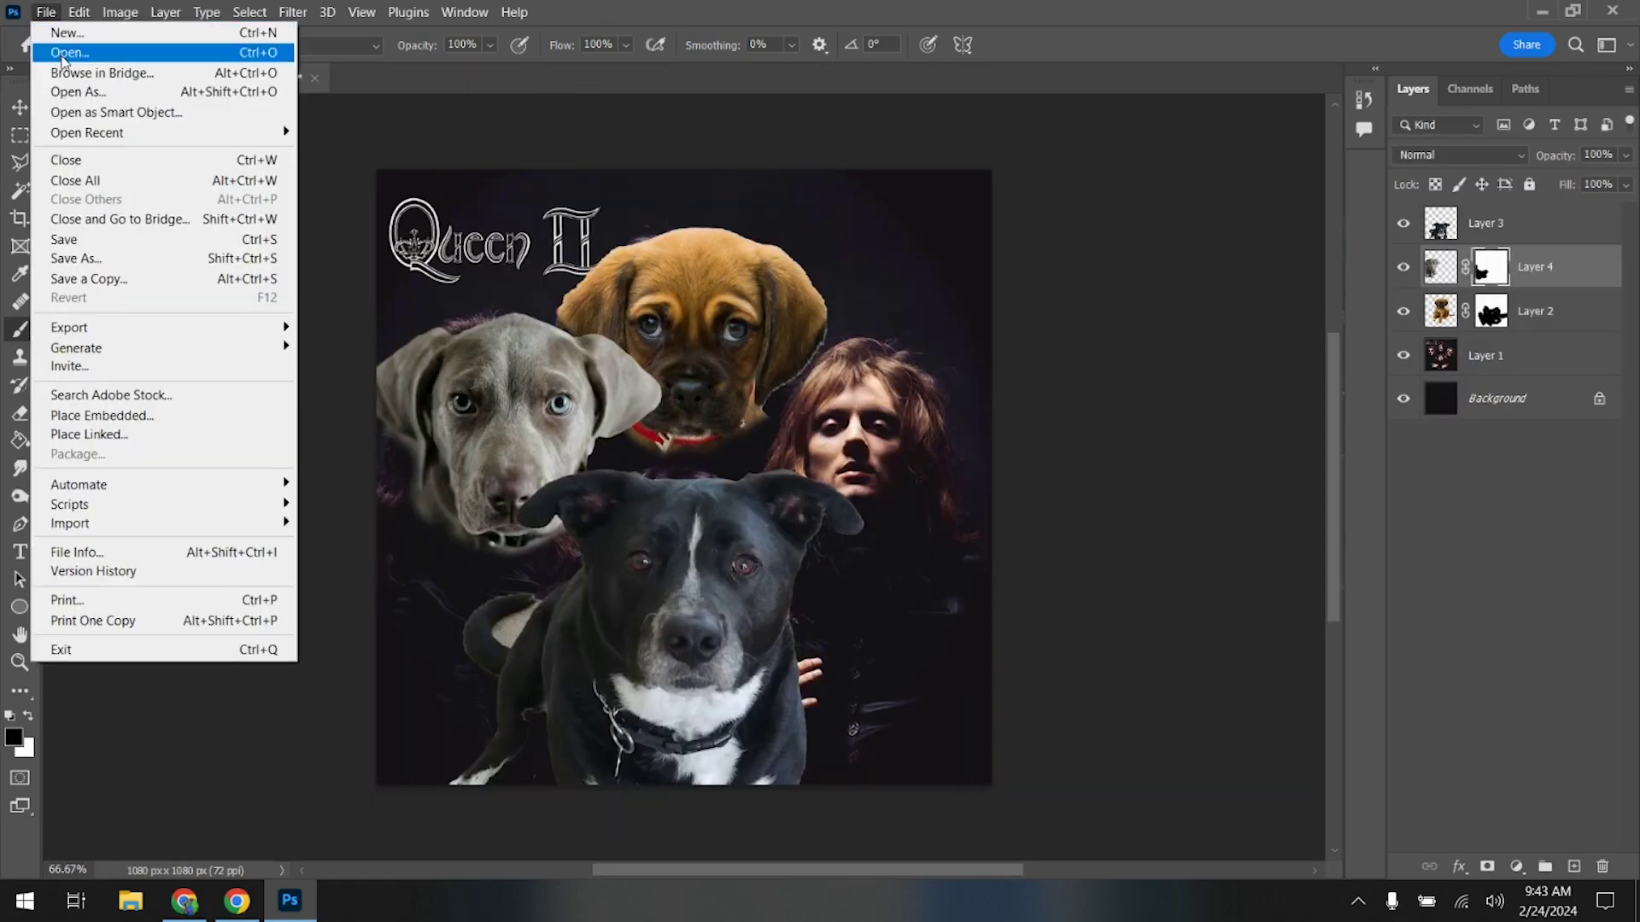
left_click(51, 48)
left_click(608, 205)
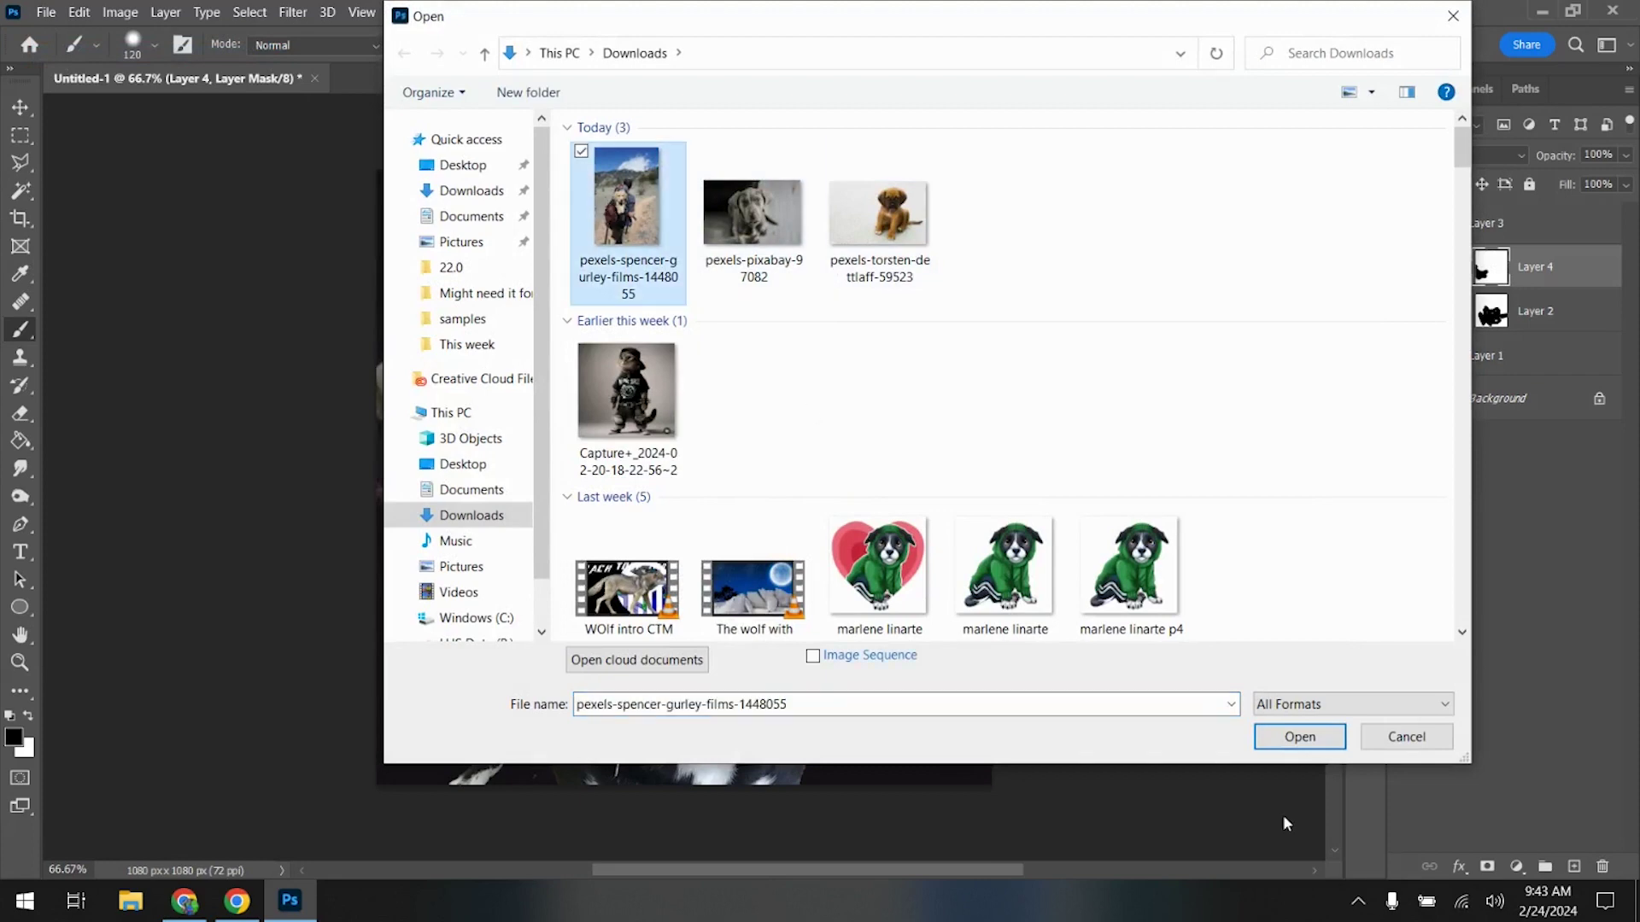
left_click(1299, 738)
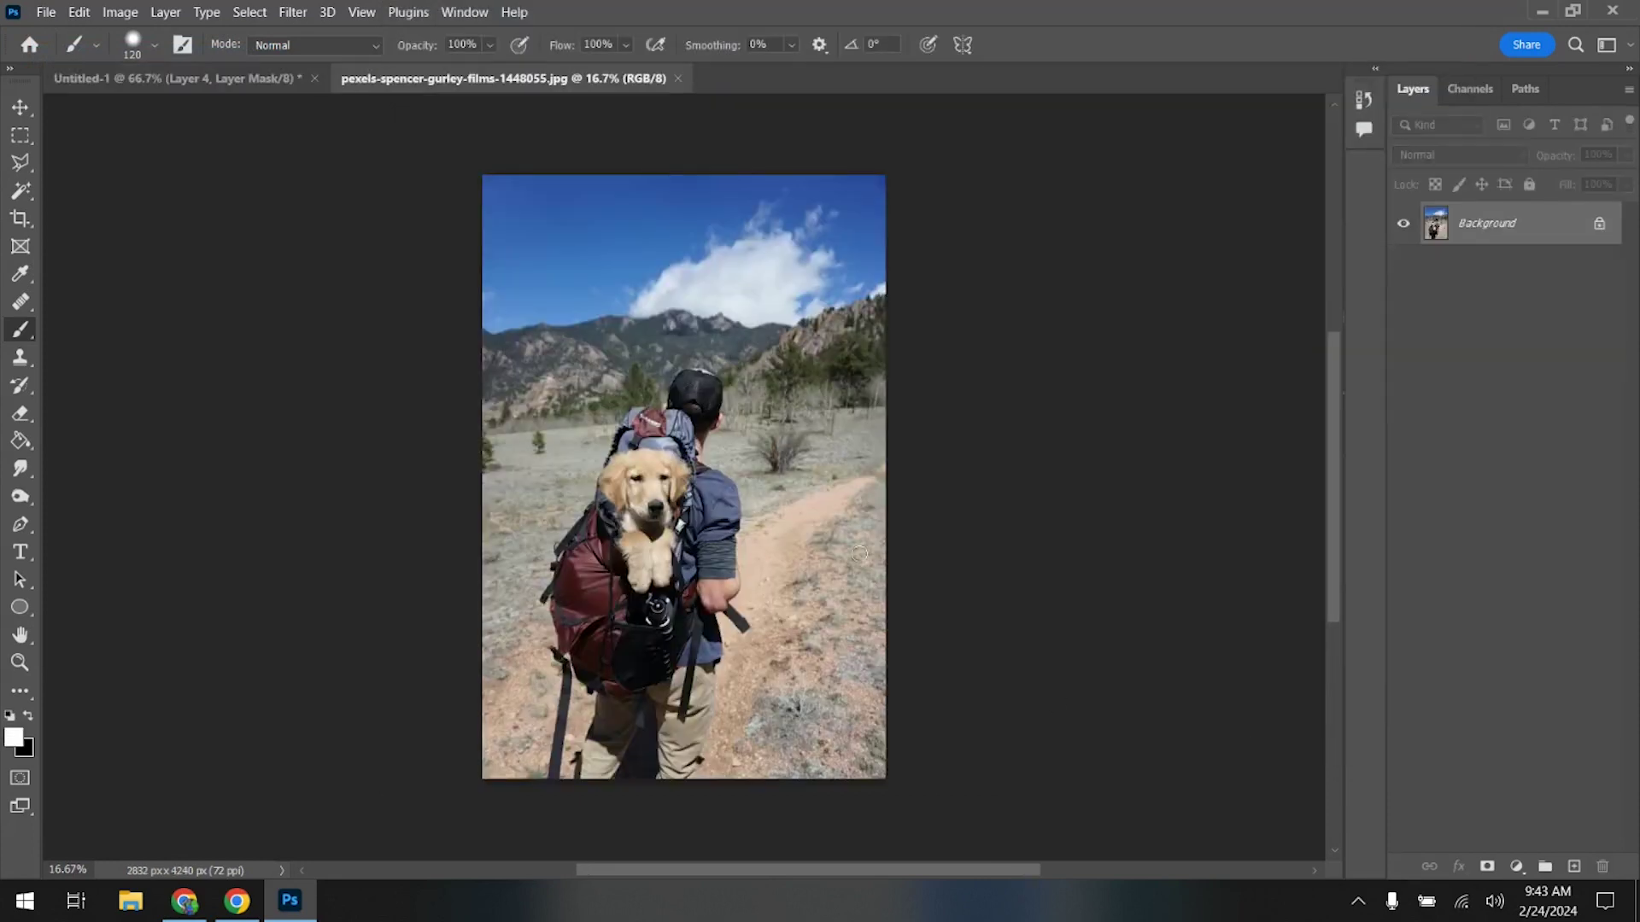
left_click(25, 141)
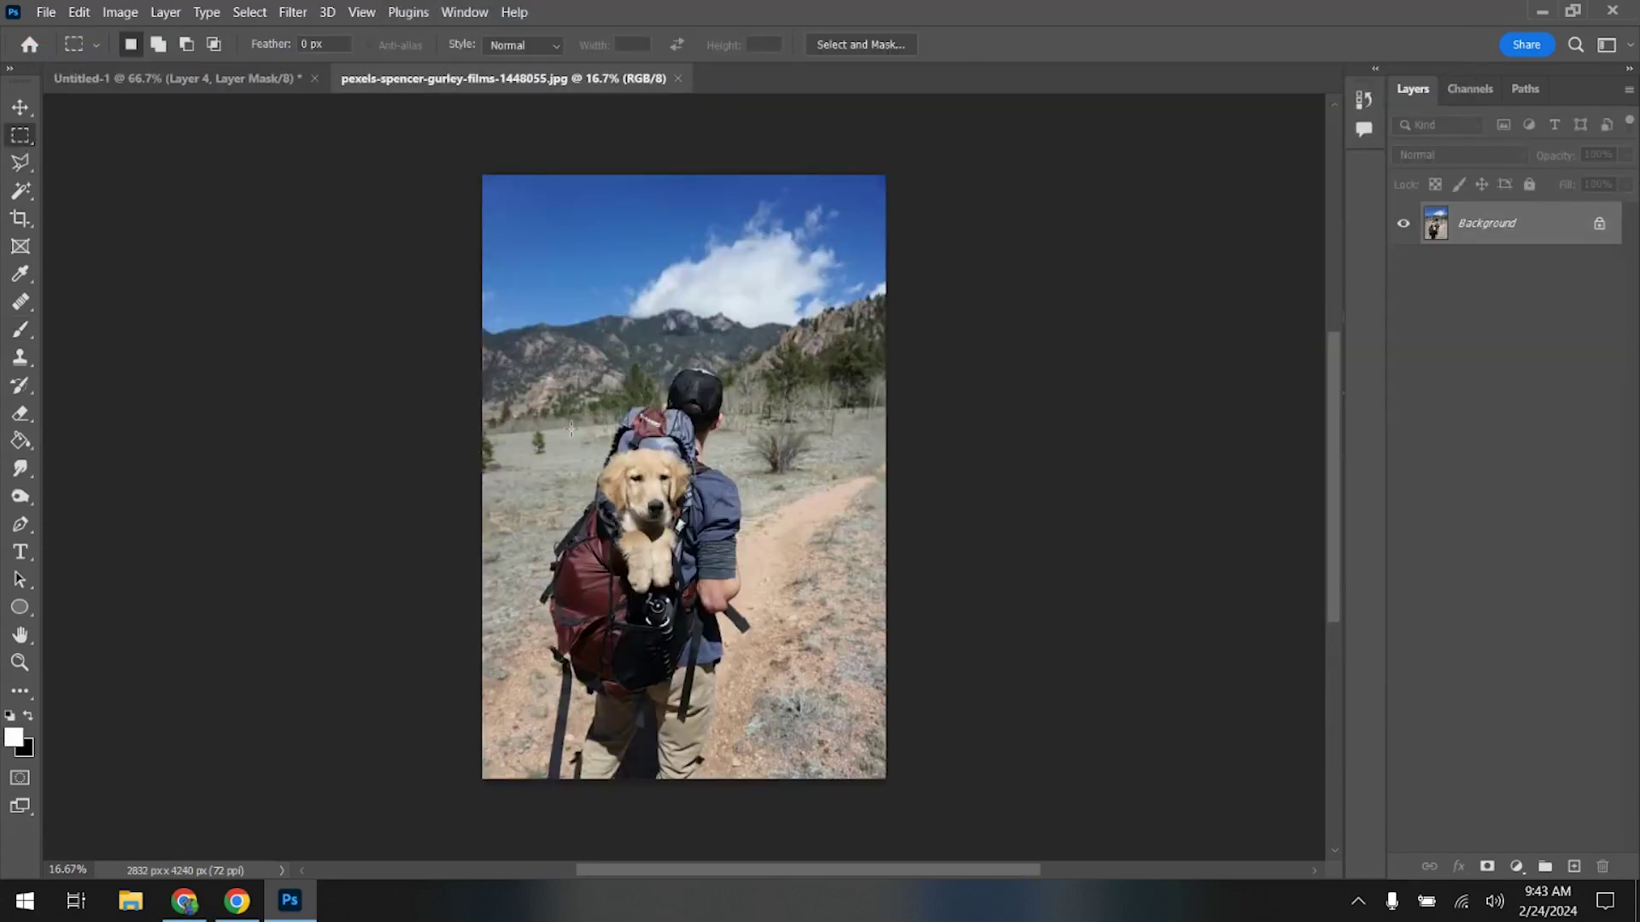
left_click_drag(582, 441, 714, 587)
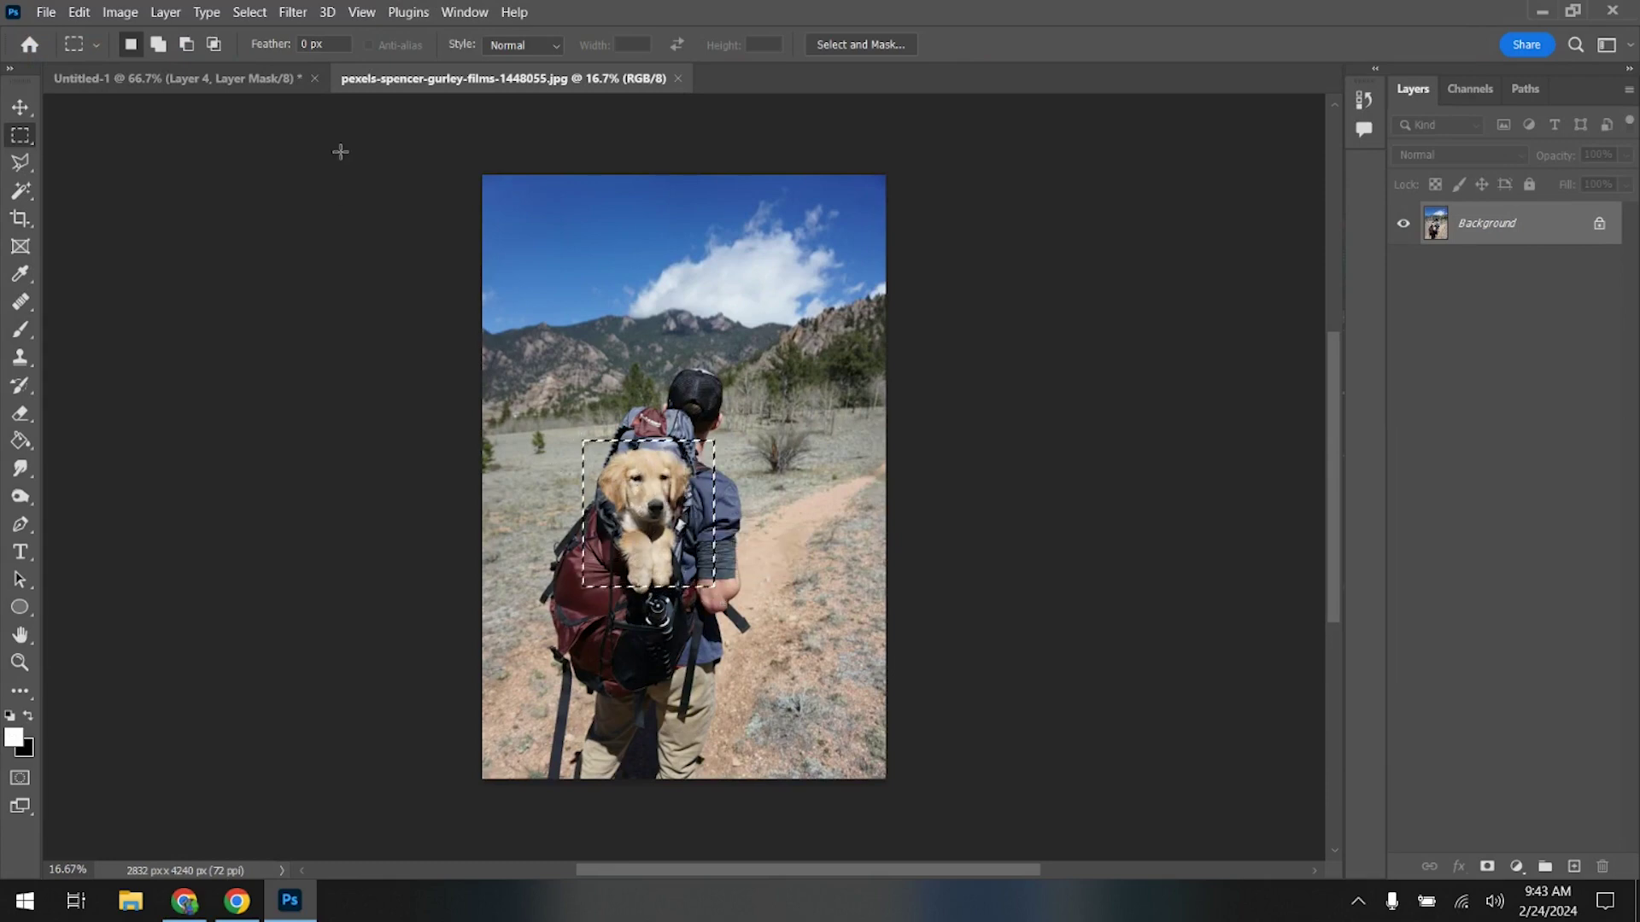
left_click(121, 12)
left_click(130, 221)
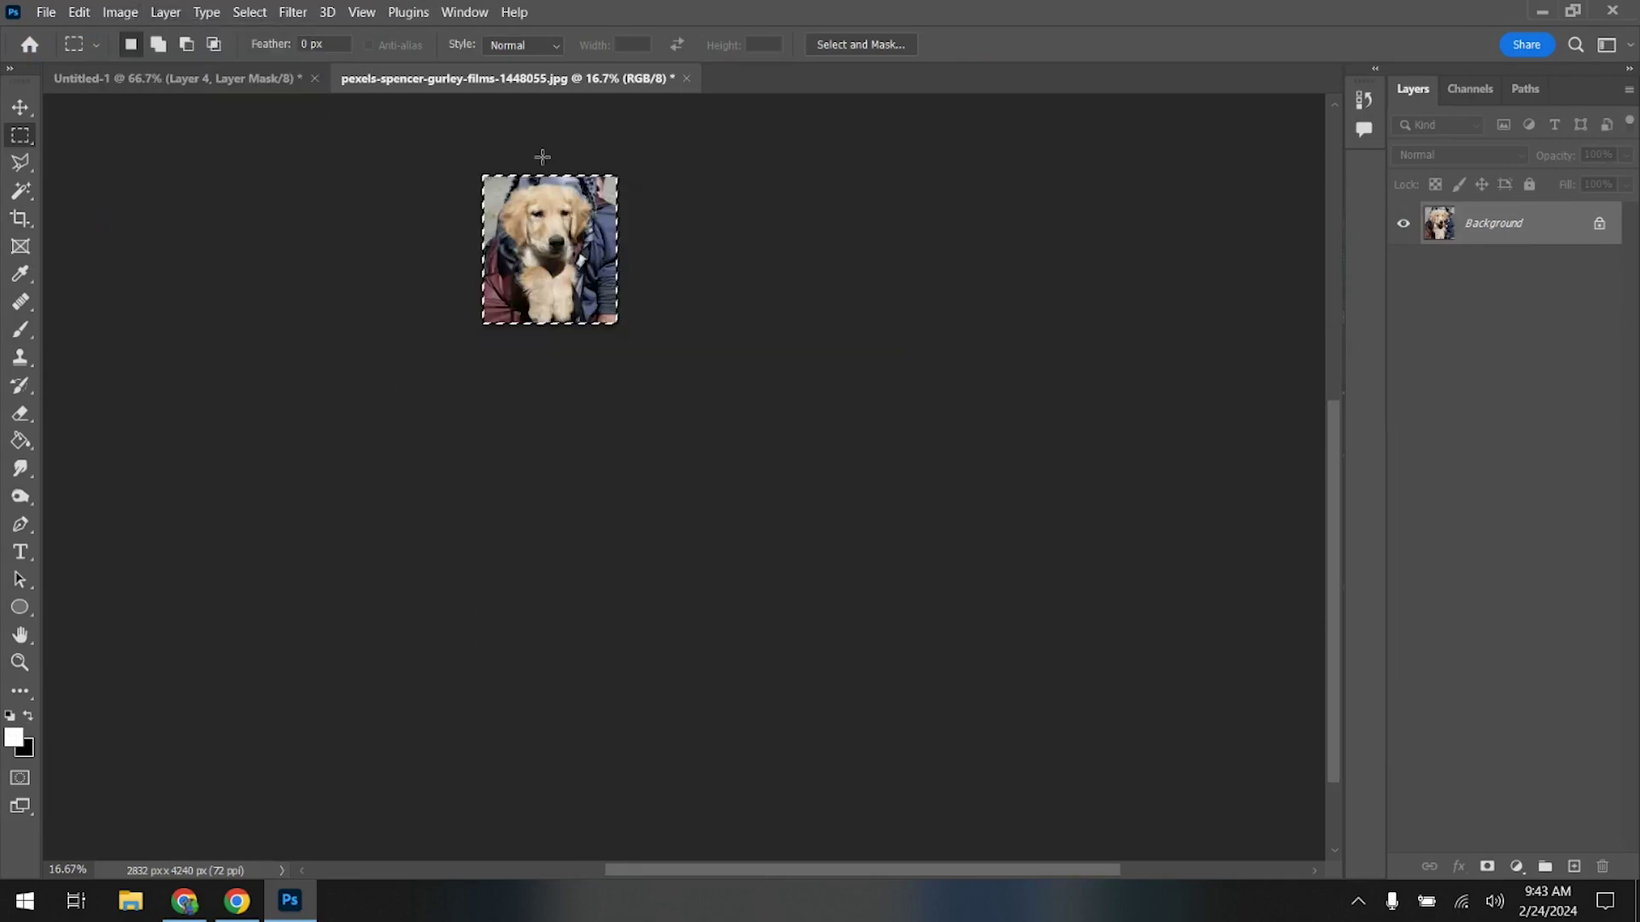
- Select the golden puppy with Select Subject and refine it with Quick Selection, subtracting the hood
scroll(542, 175, "up", 5)
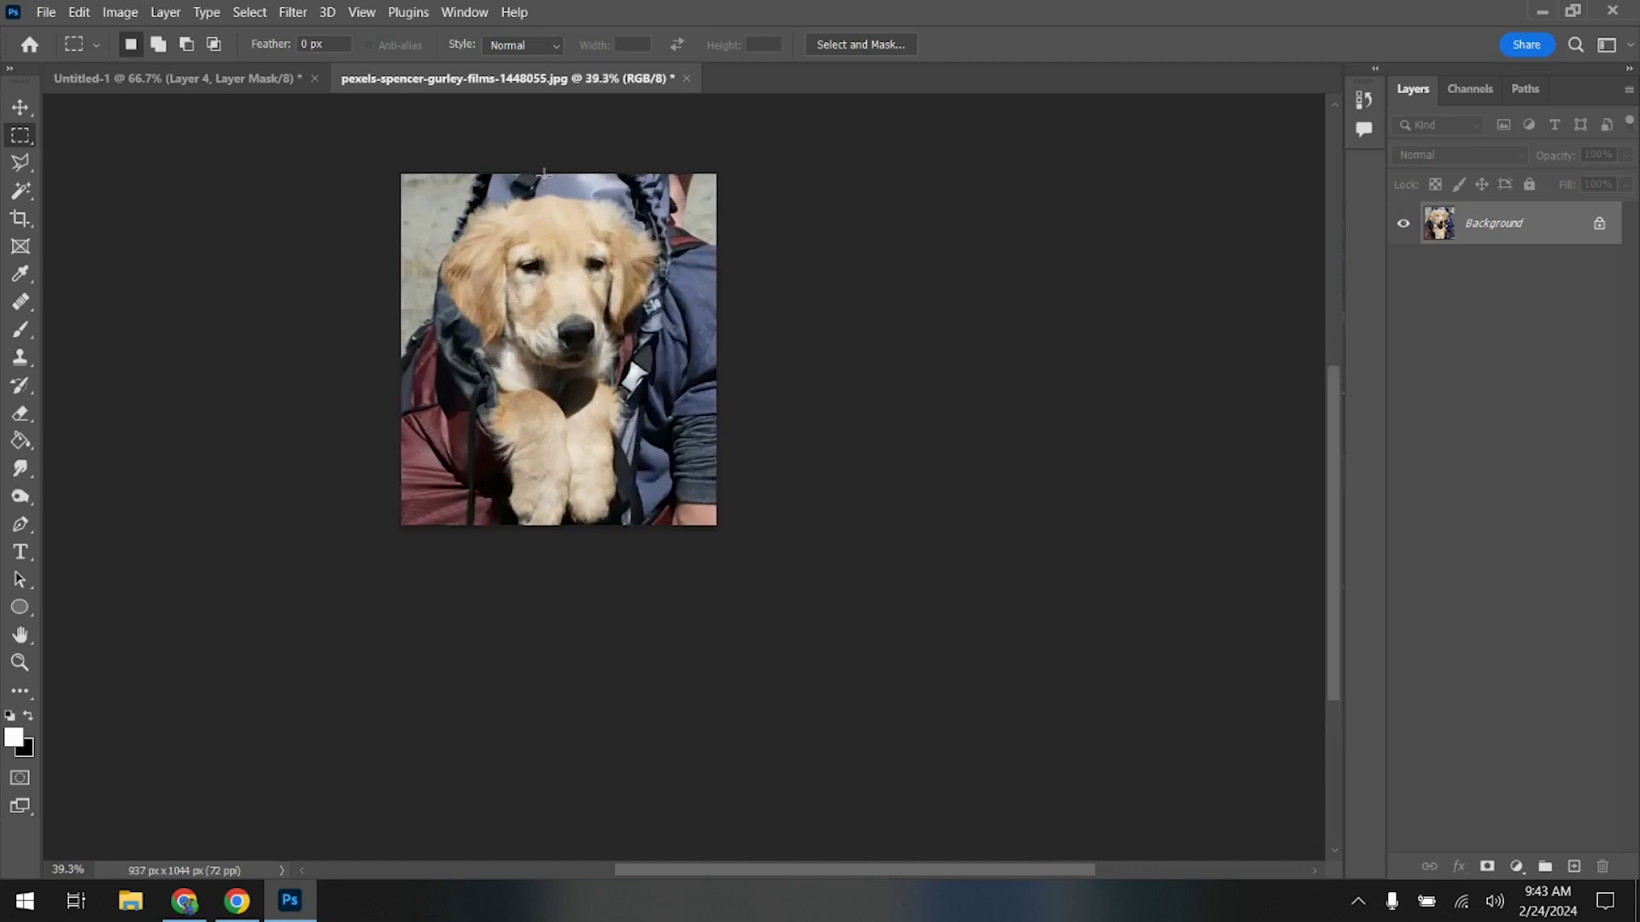
left_click(265, 12)
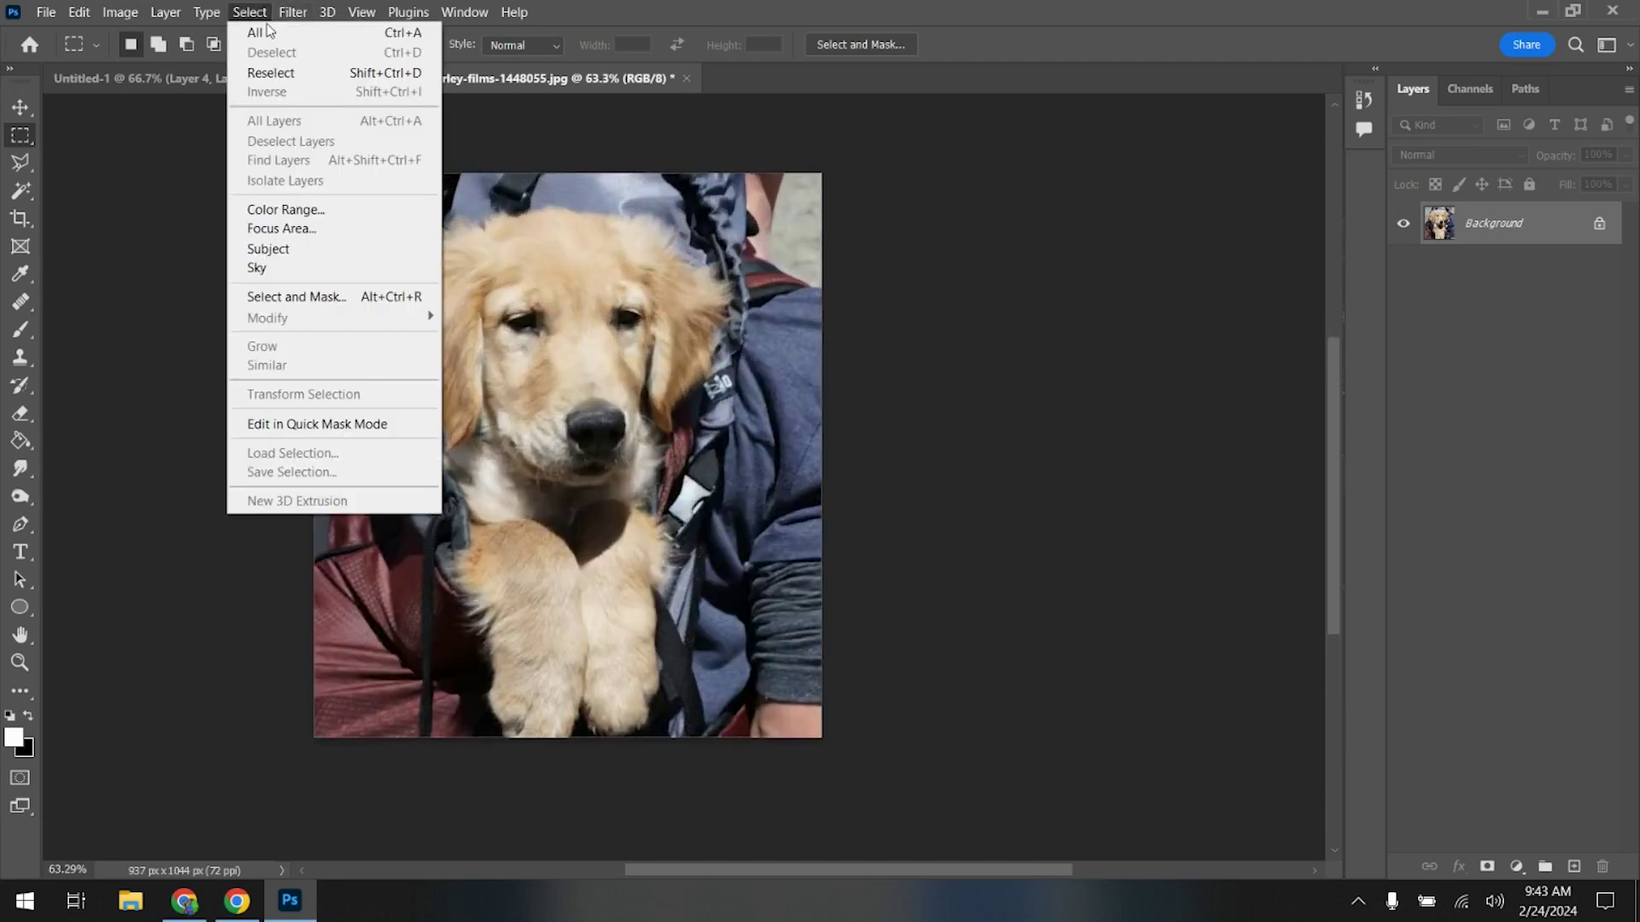
left_click(257, 248)
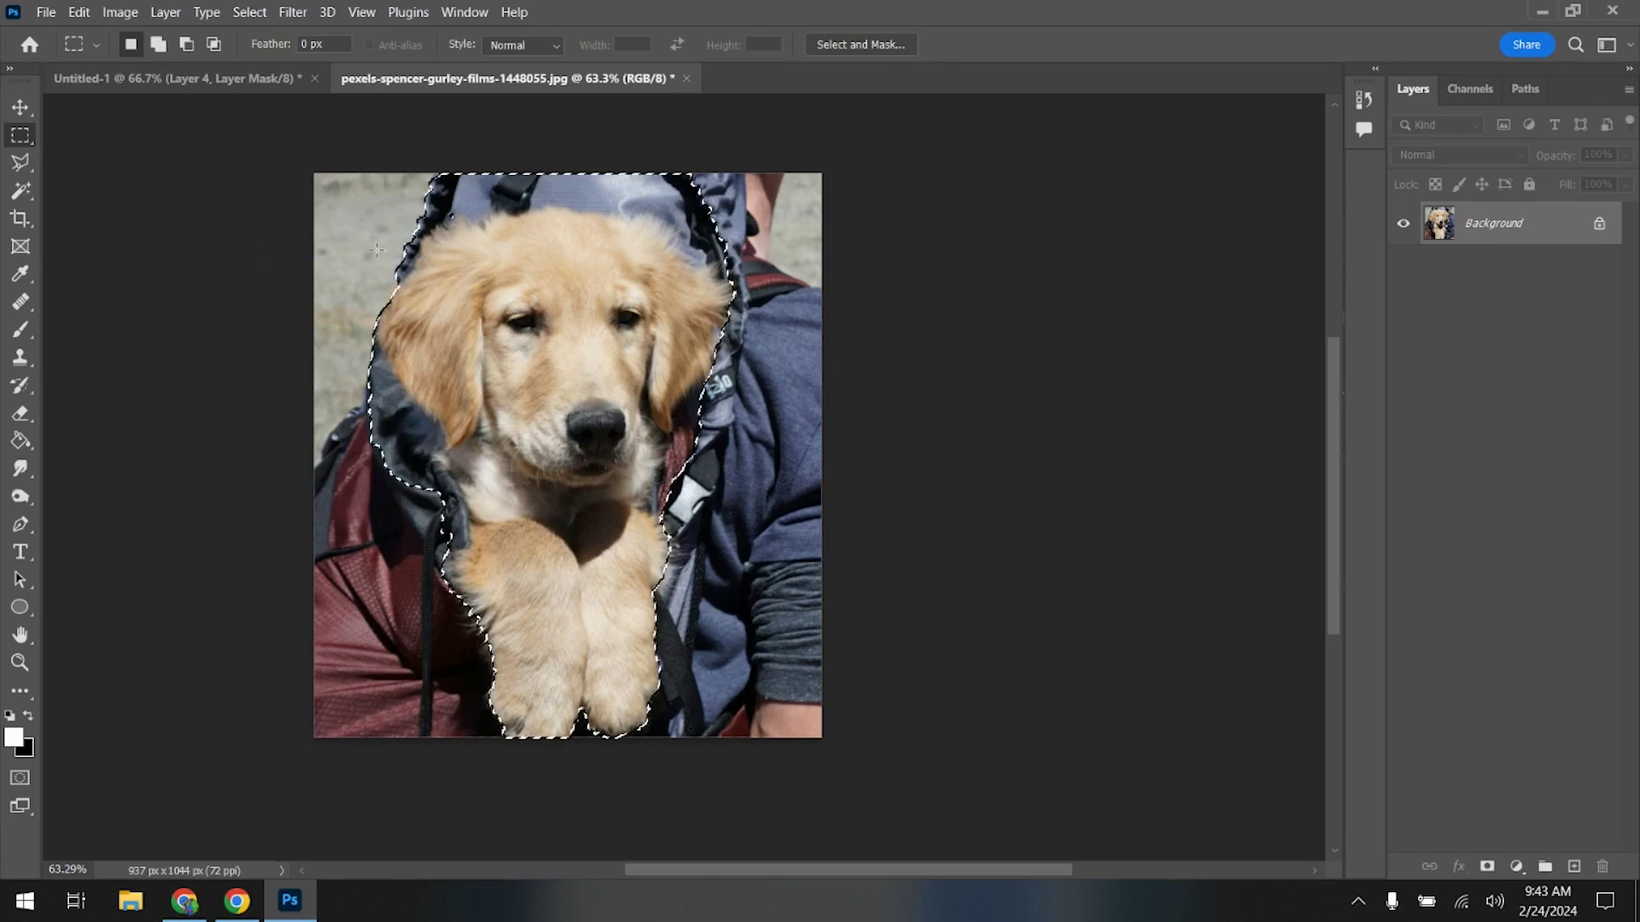
left_click(21, 190)
left_click(58, 219)
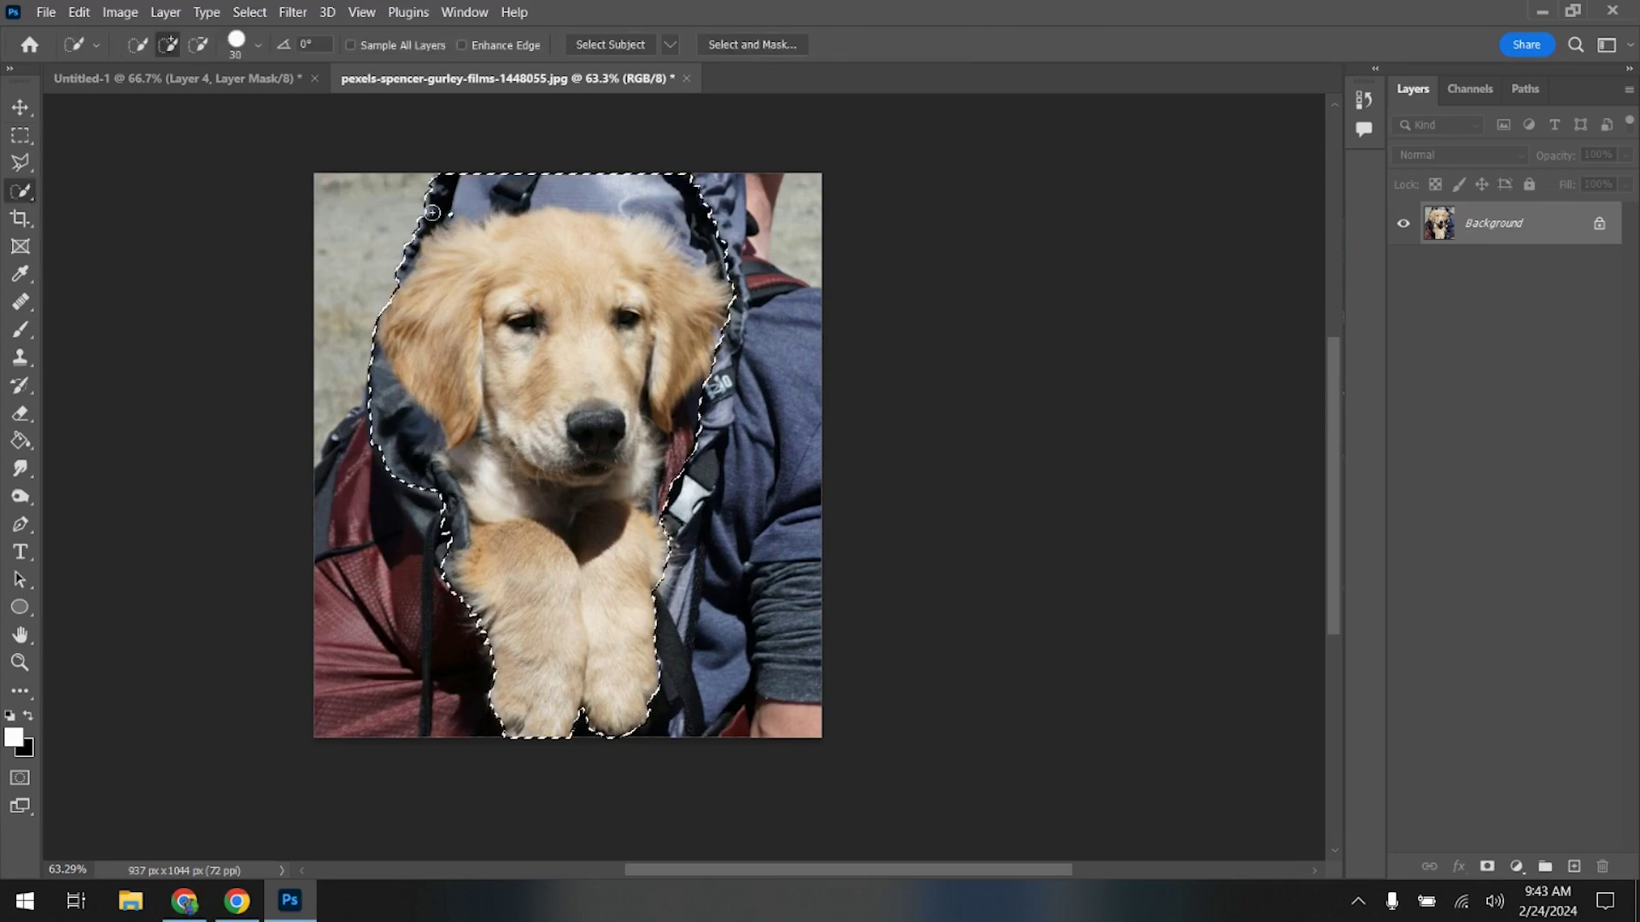
left_click_drag(407, 241, 437, 201)
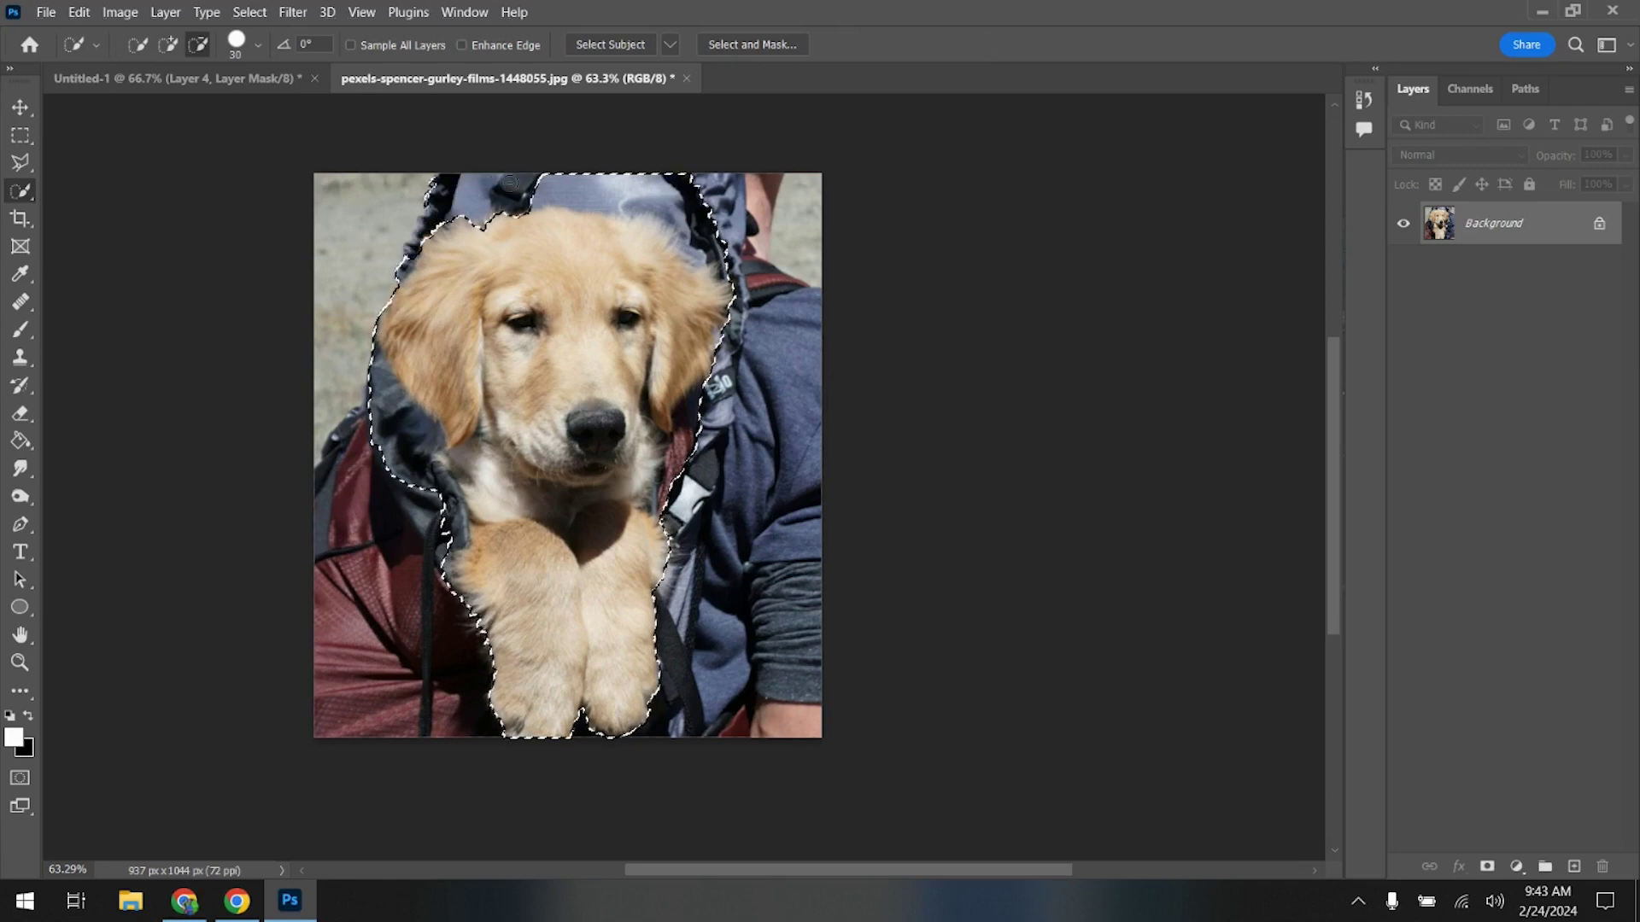
mouse_move(560, 164)
left_mouse_down()
mouse_move(539, 190)
mouse_move(632, 184)
left_mouse_up()
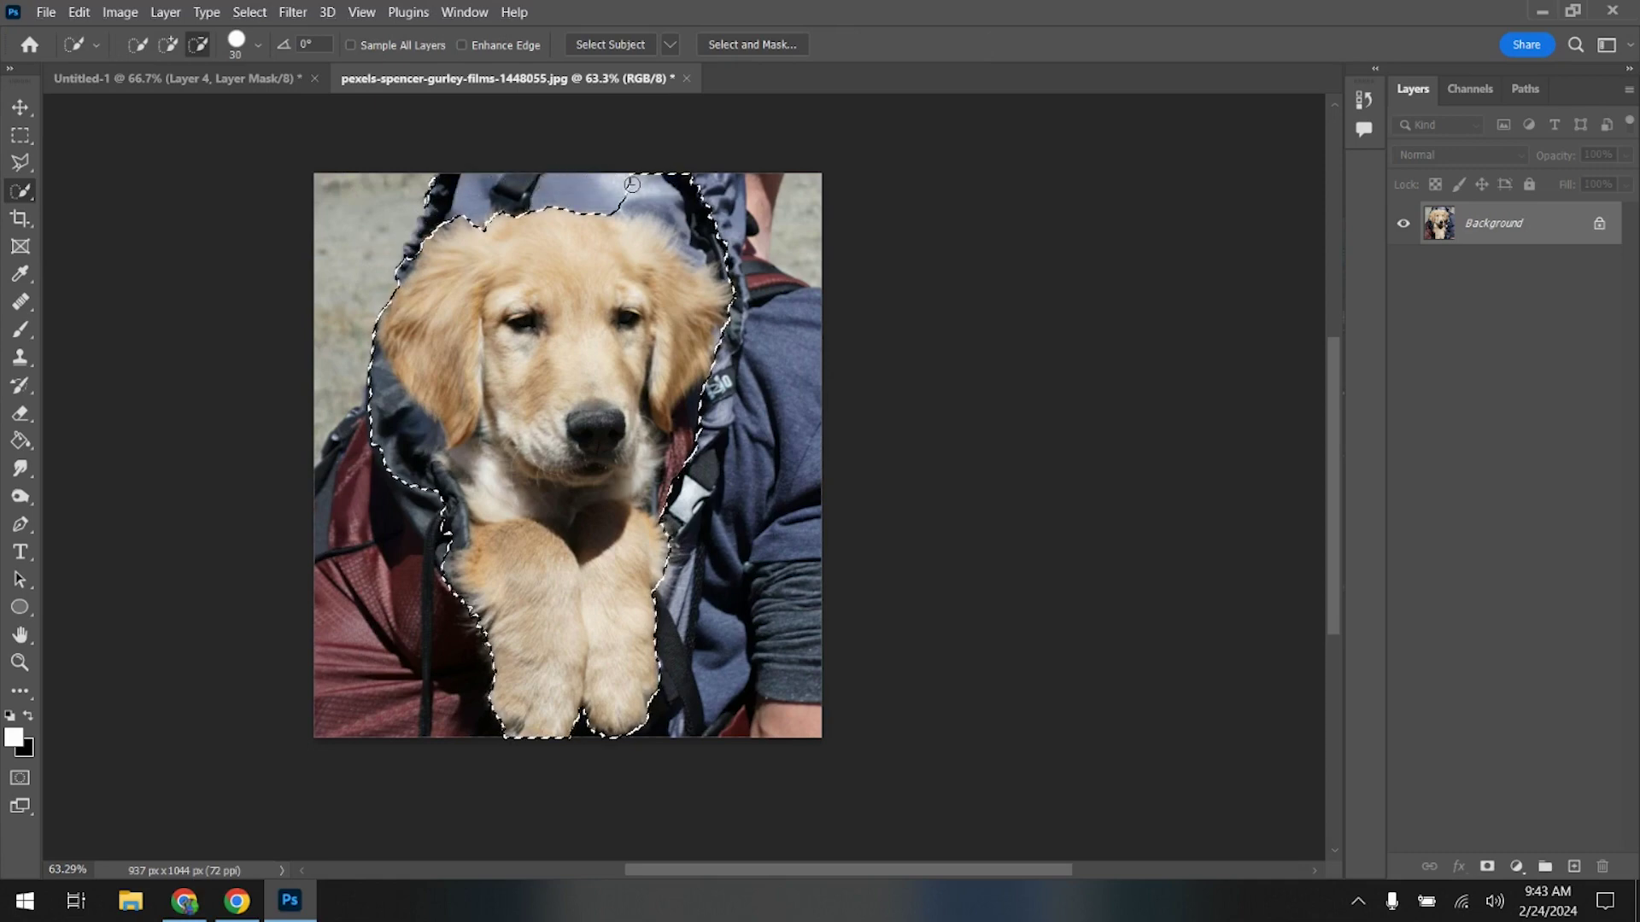
left_click_drag(704, 231, 688, 238)
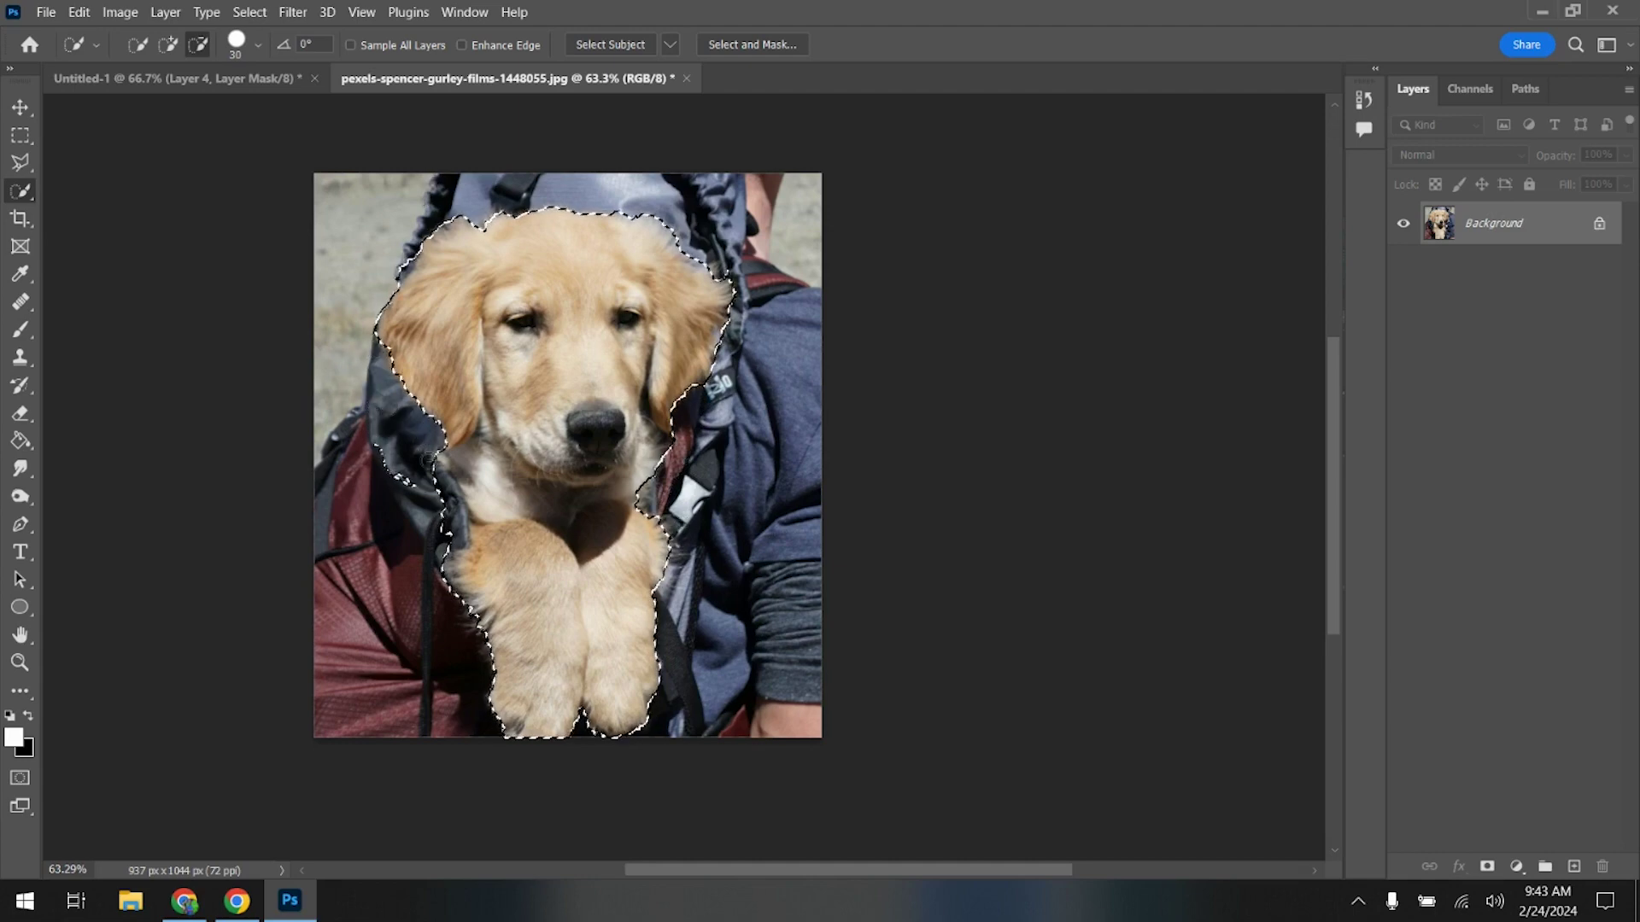
left_click_drag(444, 497, 440, 551)
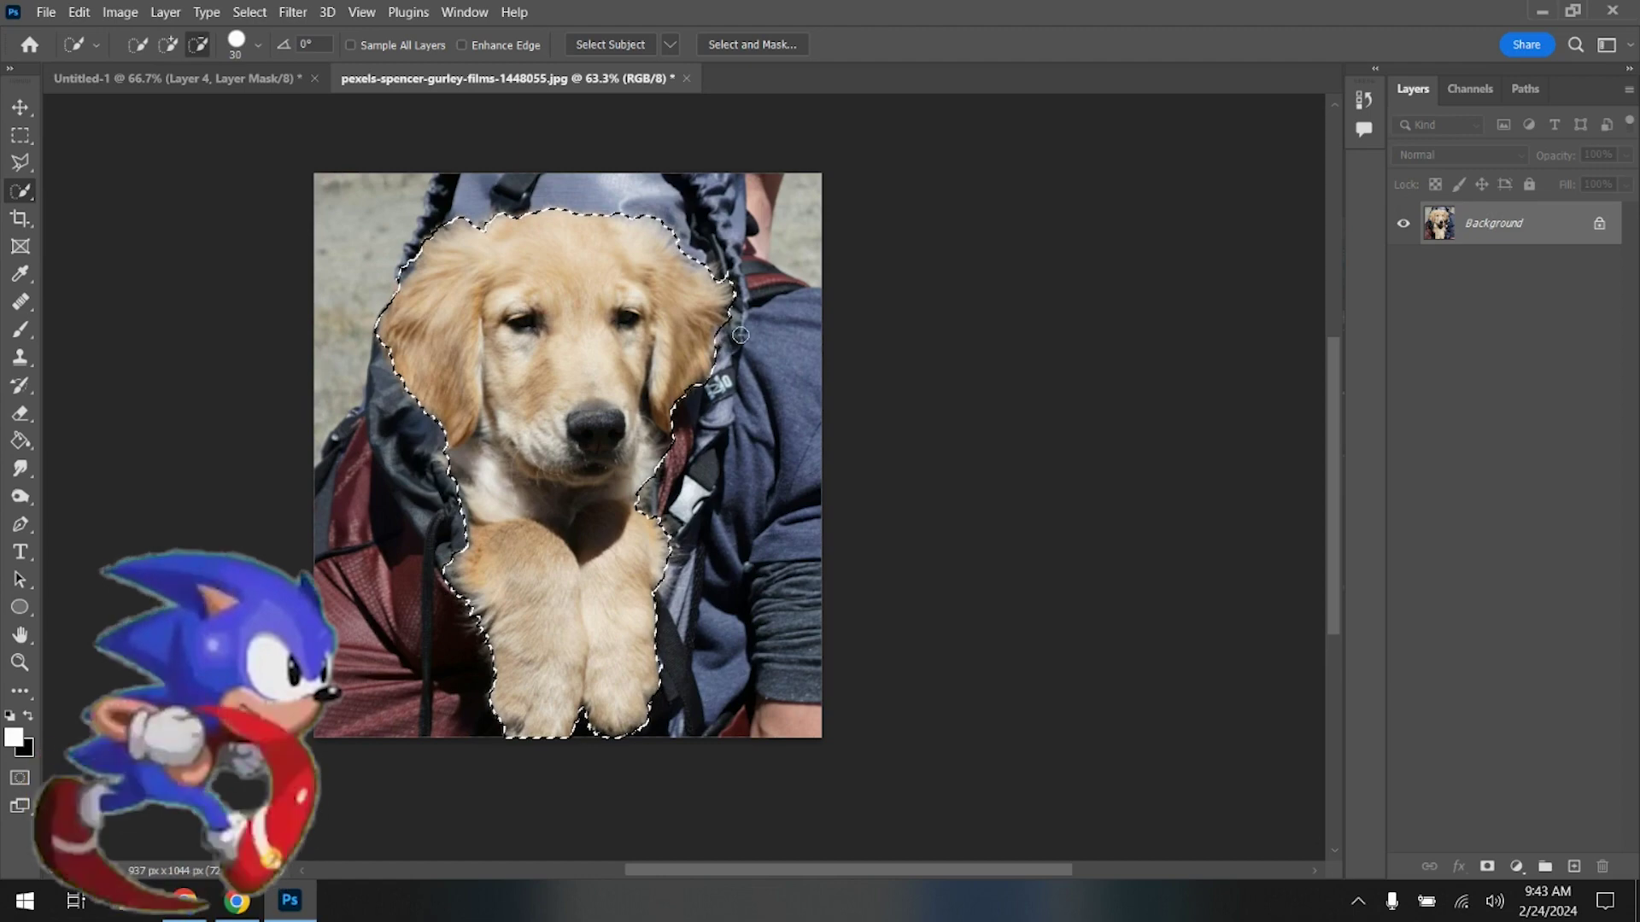
key("alt")
left_click_drag(750, 266, 726, 282)
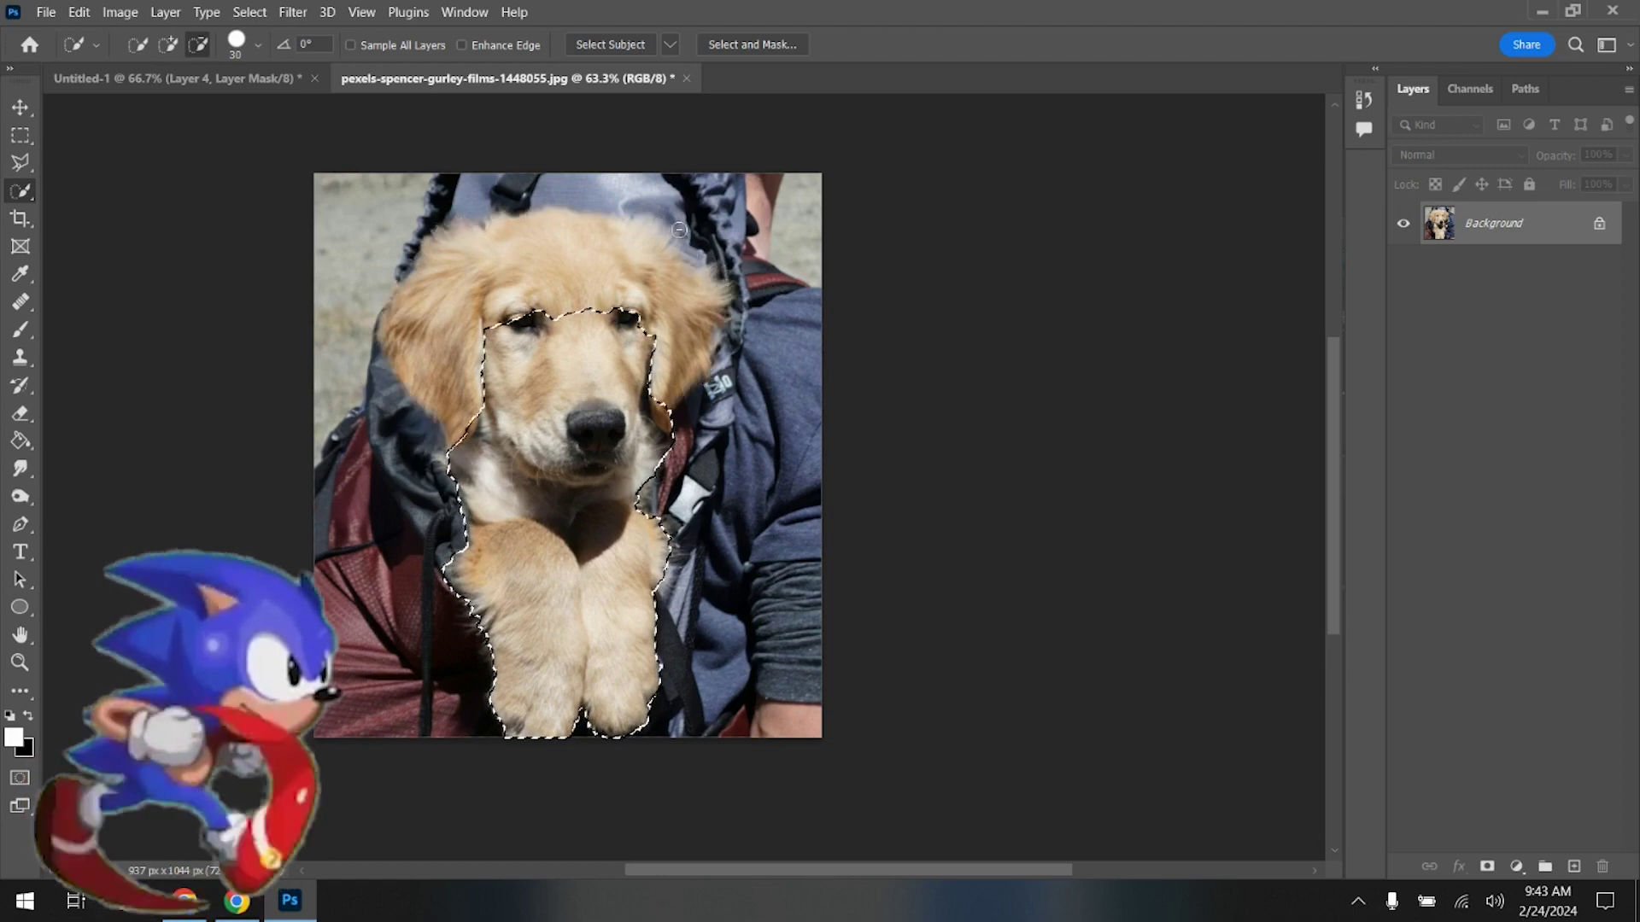
left_click(79, 12)
left_click(103, 27)
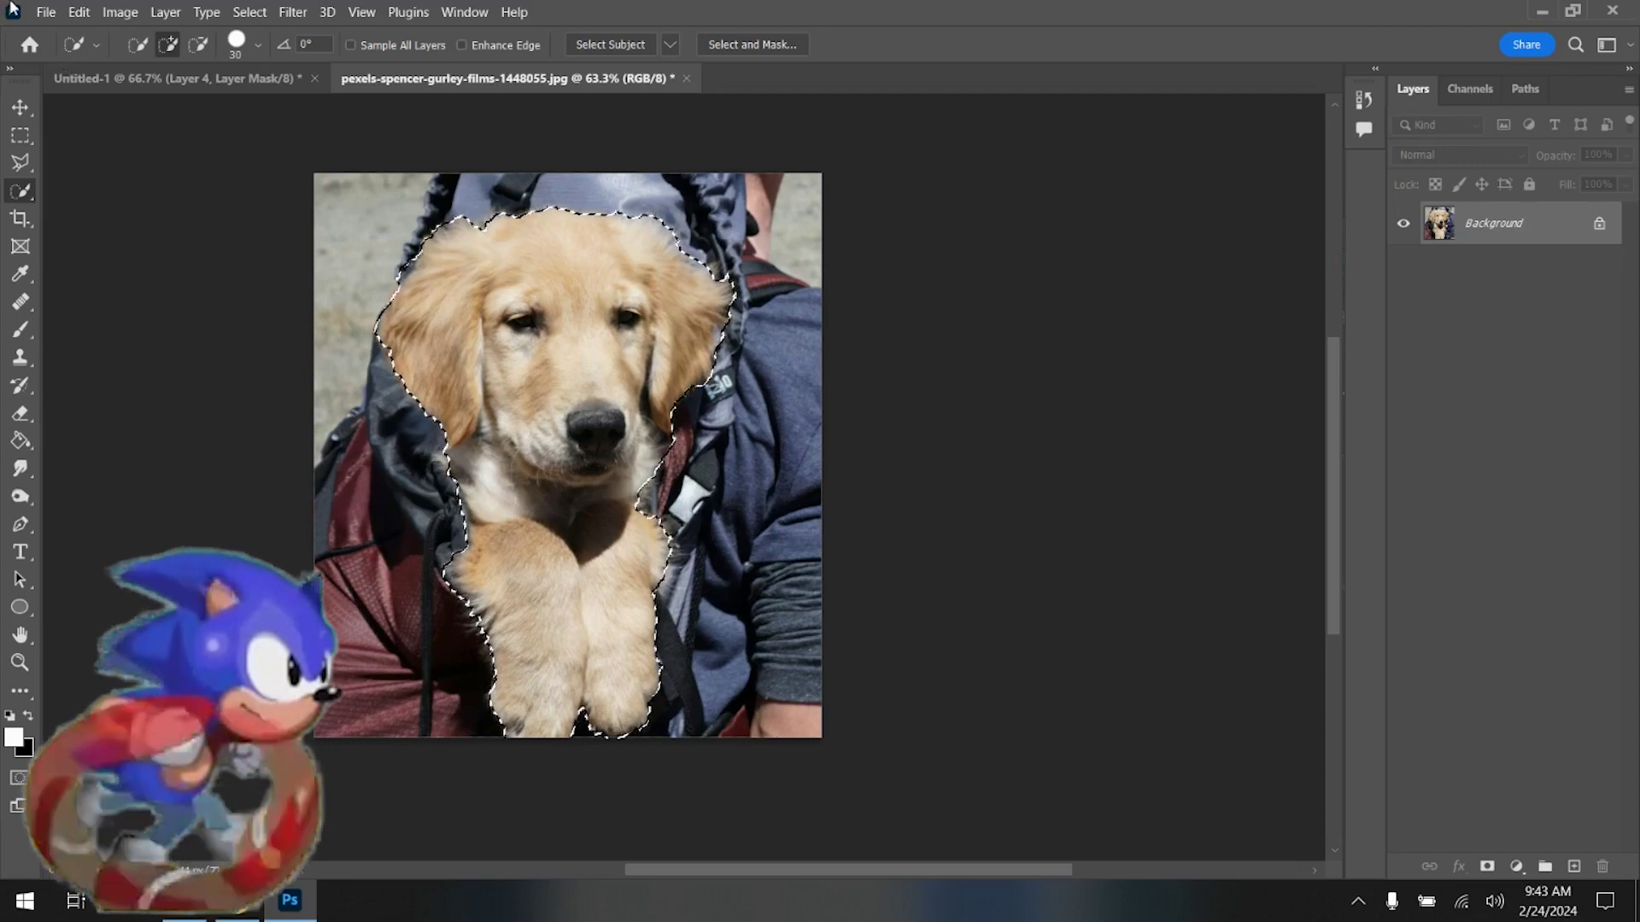
- Paste the golden retriever into the cover, scaled to about 71% on the right side
left_click(171, 79)
key("ctrl+v")
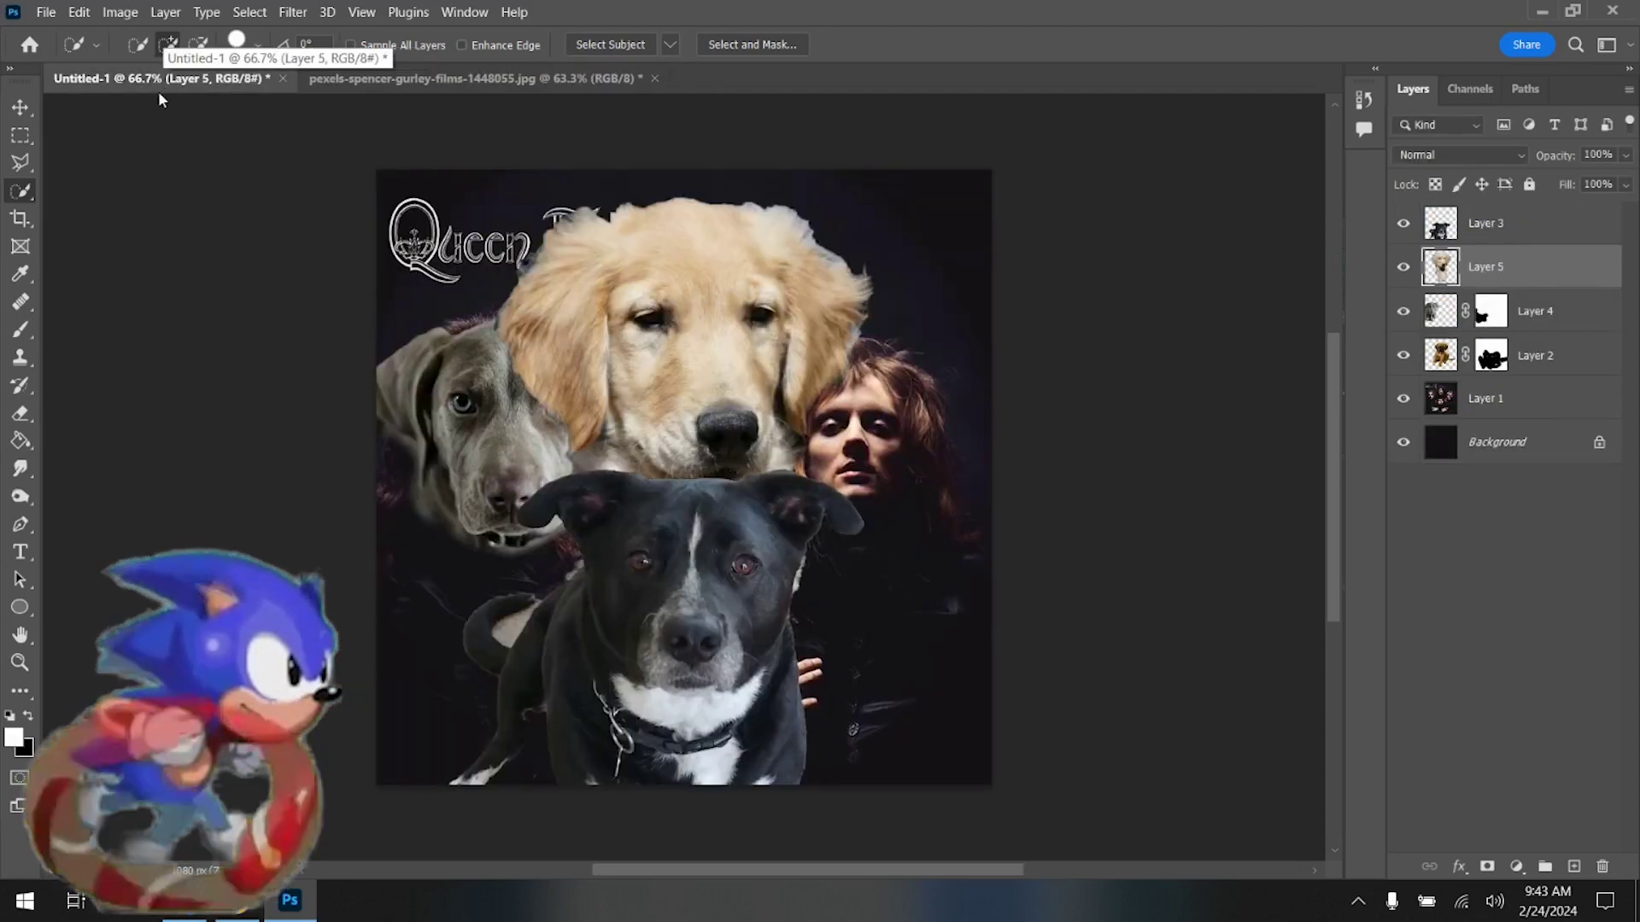
key("ctrl+t")
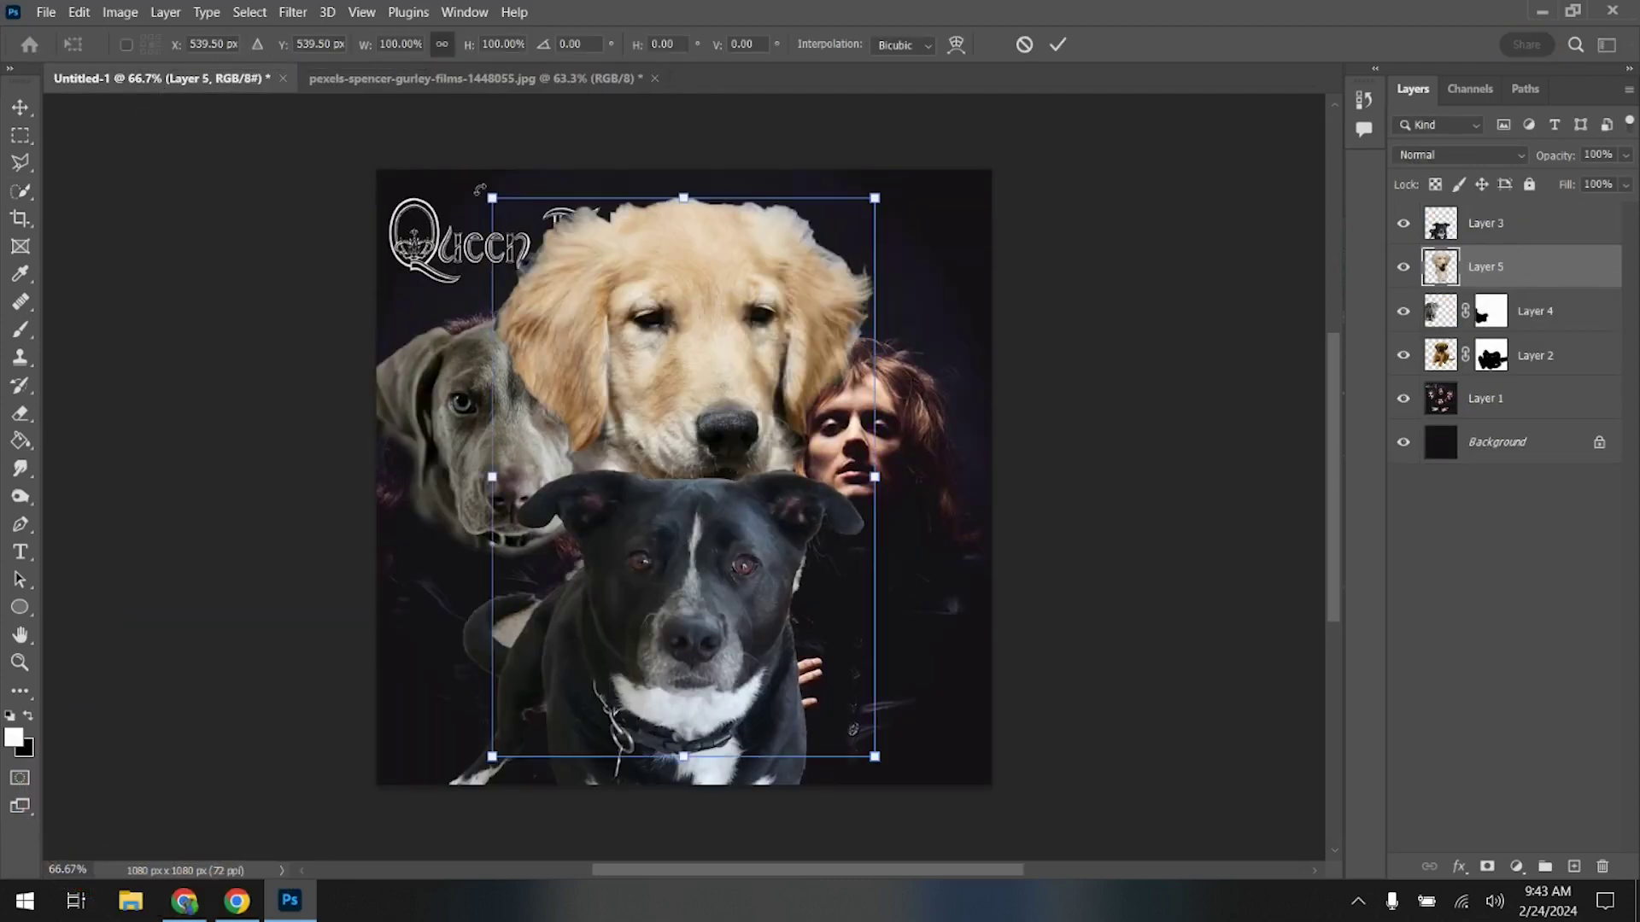
left_click_drag(493, 195, 565, 304)
left_click_drag(639, 397, 782, 382)
left_click_drag(709, 287, 818, 374)
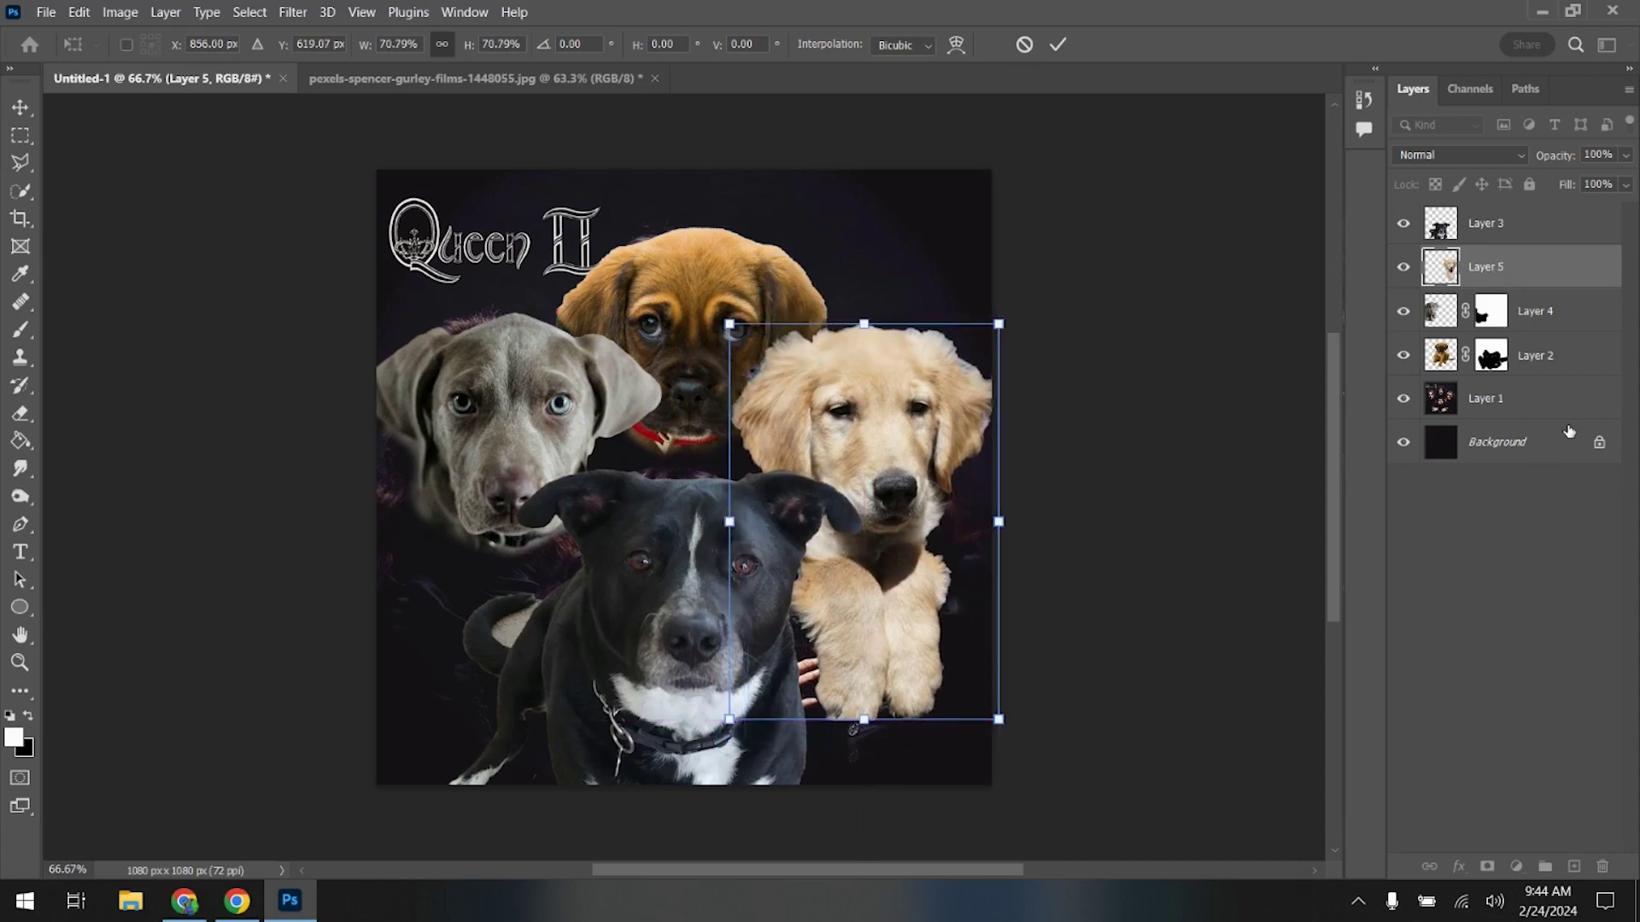
- Commit the retriever's transform and nudge the brown puppy slightly higher
left_click(1573, 365)
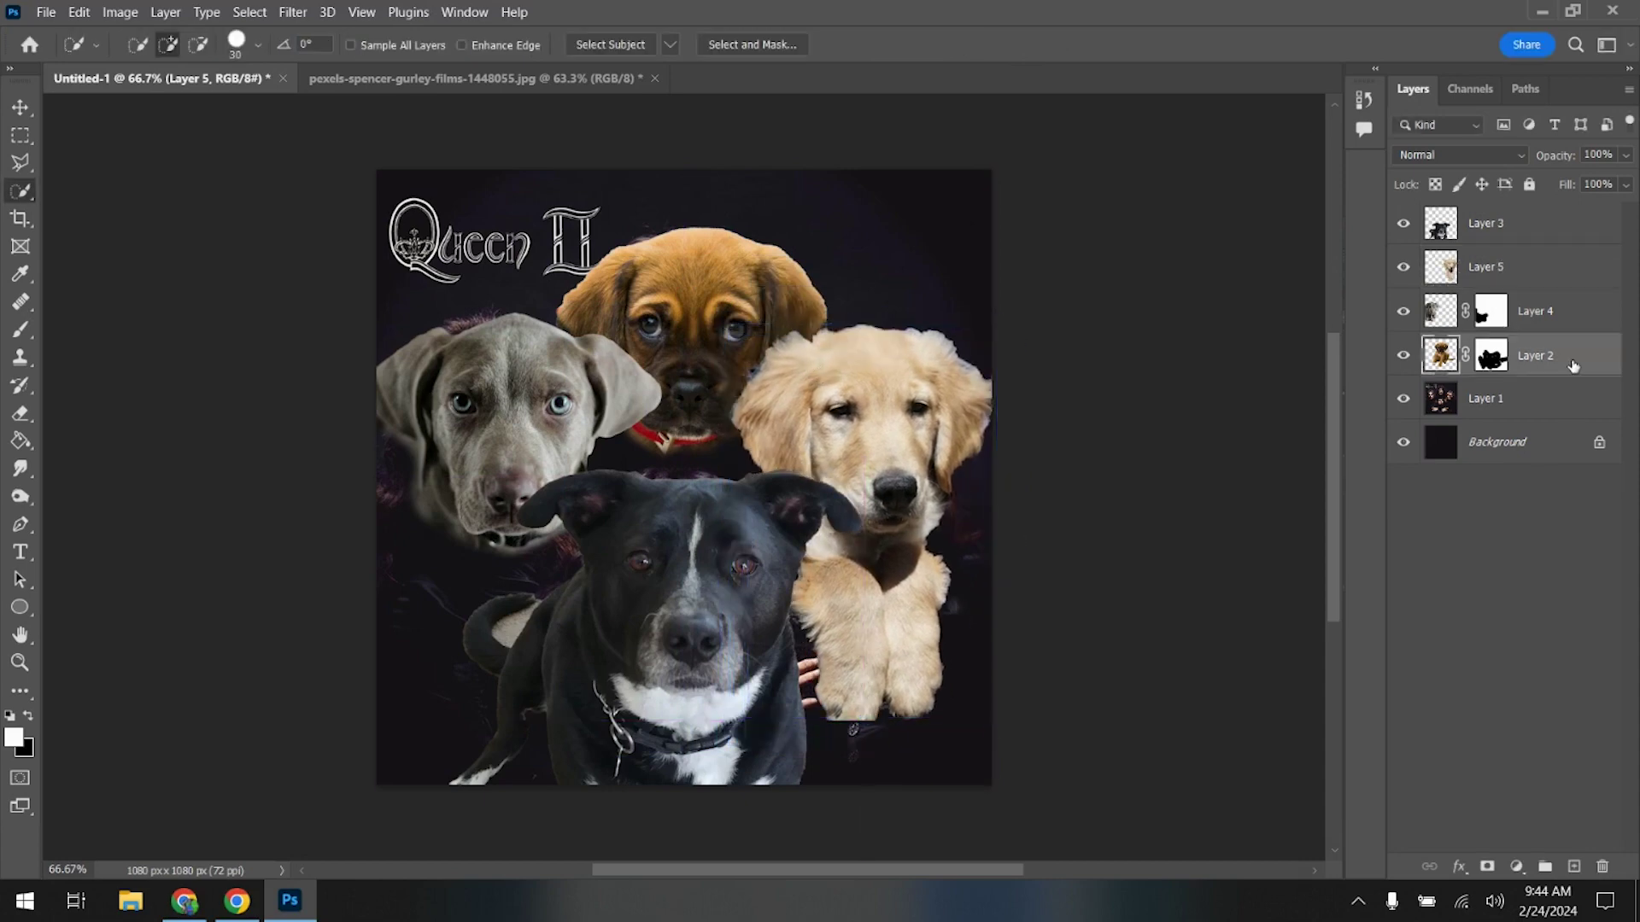
left_click(24, 110)
left_click_drag(667, 293, 665, 264)
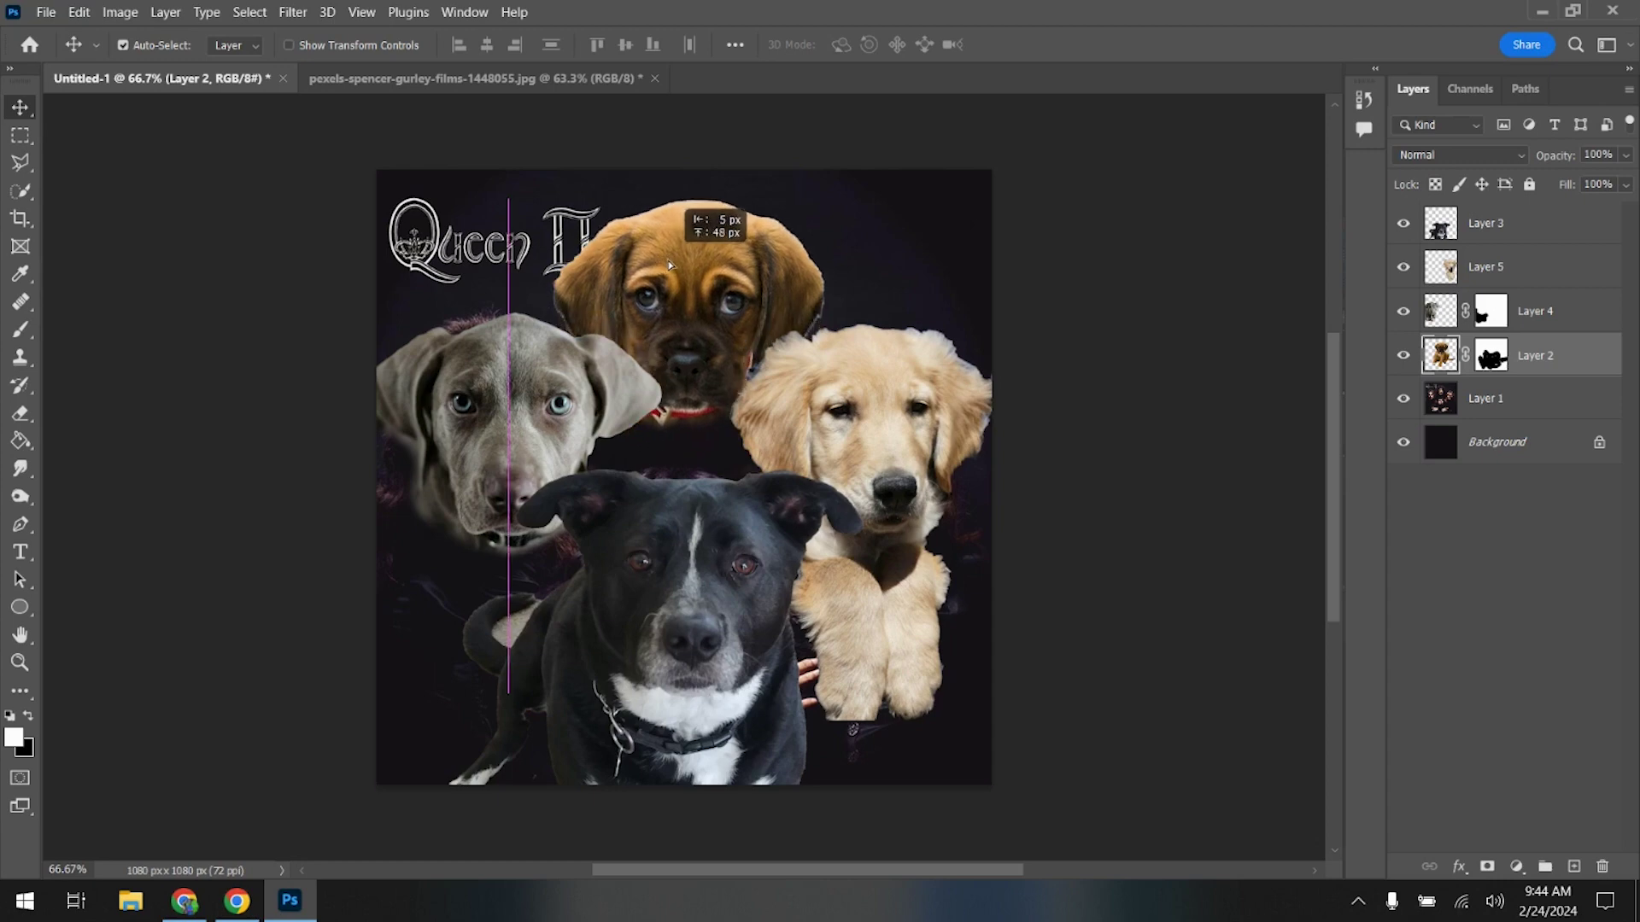
- Mask Layer 5 and paint out the golden retriever's chest and paws, leaving only its head
left_click(1484, 272)
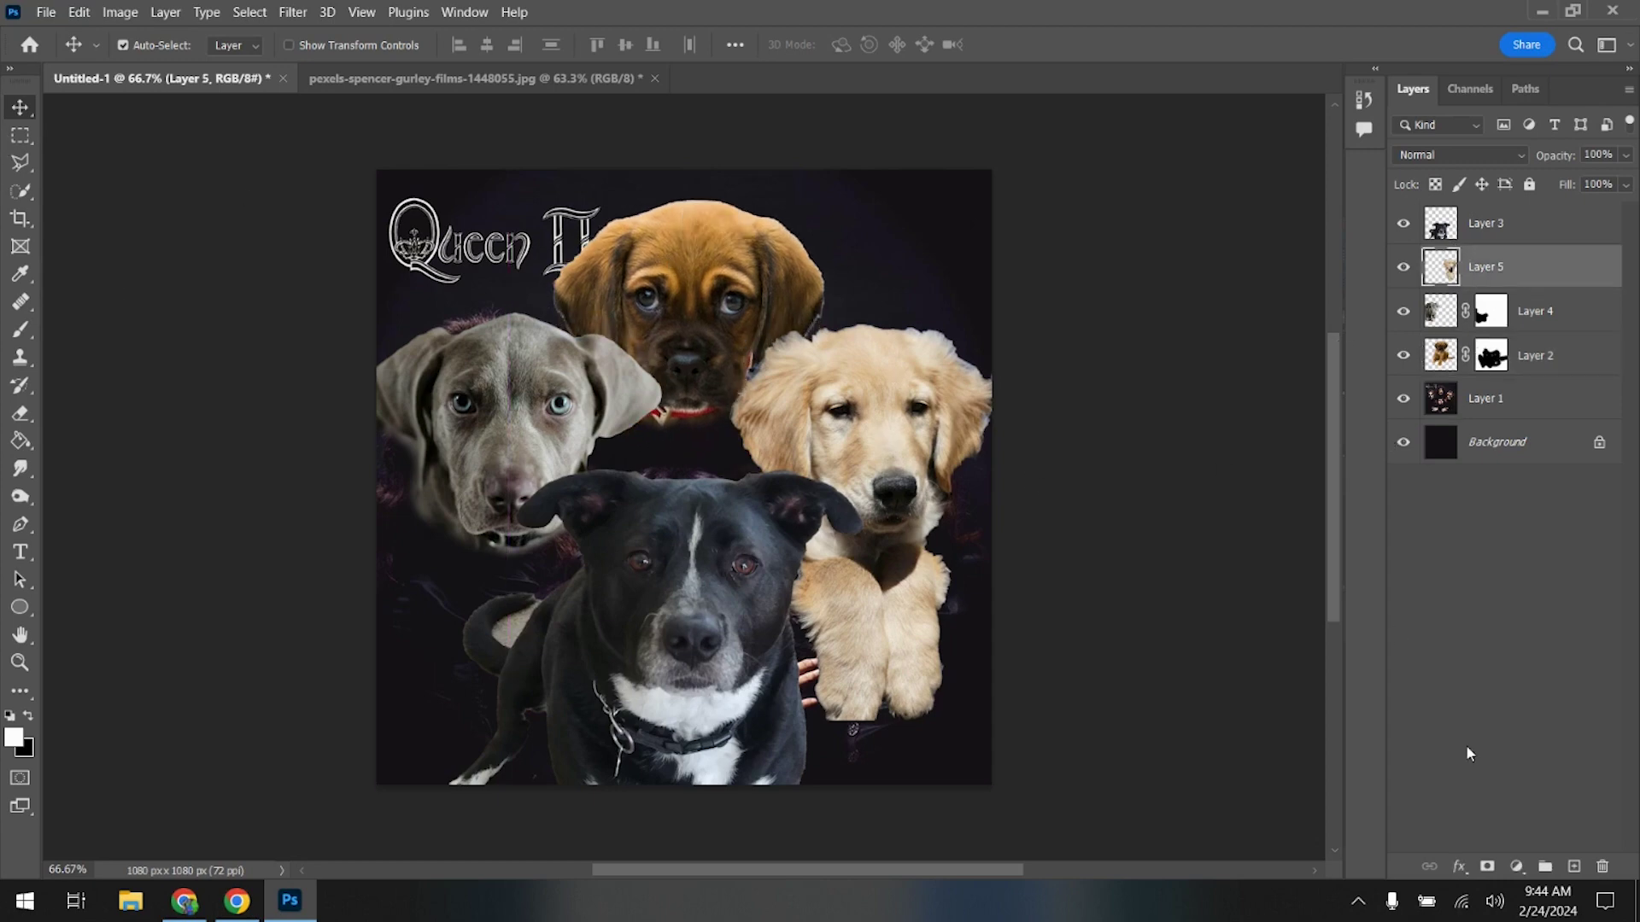
left_click(1487, 866)
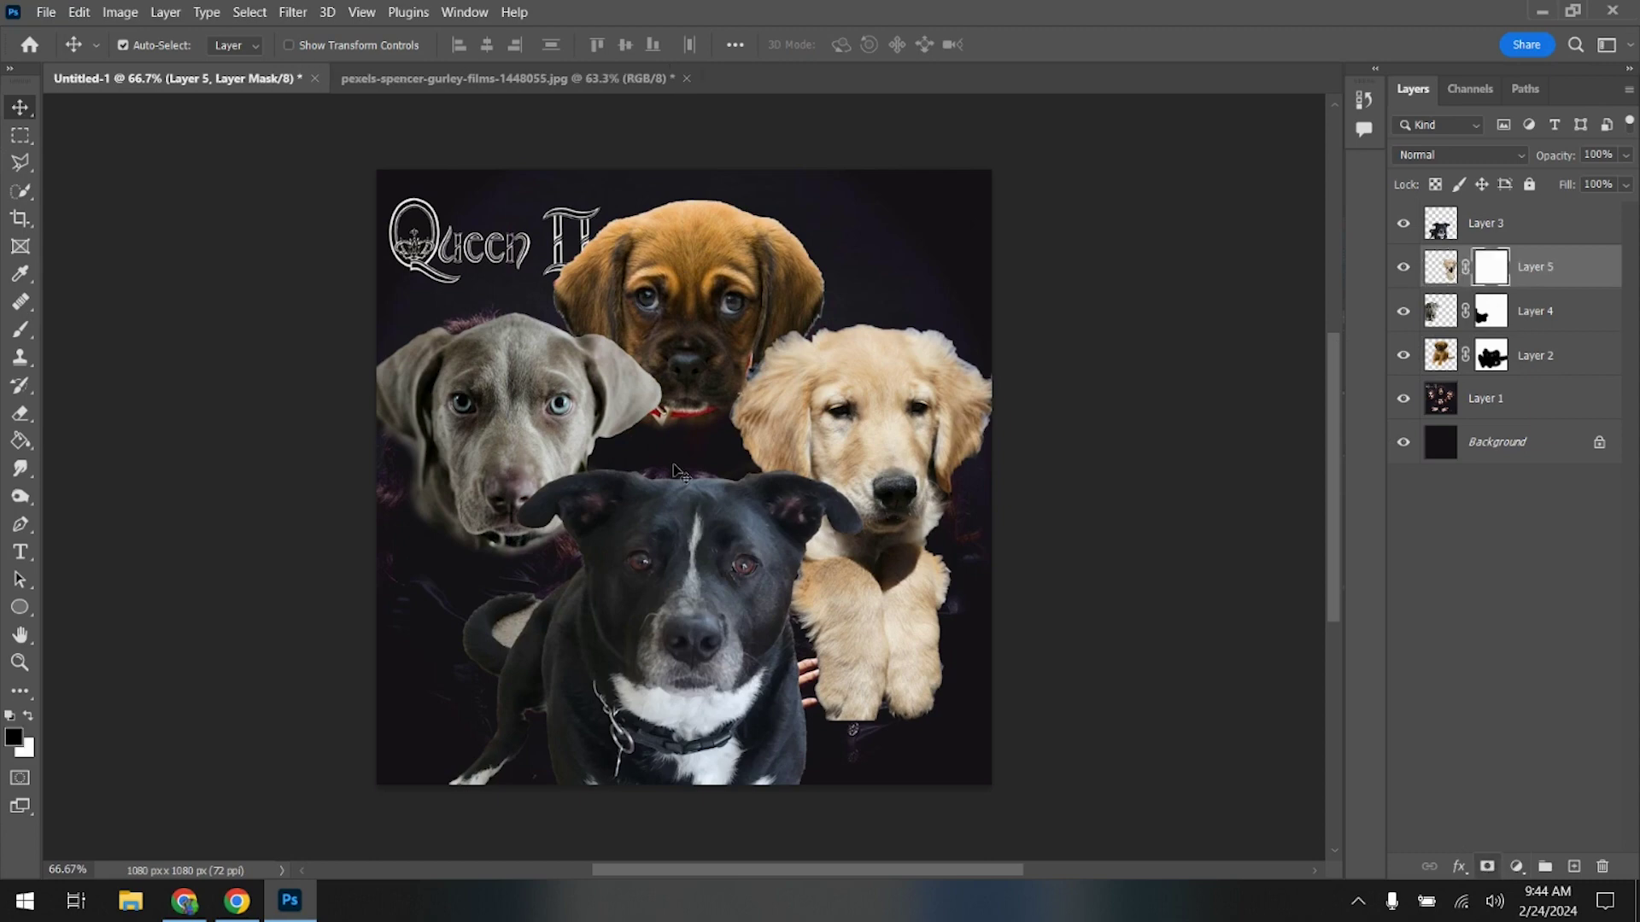
left_click(22, 332)
mouse_move(784, 578)
left_mouse_down()
mouse_move(886, 609)
mouse_move(948, 567)
mouse_move(924, 583)
mouse_move(816, 569)
left_mouse_up()
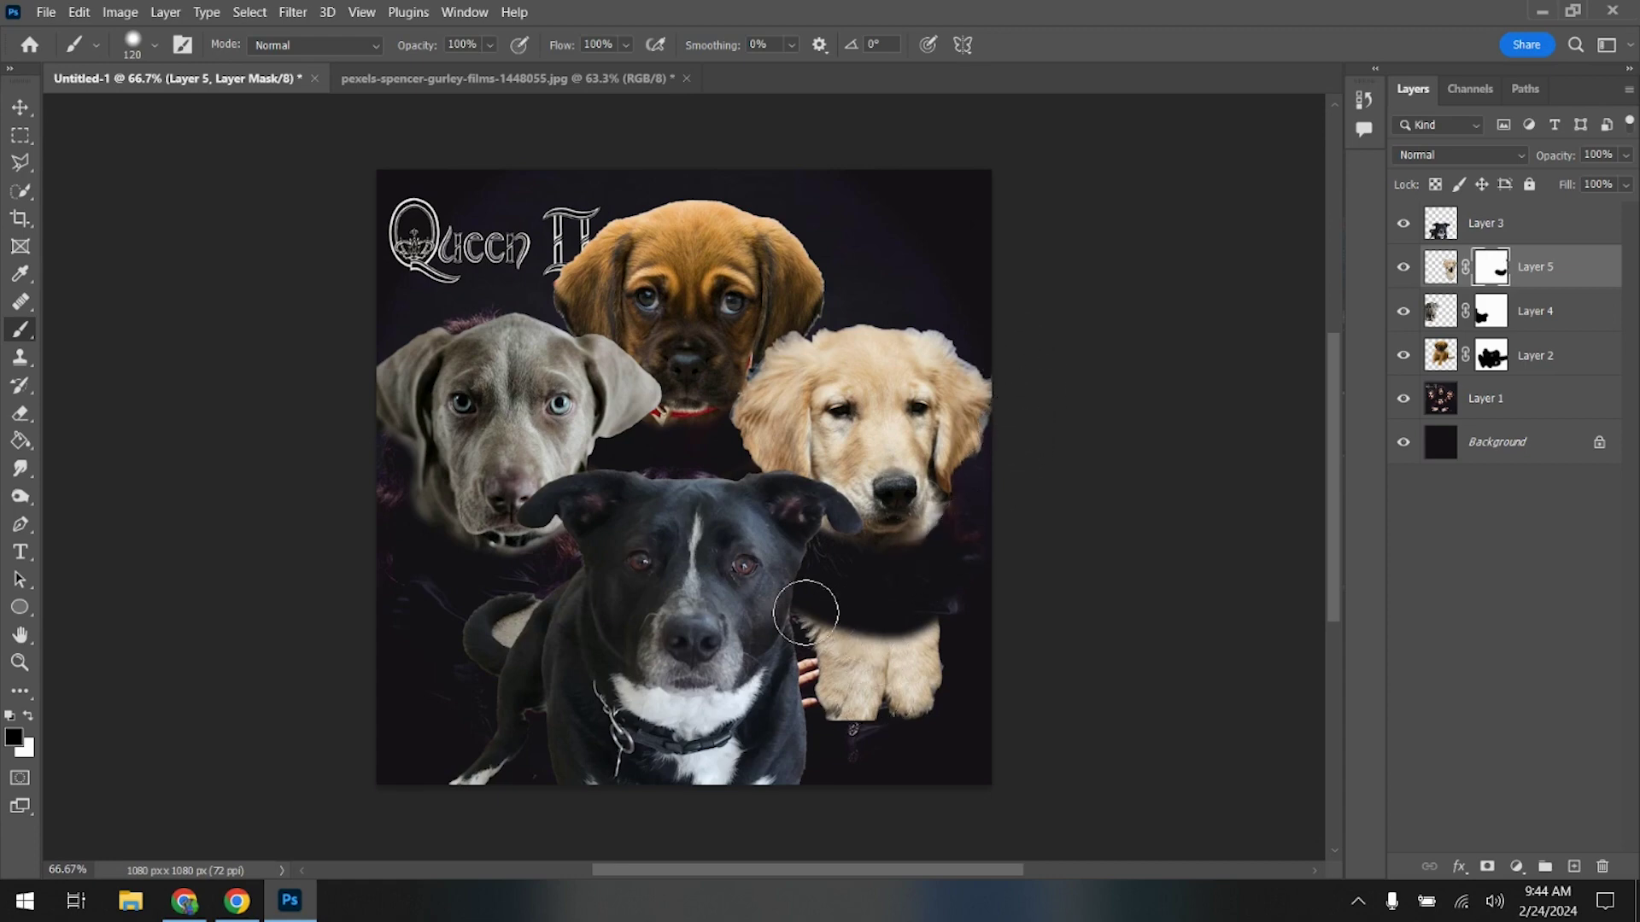
mouse_move(806, 612)
left_mouse_down()
mouse_move(865, 731)
mouse_move(884, 614)
left_mouse_up()
left_click_drag(873, 745, 941, 706)
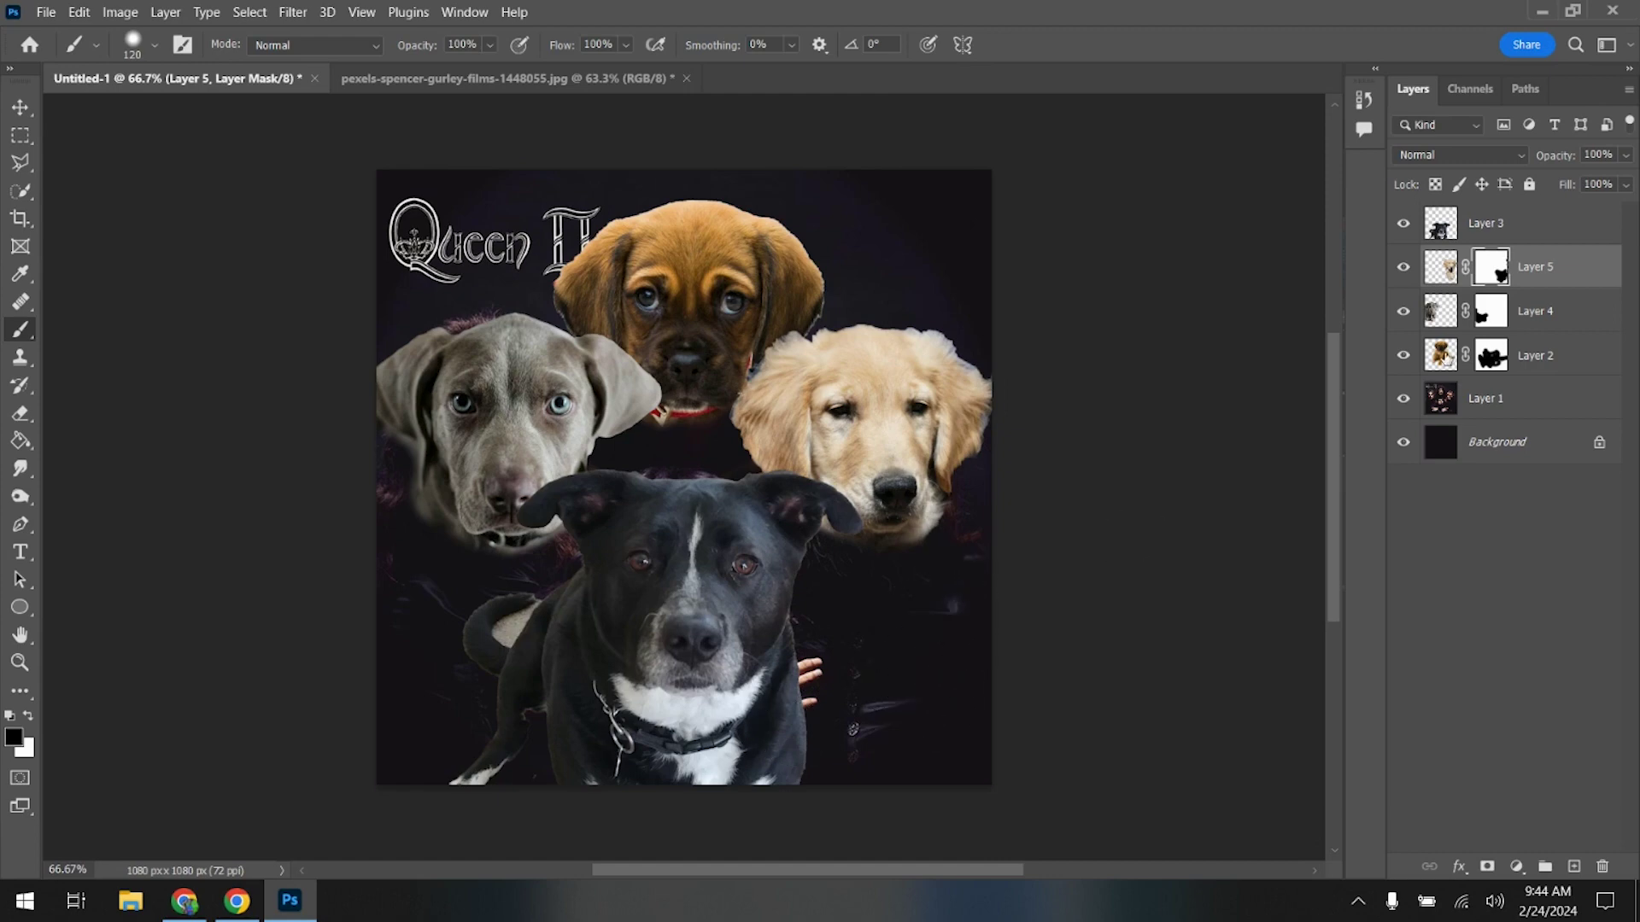
- Move the black dog's Layer 3 up over the brown puppy
left_click(1500, 229)
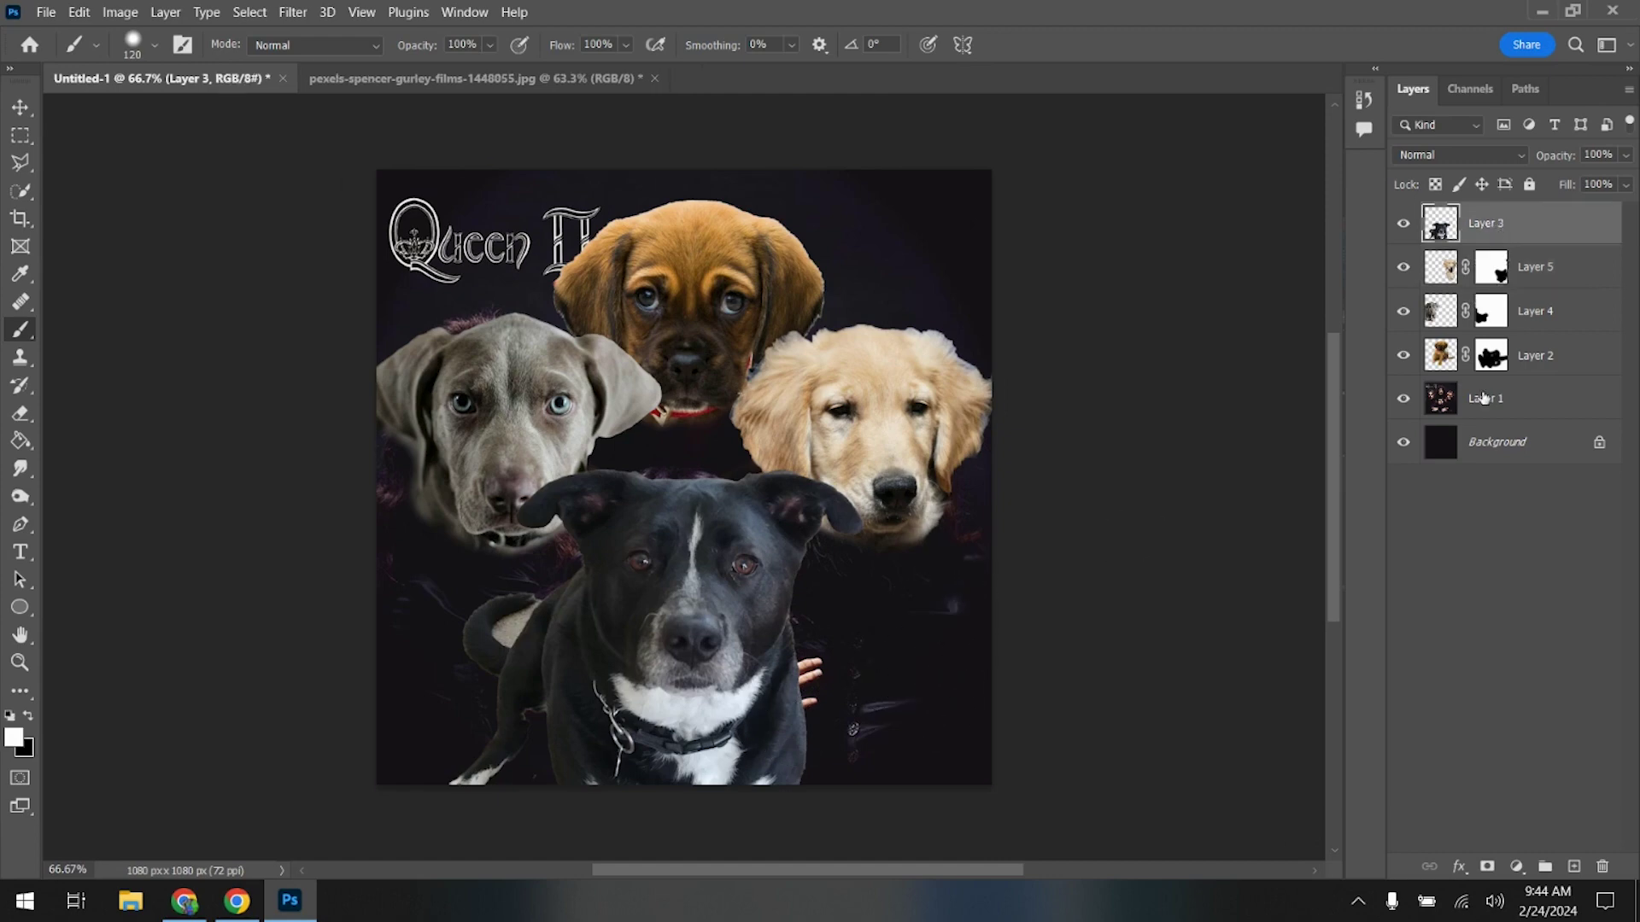
left_click(26, 109)
left_click_drag(706, 651, 709, 421)
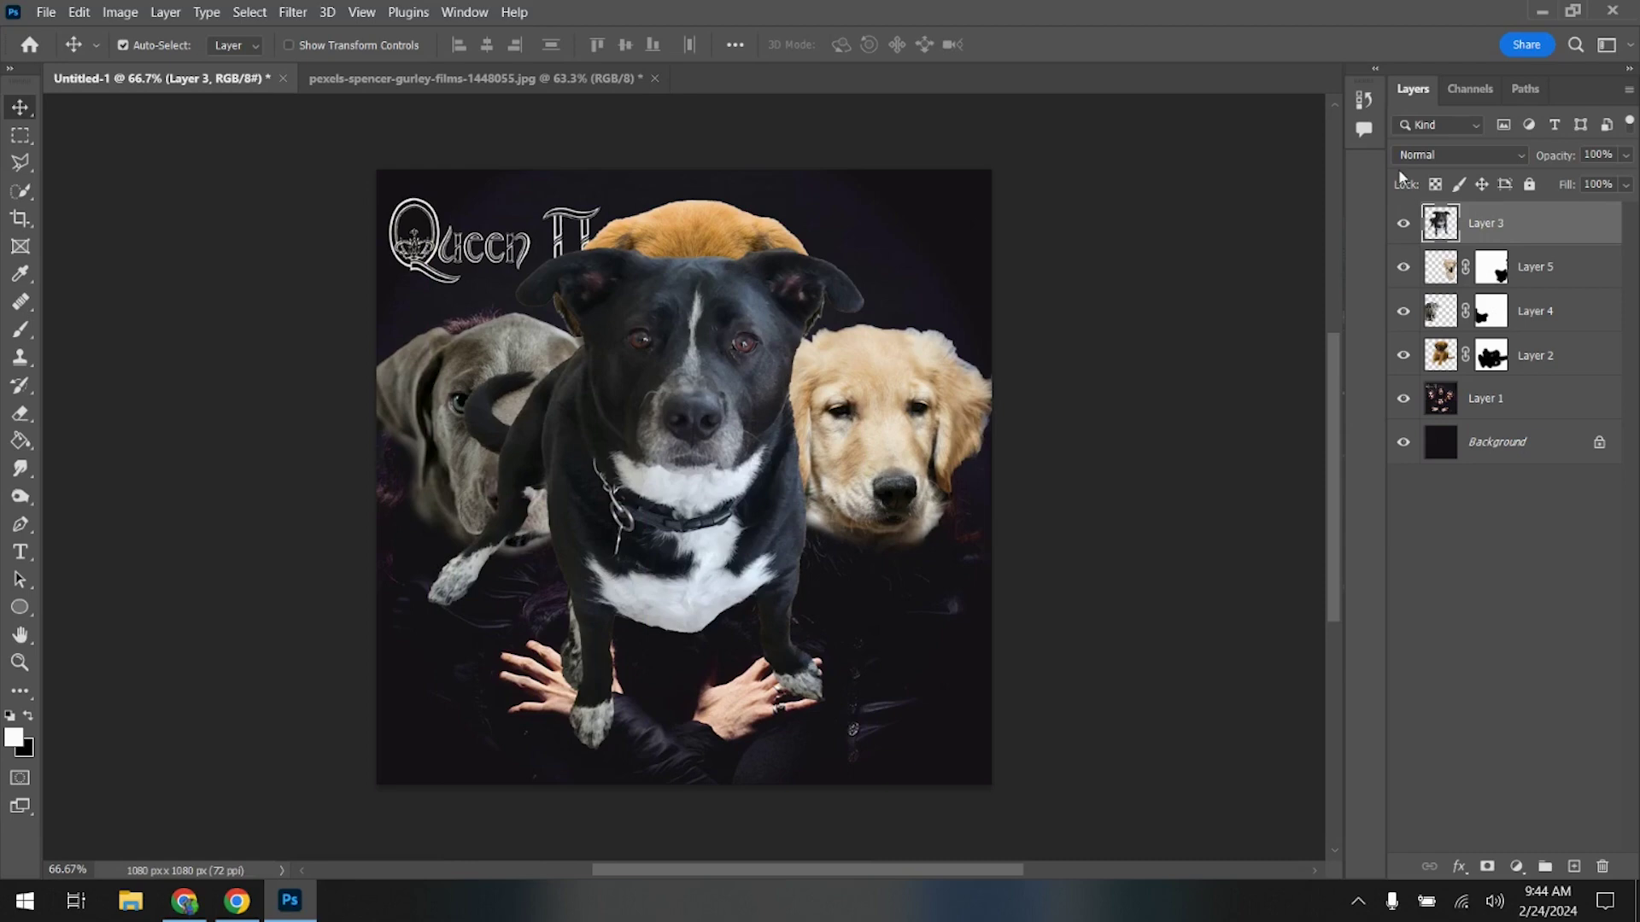
- Outline the crossed paws with the Polygonal Lasso, duplicate Layer 3 and mask the copy to the paws
left_click(21, 163)
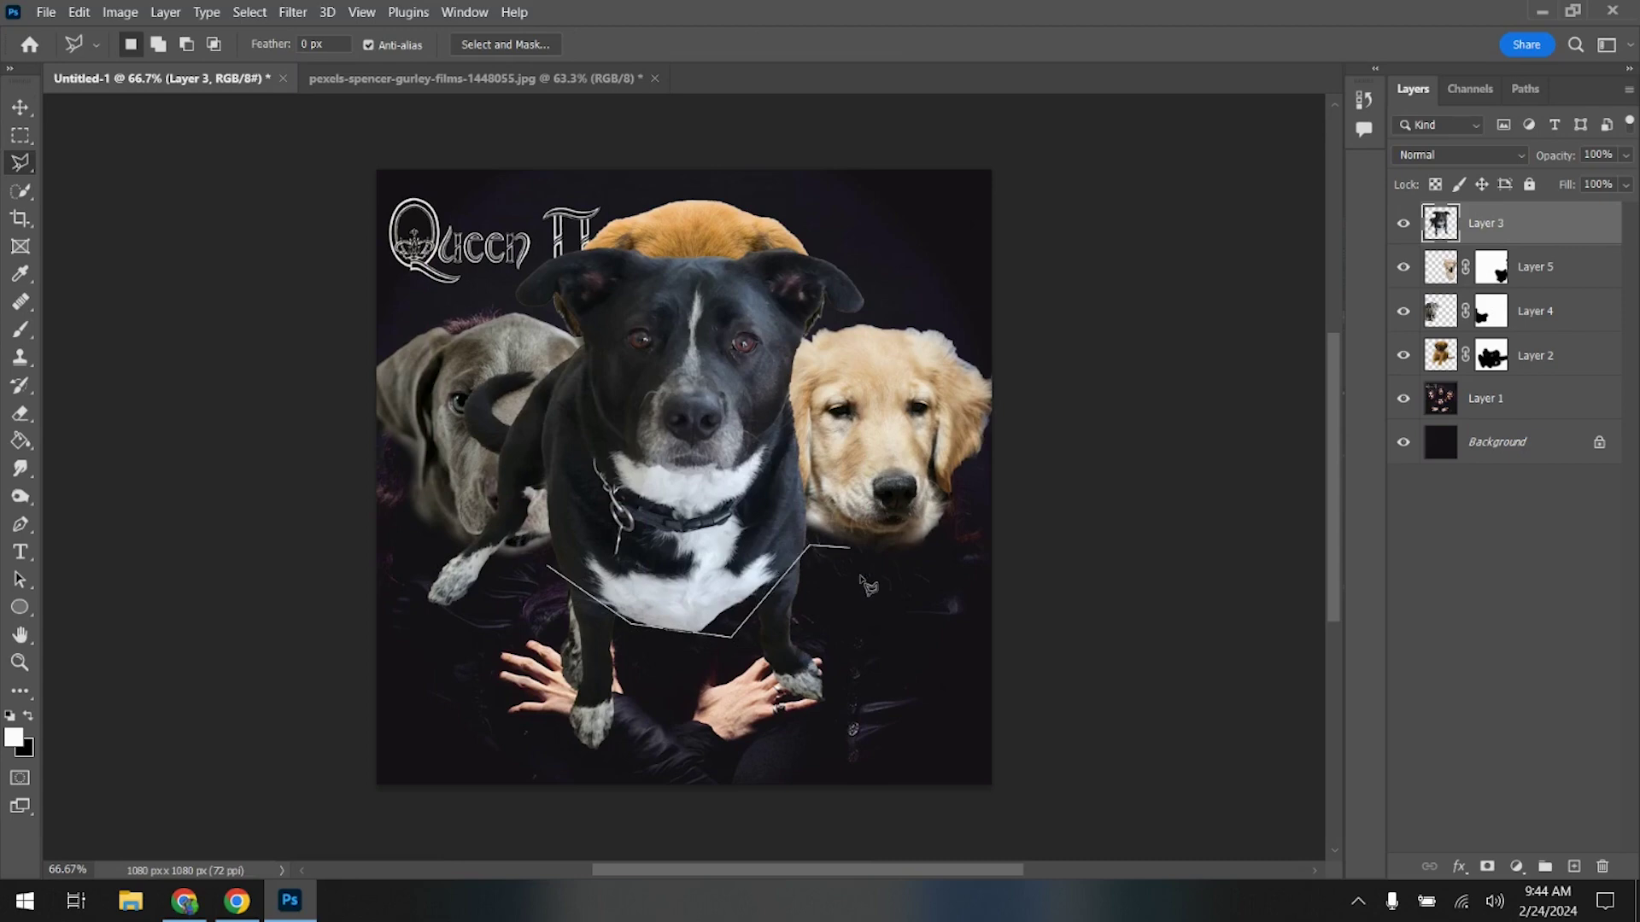
left_click(893, 726)
left_click(525, 777)
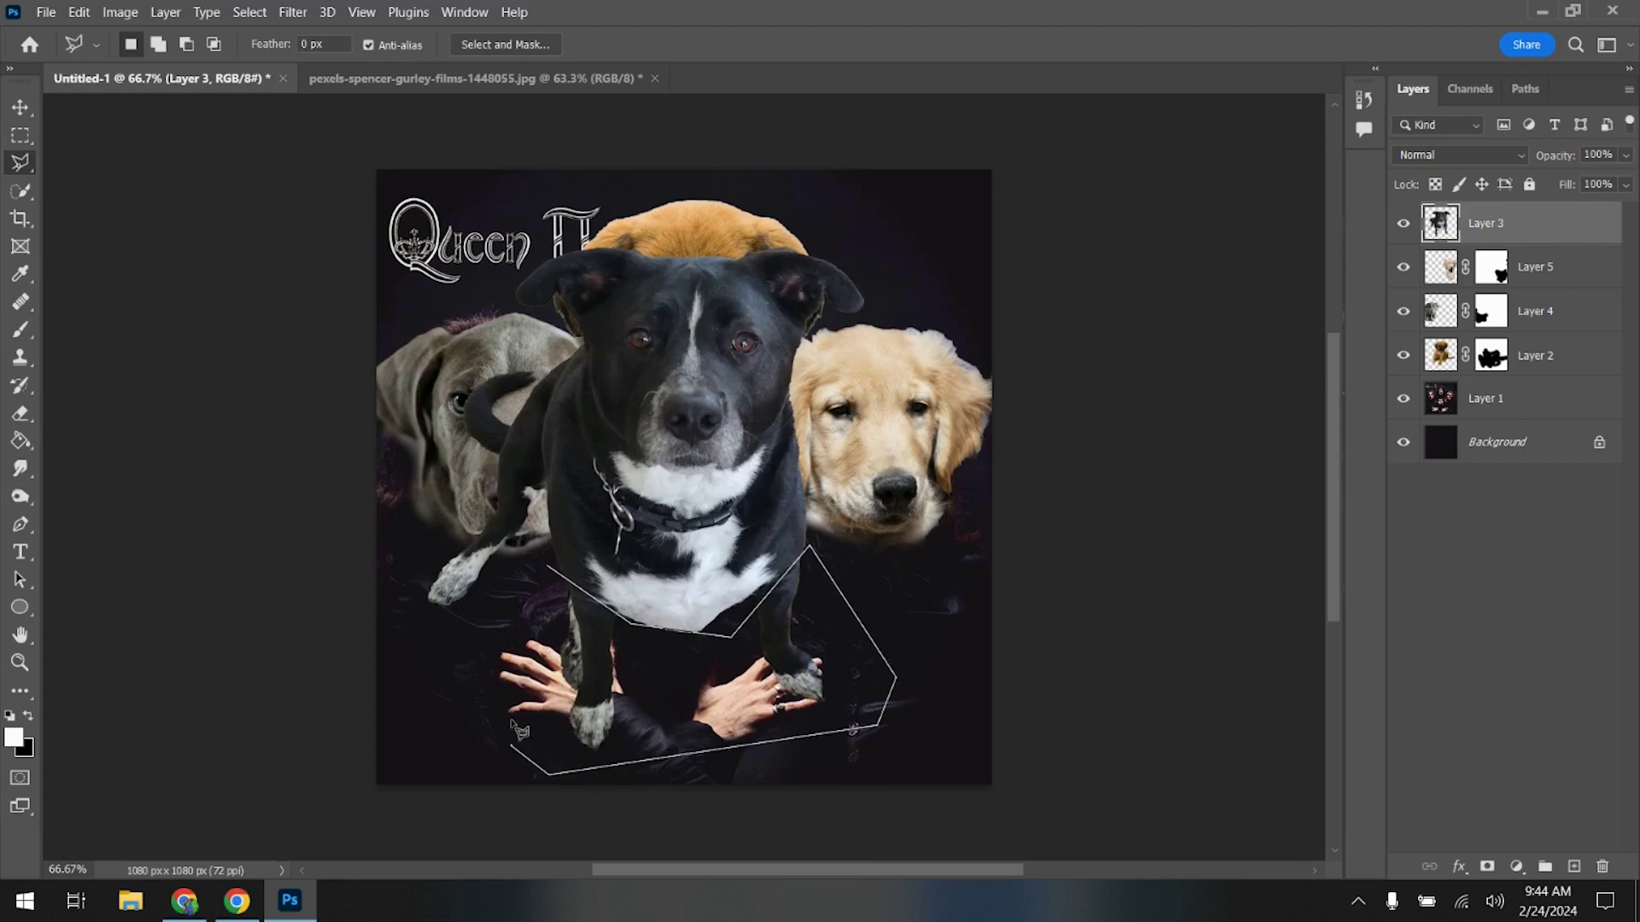
key("Escape")
left_click_drag(1503, 224, 1576, 865)
left_click(1487, 866)
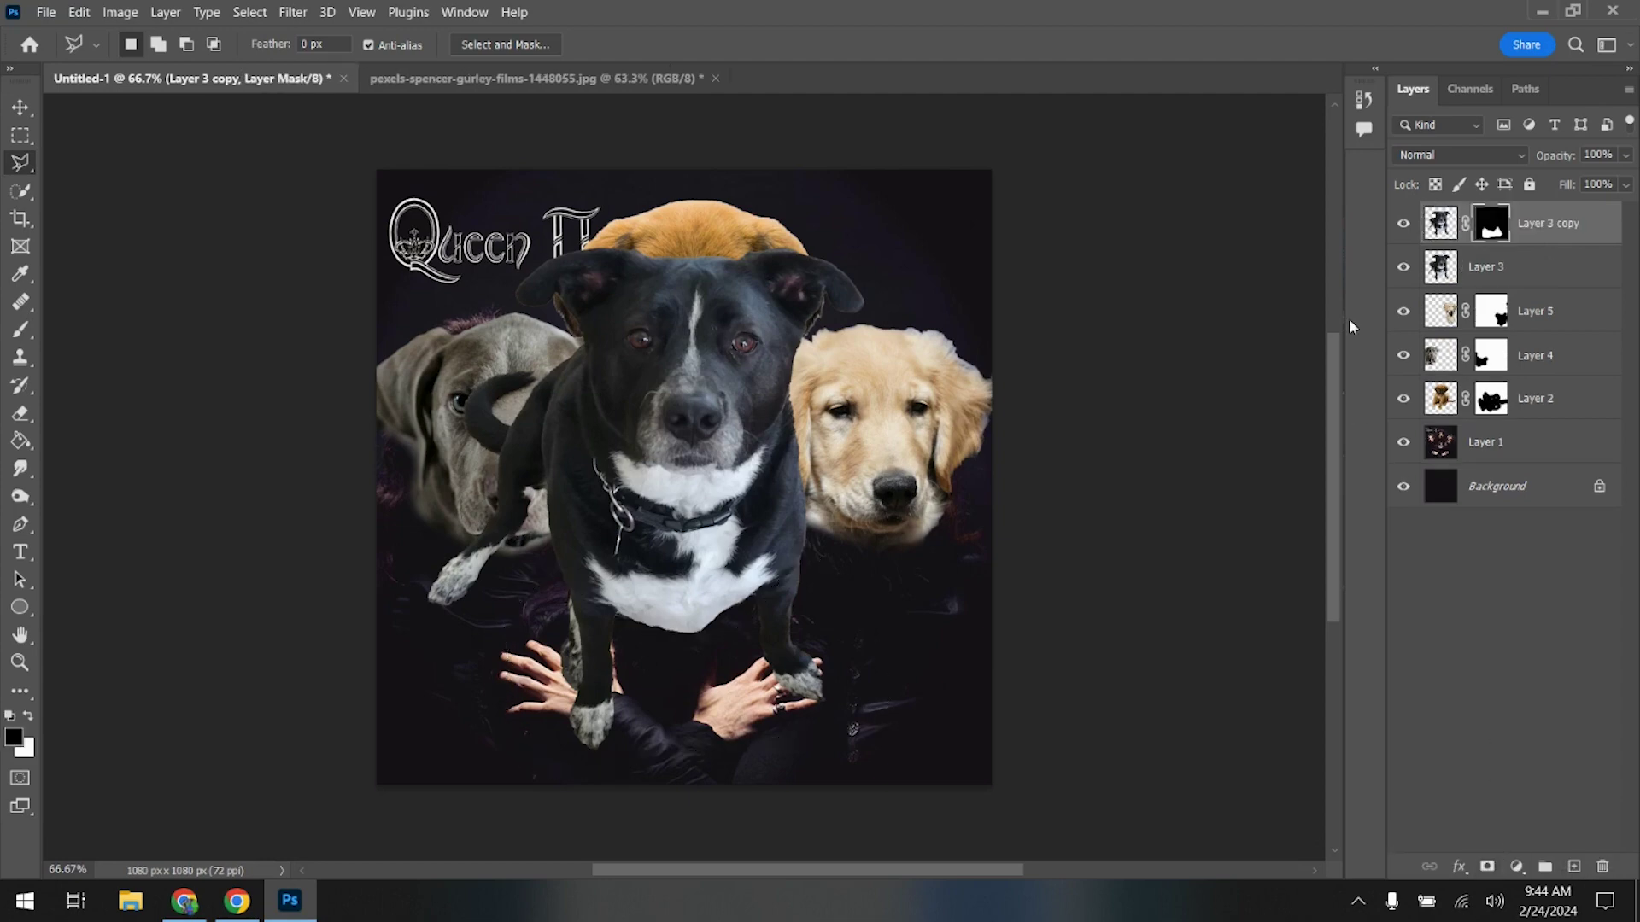
- Apply the mask permanently on the Layer 3 copy holding the paws
left_click(1401, 269)
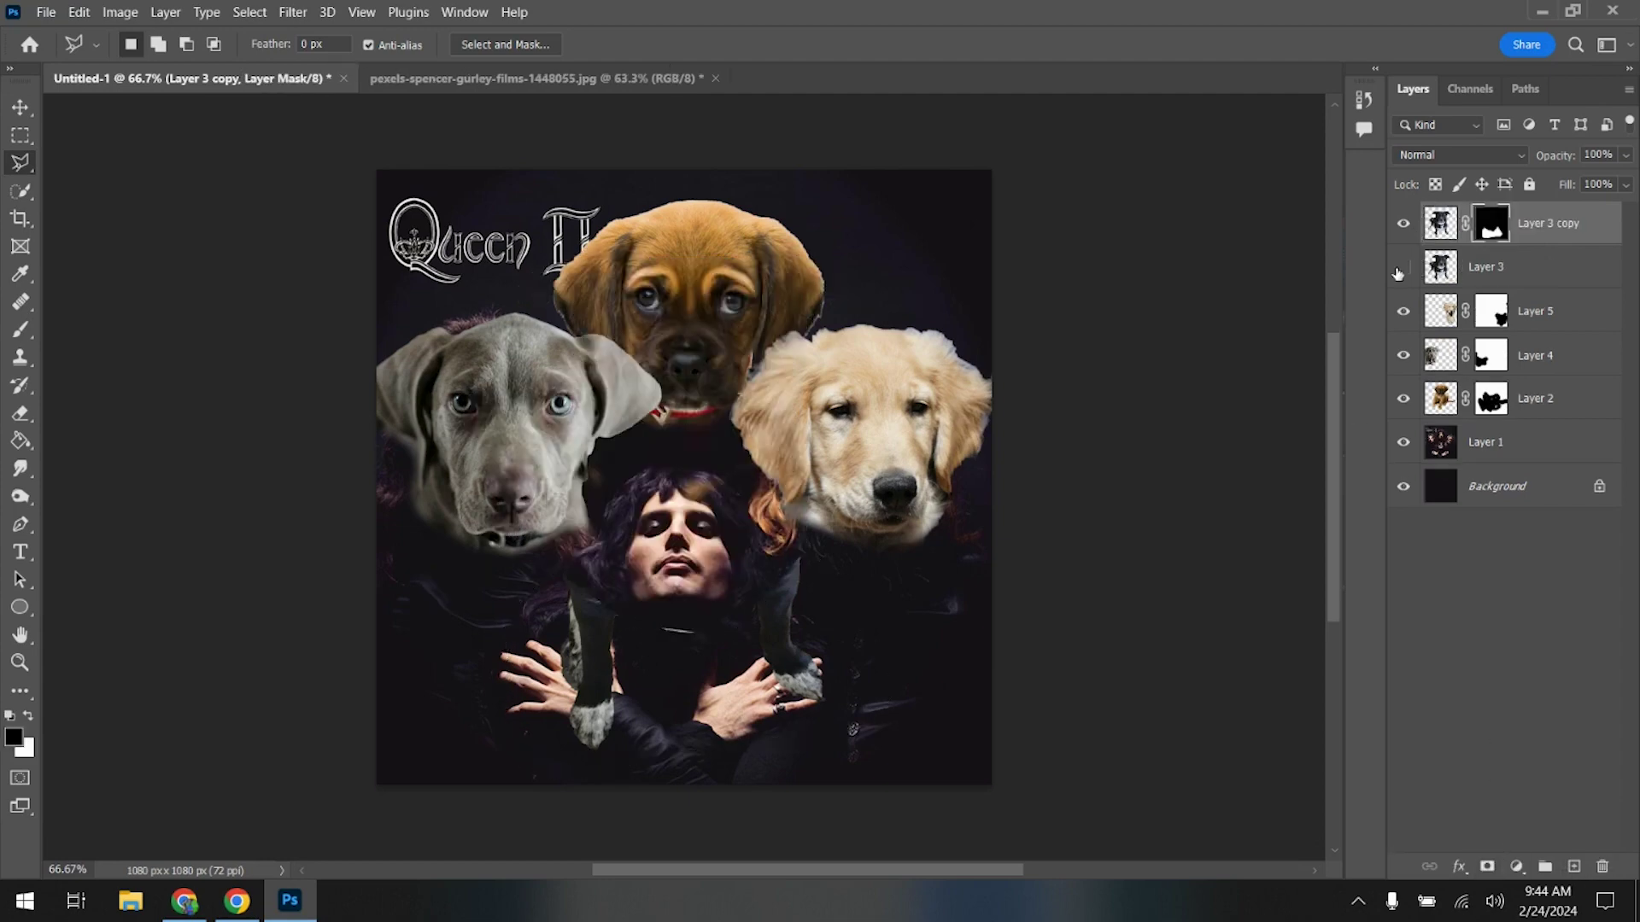
left_click(1401, 270)
right_click(1490, 232)
left_click(1452, 279)
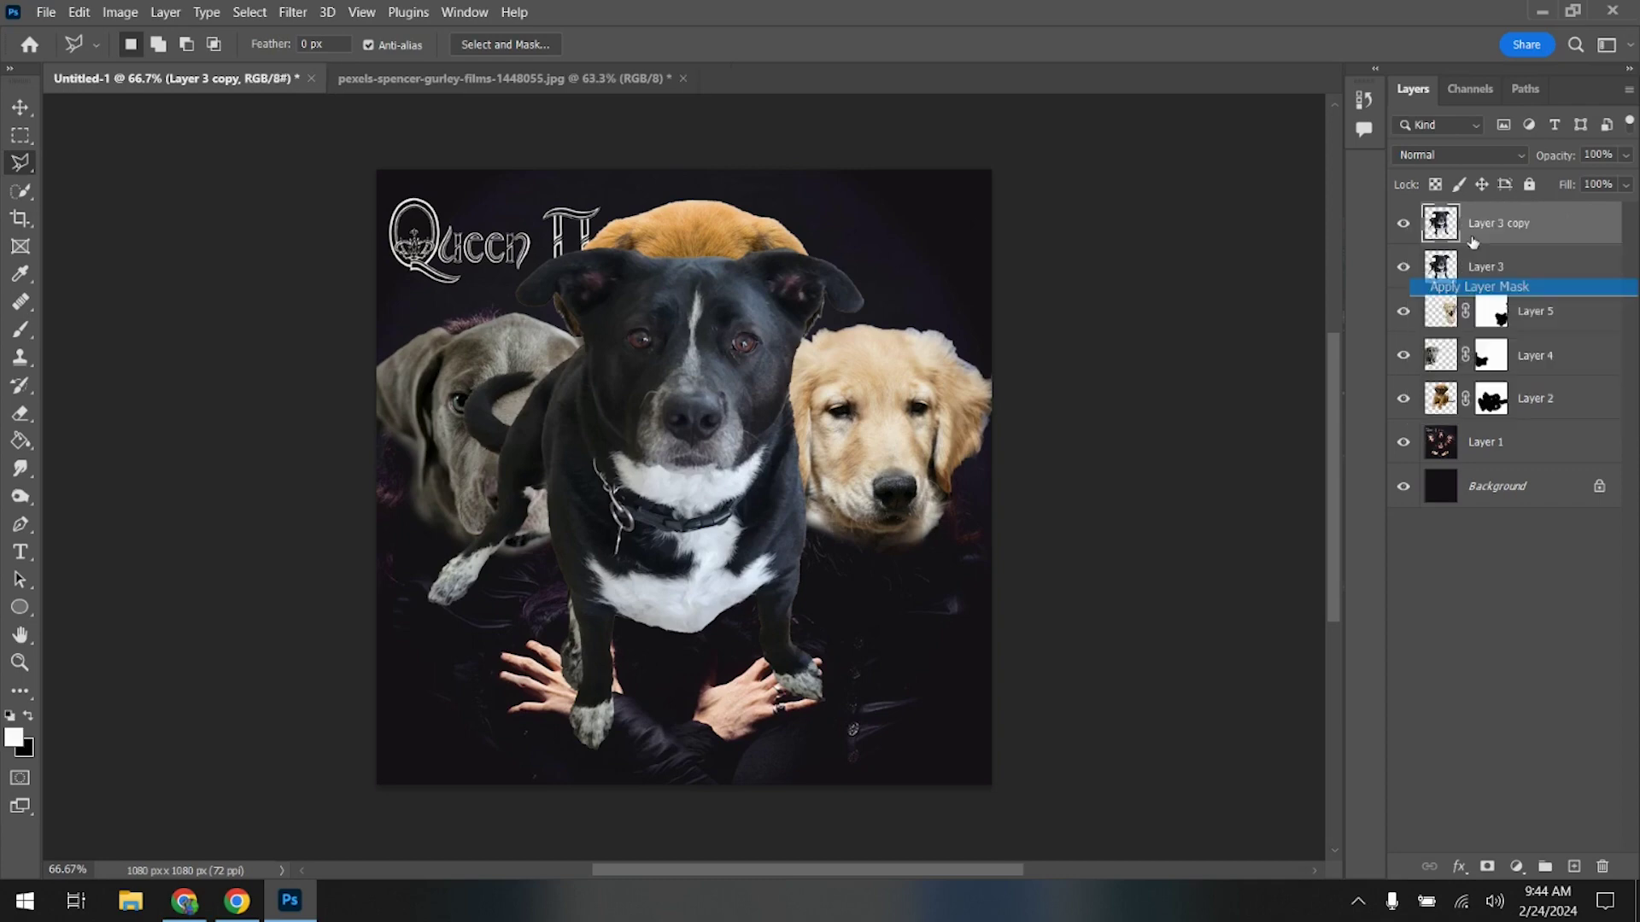
- Add a mask to Layer 3 and paint out the black dog's body and white chest patch
left_click(1474, 282)
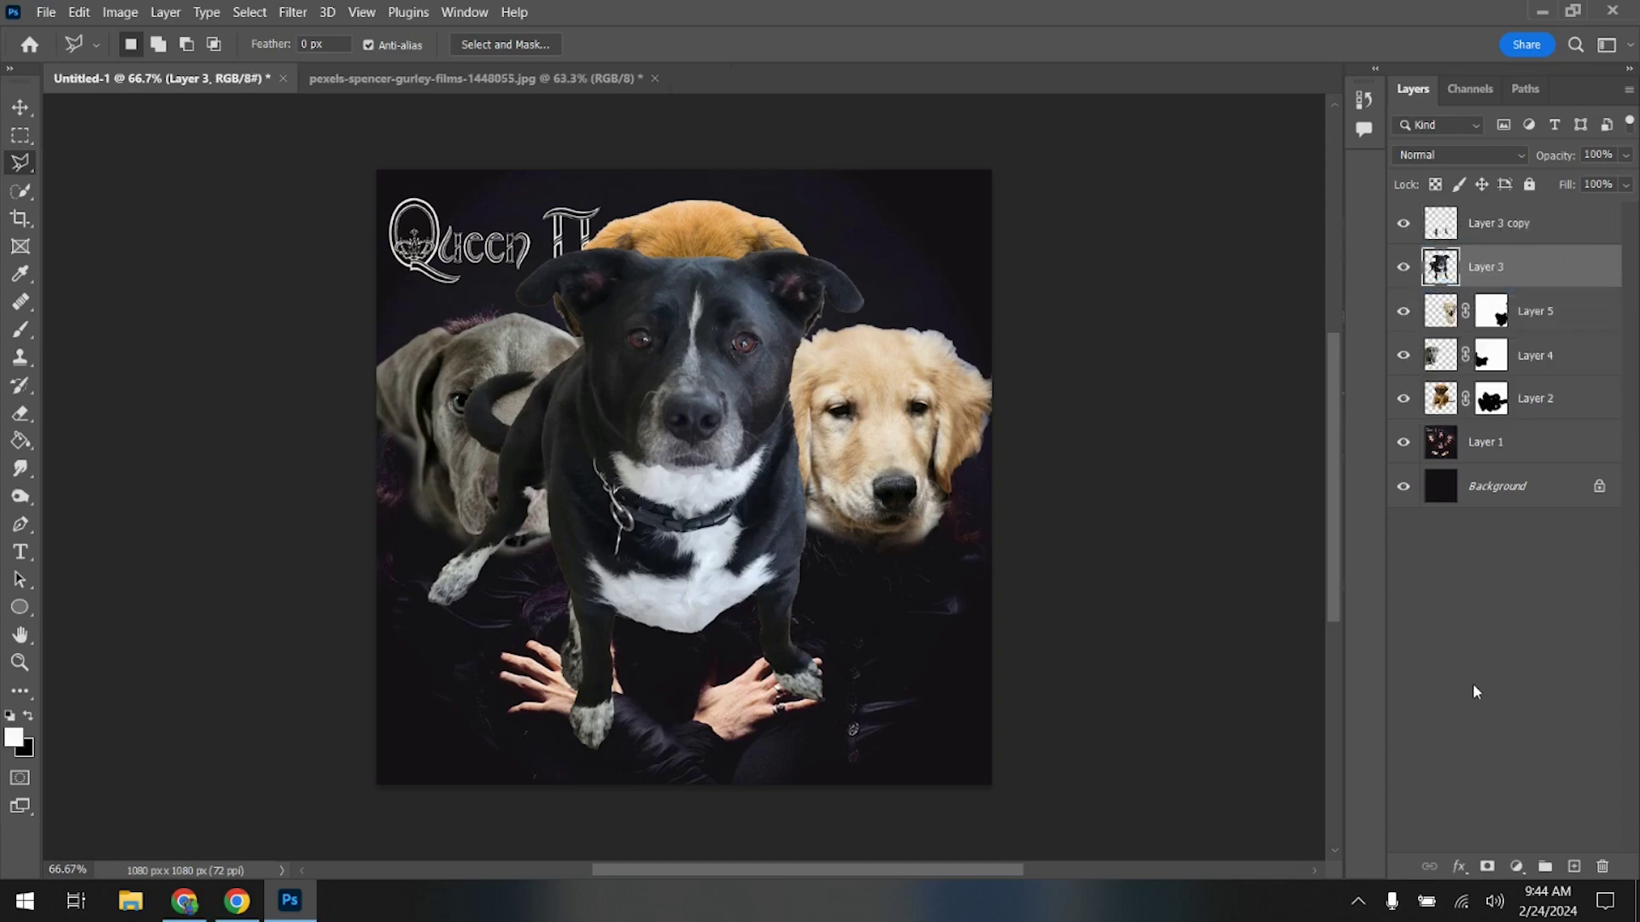
left_click(1493, 864)
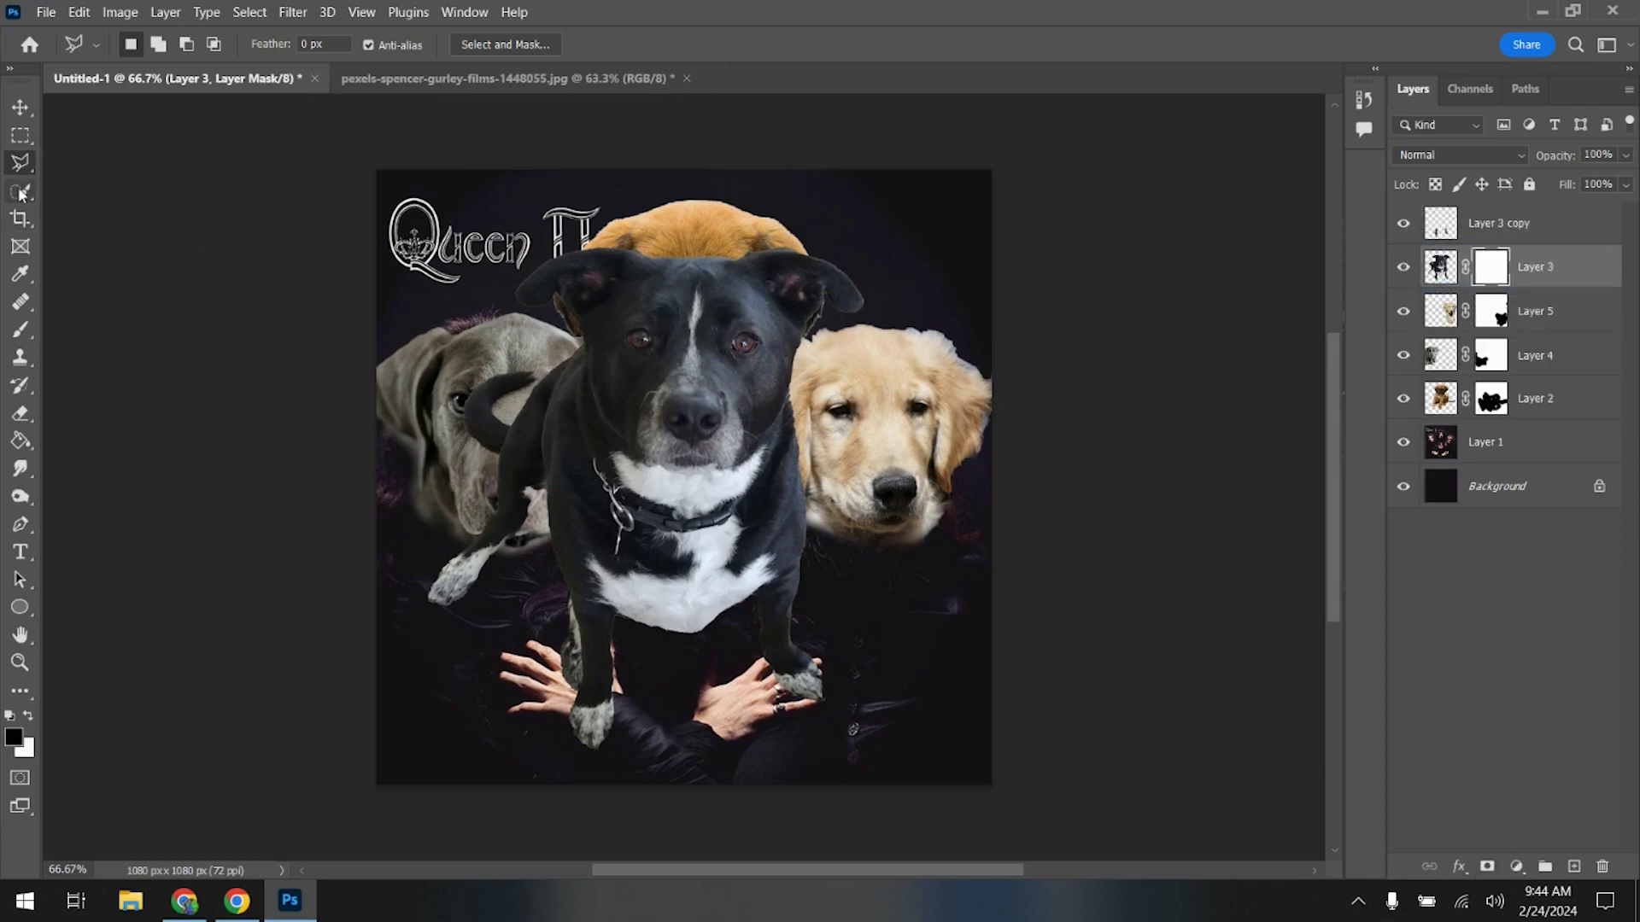
left_click(21, 330)
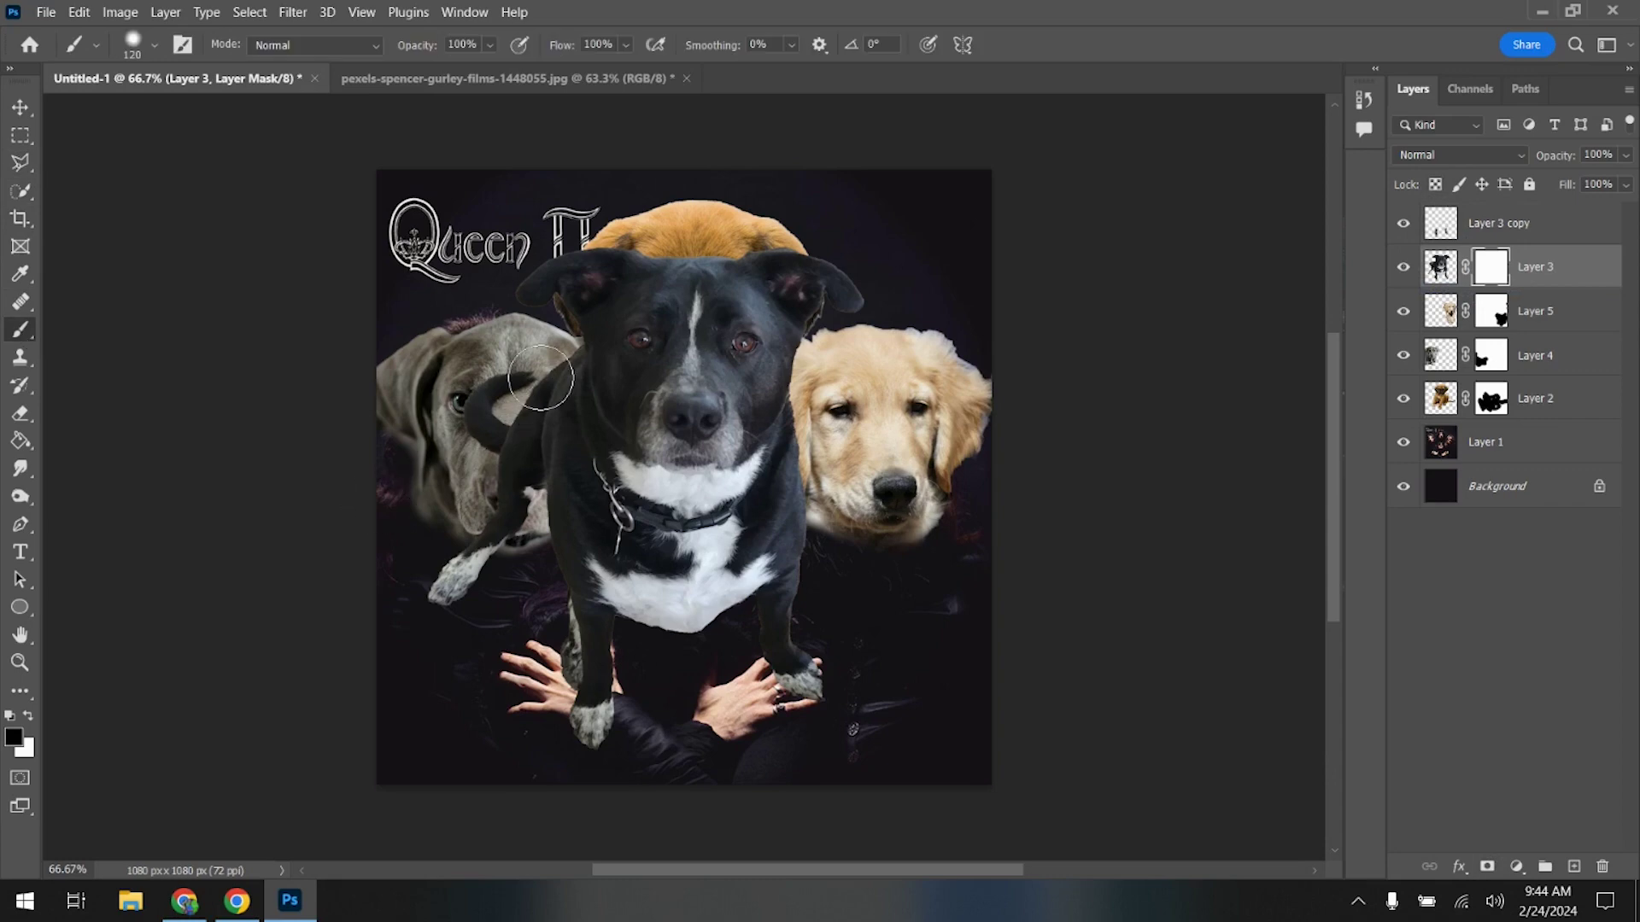
mouse_move(541, 377)
left_mouse_down()
mouse_move(558, 484)
mouse_move(617, 567)
mouse_move(689, 577)
mouse_move(732, 558)
mouse_move(796, 503)
mouse_move(826, 407)
mouse_move(769, 478)
left_mouse_up()
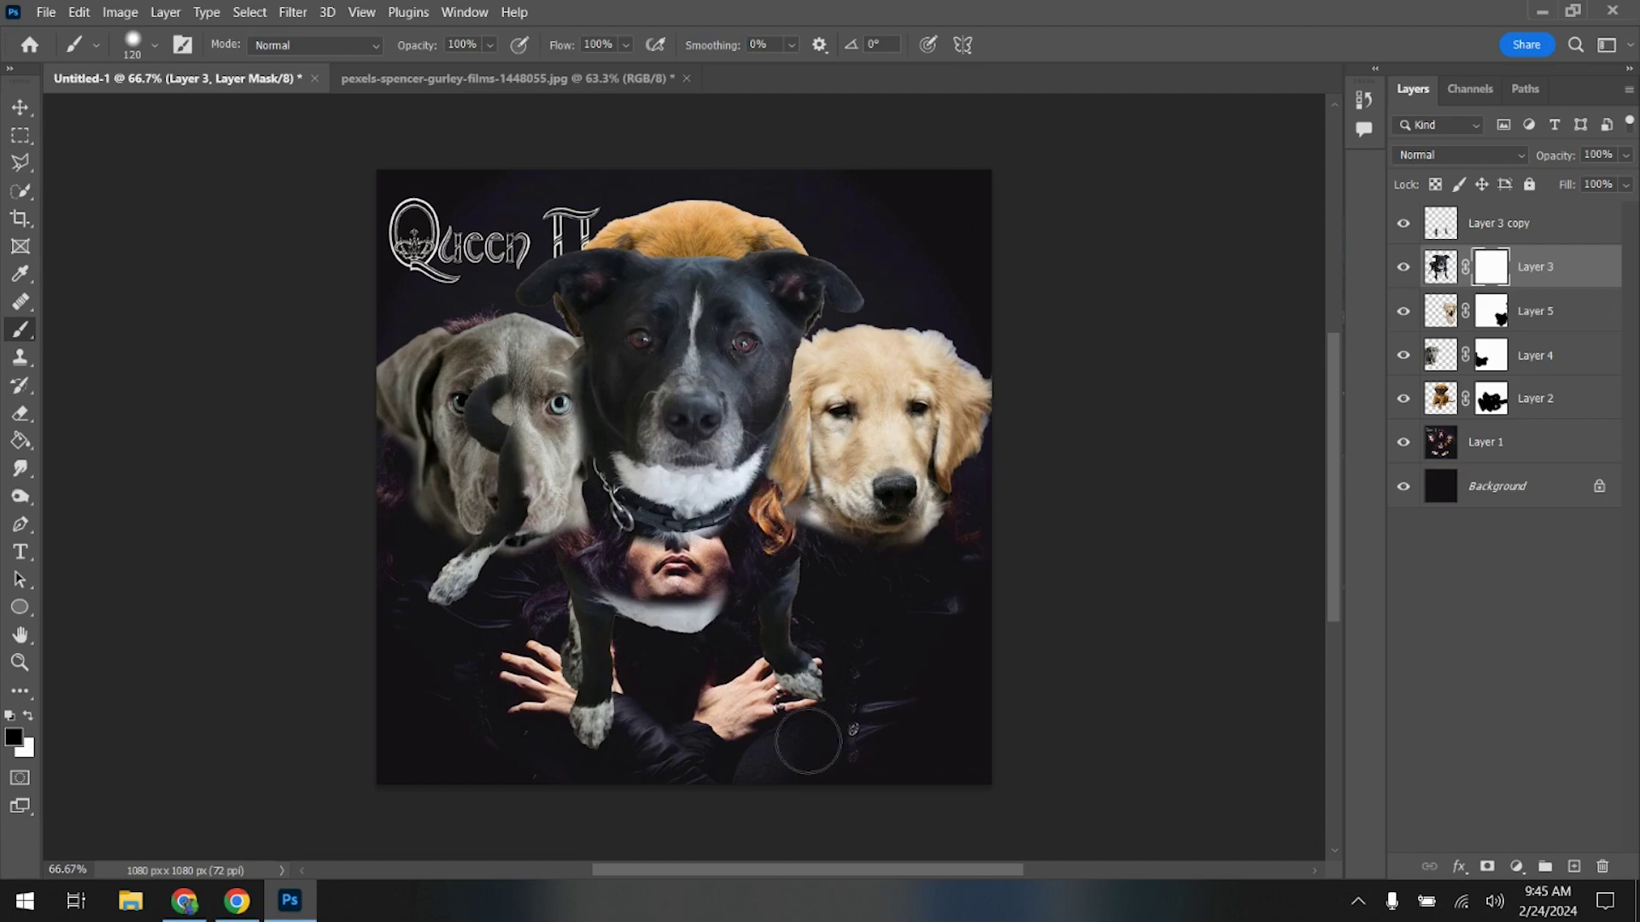
mouse_move(726, 602)
left_mouse_down()
mouse_move(606, 608)
mouse_move(636, 636)
mouse_move(549, 591)
mouse_move(598, 667)
mouse_move(509, 513)
mouse_move(500, 453)
mouse_move(410, 606)
mouse_move(474, 559)
mouse_move(494, 589)
left_mouse_up()
- Hide the paws copy and move the black dog's head back down to bottom centre
left_click(1402, 224)
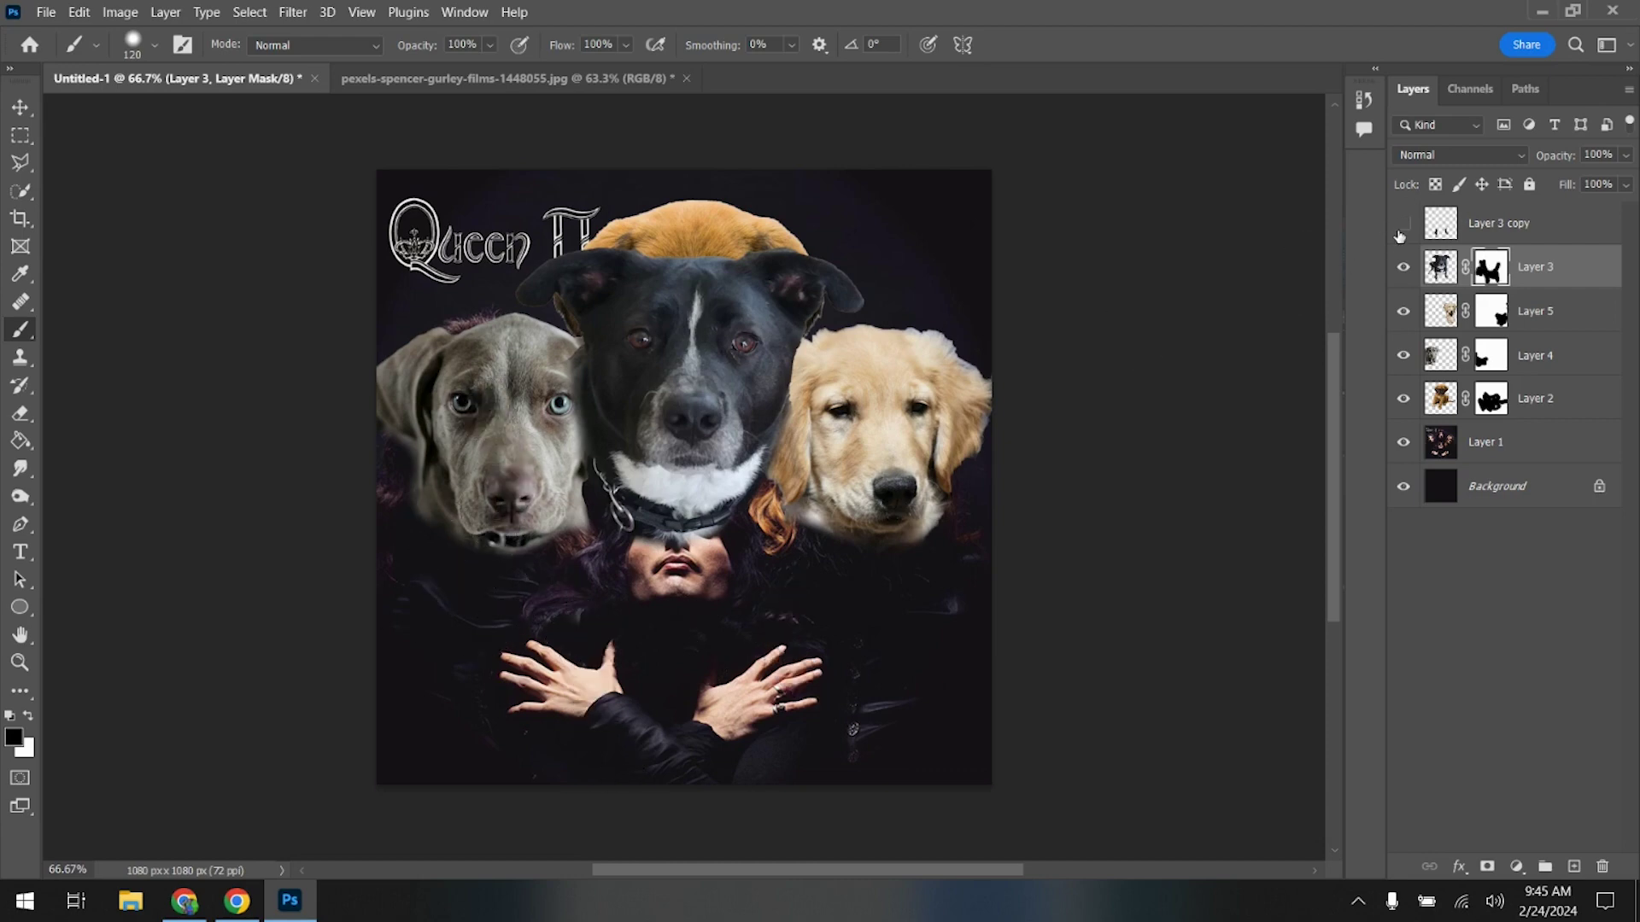
left_click(10, 117)
left_click_drag(683, 422, 675, 611)
- Hide Layer 1's title, hands and purple backdrop, checking the black dog layer's visibility
left_click(1402, 442)
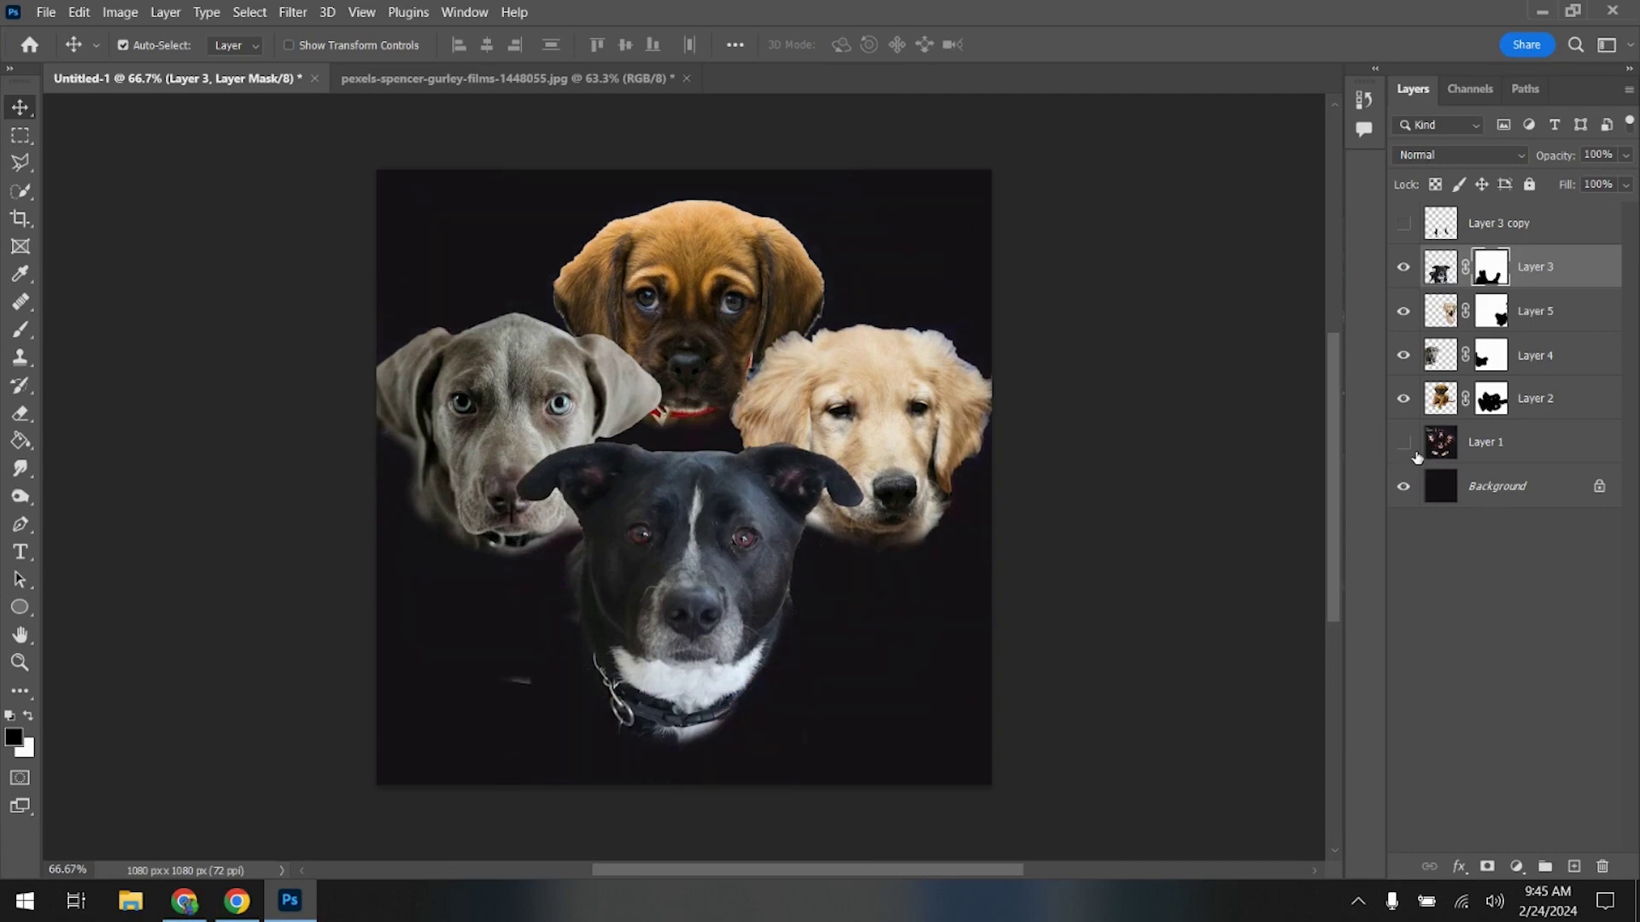
left_click(1509, 444)
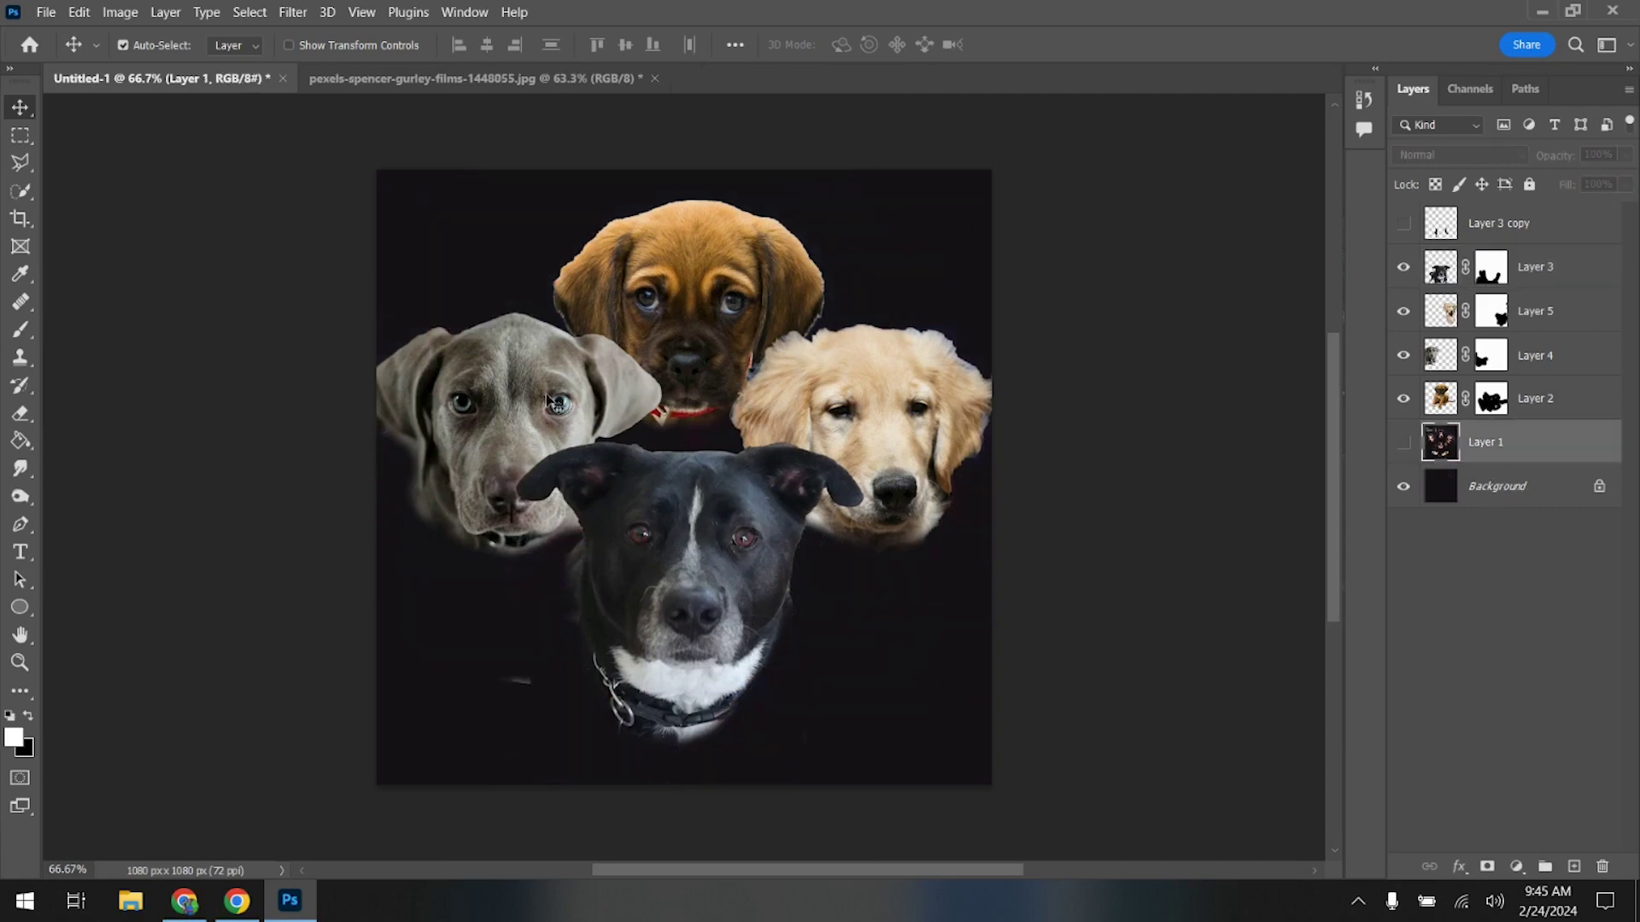
scroll(537, 611, "up", 4)
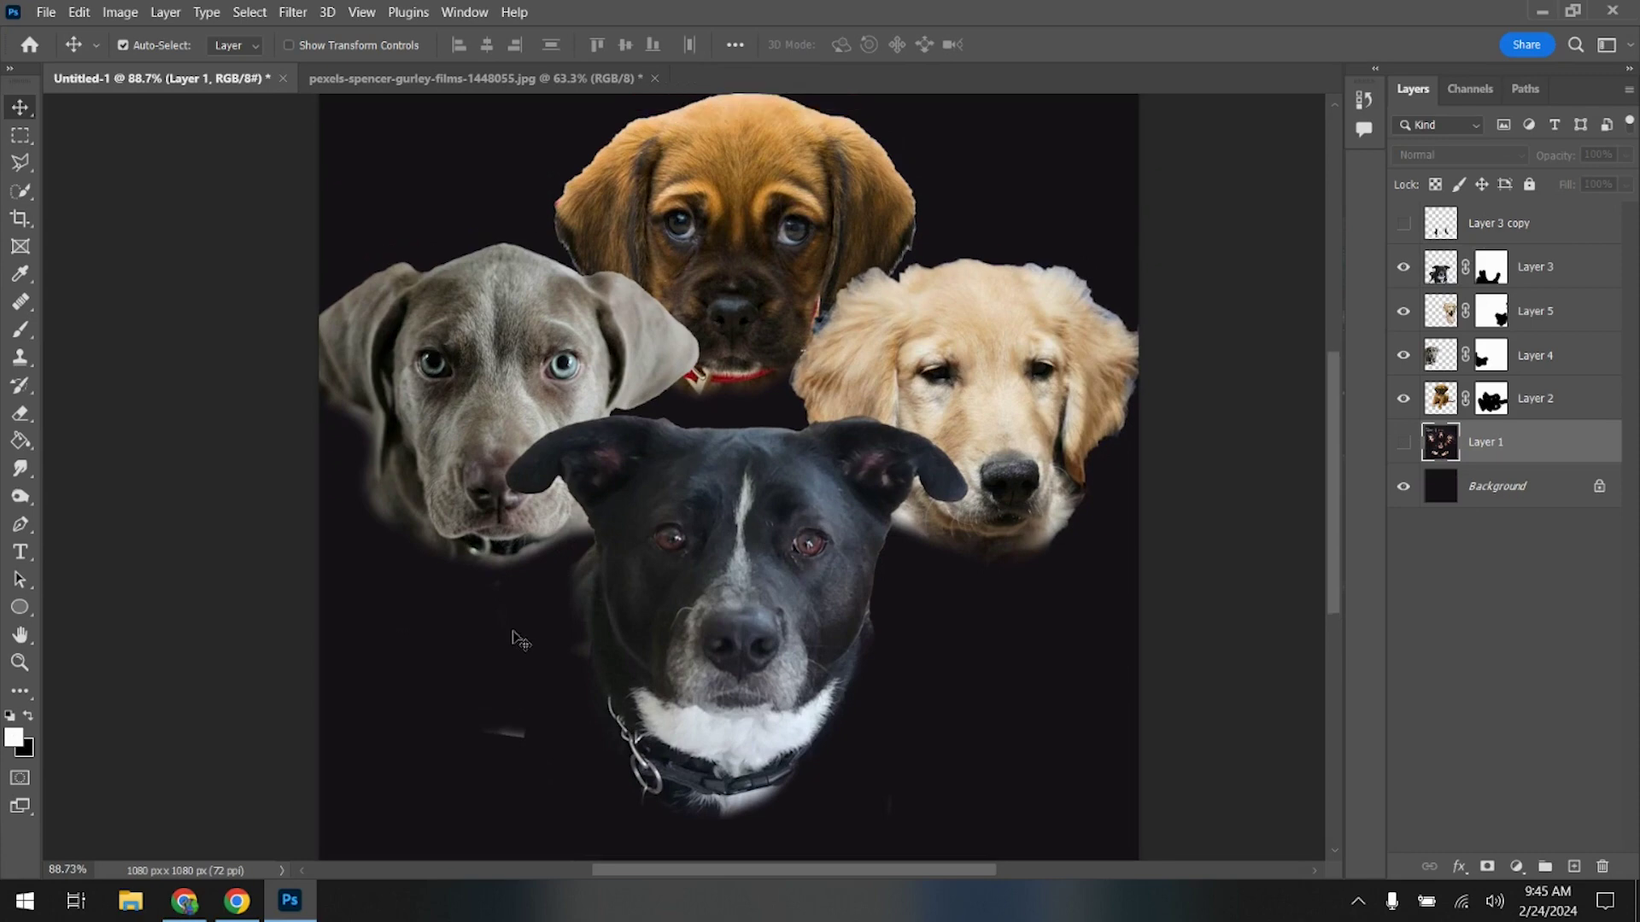
left_click(1496, 273)
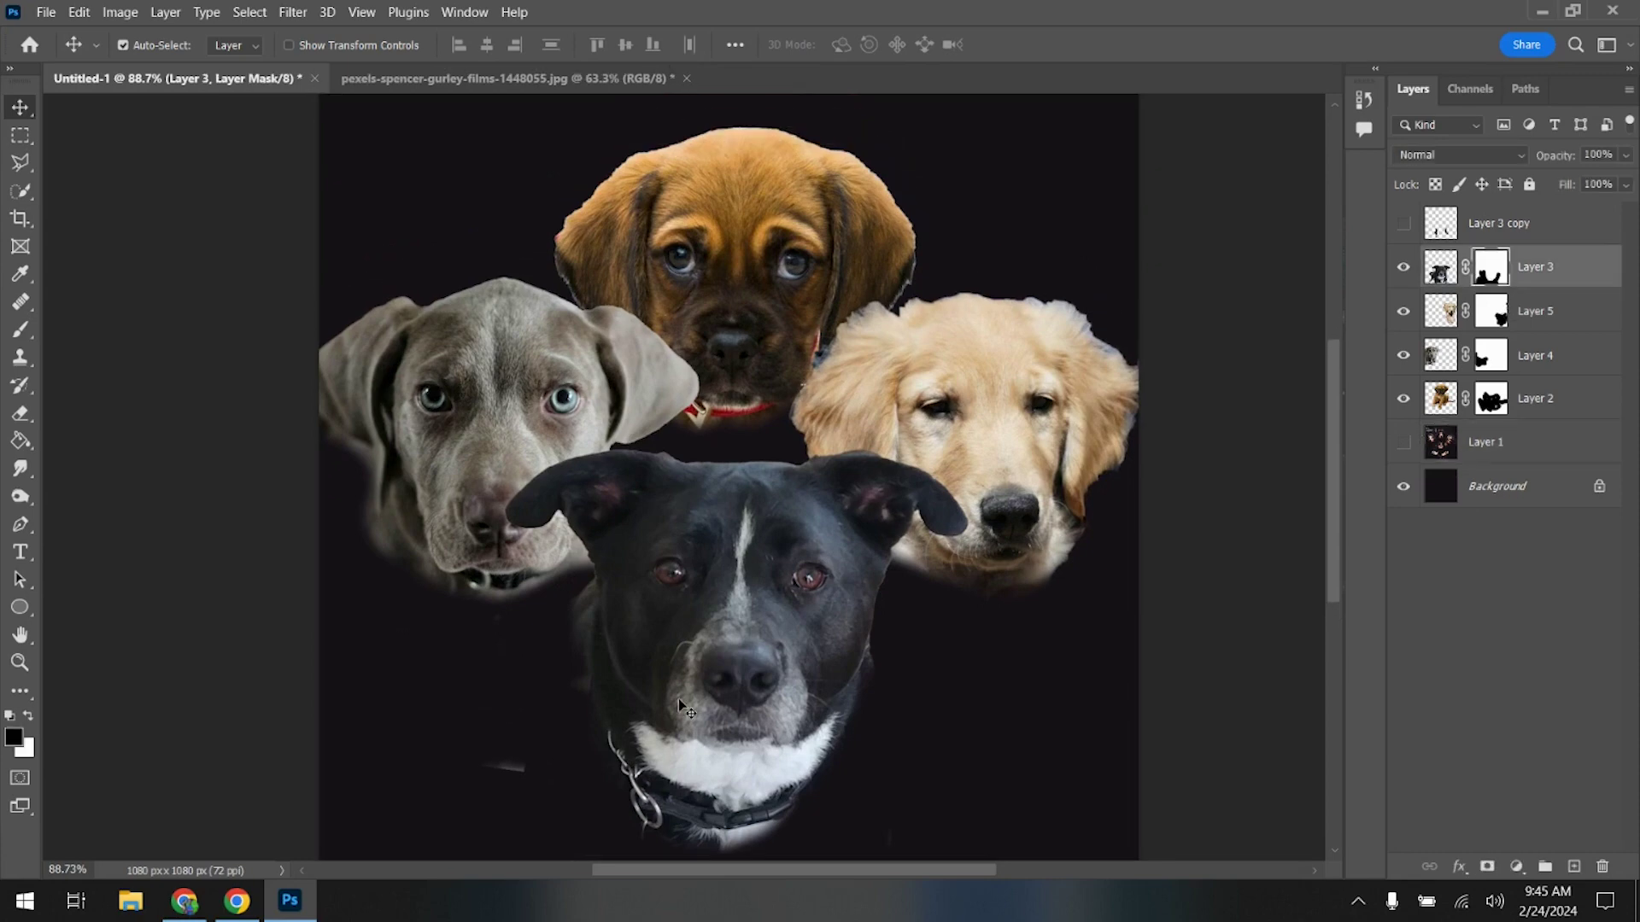
scroll(687, 709, "down", 3)
left_click(1400, 268)
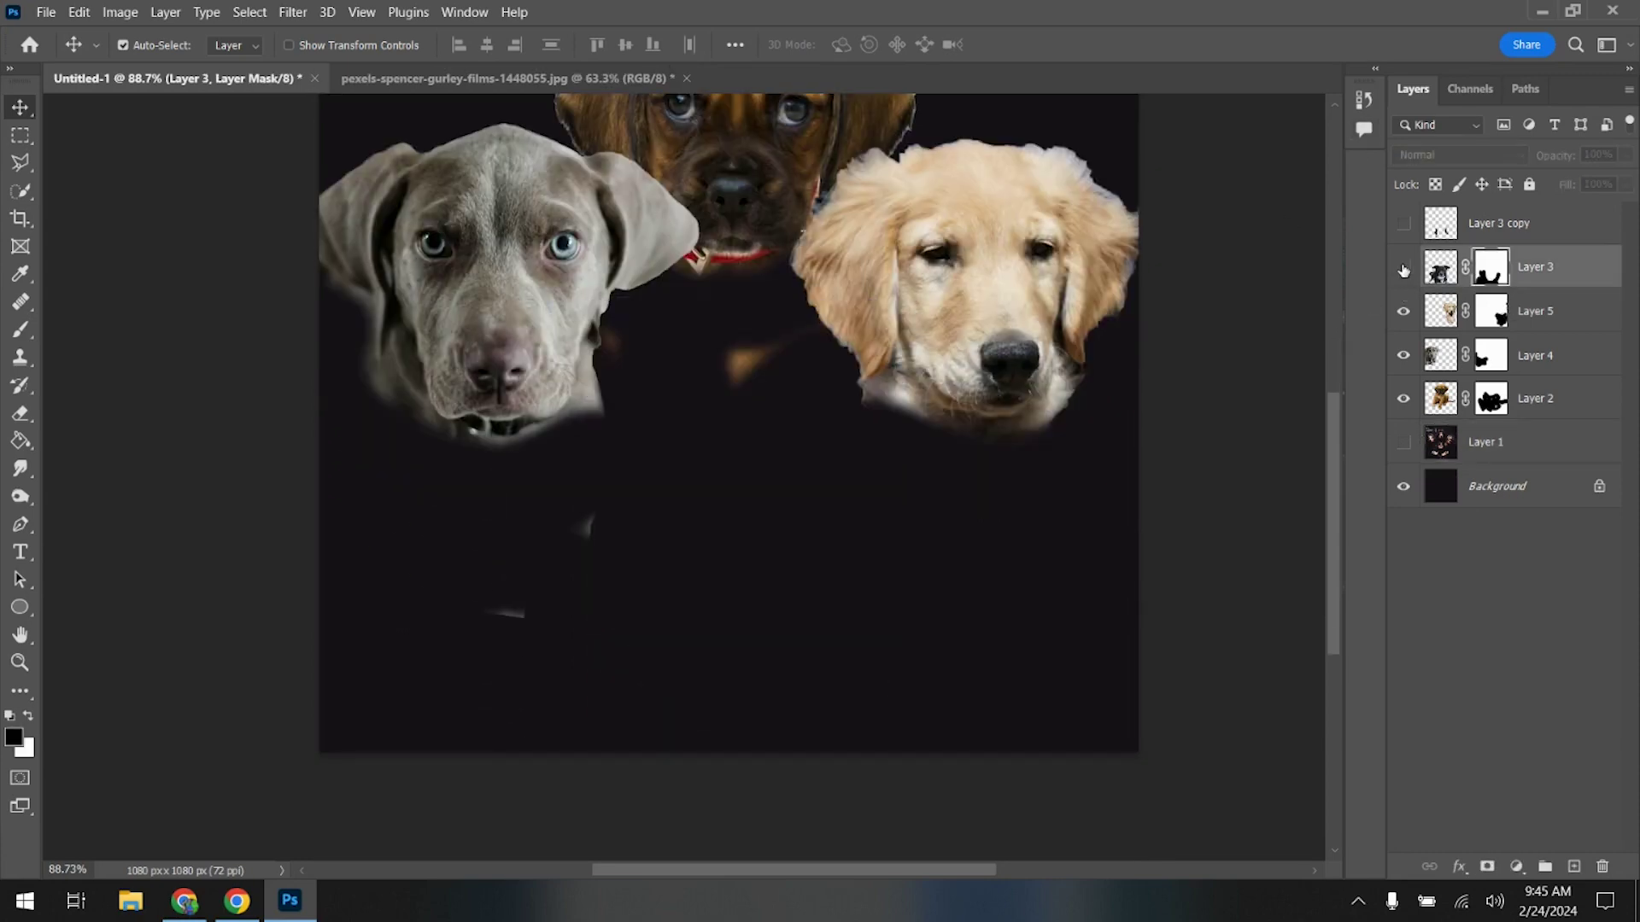
left_click(1402, 270)
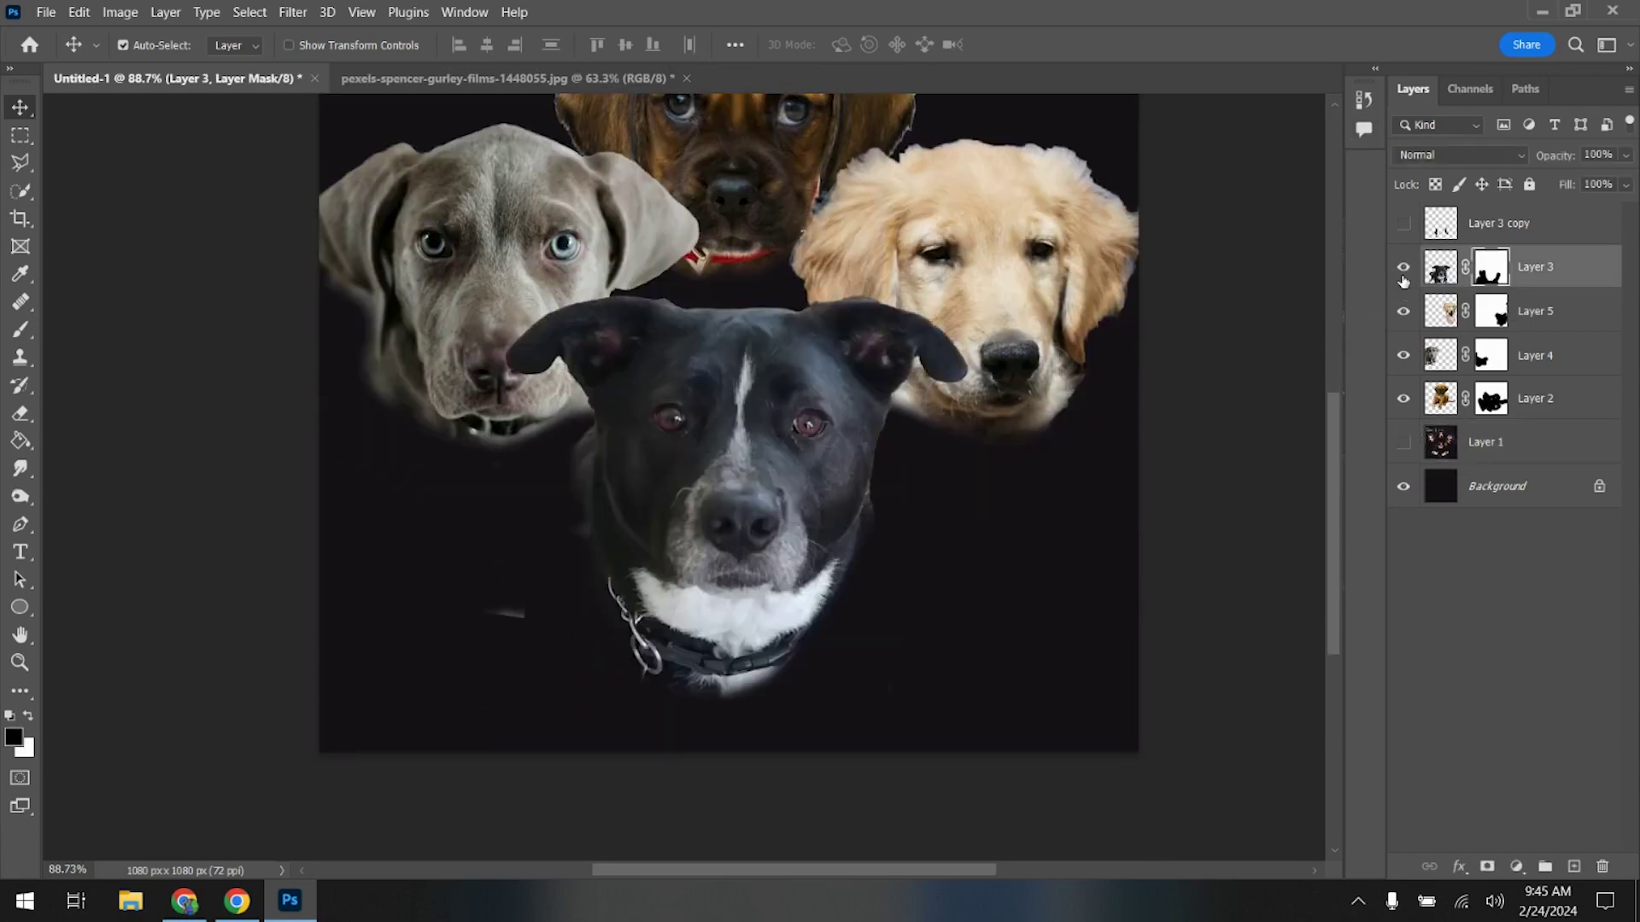
- Select the grey dog's Layer 4 mask with the Brush tool ready
left_click(1404, 357)
left_click(1404, 357)
left_click(1493, 356)
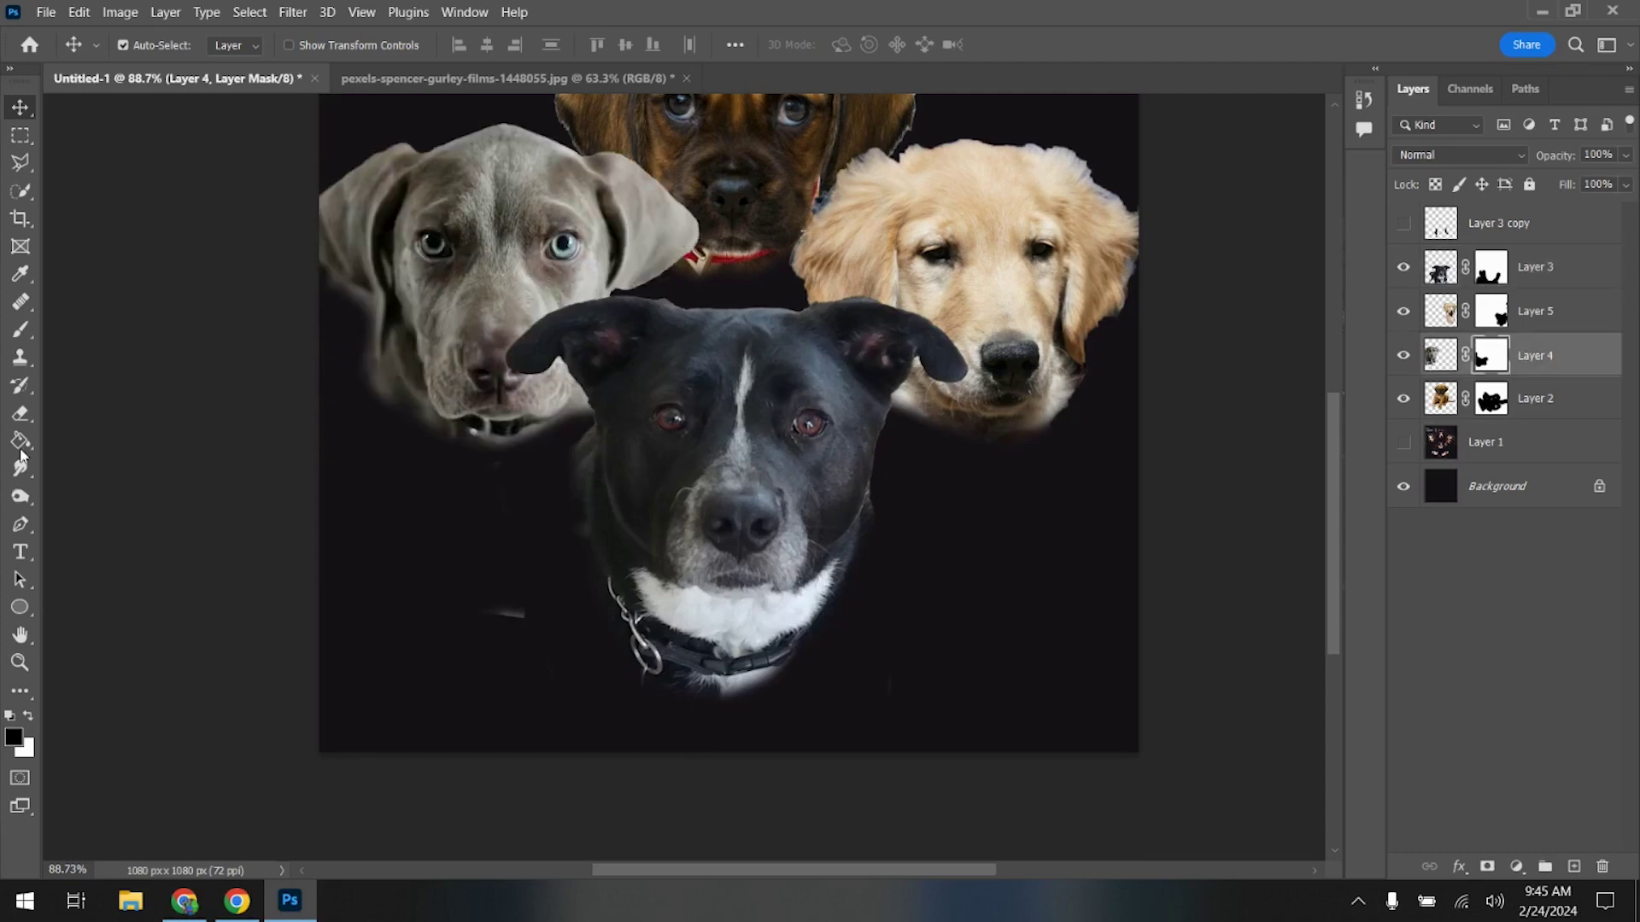
left_click(20, 330)
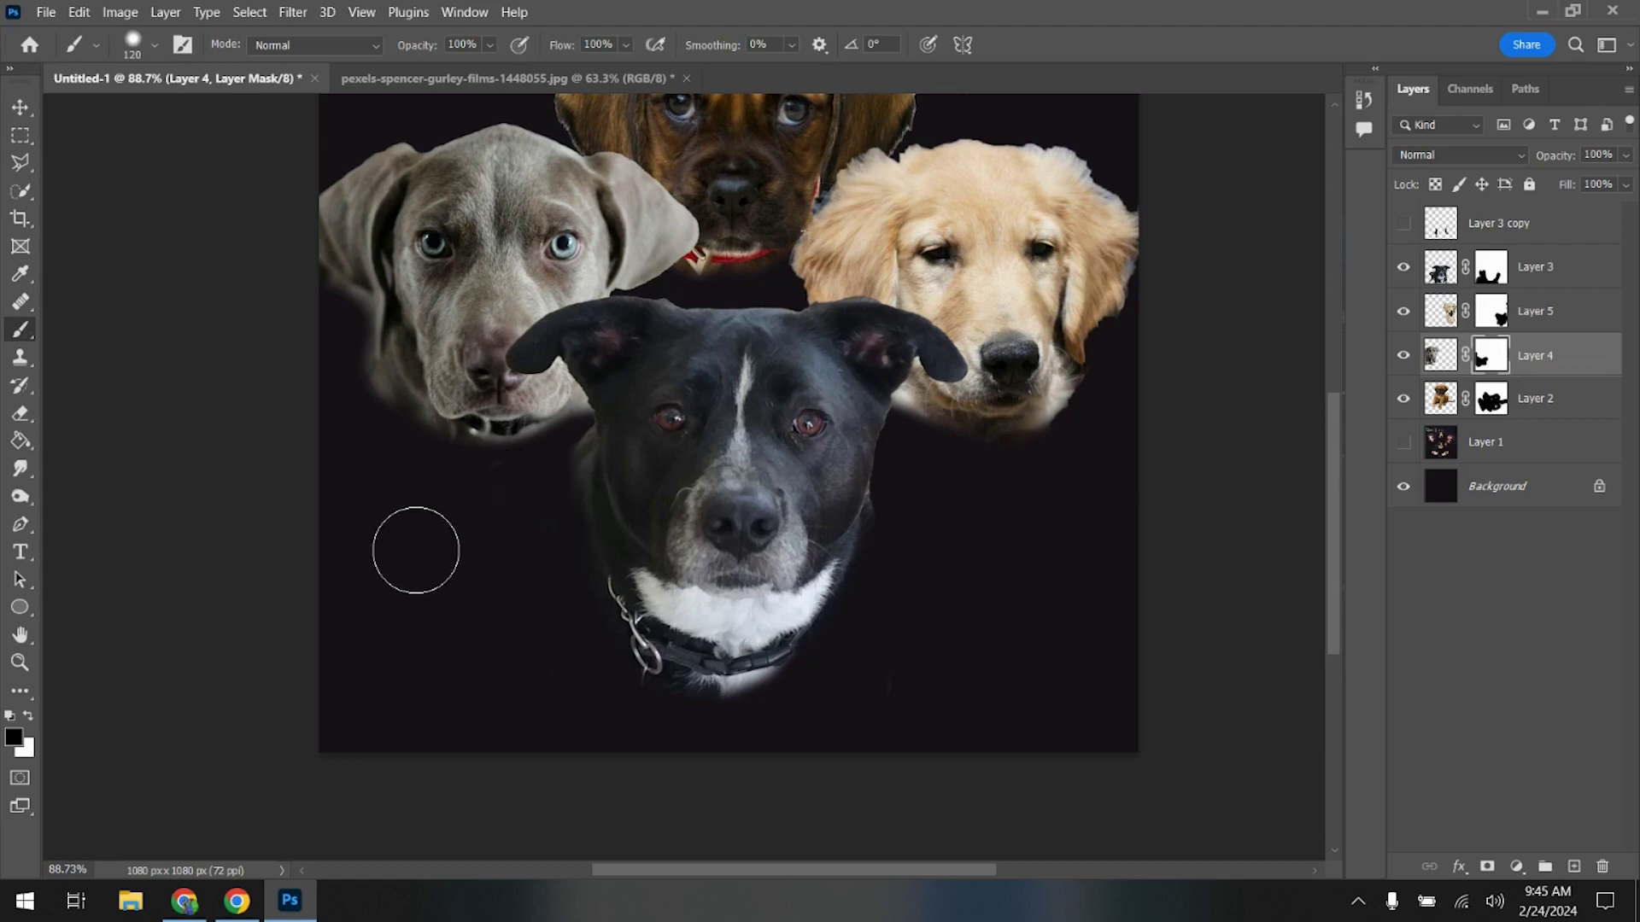
- Hide the black dog, golden retriever and brown puppy layers and zoom in on the grey dog
left_click(1404, 267)
left_click(1403, 311)
left_click(1403, 399)
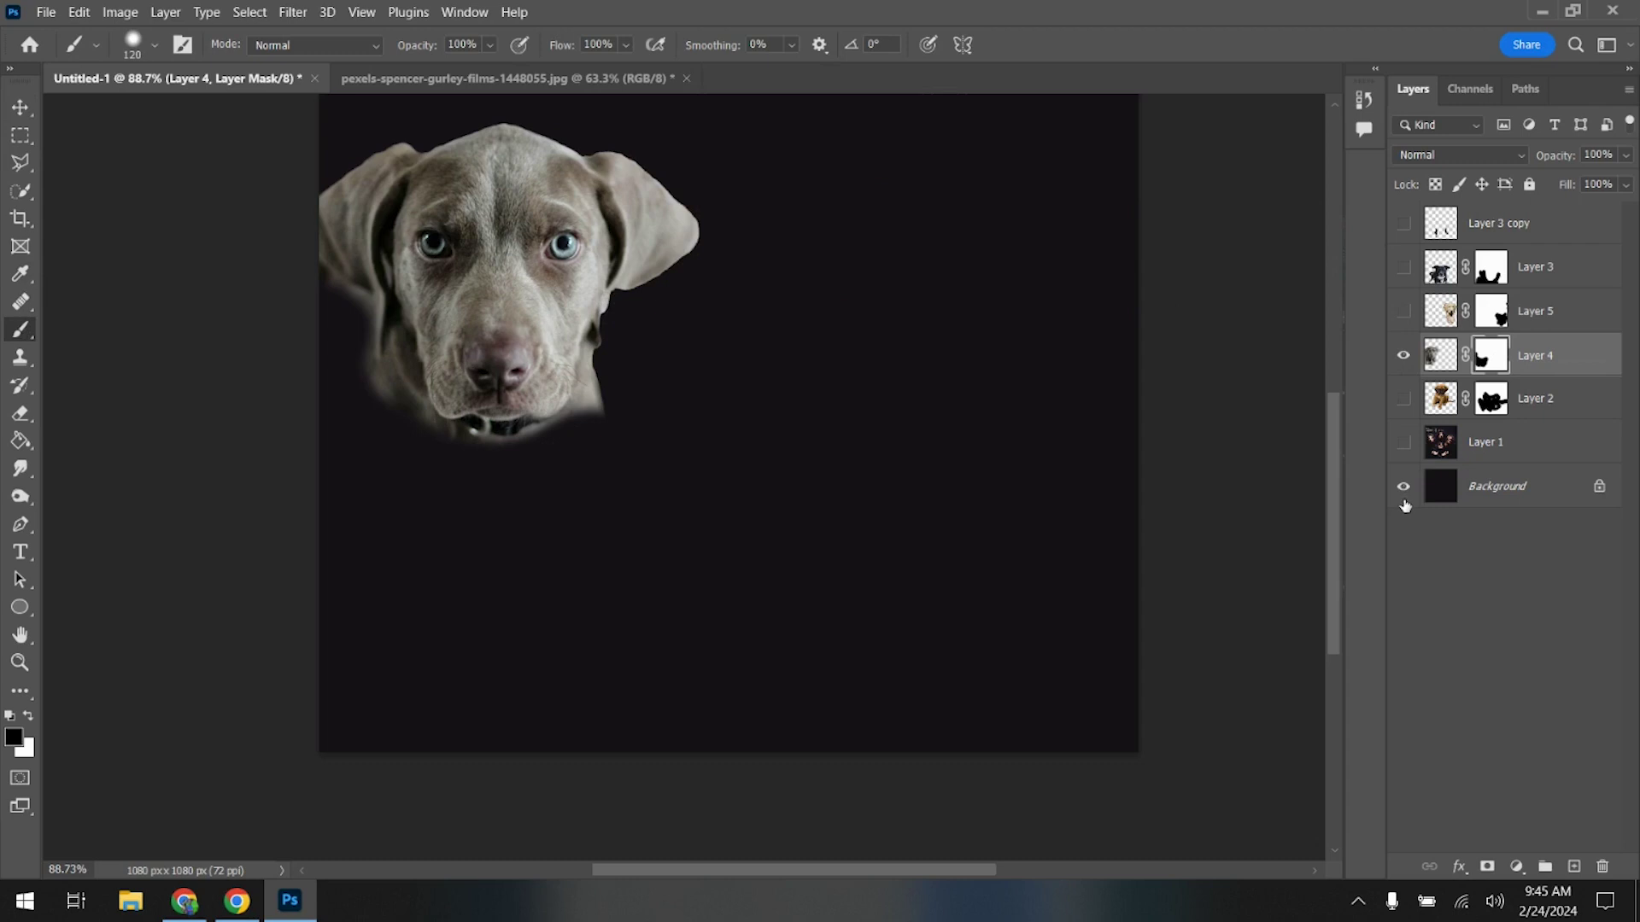
scroll(683, 555, "up", 3)
scroll(546, 786, "up", 2)
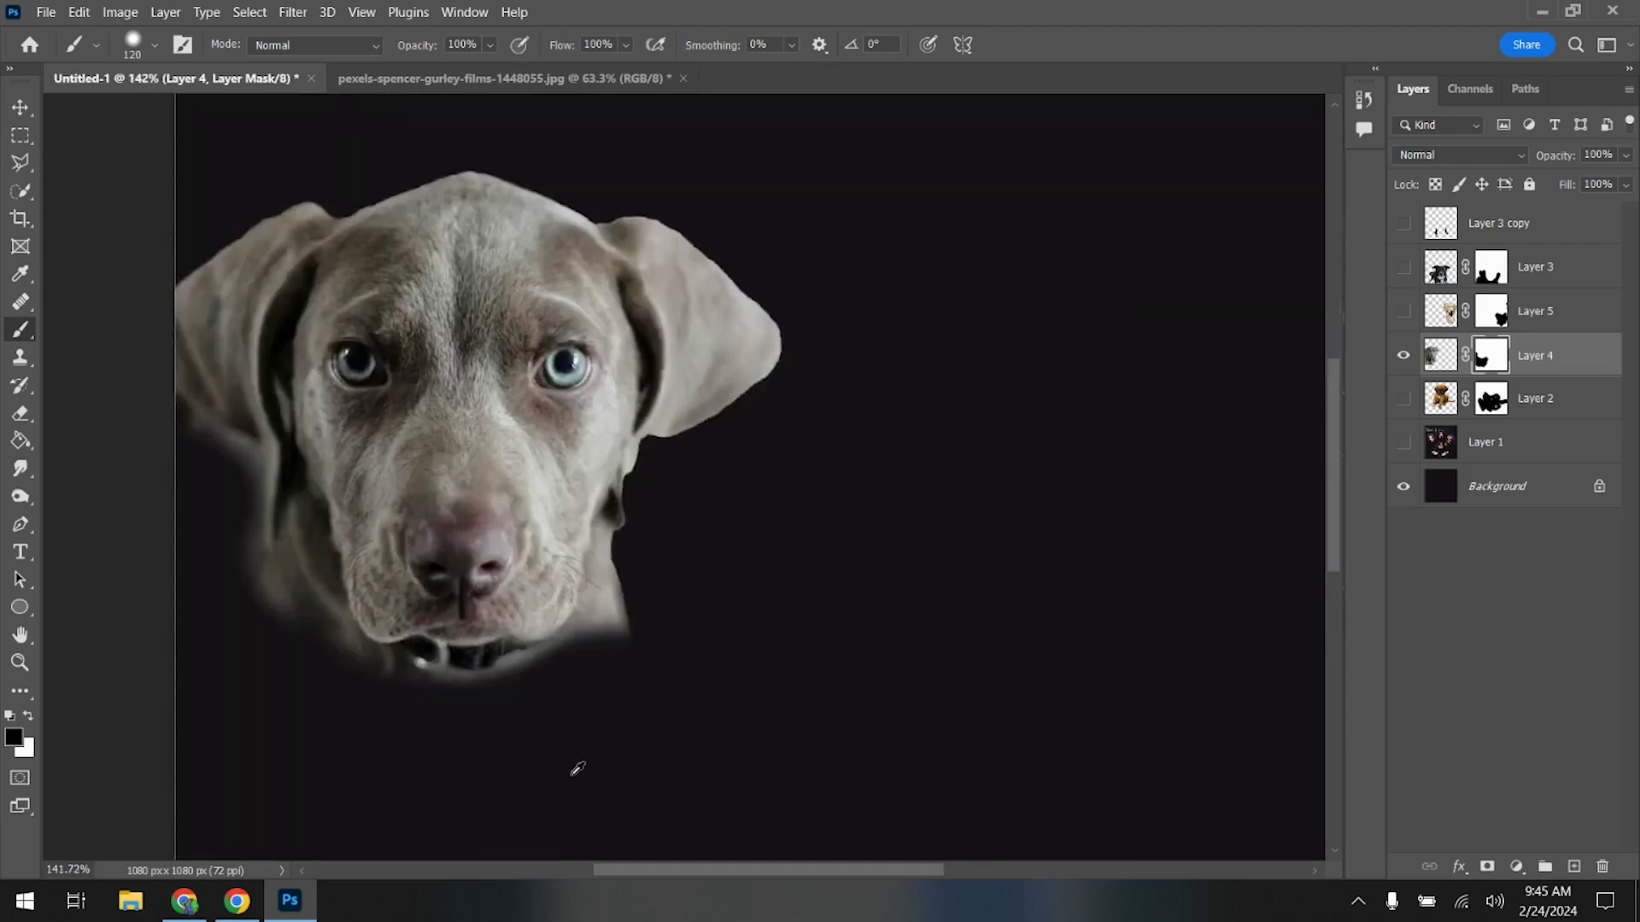
scroll(577, 769, "up", 2)
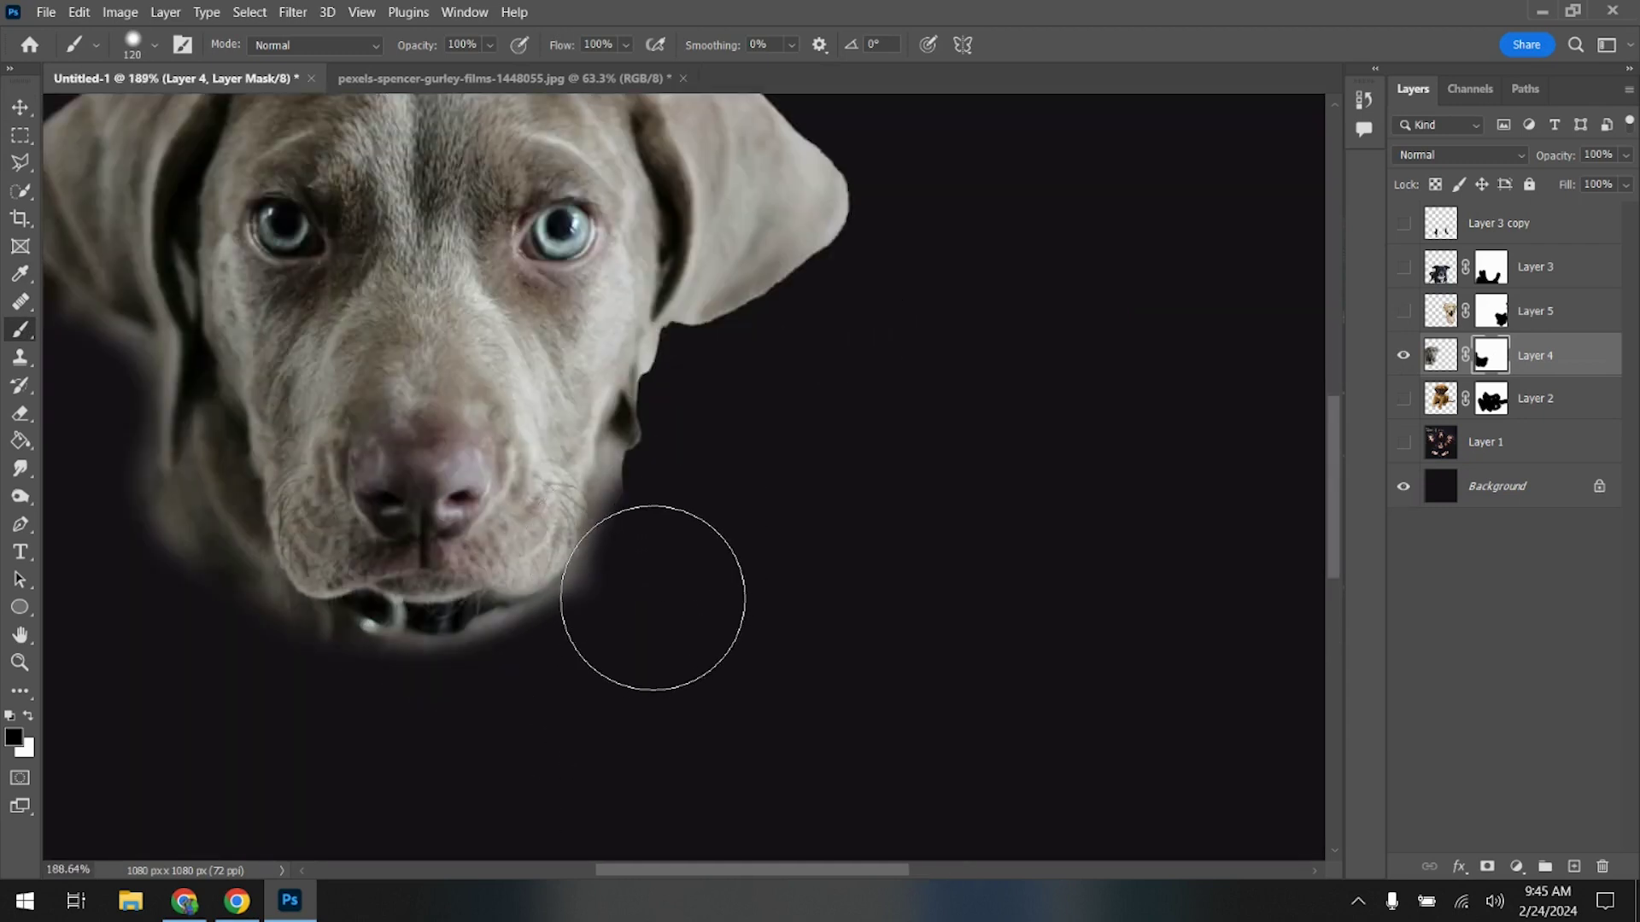
- Paint out the fur glow under the grey dog's chin and jaw with a 32 px brush, then apply the mask
mouse_move(652, 598)
left_mouse_down()
mouse_move(700, 447)
mouse_move(703, 486)
mouse_move(705, 466)
left_mouse_up()
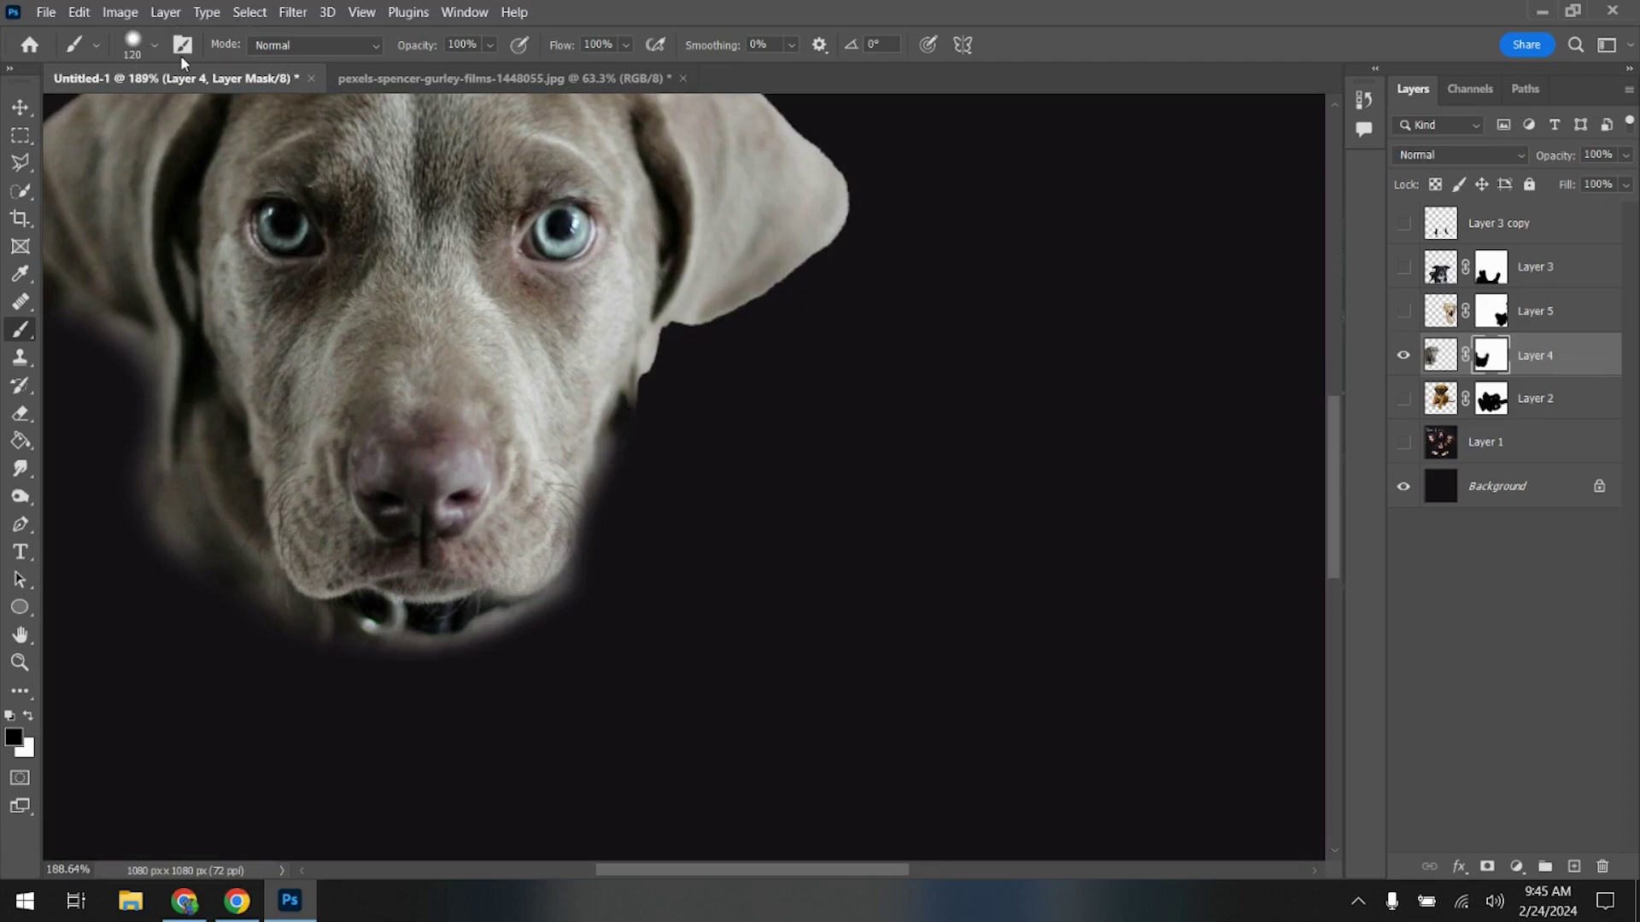
left_click(137, 43)
left_click(143, 114)
left_click(170, 508)
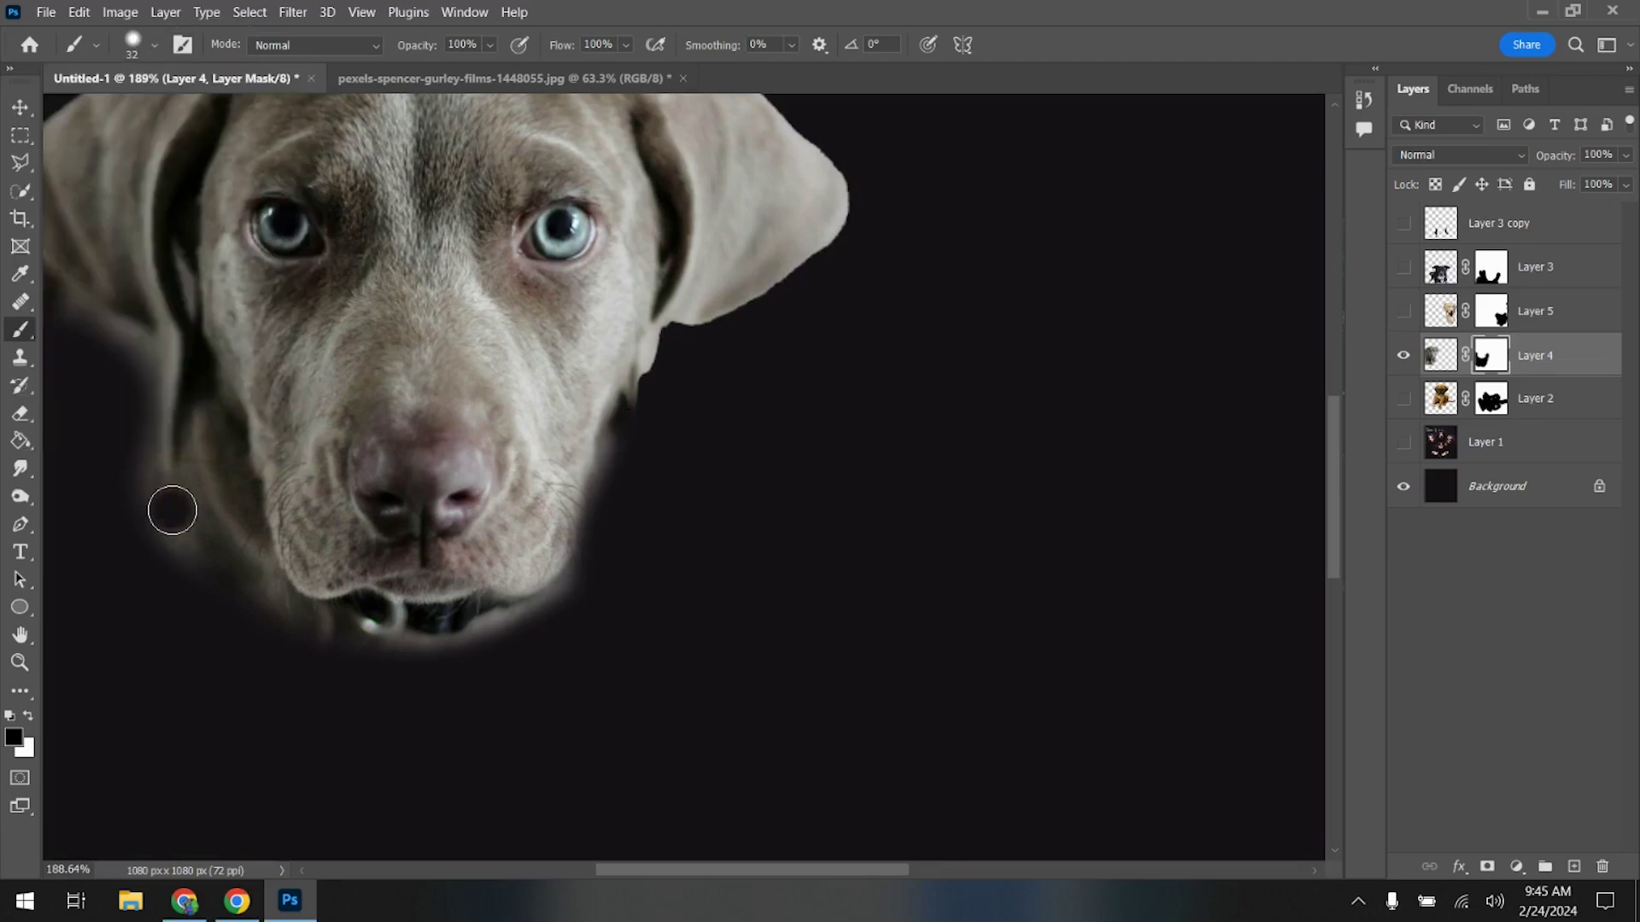
mouse_move(75, 325)
left_mouse_down()
mouse_move(128, 355)
mouse_move(119, 479)
mouse_move(149, 409)
mouse_move(135, 368)
mouse_move(136, 495)
mouse_move(149, 453)
mouse_move(160, 524)
mouse_move(181, 543)
mouse_move(211, 435)
mouse_move(229, 474)
mouse_move(220, 595)
mouse_move(206, 546)
mouse_move(170, 589)
mouse_move(152, 572)
mouse_move(196, 578)
mouse_move(225, 540)
mouse_move(279, 630)
mouse_move(235, 528)
mouse_move(250, 581)
left_mouse_up()
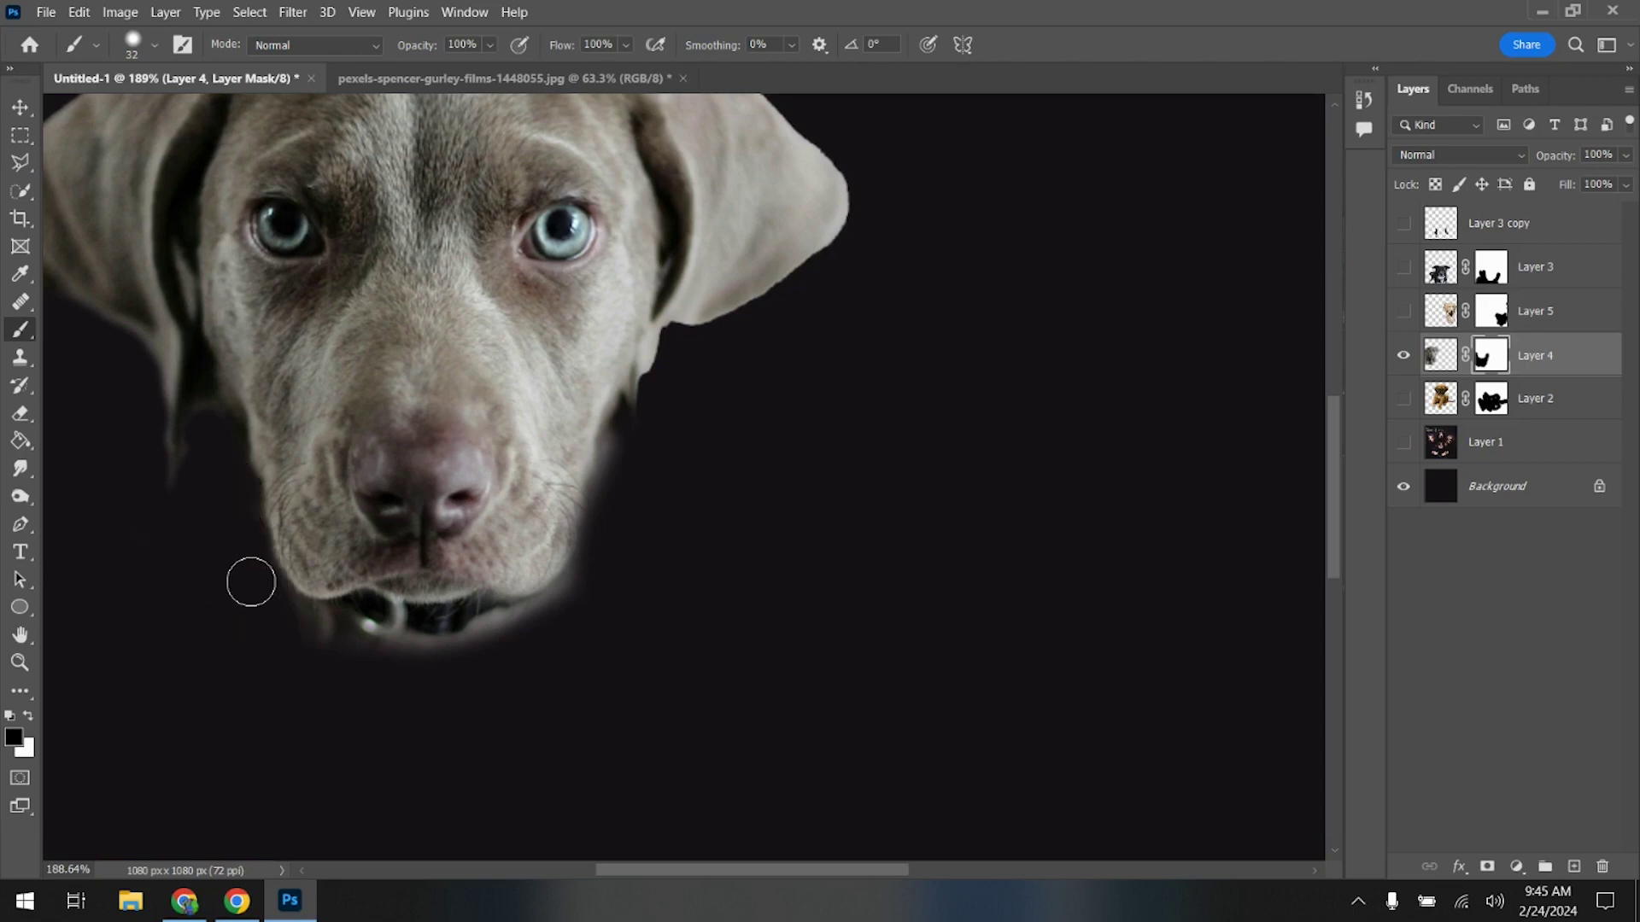
mouse_move(306, 639)
left_mouse_down()
mouse_move(285, 611)
mouse_move(379, 668)
mouse_move(411, 668)
mouse_move(412, 650)
mouse_move(479, 663)
mouse_move(515, 638)
mouse_move(490, 637)
mouse_move(541, 626)
mouse_move(589, 579)
mouse_move(632, 431)
left_mouse_up()
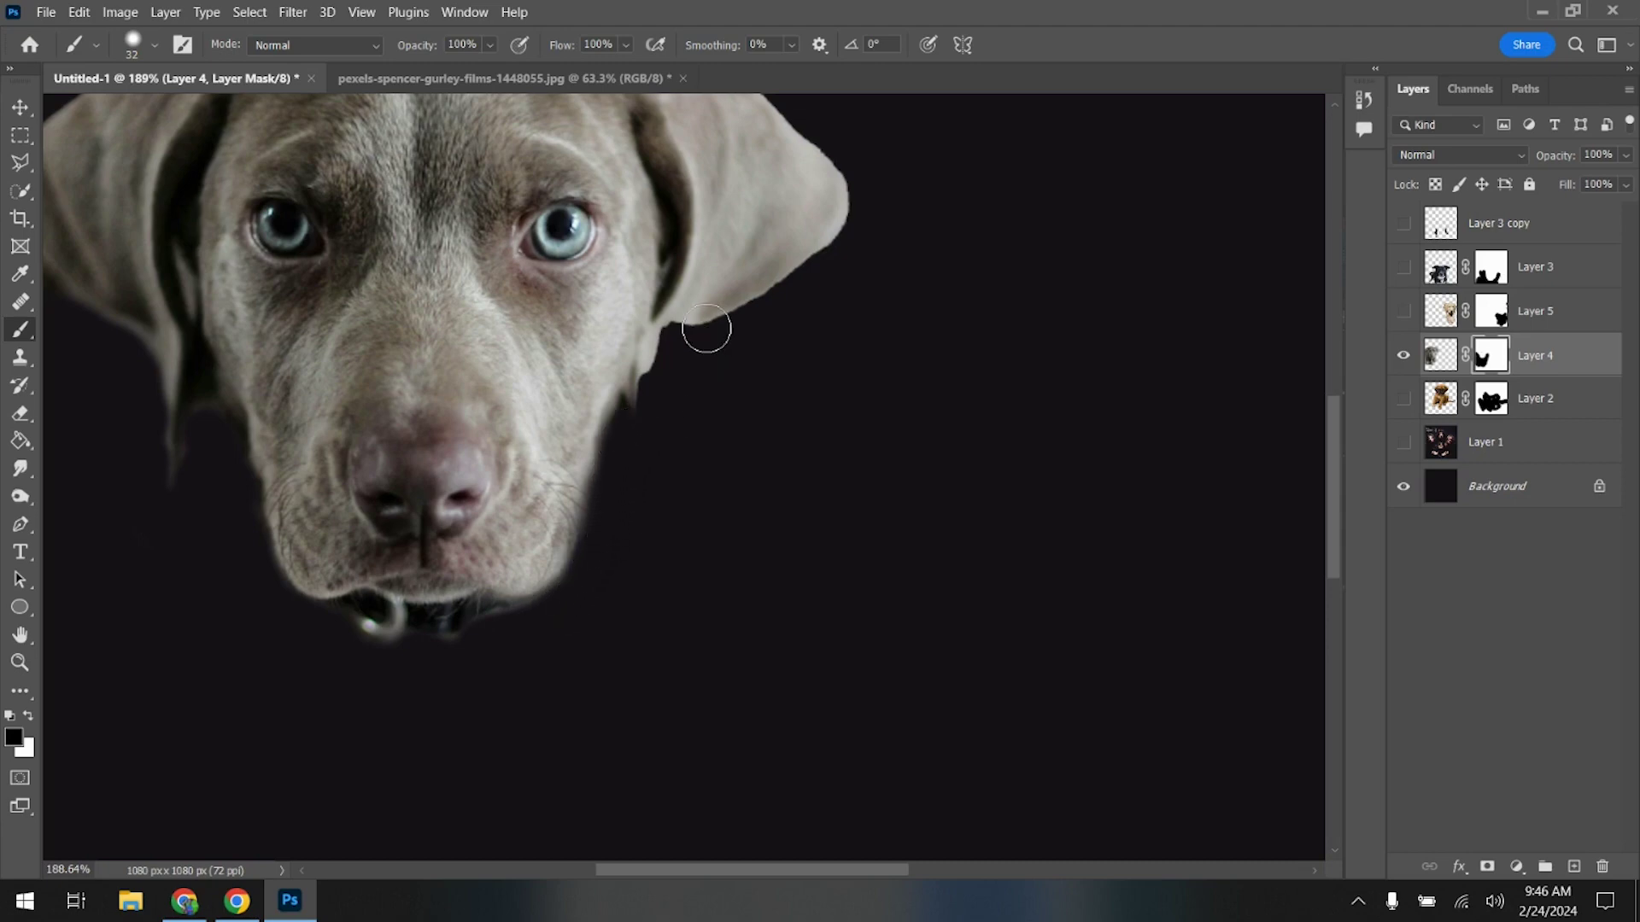
mouse_move(671, 359)
left_mouse_down()
mouse_move(699, 322)
mouse_move(821, 282)
left_mouse_up()
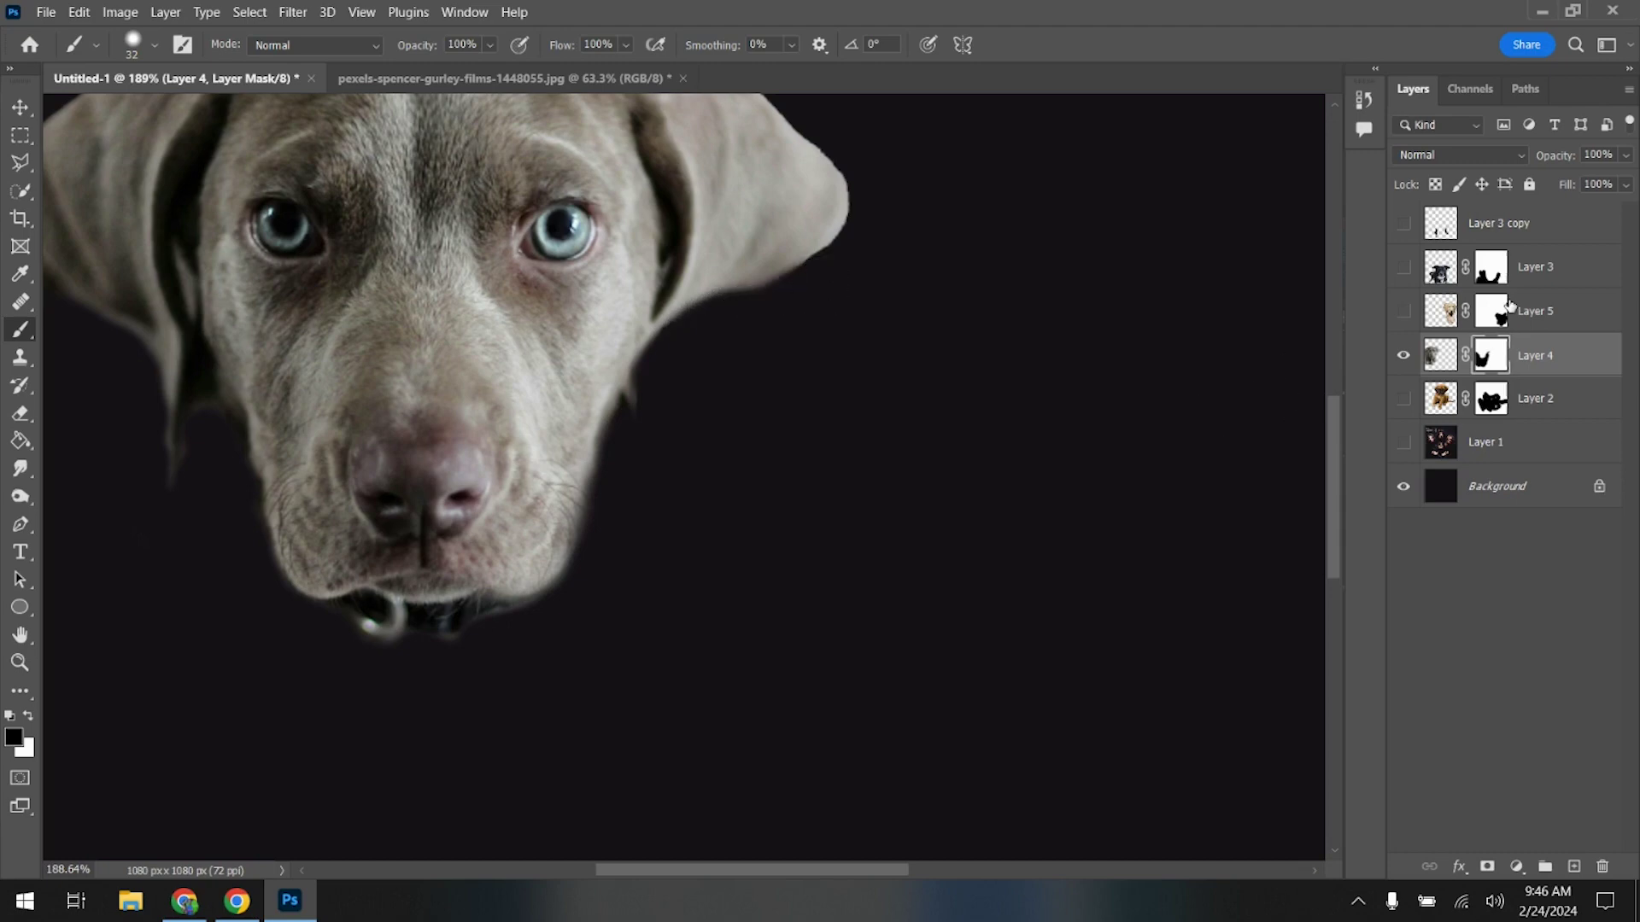
right_click(1500, 365)
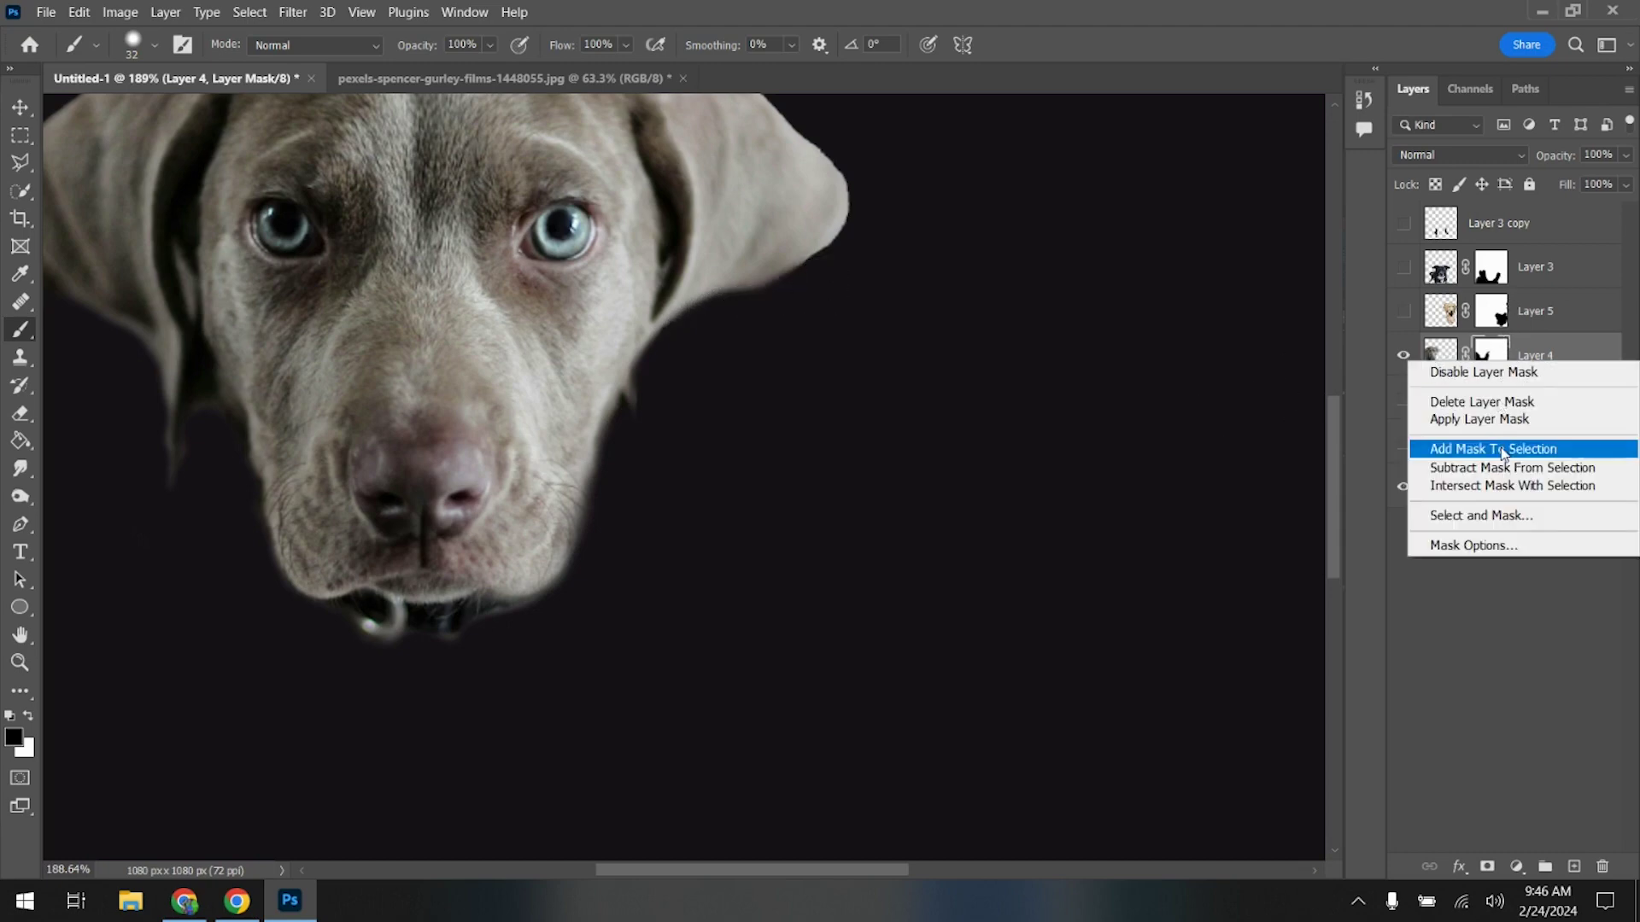
left_click(1495, 425)
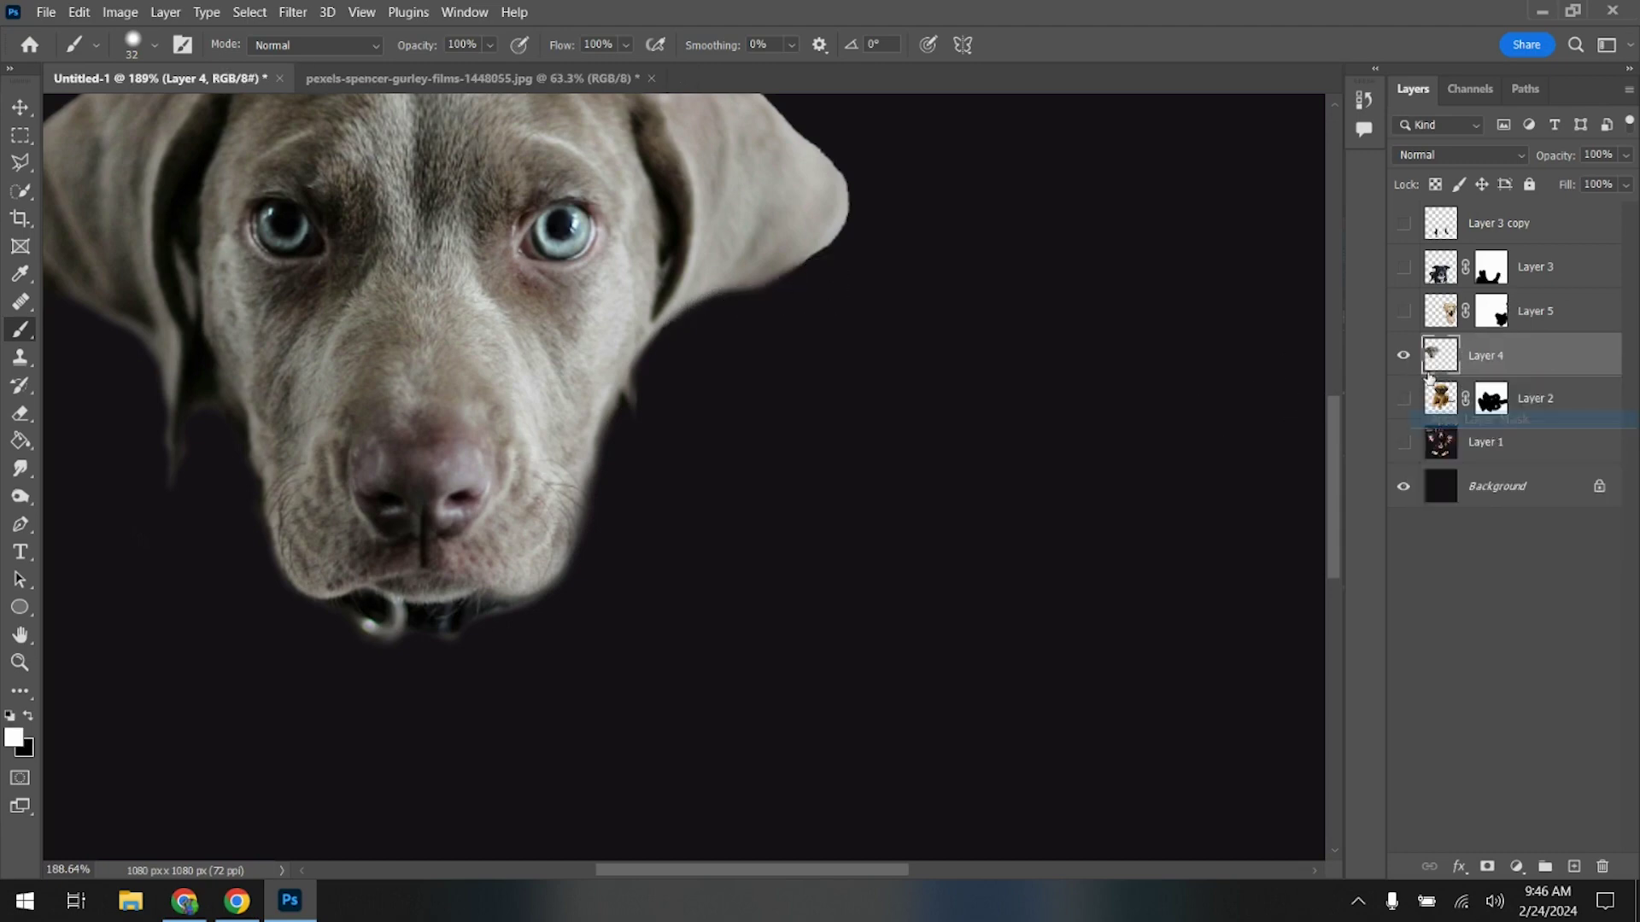
- Show only the brown puppy layer and target its mask with black as the painting colour
left_click(1405, 442)
left_click(1405, 443)
left_click(1404, 398)
left_click(1491, 399)
key("x")
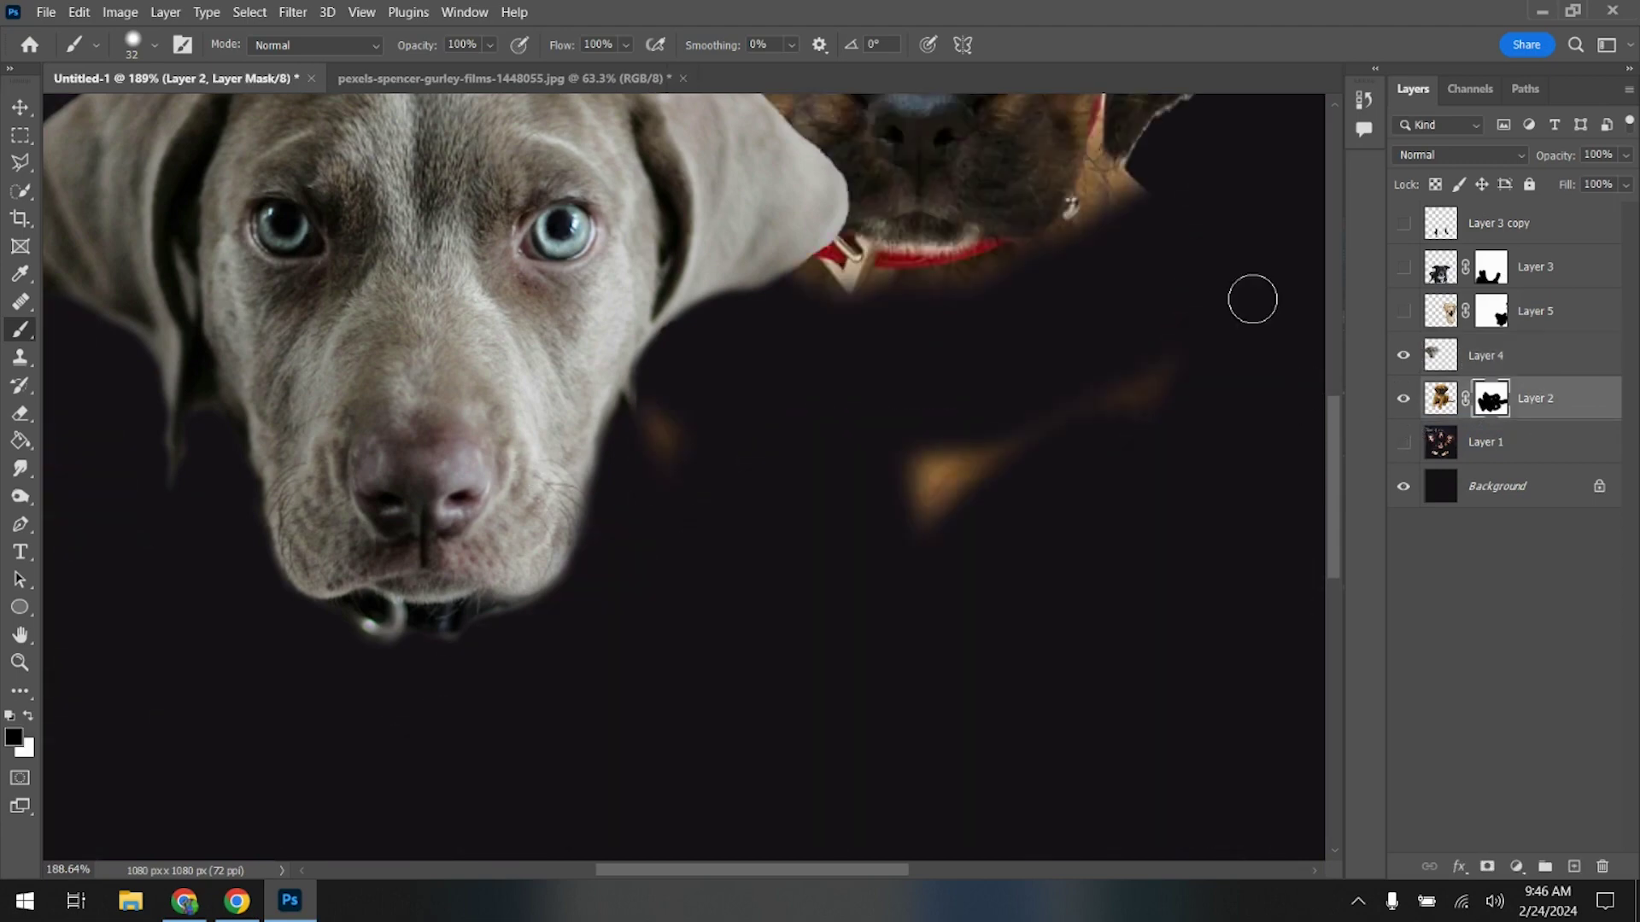
scroll(1197, 418, "up", 3)
left_click(1402, 356)
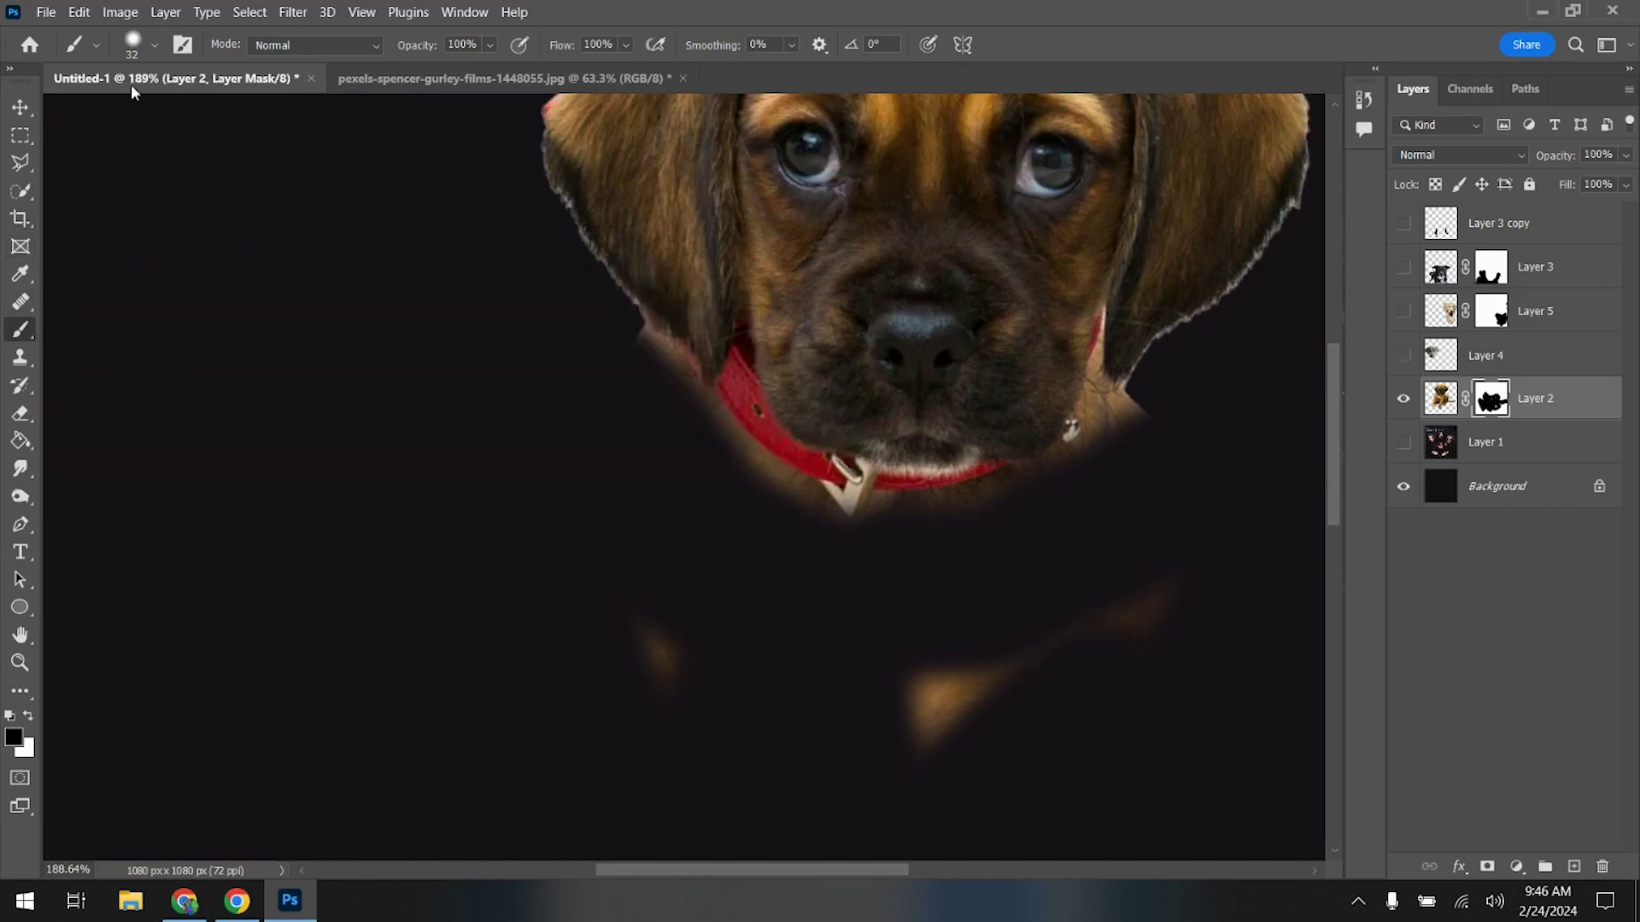
- With an 81 px brush, paint out the orange glow and the fur beside the collar and chin
left_click(142, 45)
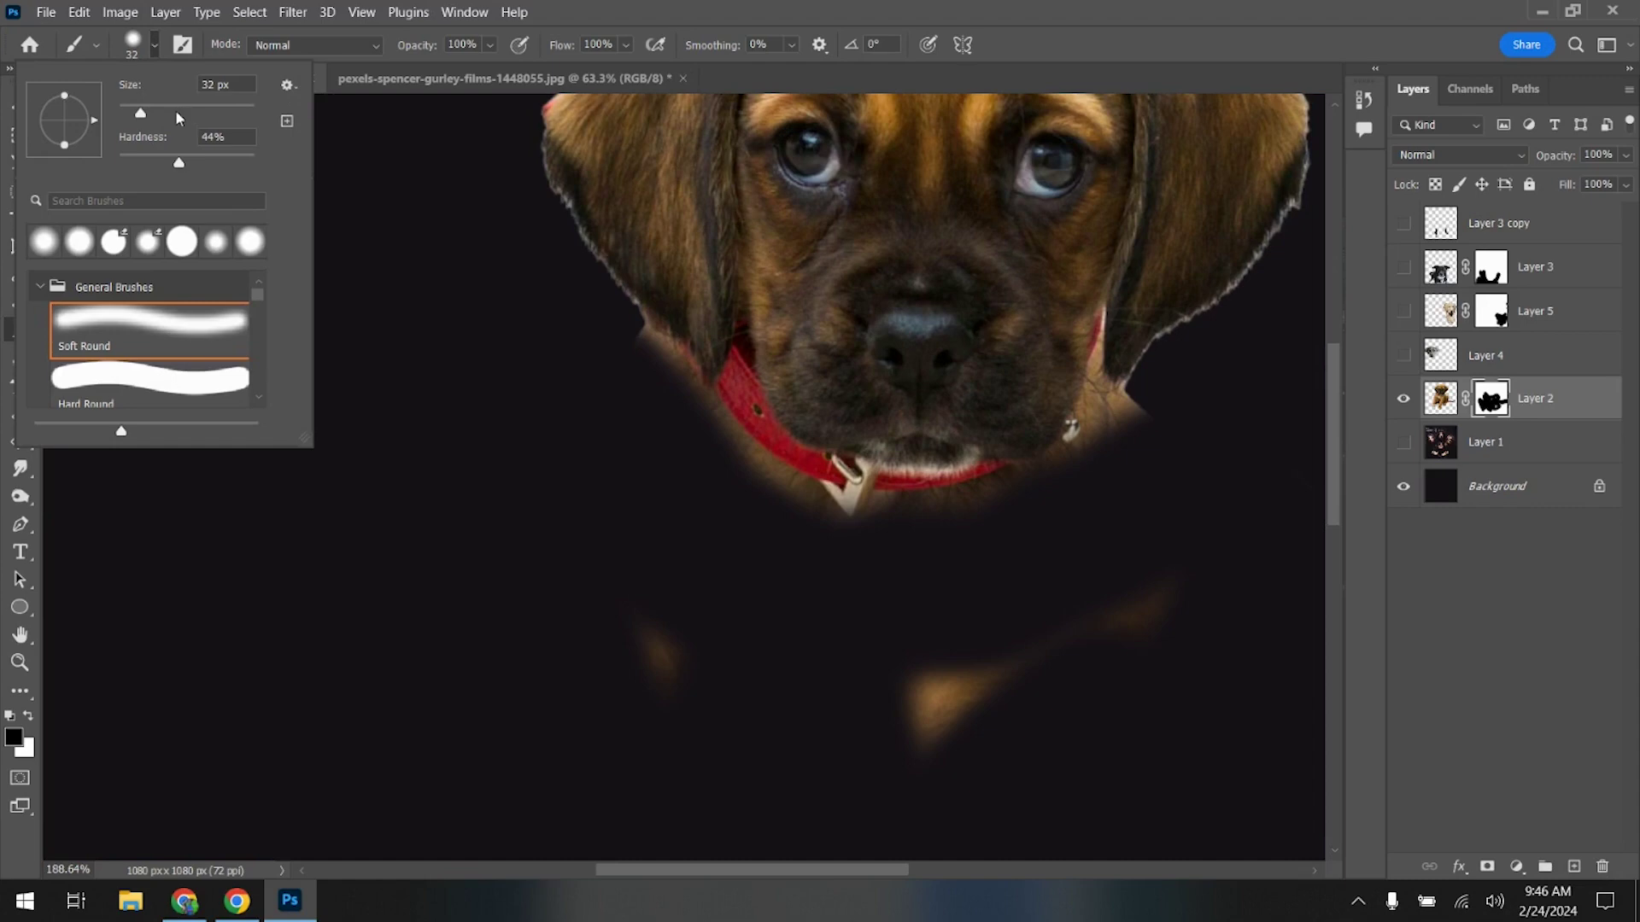
left_click(177, 112)
left_click(637, 630)
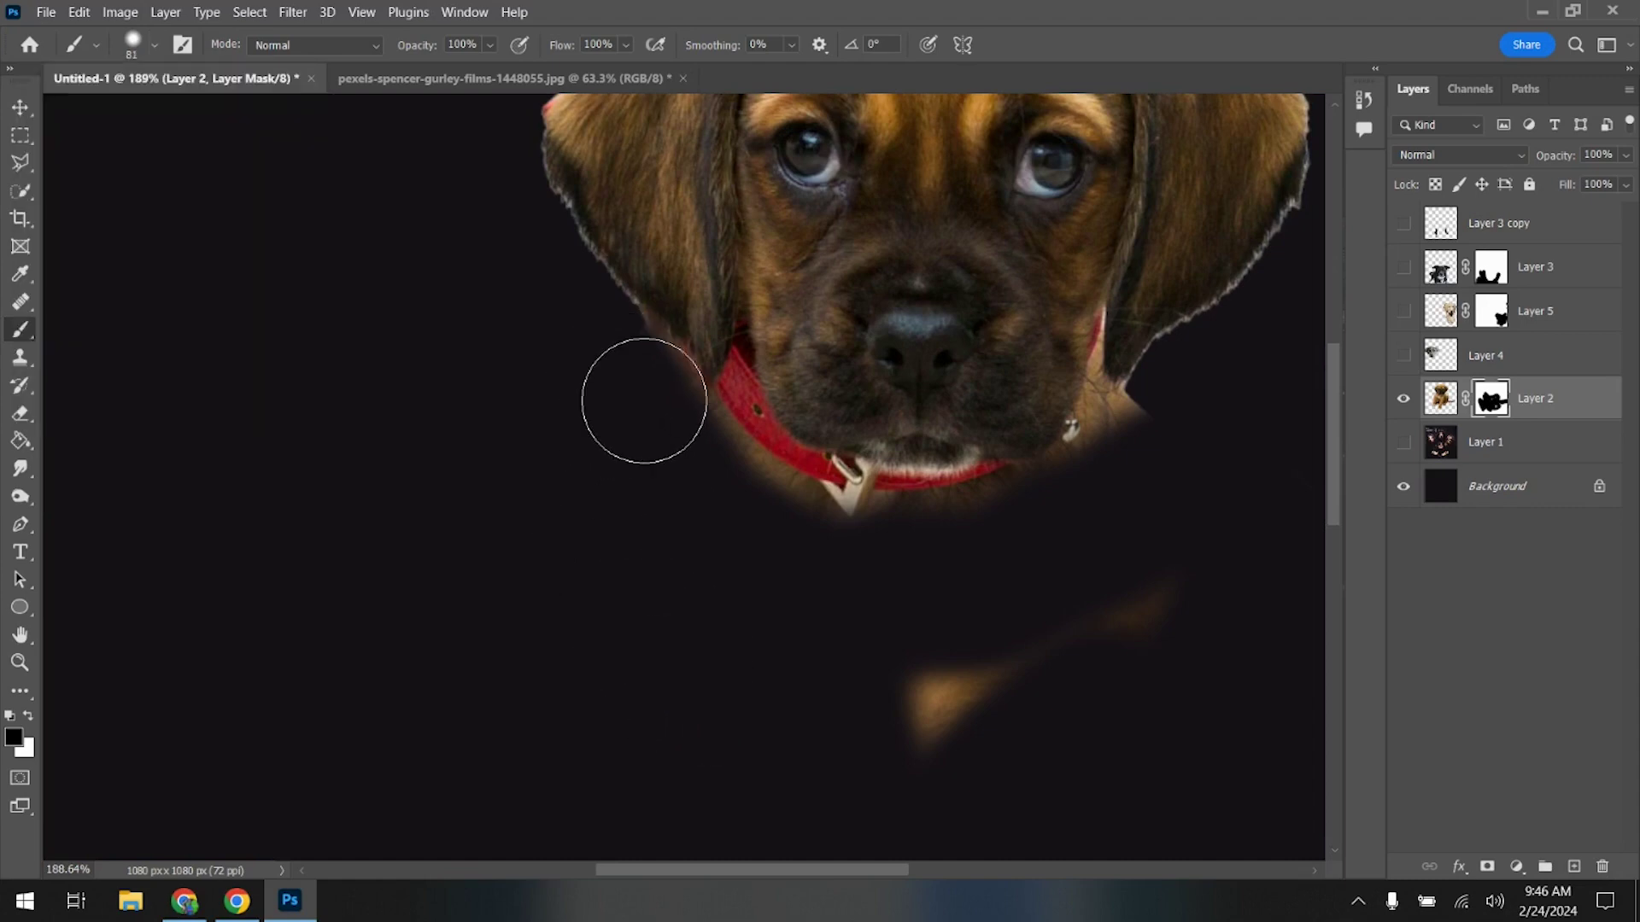
mouse_move(643, 401)
left_mouse_down()
mouse_move(683, 458)
mouse_move(785, 532)
mouse_move(679, 473)
mouse_move(600, 366)
left_mouse_up()
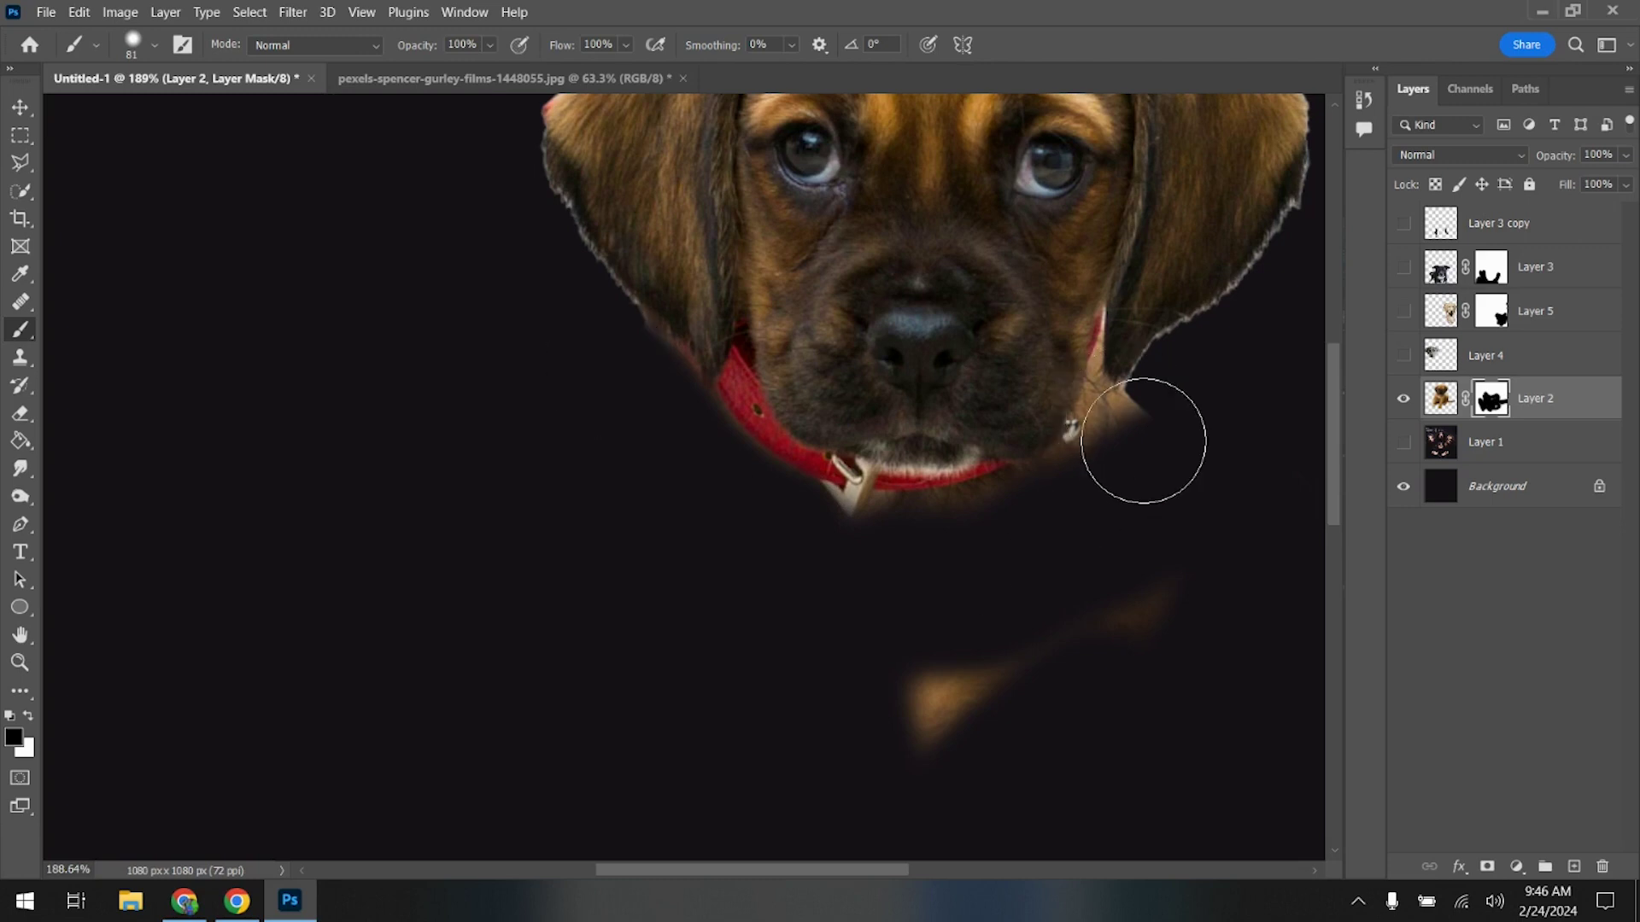
mouse_move(1144, 441)
left_mouse_down()
mouse_move(1180, 526)
mouse_move(1081, 639)
mouse_move(913, 729)
mouse_move(935, 632)
left_mouse_up()
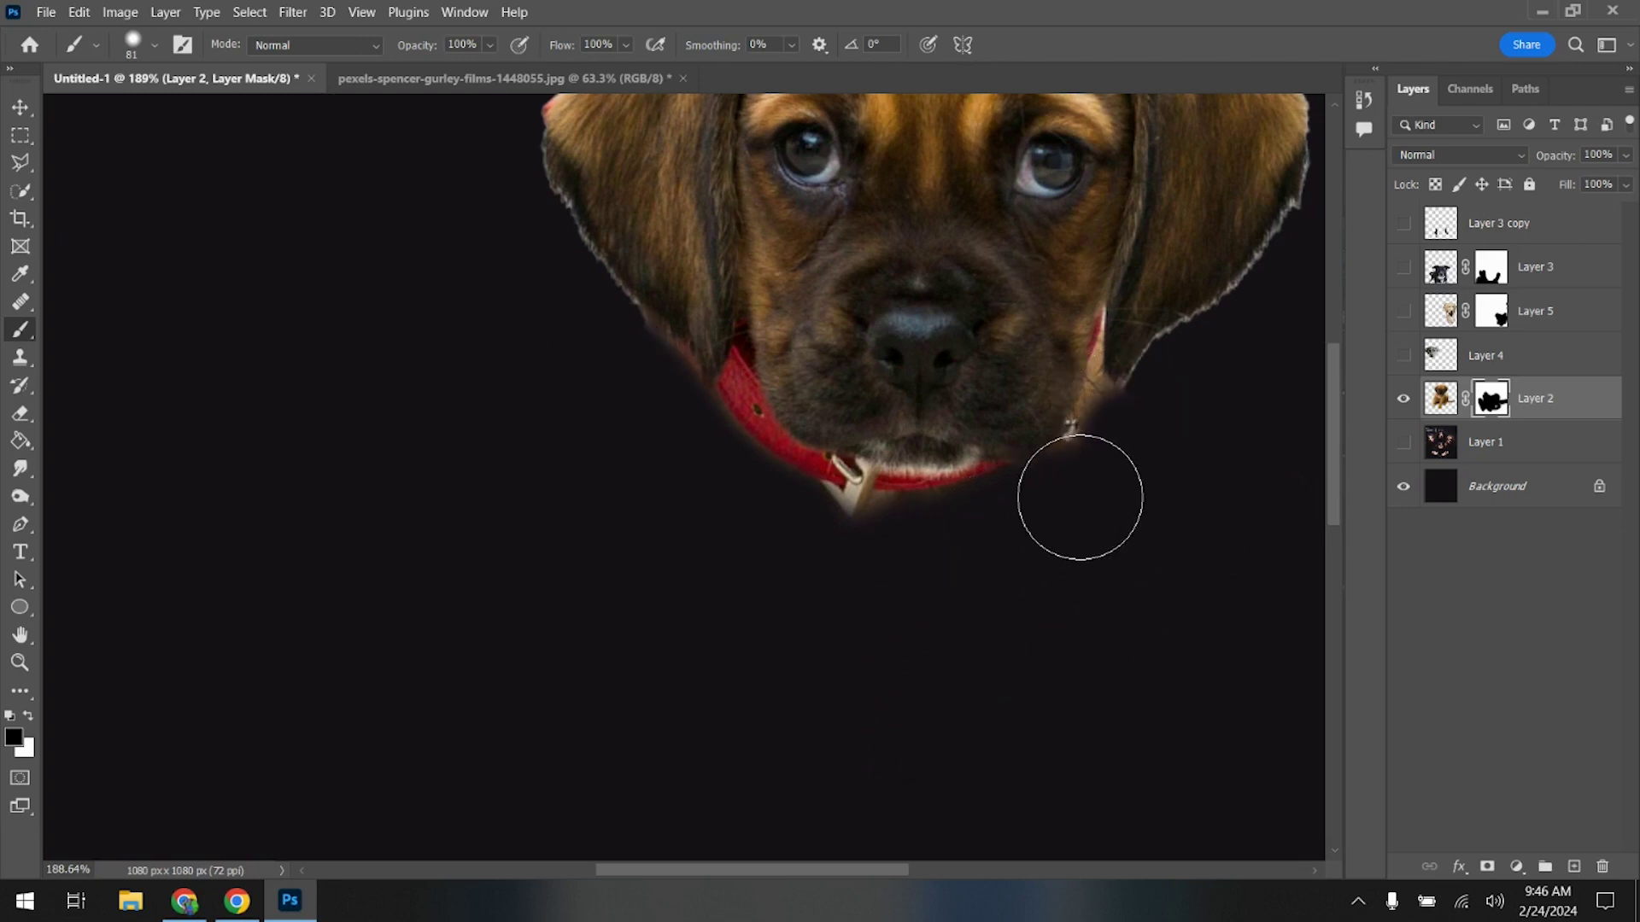
- Switch to a 29 px brush and mask the light fur at the jaw and ear edges
left_click(132, 41)
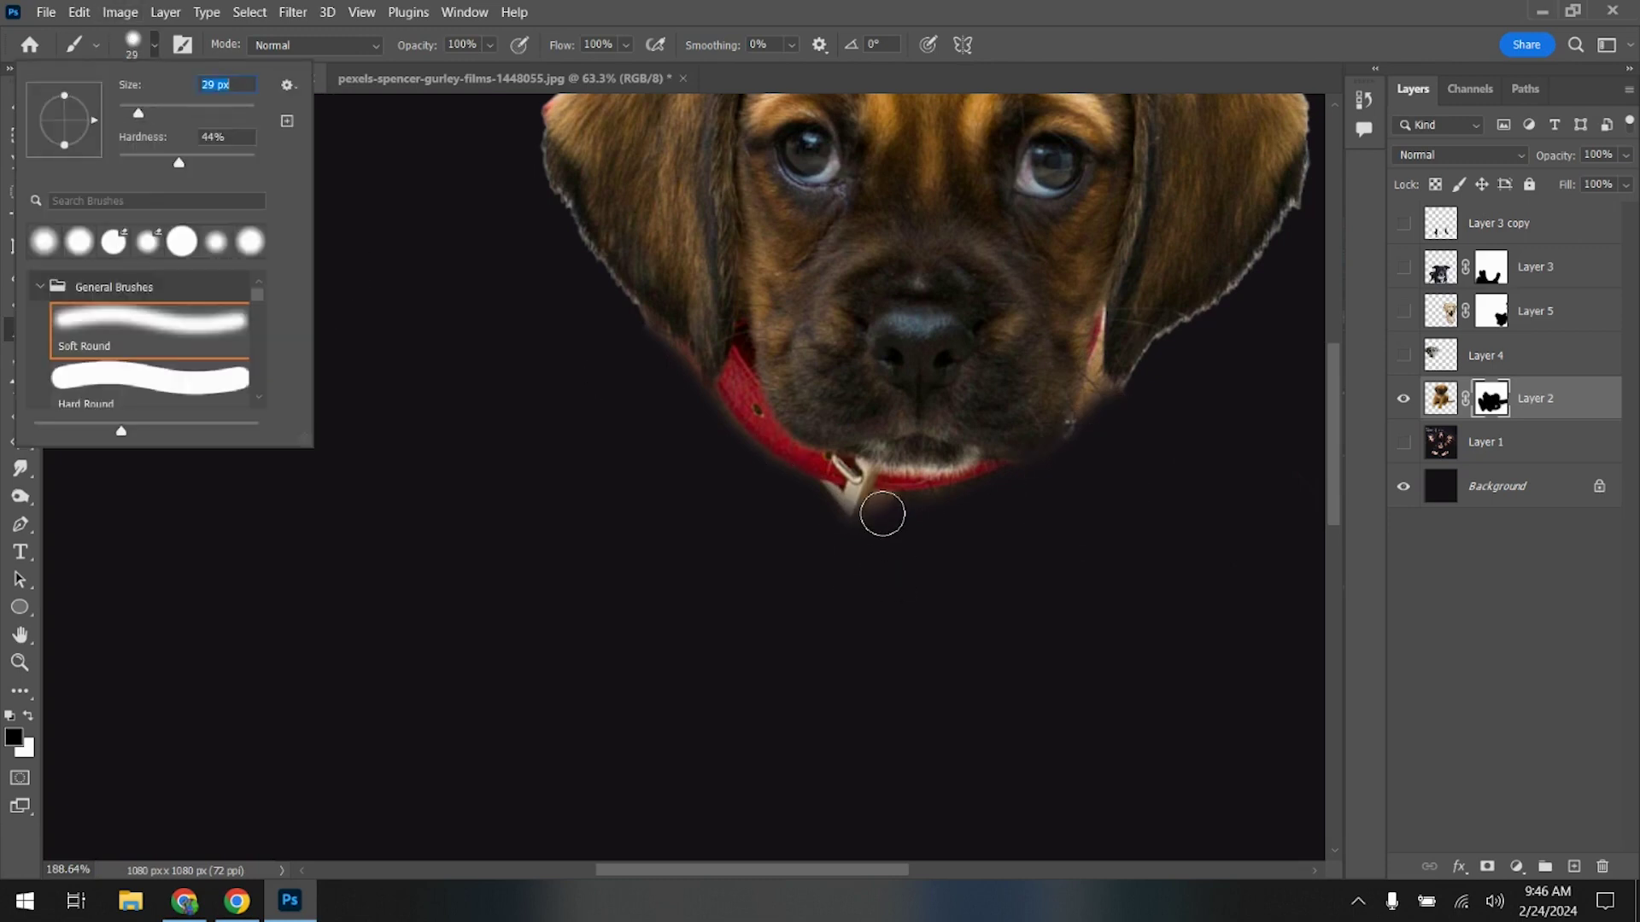
key("Return")
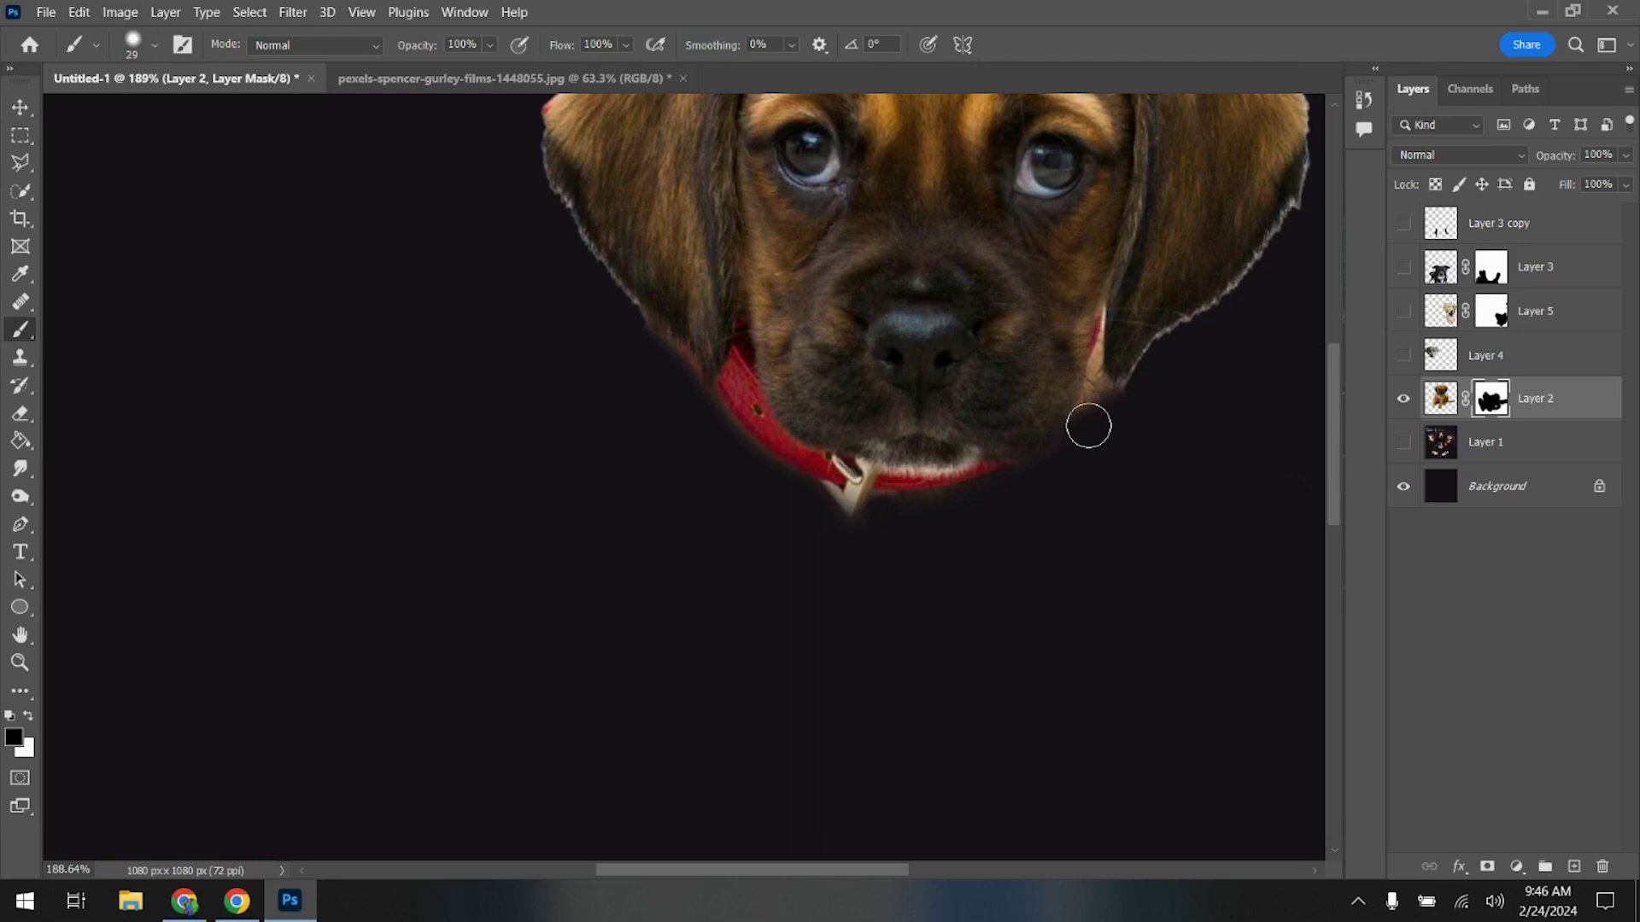
mouse_move(1088, 426)
left_mouse_down()
mouse_move(1099, 396)
mouse_move(1131, 401)
left_mouse_up()
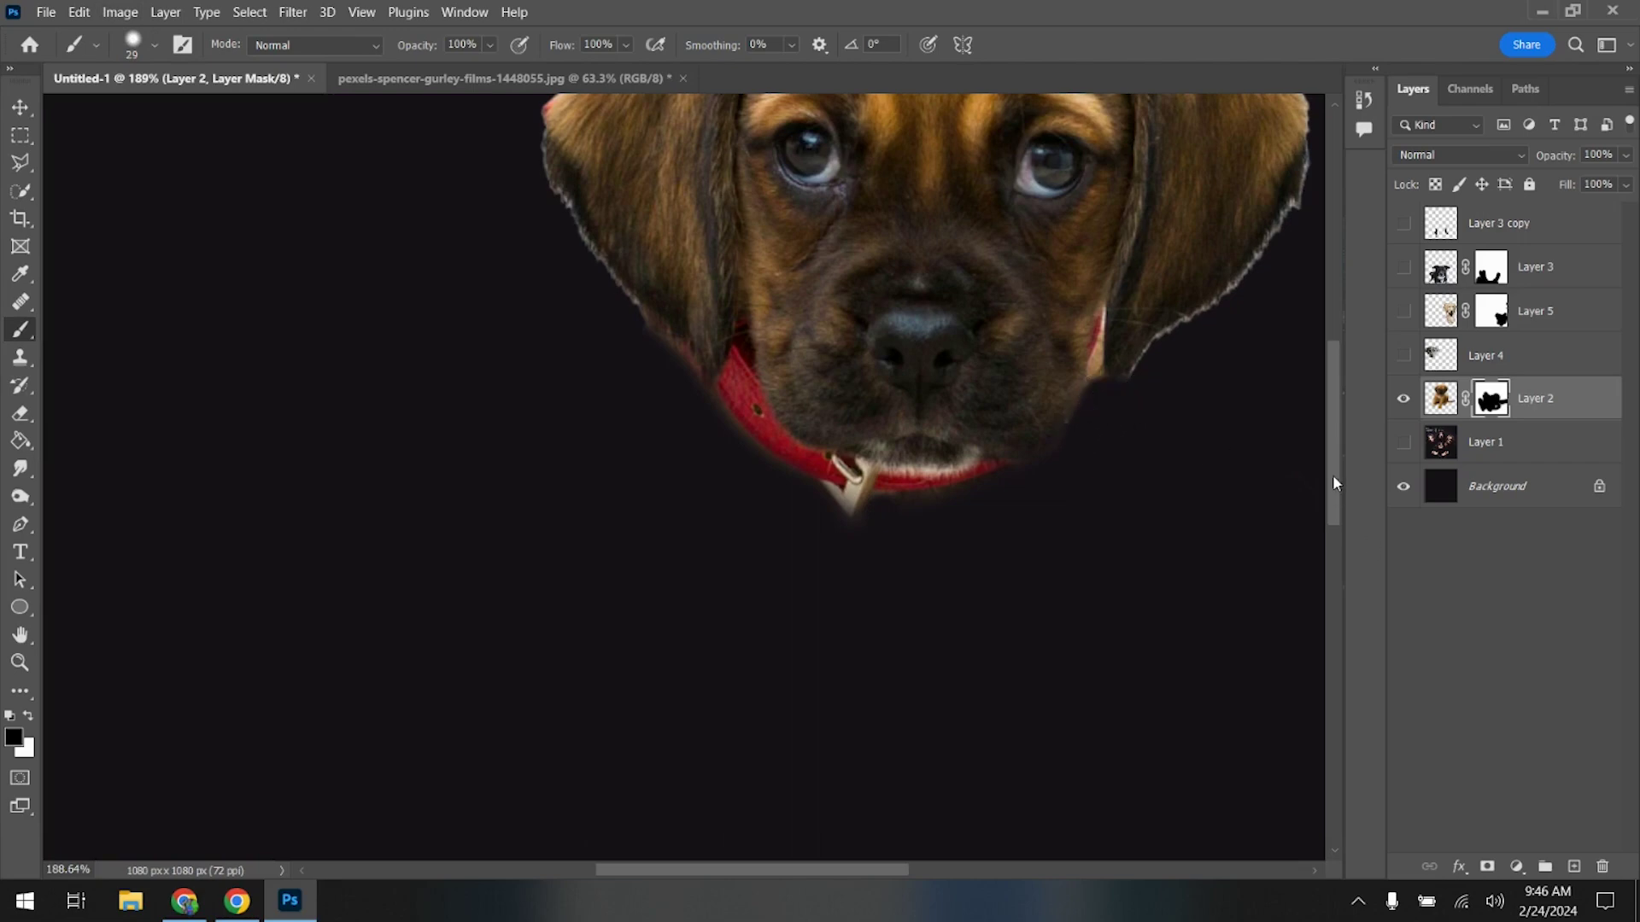
left_click_drag(1332, 476, 1331, 426)
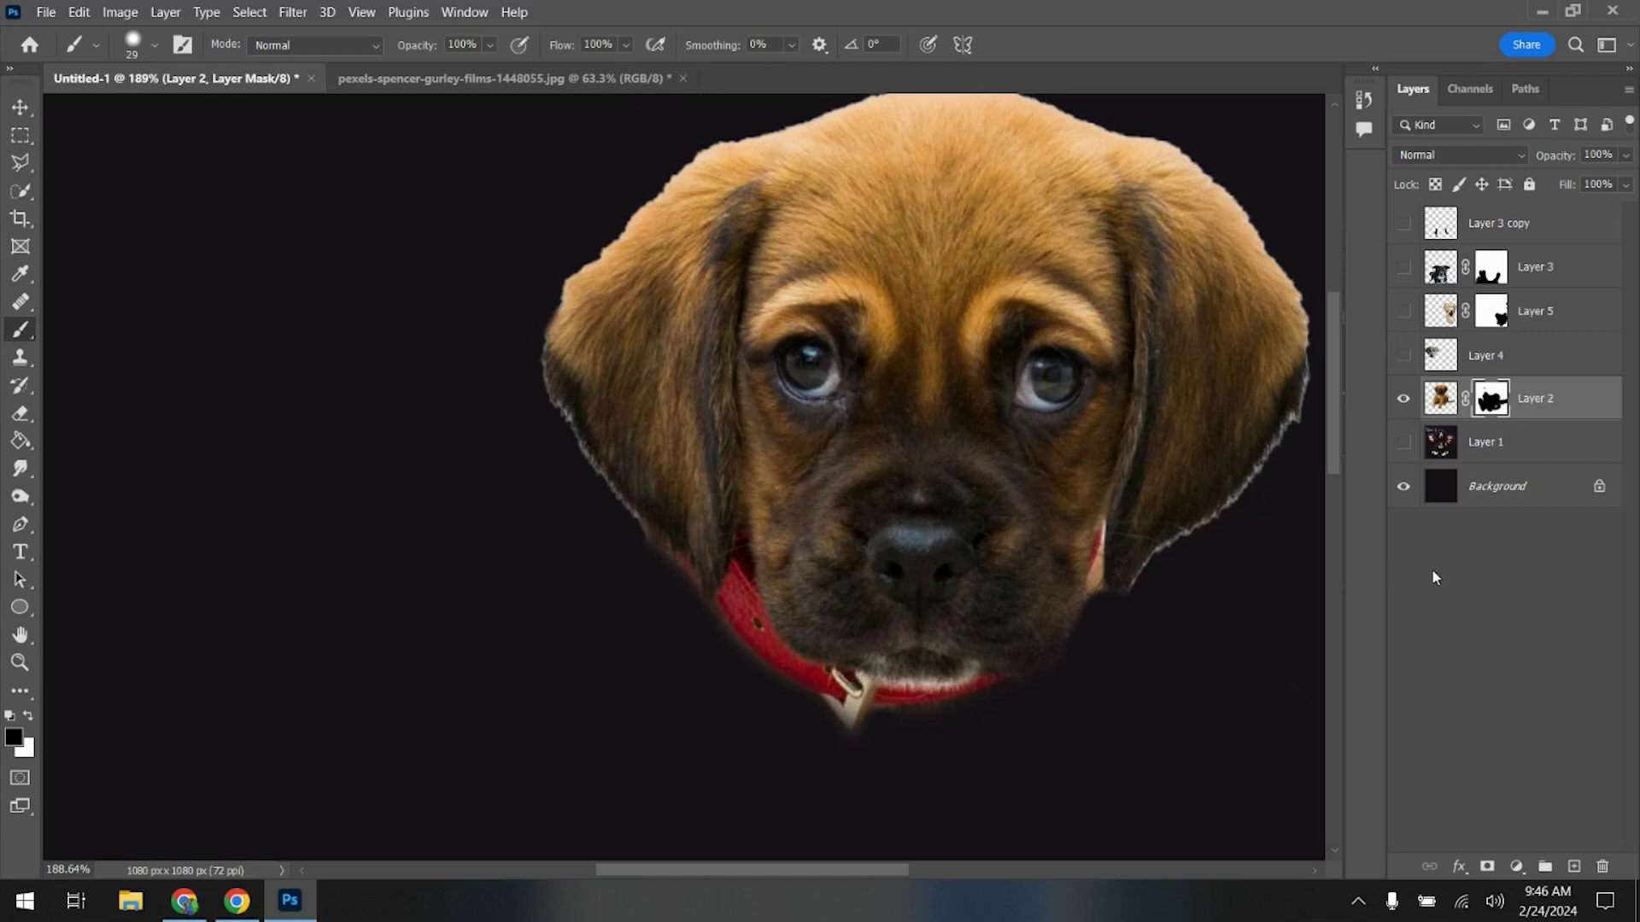
- Apply Layer 2's mask permanently to the brown puppy
right_click(1493, 402)
left_click(1520, 457)
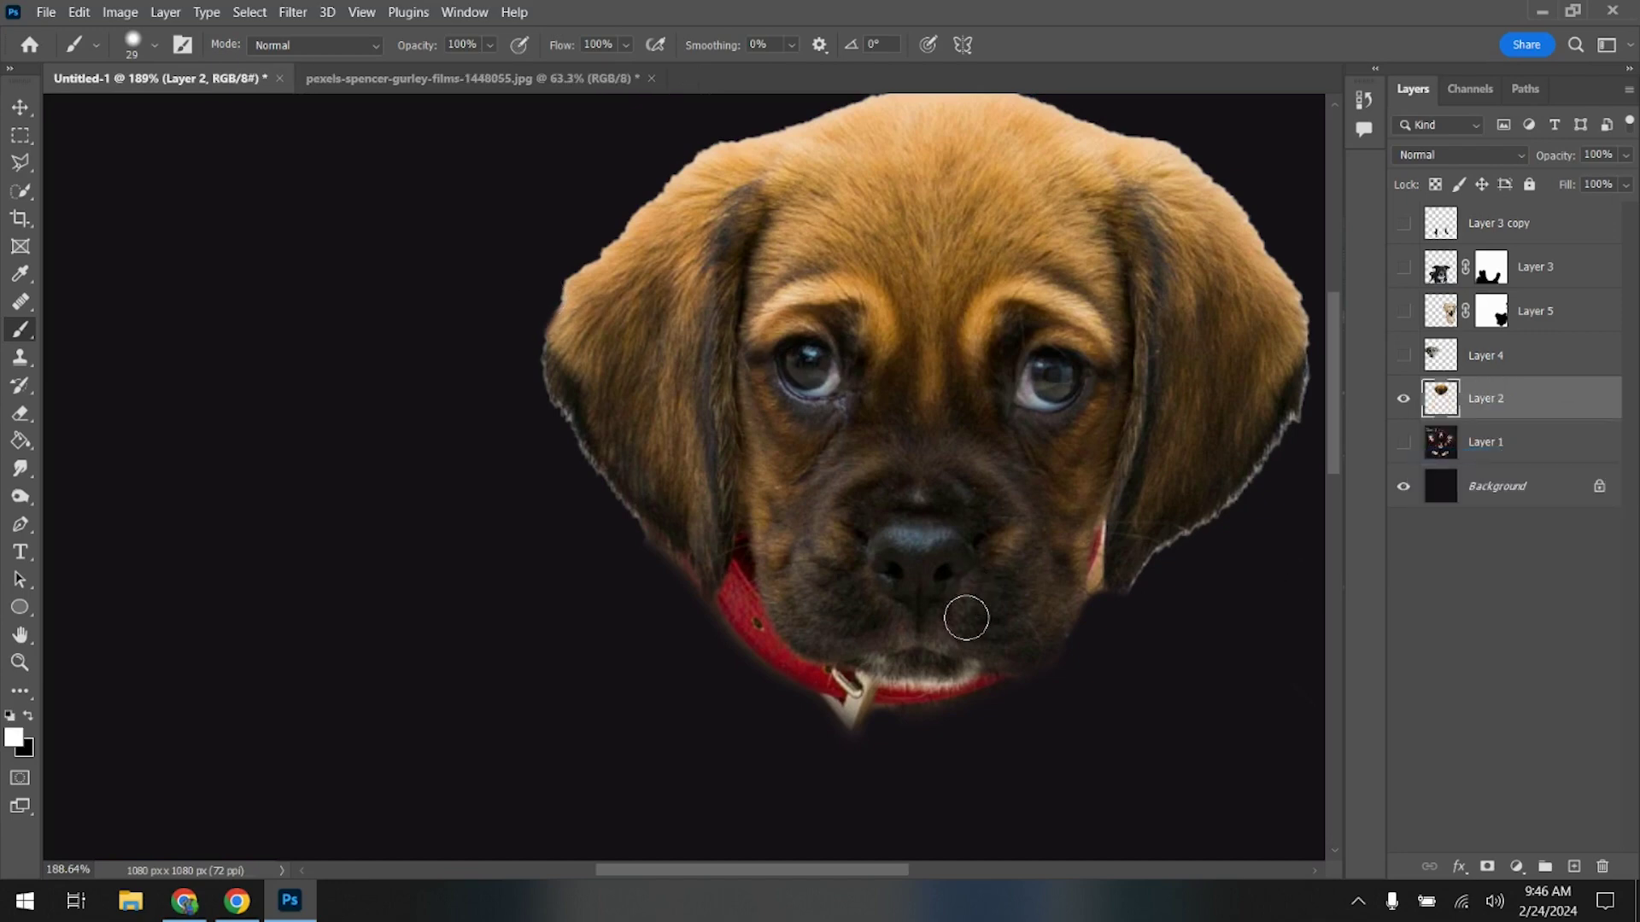
left_click_drag(879, 870, 927, 873)
scroll(741, 399, "up", 1)
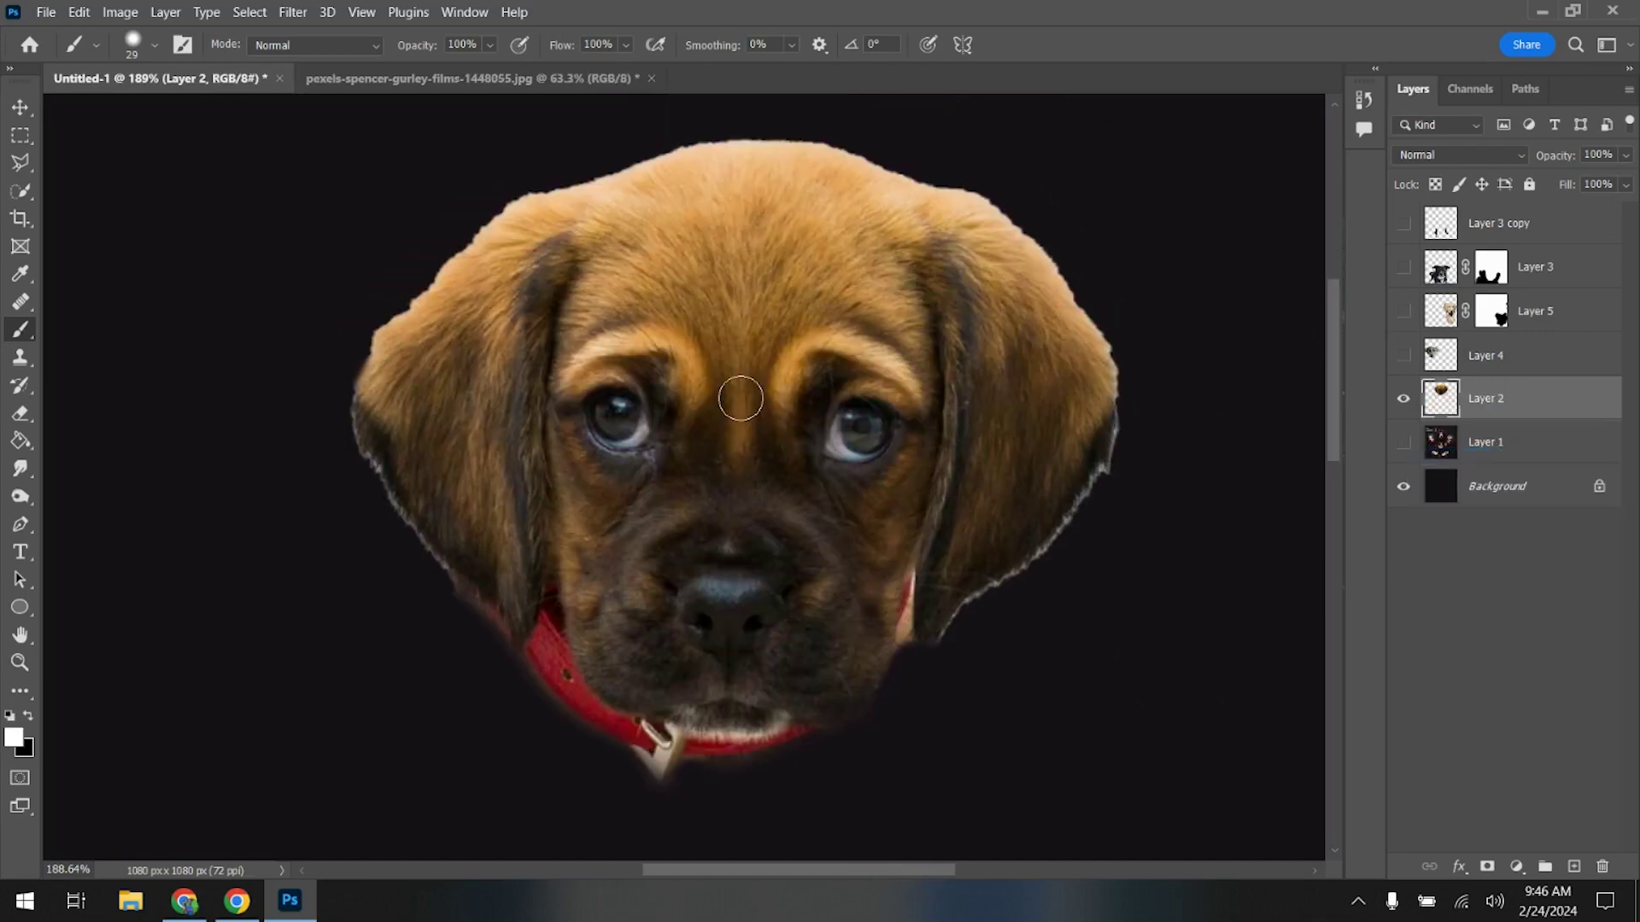
- Select the puppy with Select Subject, add the collar tip with the Polygonal Lasso, and mask Layer 2
left_click(269, 13)
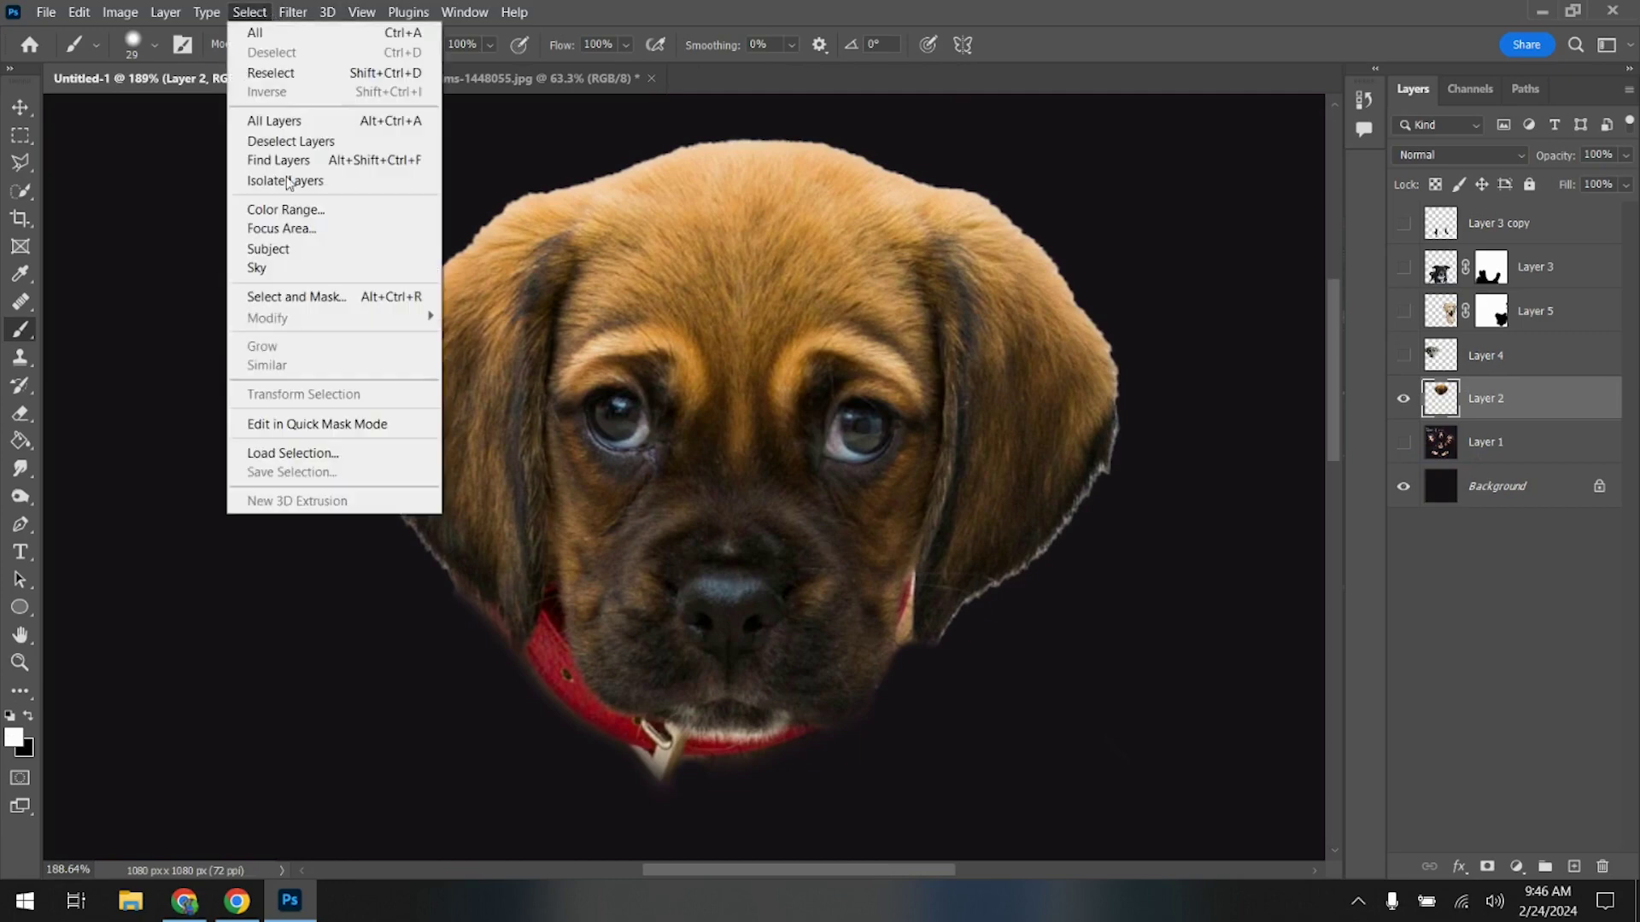
left_click(311, 245)
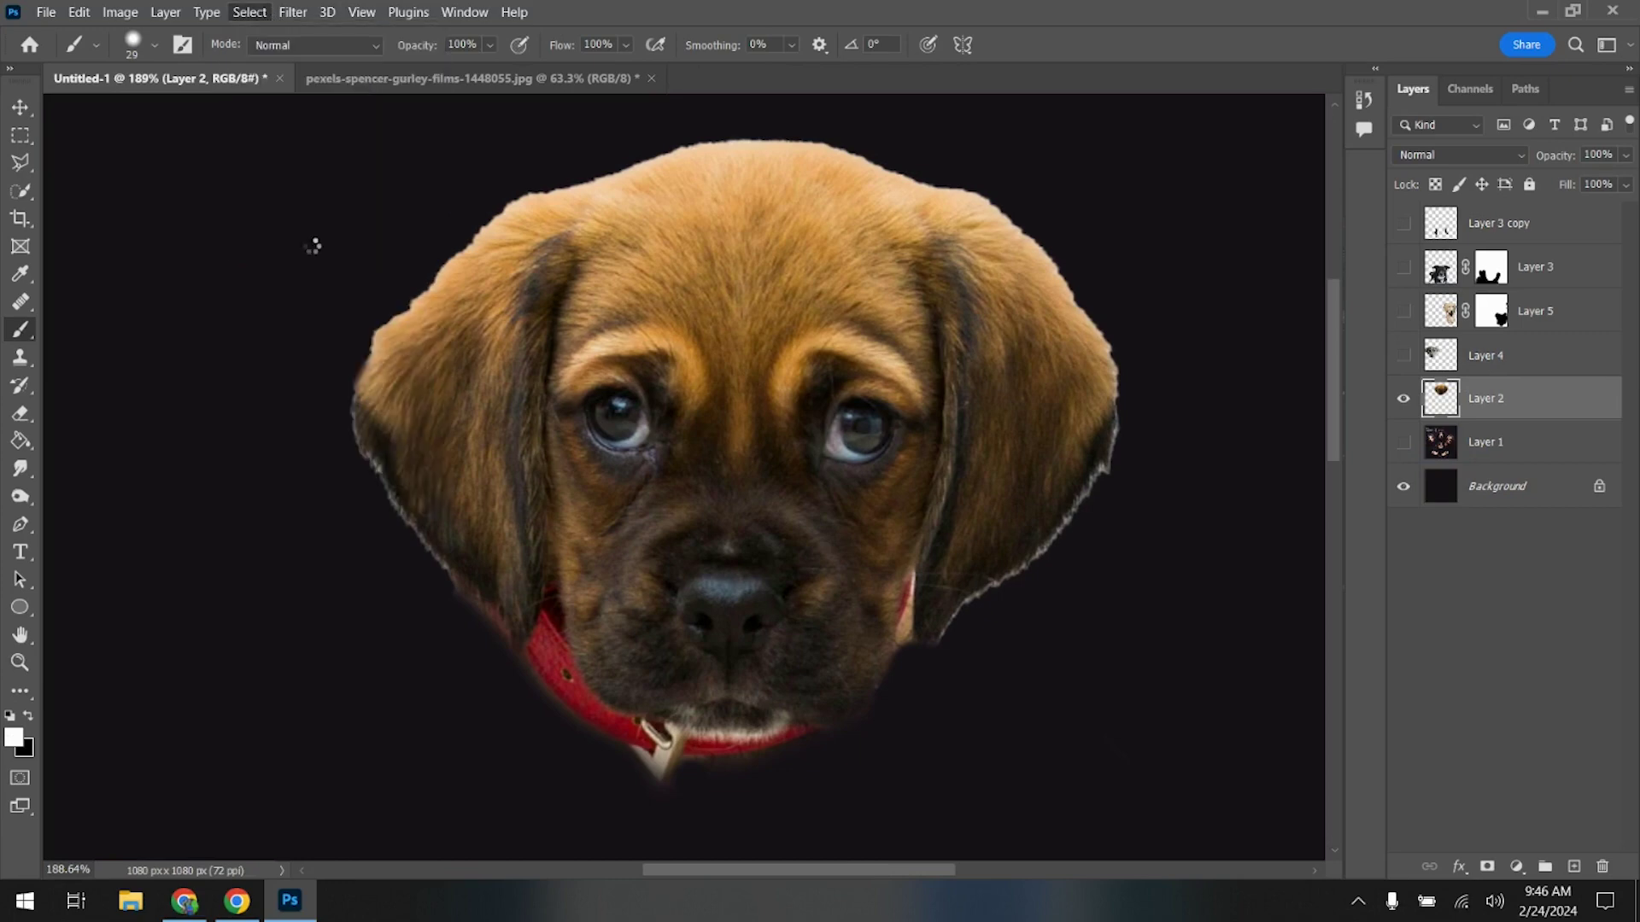
left_click(19, 166)
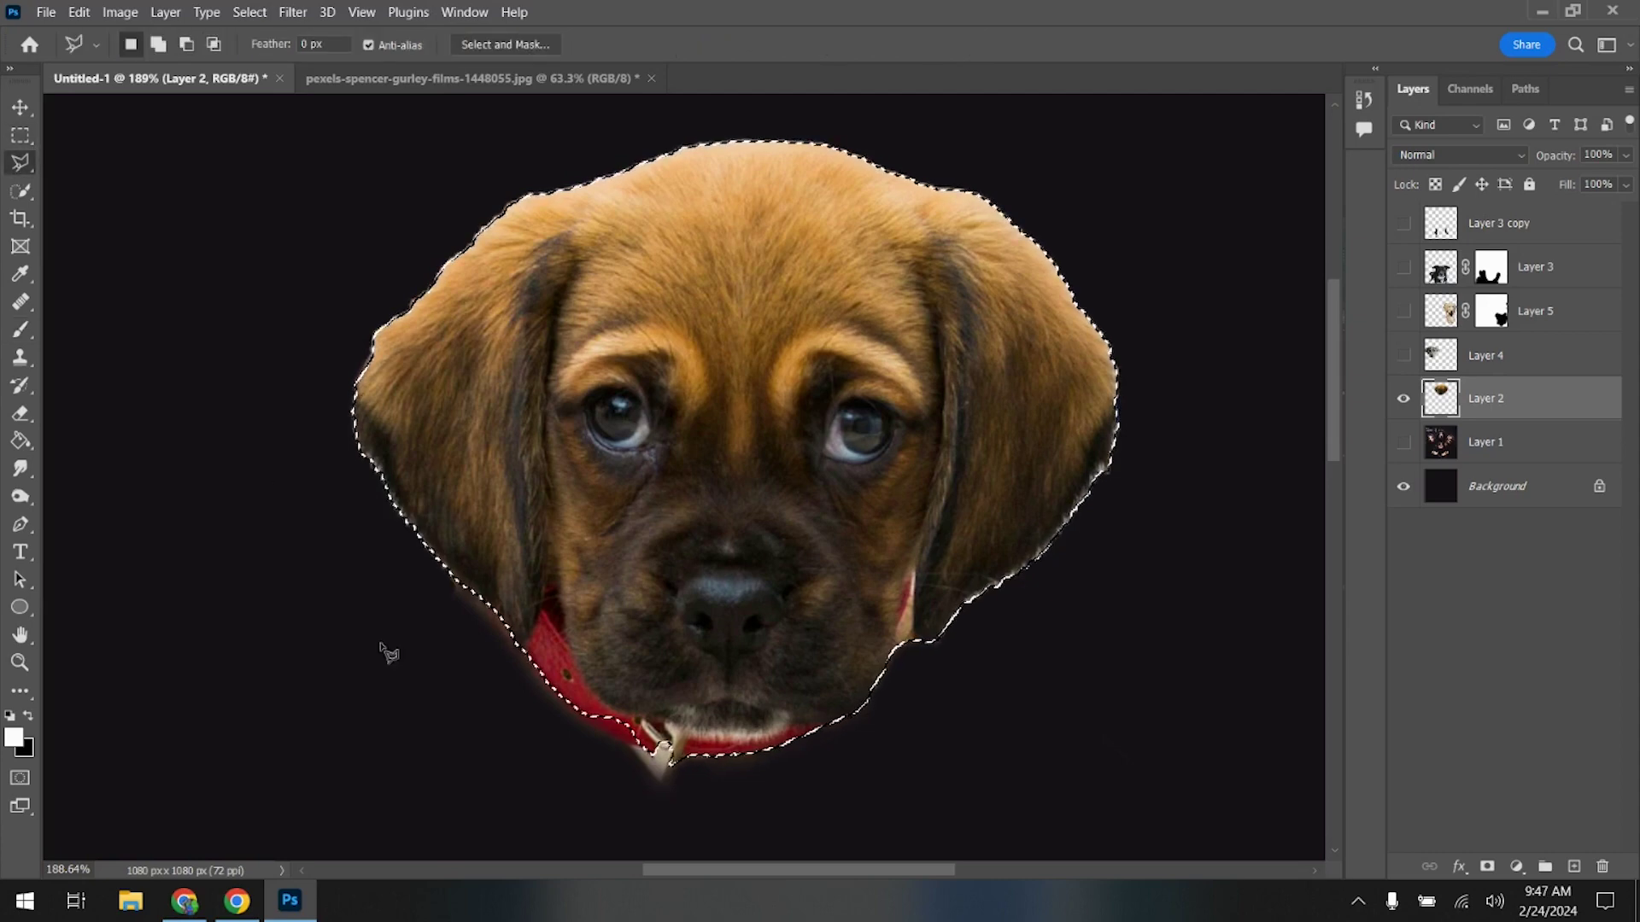
left_click(530, 672)
left_click(600, 740)
left_click(636, 752)
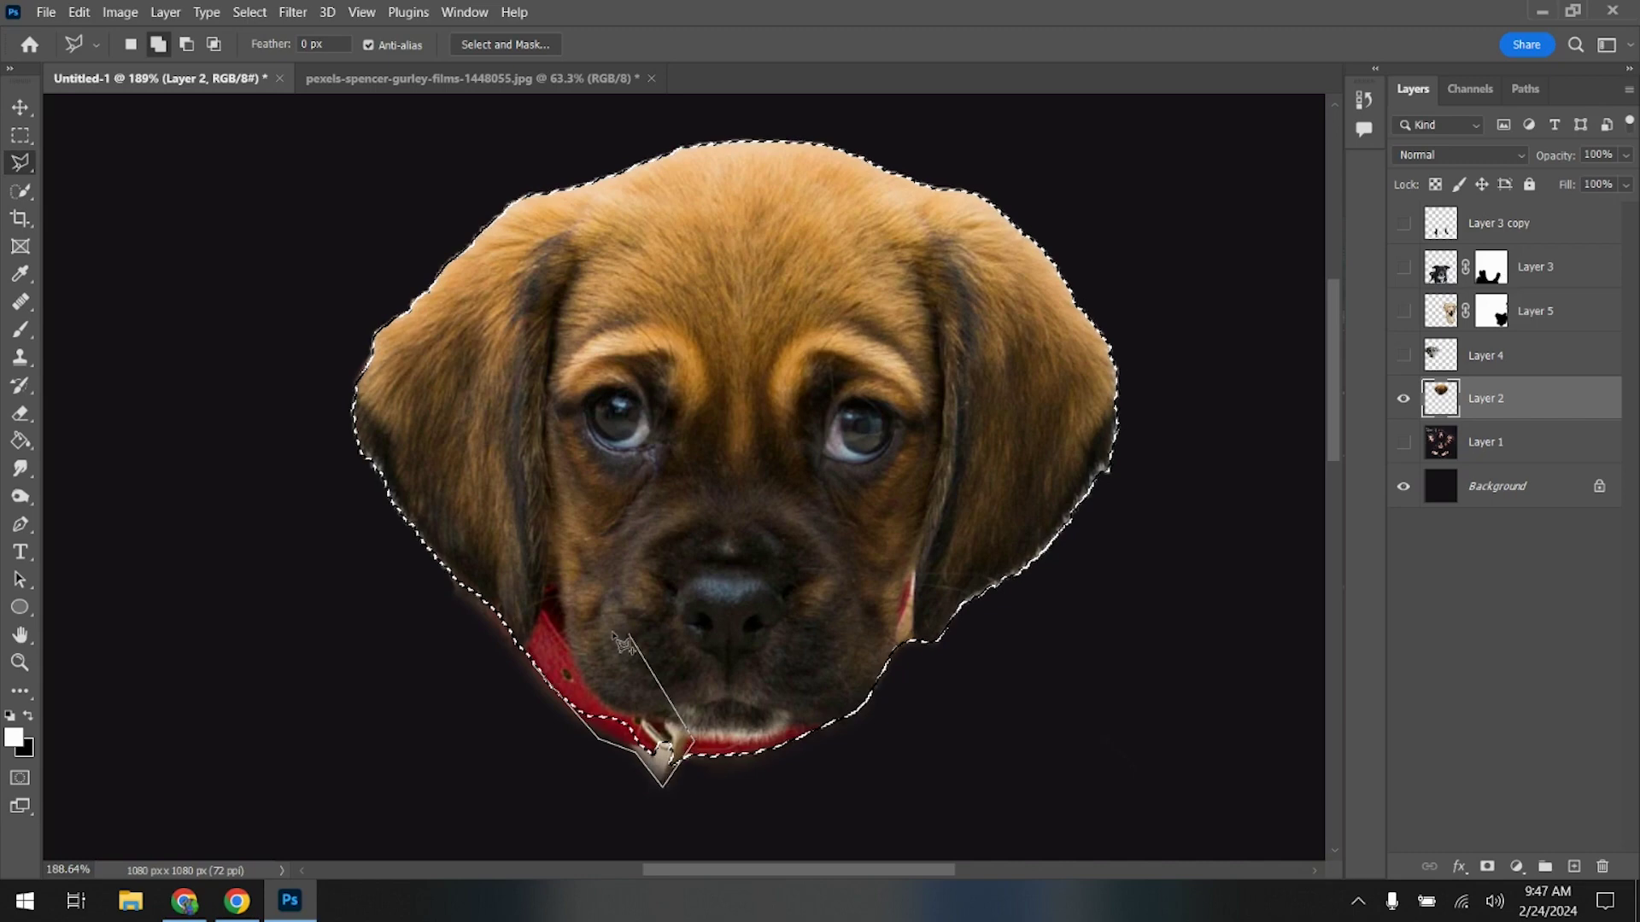
double_click(662, 784)
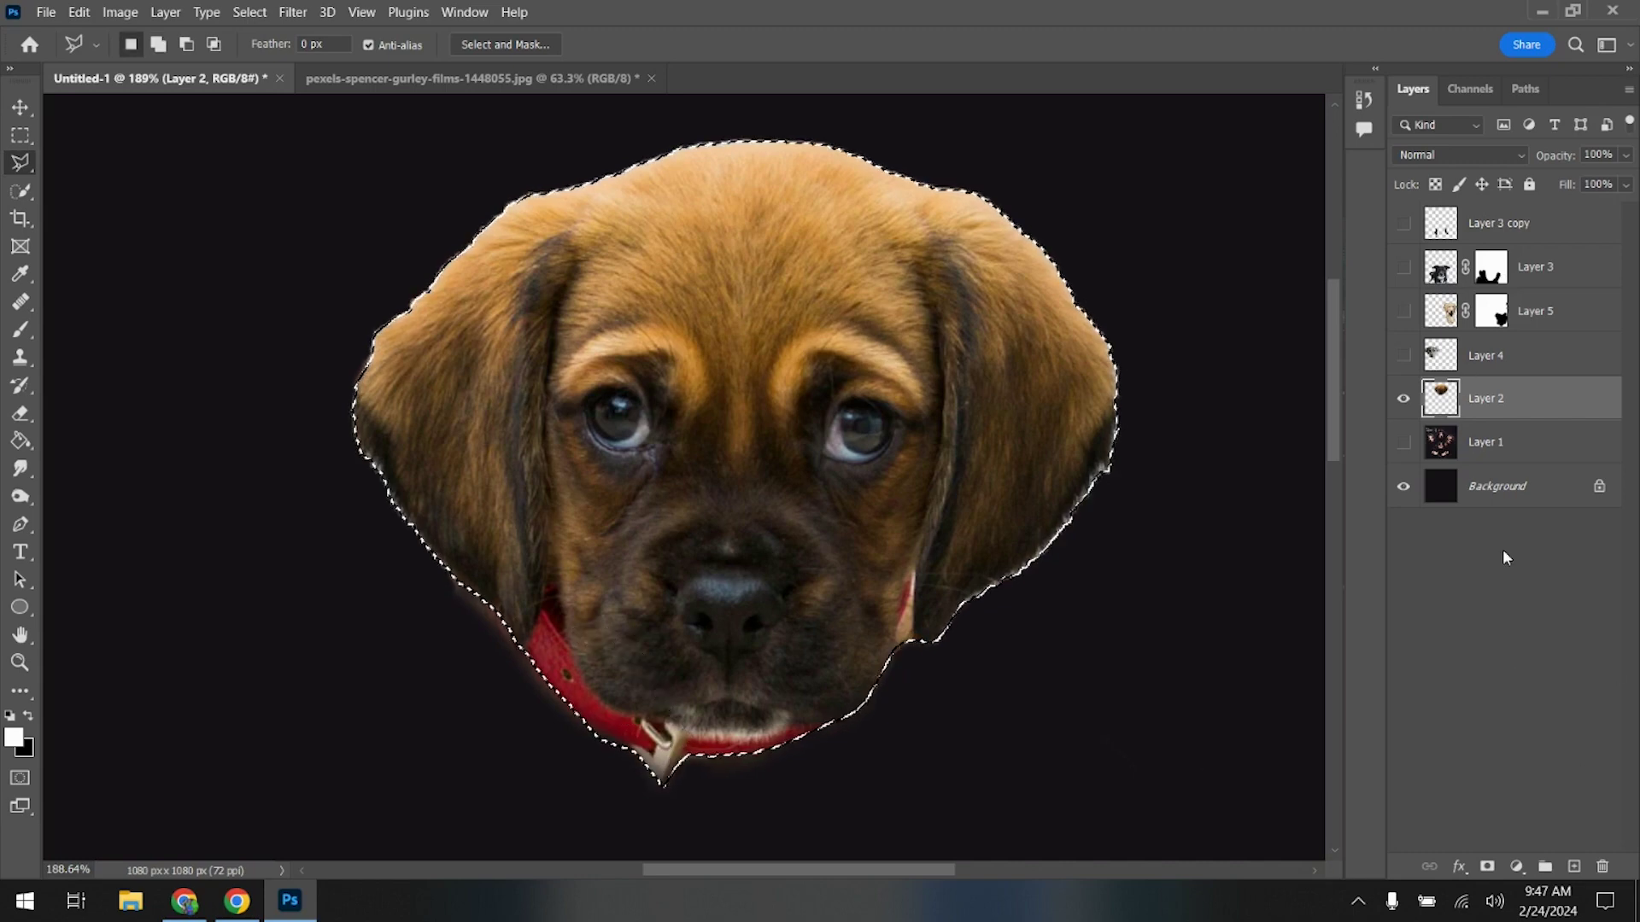
left_click(1486, 867)
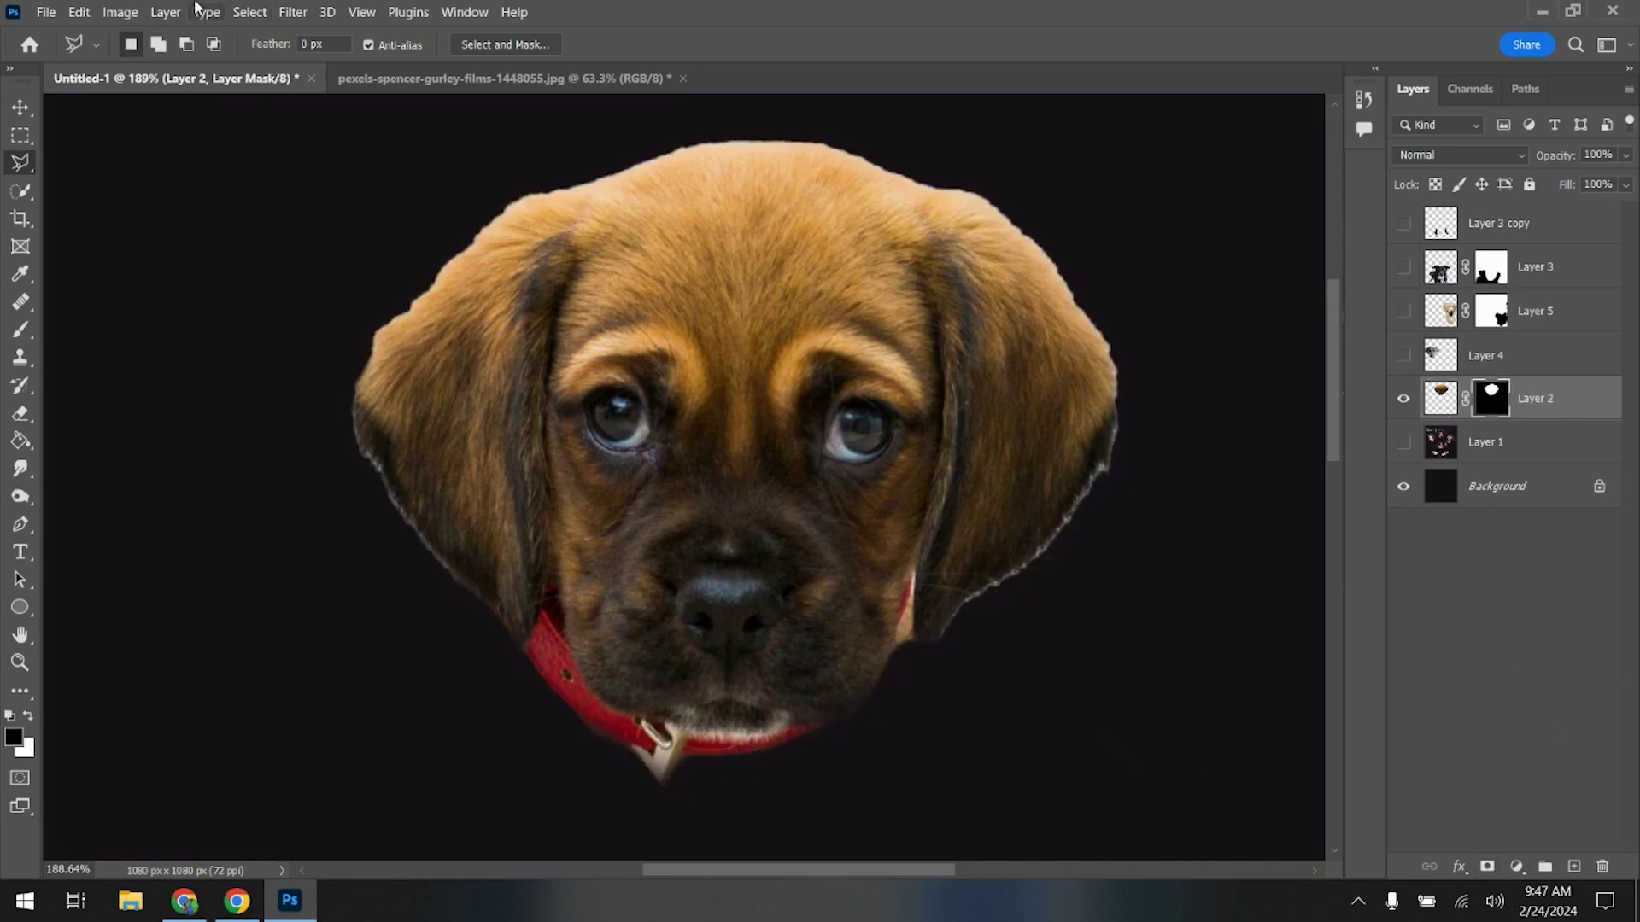
- Shrink Layer 2's mask with a 3 px Minimum filter, then apply the mask permanently
left_click(299, 19)
mouse_move(393, 447)
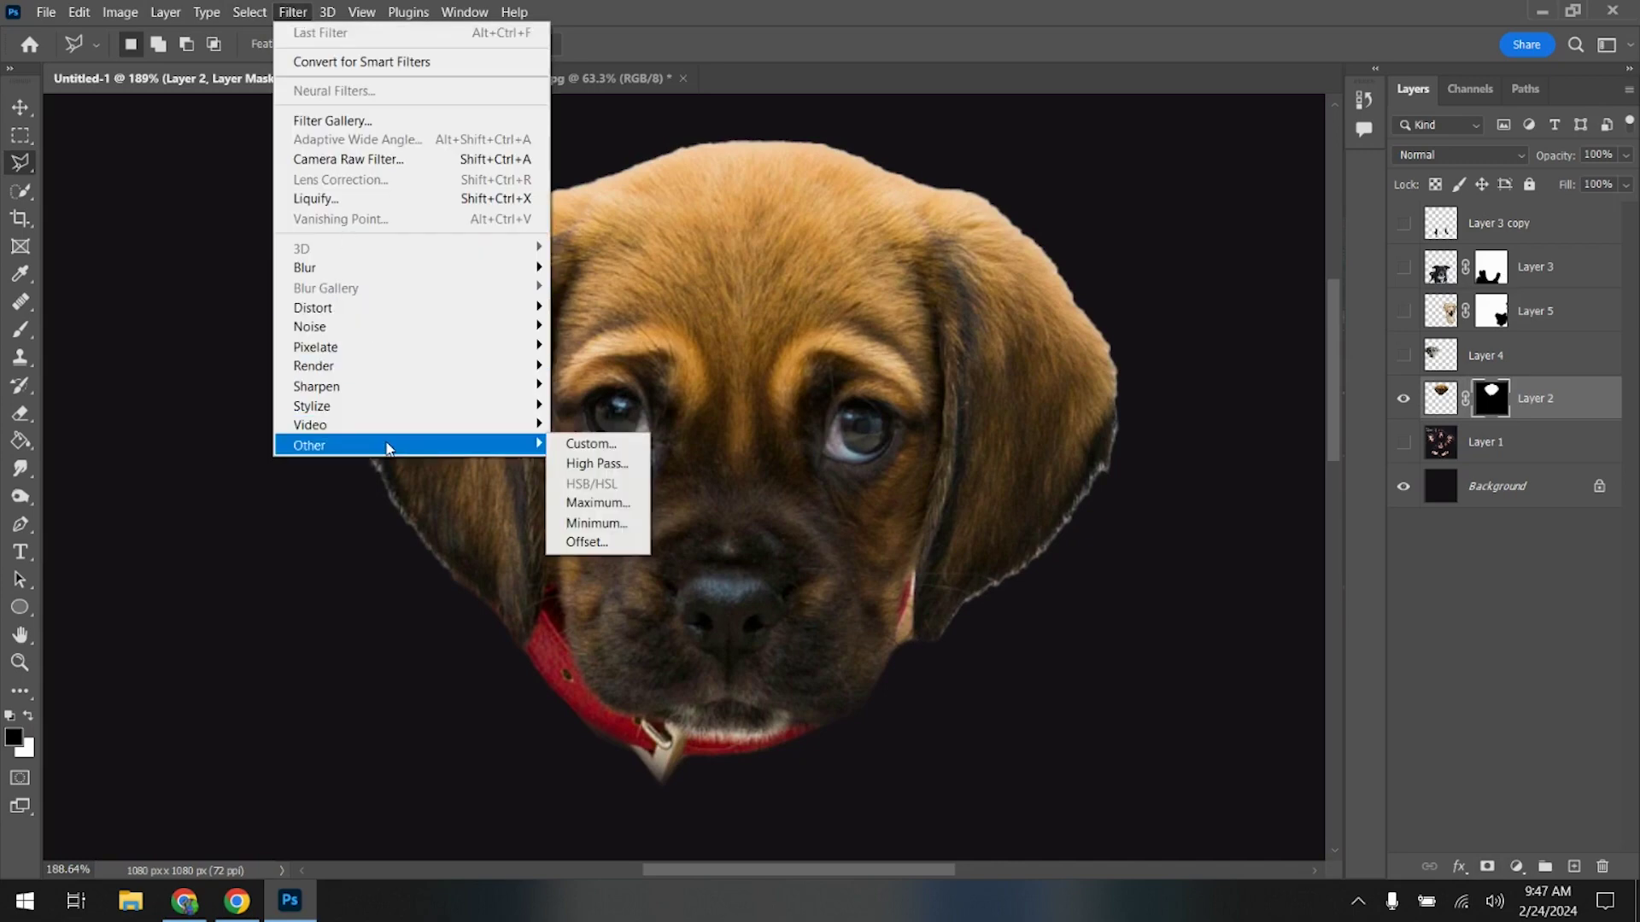
left_click(626, 521)
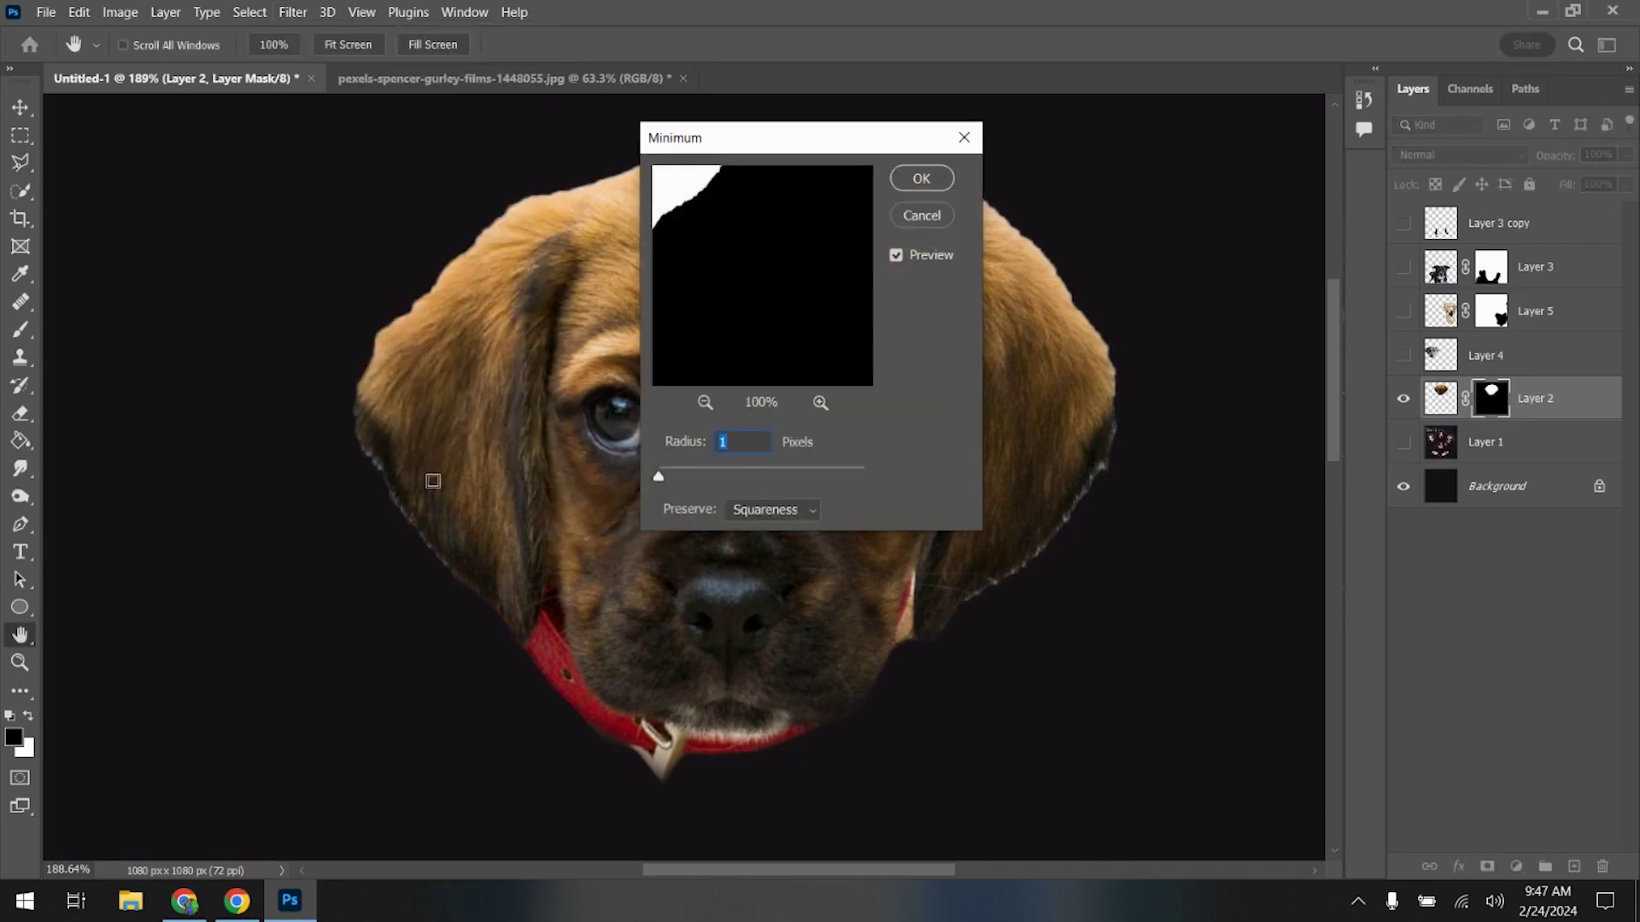
left_click_drag(925, 141, 1347, 284)
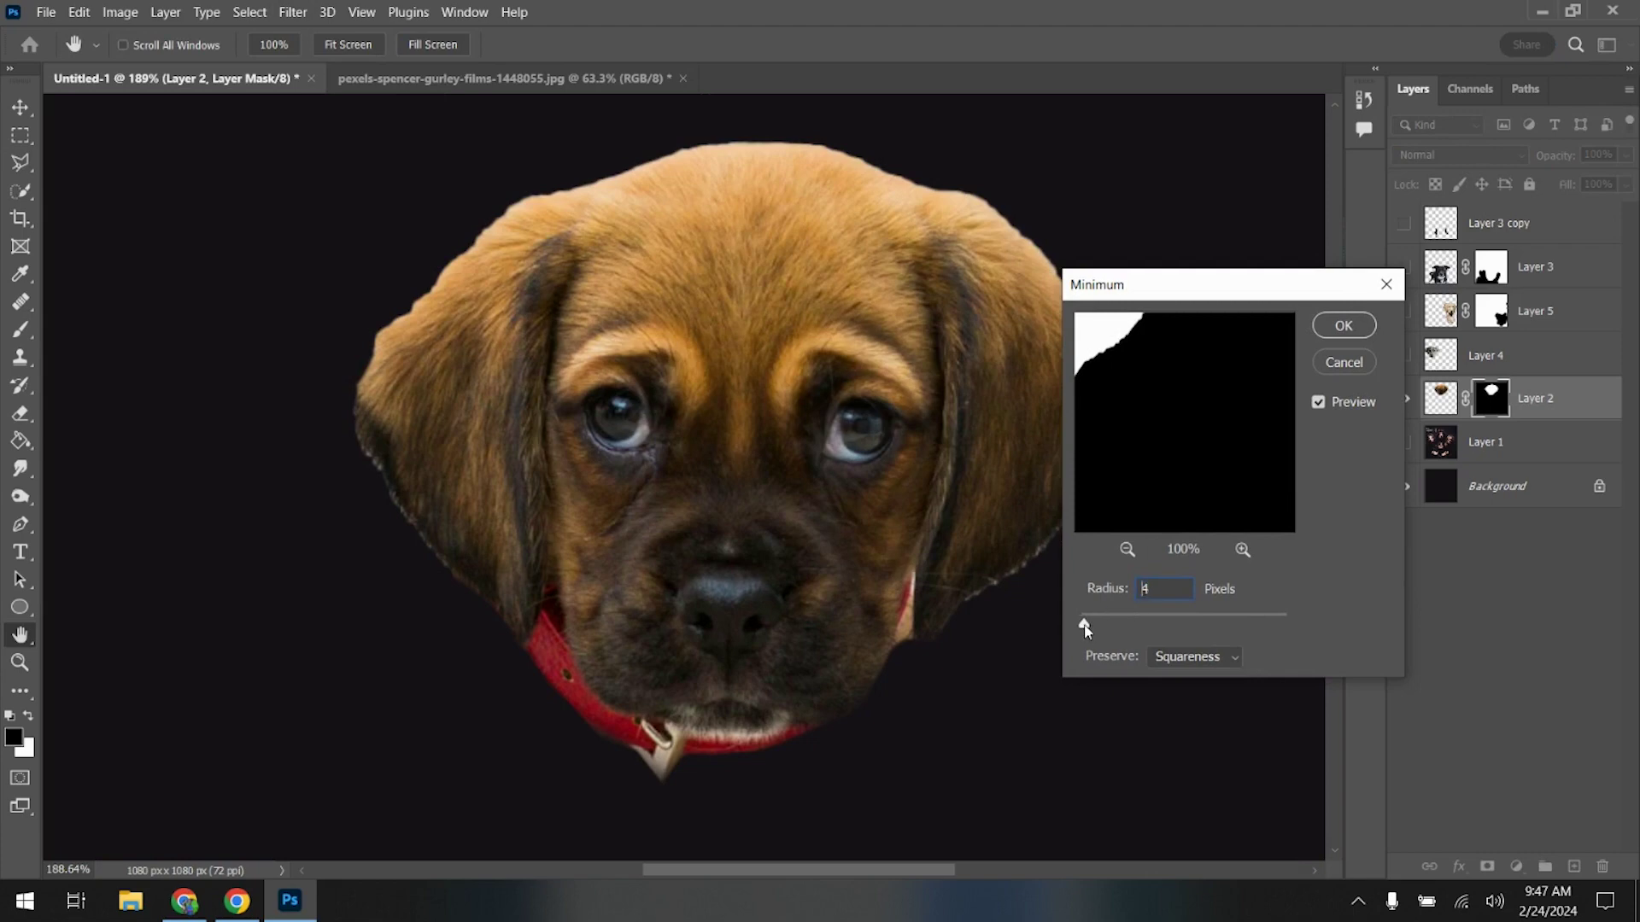
left_click_drag(1085, 628, 1084, 629)
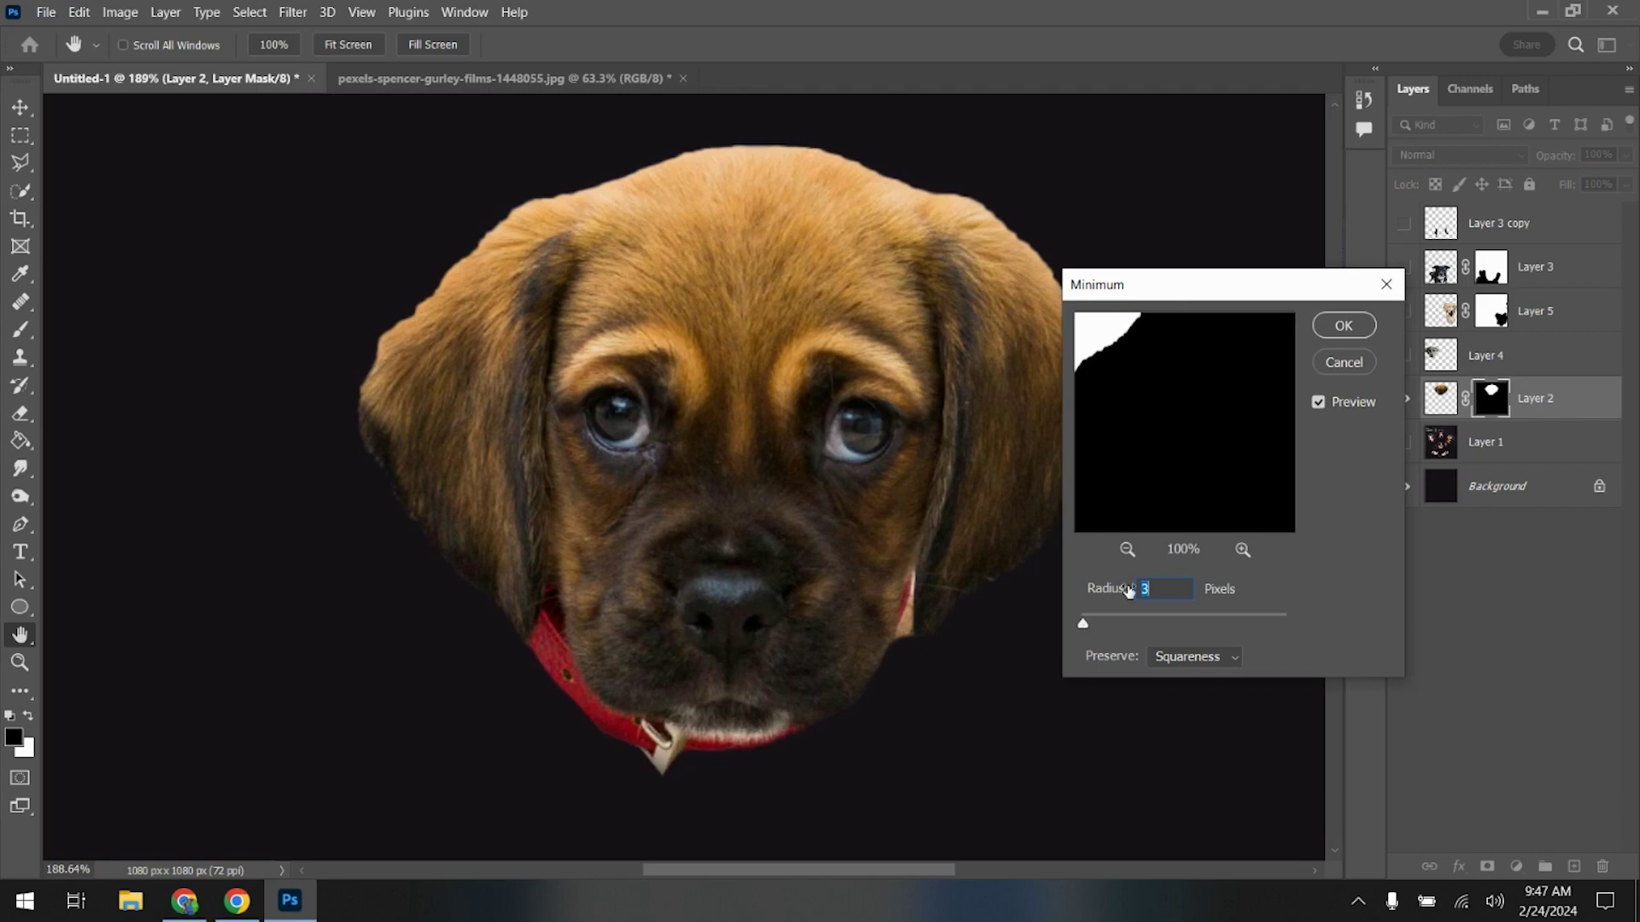
left_click(1341, 327)
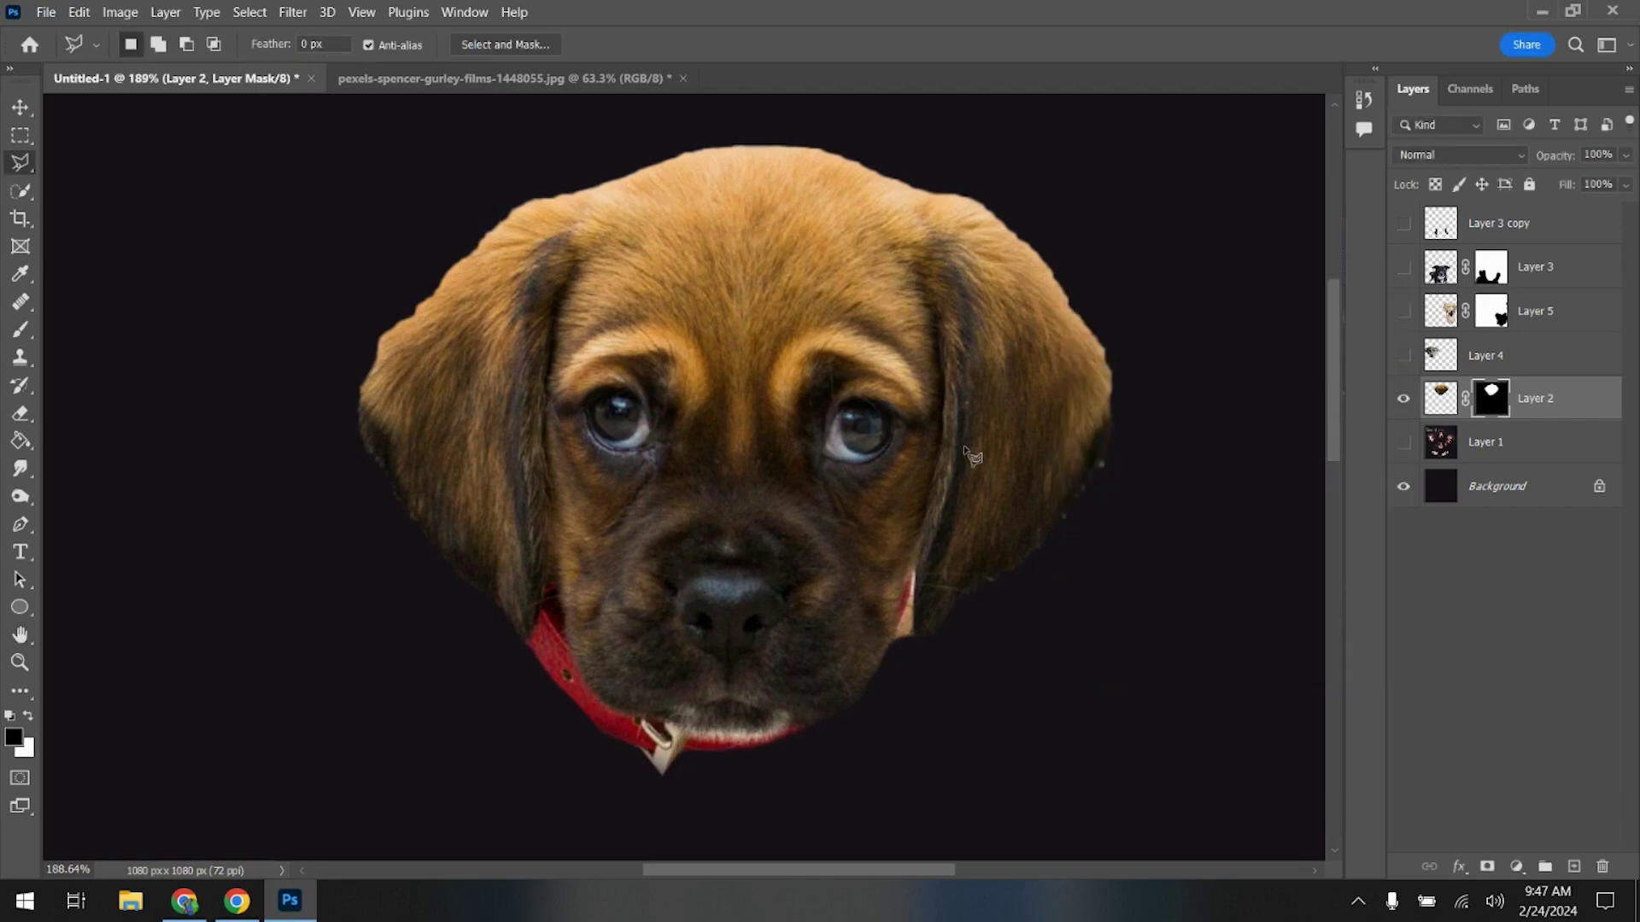
right_click(1492, 416)
left_click(1495, 468)
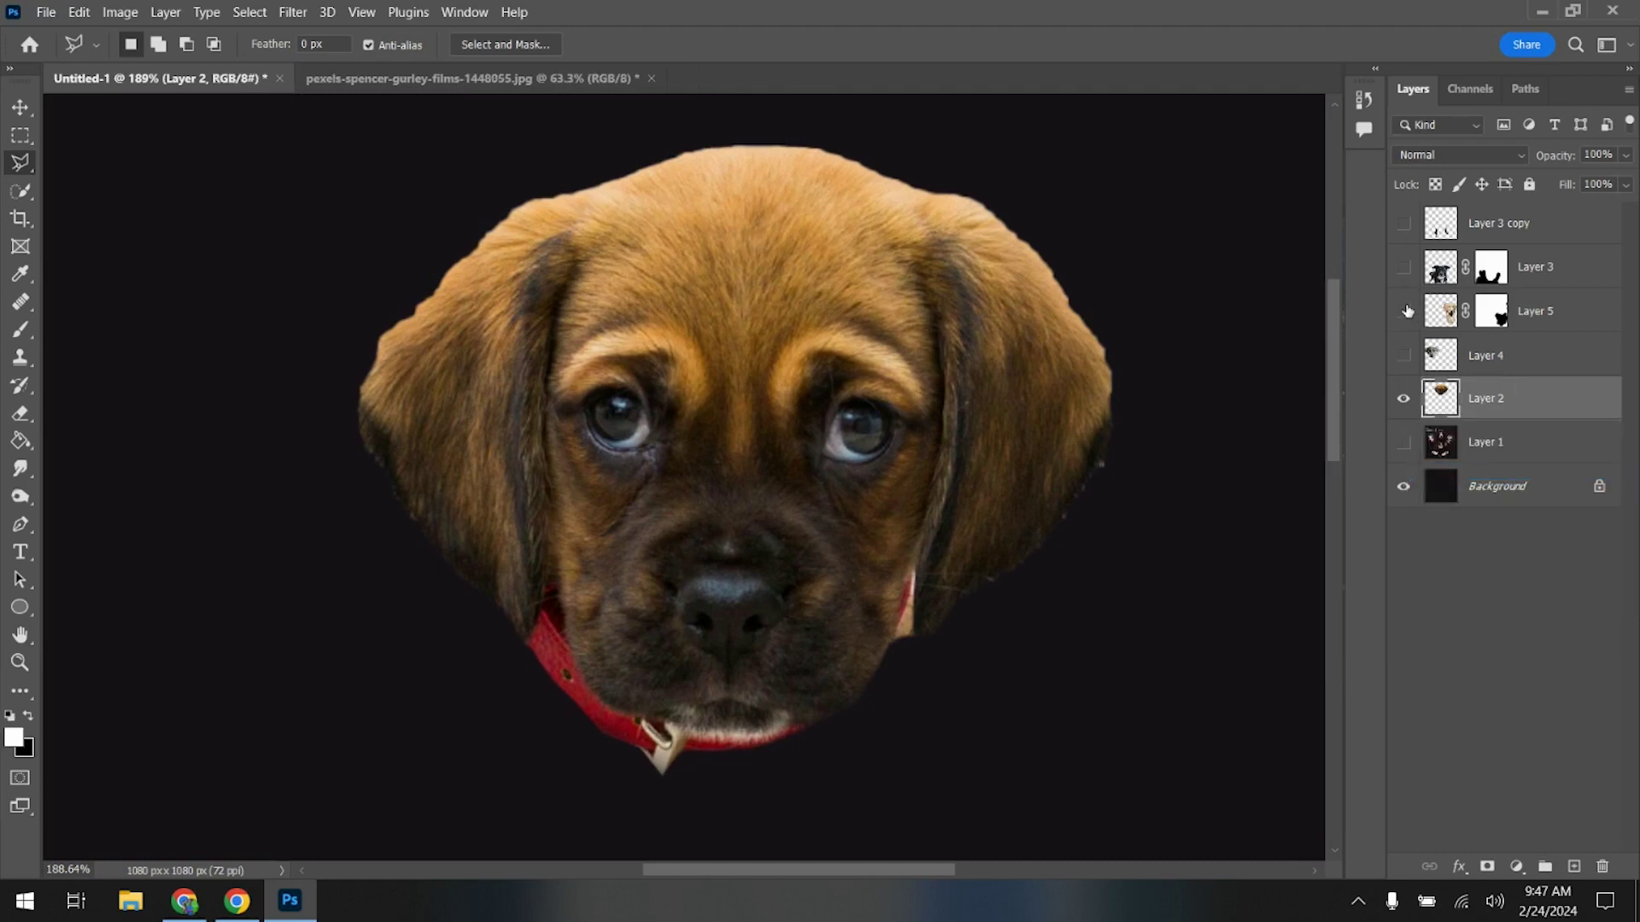
- Show only the golden retriever's Layer 5 and apply its old mask permanently
left_click(1403, 398)
left_click(1404, 311)
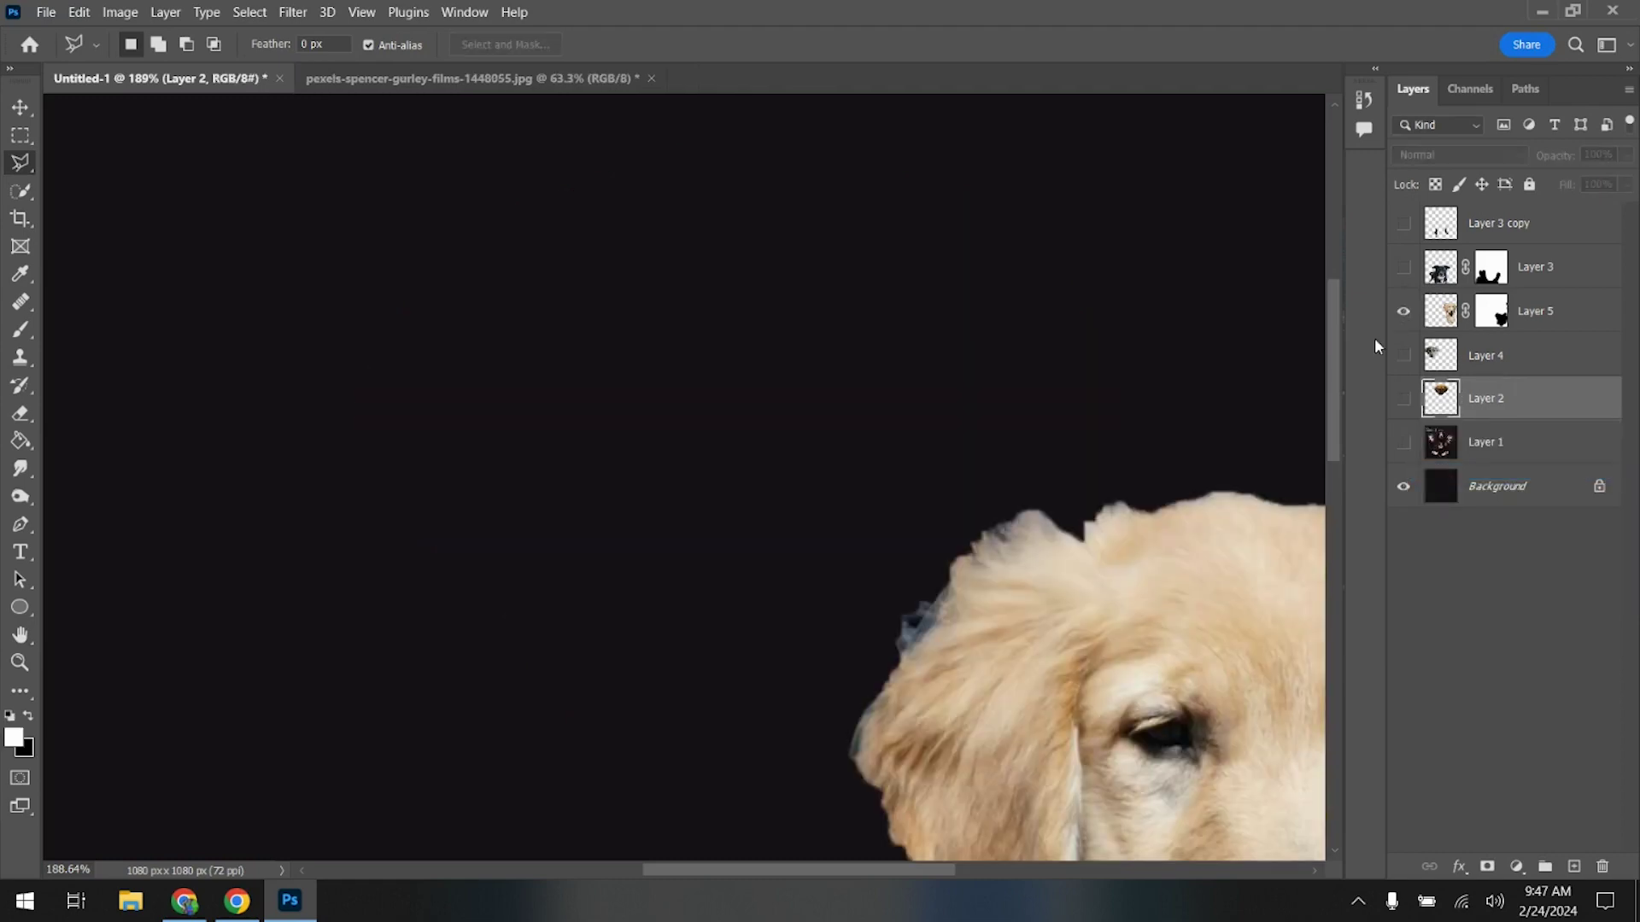
scroll(1239, 419, "down", 2)
scroll(1191, 410, "down", 2)
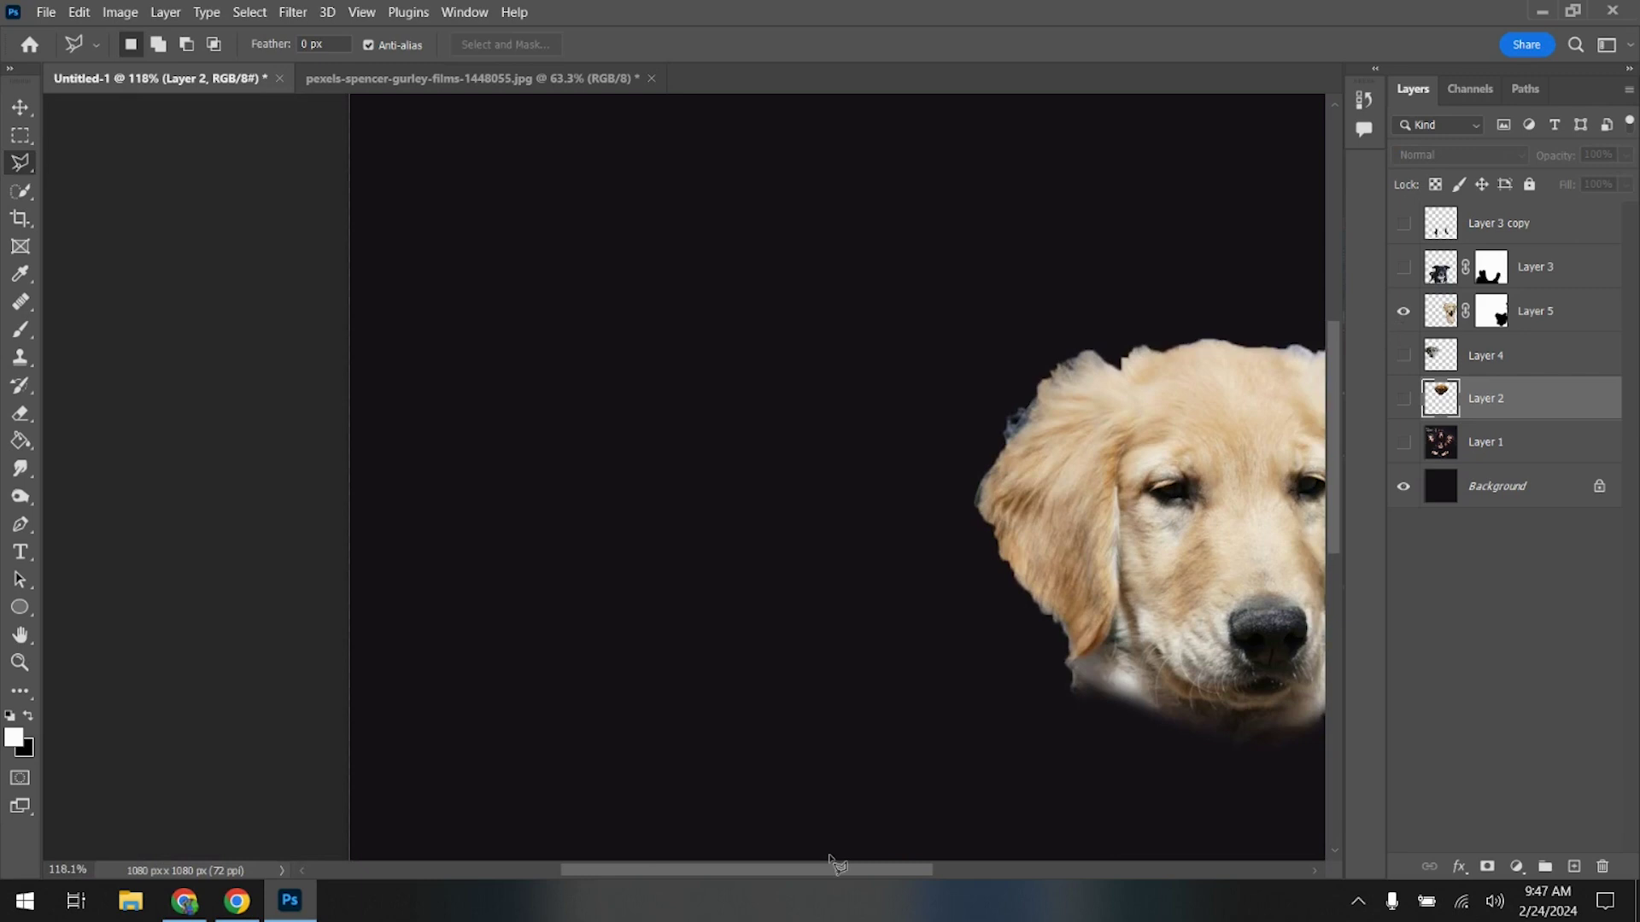
left_click_drag(833, 862, 1055, 839)
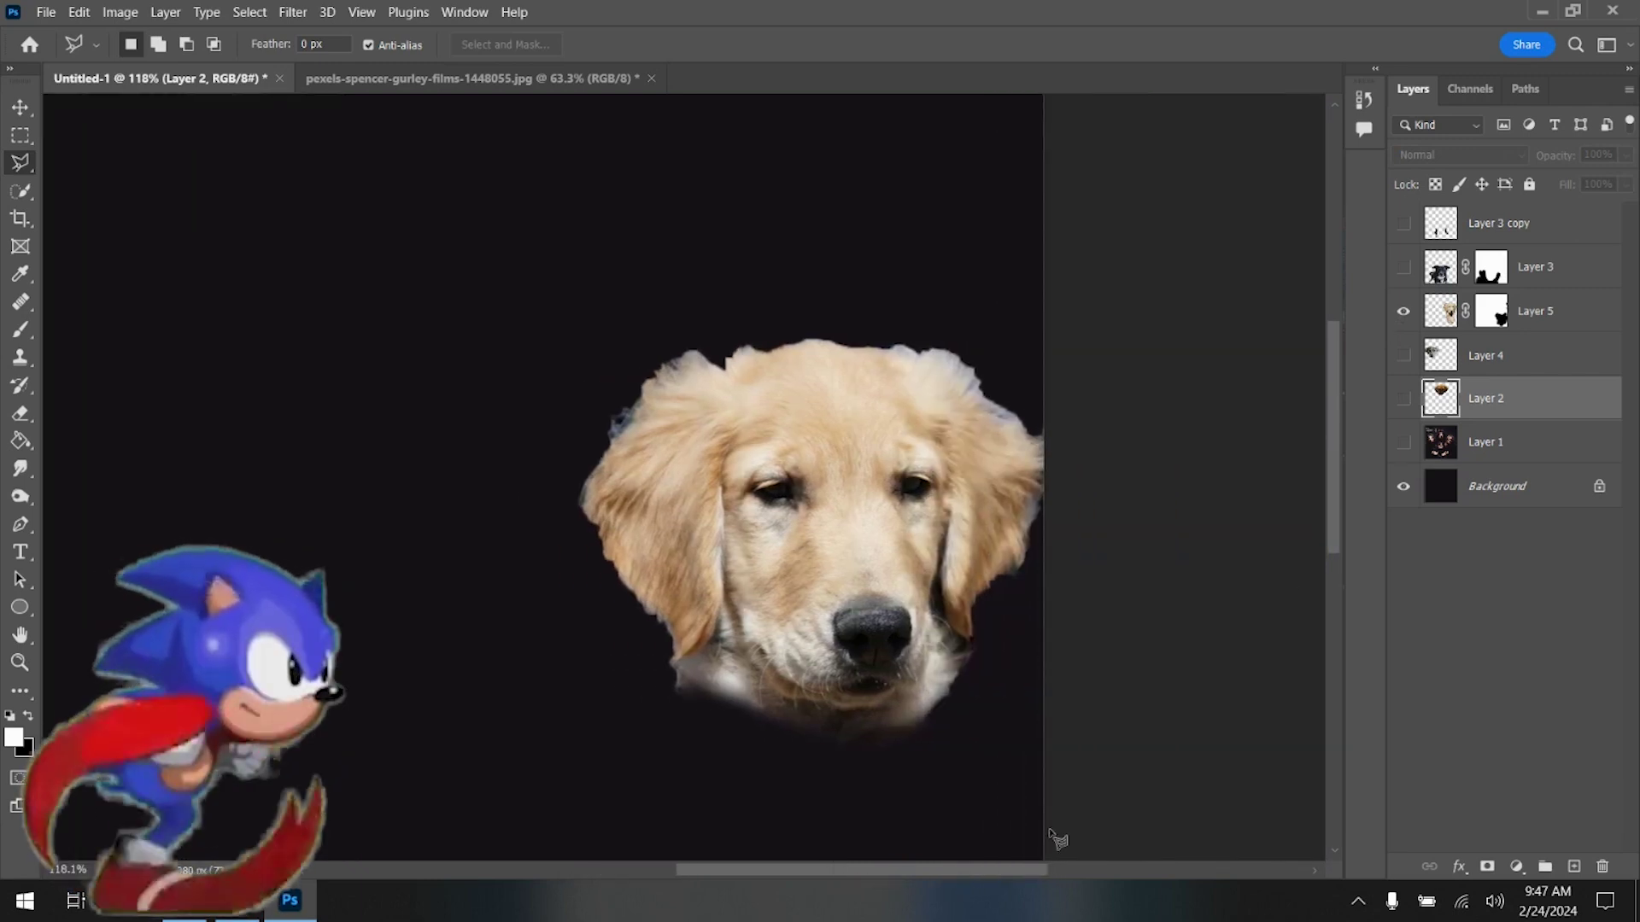
left_click(249, 12)
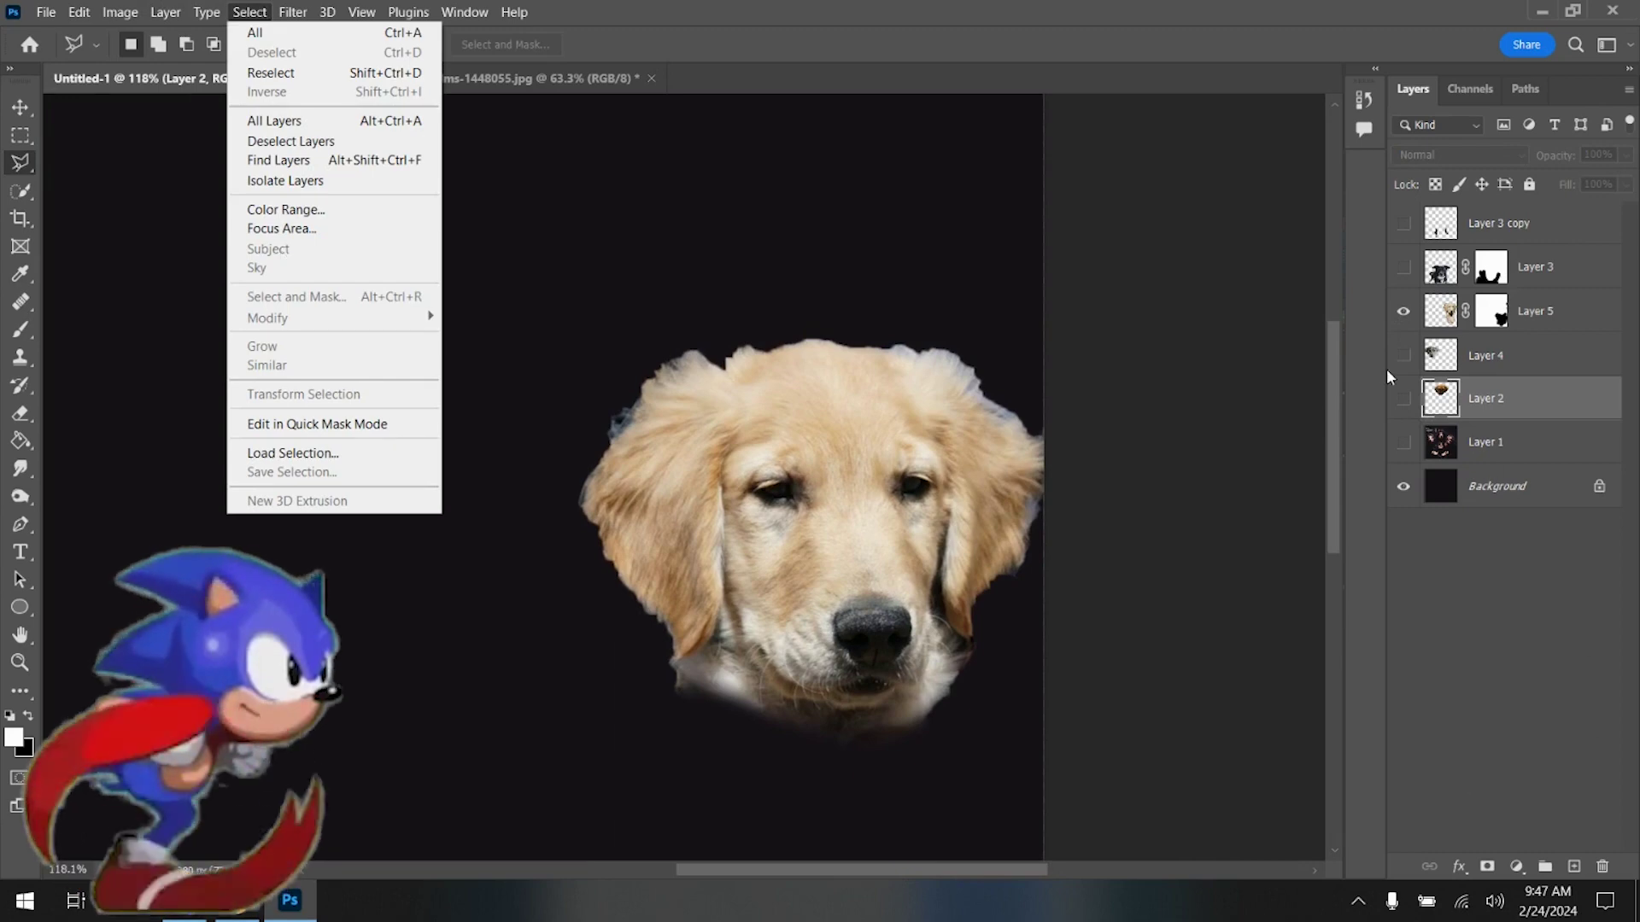
left_click(1491, 311)
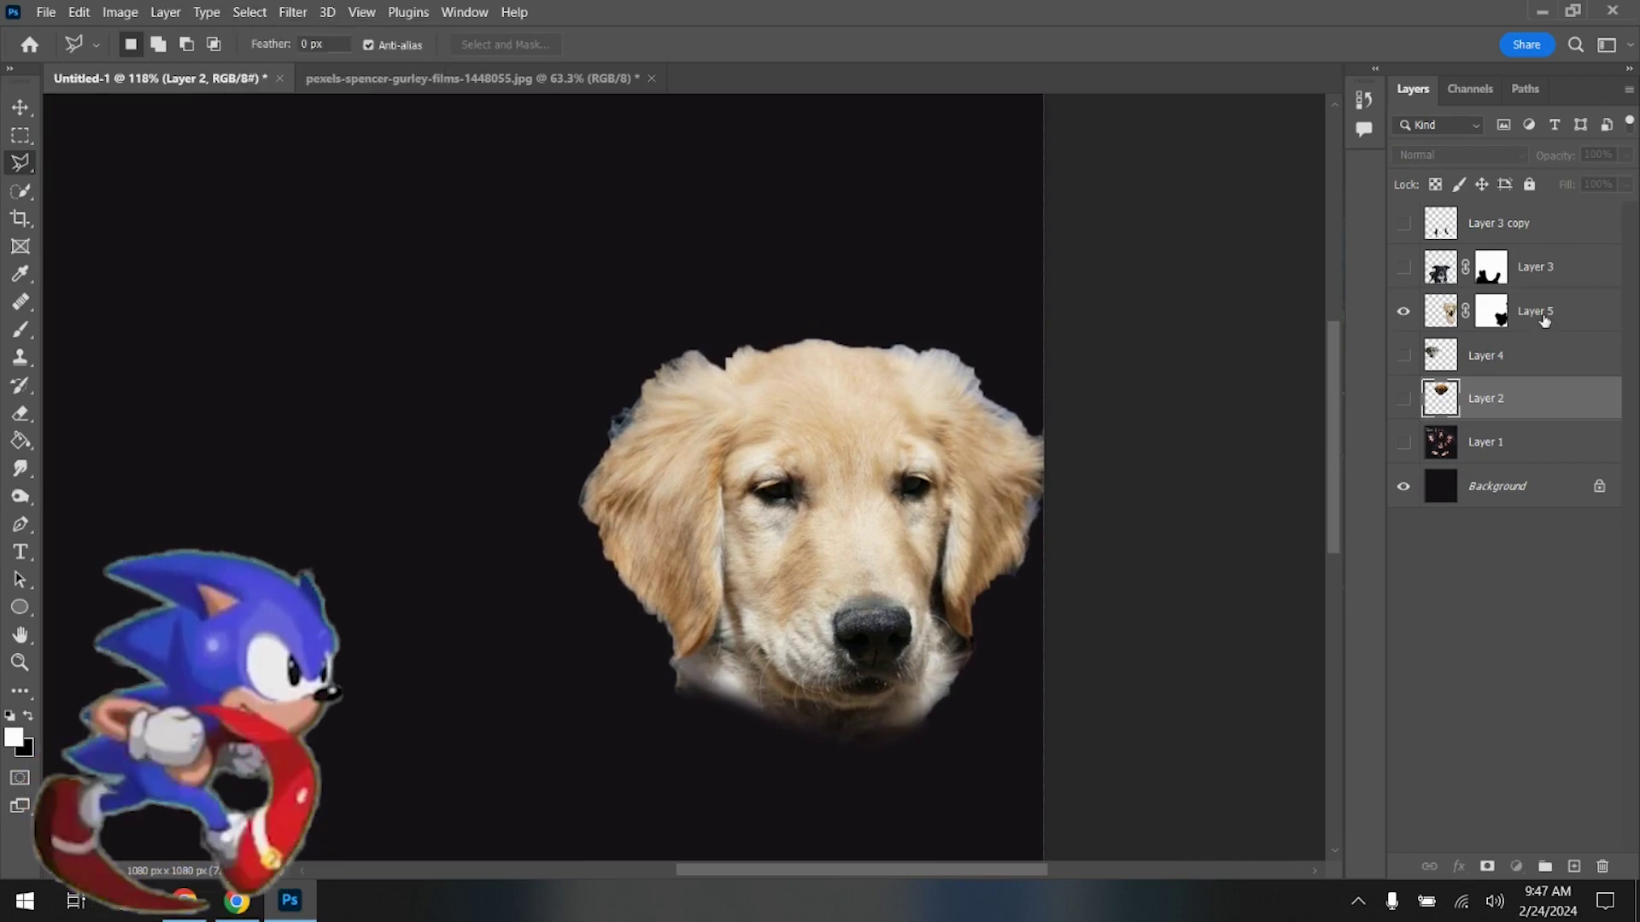
left_click(1491, 311)
right_click(1491, 309)
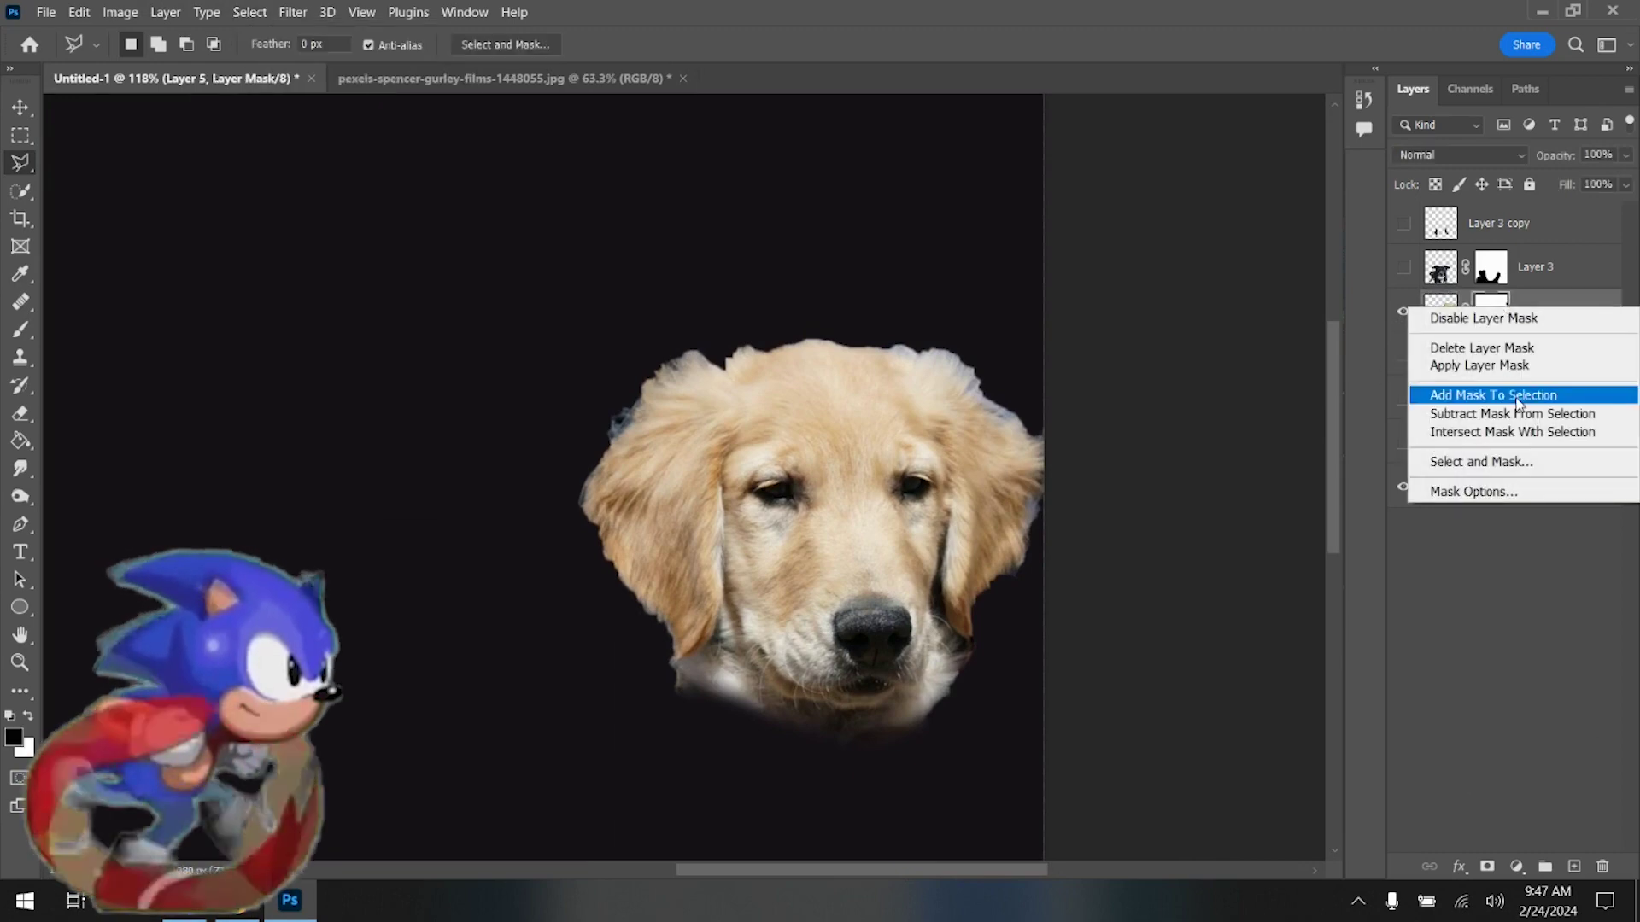
left_click(1503, 365)
- Select the retriever with Select Subject and add a new mask to Layer 5 from it
left_click(264, 17)
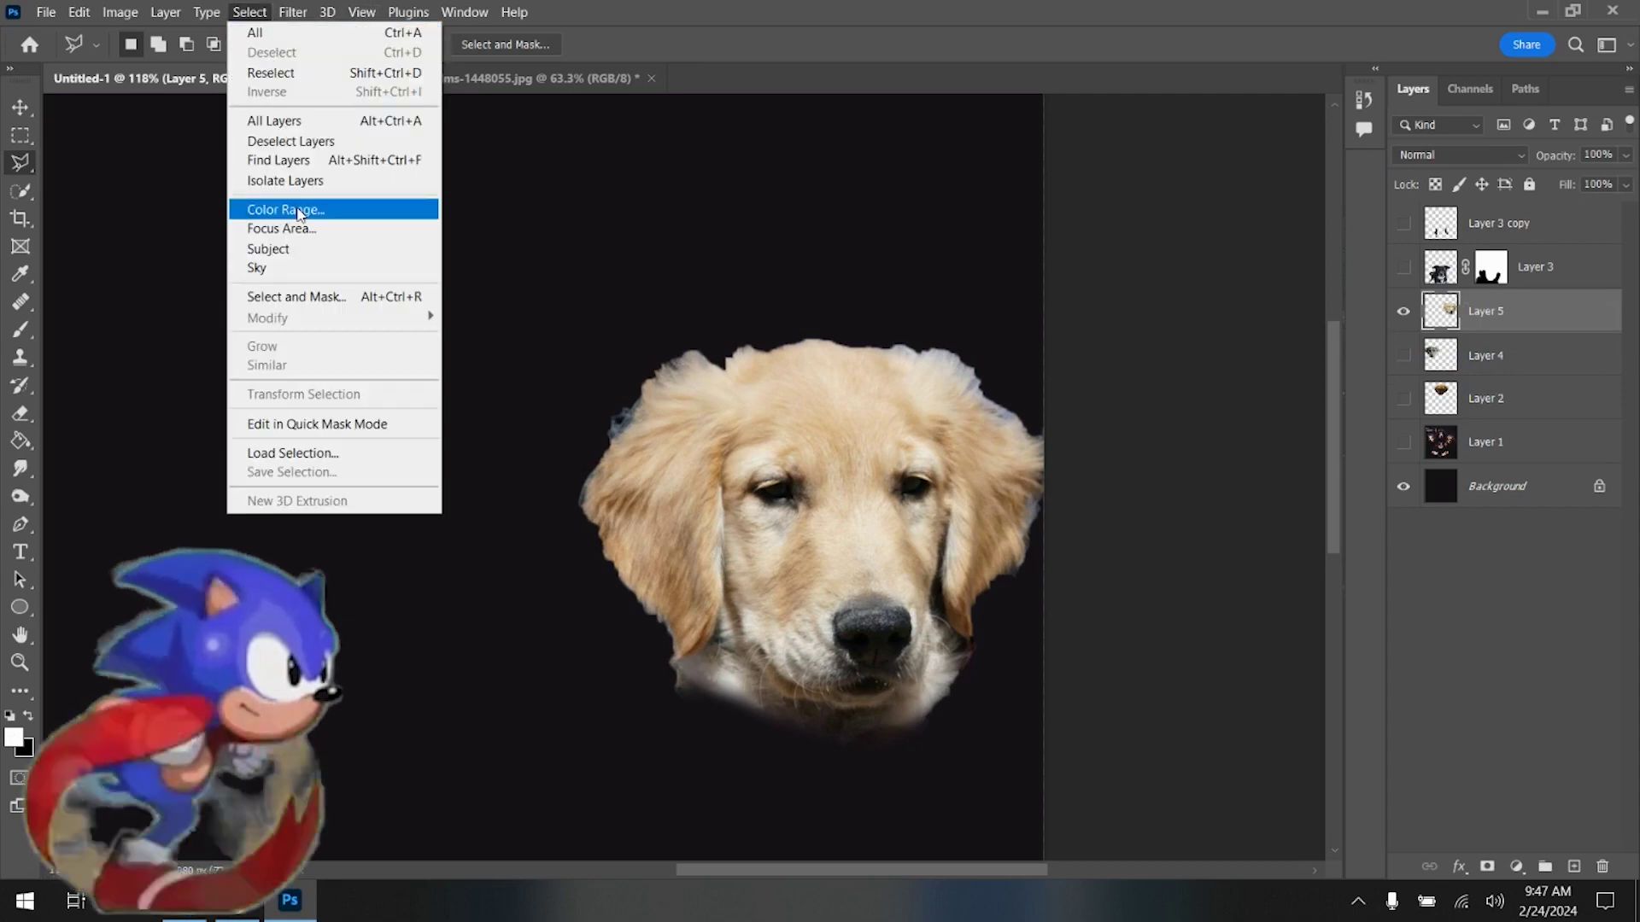
left_click(305, 248)
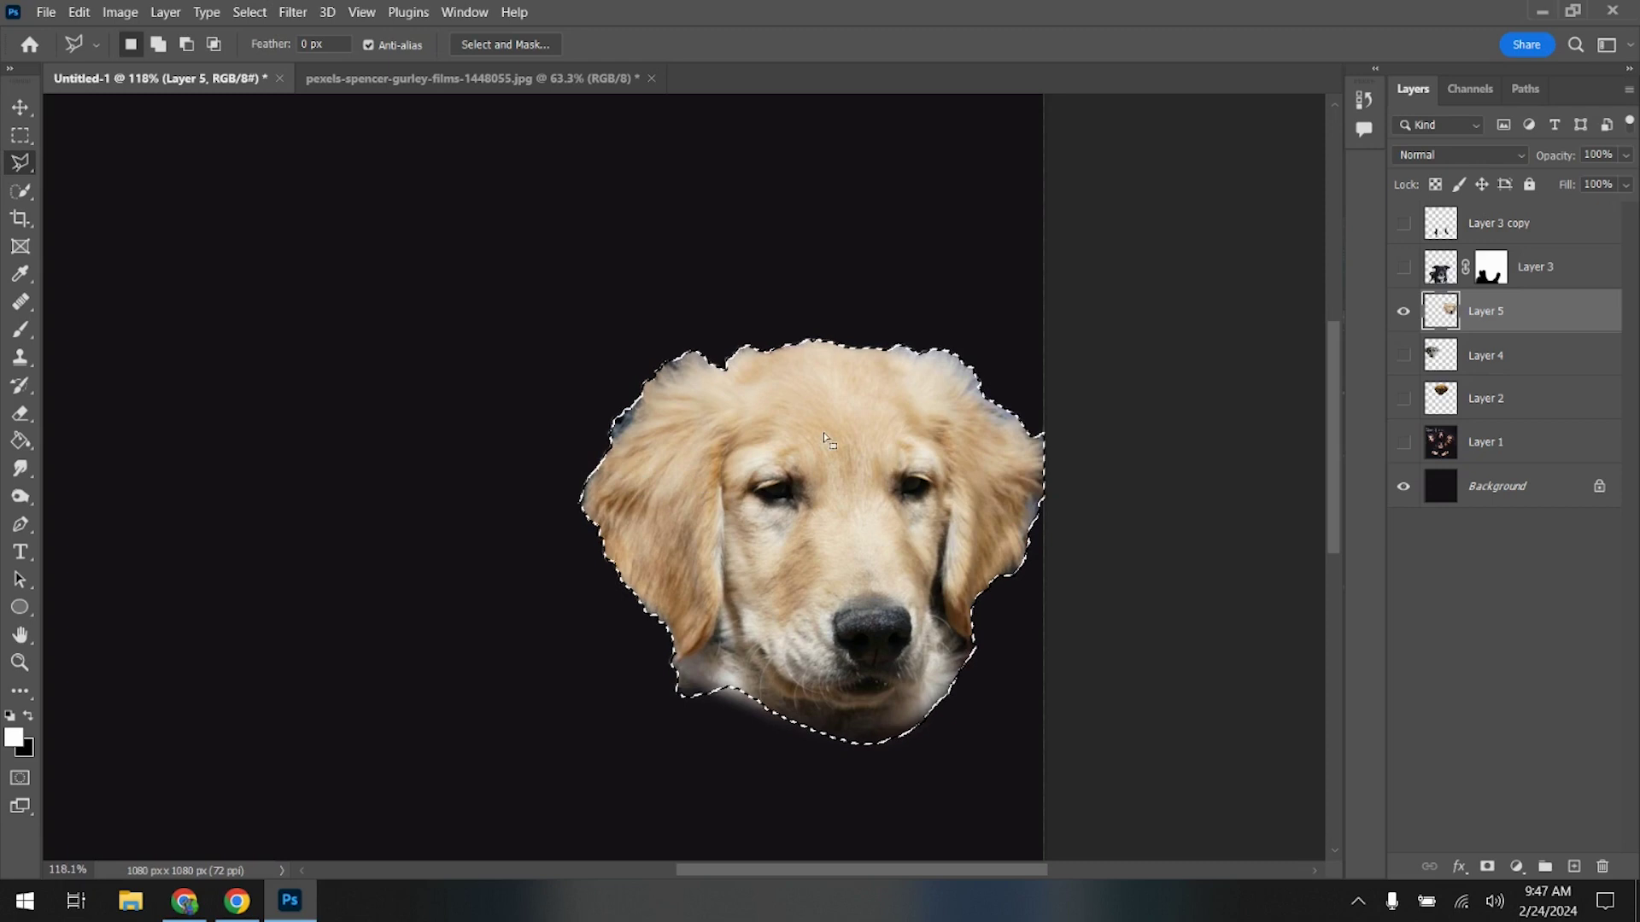
left_click(1486, 867)
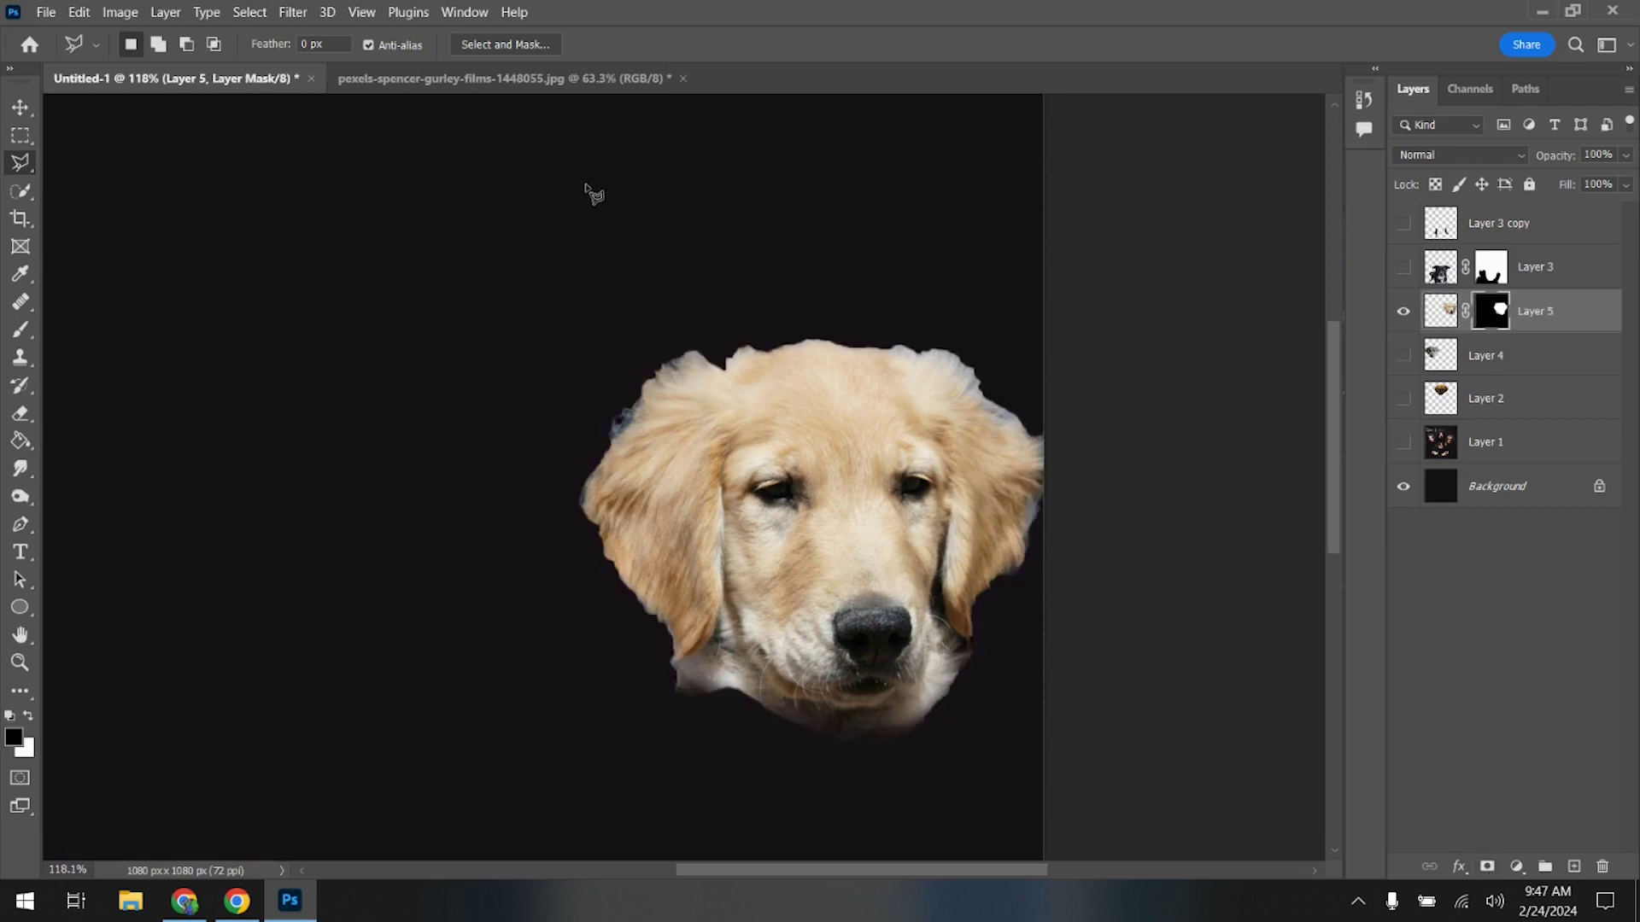
- Shrink the retriever's mask with a Minimum filter of radius 2 px
left_click(287, 10)
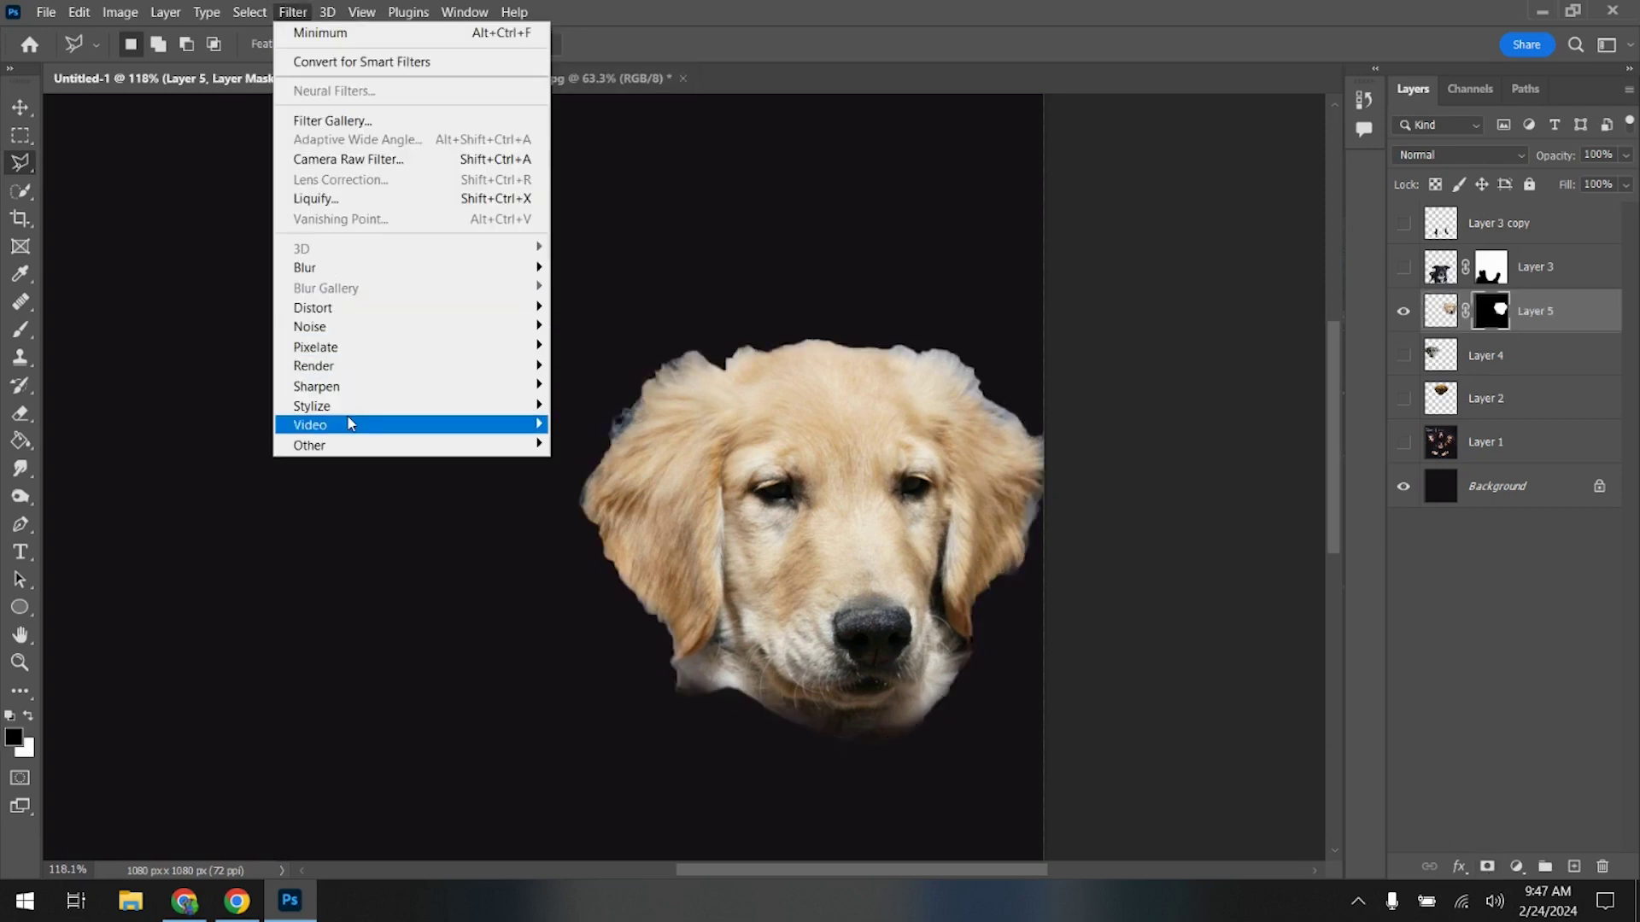
mouse_move(357, 436)
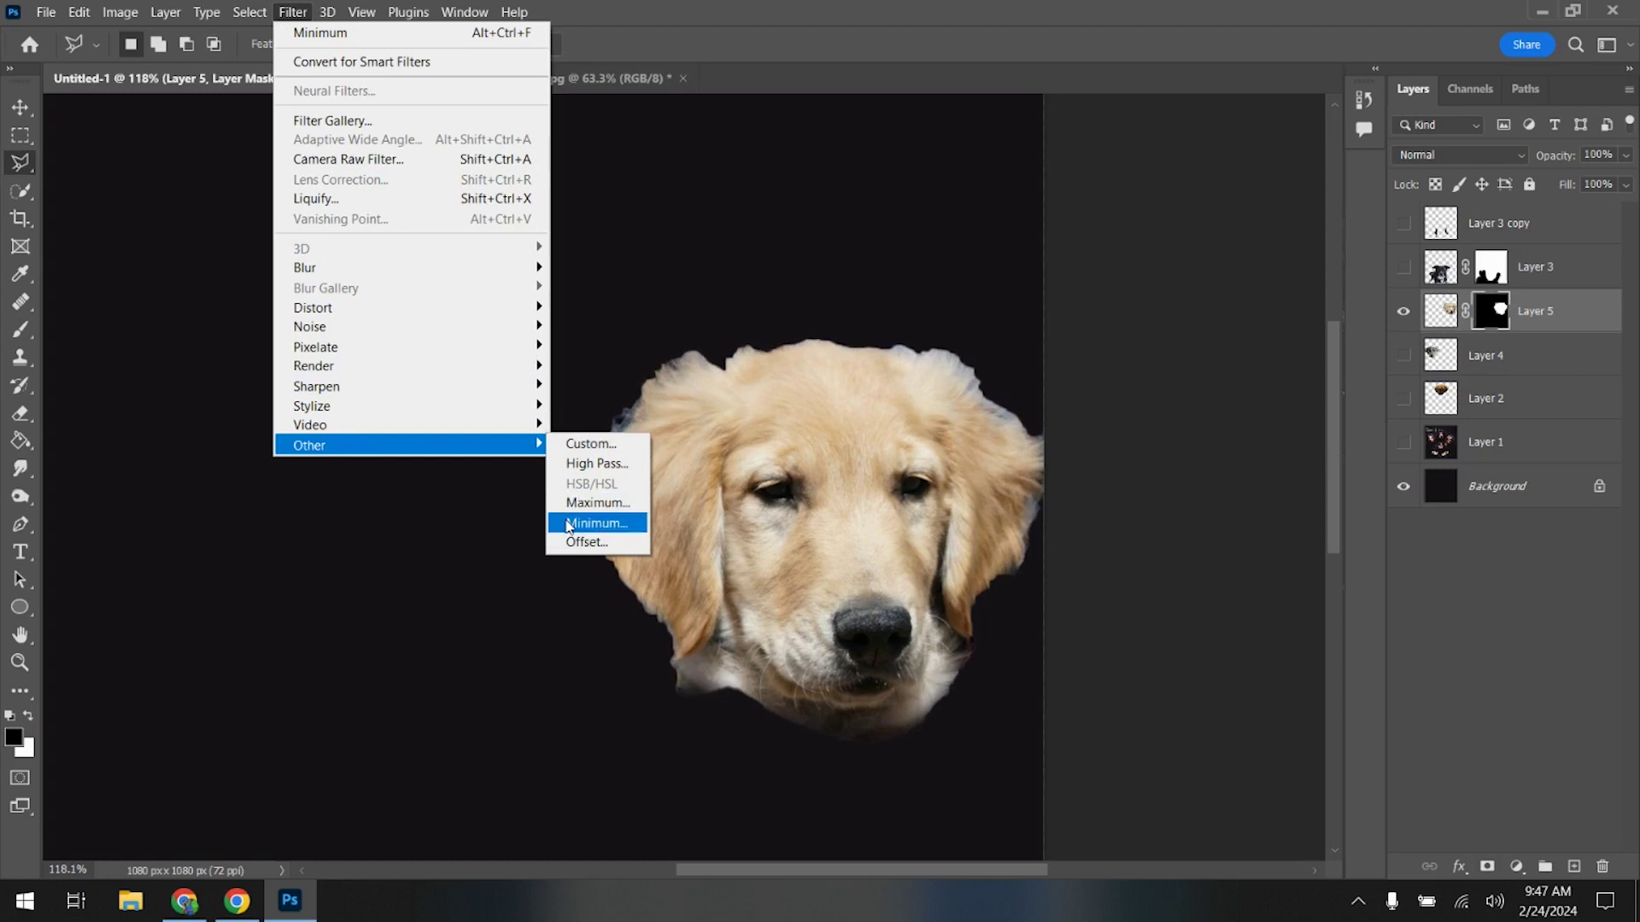
left_click(565, 523)
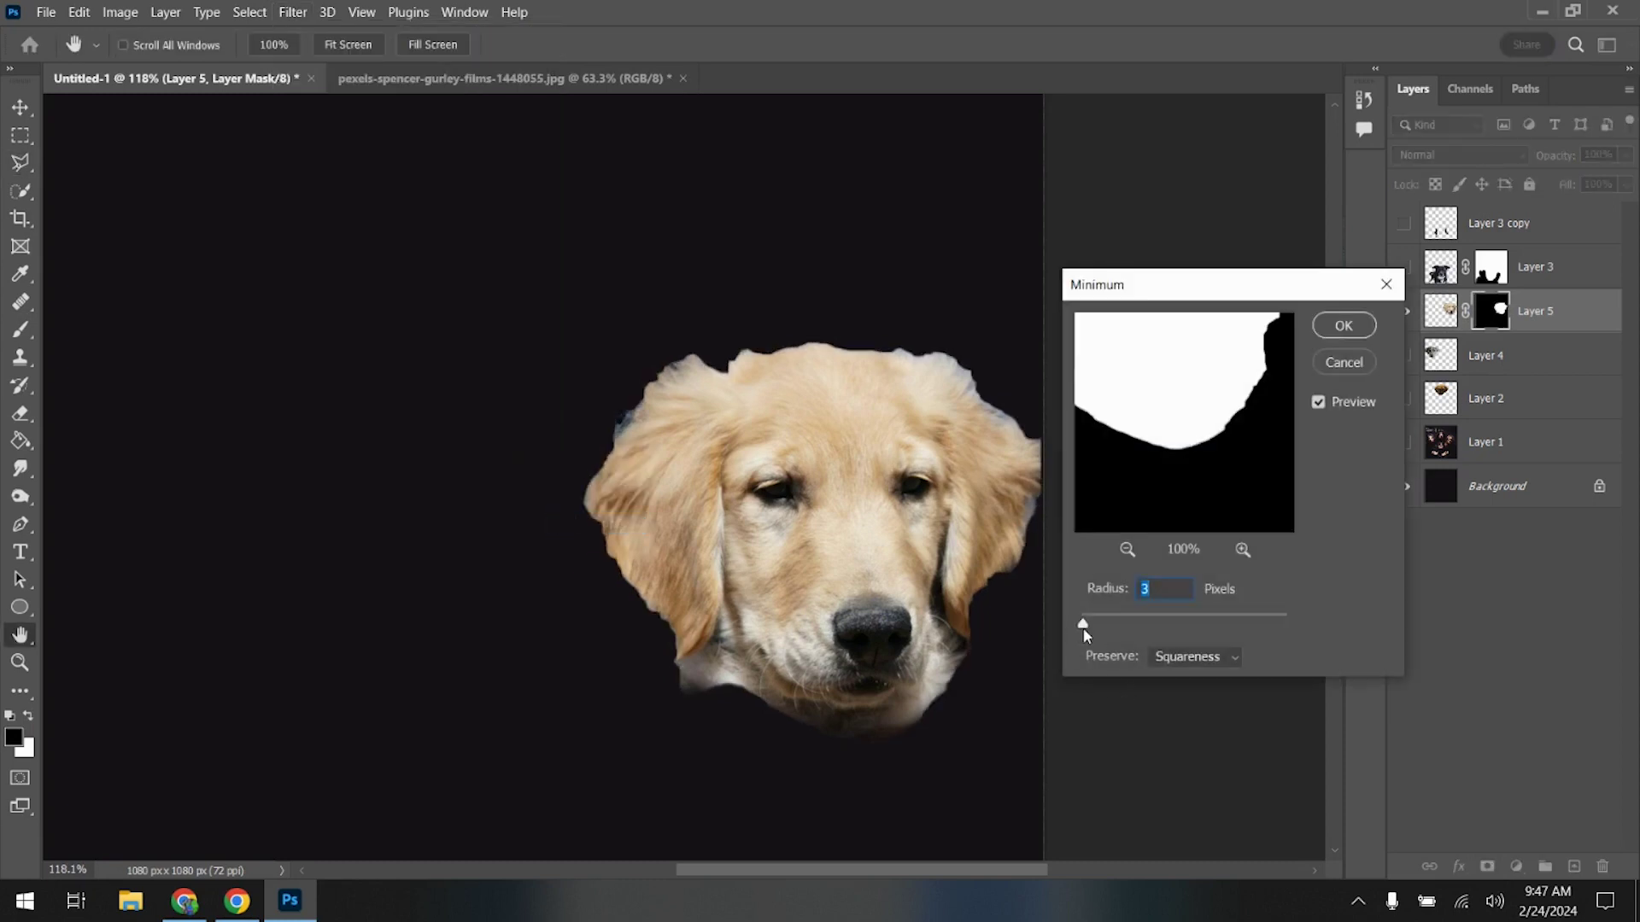
left_click(1083, 628)
left_click_drag(1087, 633, 1082, 629)
left_click(1344, 326)
key("l")
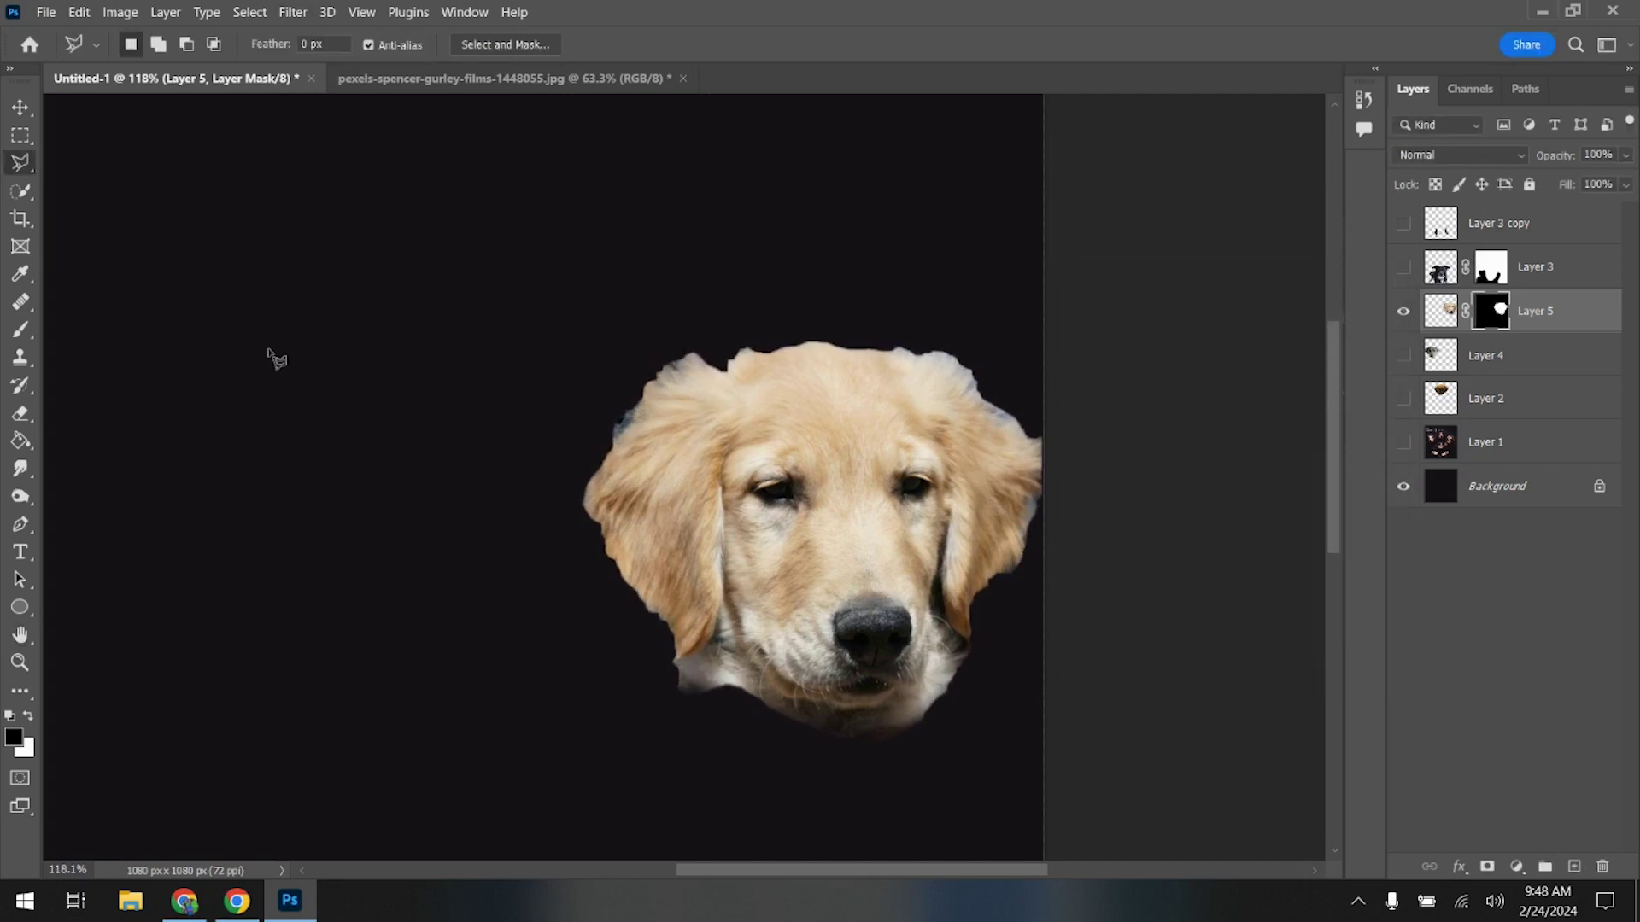
- Brush black on the mask to hide pale fringe below the ear, along the chin and right ear
left_click(20, 330)
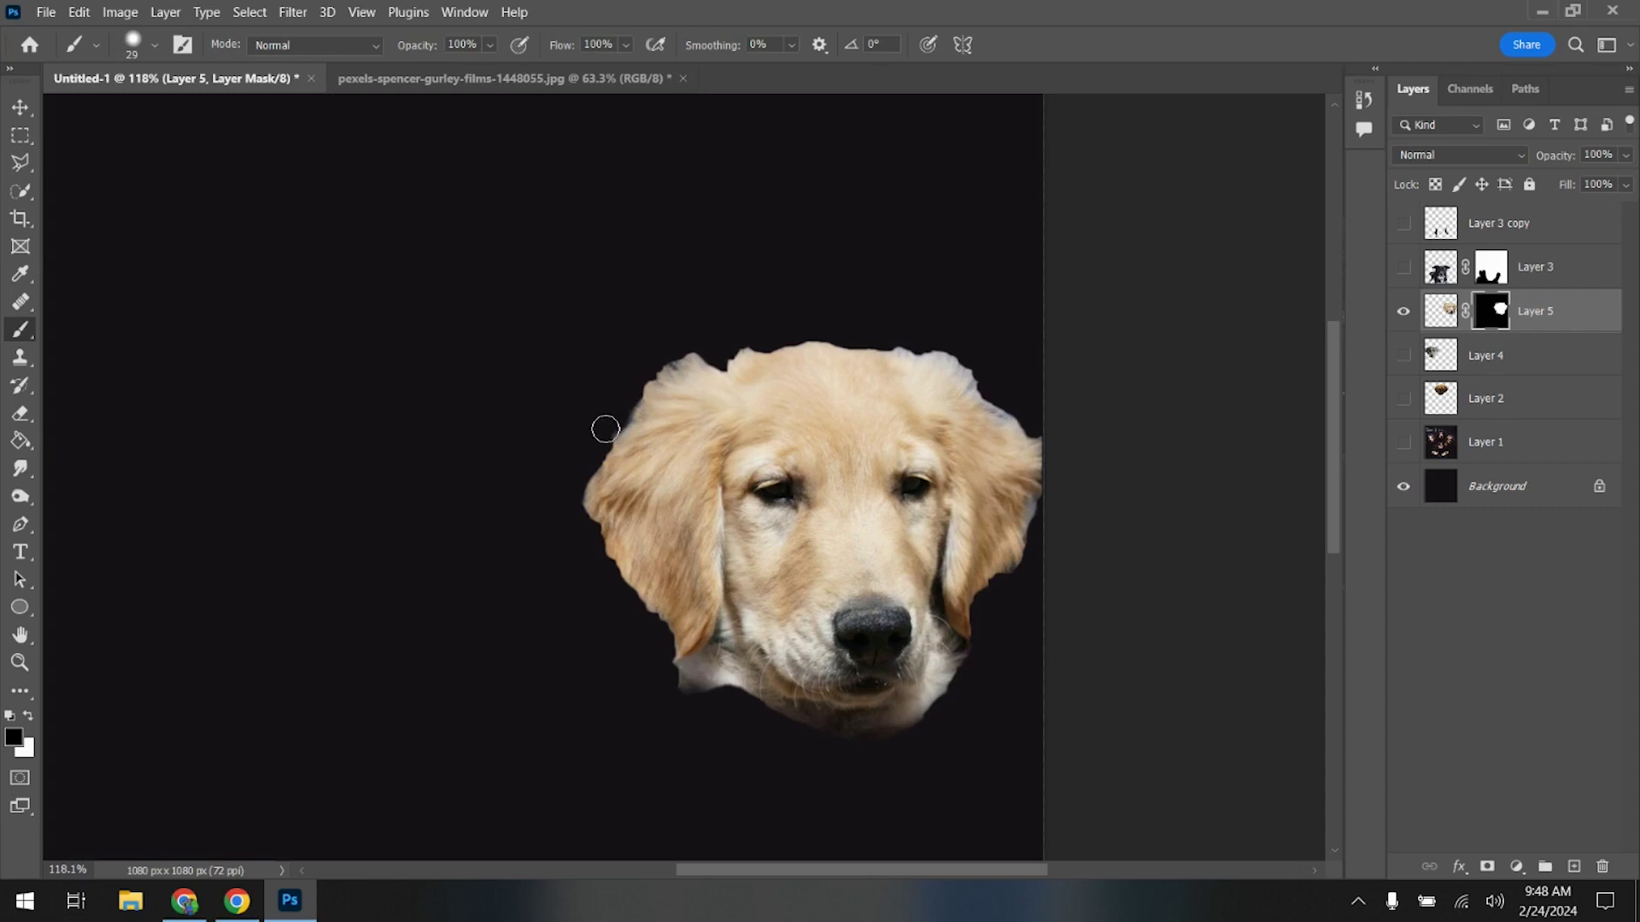
mouse_move(658, 673)
left_mouse_down()
mouse_move(730, 707)
mouse_move(695, 670)
mouse_move(734, 706)
mouse_move(697, 670)
mouse_move(737, 711)
left_mouse_up()
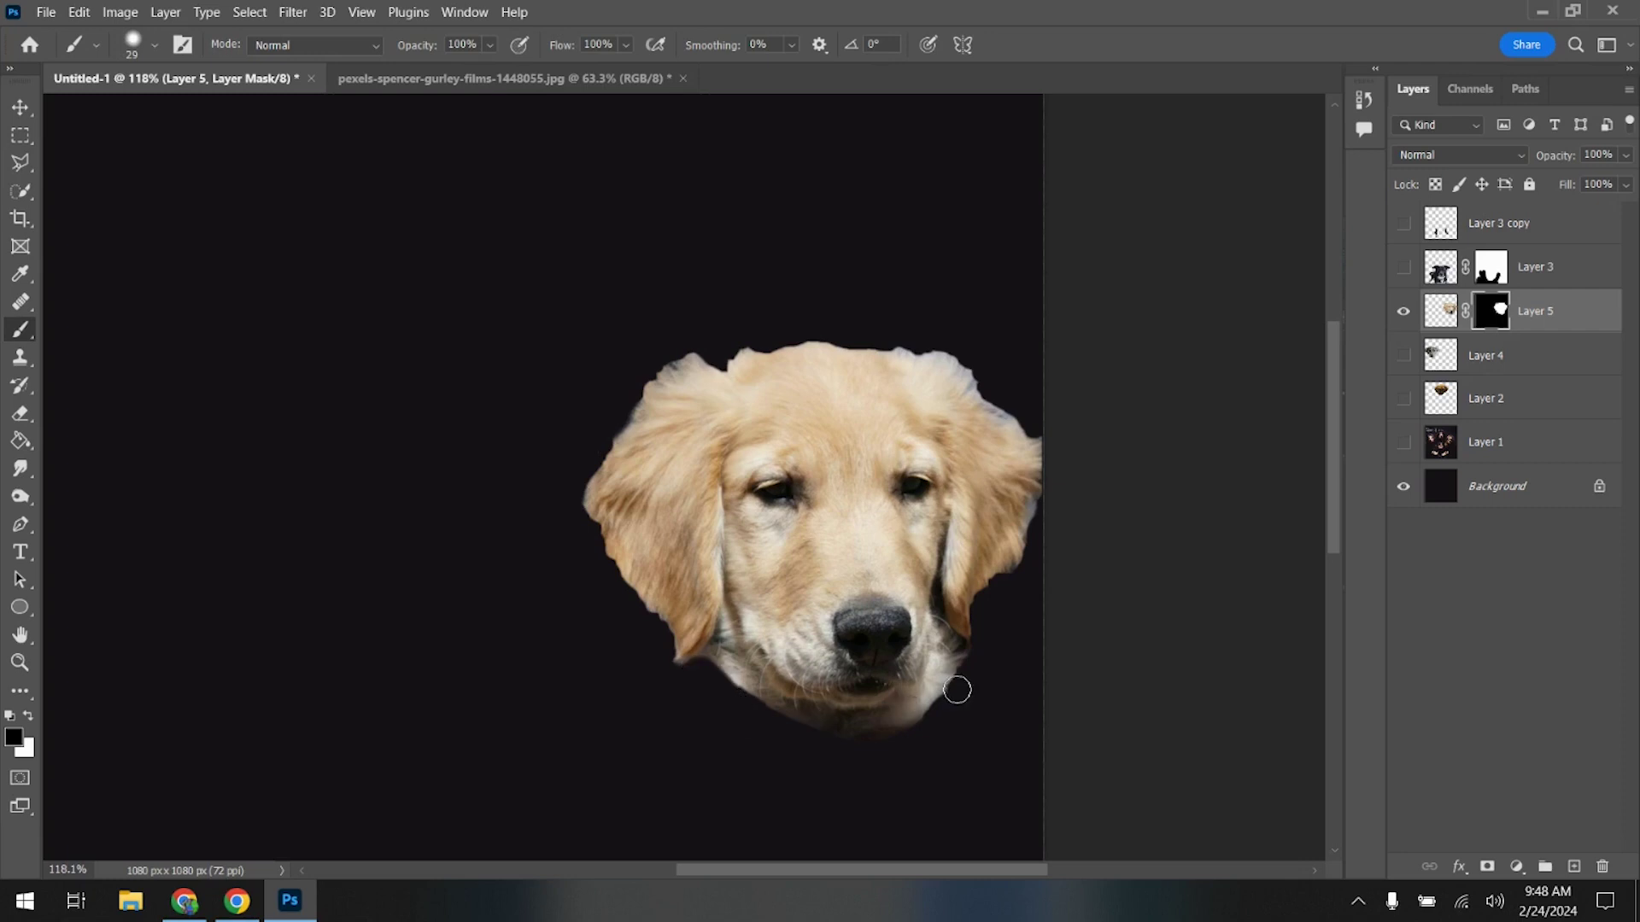
left_click_drag(957, 689, 975, 660)
mouse_move(1041, 515)
left_mouse_down()
mouse_move(1048, 417)
mouse_move(1000, 405)
mouse_move(940, 340)
mouse_move(907, 340)
left_mouse_up()
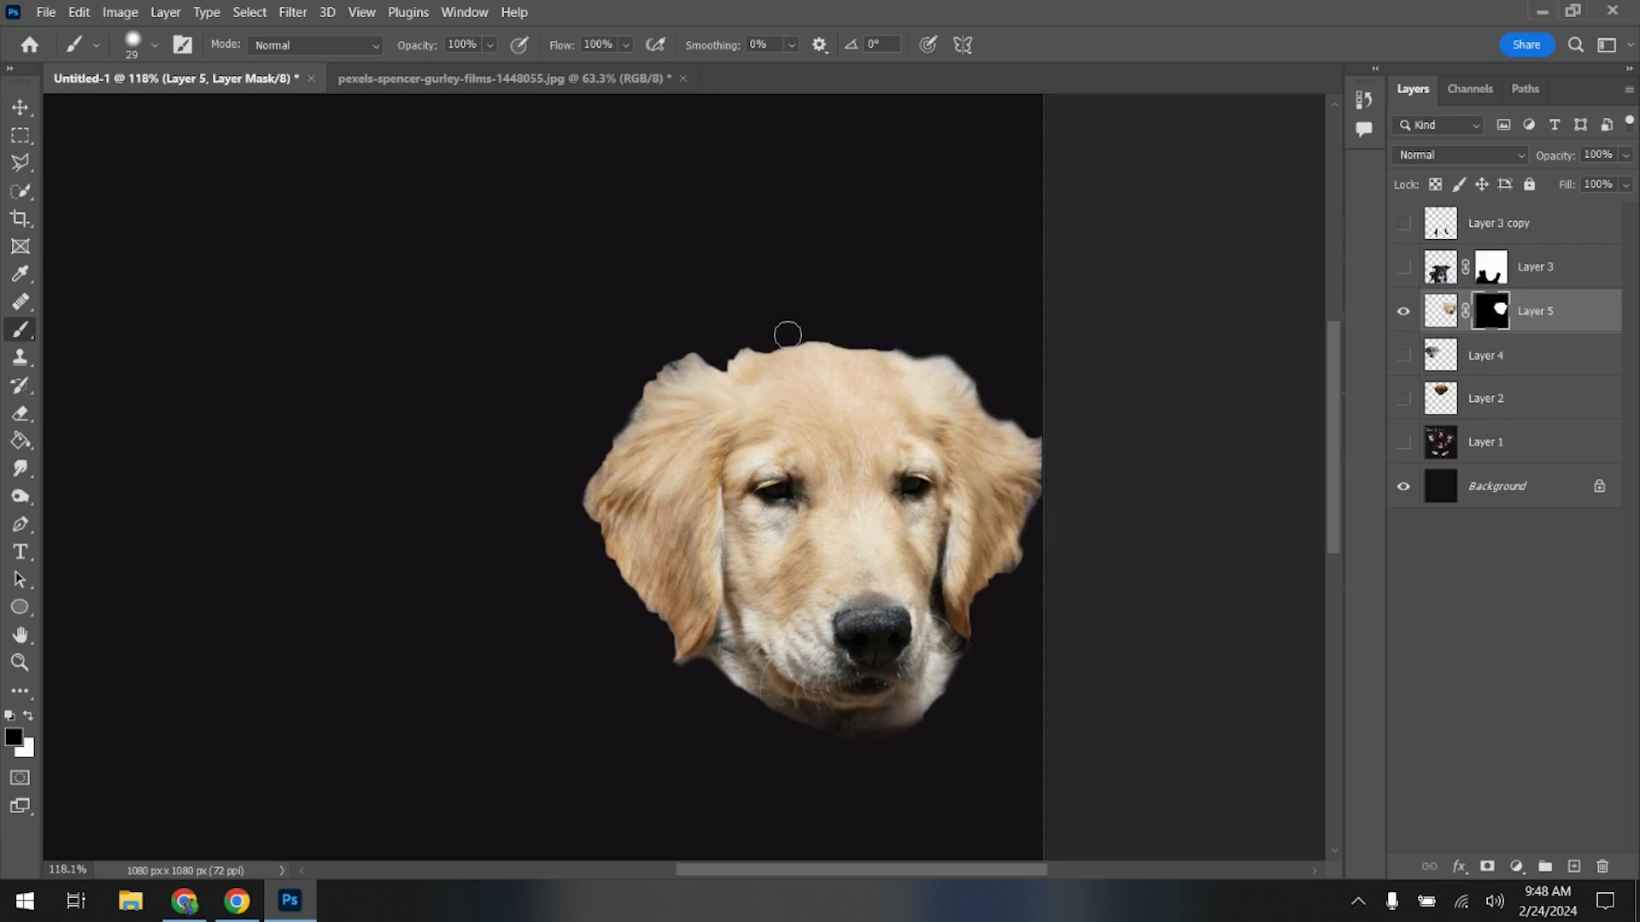
- Apply Layer 5's mask, then hide the retriever and show the black dog's Layer 3
right_click(1490, 313)
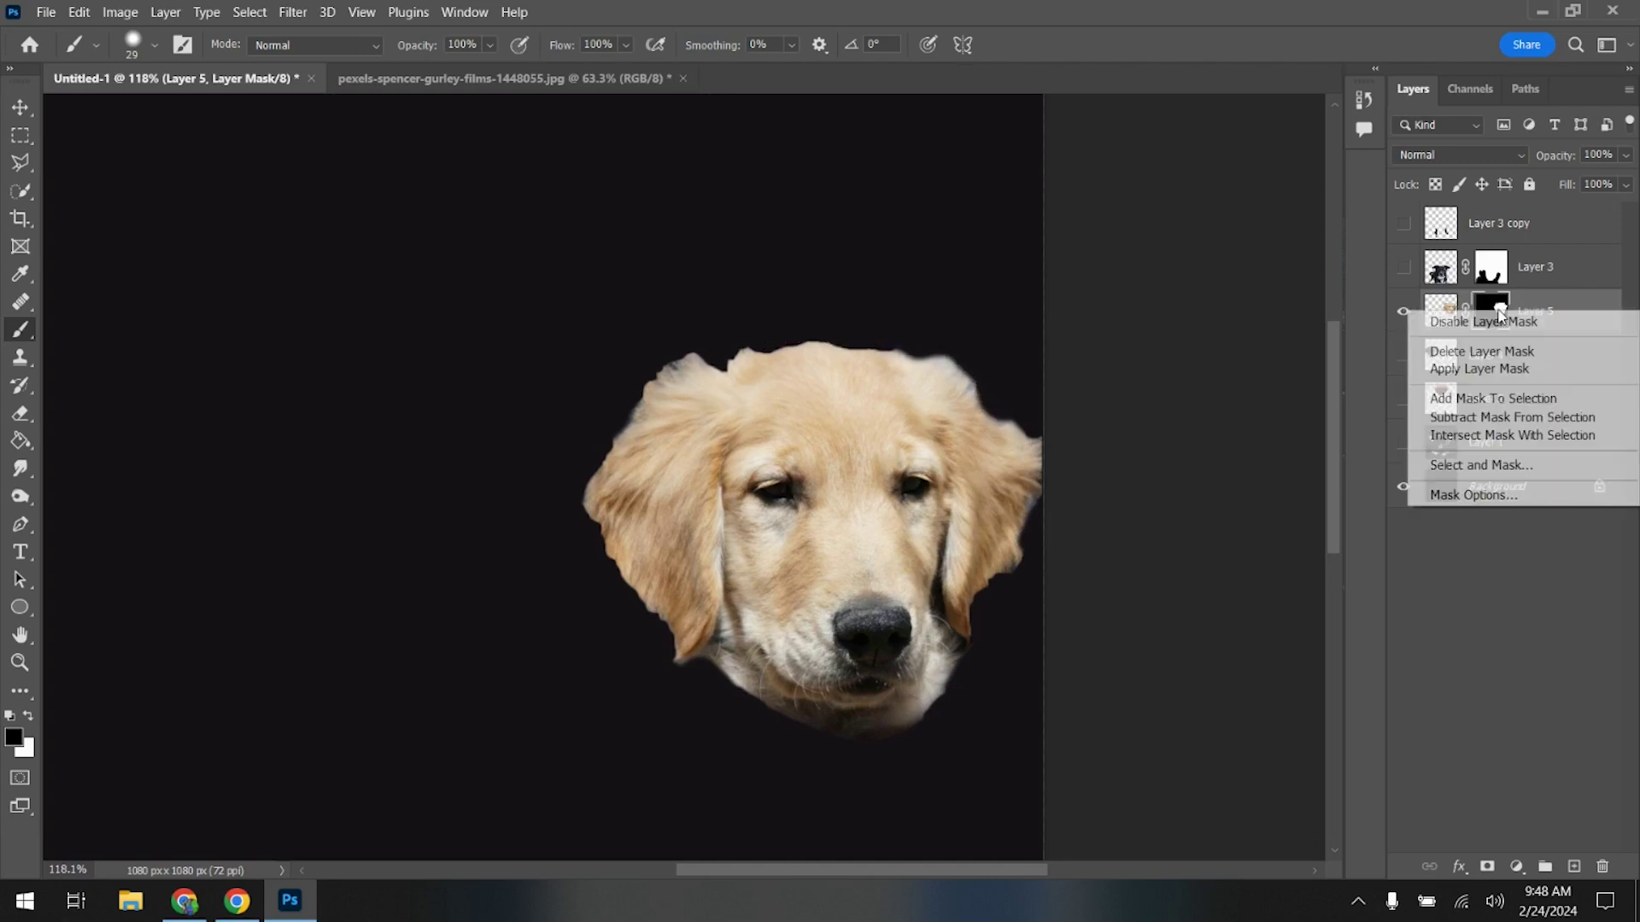
left_click(1469, 367)
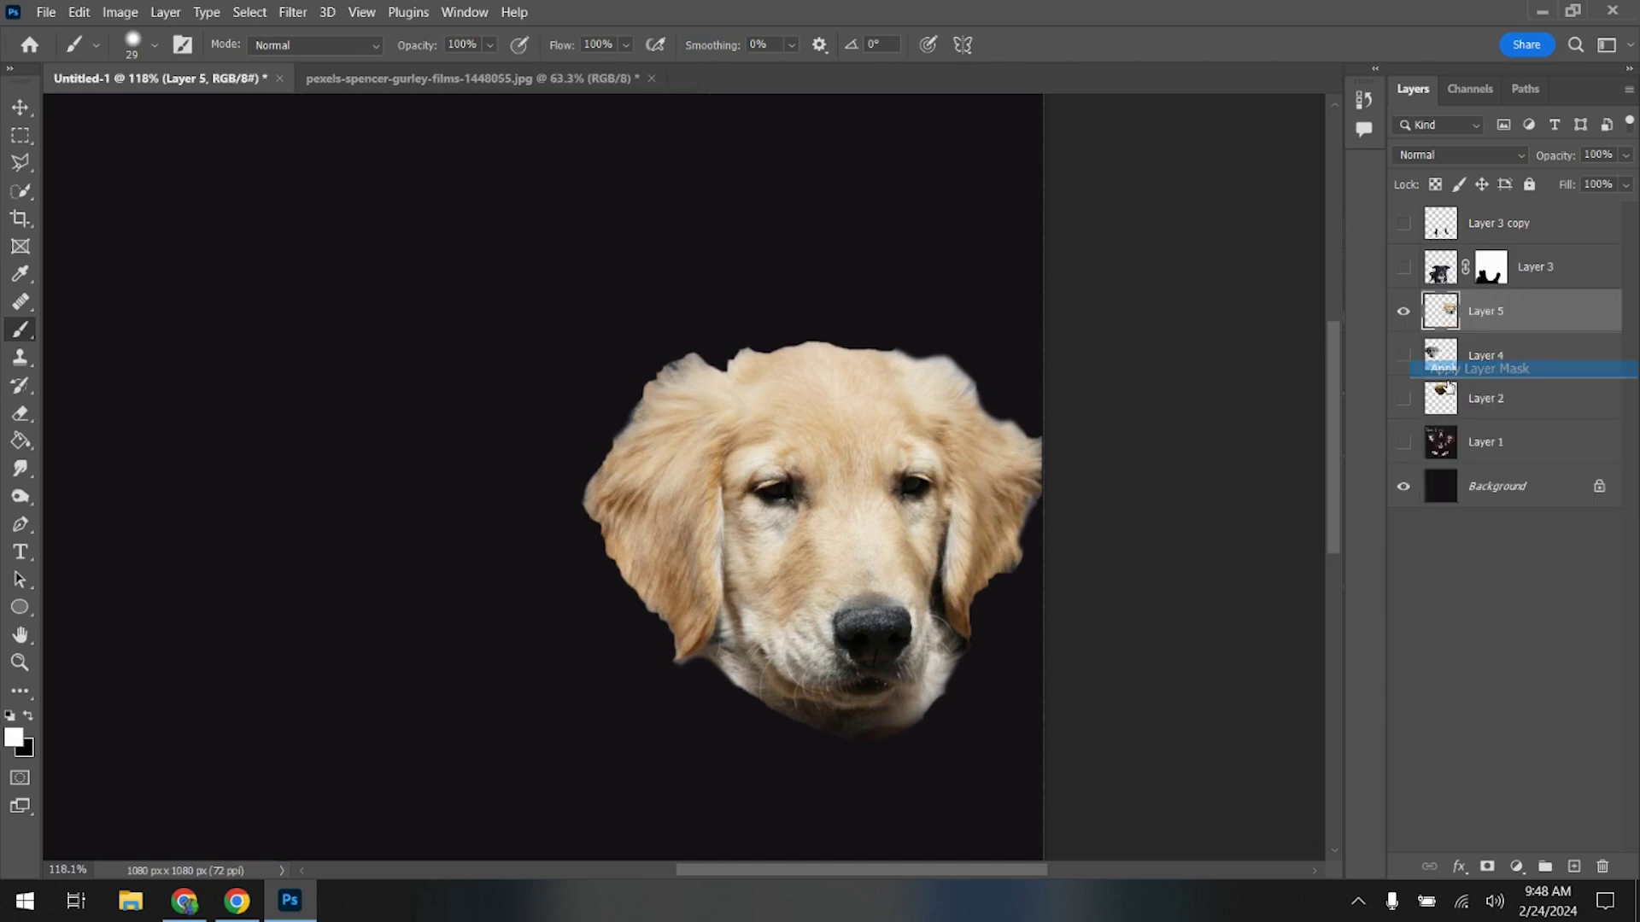
left_click(1403, 313)
left_click(1403, 268)
scroll(940, 555, "down", 5)
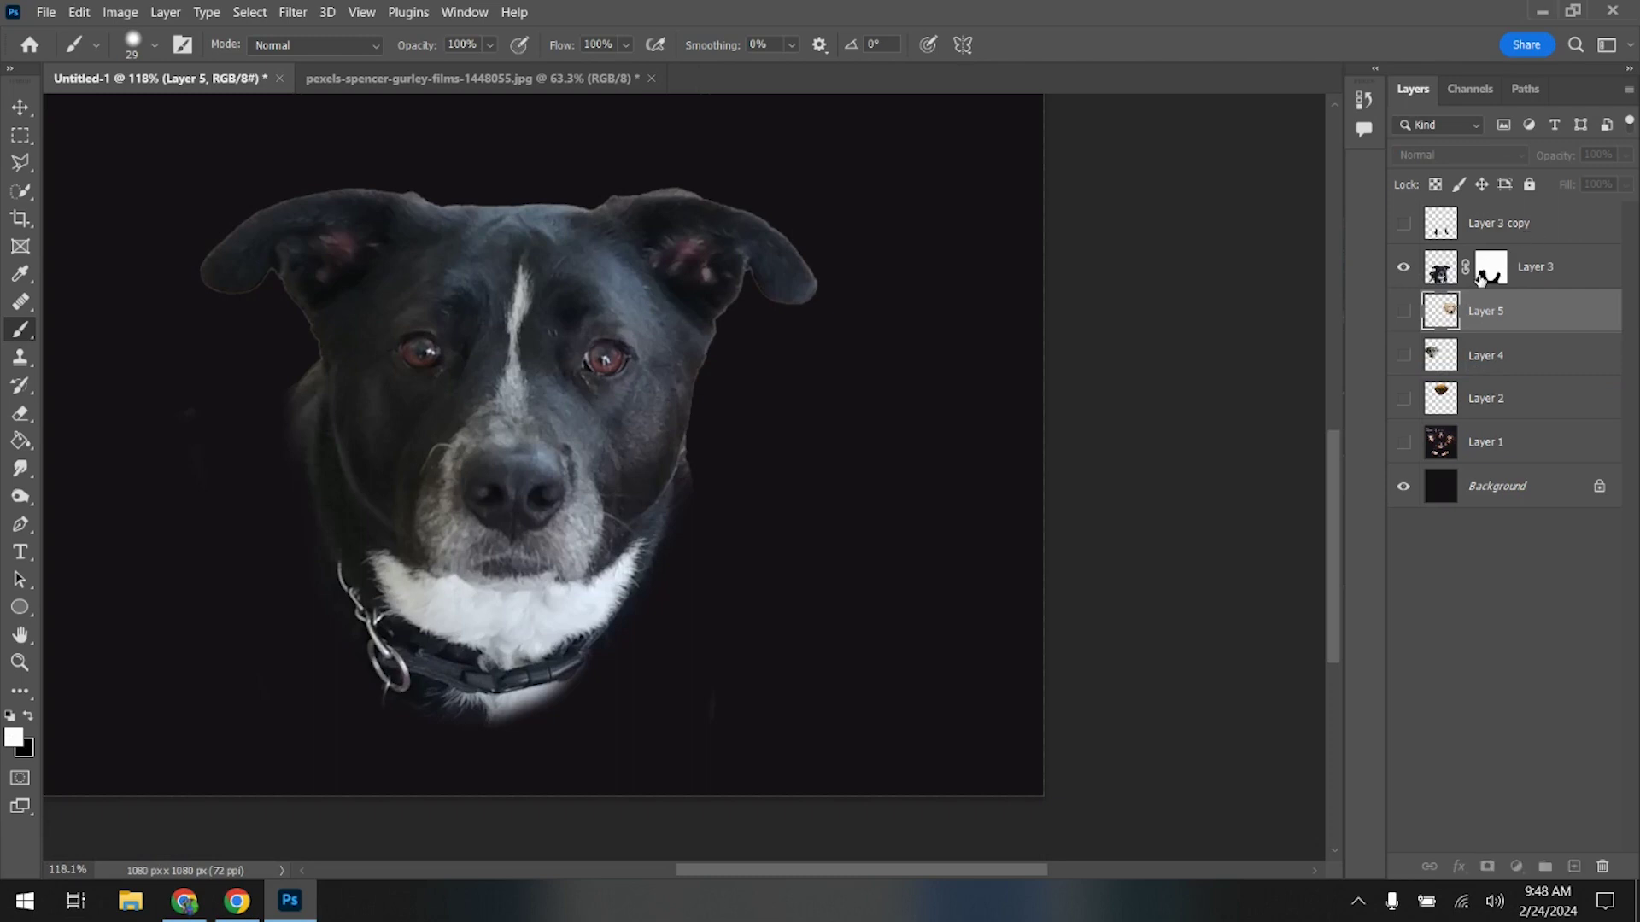
- Paint black on Layer 3's mask to trim light fringe along both cheeks and below the collar
left_click(1484, 273)
key("x")
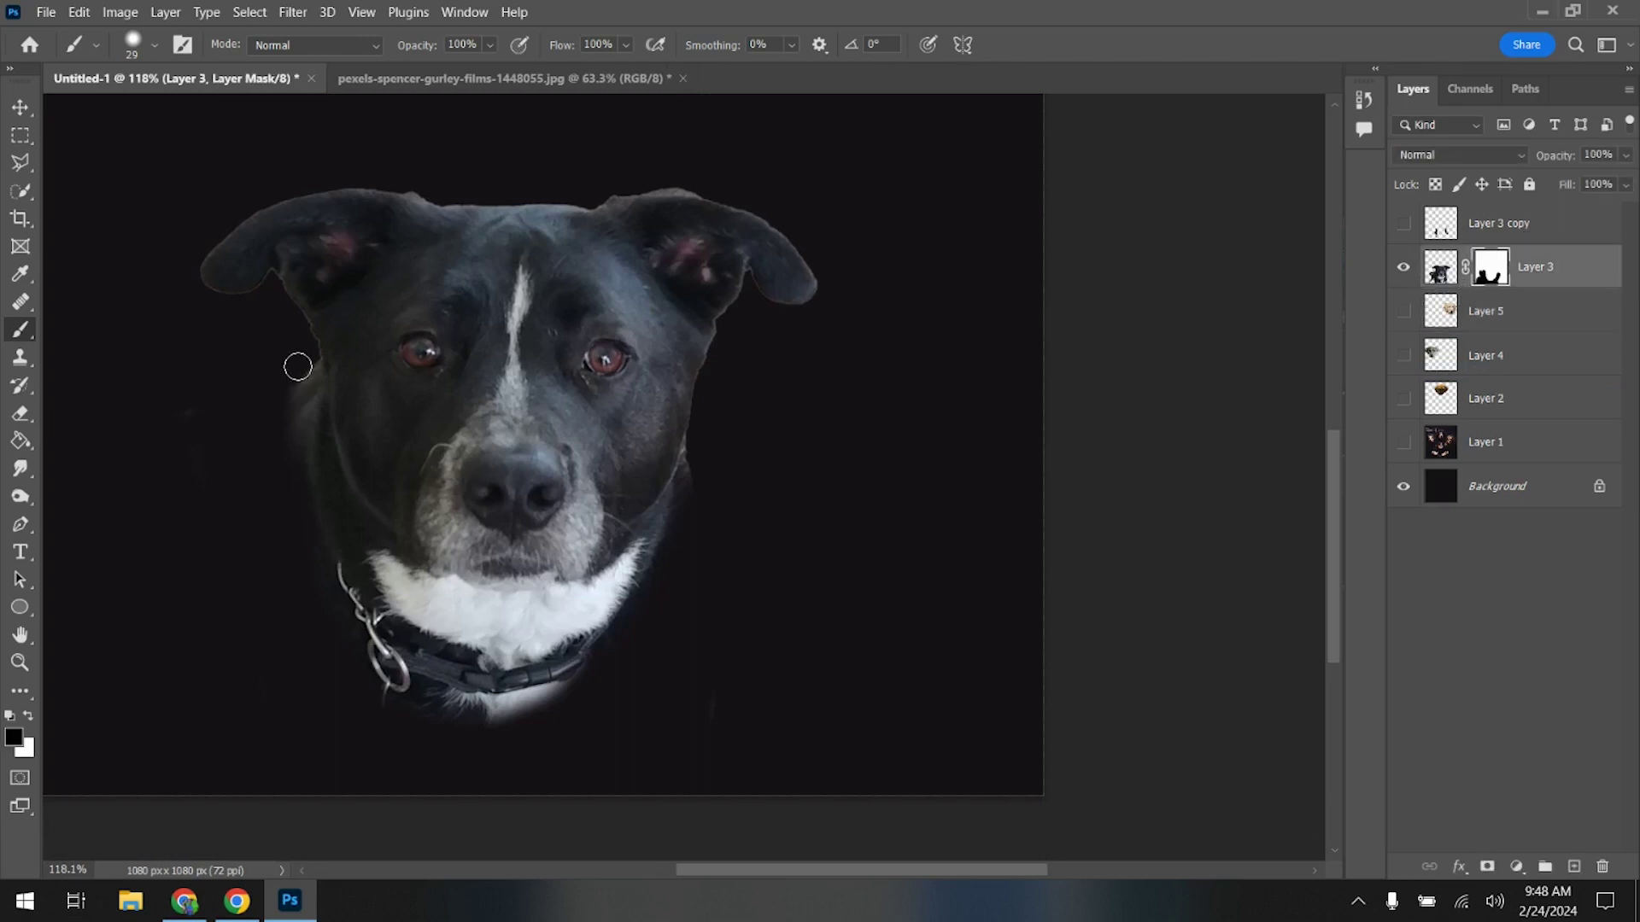
left_click_drag(305, 362, 289, 454)
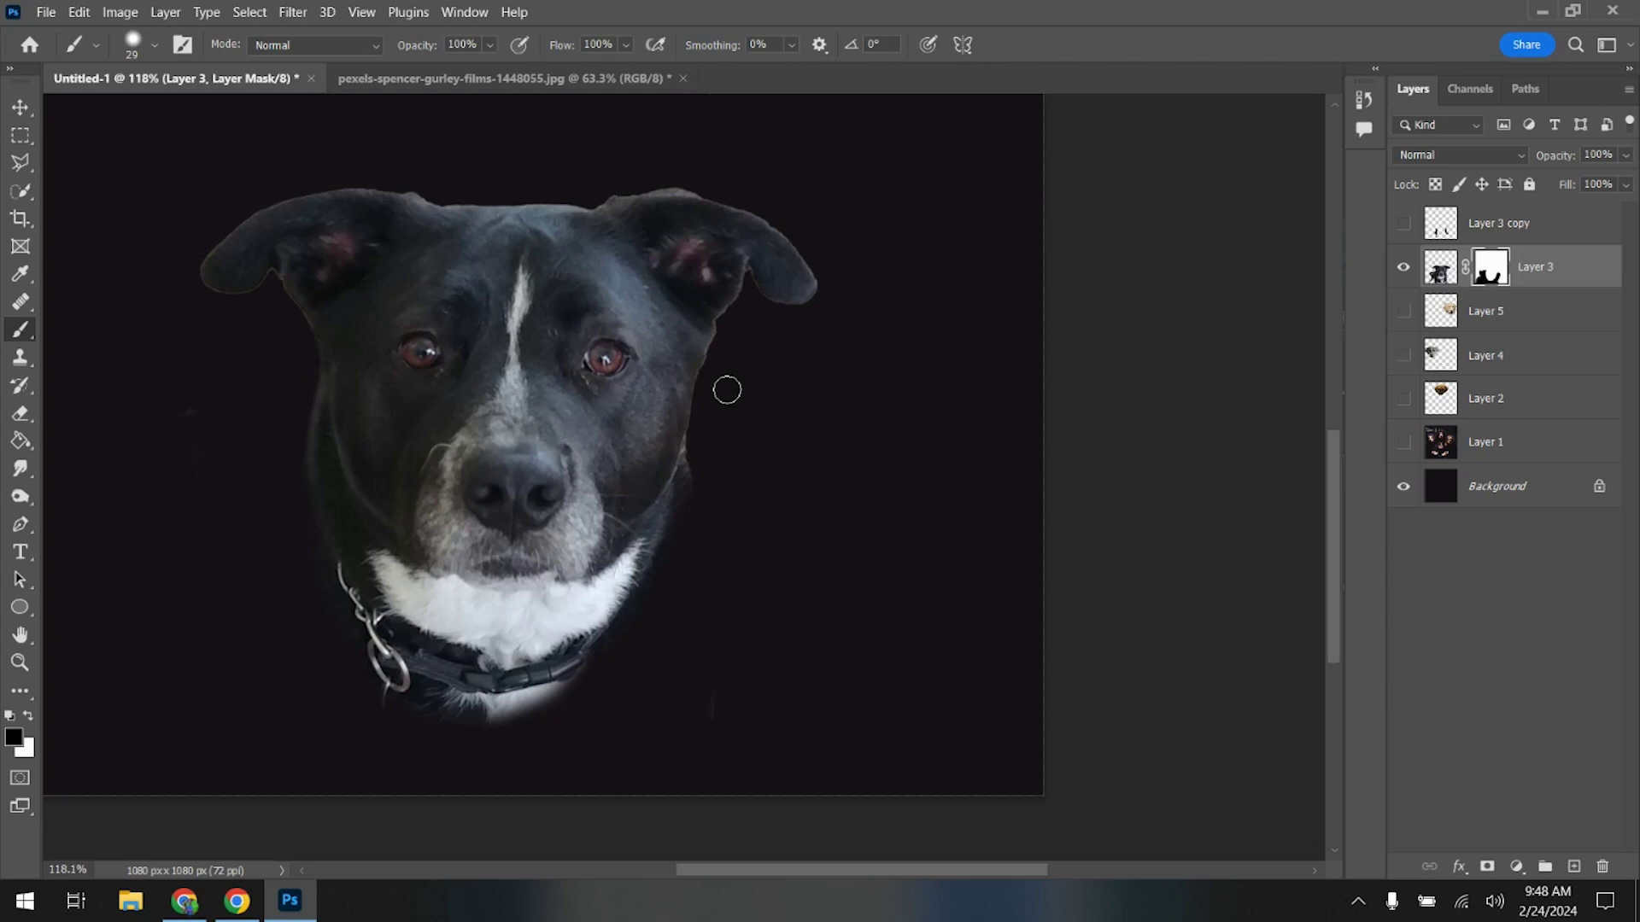
left_click_drag(692, 457, 700, 524)
mouse_move(590, 678)
left_mouse_down()
mouse_move(491, 725)
mouse_move(423, 695)
mouse_move(544, 693)
mouse_move(587, 670)
mouse_move(526, 708)
left_mouse_up()
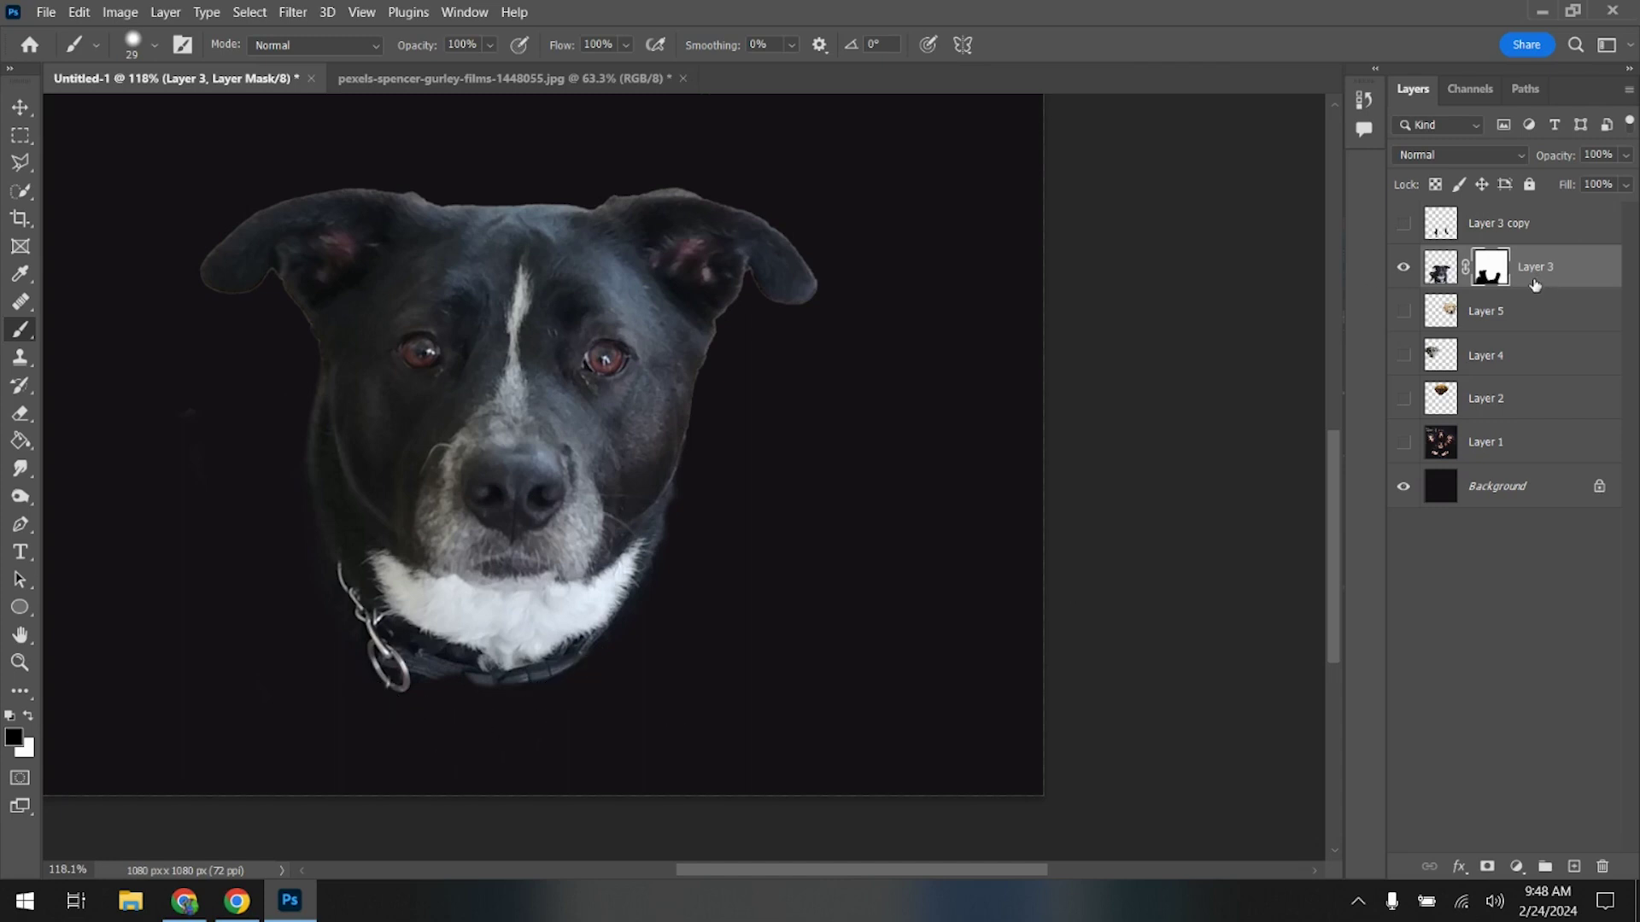
- Apply the black dog's mask and show the golden retriever and grey dog again
right_click(1491, 266)
left_click(1482, 319)
left_click(1403, 310)
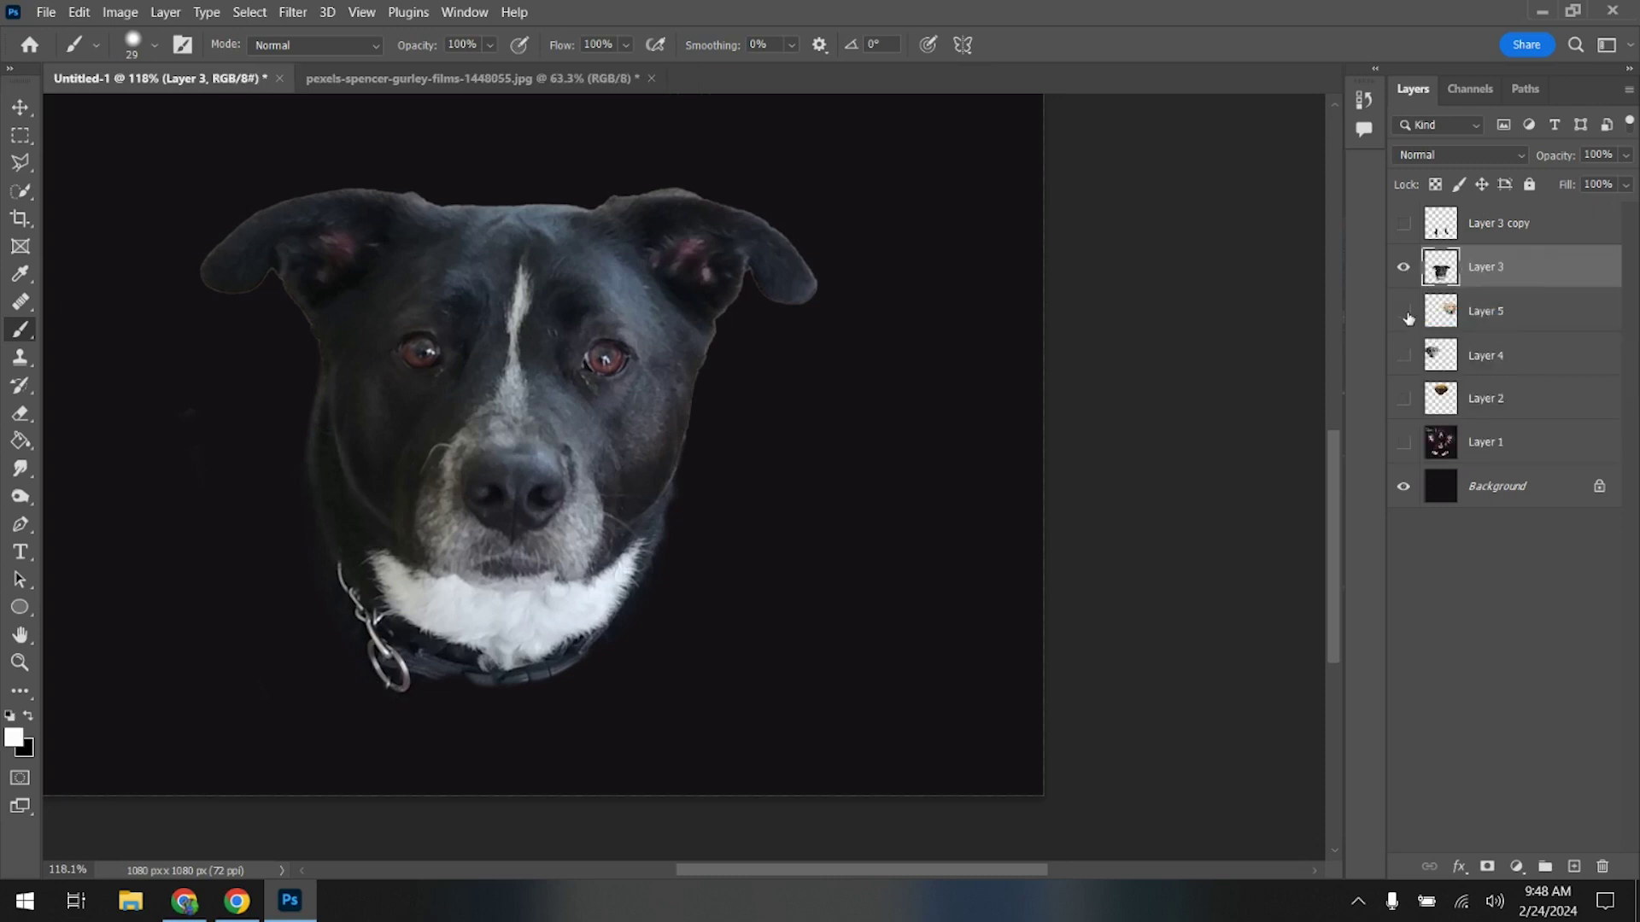
left_click(1402, 354)
- Show the brown puppy and the Layer 3 copy paws, then drag the paws into position with the Move tool
left_click(1402, 398)
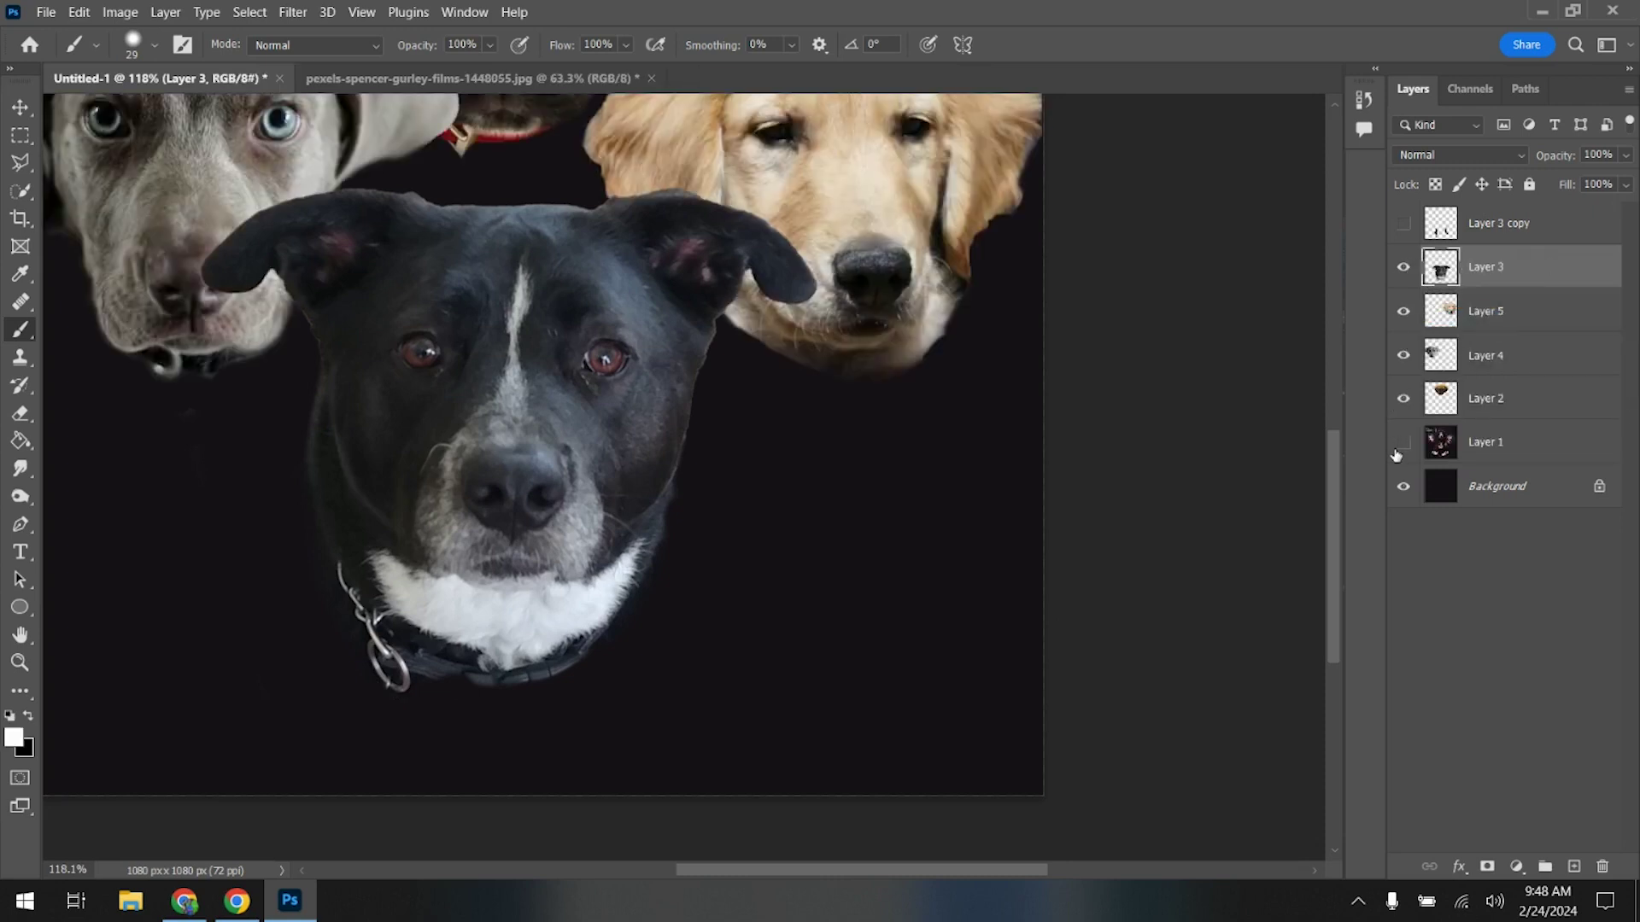
scroll(985, 410, "down", 4)
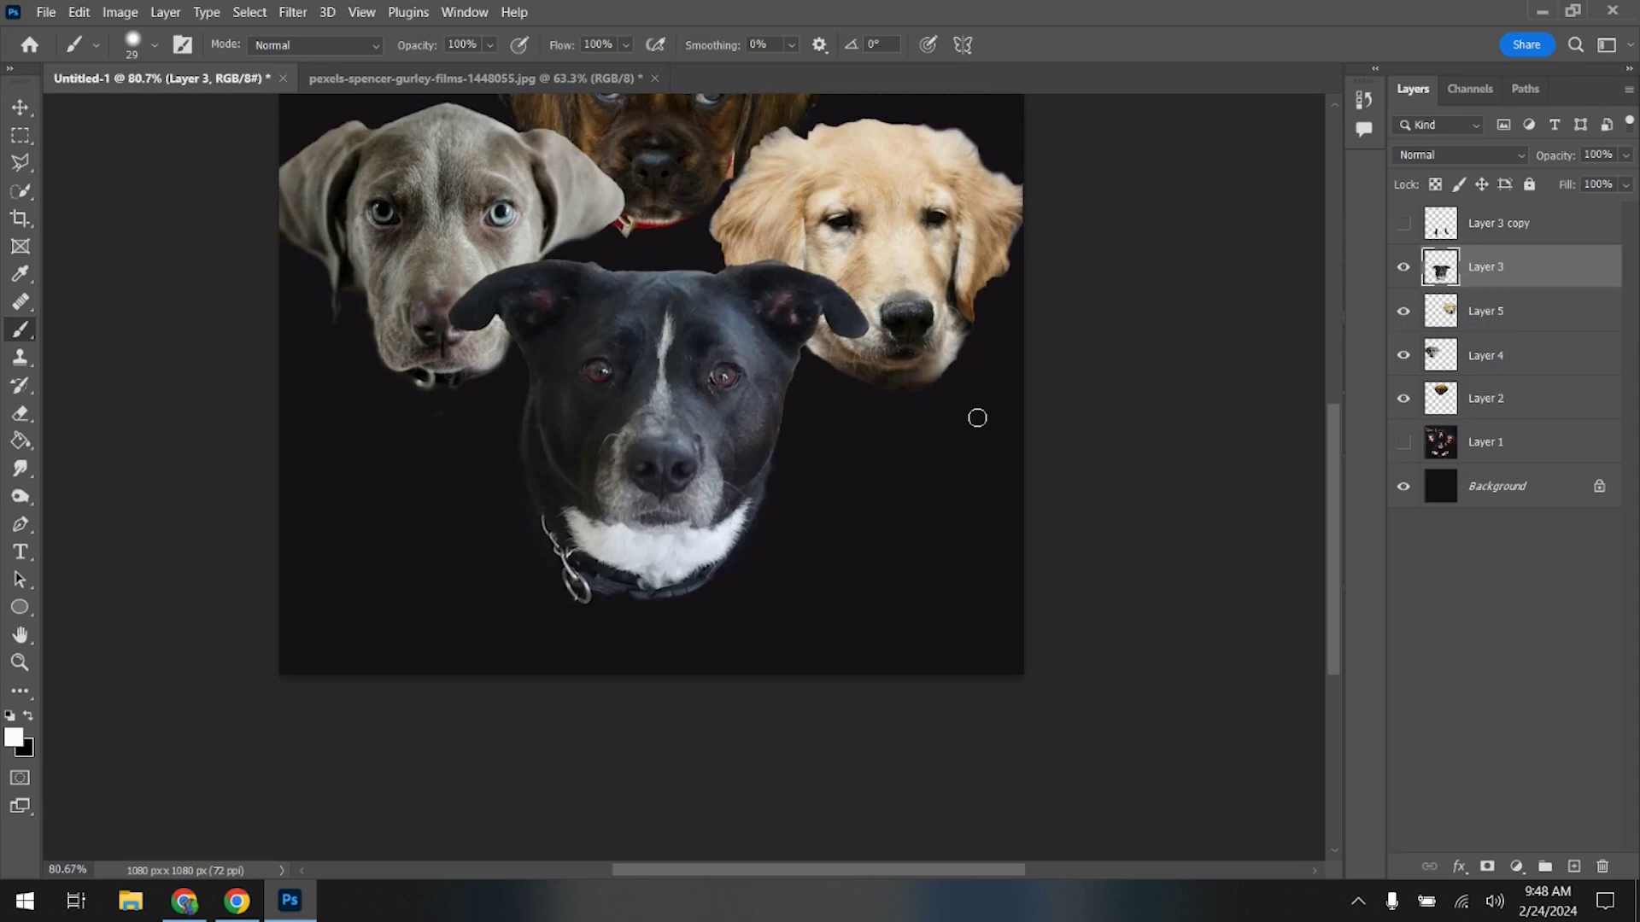
scroll(966, 439, "down", 2)
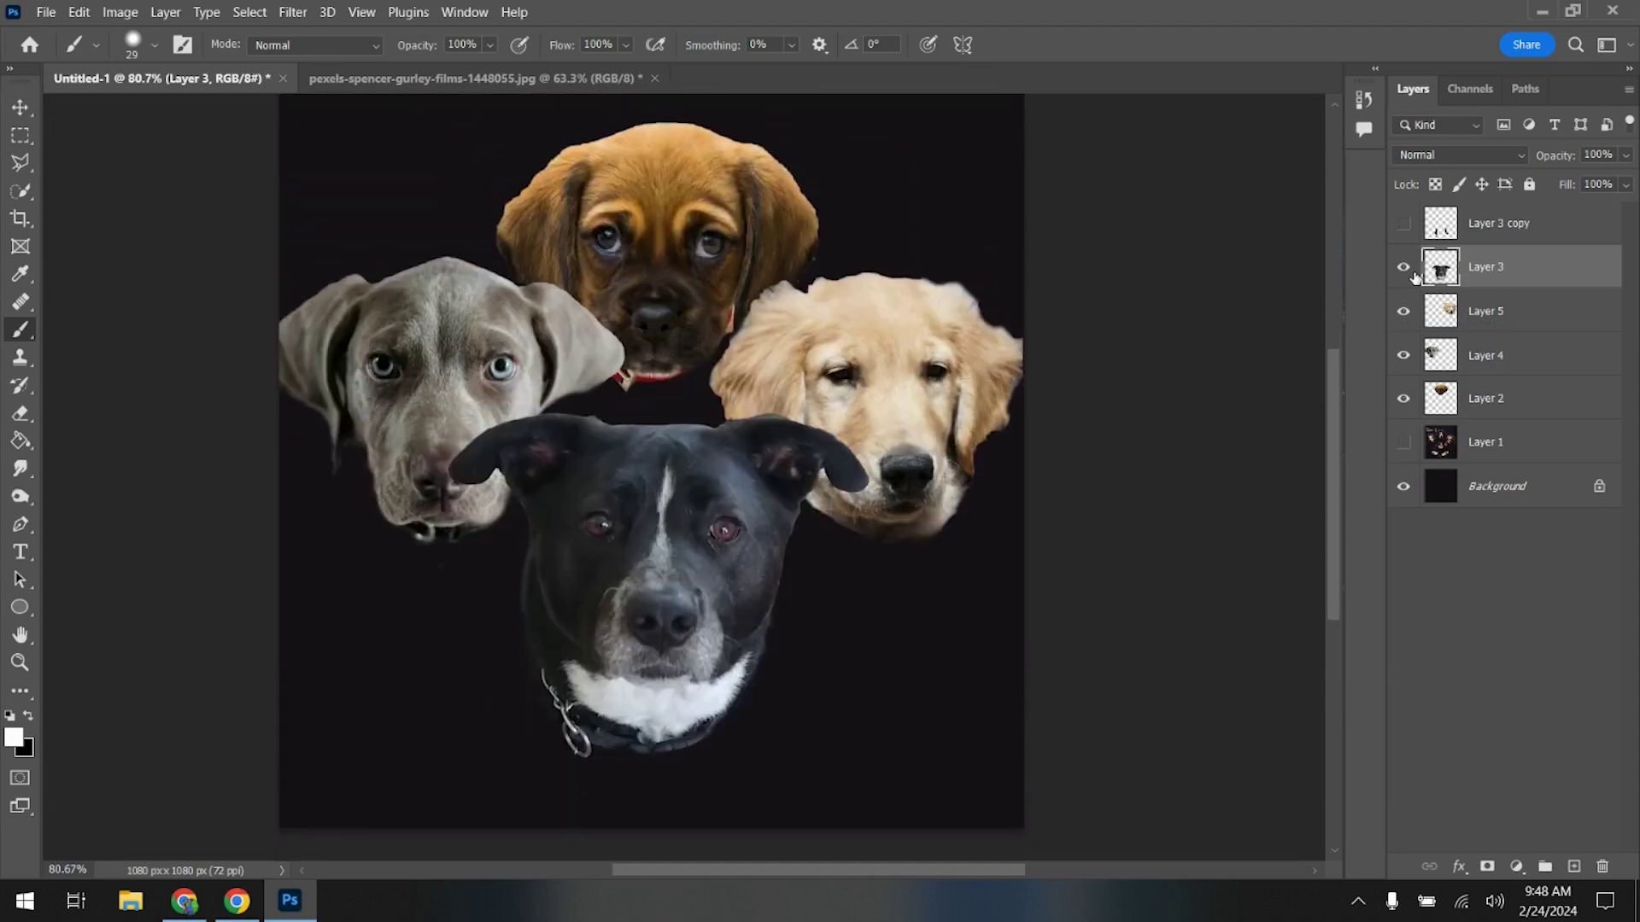
left_click(1404, 225)
left_click(1482, 224)
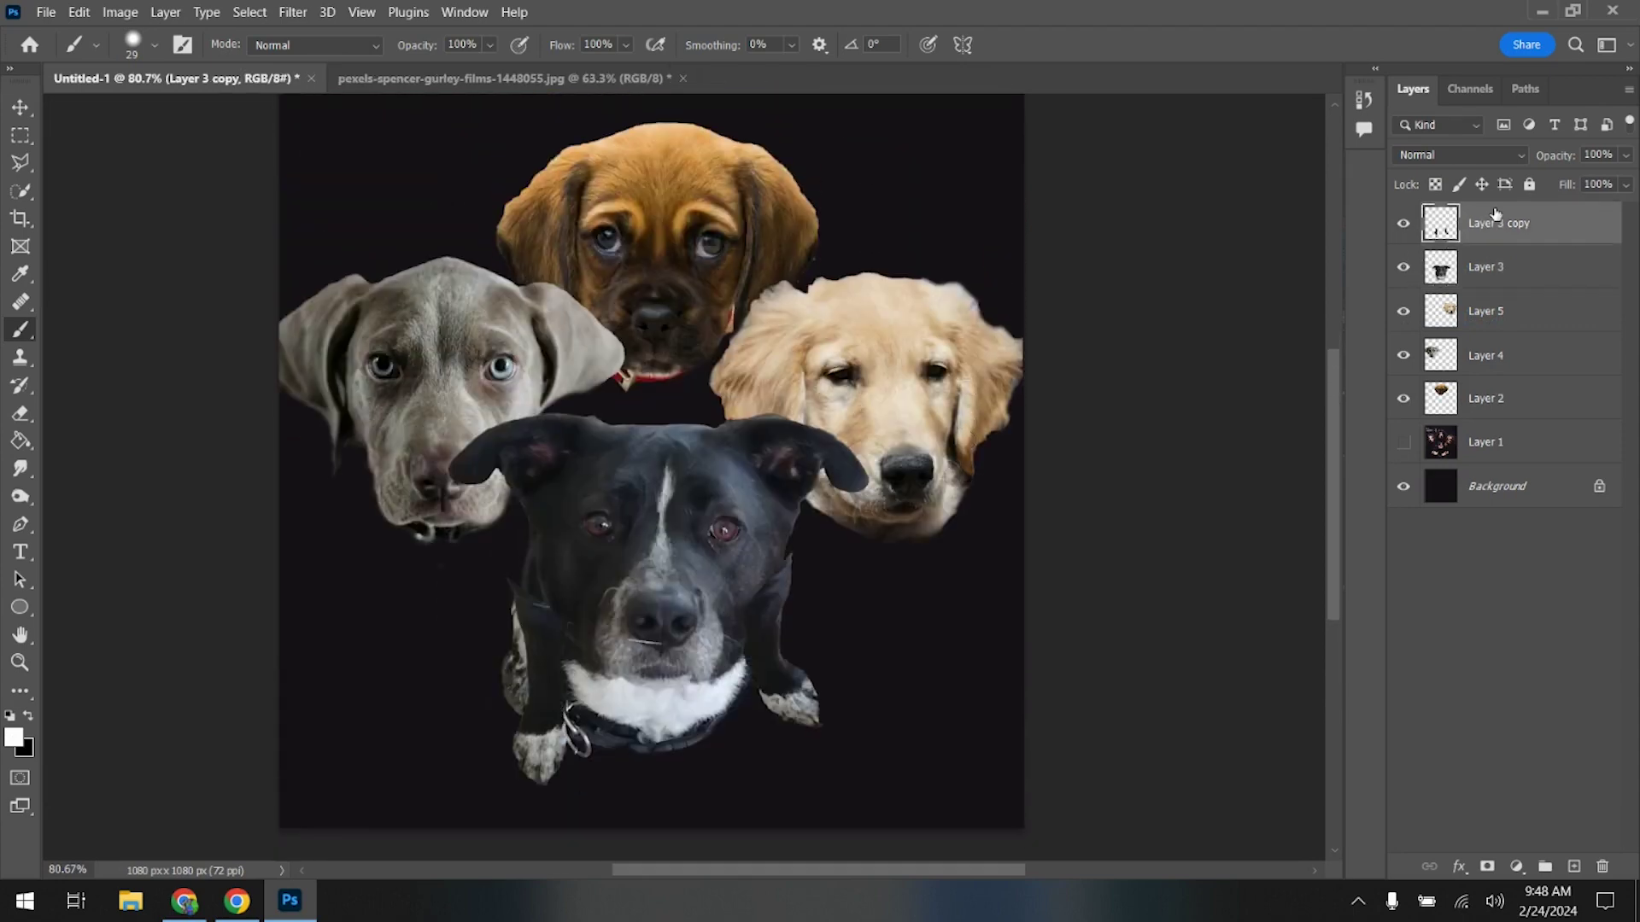
key("v")
left_click_drag(555, 696, 608, 650)
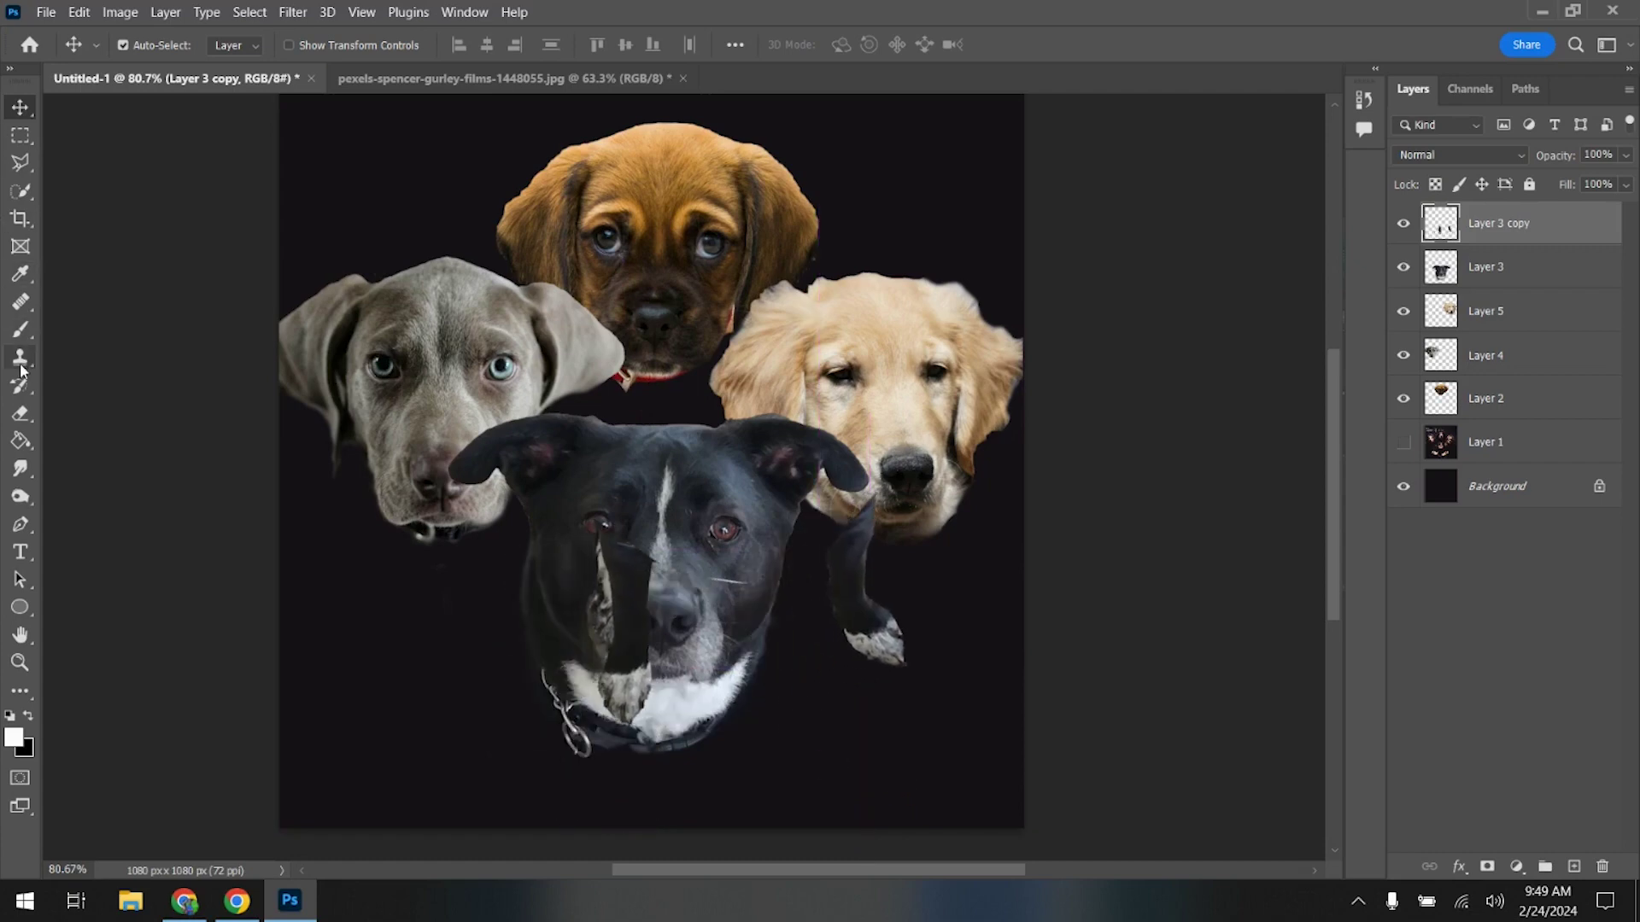
- Add a mask to Layer 3 copy and, with a 45 px brush, hide the light cheek patch and whisker line
left_click(1487, 866)
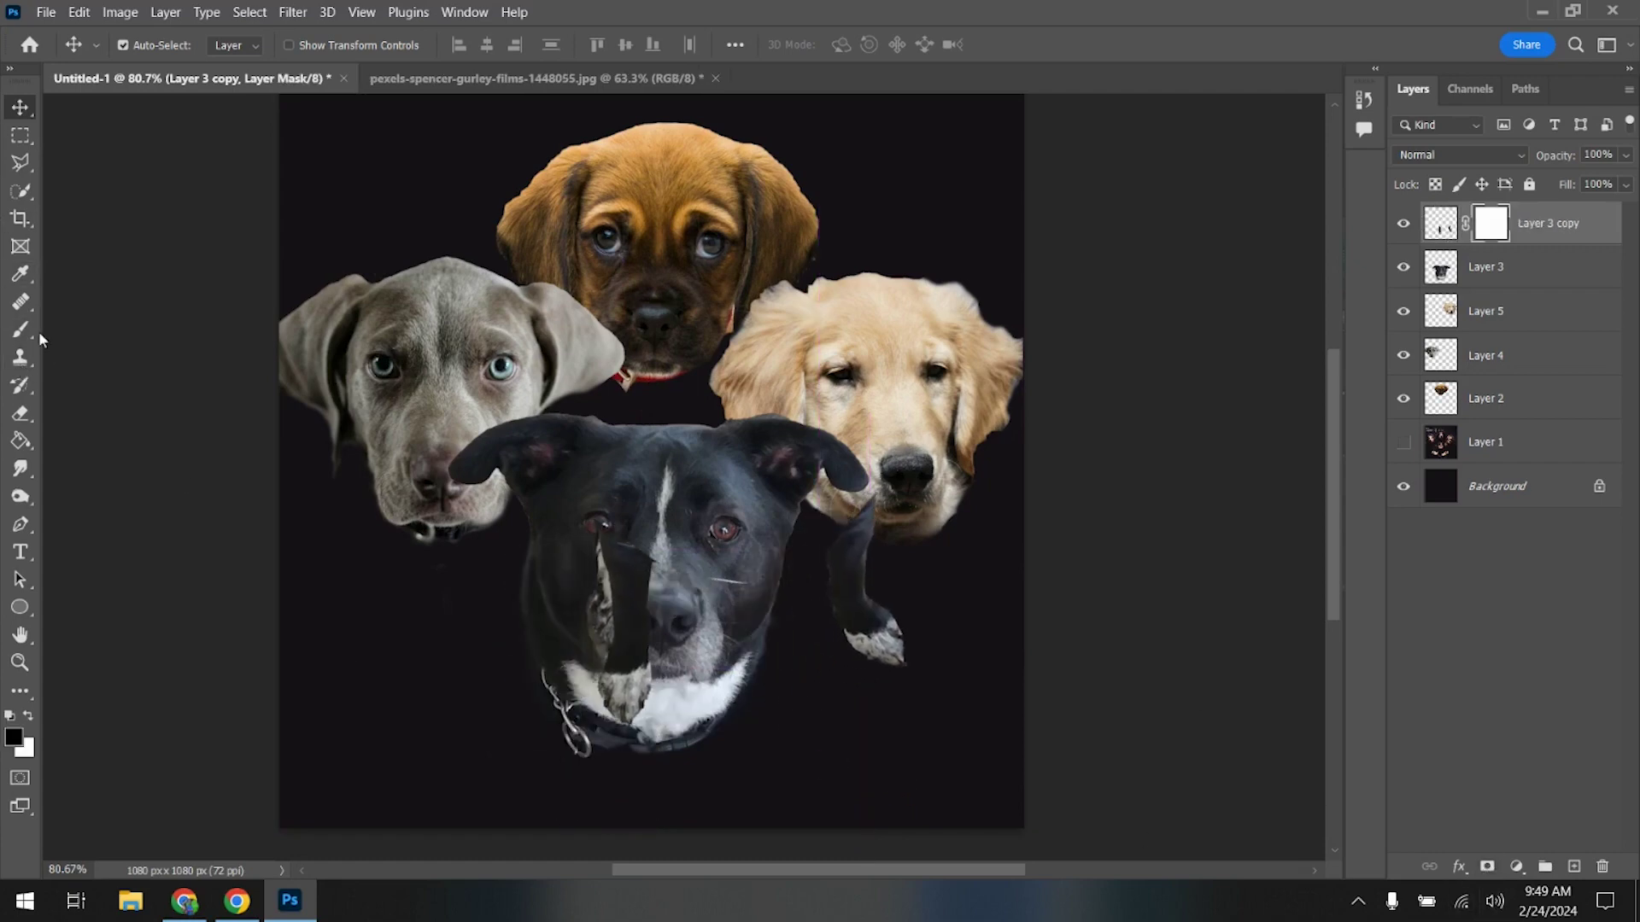
key("b")
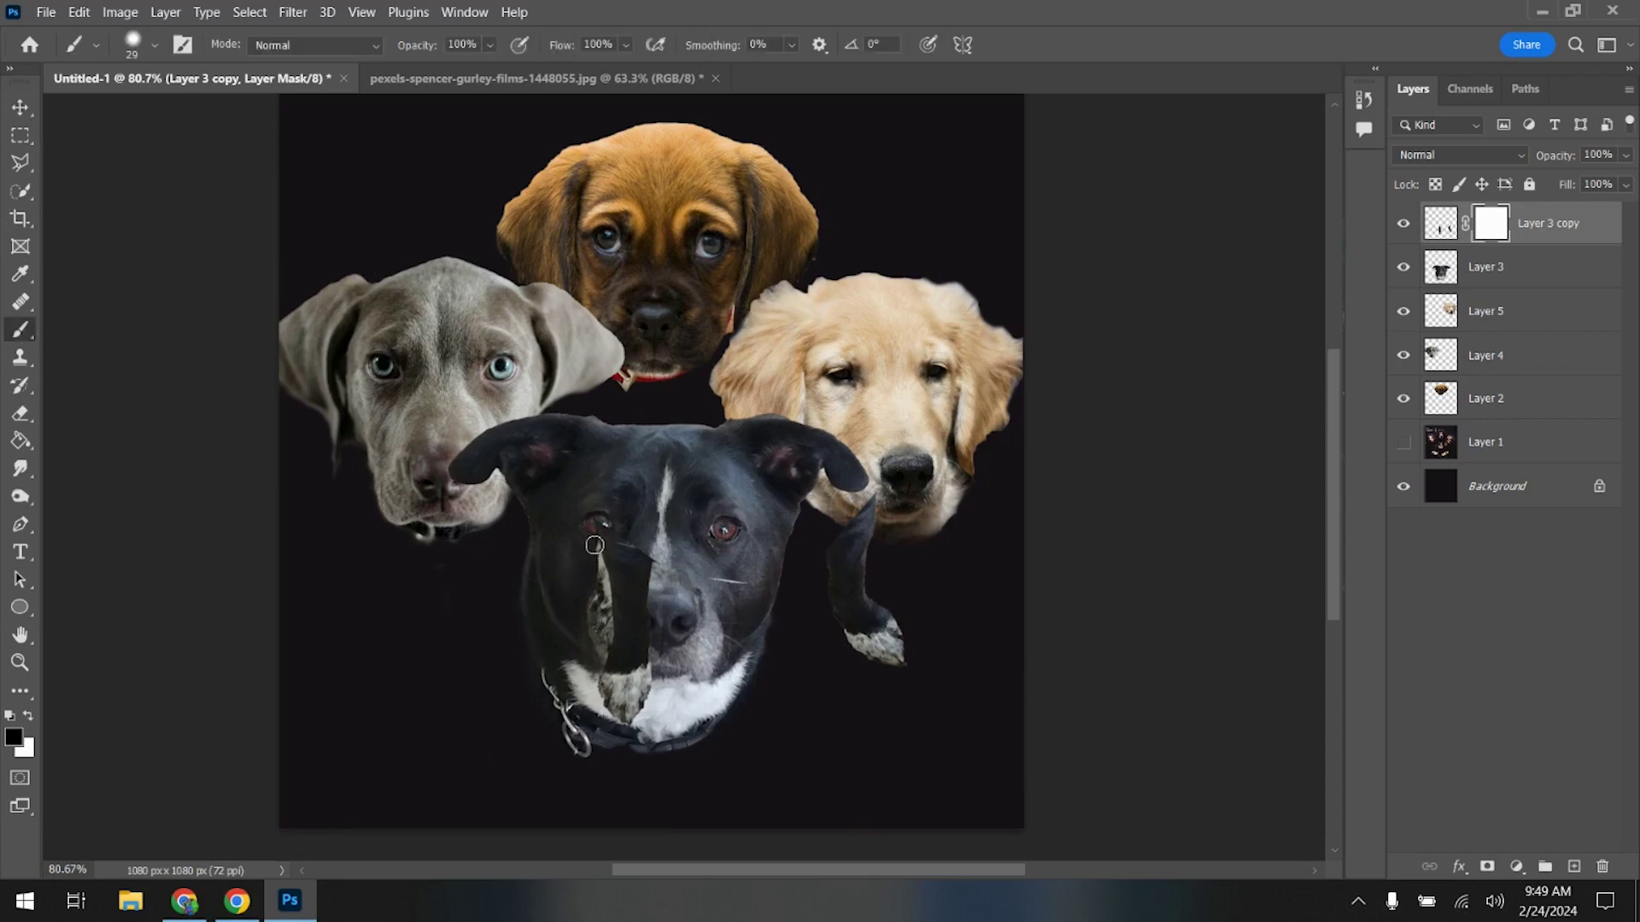
left_click(135, 50)
left_click_drag(157, 106, 149, 112)
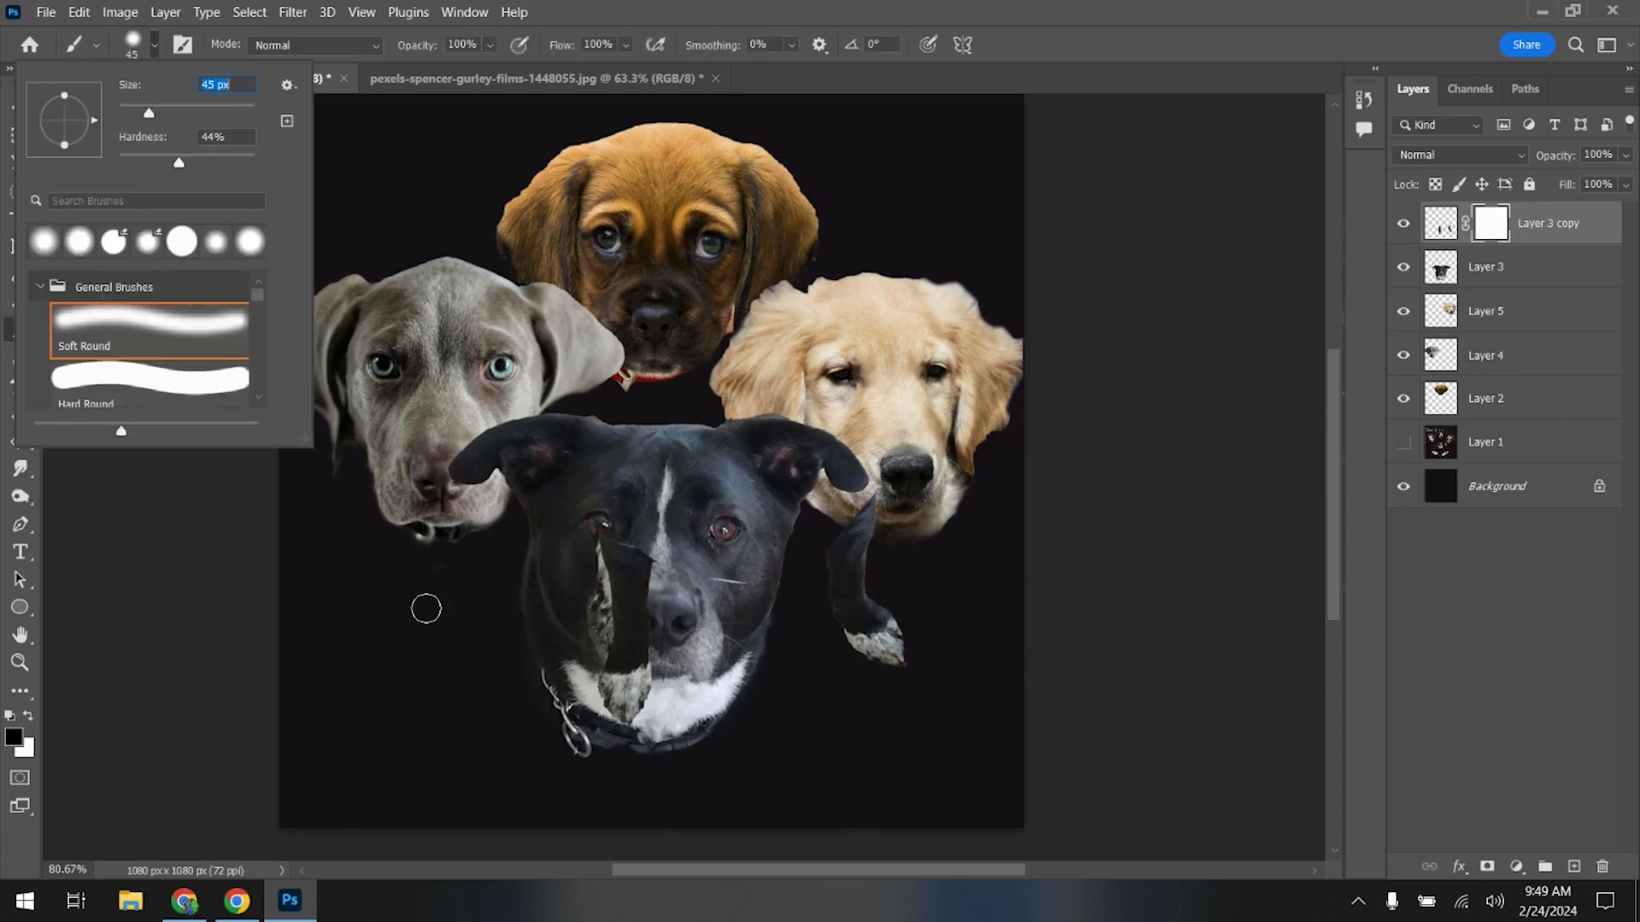
left_click(584, 547)
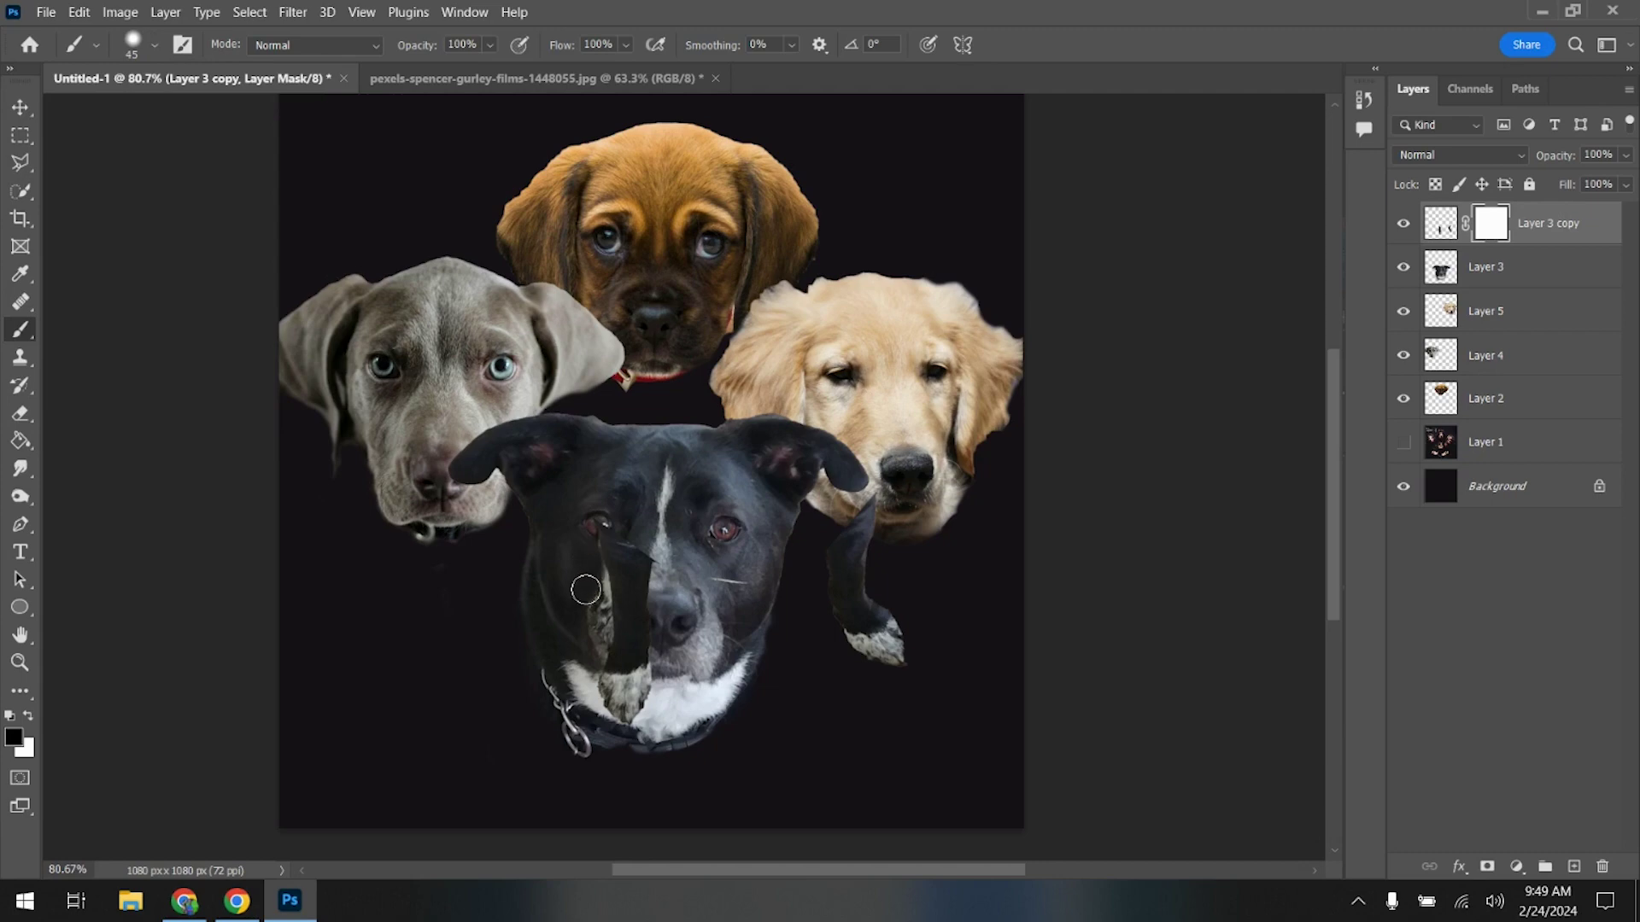
mouse_move(593, 580)
left_mouse_down()
mouse_move(588, 655)
mouse_move(603, 613)
mouse_move(581, 543)
left_mouse_up()
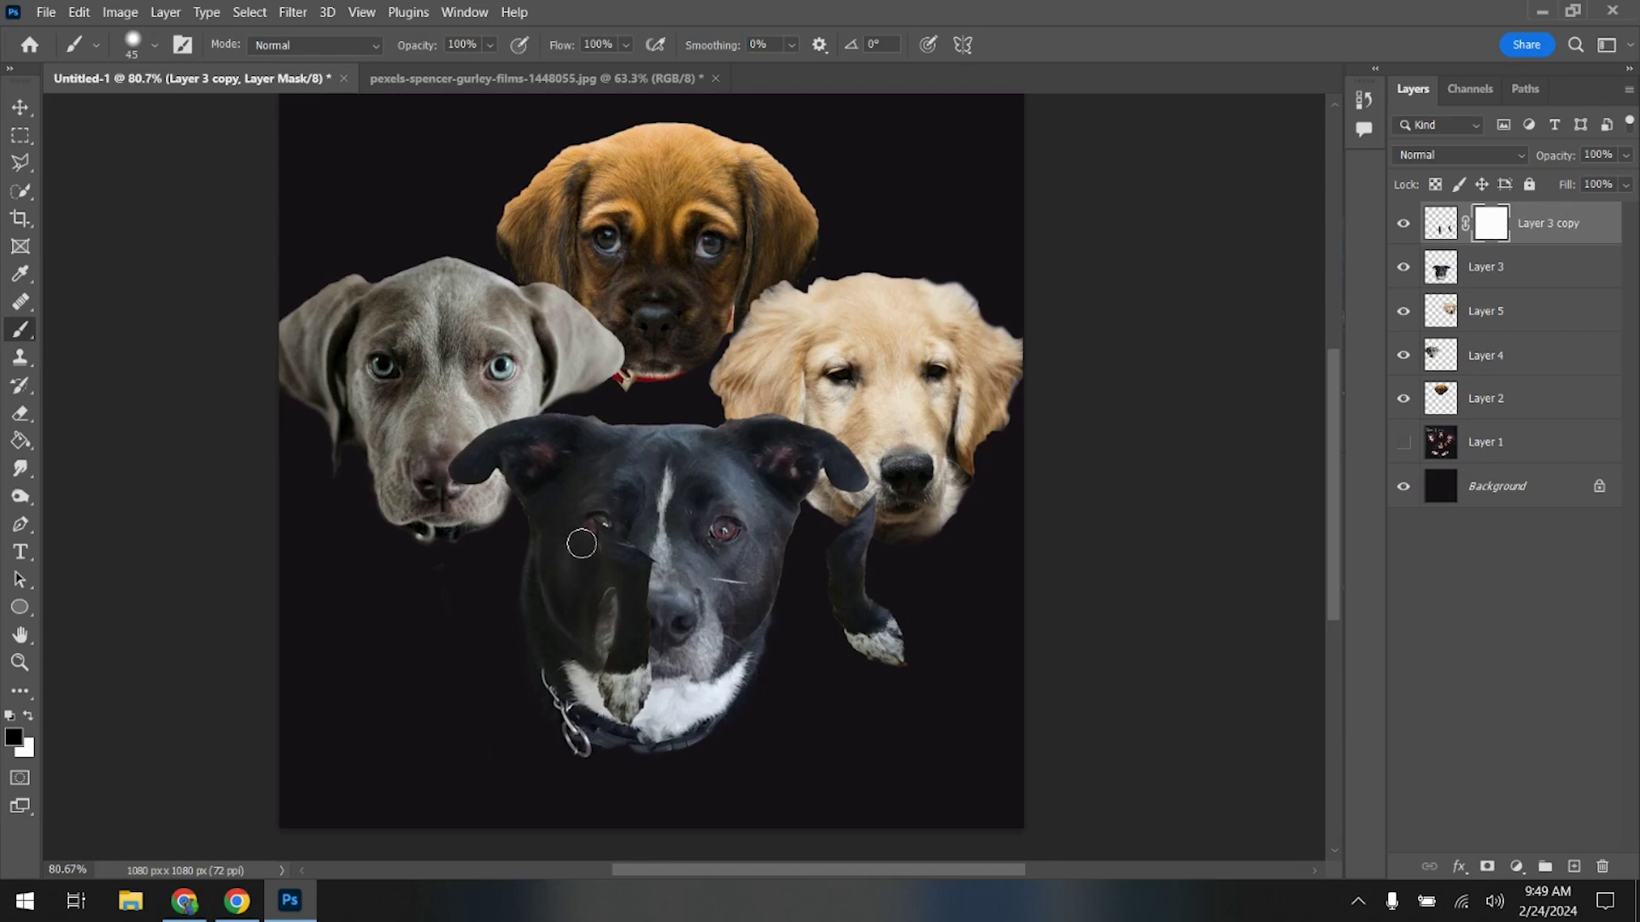
left_click_drag(688, 576, 766, 589)
- Apply Layer 3 copy's mask permanently
left_click(21, 136)
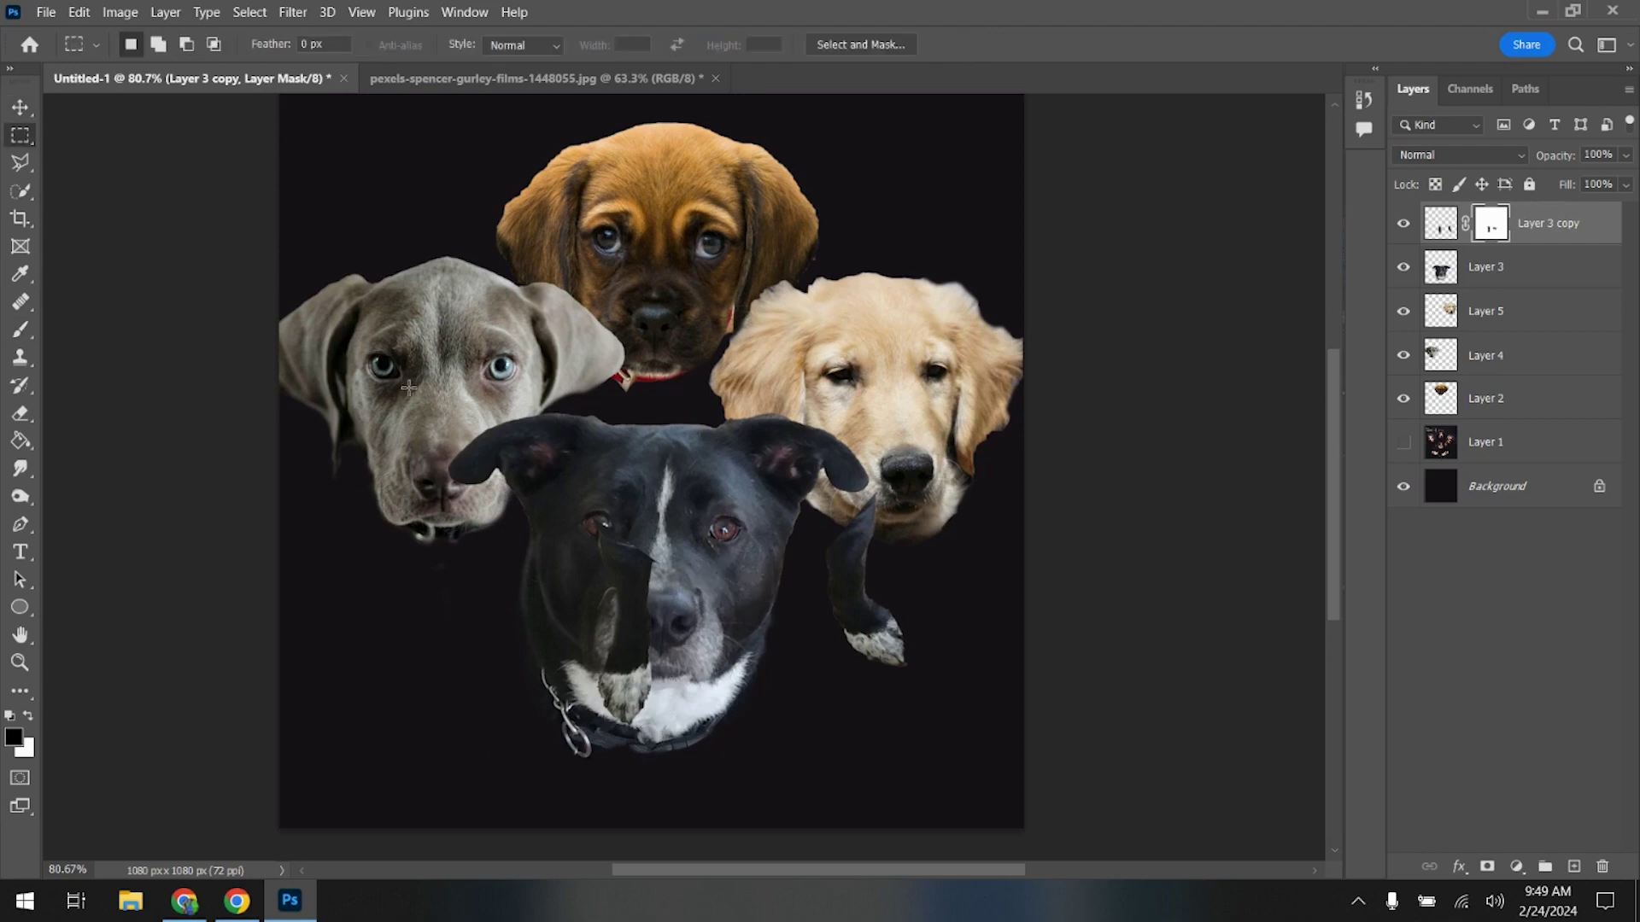
right_click(1491, 229)
left_click(1488, 275)
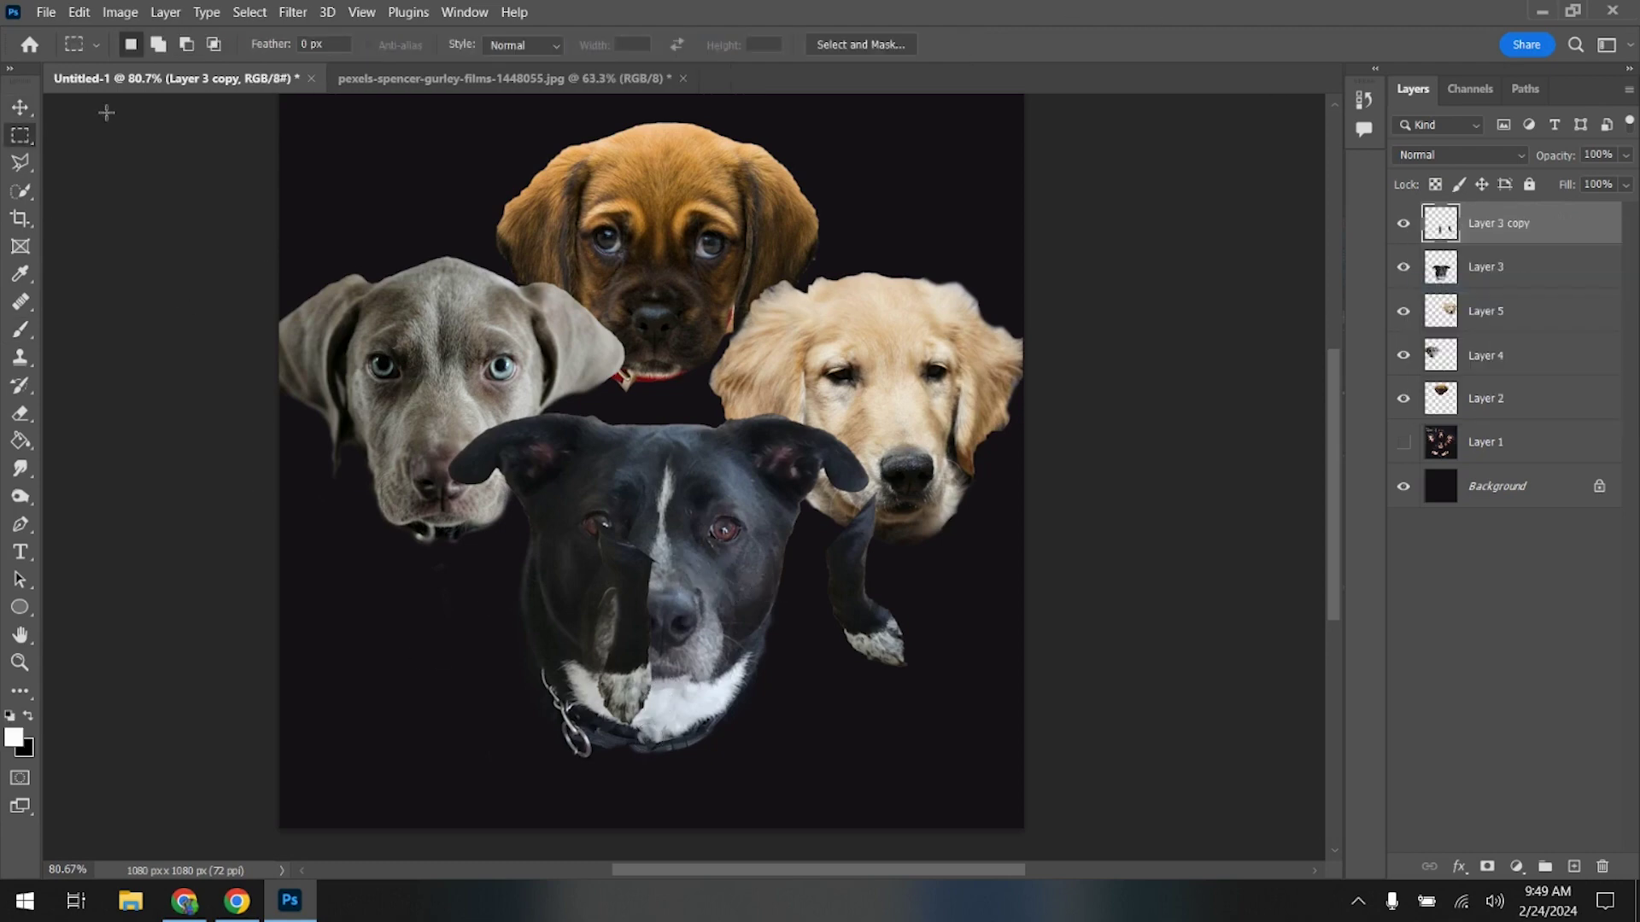
- Marquee the leg piece on Layer 3 copy and move it down-left off the black dog's face
left_click_drag(567, 511, 684, 758)
left_click(20, 107)
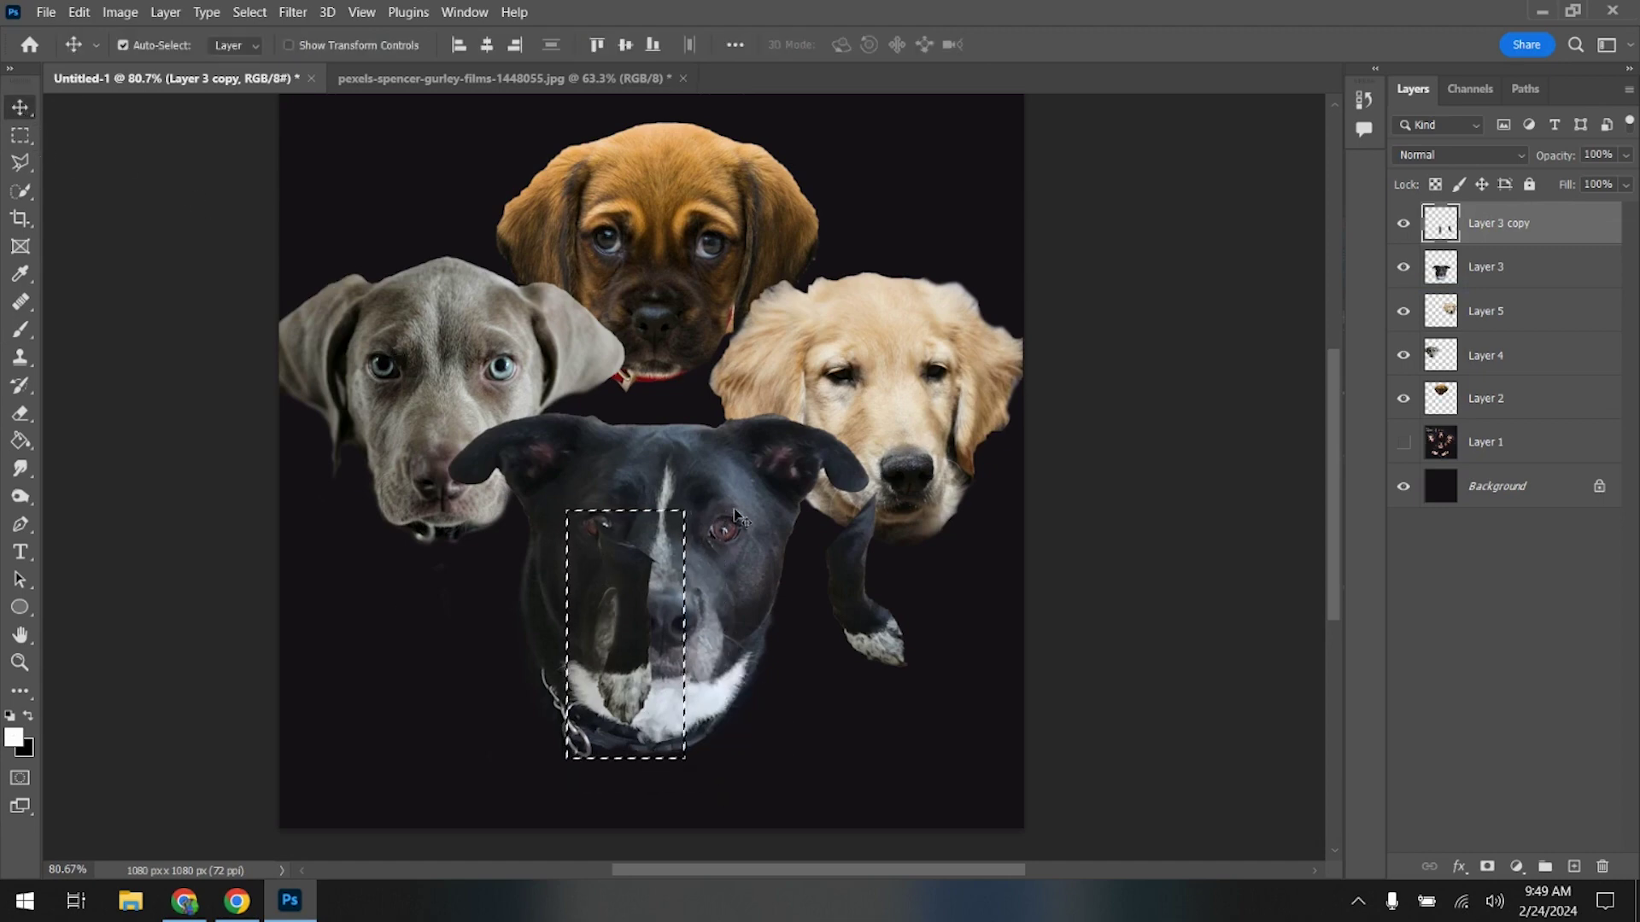
left_click_drag(647, 604, 469, 642)
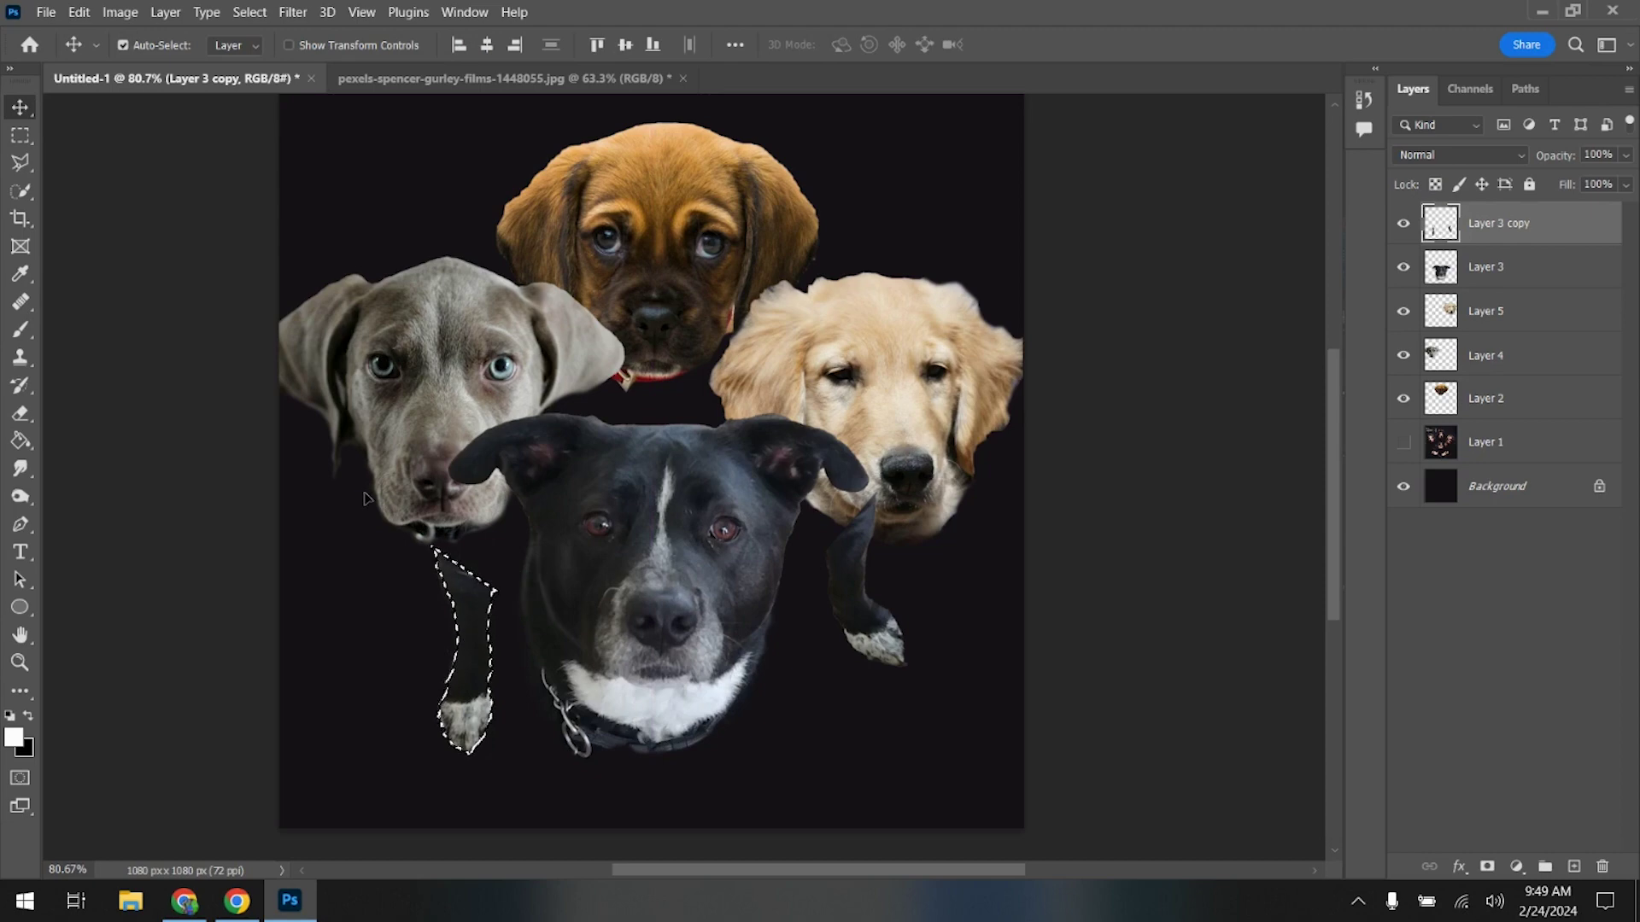
- Rotate and distort the leg piece so it stretches slanting beneath the black dog's chin
key("ctrl+t")
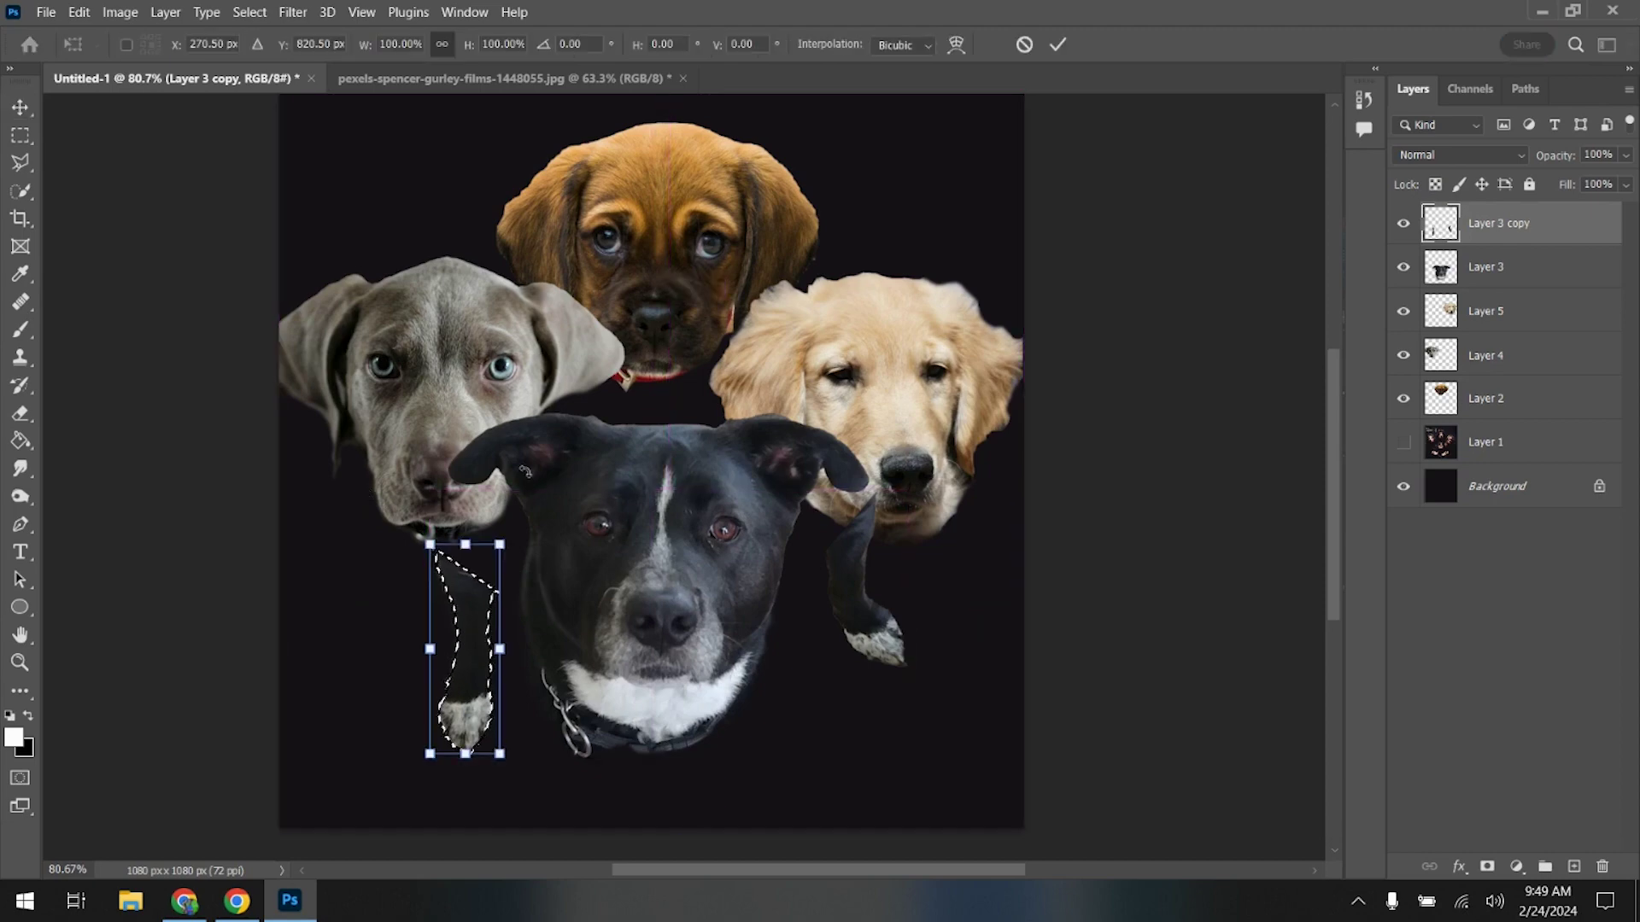
left_click_drag(536, 496, 465, 805)
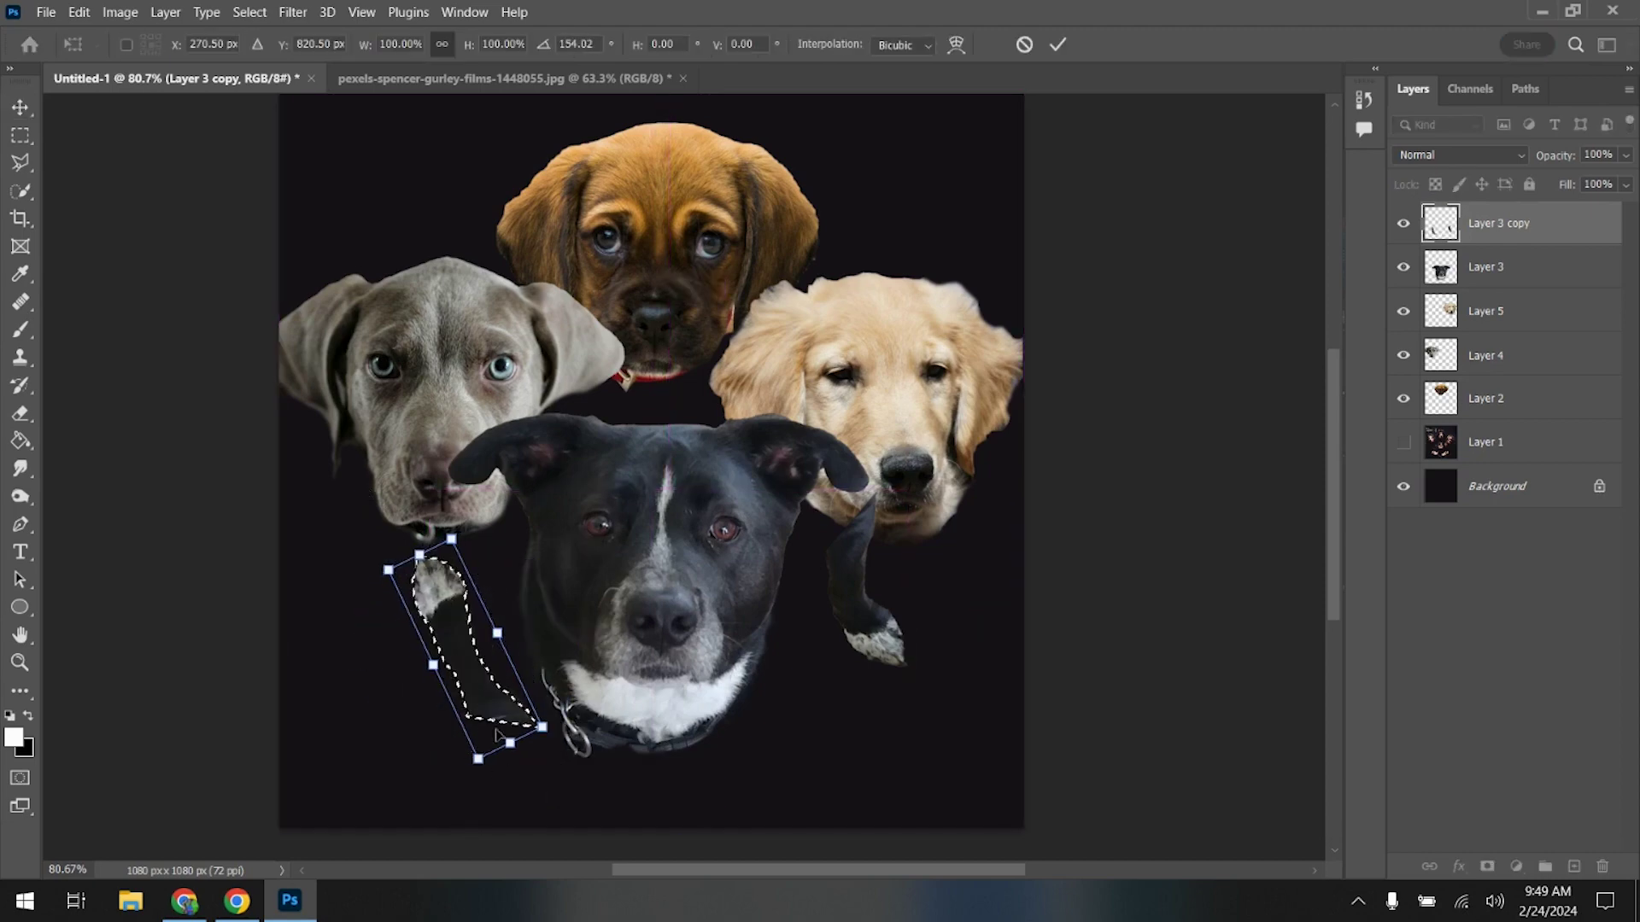
left_click_drag(588, 711, 806, 719)
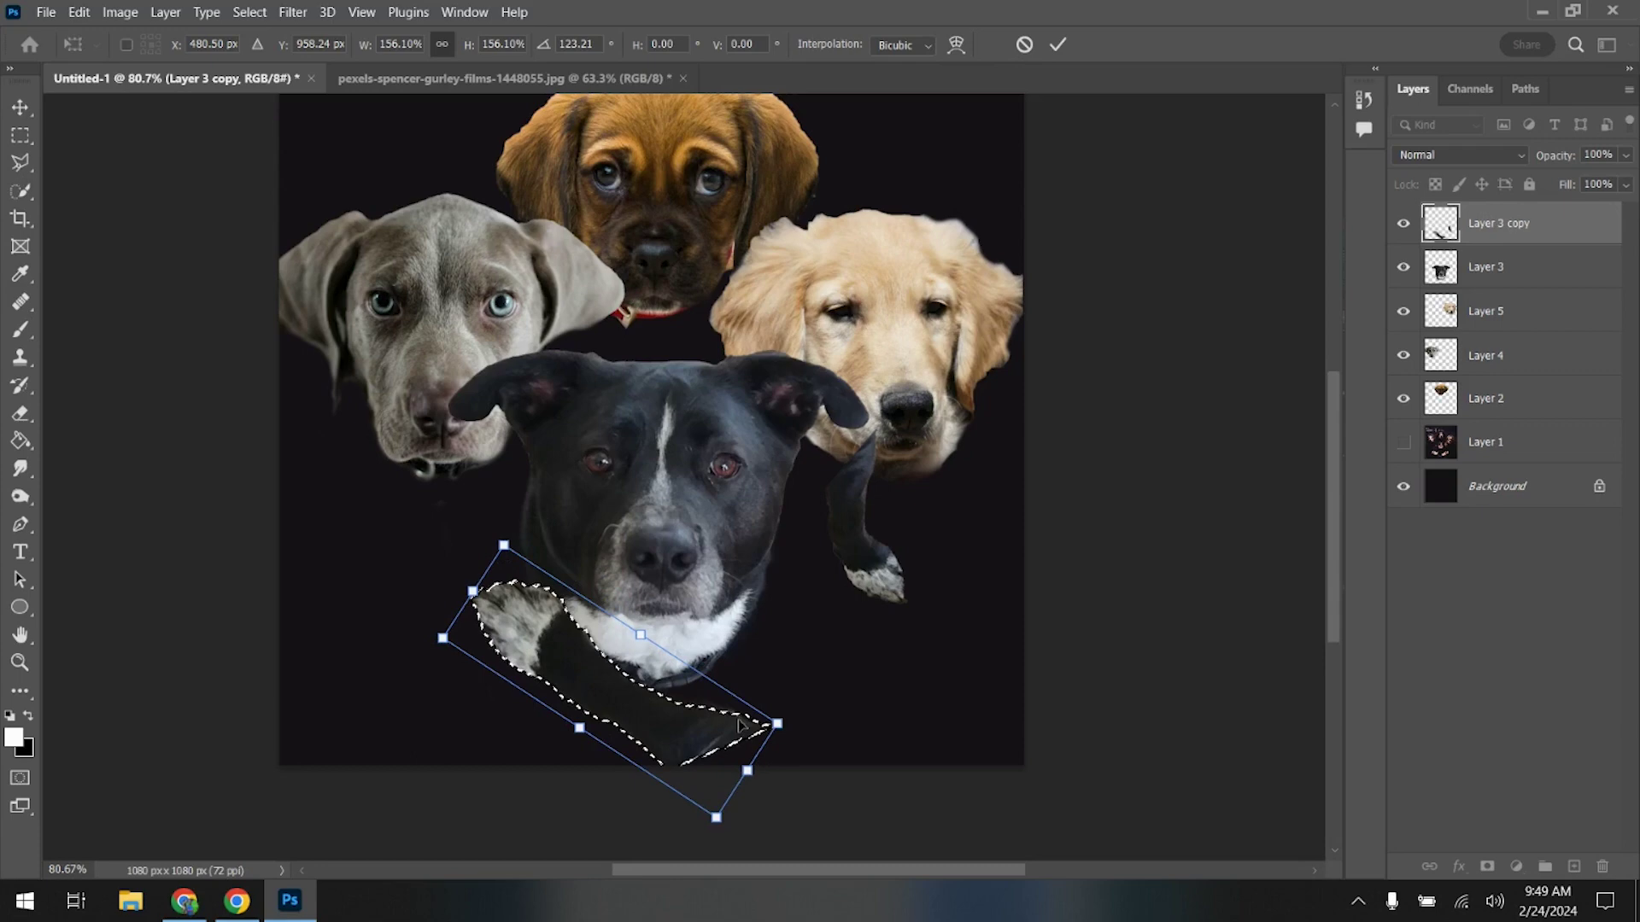
right_click(683, 736)
left_click(751, 377)
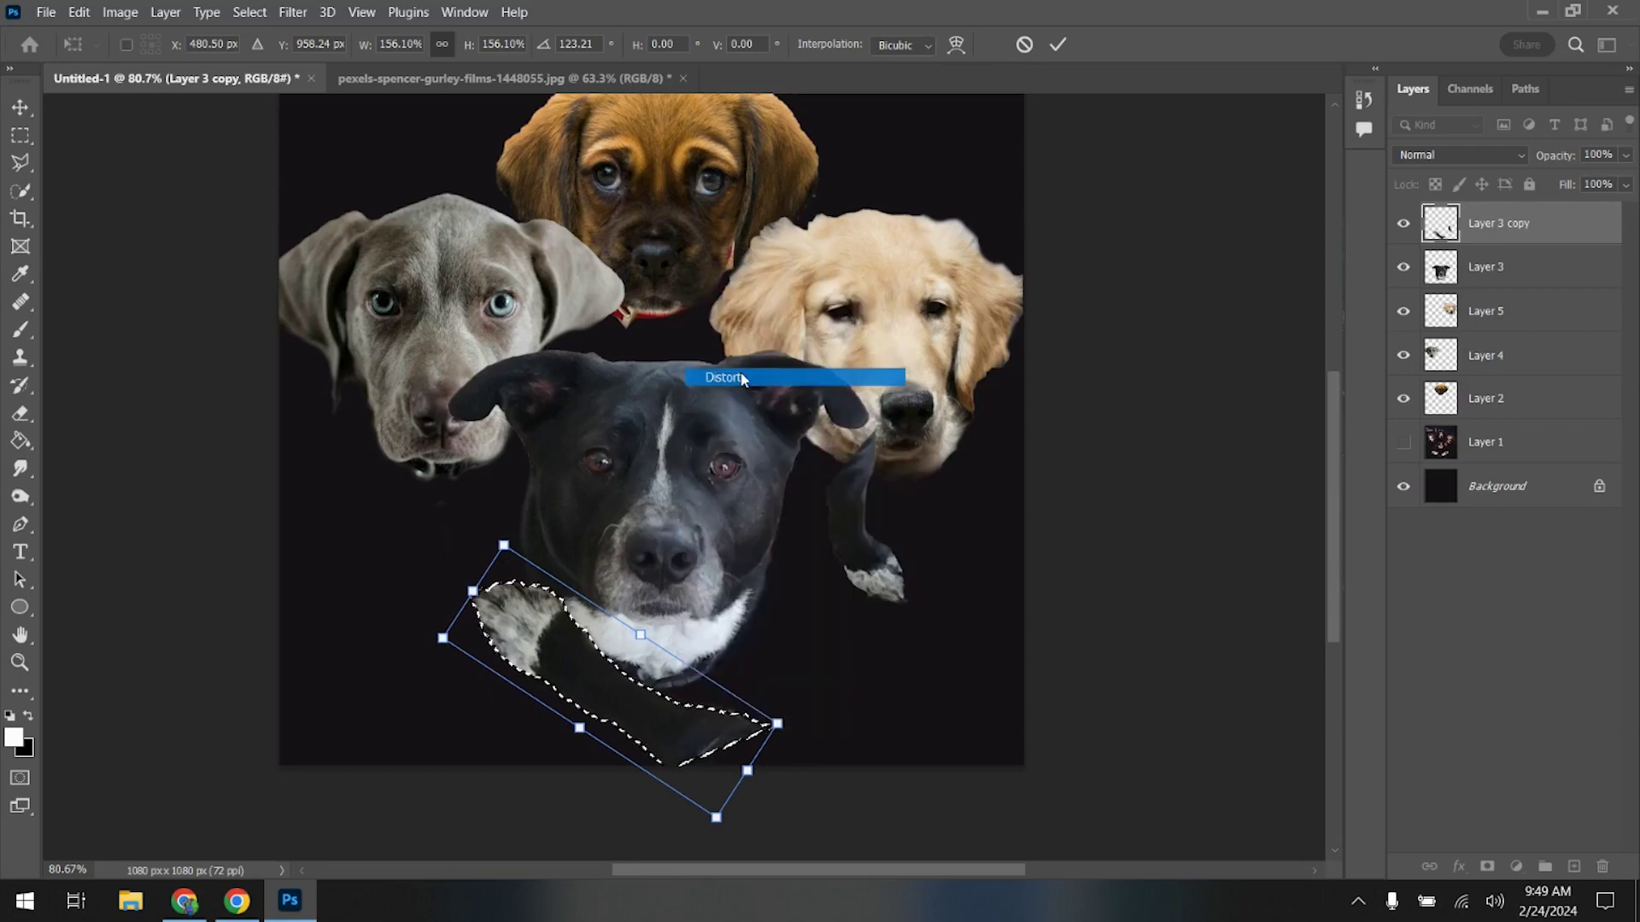
left_click_drag(754, 779, 834, 844)
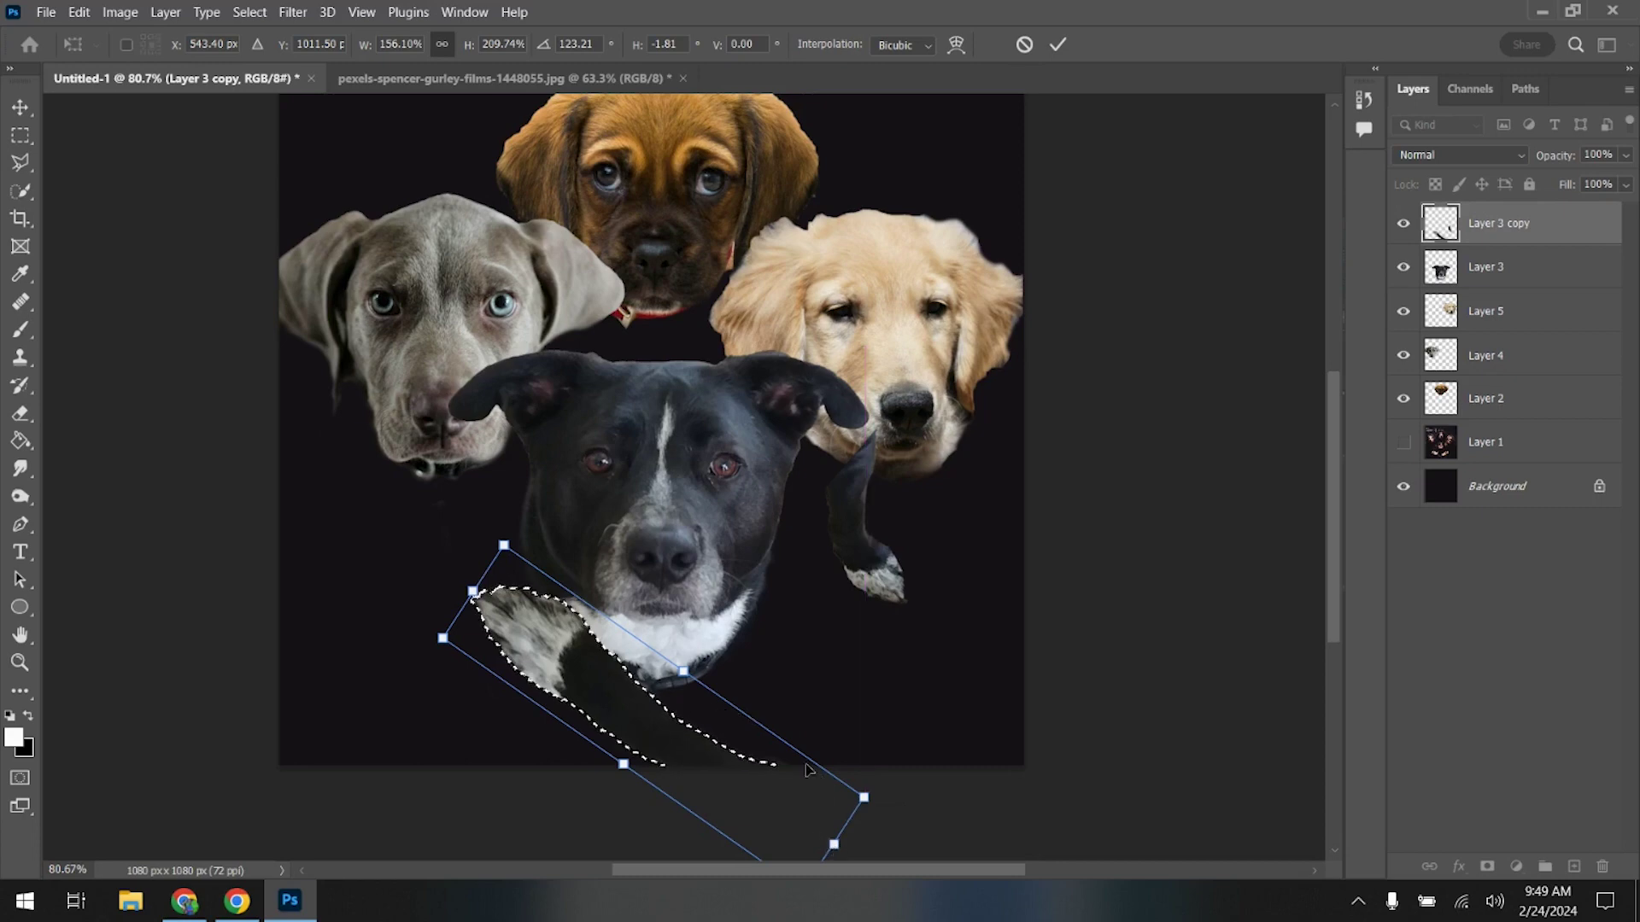
key("Return")
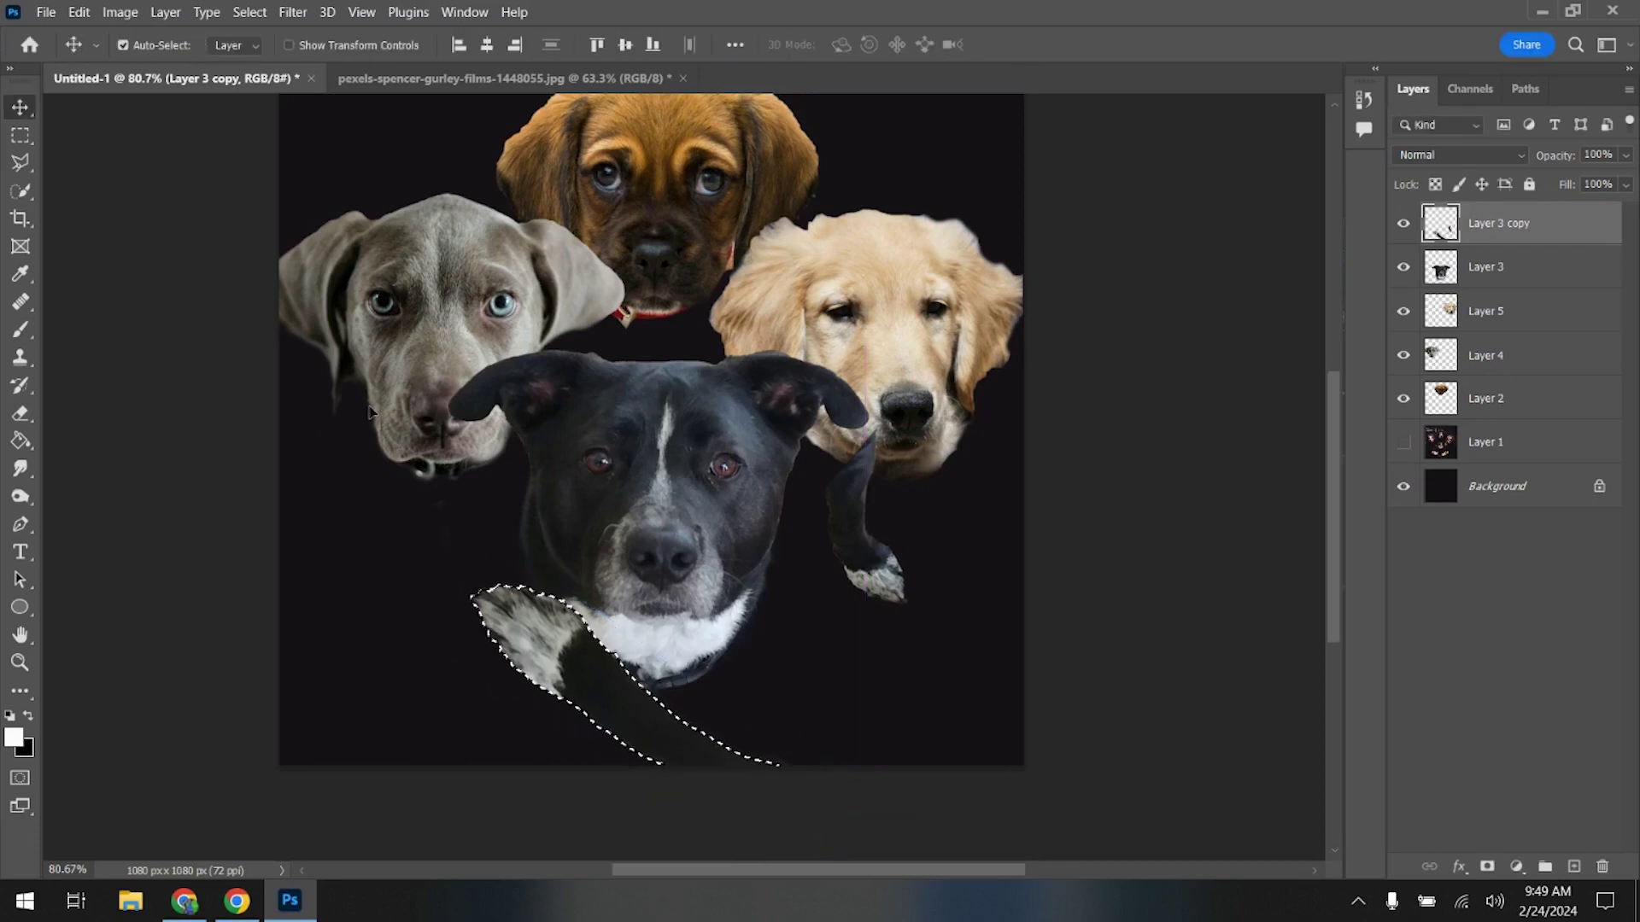
- Delete the leftover leg piece beside the golden dog
key("m")
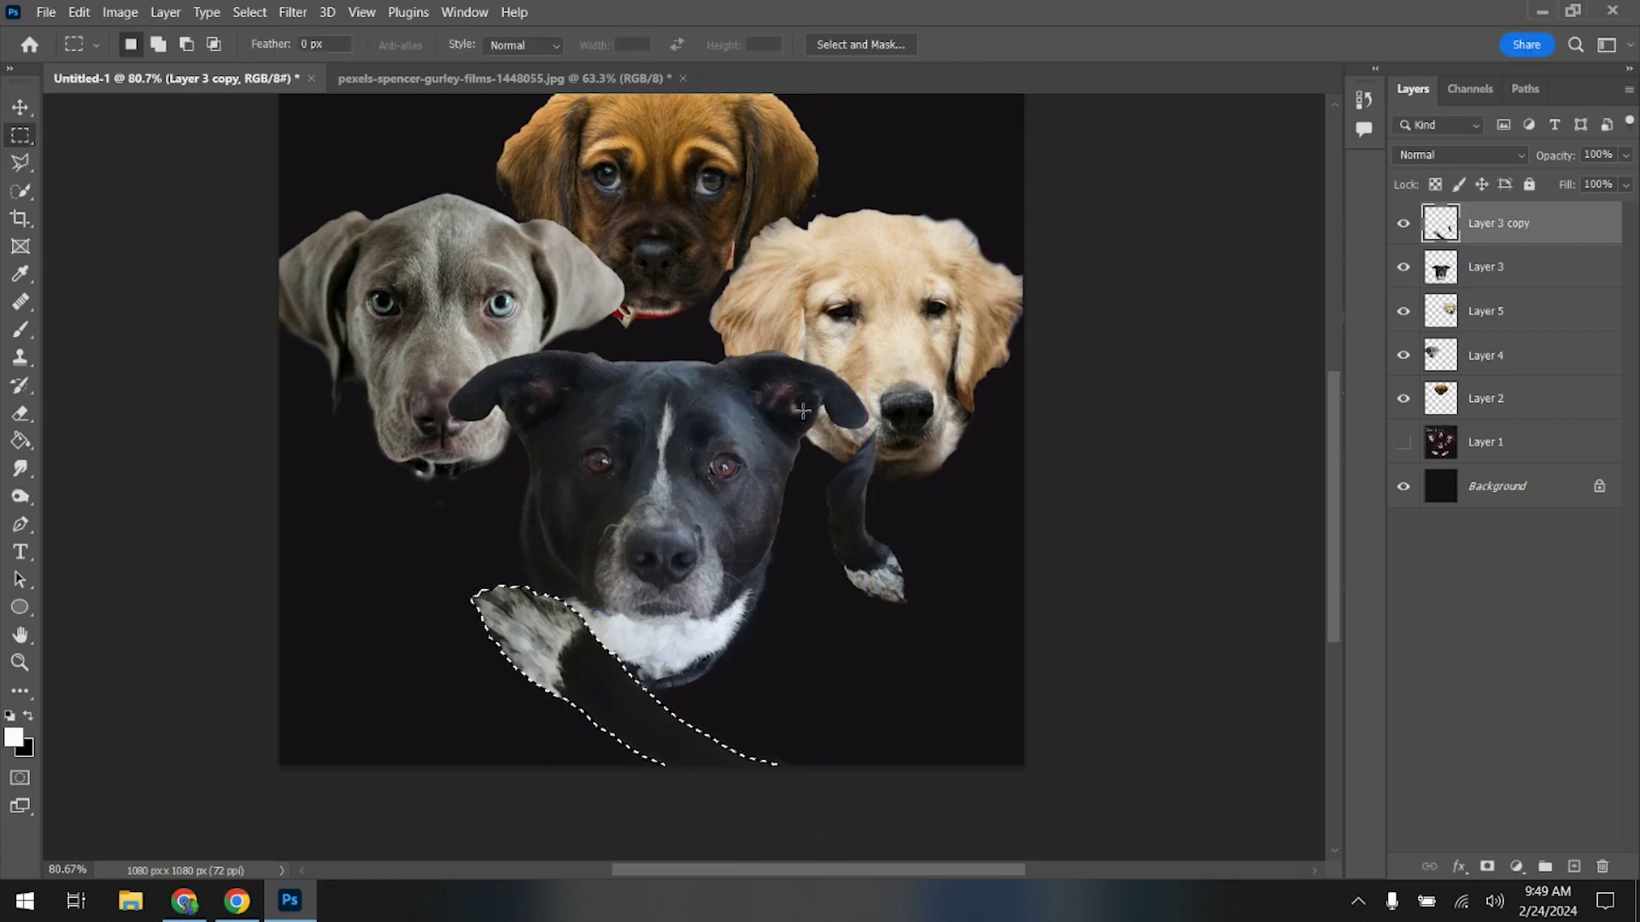
left_click_drag(803, 411, 950, 636)
key("Delete")
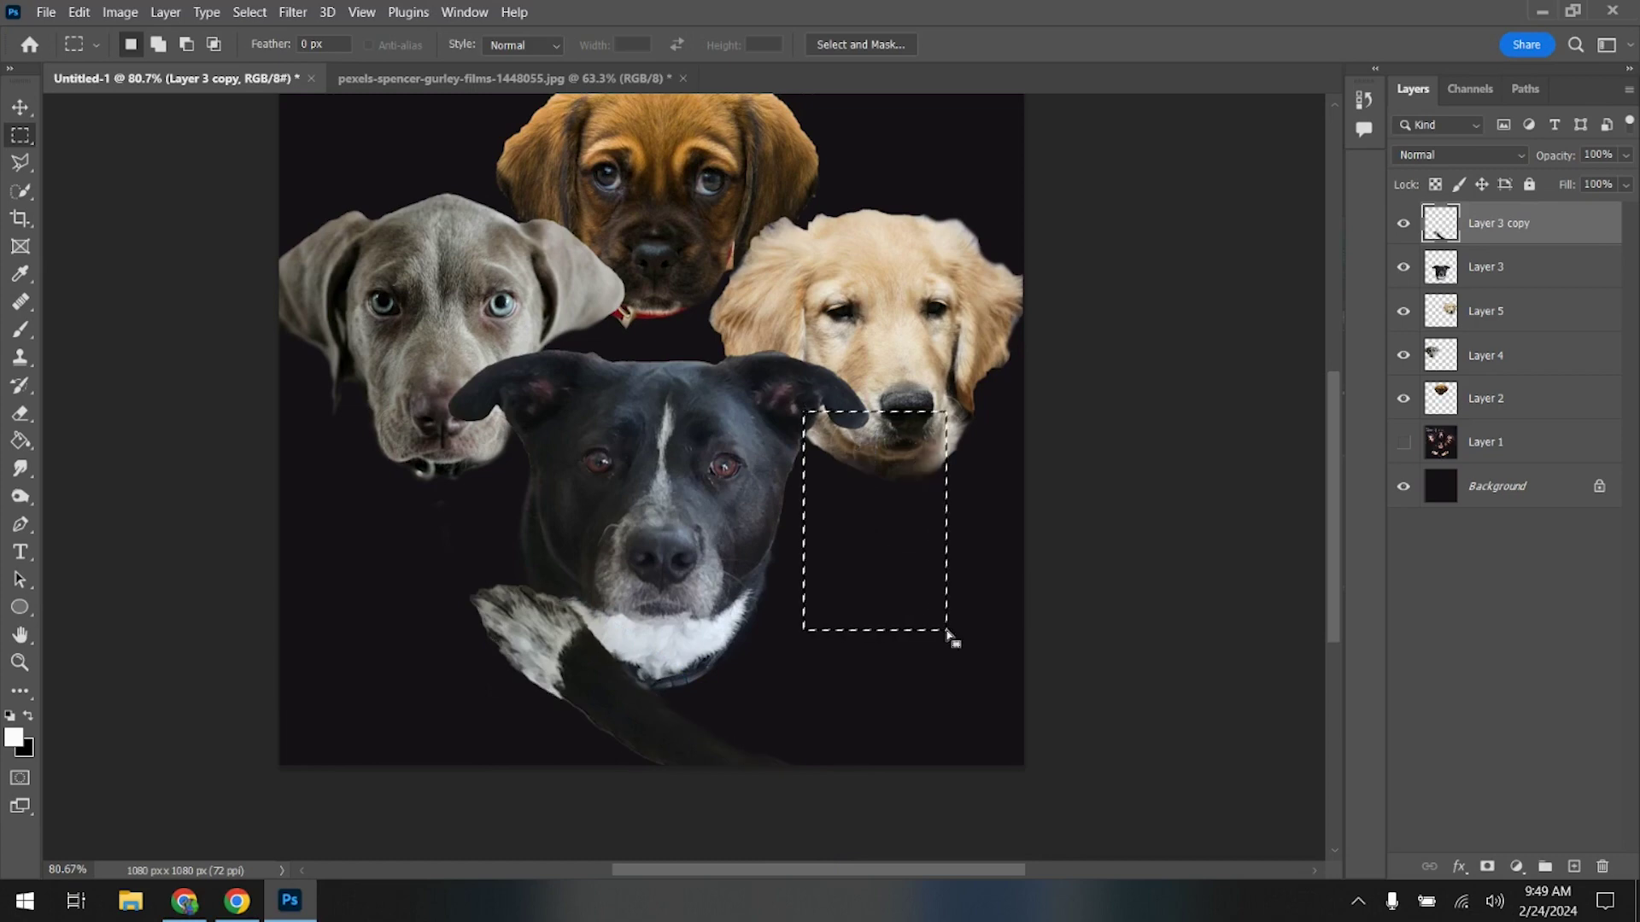
left_click(900, 546)
- Duplicate the paw layer, flip it horizontally so the paws cross, and move Layer 1 to the top
left_click_drag(1578, 242, 1574, 865)
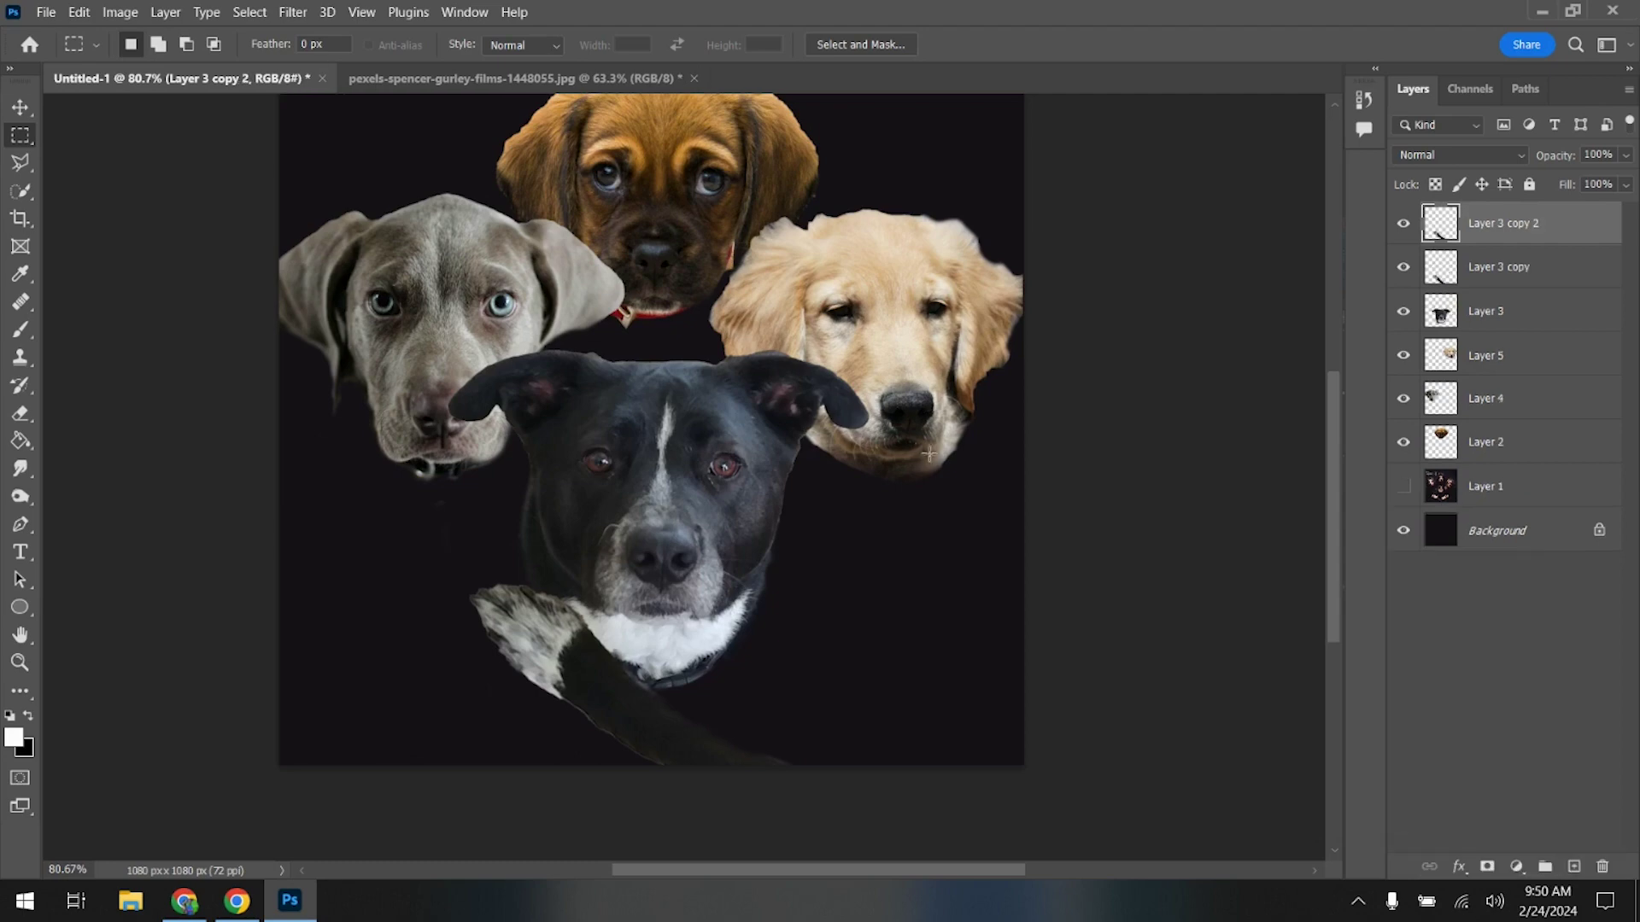
key("ctrl+t")
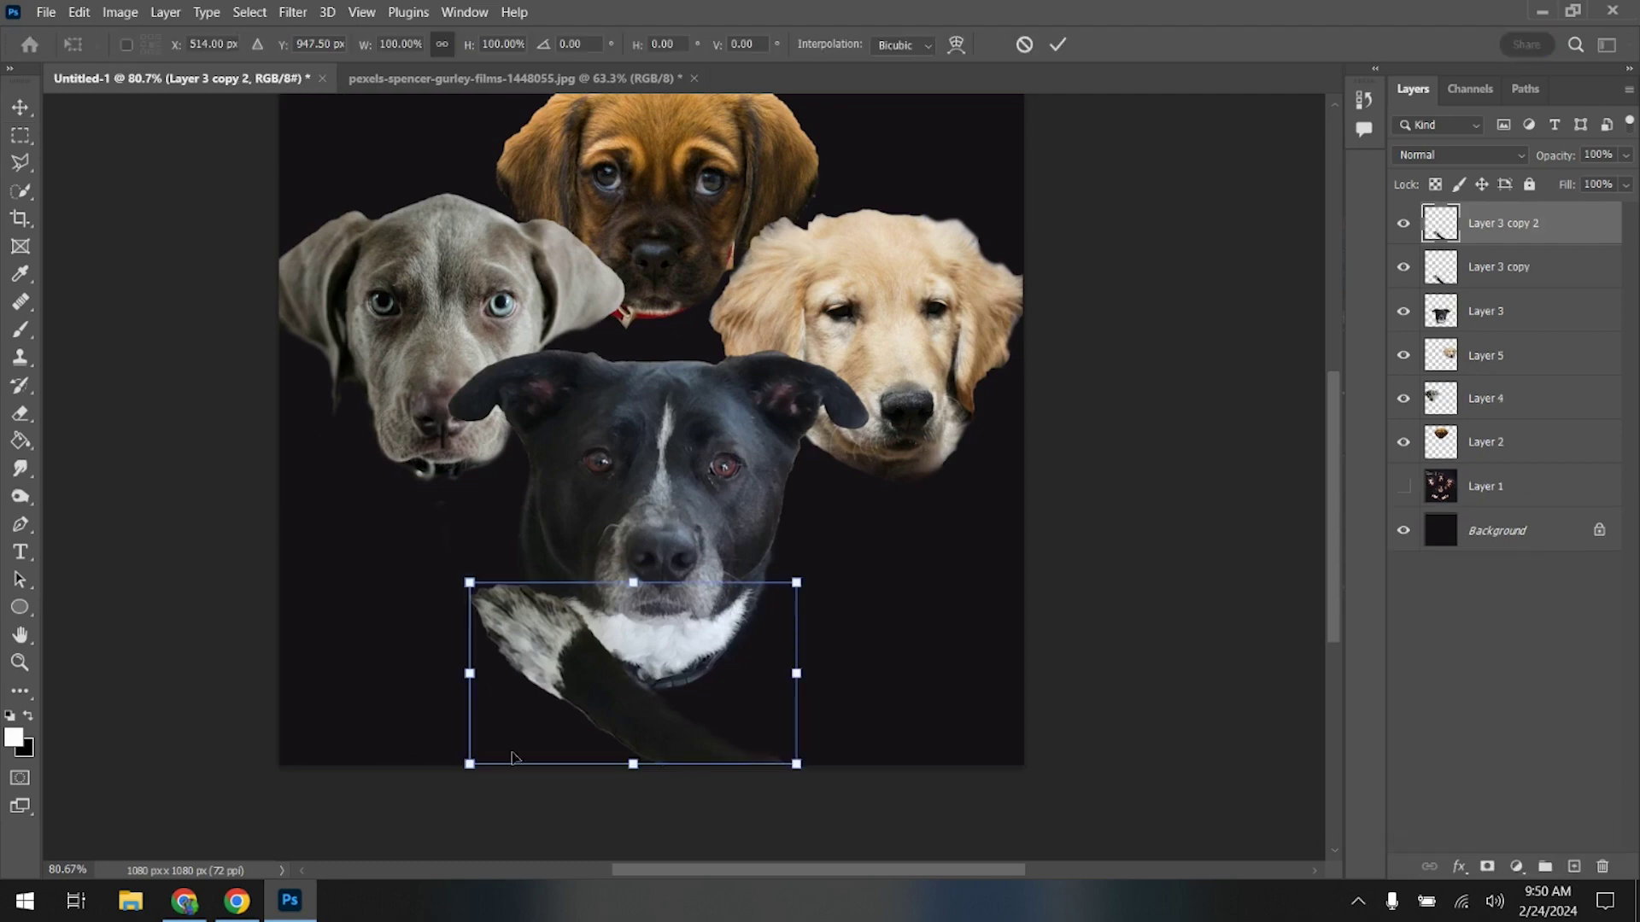
right_click(581, 700)
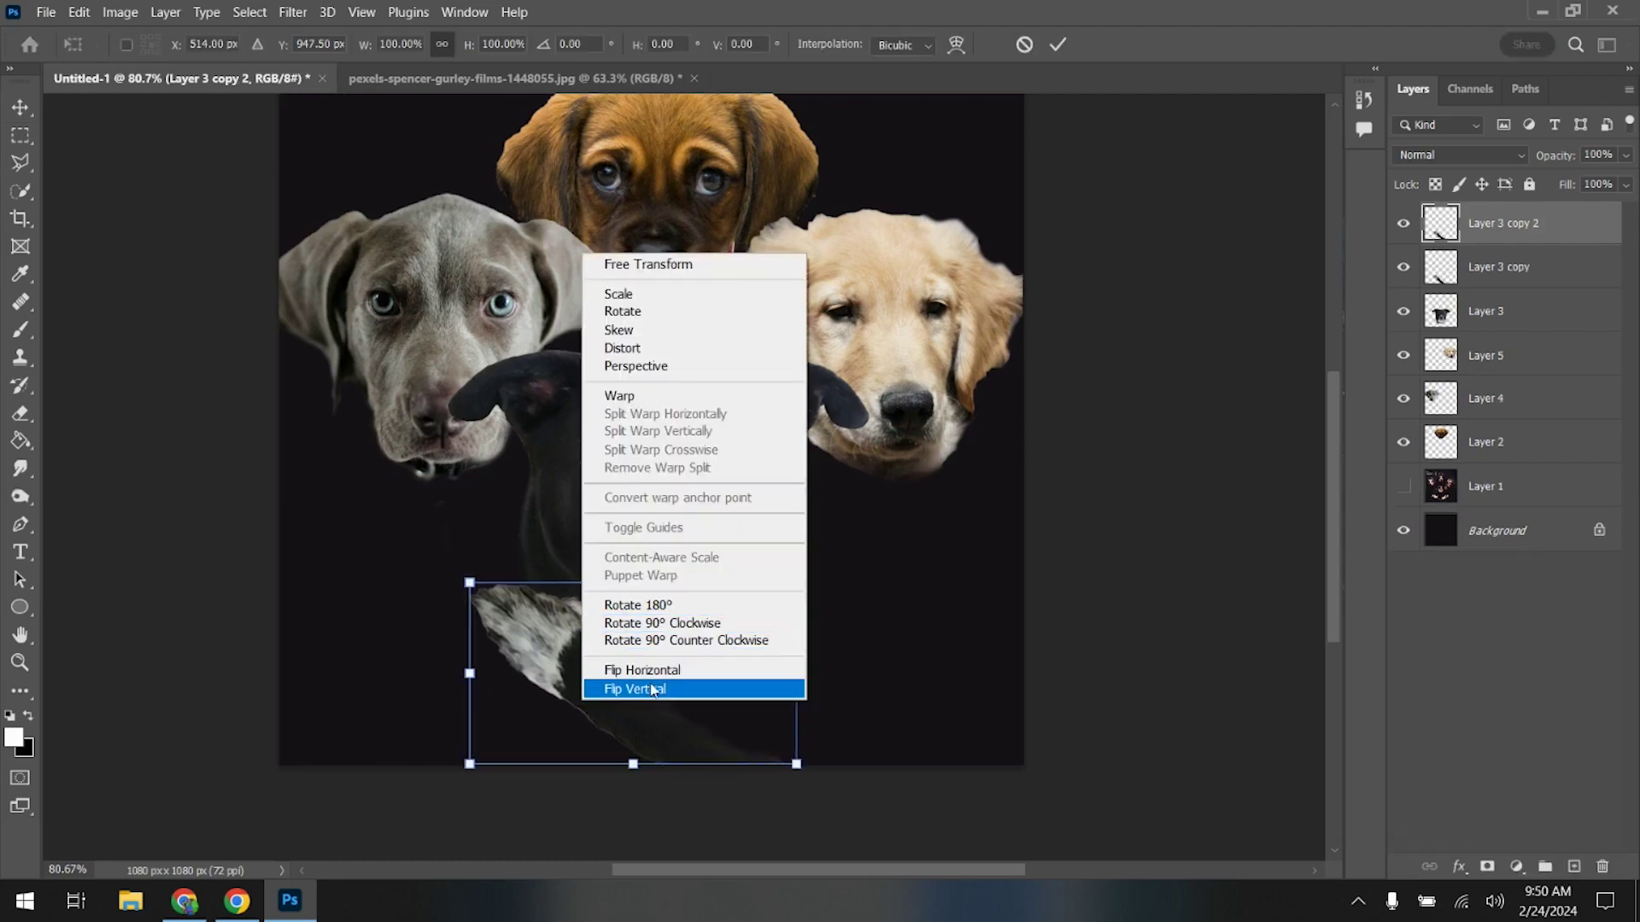
left_click(649, 671)
left_click_drag(698, 673, 726, 673)
key("m")
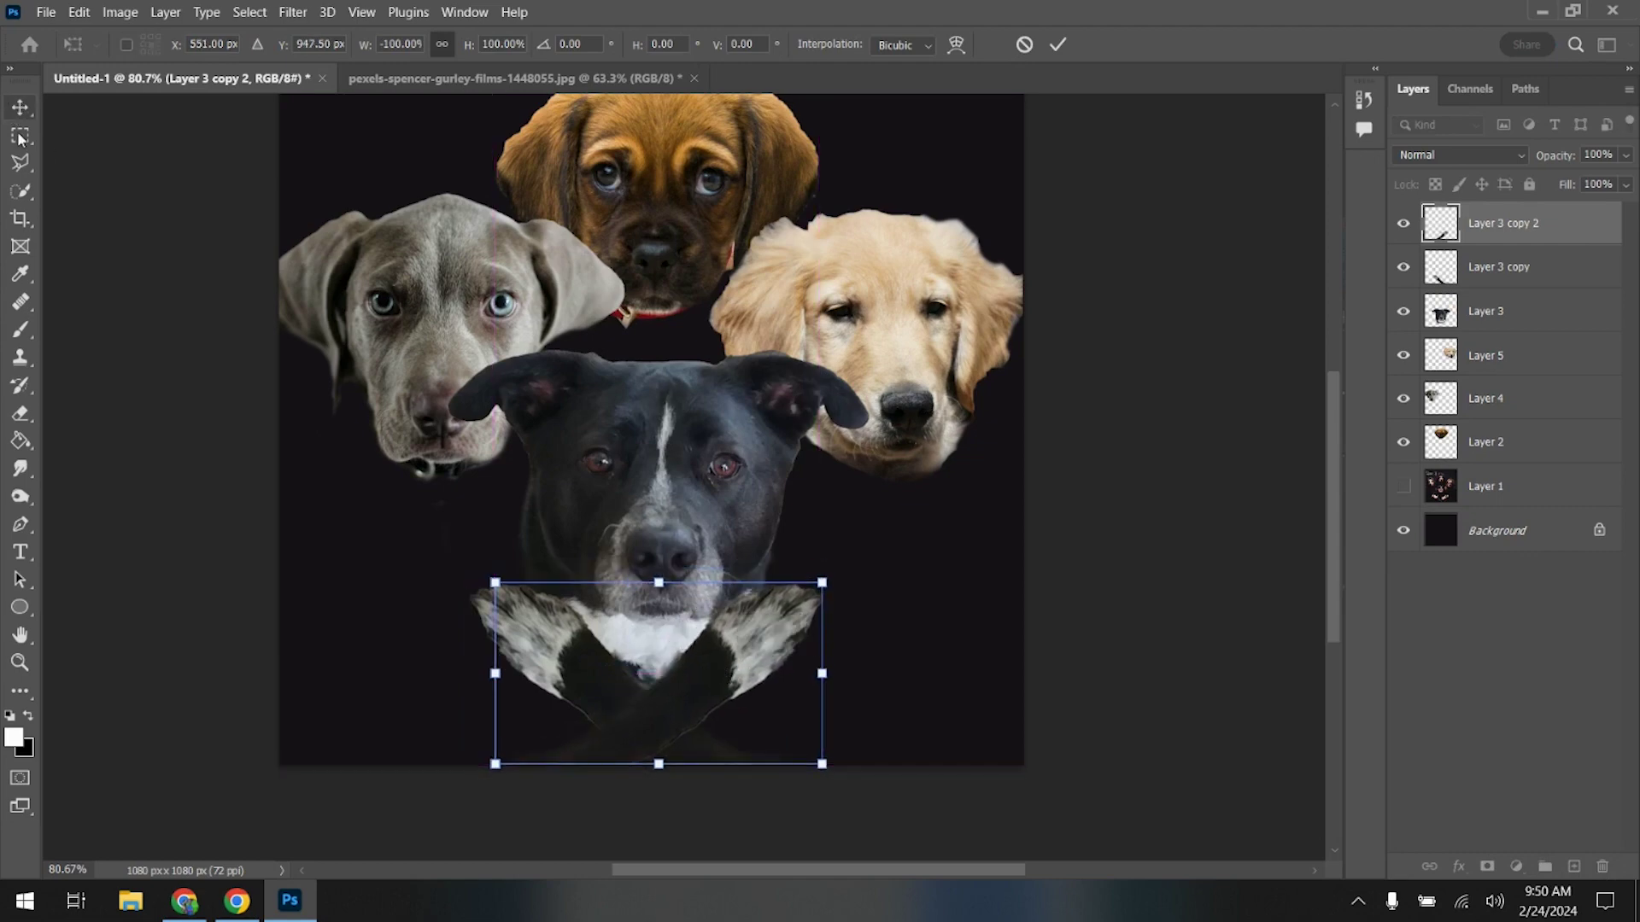
left_click_drag(1491, 493, 1491, 223)
- Toggle the Queen II photo layer to compare, then select the Background layer
left_click(1403, 225)
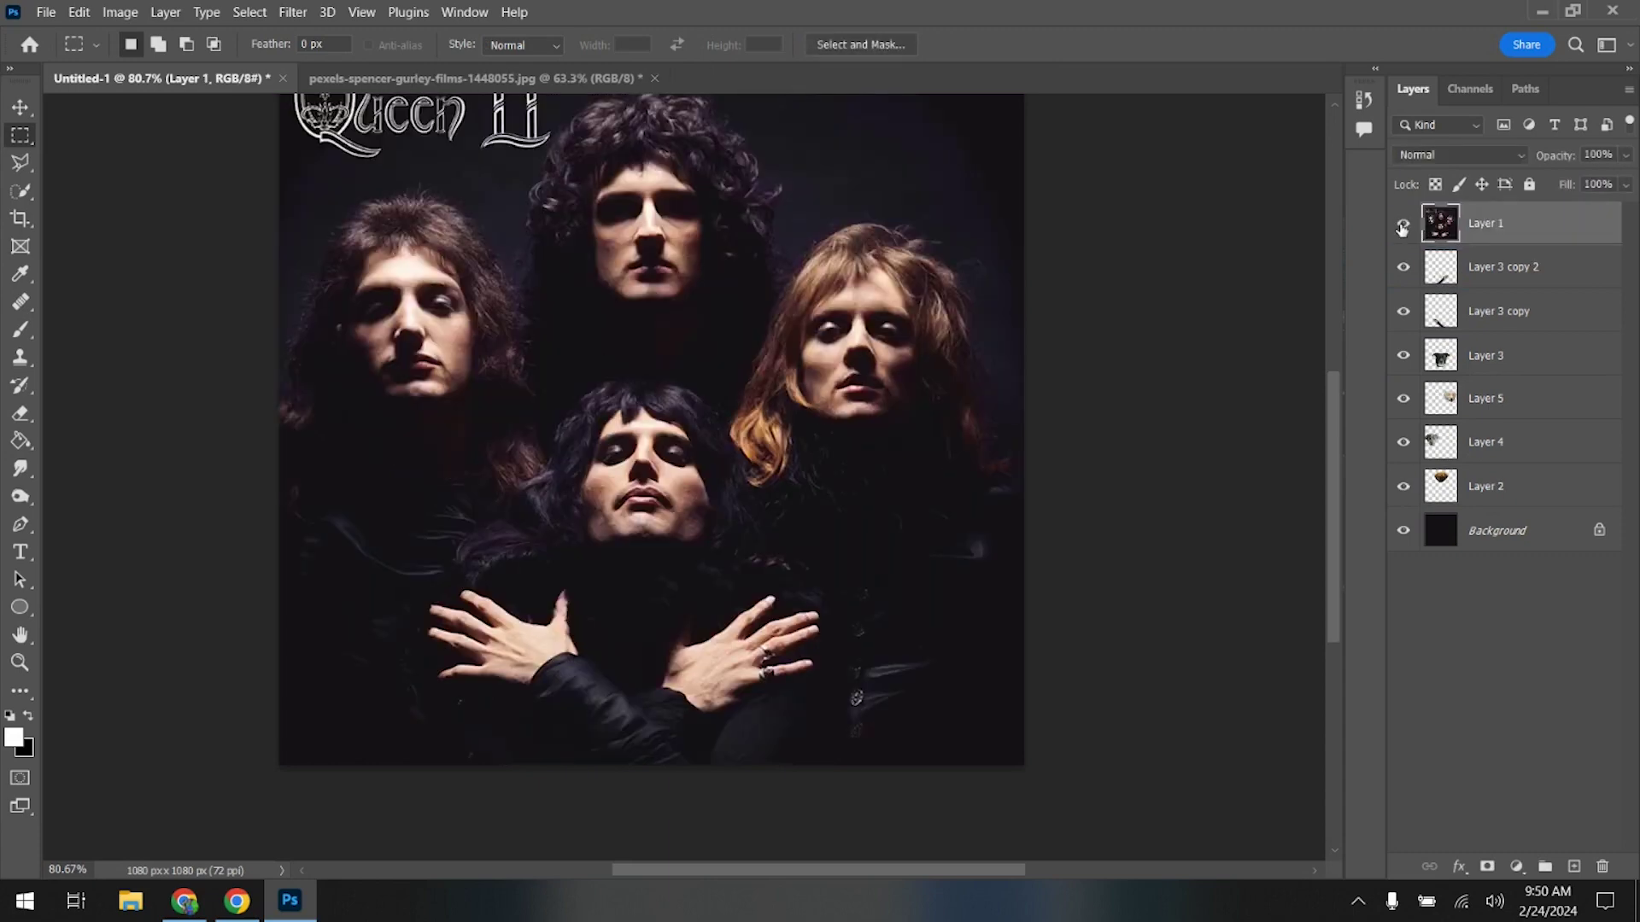
left_click(1402, 226)
left_click(1403, 226)
left_click(1403, 227)
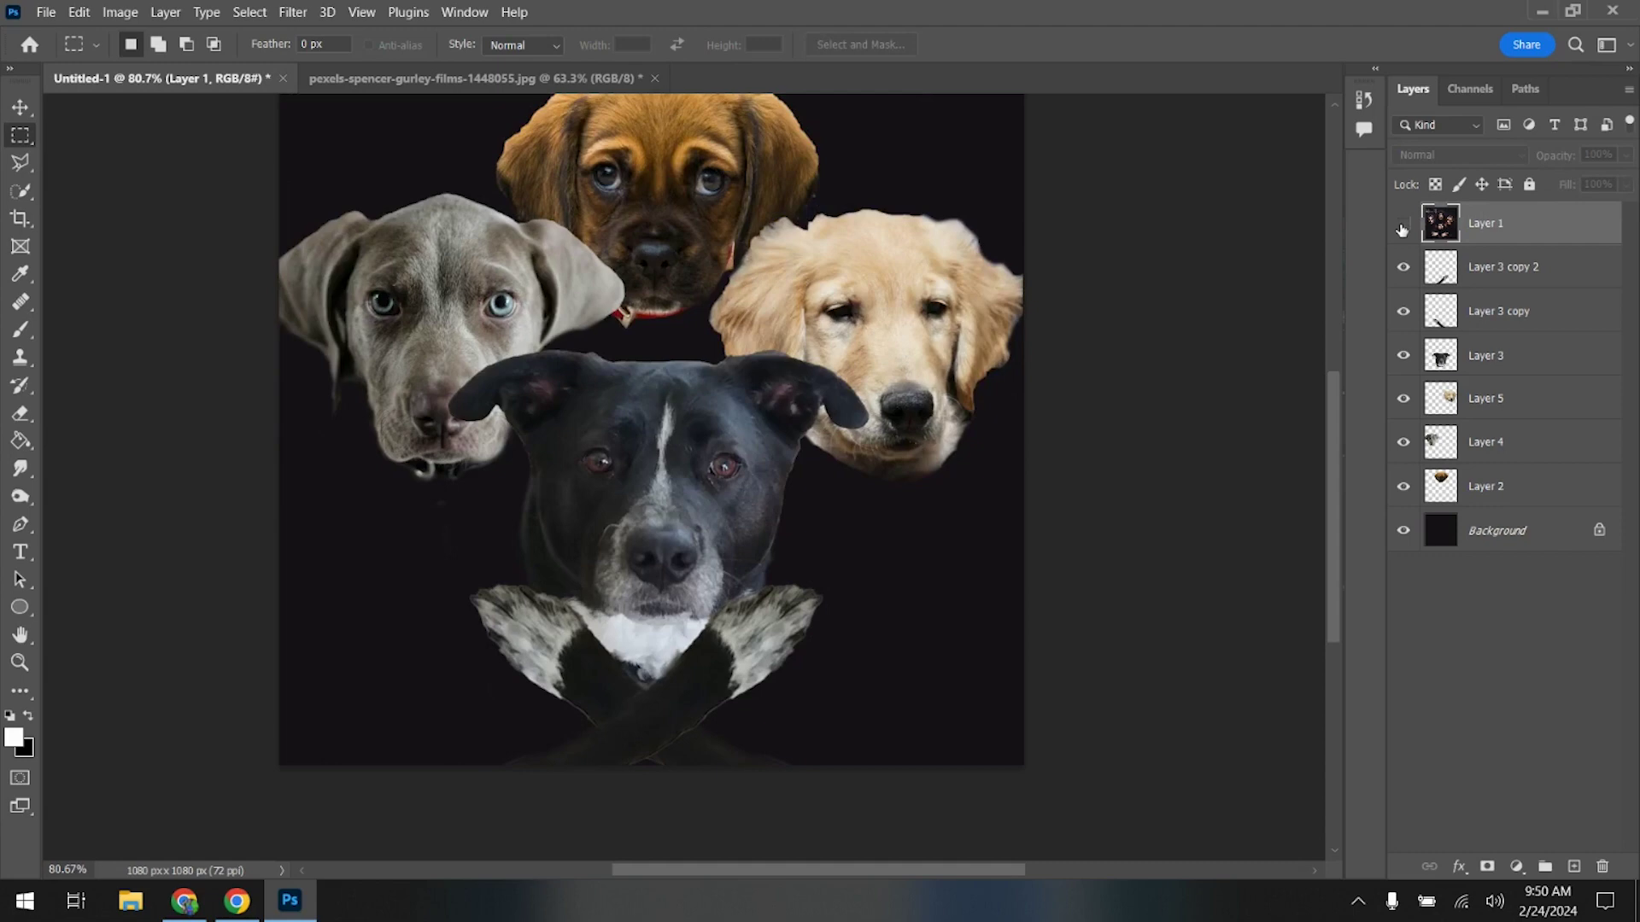
left_click(1524, 534)
double_click(1452, 535)
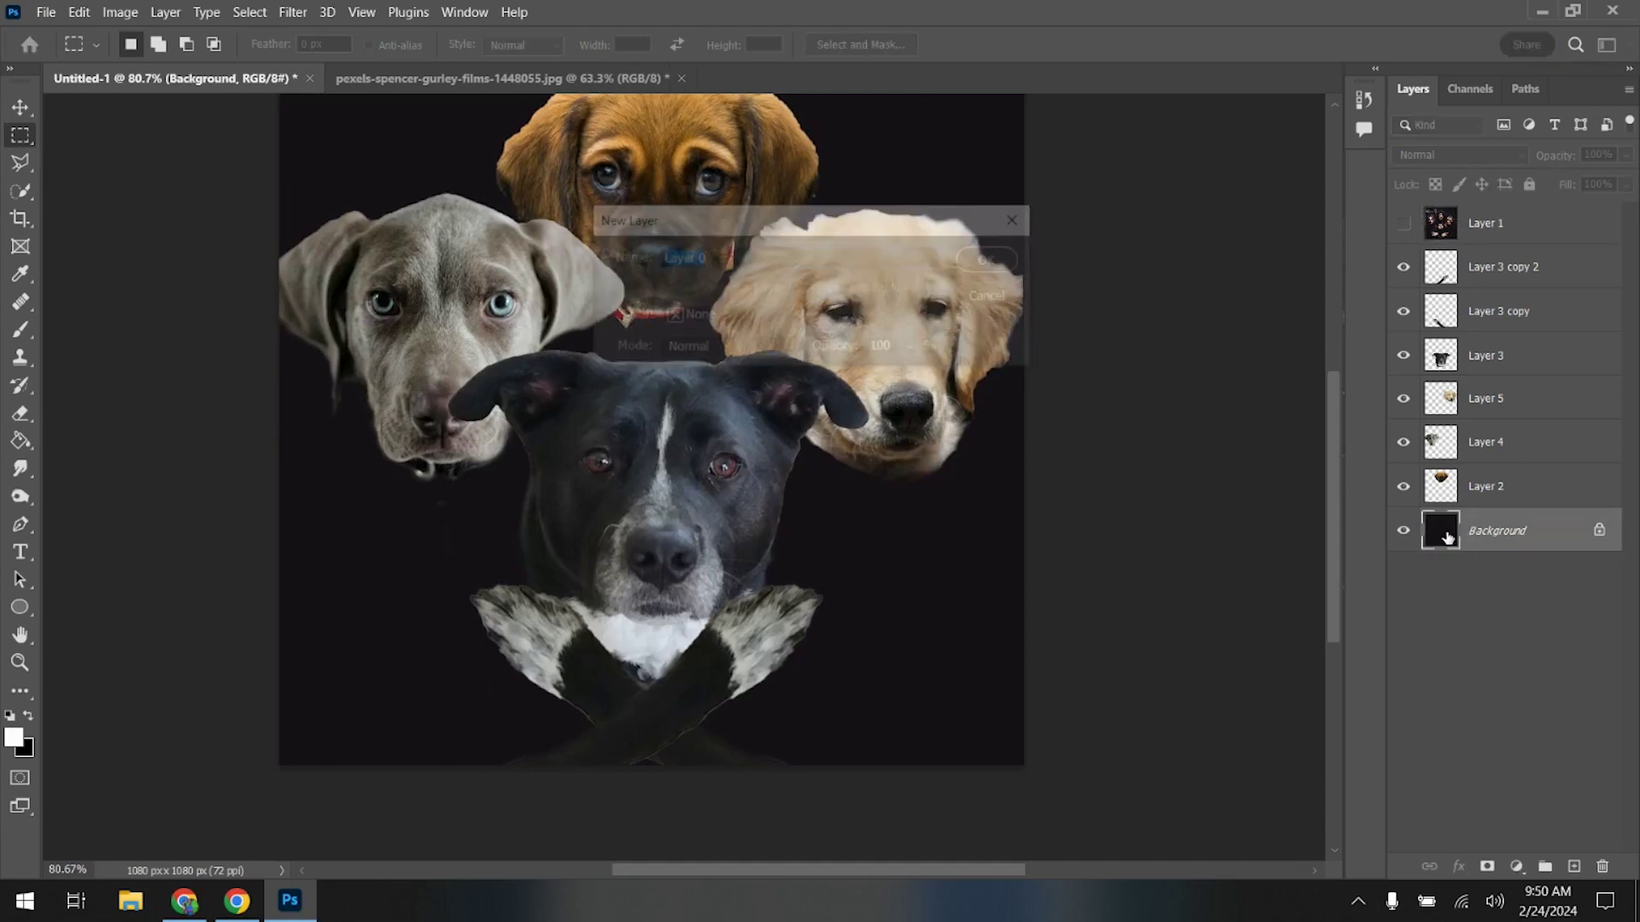
left_click(999, 299)
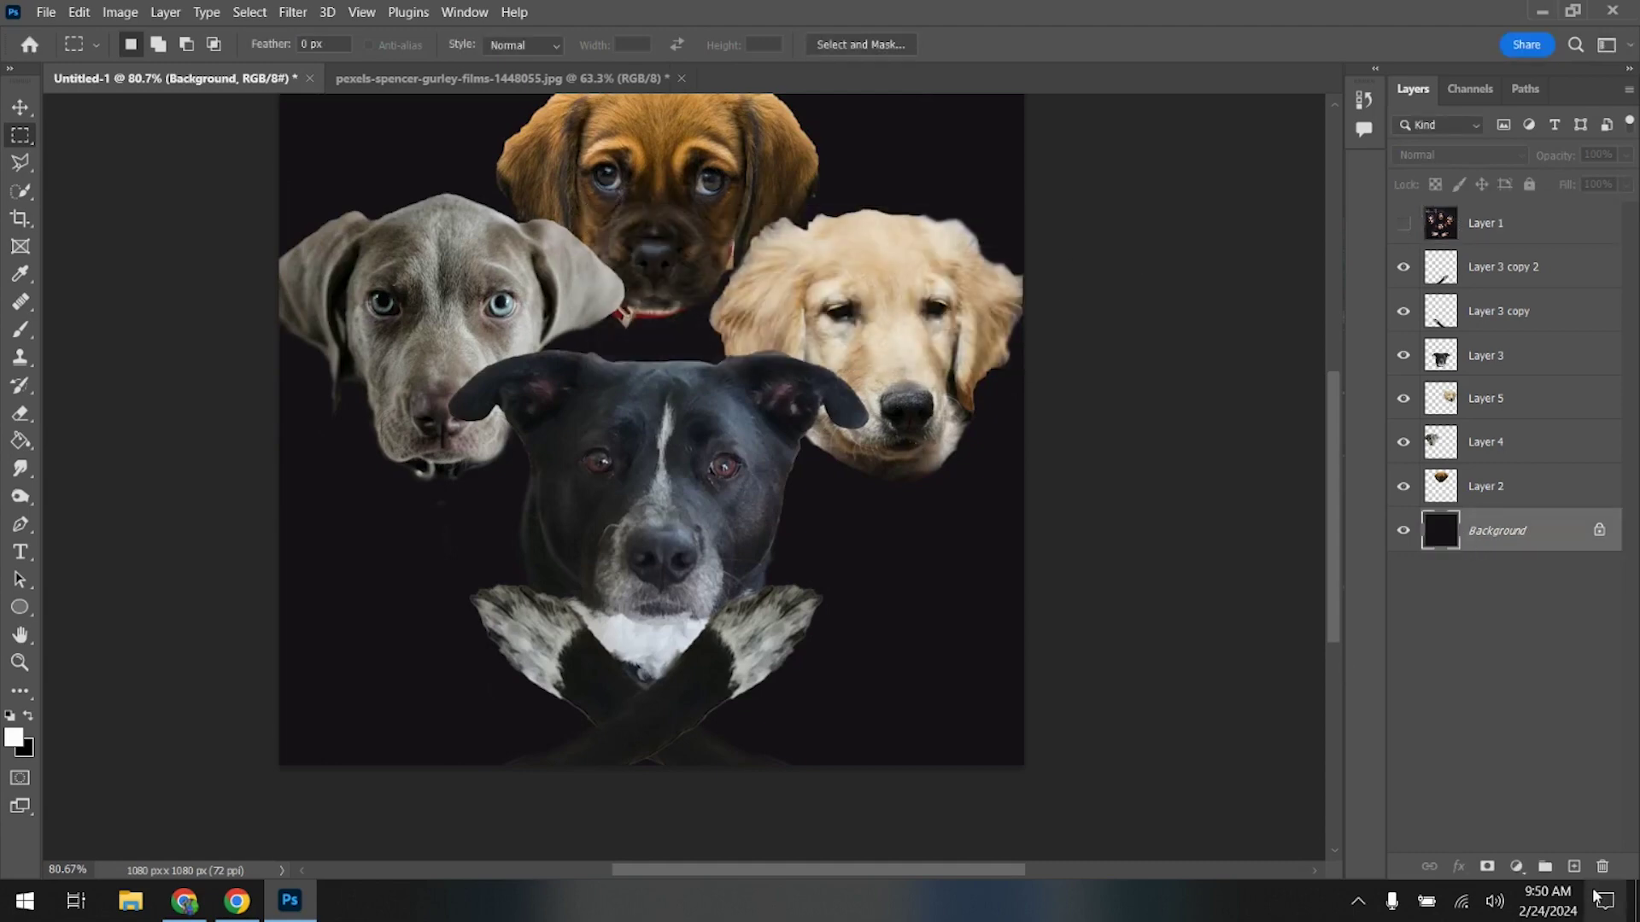
- Merge a black Solid Color fill into the Background and make Layer 1 visible again
left_click(1517, 866)
left_click(1508, 491)
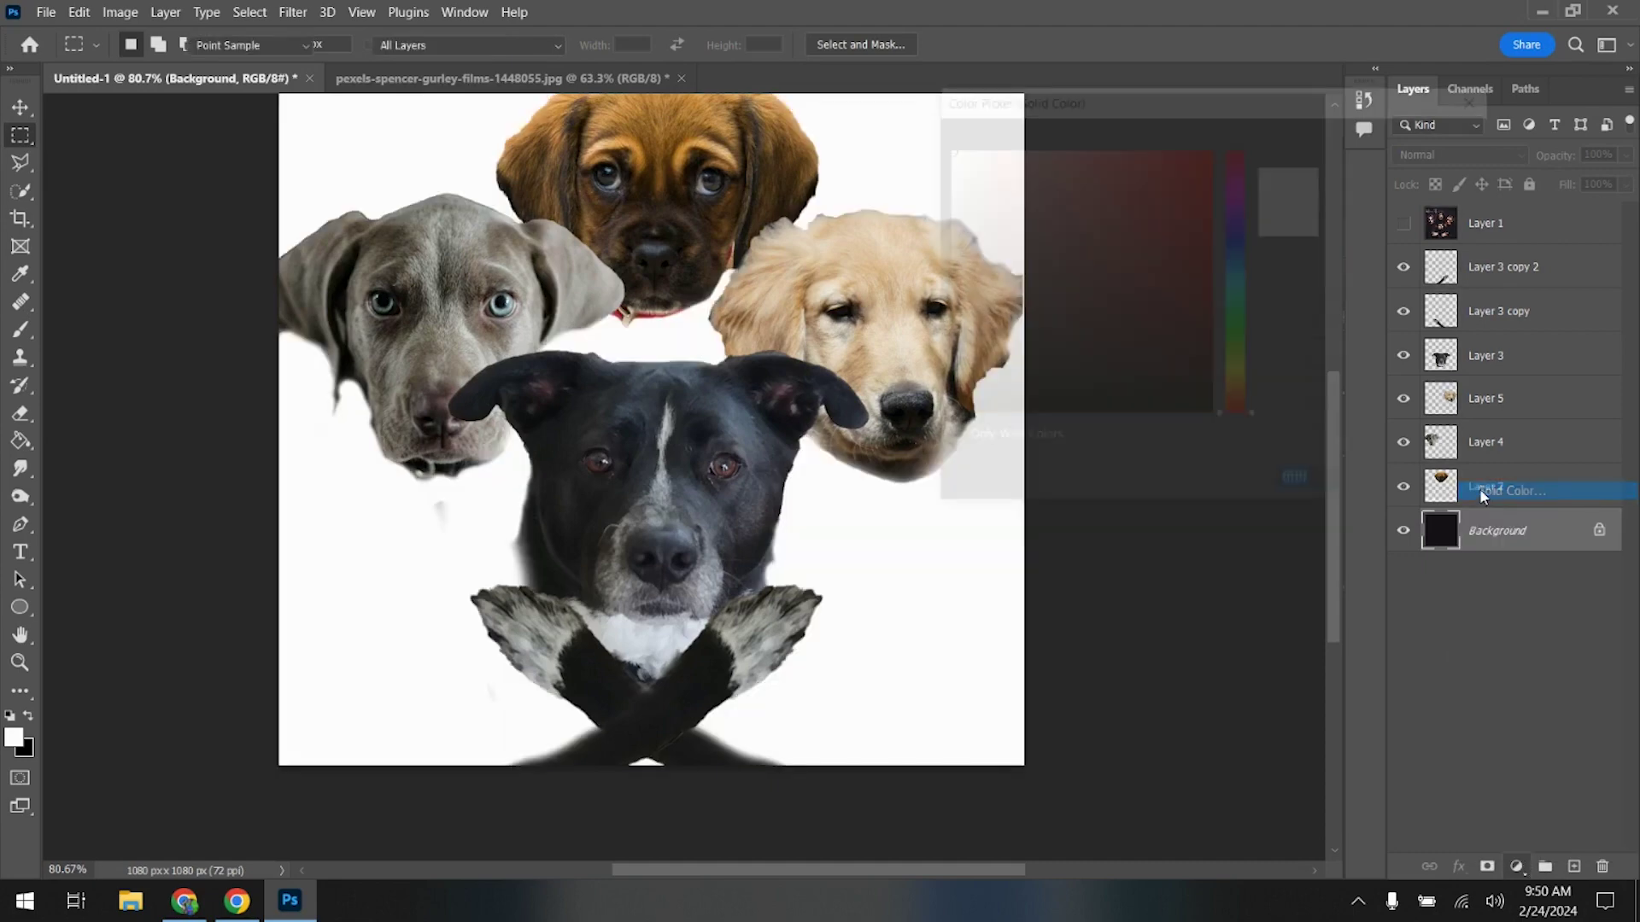
left_click_drag(948, 418, 943, 417)
left_click(1373, 140)
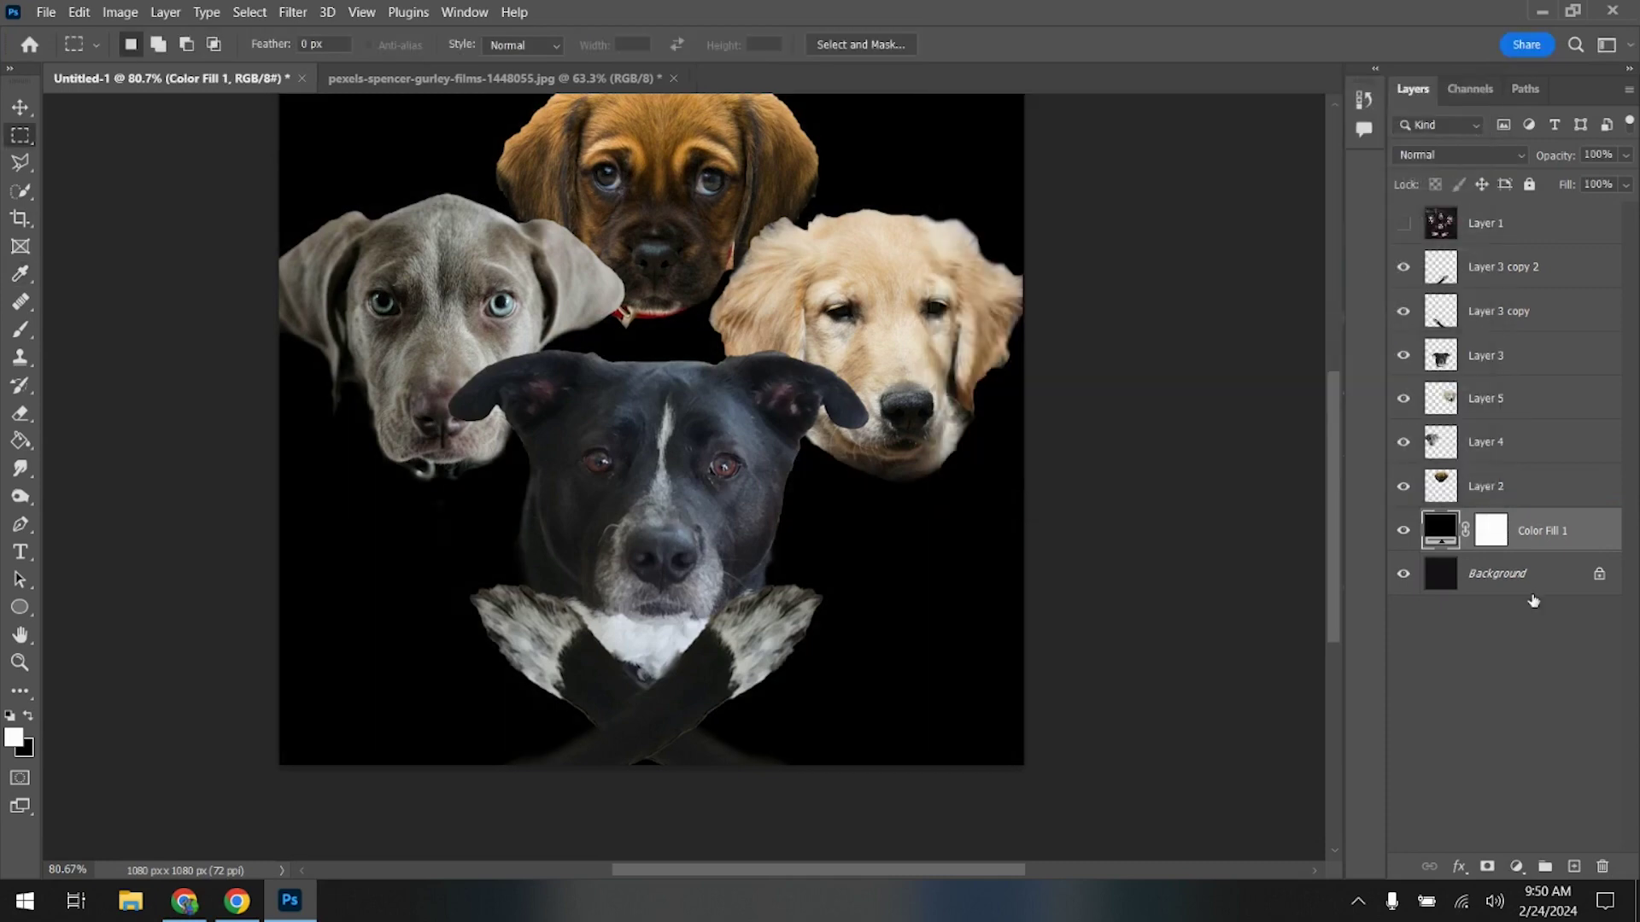
key("ctrl+e")
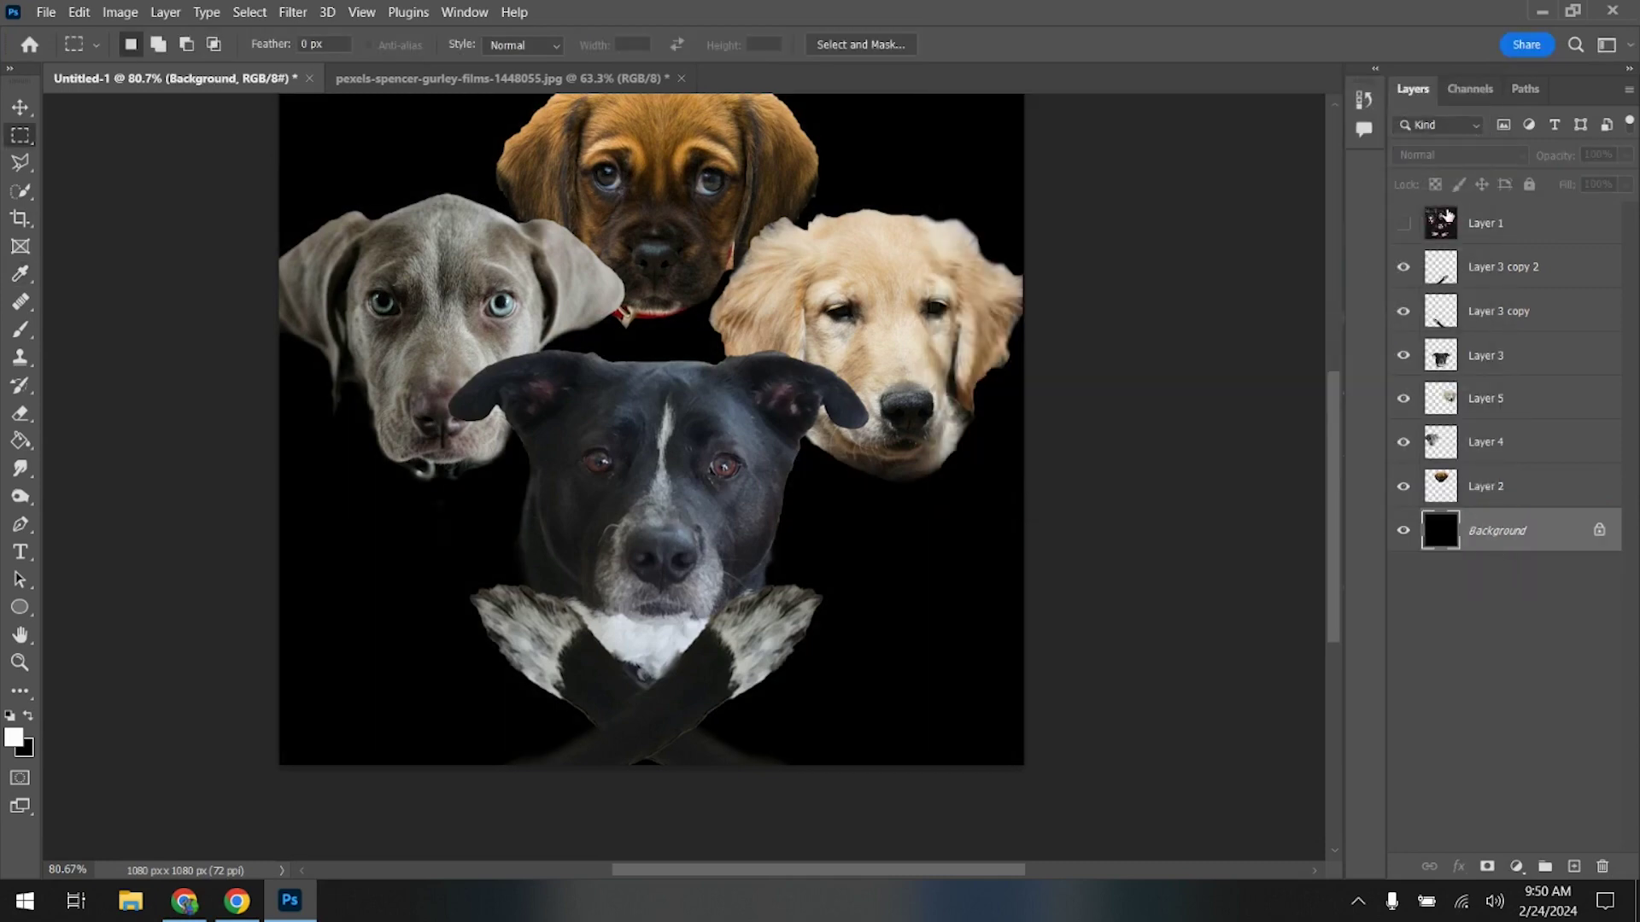
left_click(1508, 226)
left_click(1402, 224)
- Draw a Polygonal Lasso selection around the Queen II title in the top-left corner
scroll(650, 461, "up", 2)
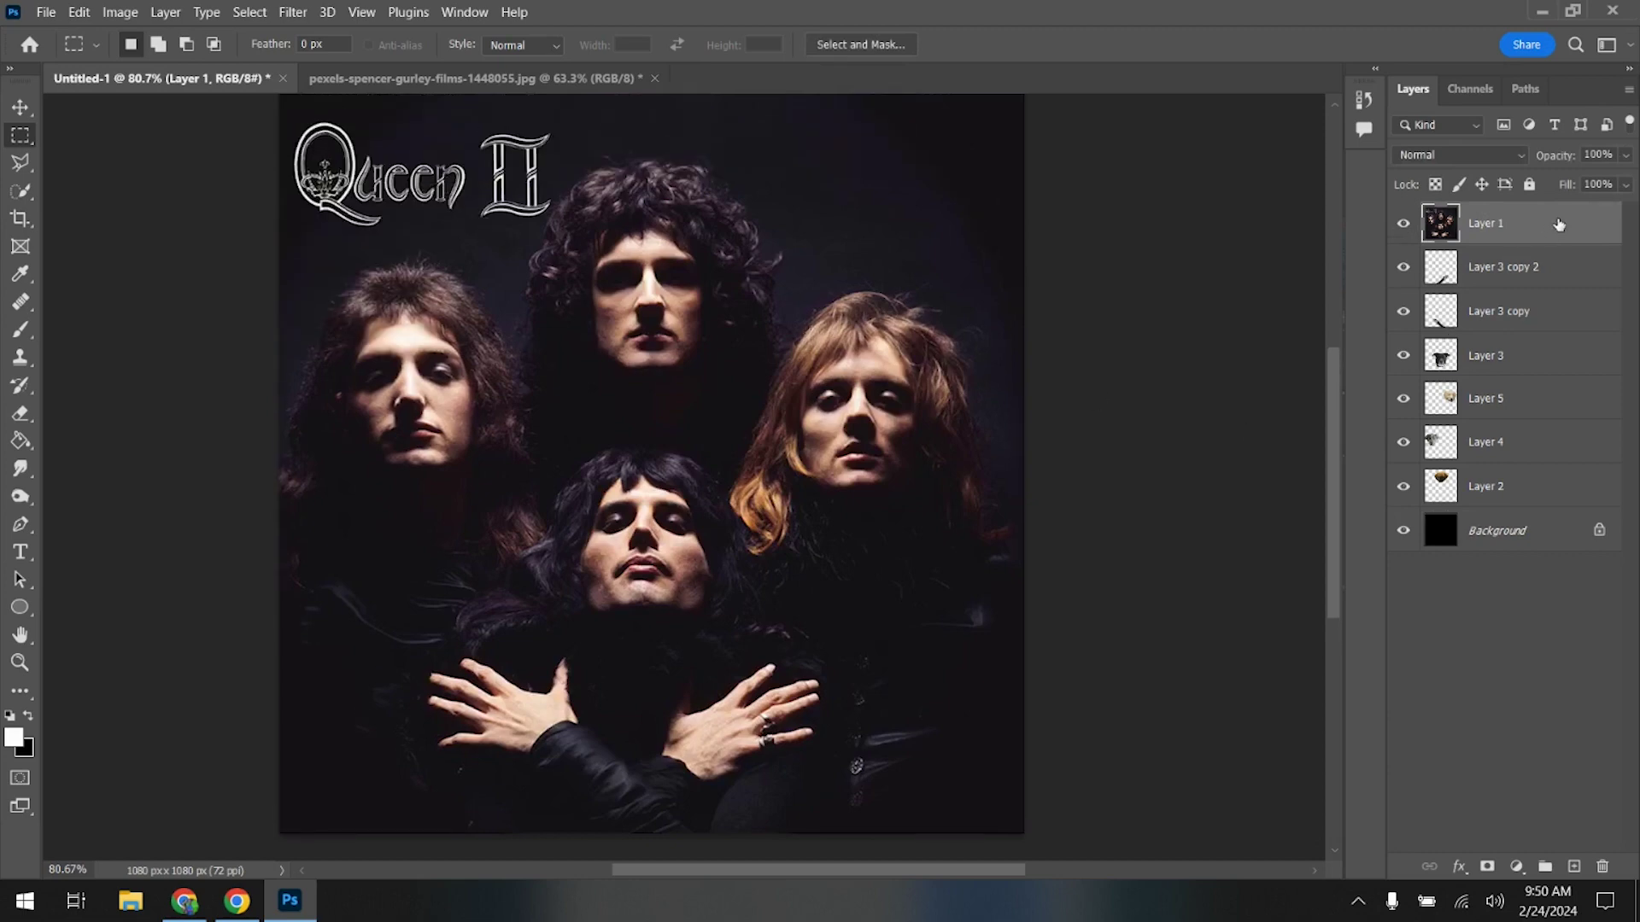
mouse_move(1558, 225)
left_mouse_down()
mouse_move(1584, 854)
mouse_move(1600, 864)
mouse_move(1503, 531)
mouse_move(1573, 220)
left_mouse_up()
scroll(397, 243, "up", 2)
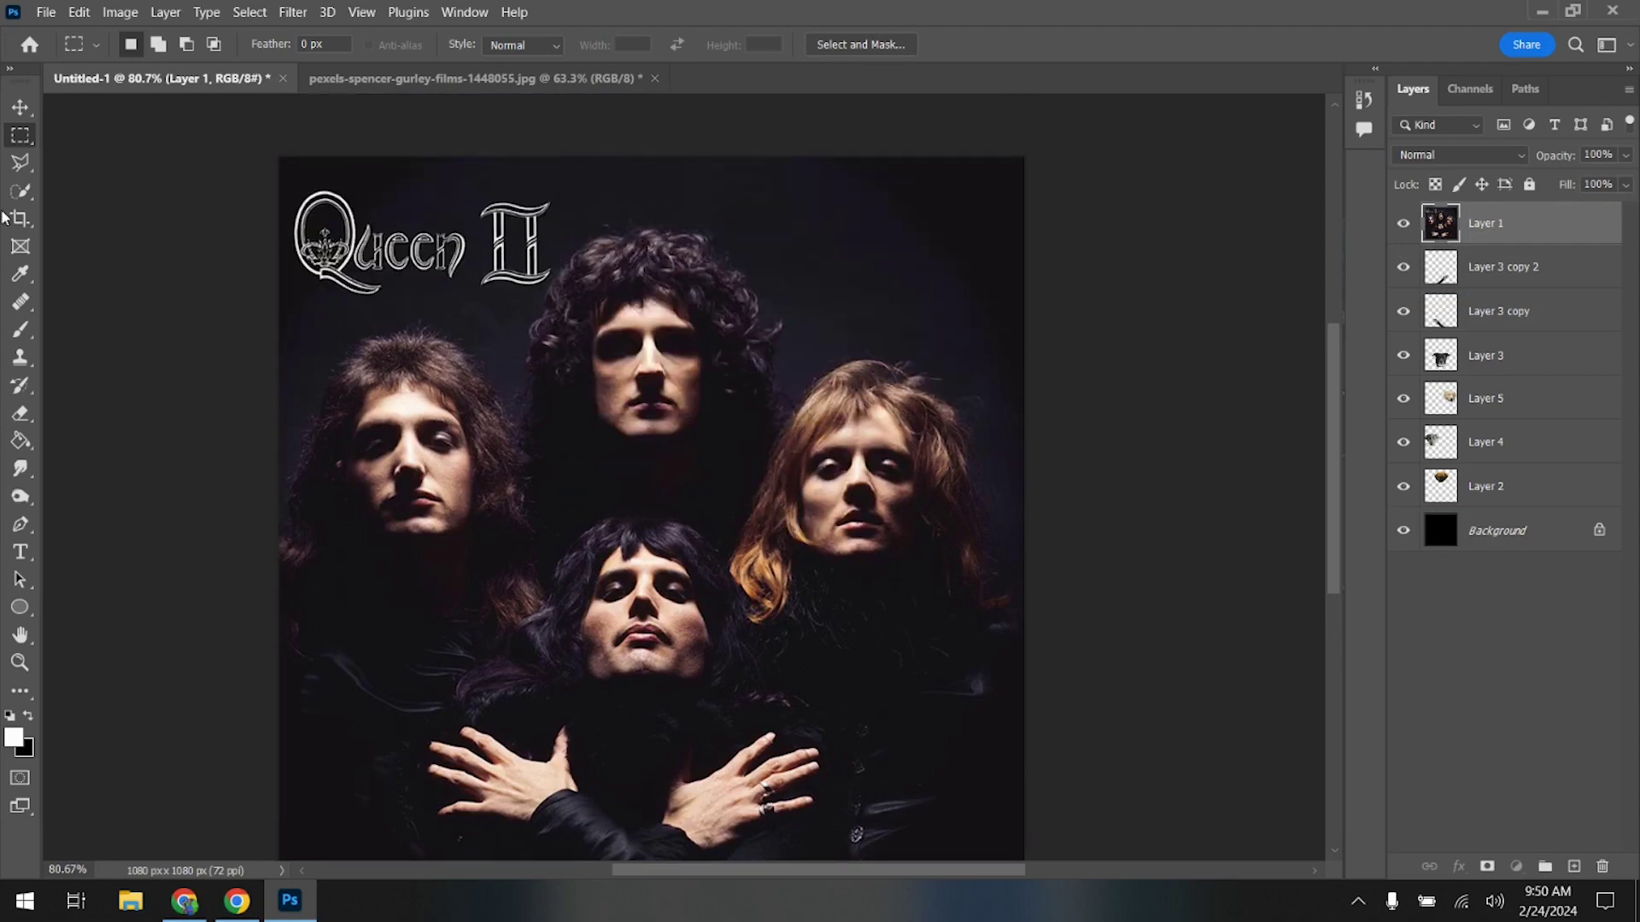
left_click(20, 163)
left_click(265, 292)
left_click(468, 326)
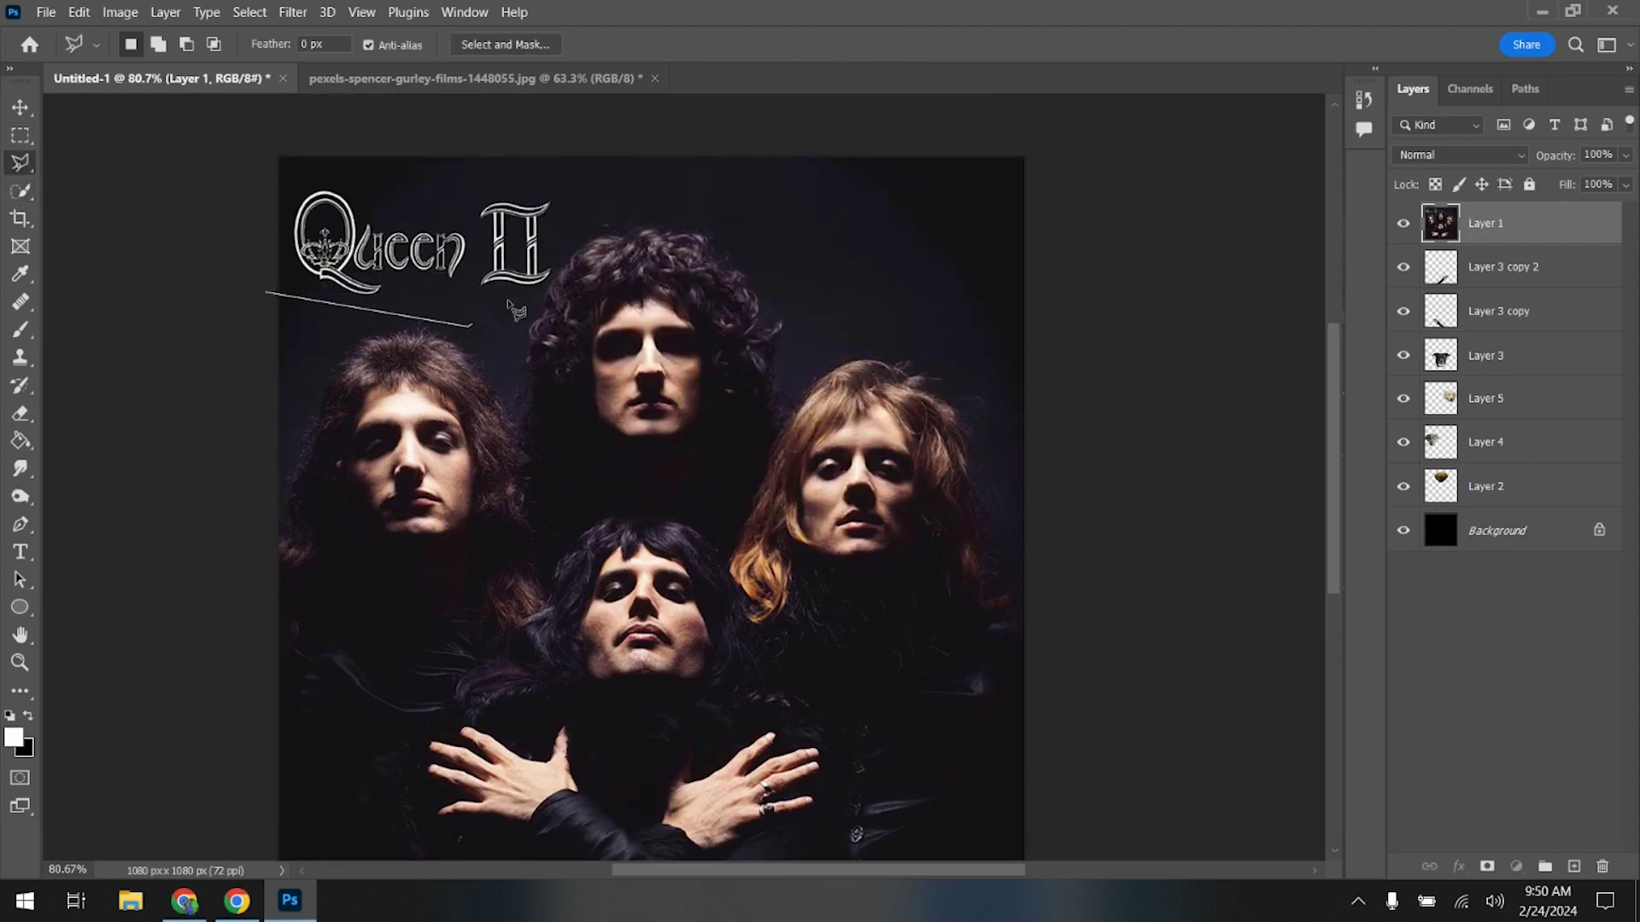
left_click(552, 289)
left_click(581, 195)
left_click(542, 137)
left_click(227, 136)
left_click(266, 292)
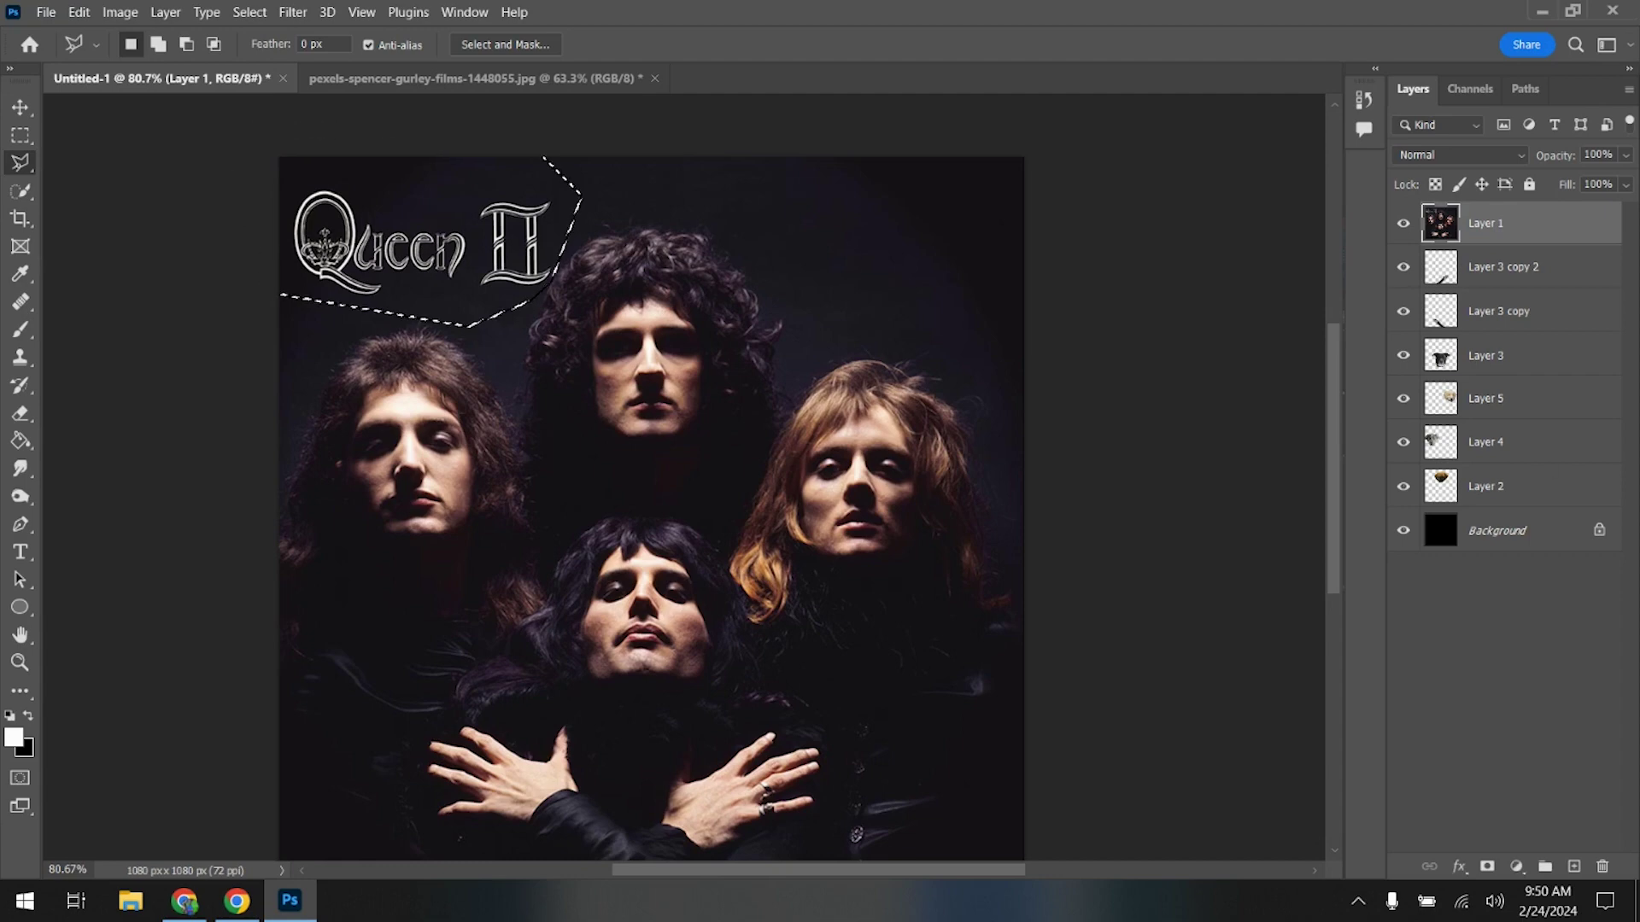
- Add a layer mask from the selection and apply it permanently to Layer 1
left_click(1486, 866)
right_click(1490, 220)
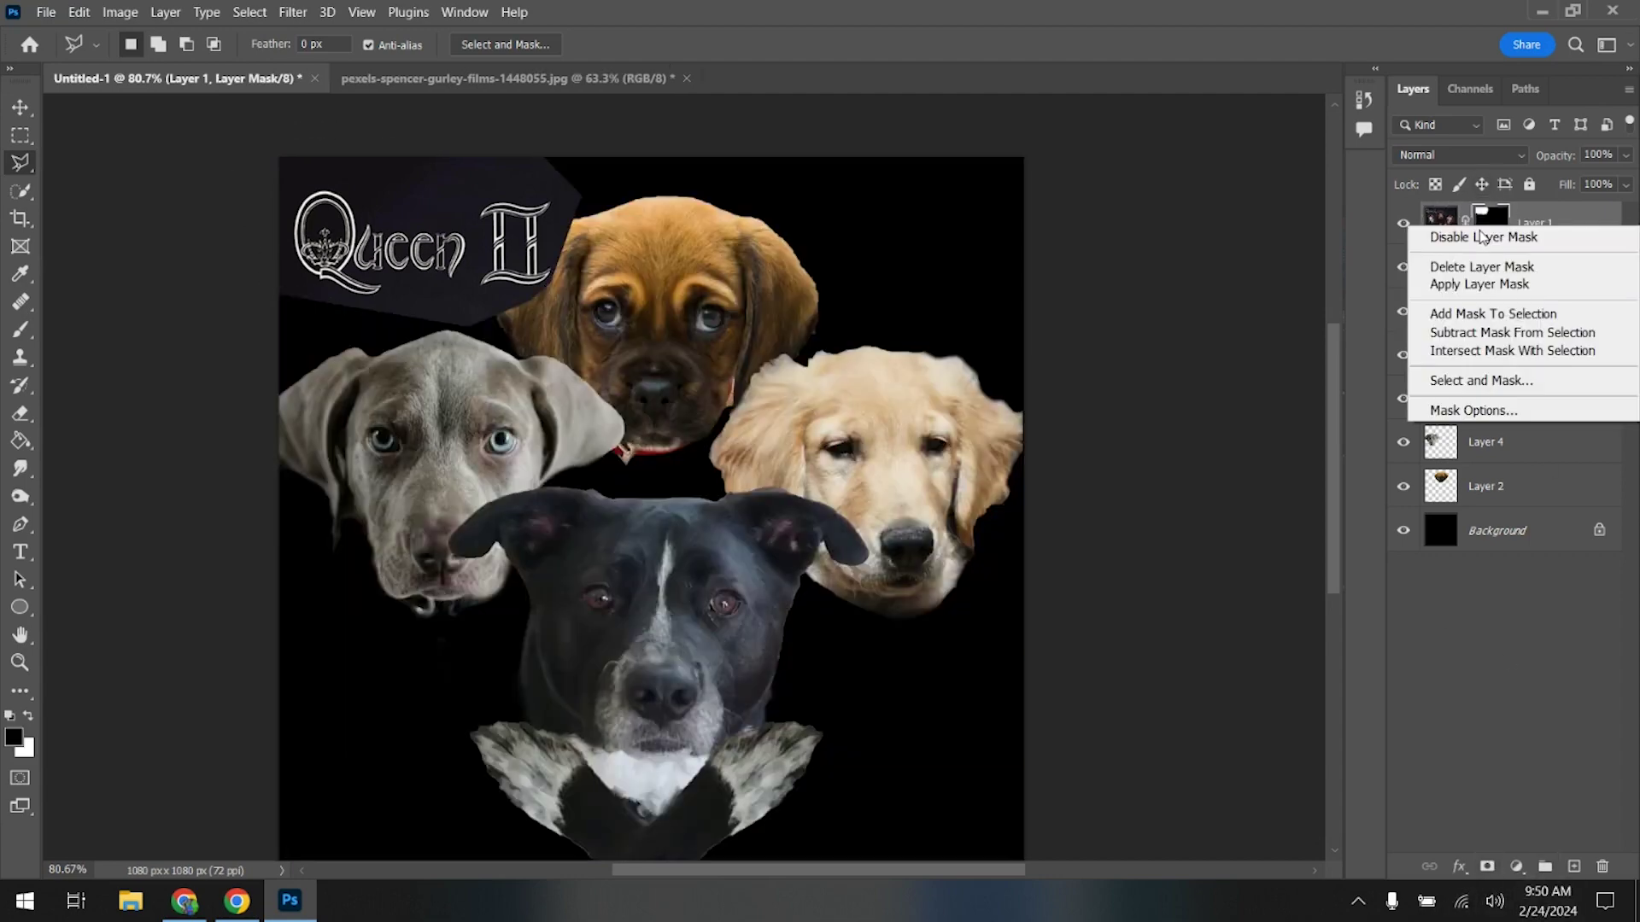
left_click(1481, 285)
scroll(337, 555, "up", 3, "alt")
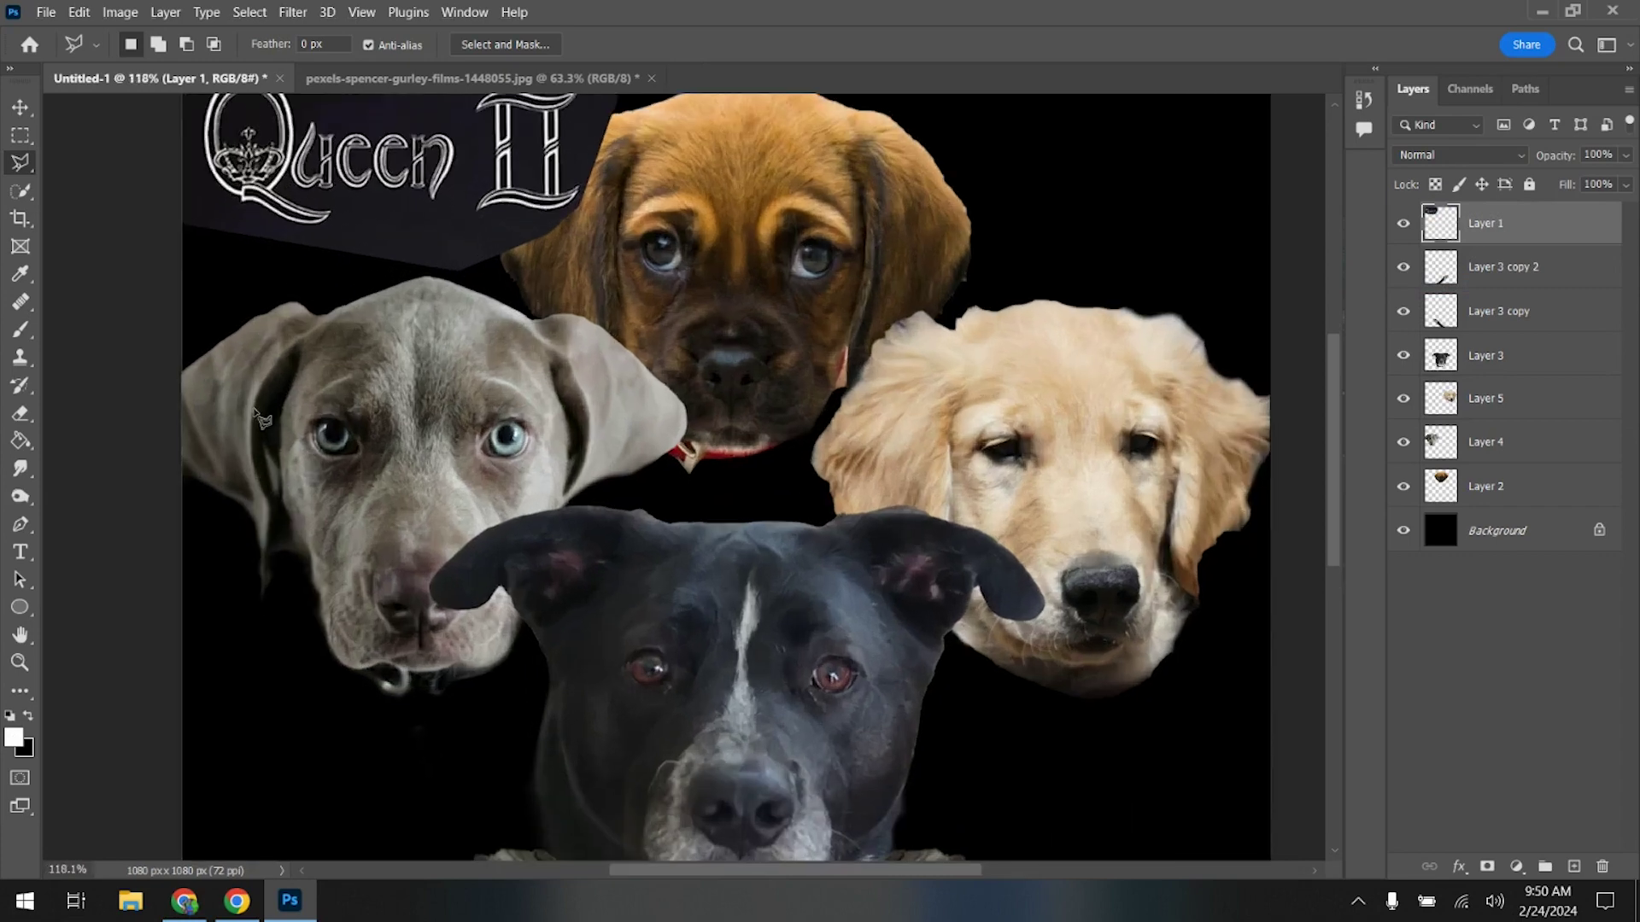
scroll(683, 427, "up", 2)
left_click(1471, 157)
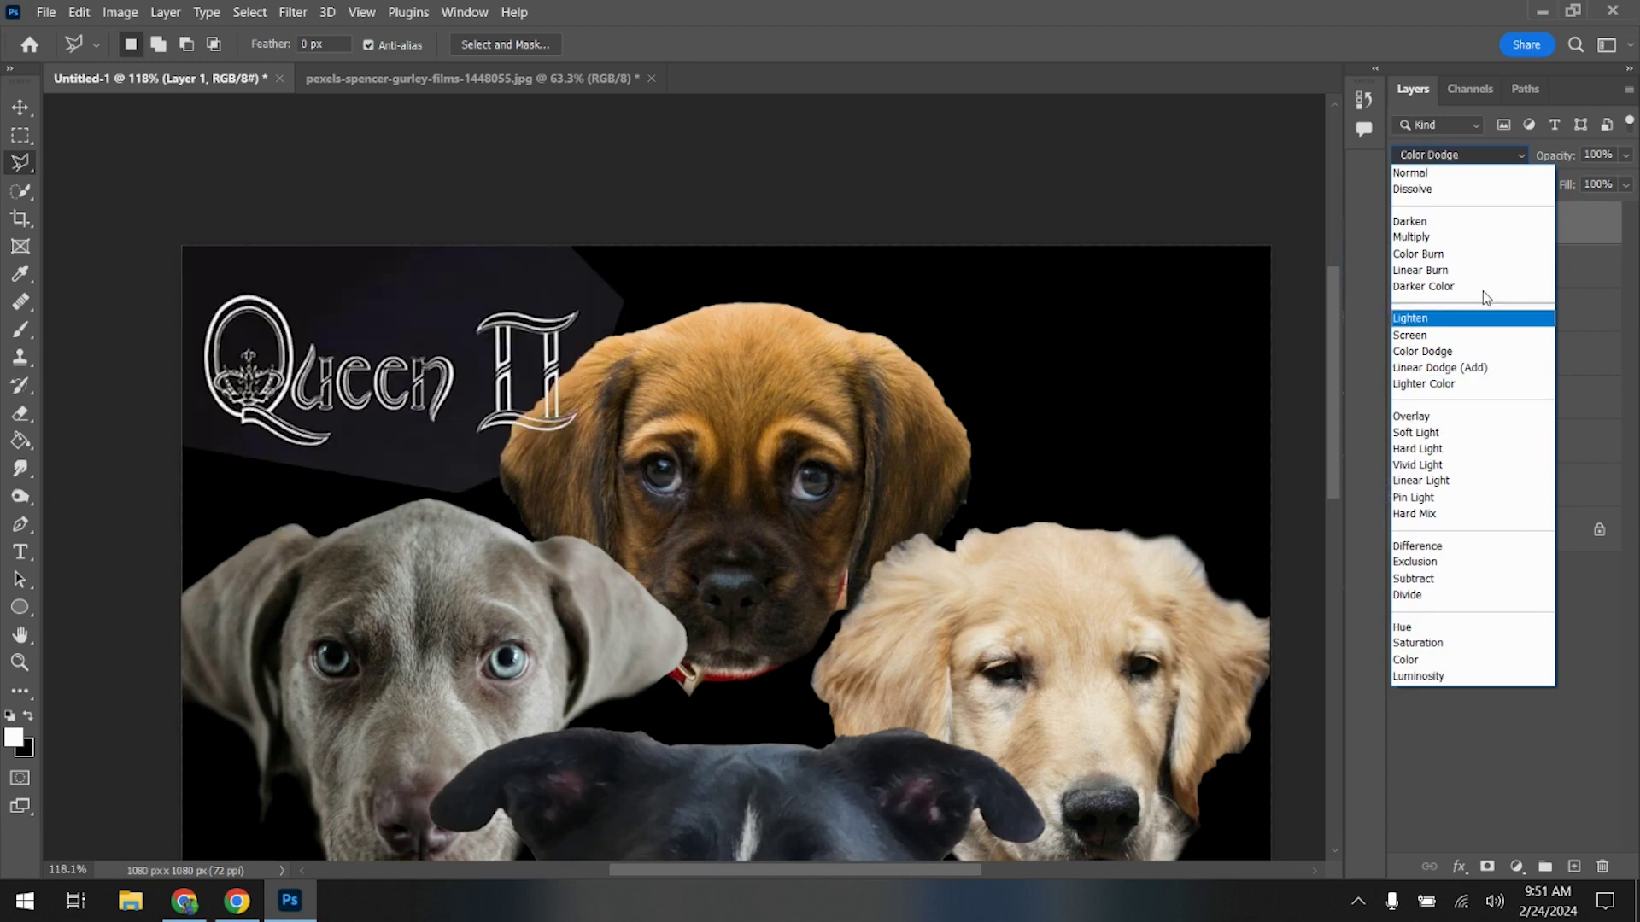
- Apply Brightness/Contrast (-24, 99) to the logo and set its blend mode to Screen
left_click(1577, 232)
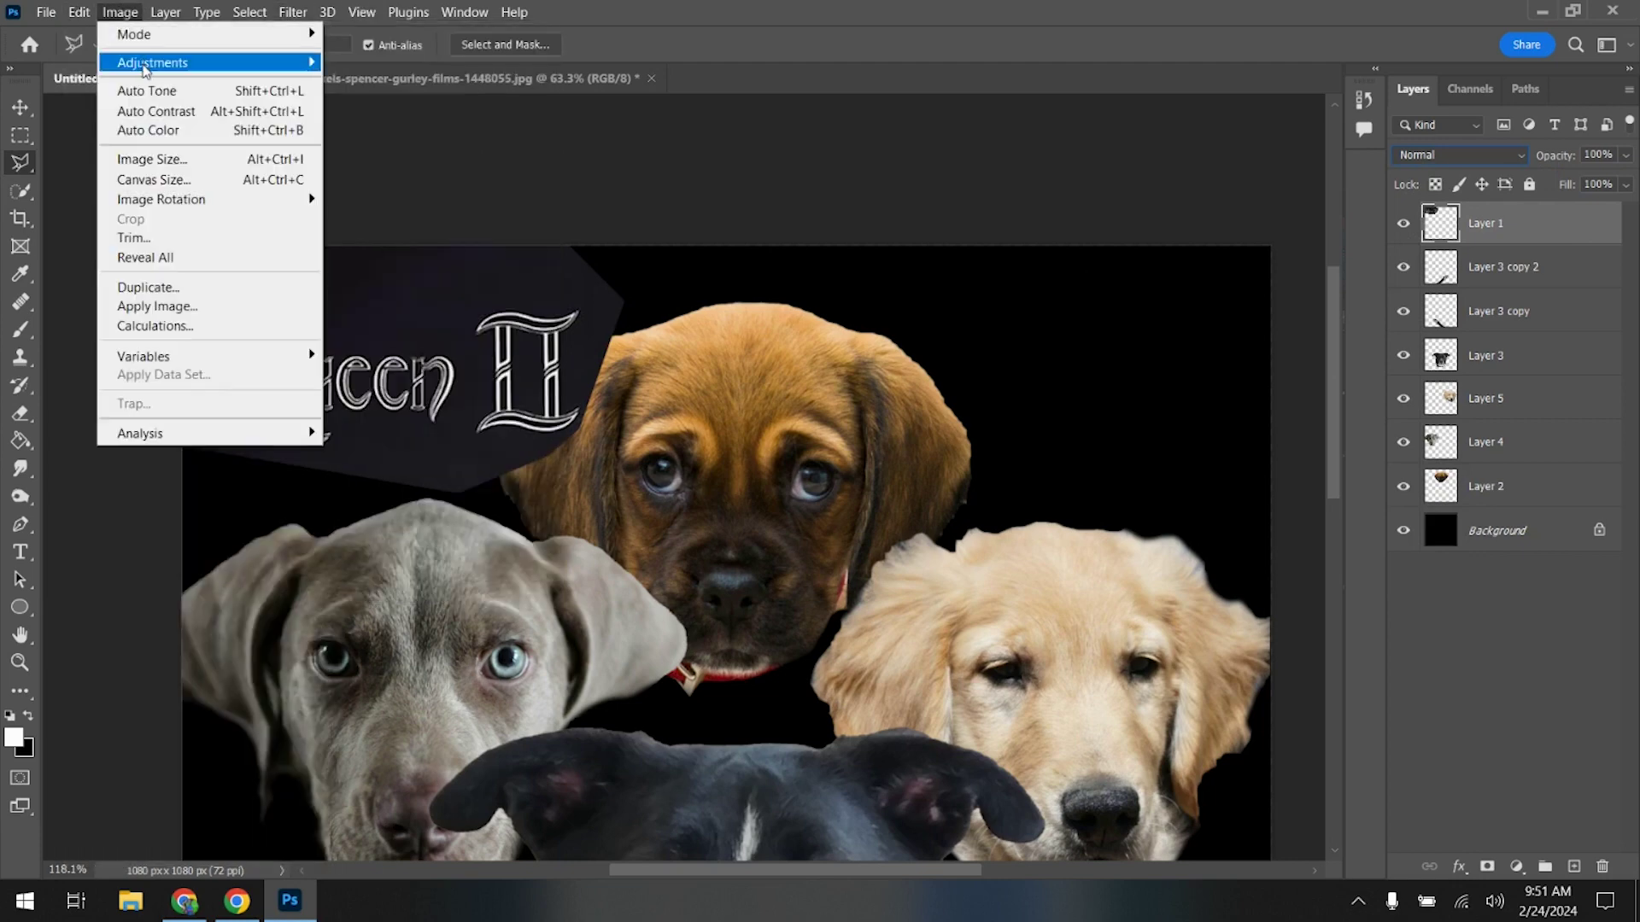
mouse_move(147, 65)
left_click(389, 60)
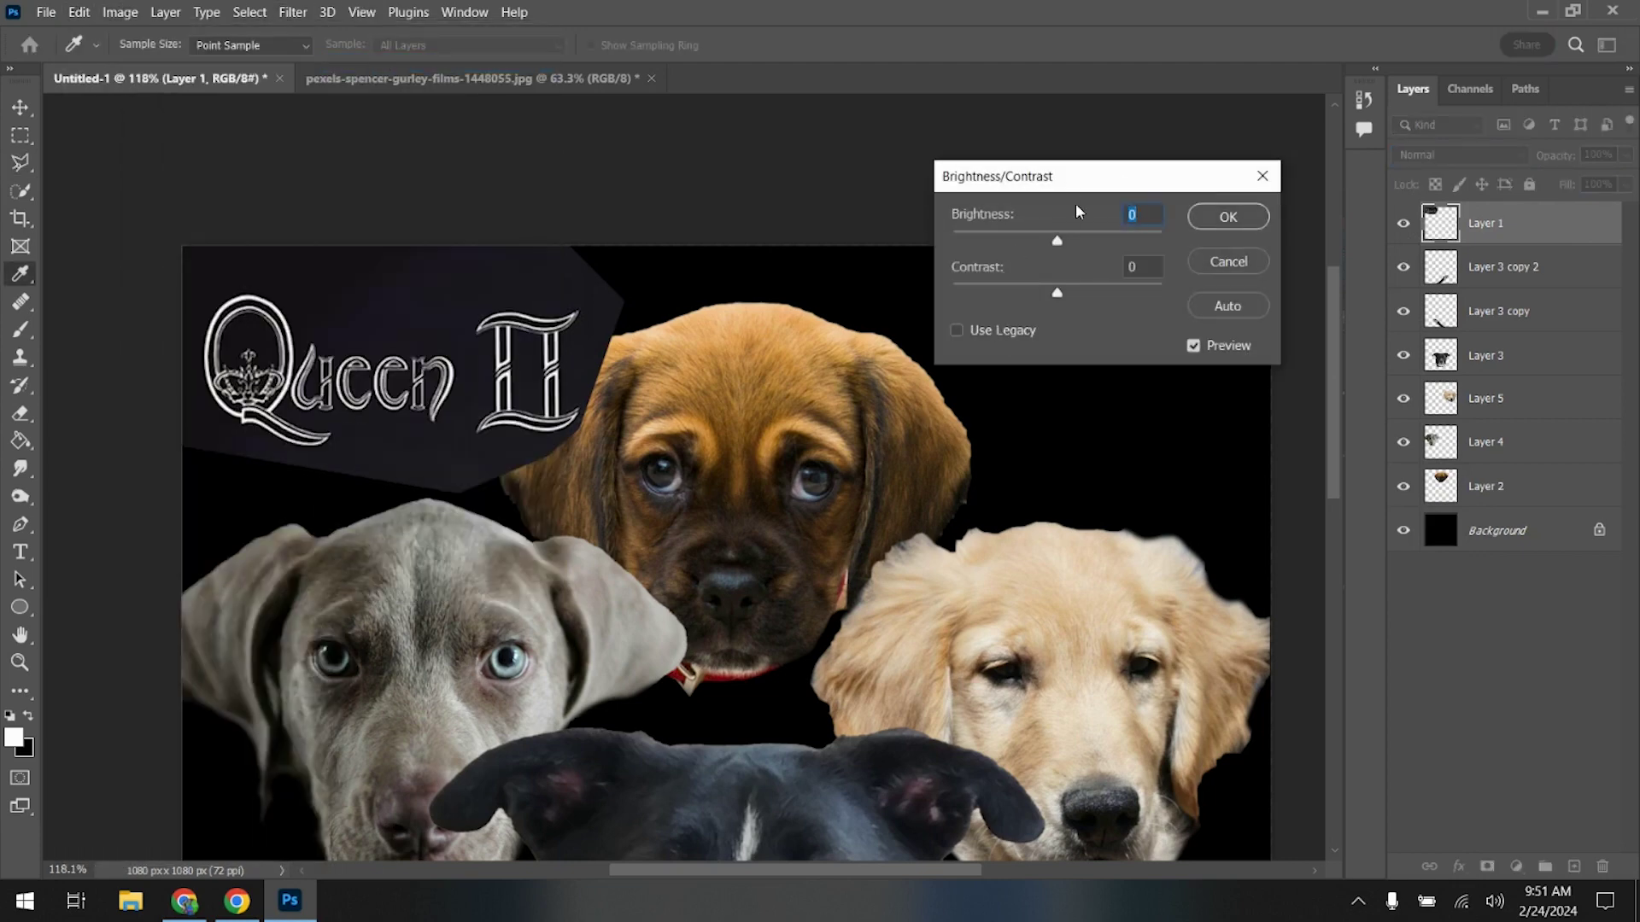
left_click_drag(1057, 245, 1080, 237)
left_click_drag(1057, 295, 1044, 240)
left_click(1041, 239)
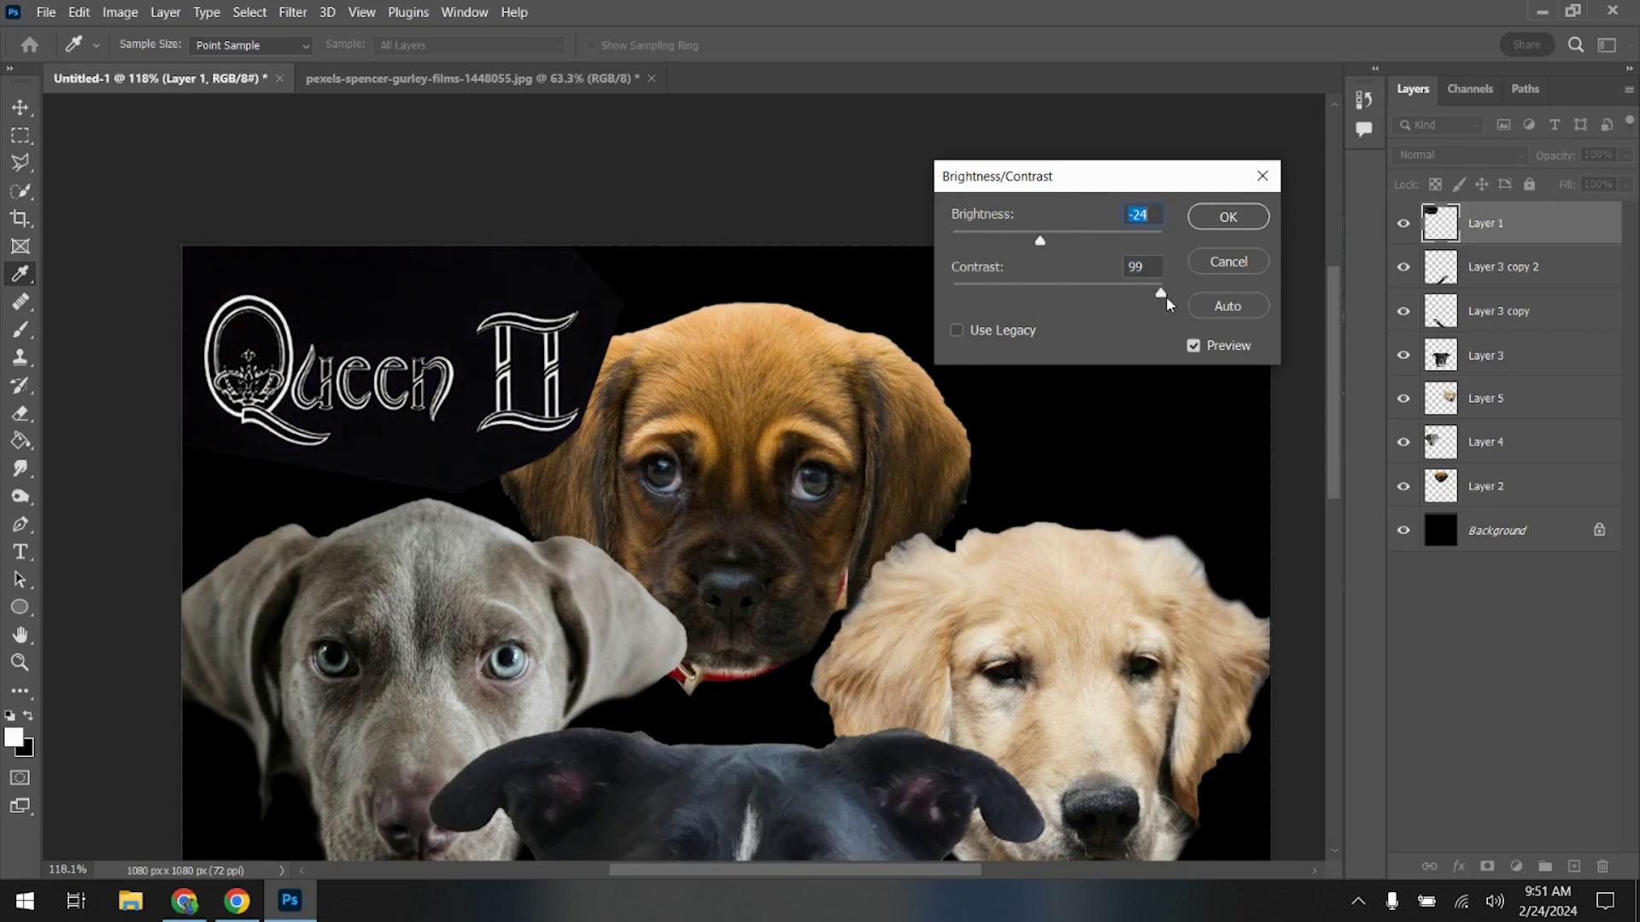
key("Tab")
left_click(1228, 217)
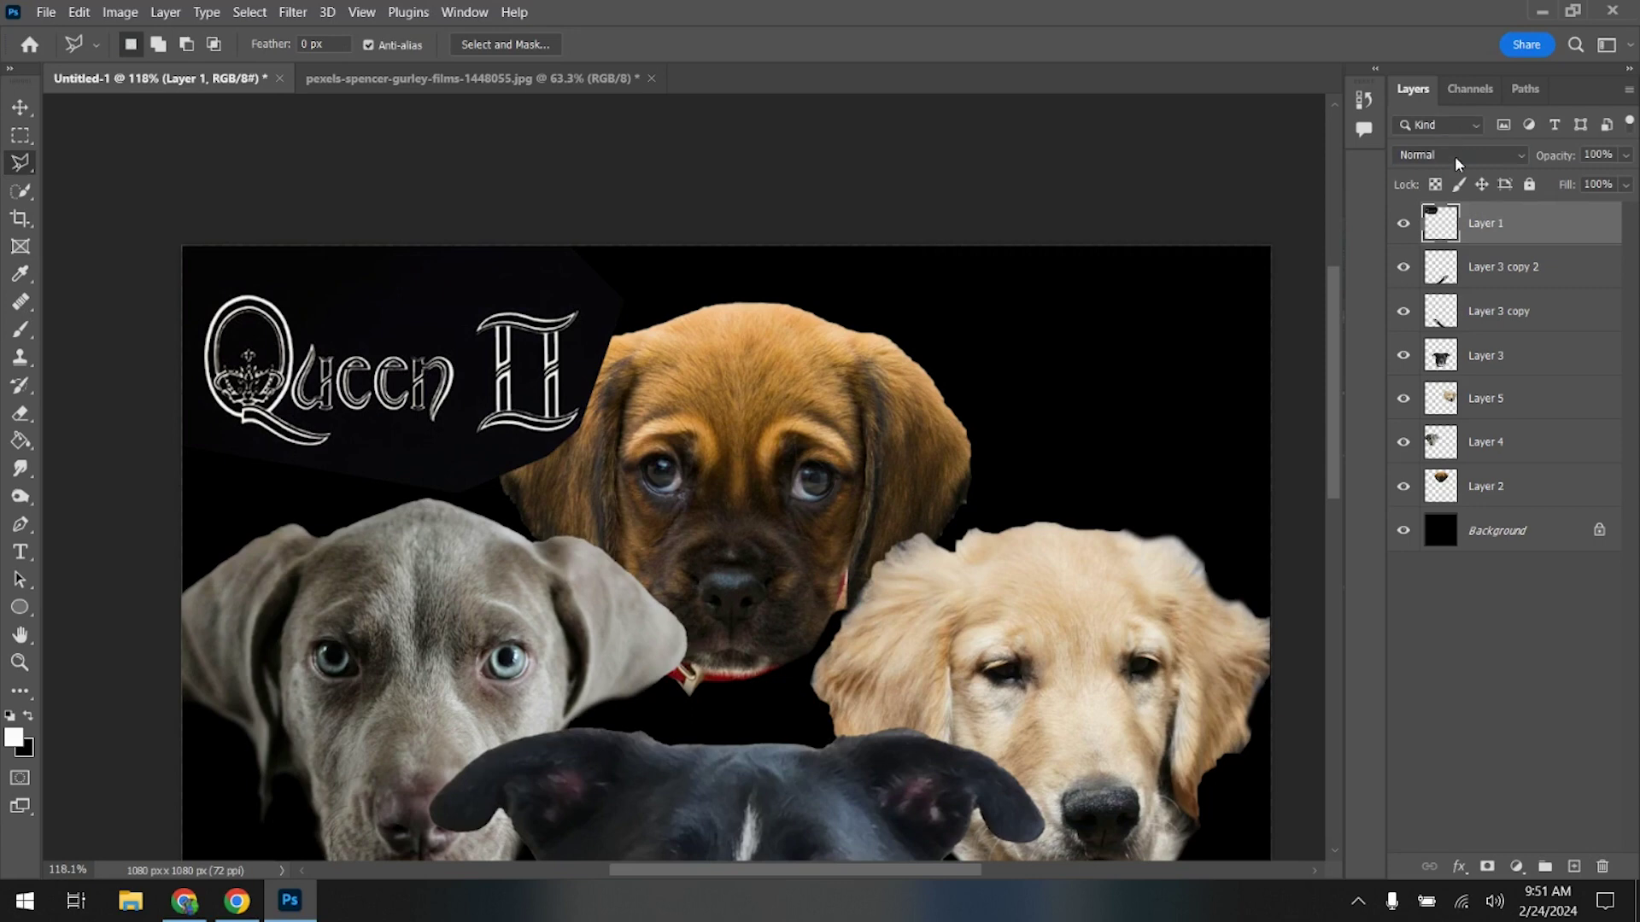
left_click(1455, 157)
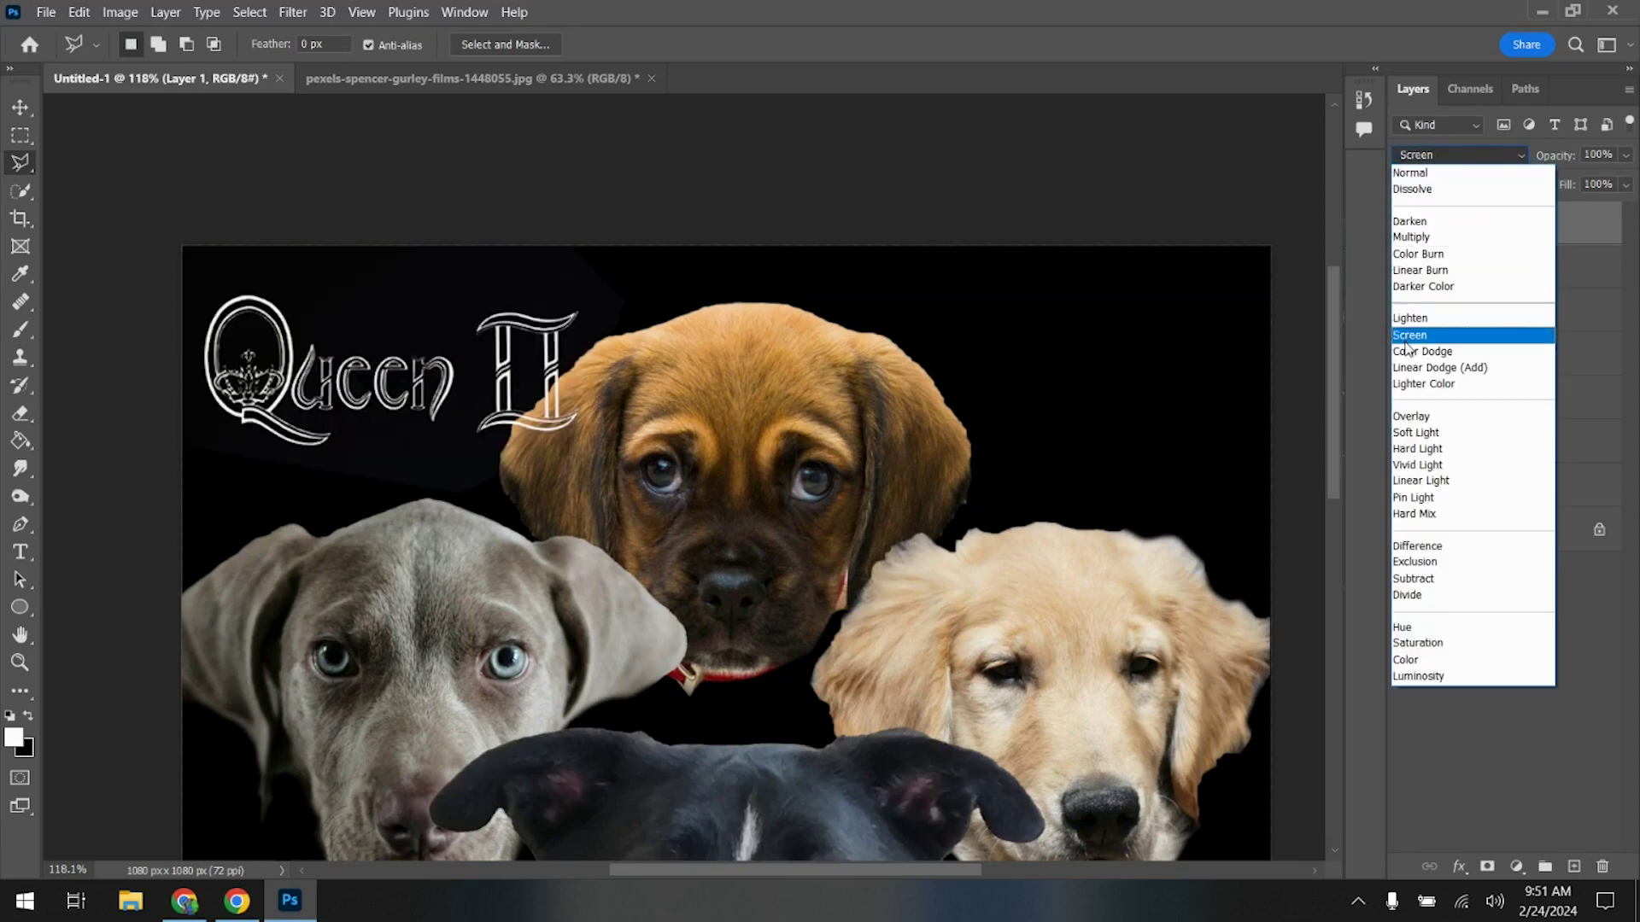
left_click(1408, 342)
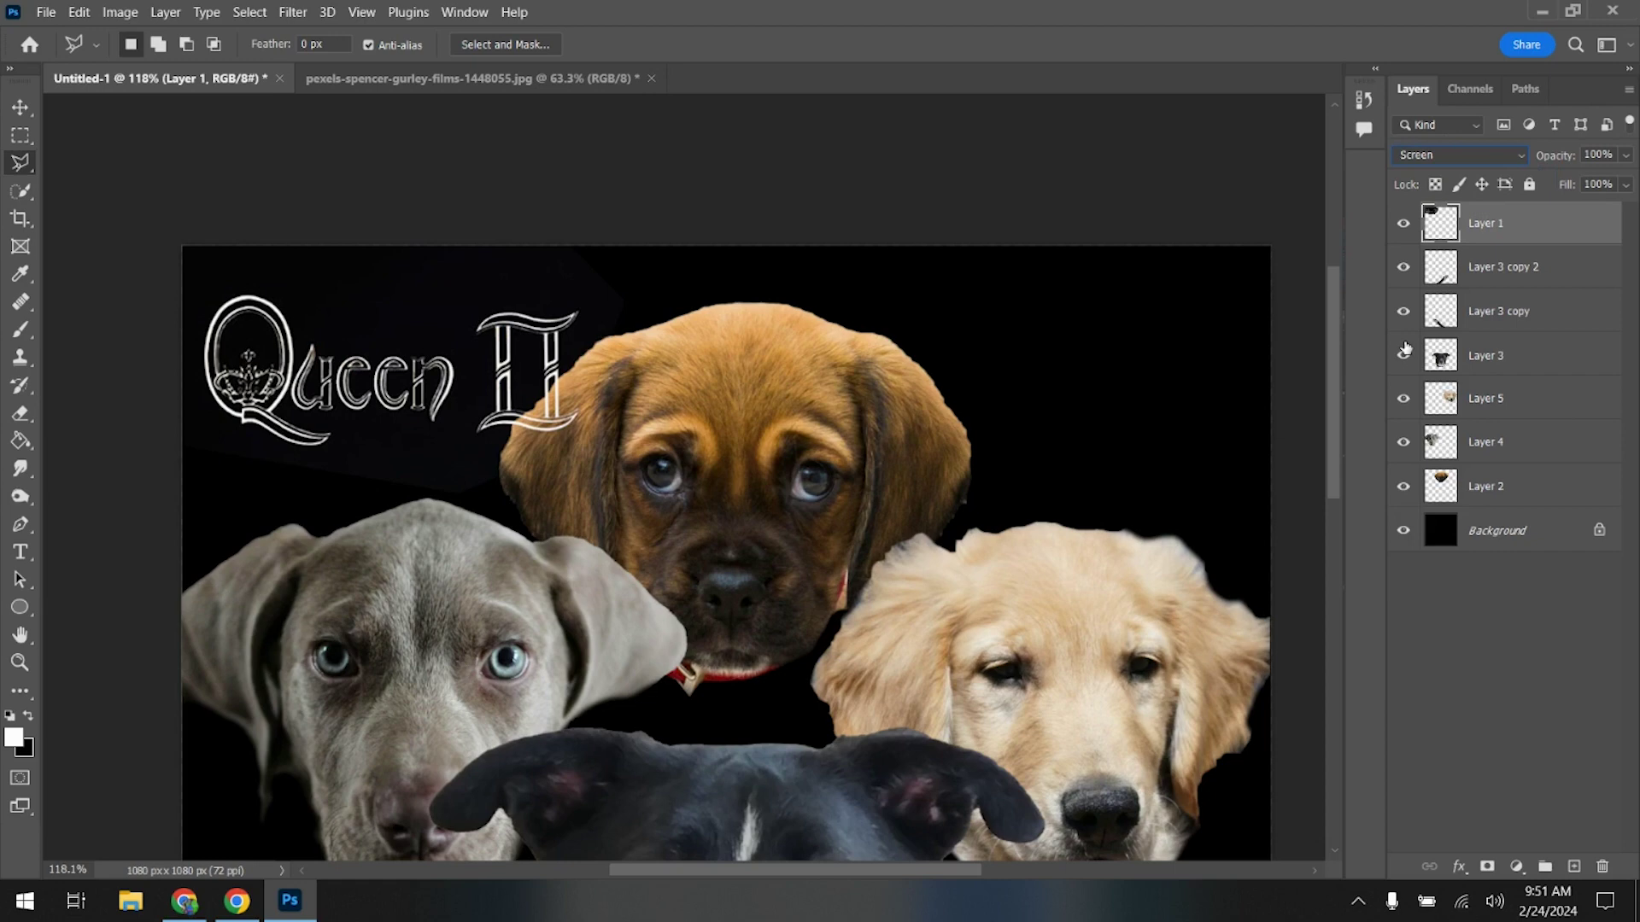
- Delete the dark backing shape with the Magic Wand and nudge the title slightly up
left_click(21, 194)
right_click(22, 195)
left_click(53, 229)
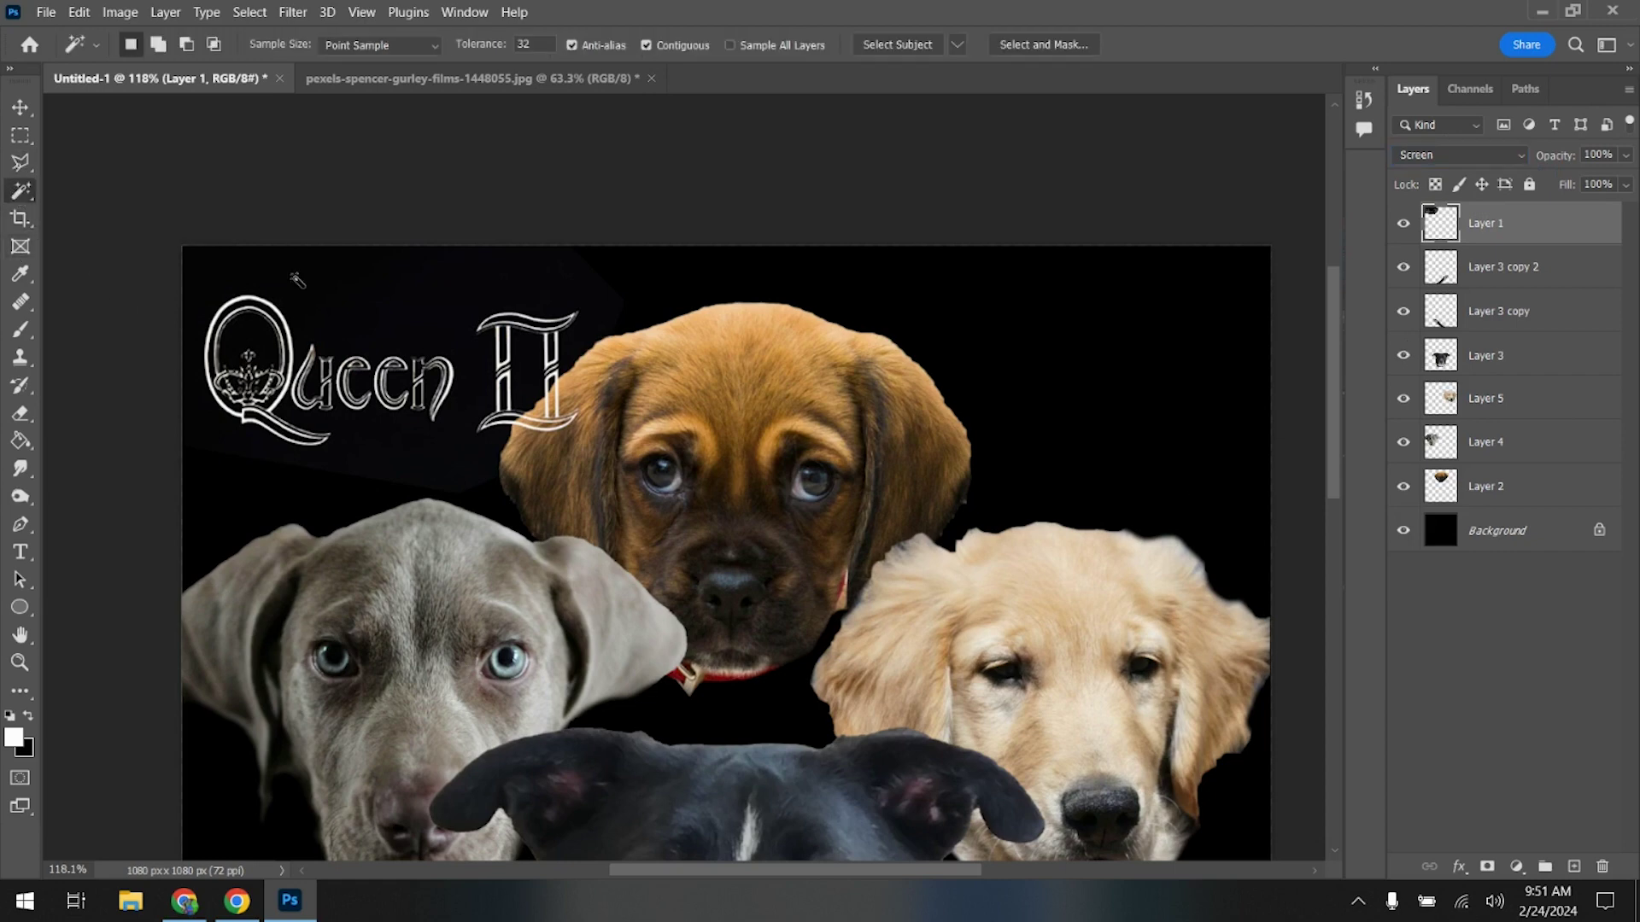
left_click(369, 299)
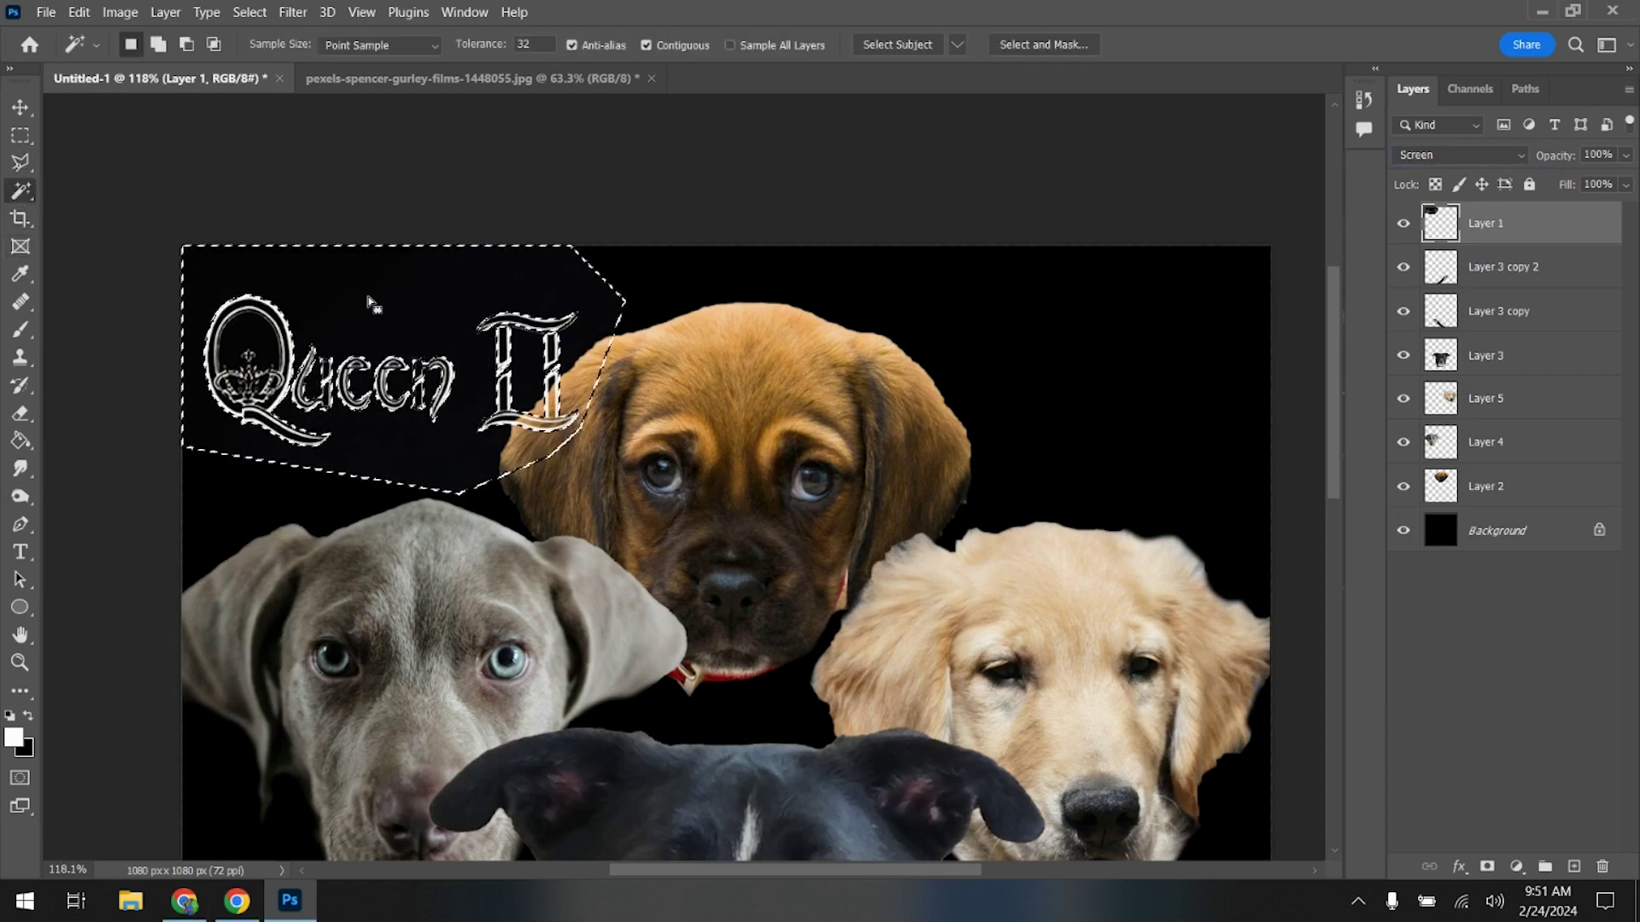
key("Delete")
key("ctrl+d")
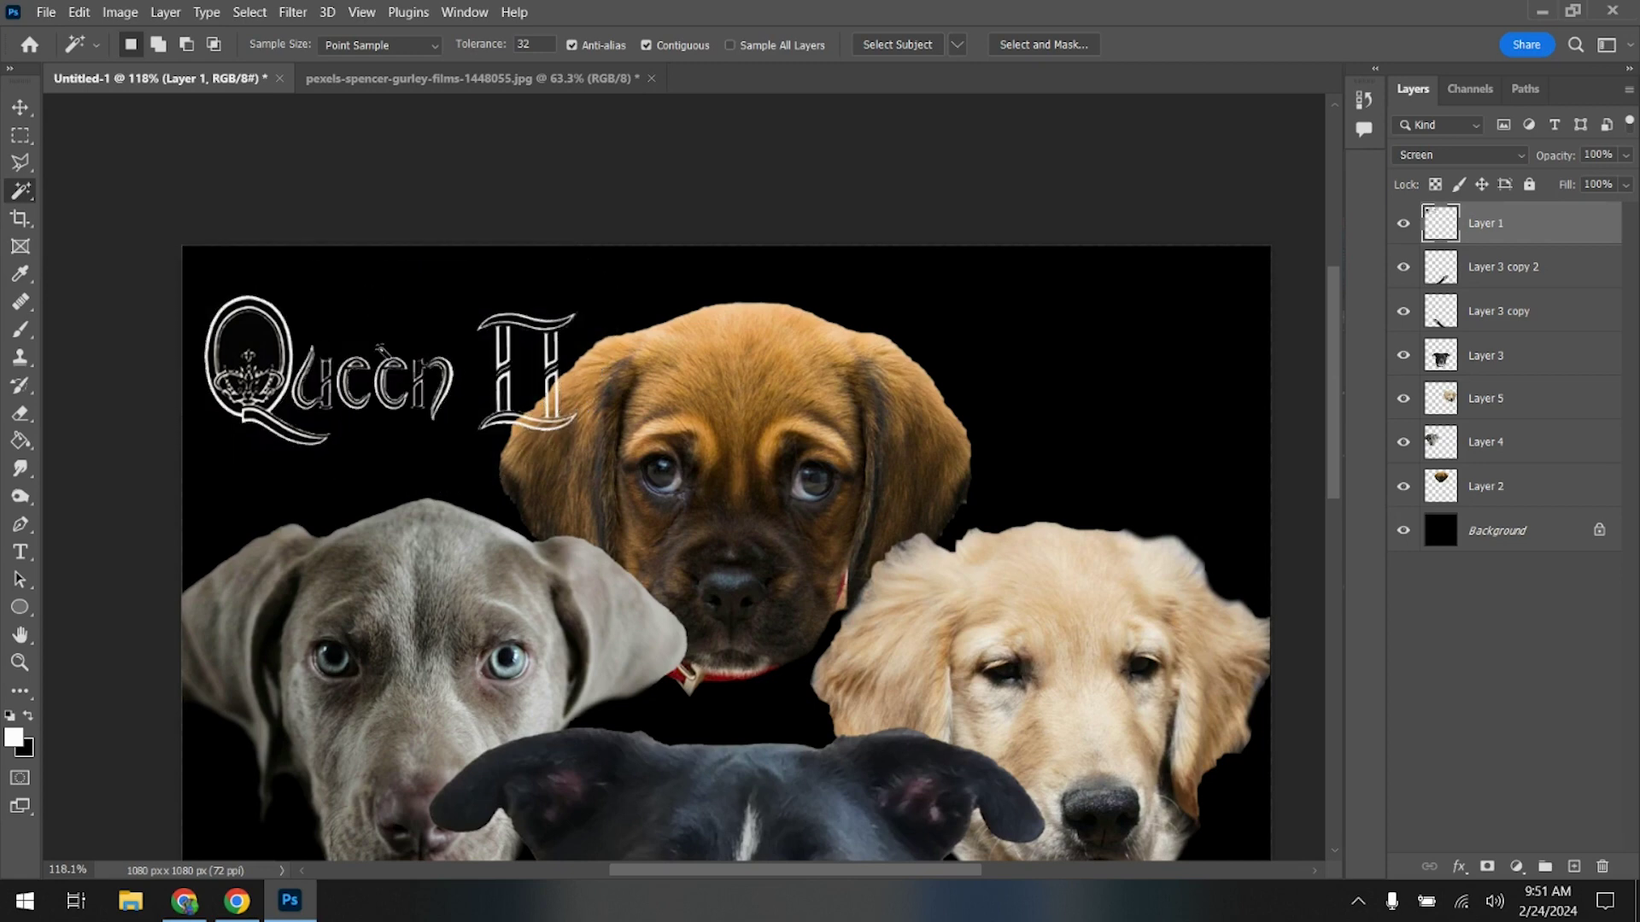
left_click(21, 107)
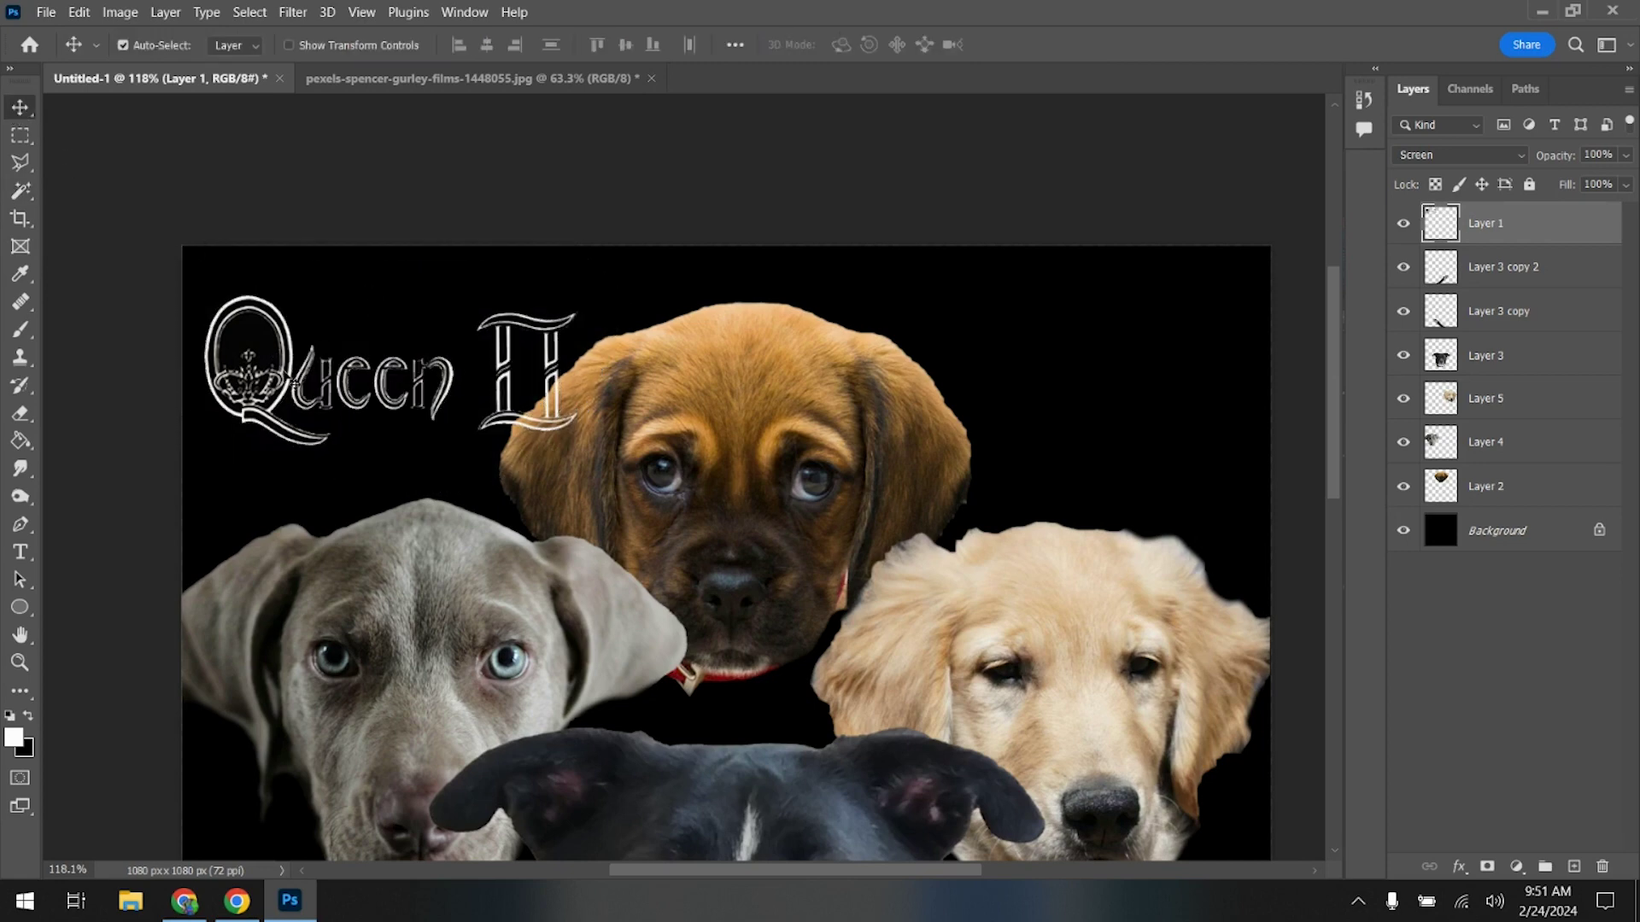
left_click_drag(294, 384, 298, 363)
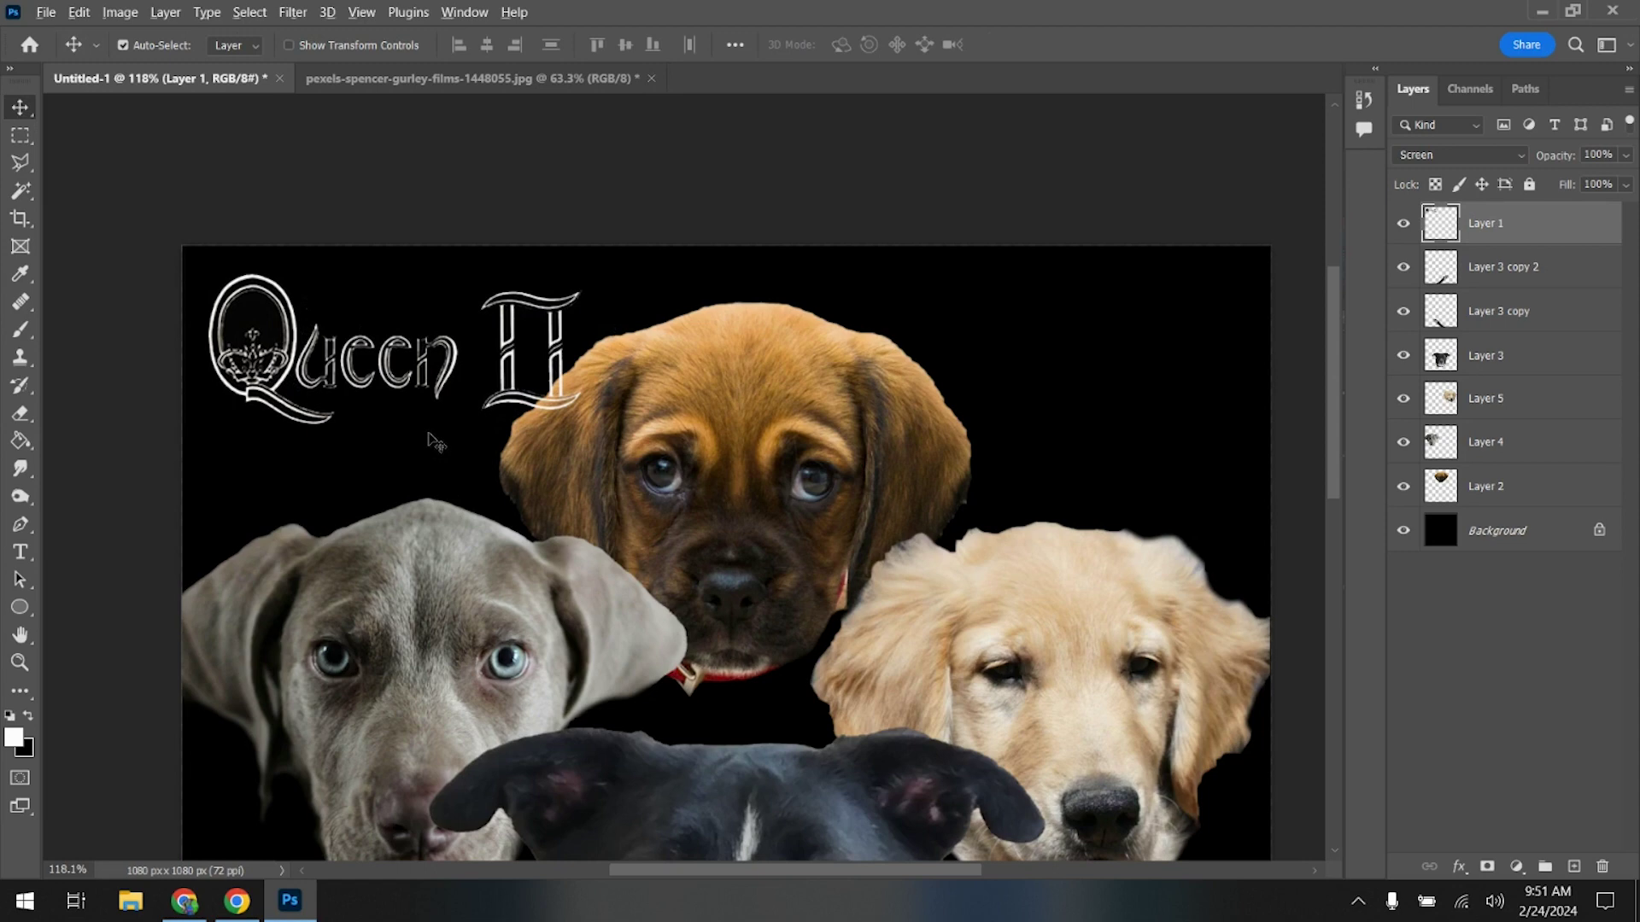
scroll(436, 443, "down", 3)
- Merge Layer 3 copy 2 and the other dog layers down into Layer 2
scroll(436, 442, "down", 2)
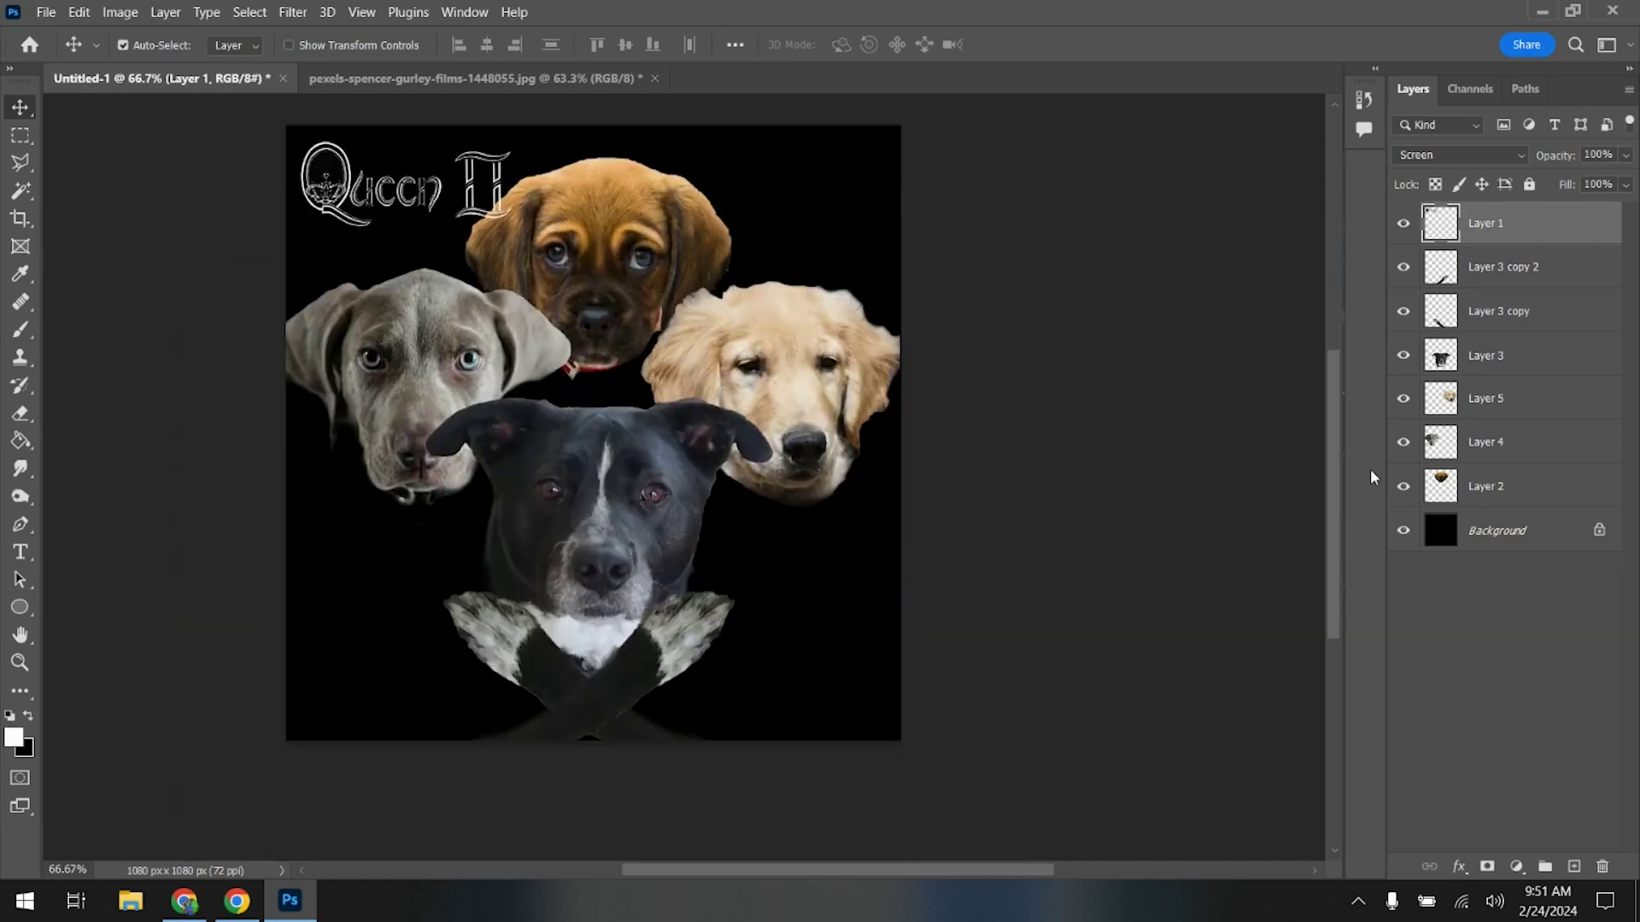
left_click(1503, 264)
key("ctrl+e")
key("ctrl+e")
key("ctrl+e")
key("ctrl+e")
key("ctrl+e")
key("ctrl+e")
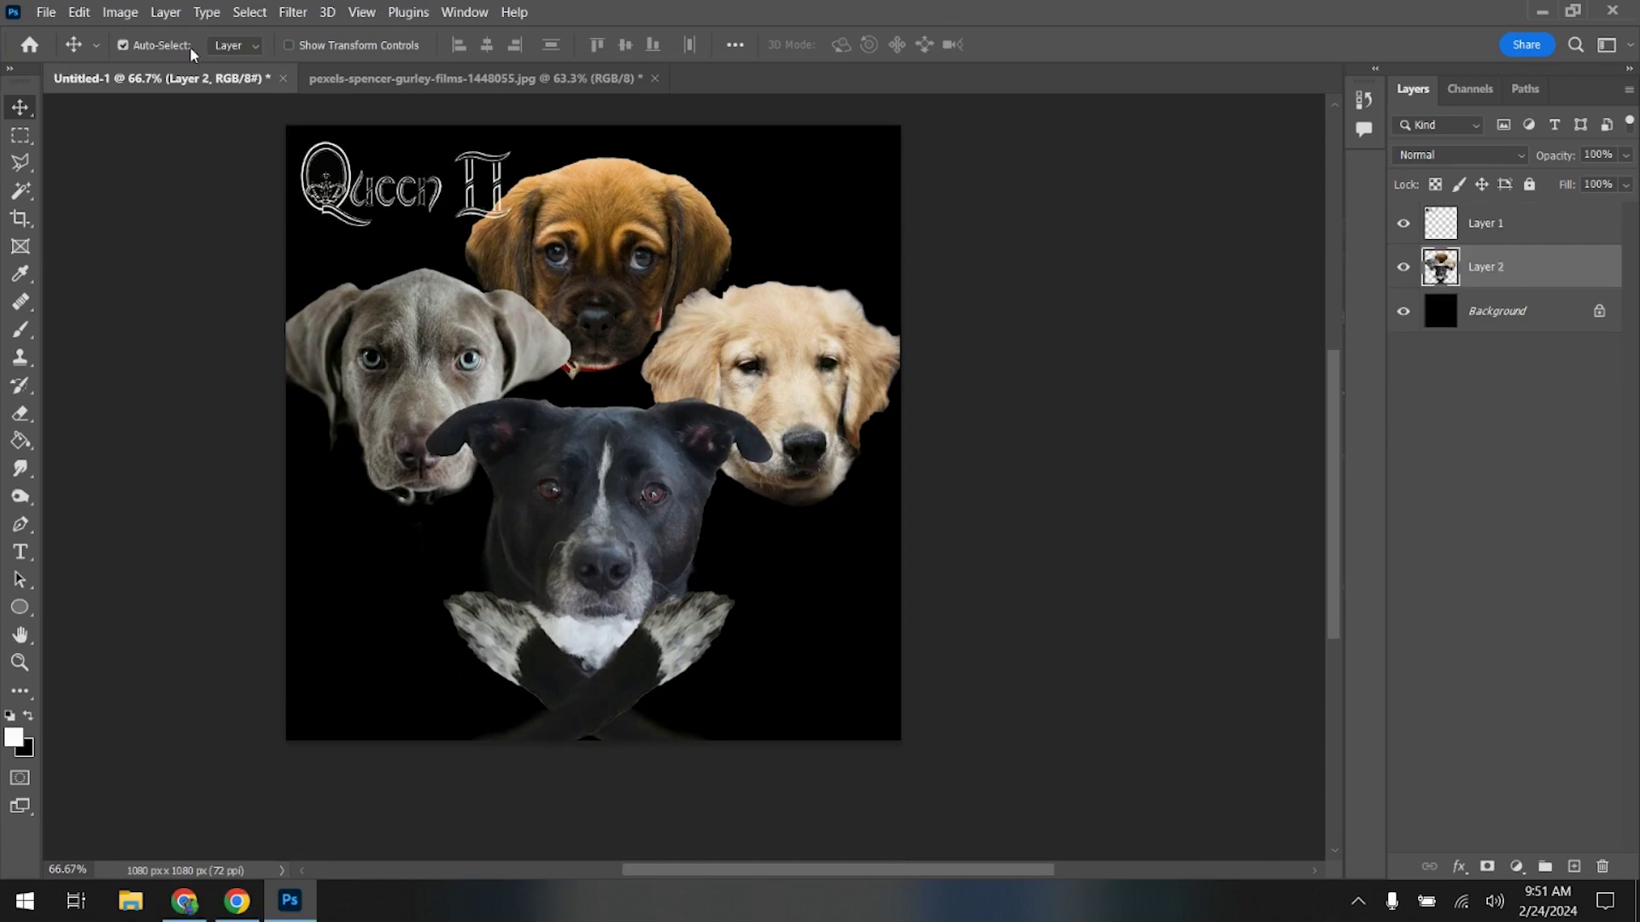
left_click(293, 11)
key("Escape")
left_click(184, 901)
- Download Grunge 303 from TextureLabs as the large 4240x2888 JPG
left_click(666, 17)
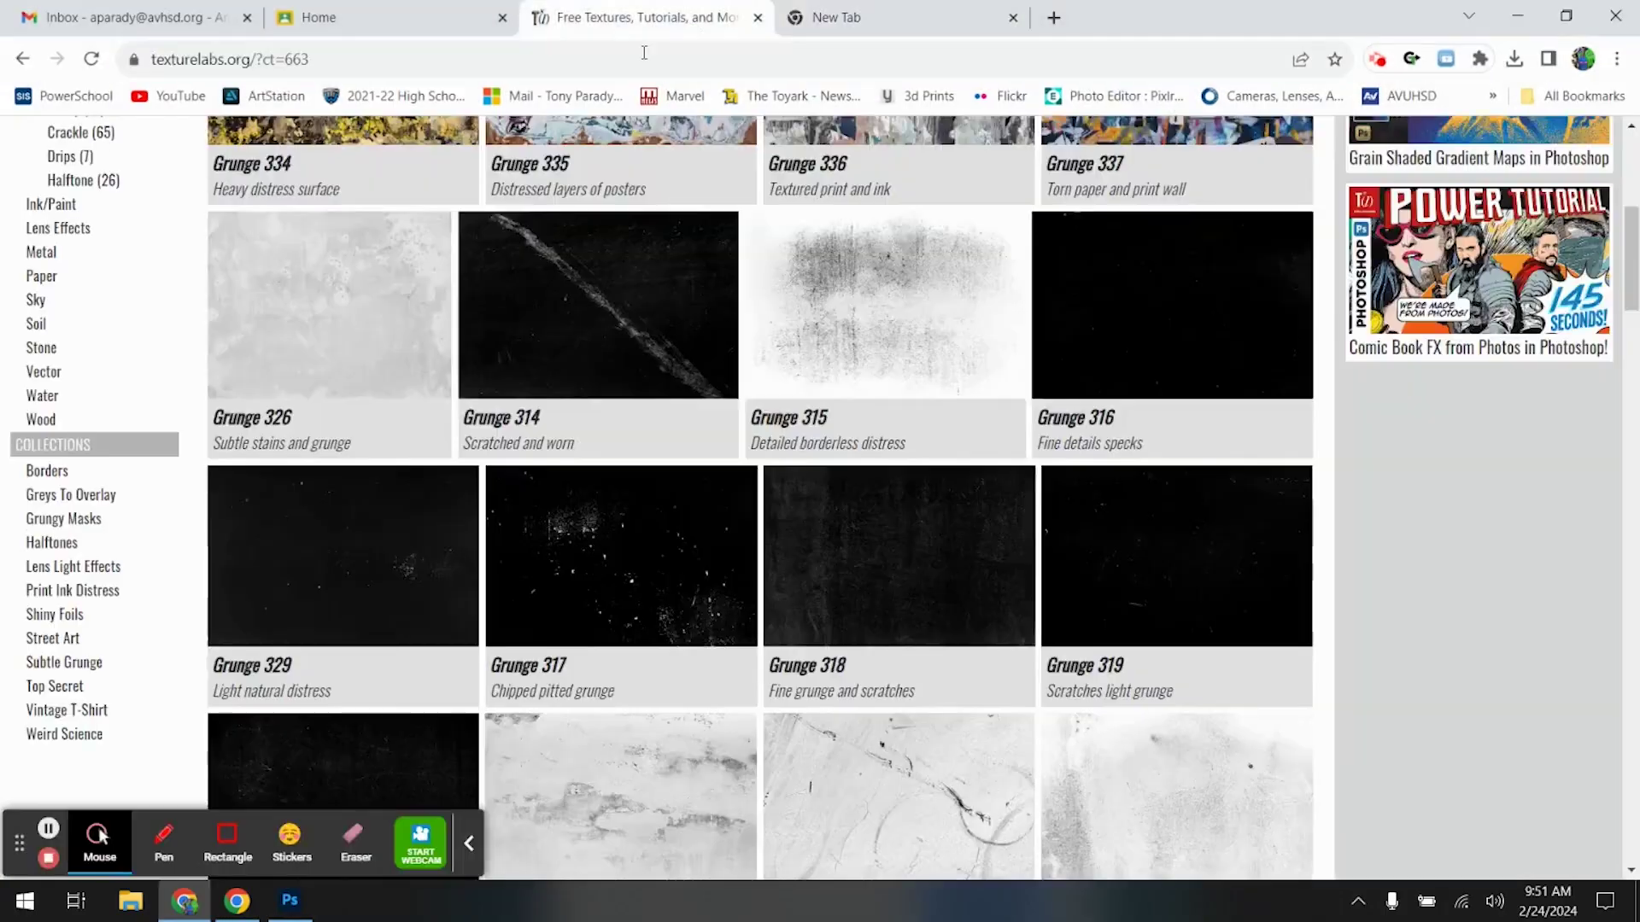
scroll(593, 545, "down", 15)
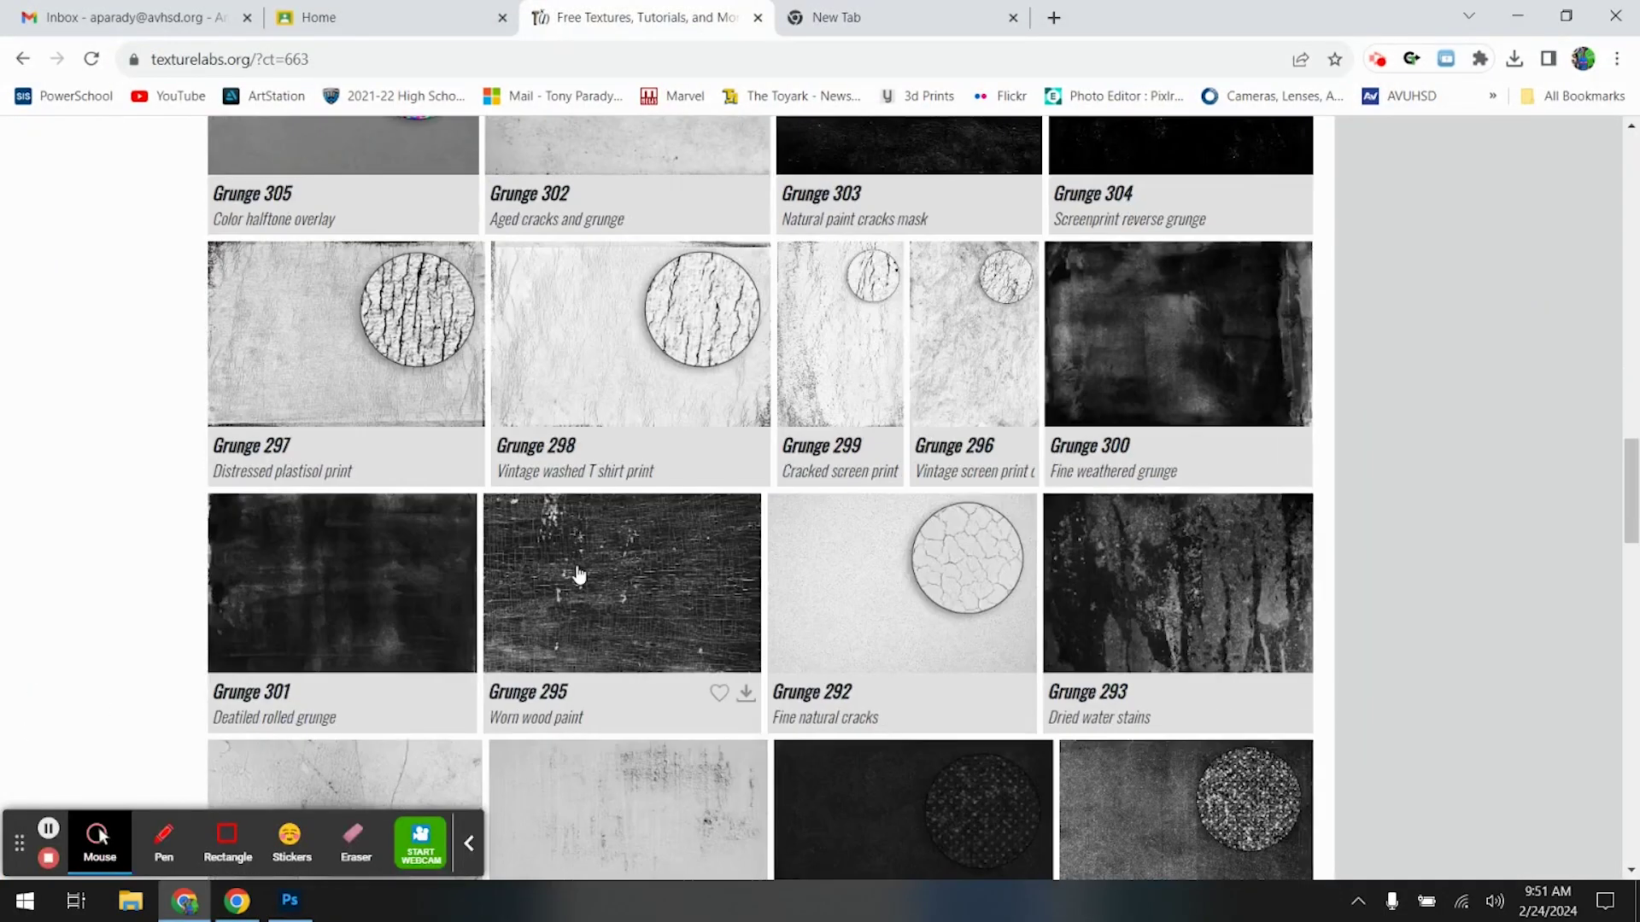
scroll(578, 574, "up", 5)
left_click(1027, 623)
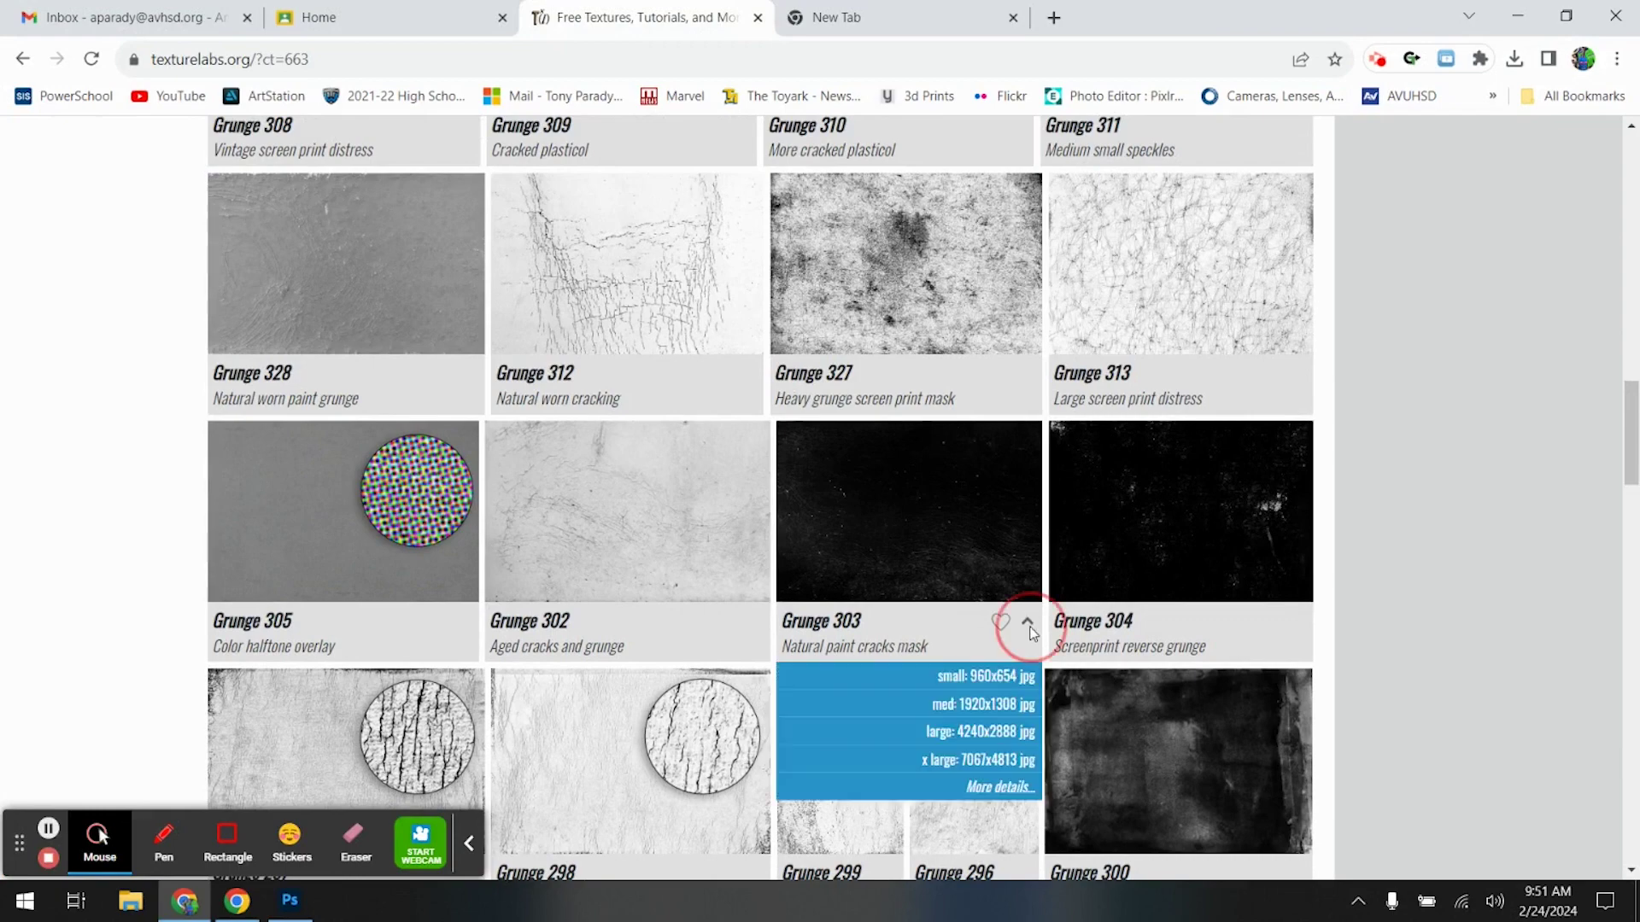
left_click(988, 731)
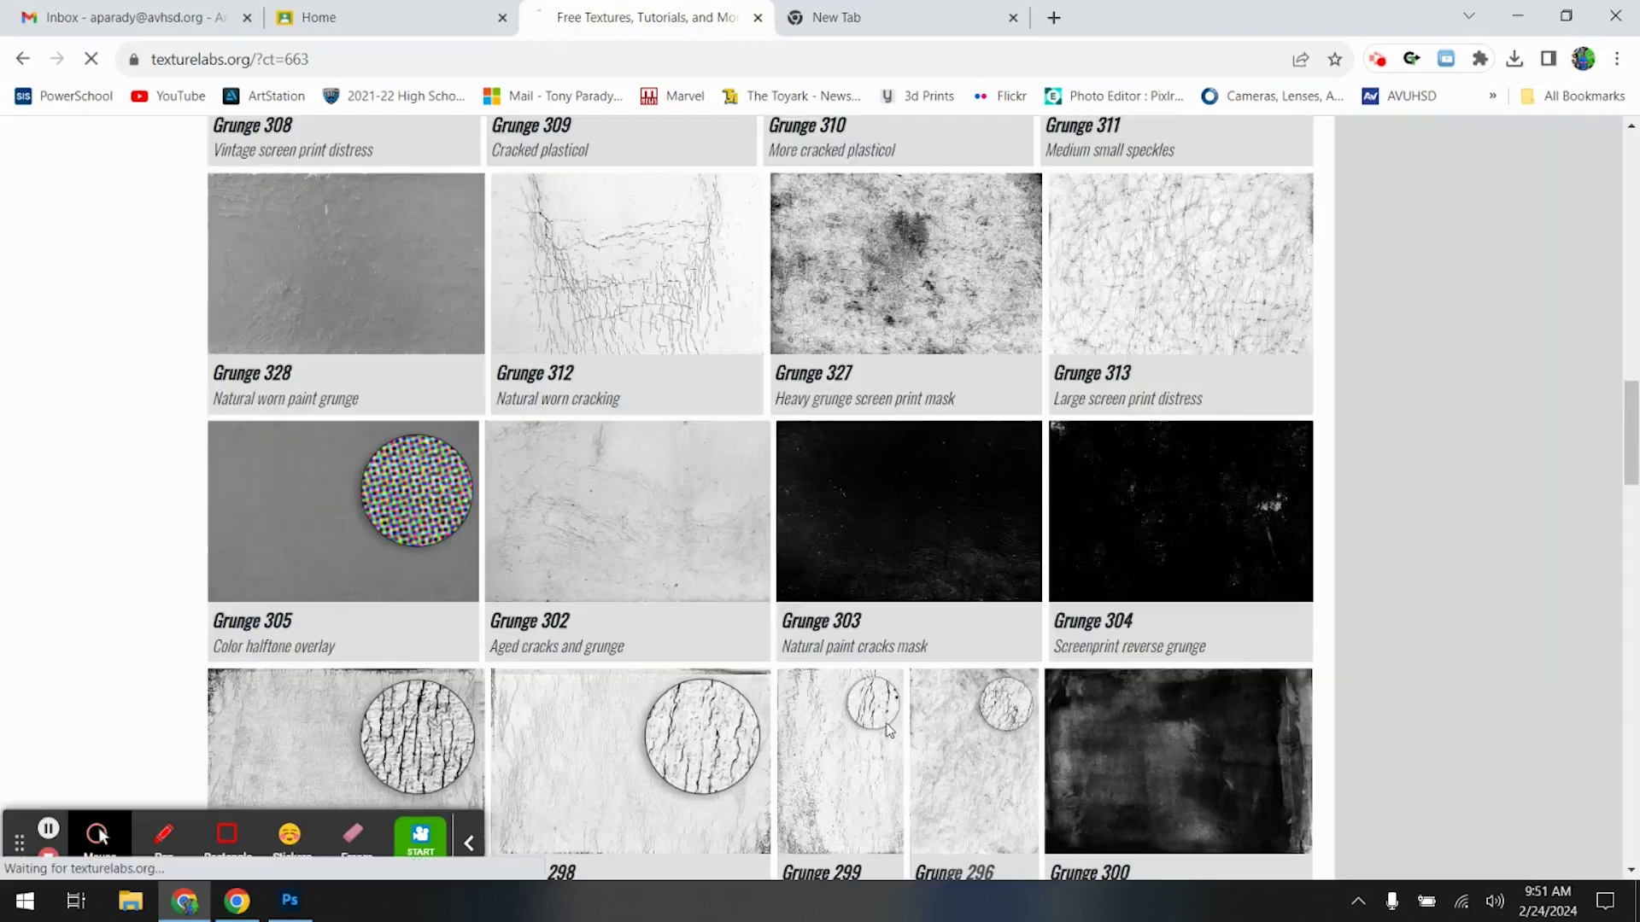
left_click(289, 900)
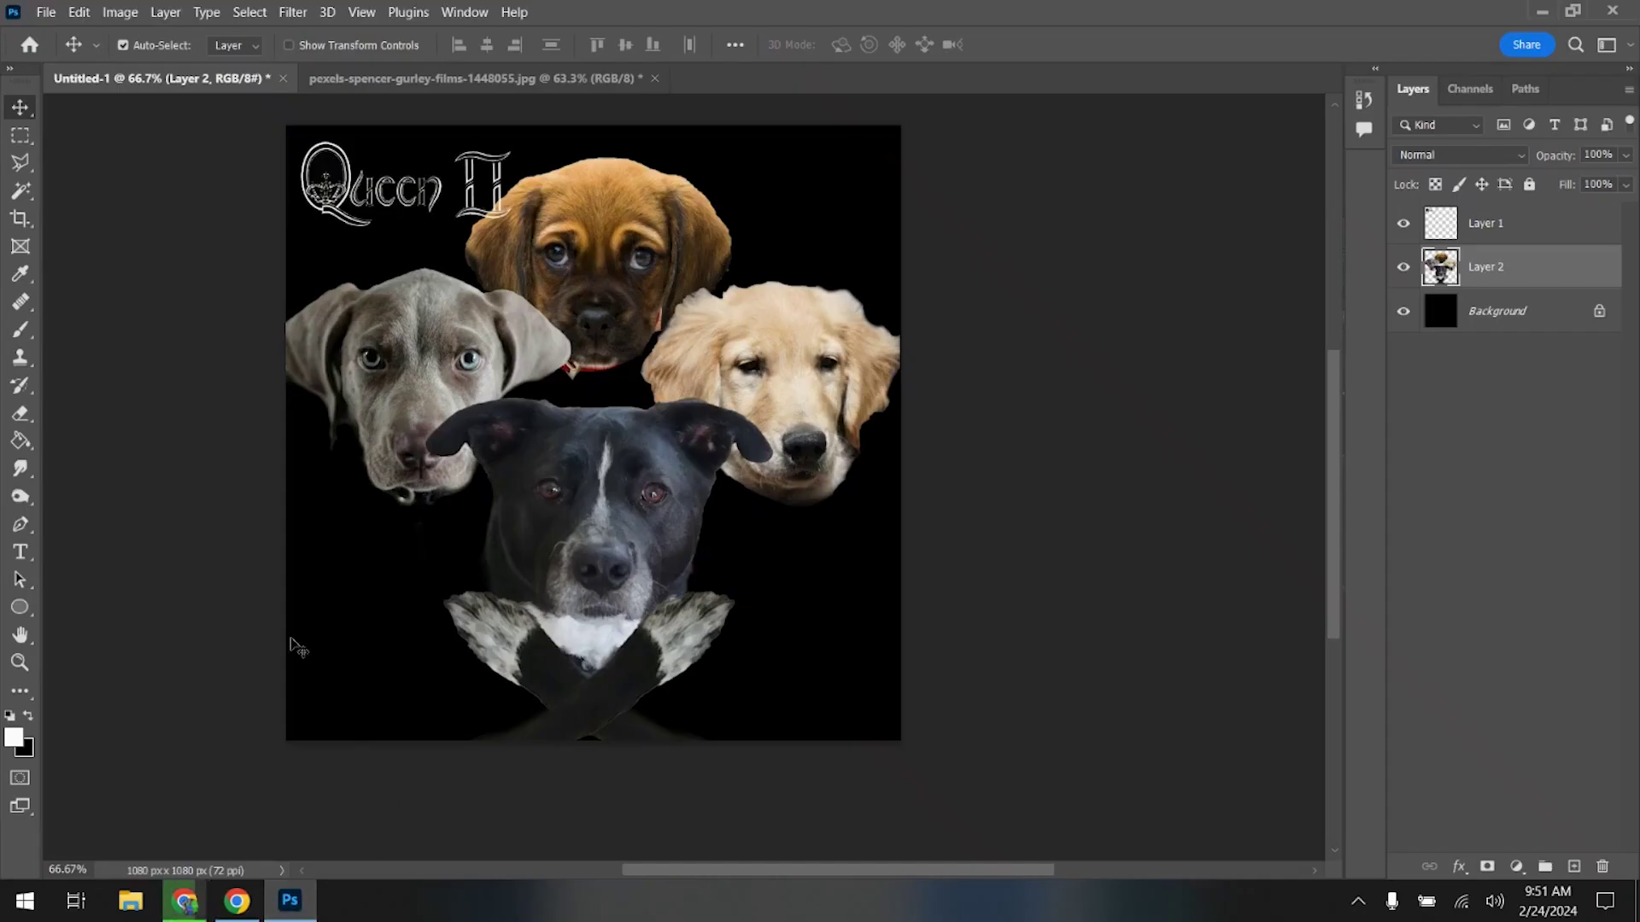
- Sharpen the dog layer with Unsharp Mask at 150%, 3.0 px radius, threshold 0
left_click(292, 12)
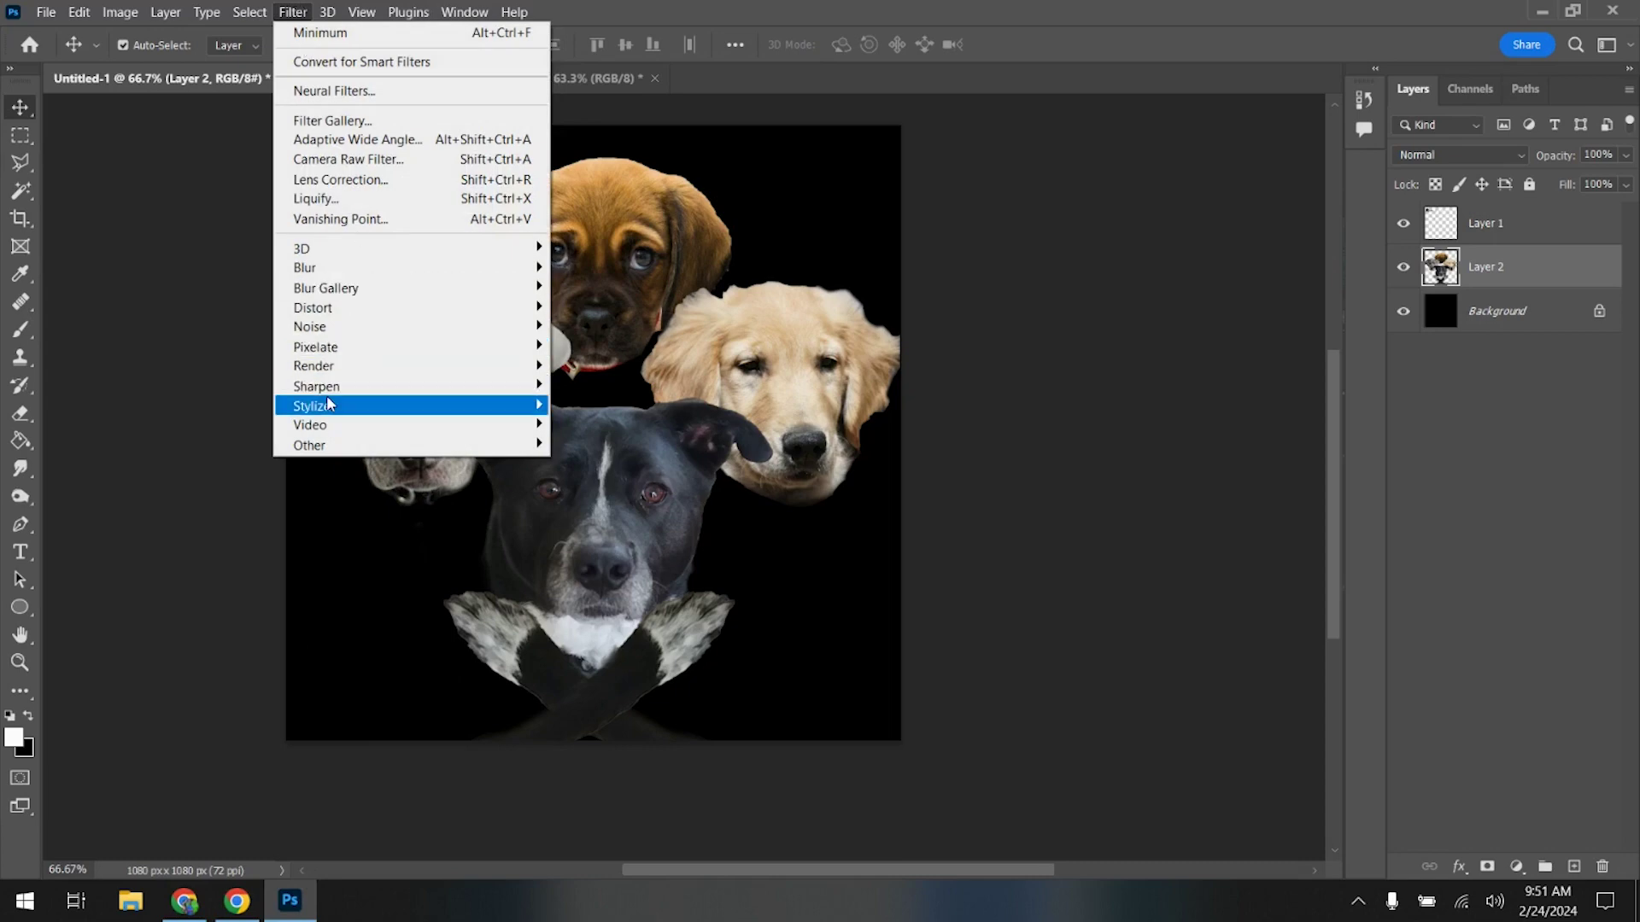
mouse_move(318, 386)
left_click(603, 462)
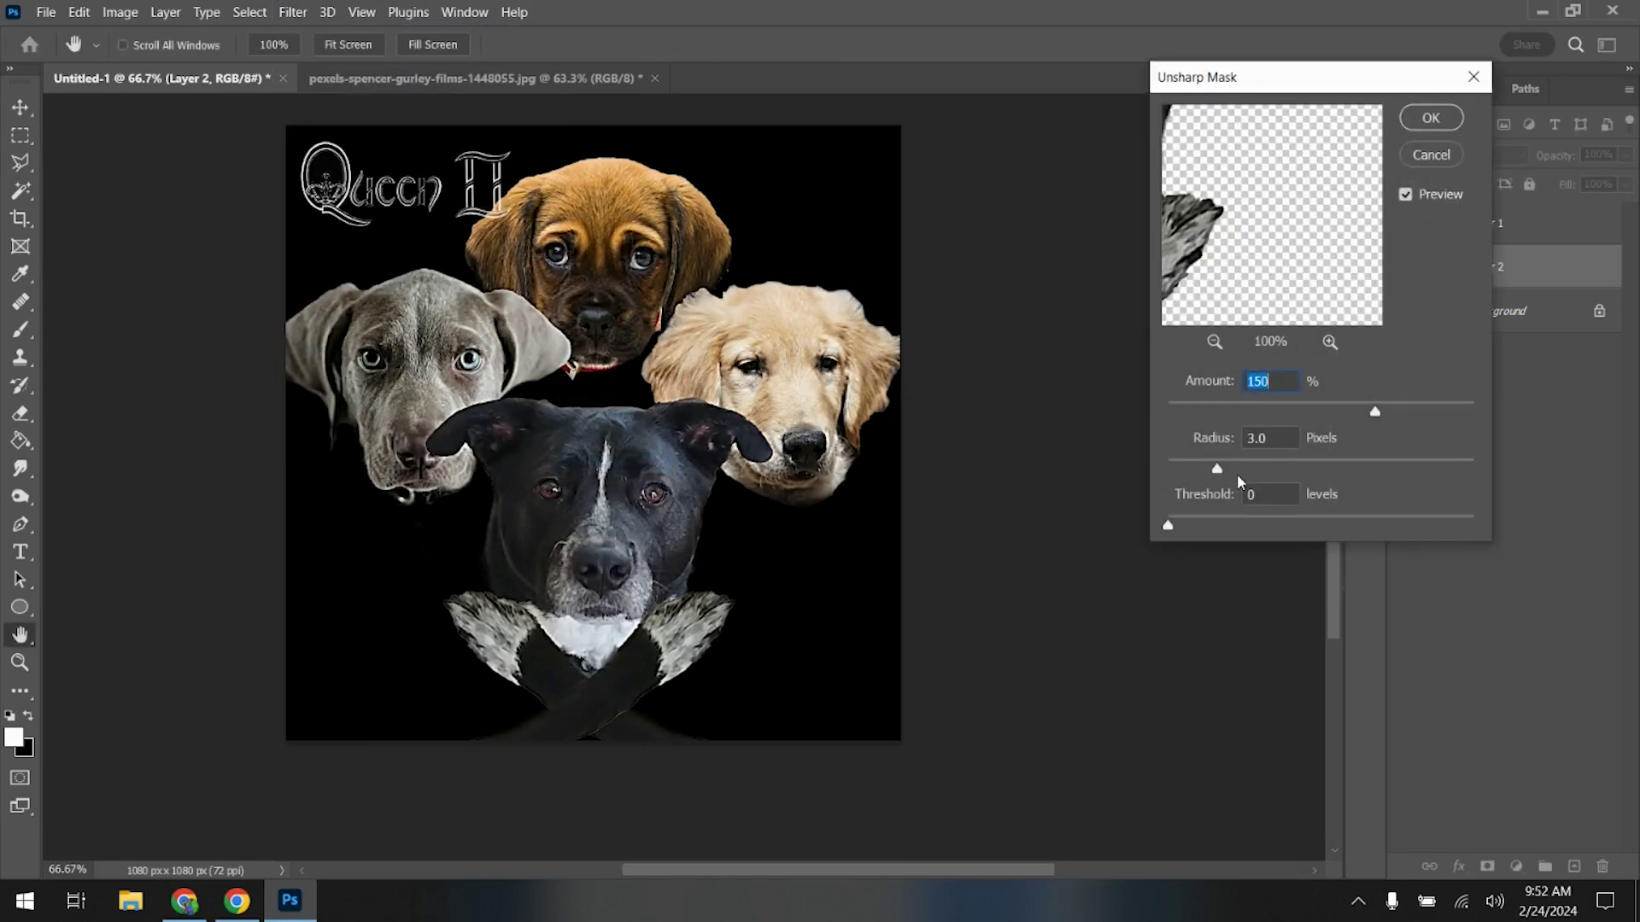
left_click(1424, 116)
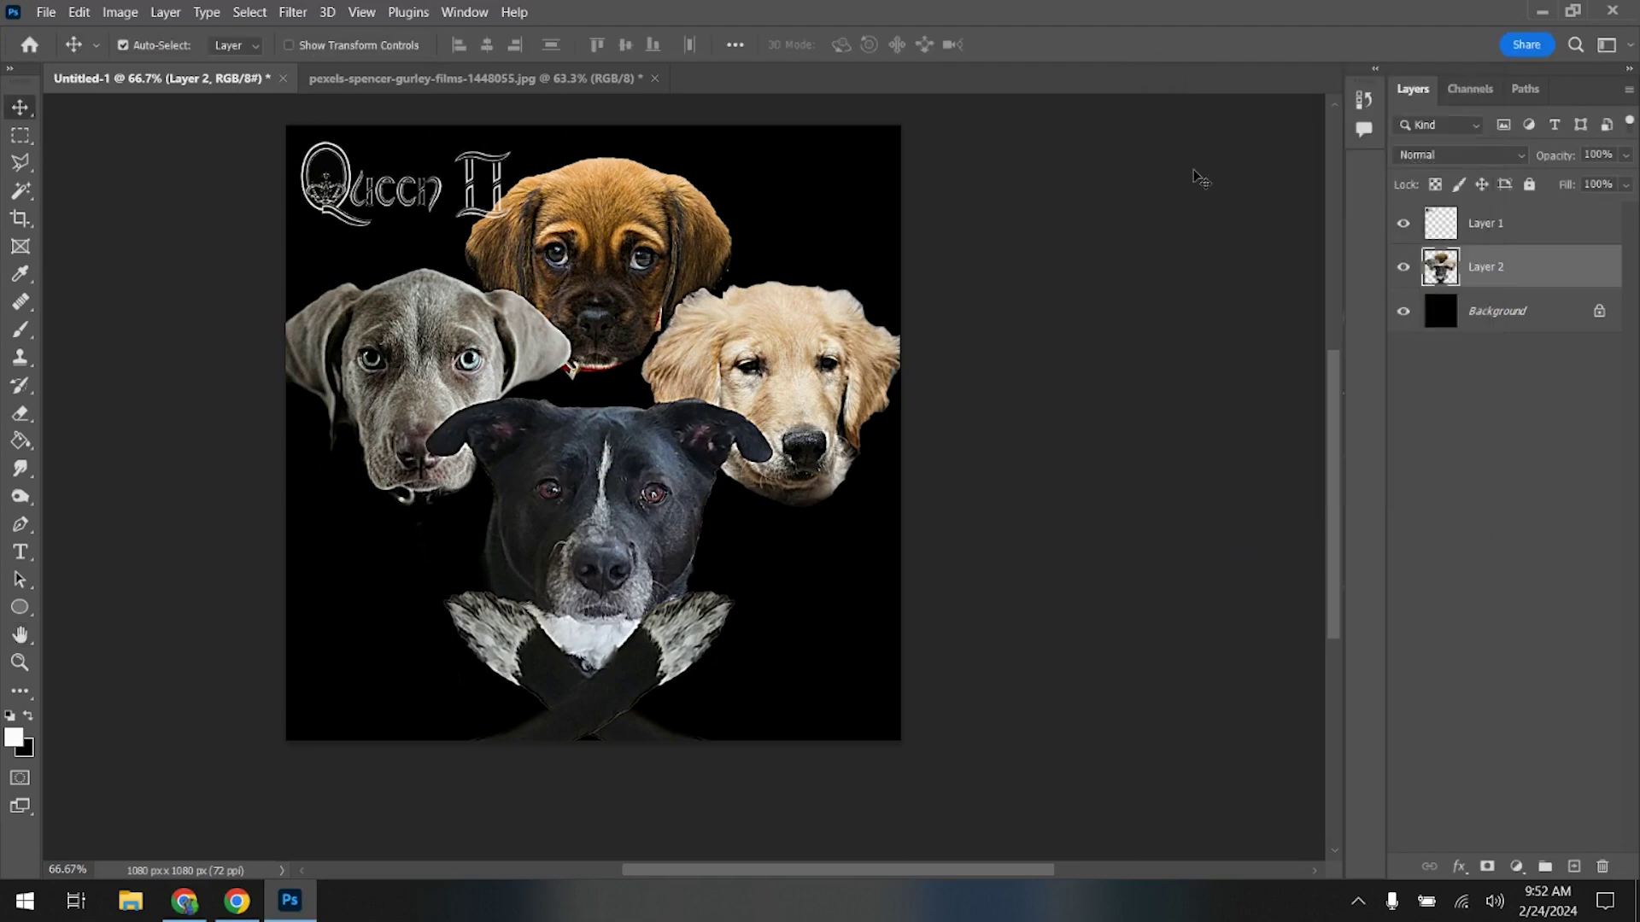
- Apply Oil Paint with Stylization 1.3 and Cleanliness 1.1
left_click(292, 12)
mouse_move(299, 410)
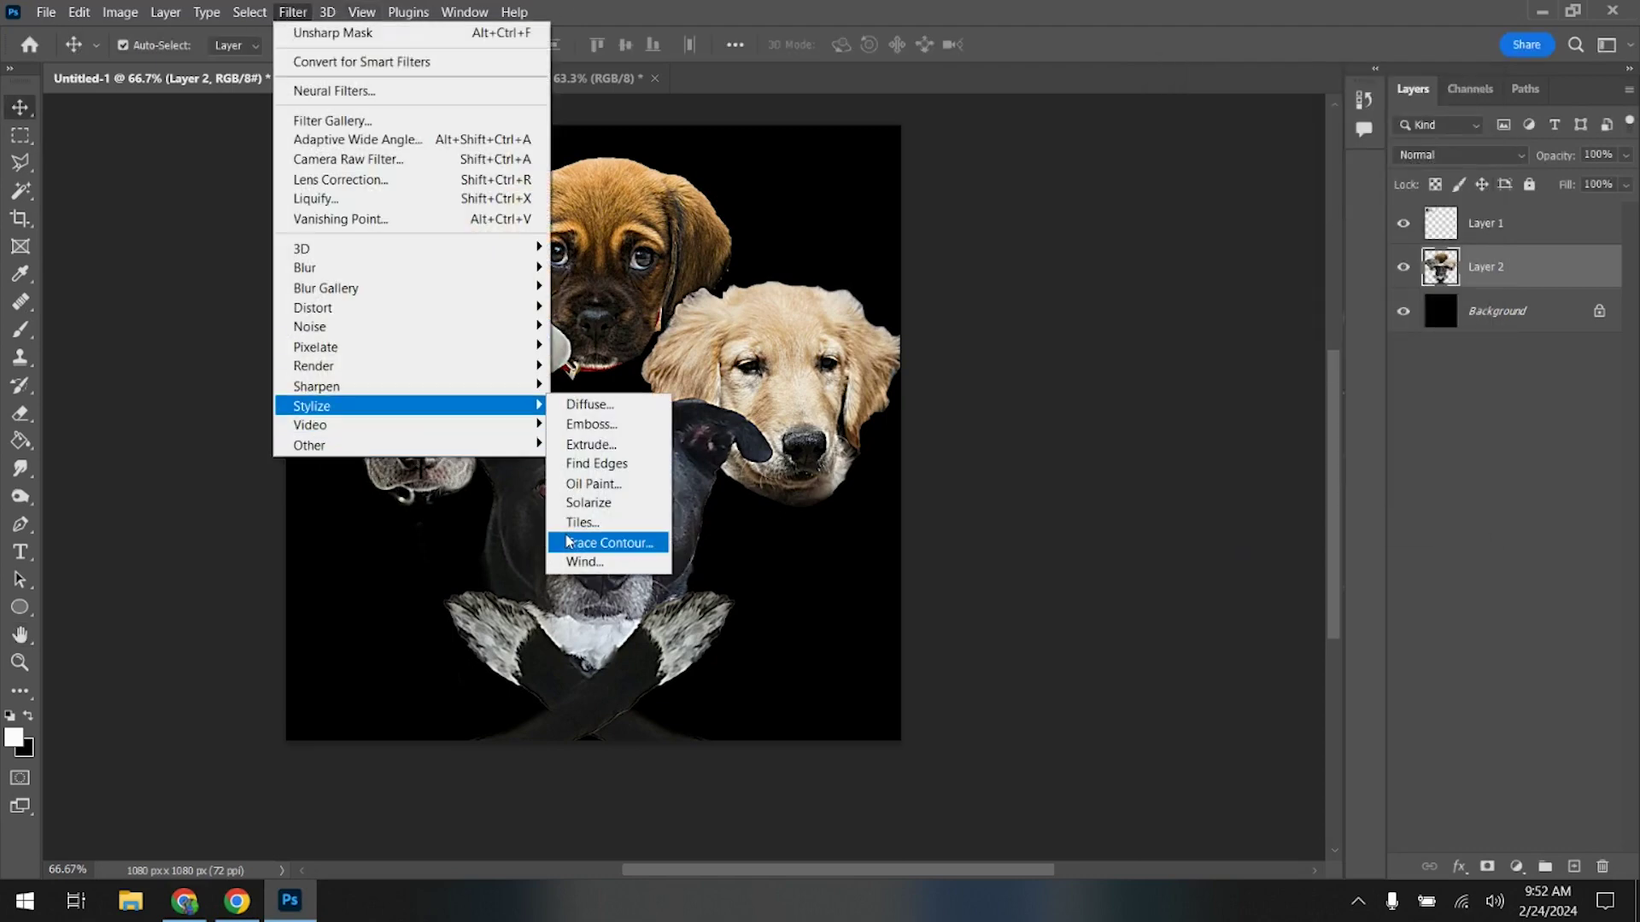
left_click(592, 483)
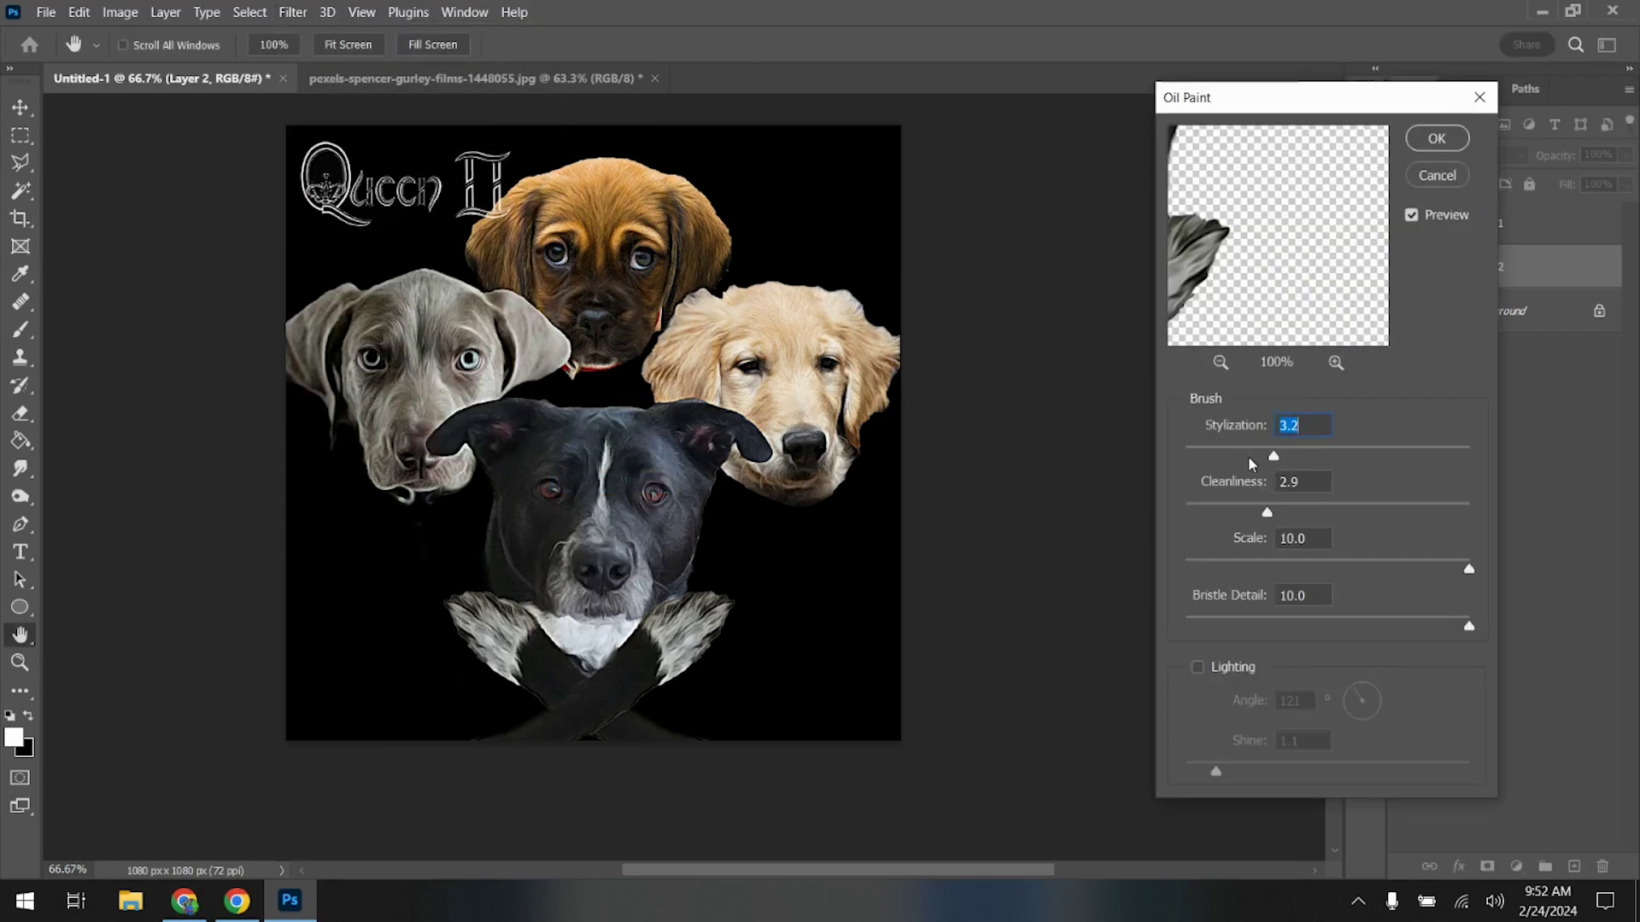
left_click_drag(1249, 459, 1231, 458)
left_click(1220, 451)
left_click(1212, 507)
left_click_drag(1213, 511, 1217, 512)
left_click(1437, 139)
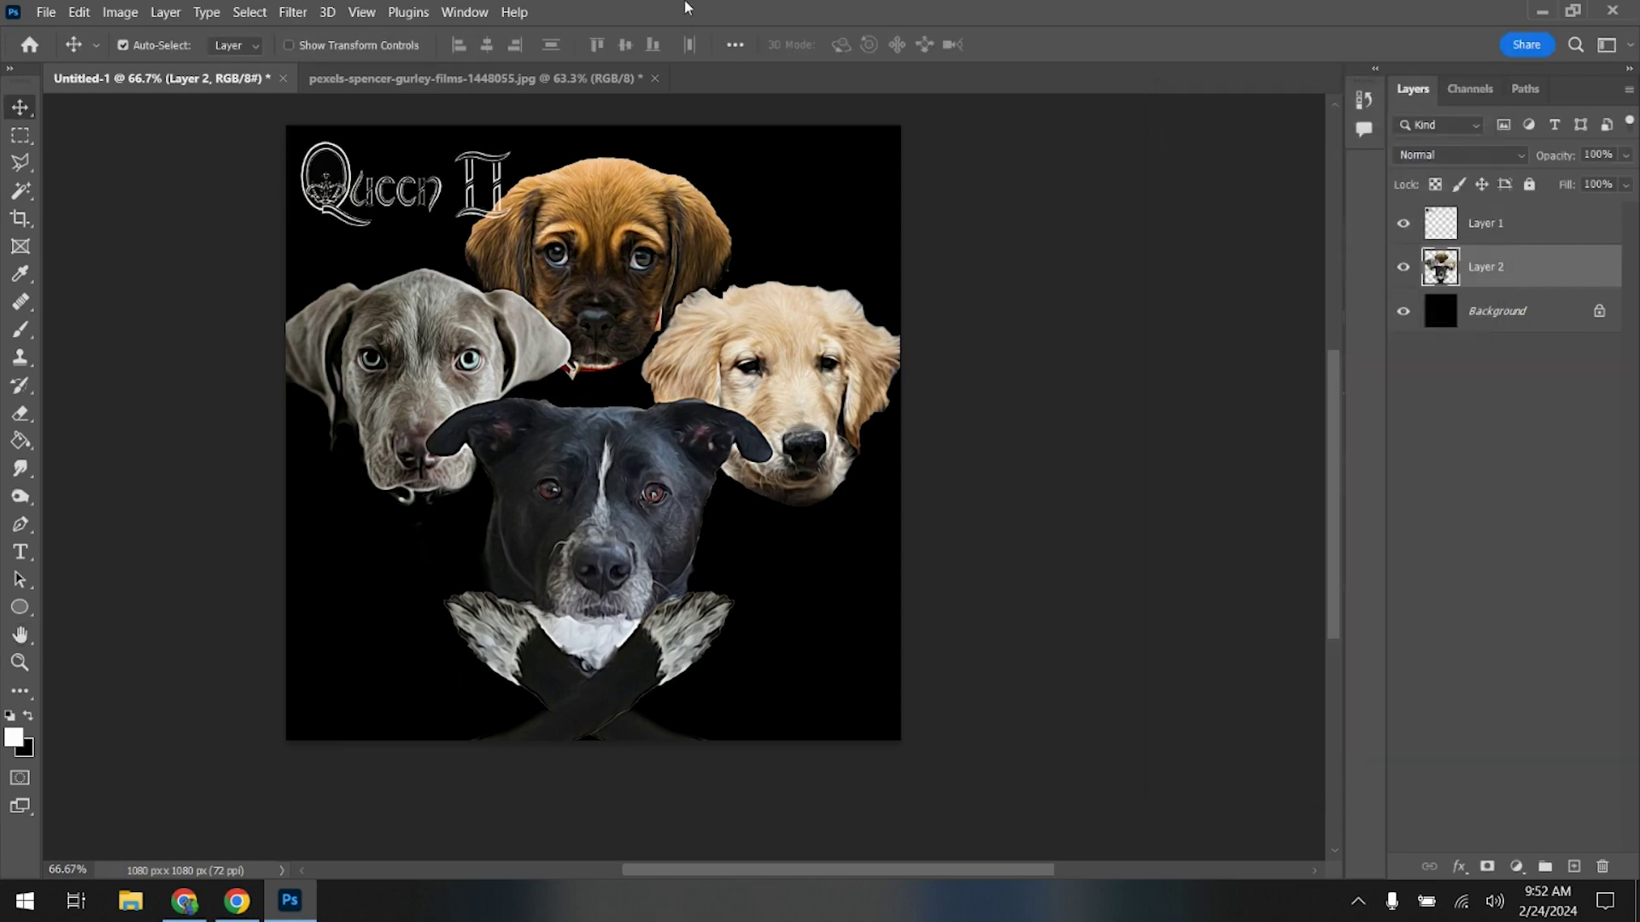
- Close the pexels dog photo without saving and flatten the collage
left_click(591, 75)
left_click(655, 78)
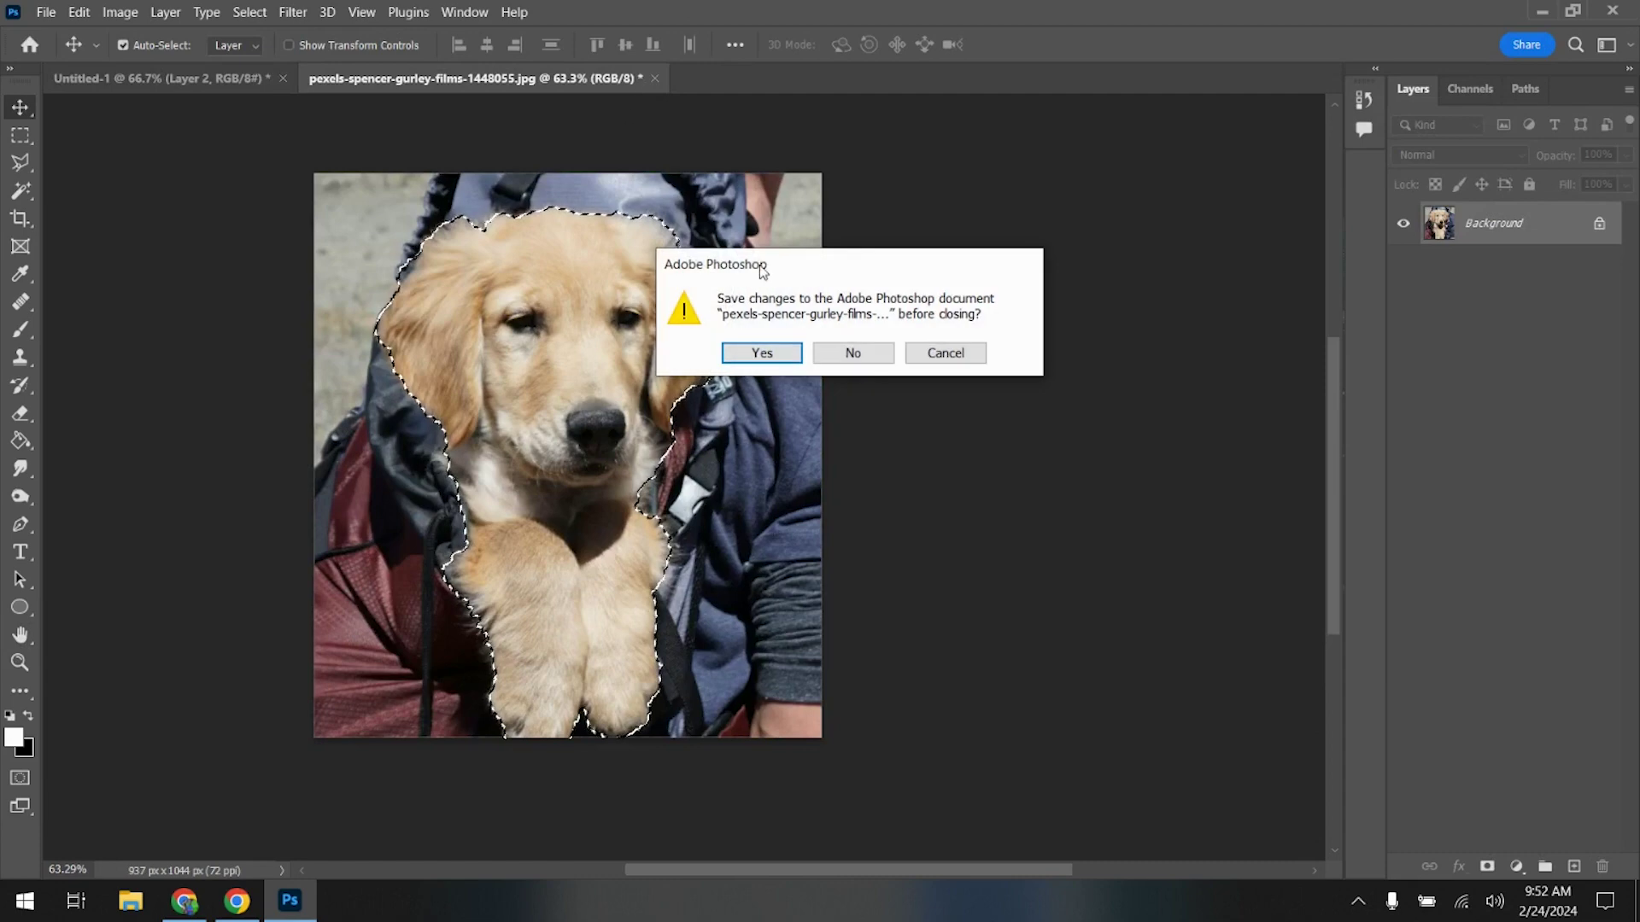
left_click(823, 357)
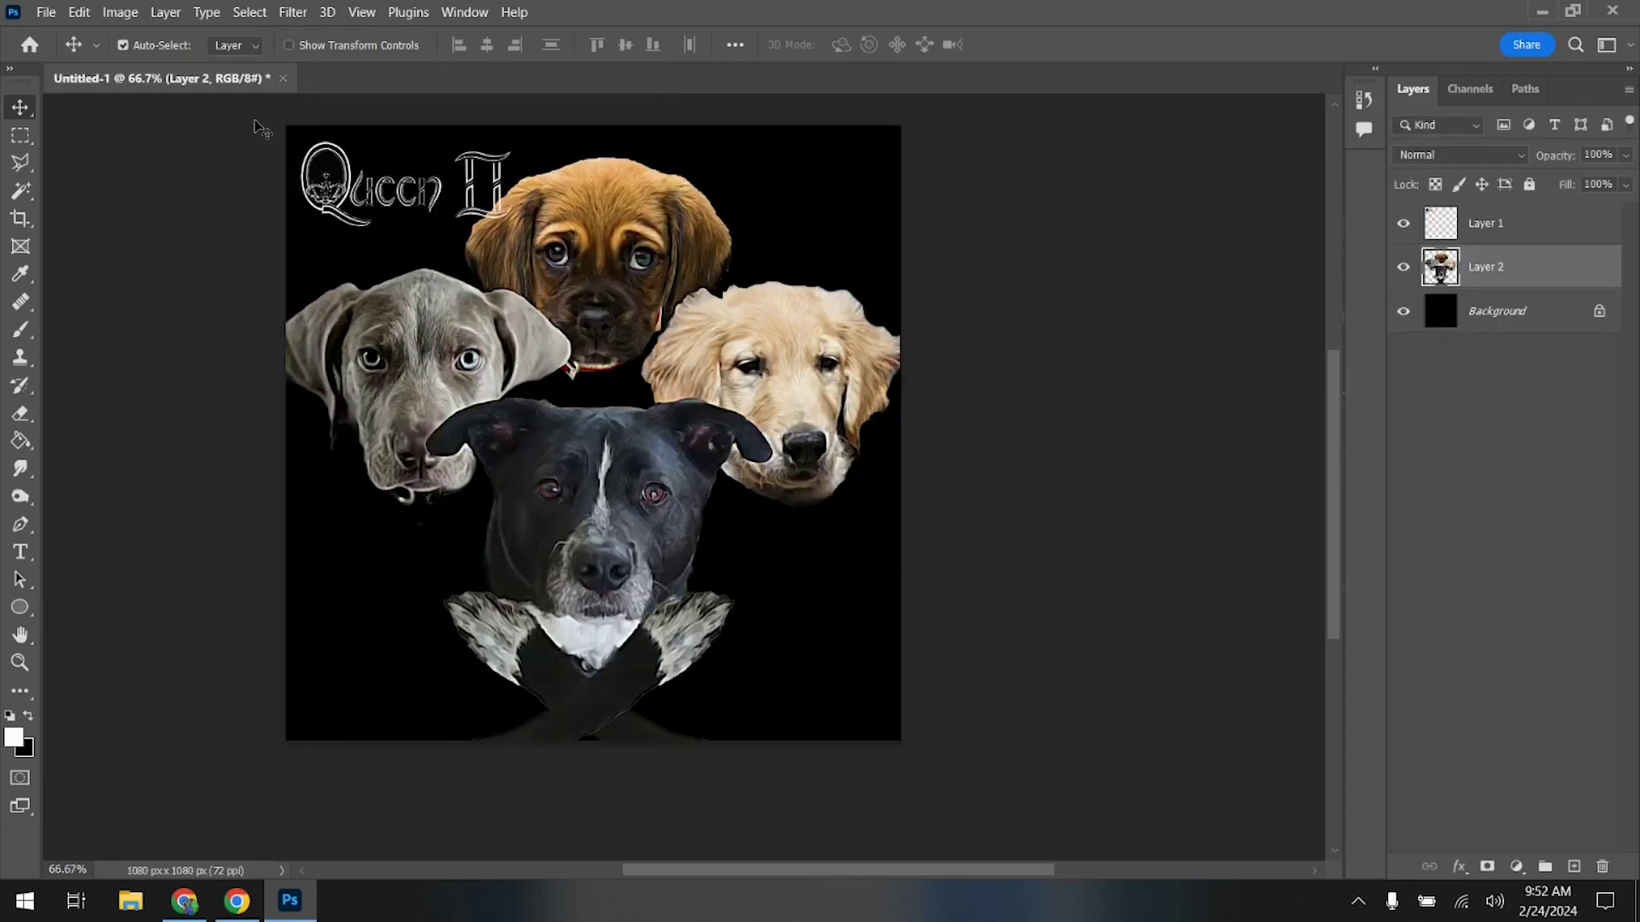
left_click(185, 11)
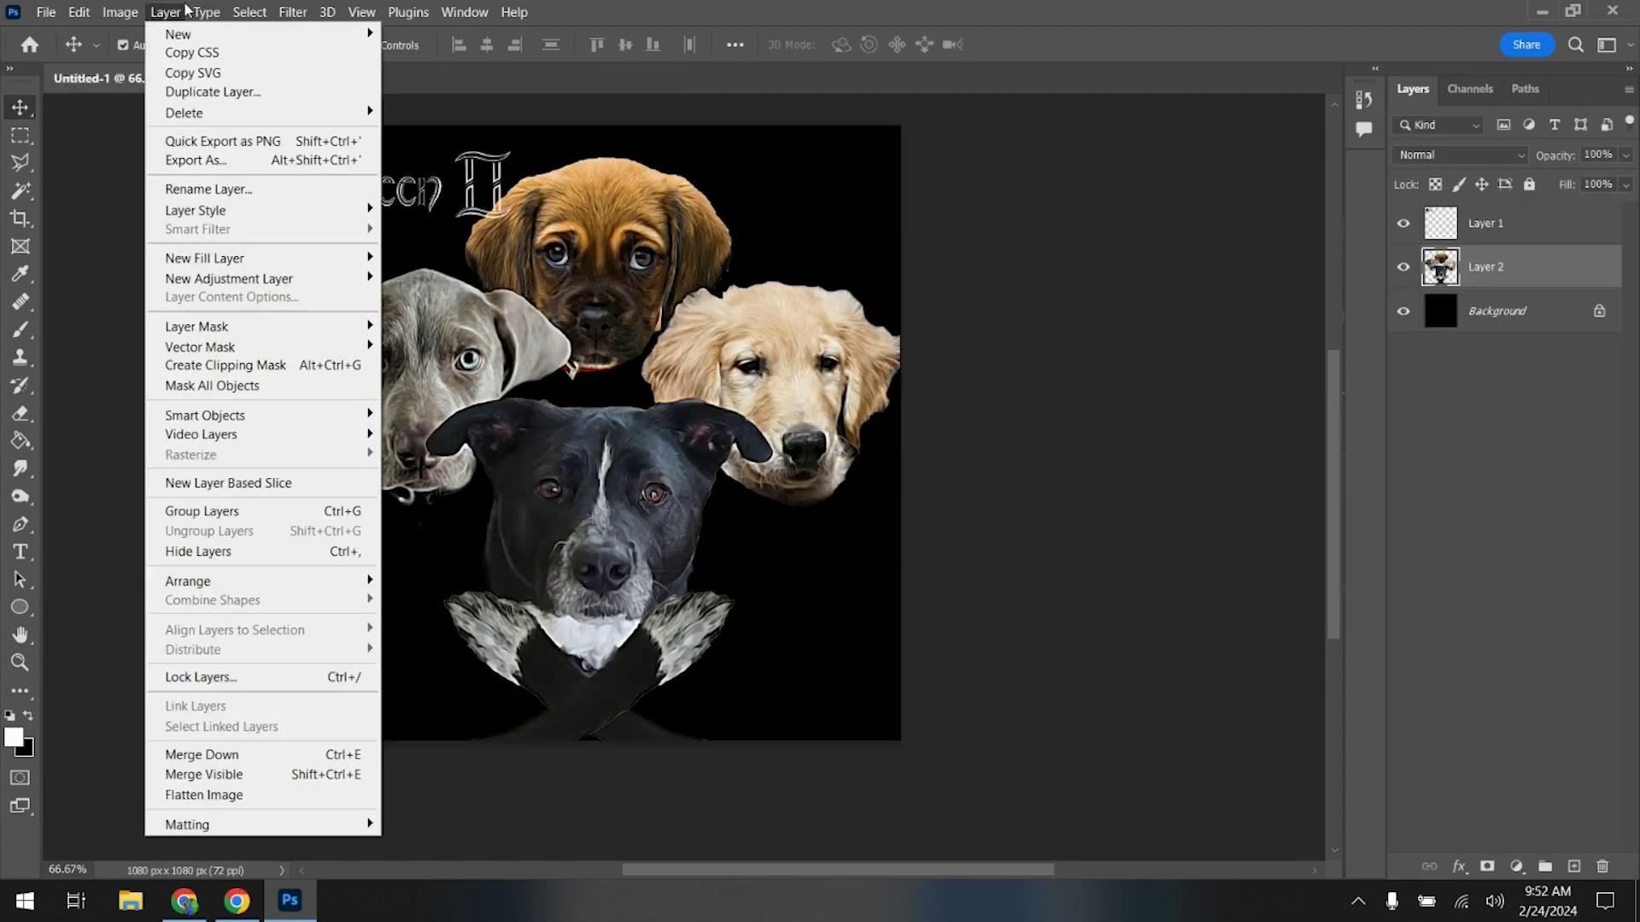
left_click(294, 794)
- Save the collage to the Desktop as the PNG 'Your name and QUeen 2.png'
left_click(46, 12)
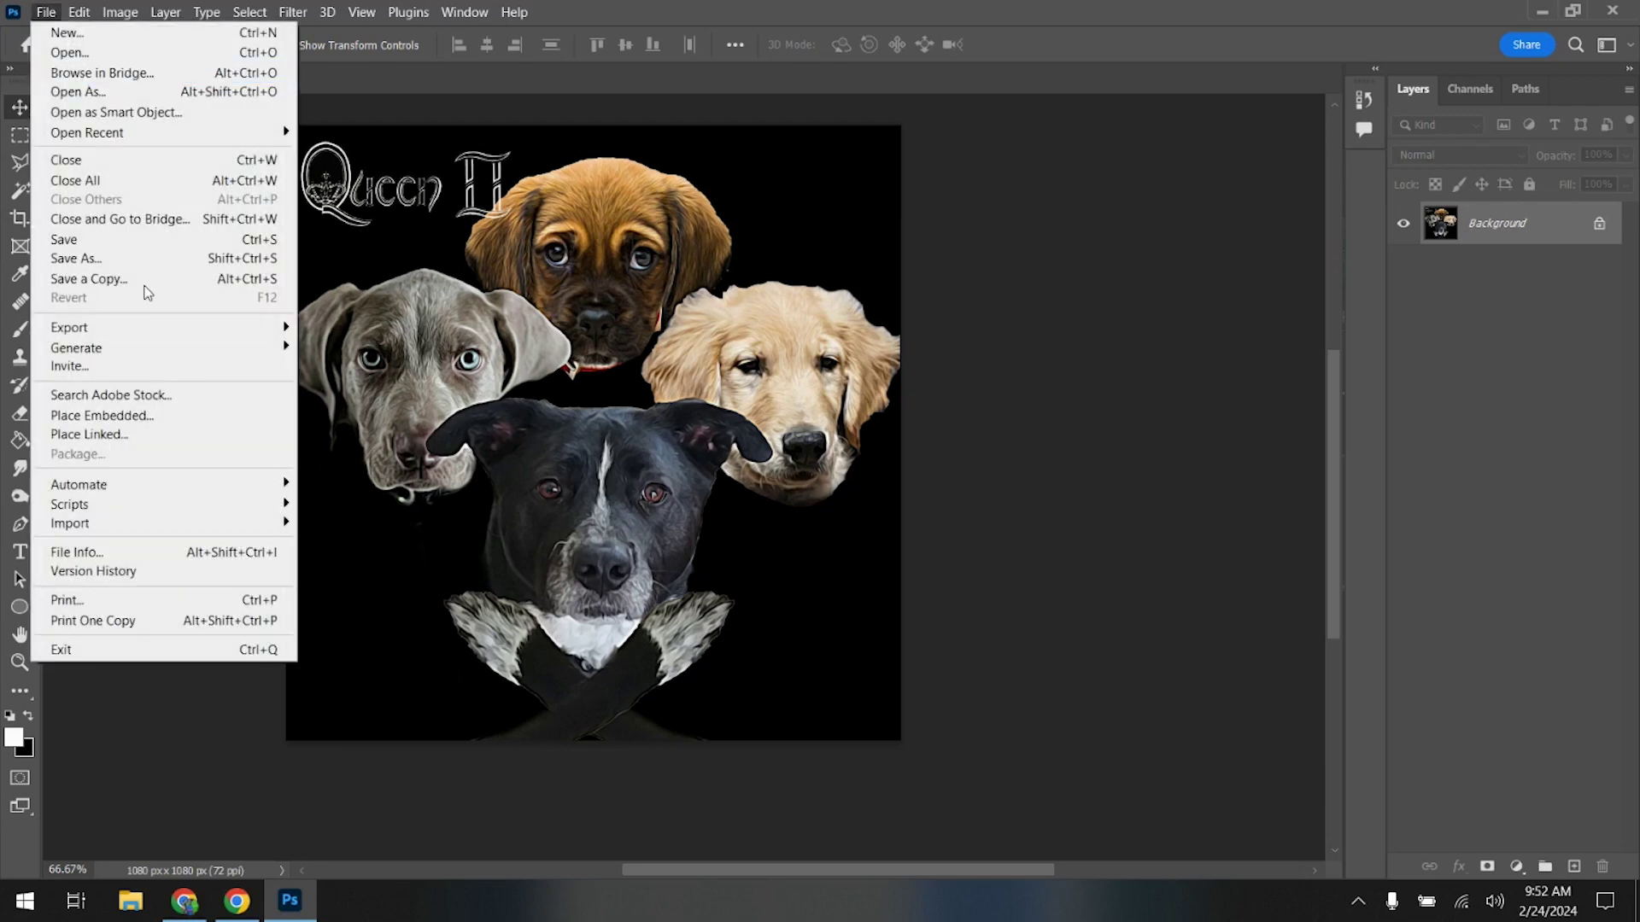
left_click(142, 258)
left_click(419, 678)
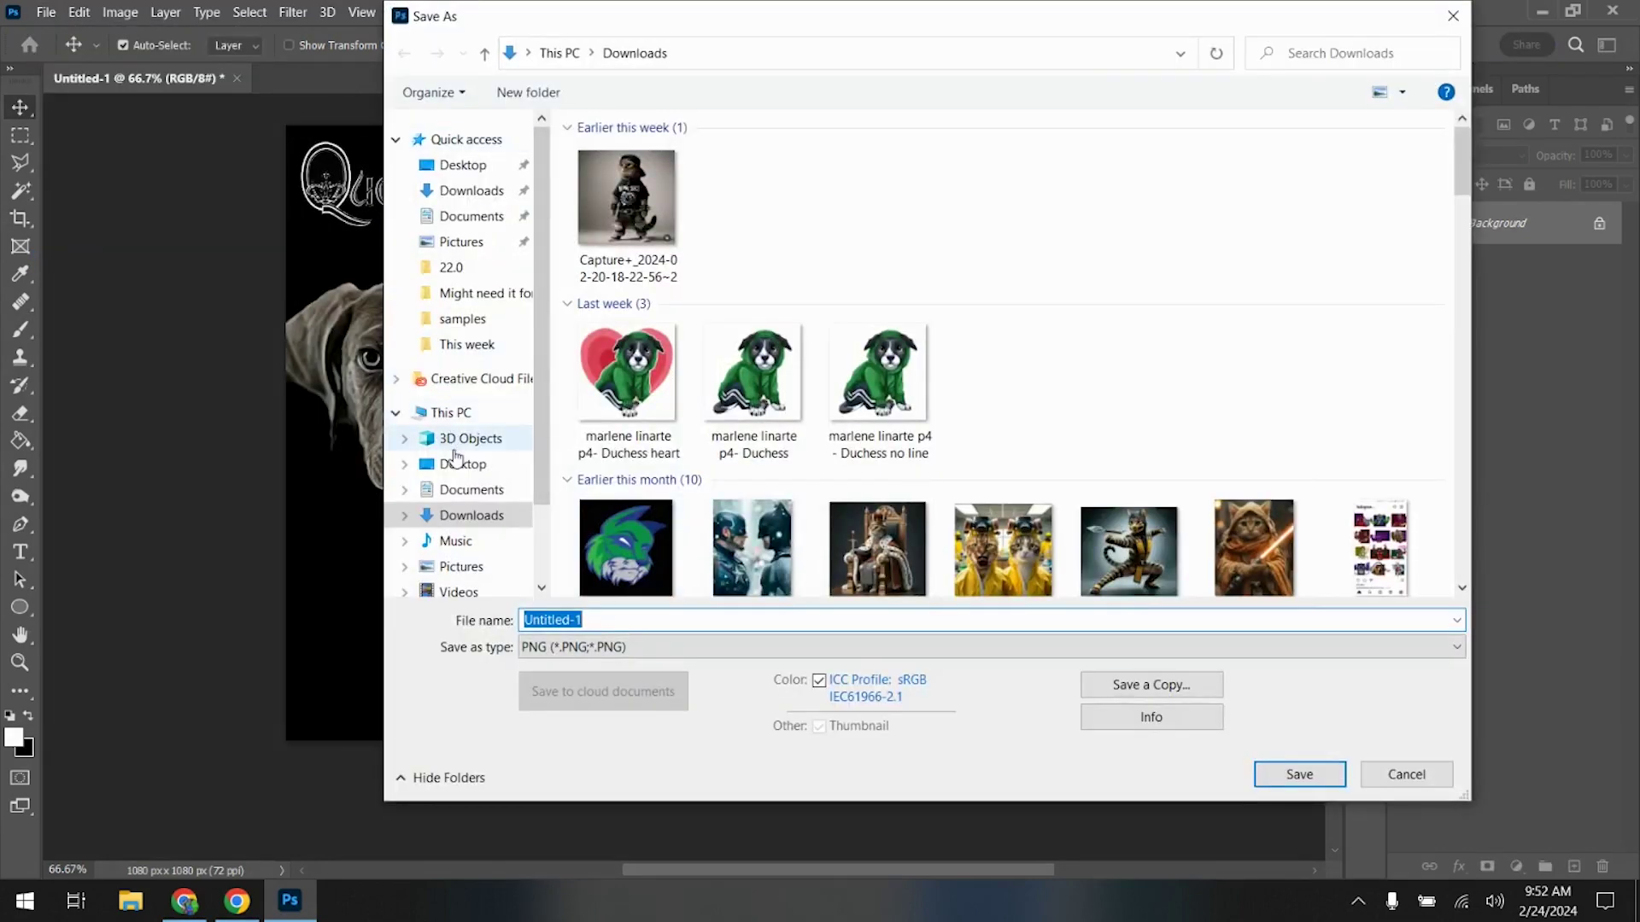
left_click(457, 464)
left_click(617, 618)
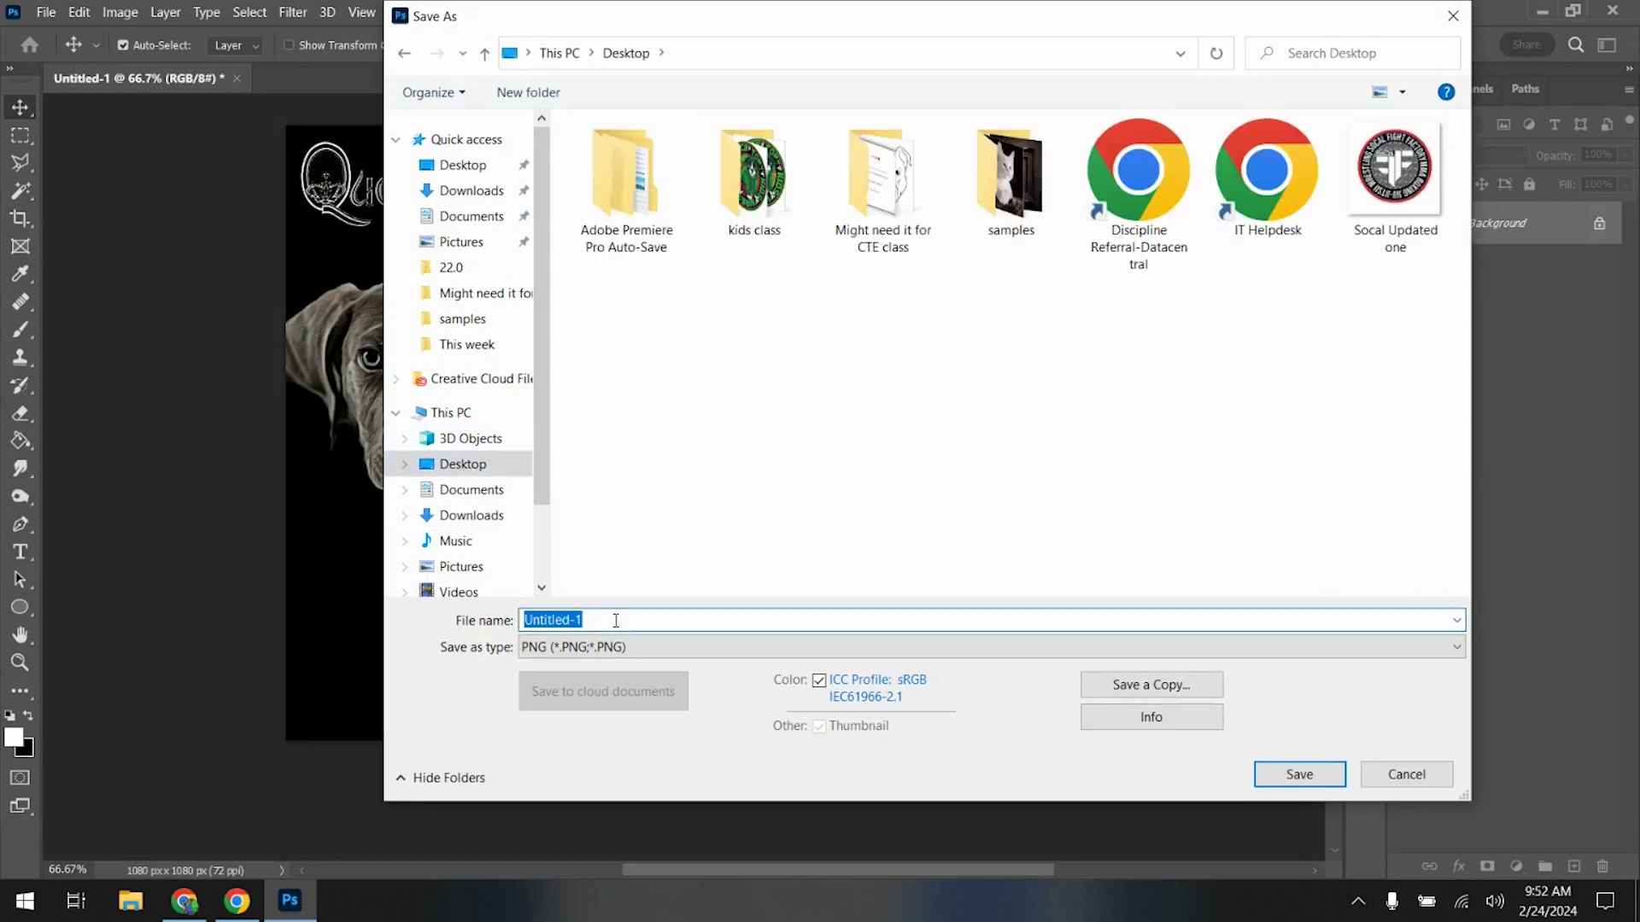
type("Your name and QUeen 2")
left_click(1299, 773)
left_click(943, 259)
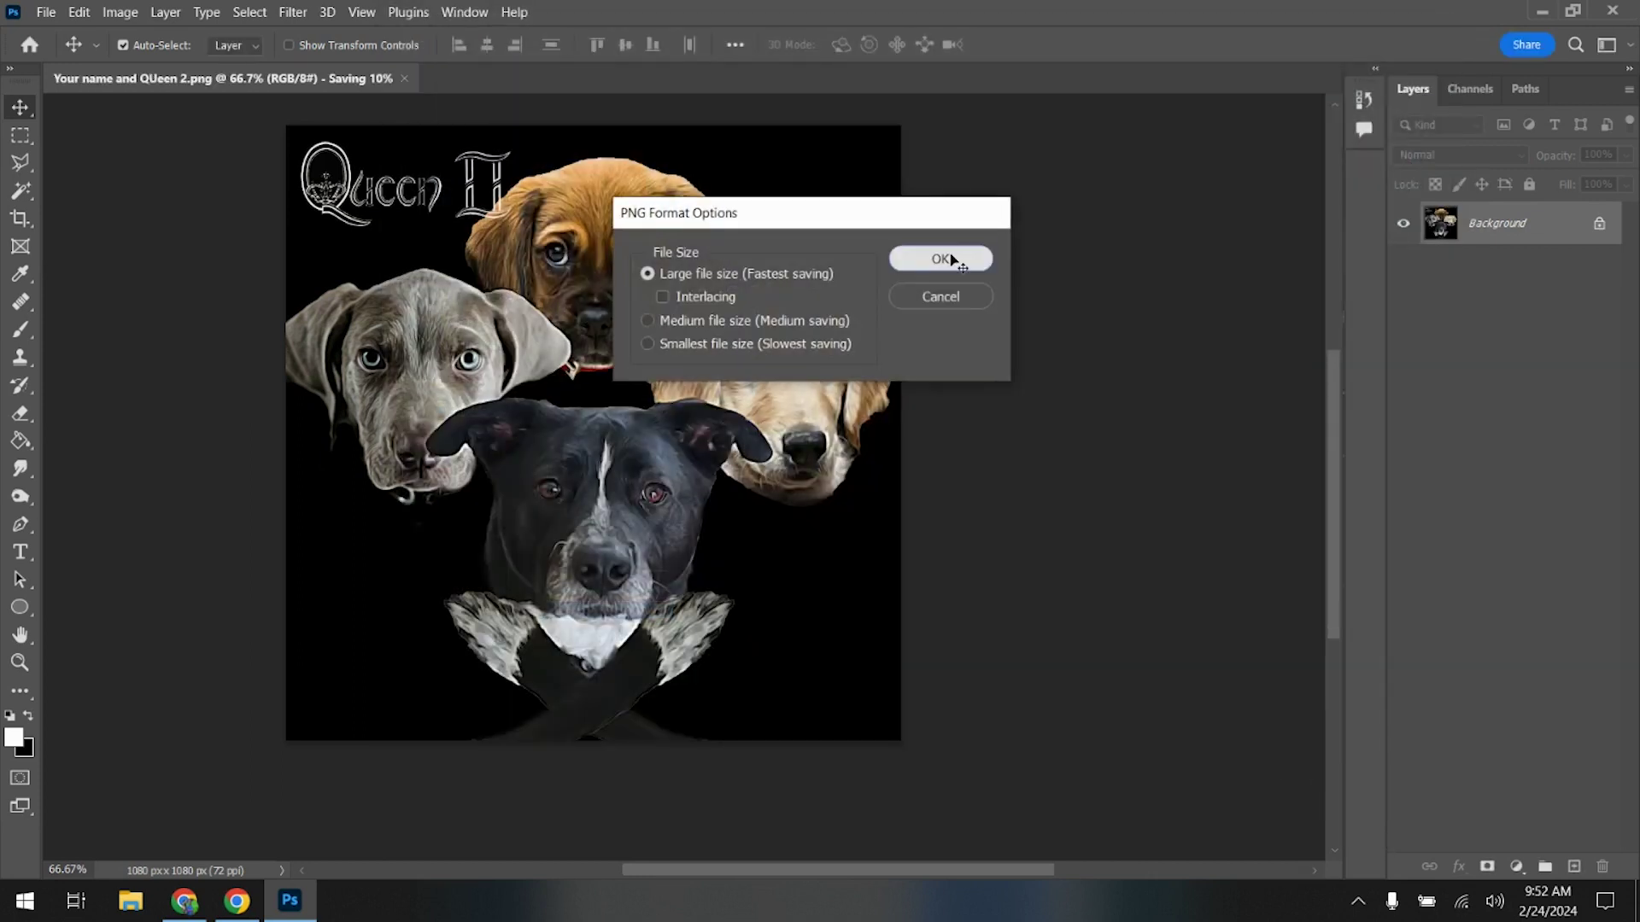
left_click(49, 12)
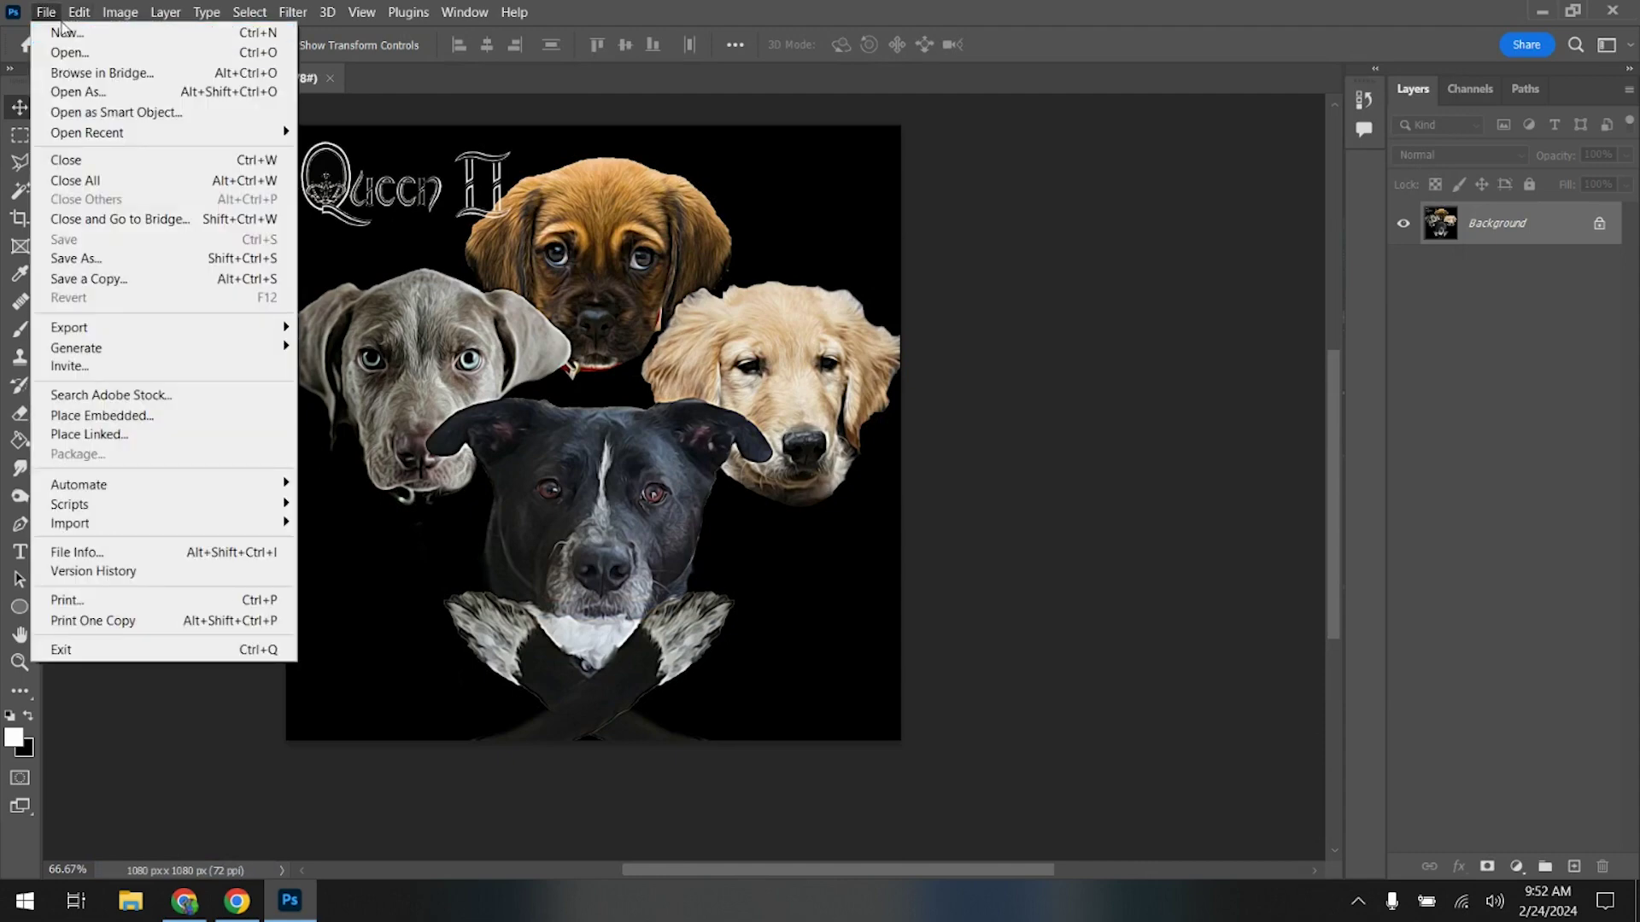
- Open Texturelabs_Grunge_303L.jpg from Downloads and paste it into the Queen cover
left_click(69, 52)
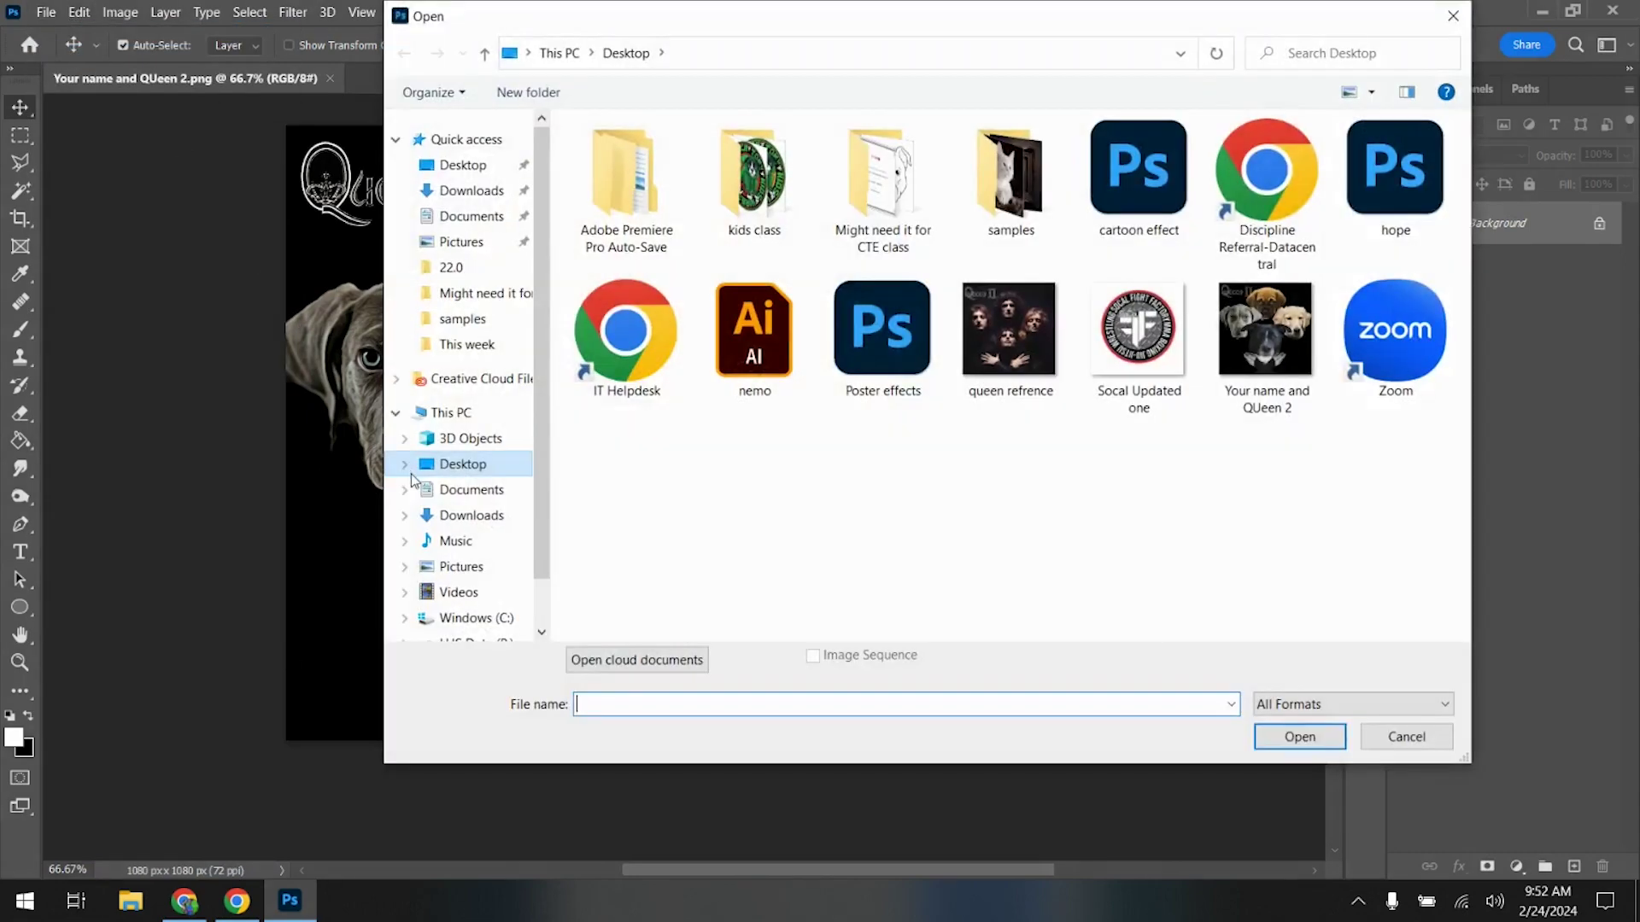
left_click(468, 515)
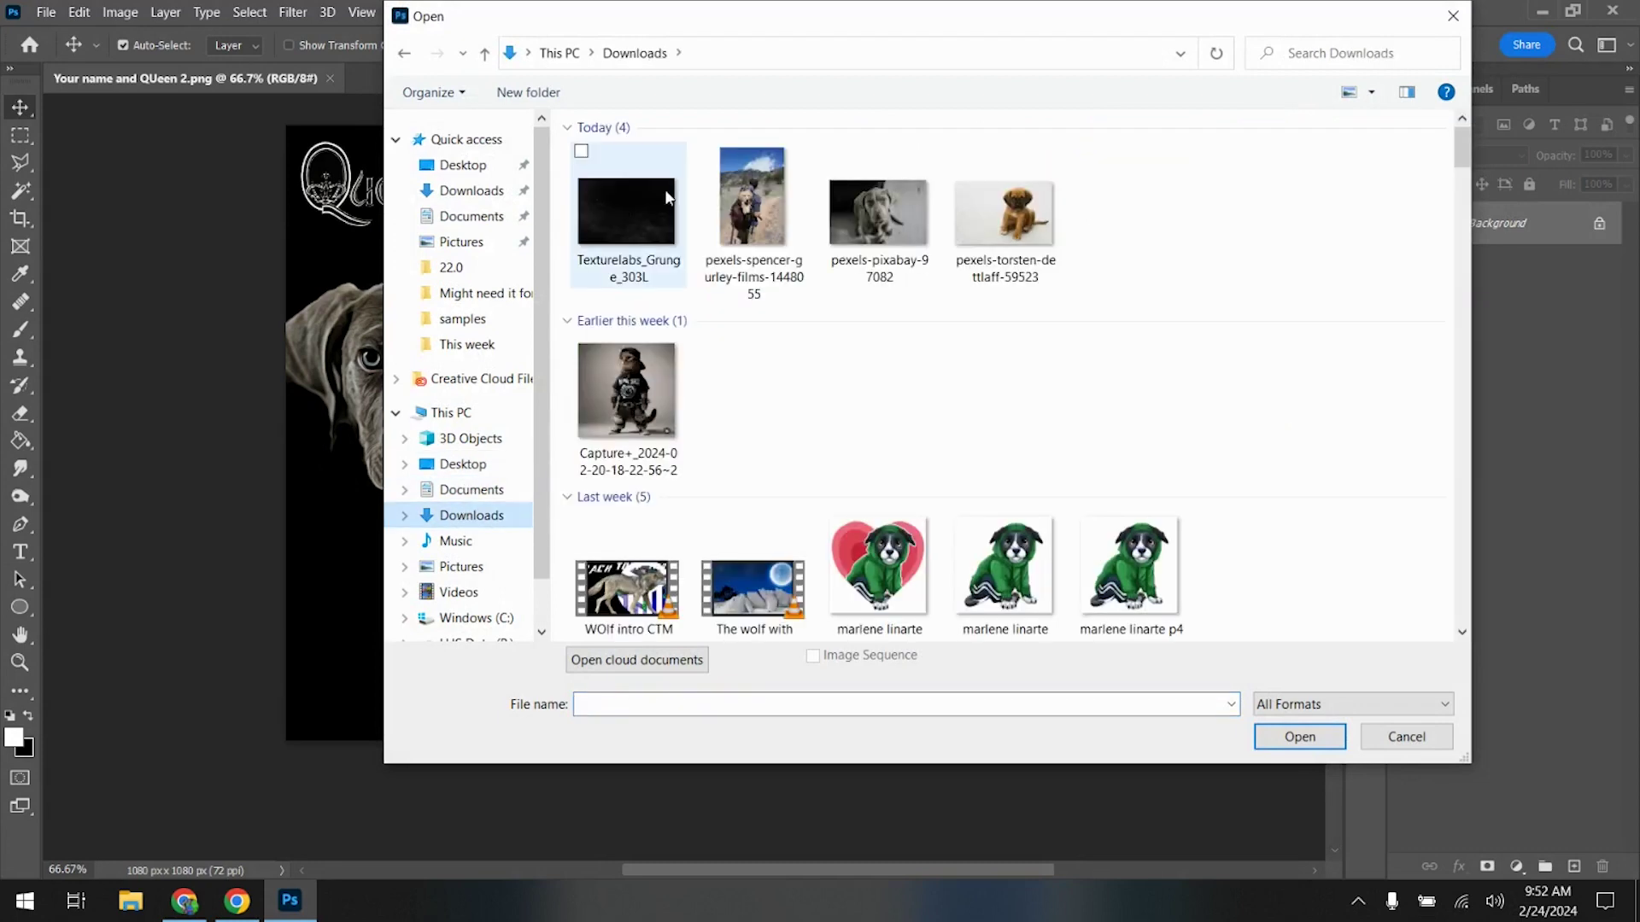
left_click(666, 196)
left_click(1291, 734)
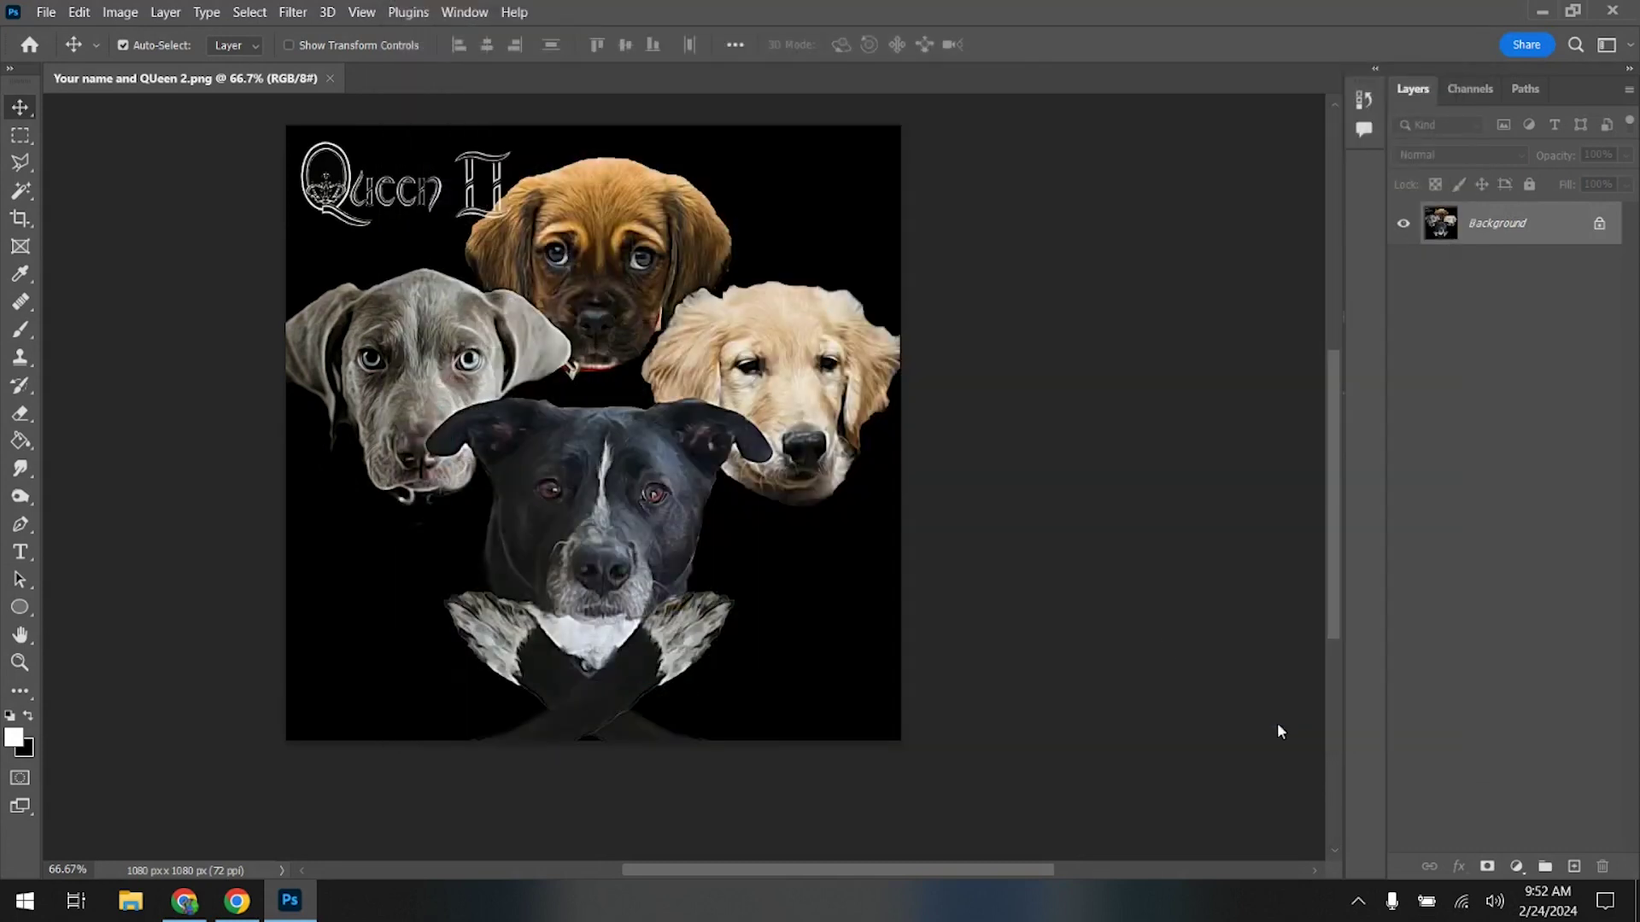
key("ctrl+a")
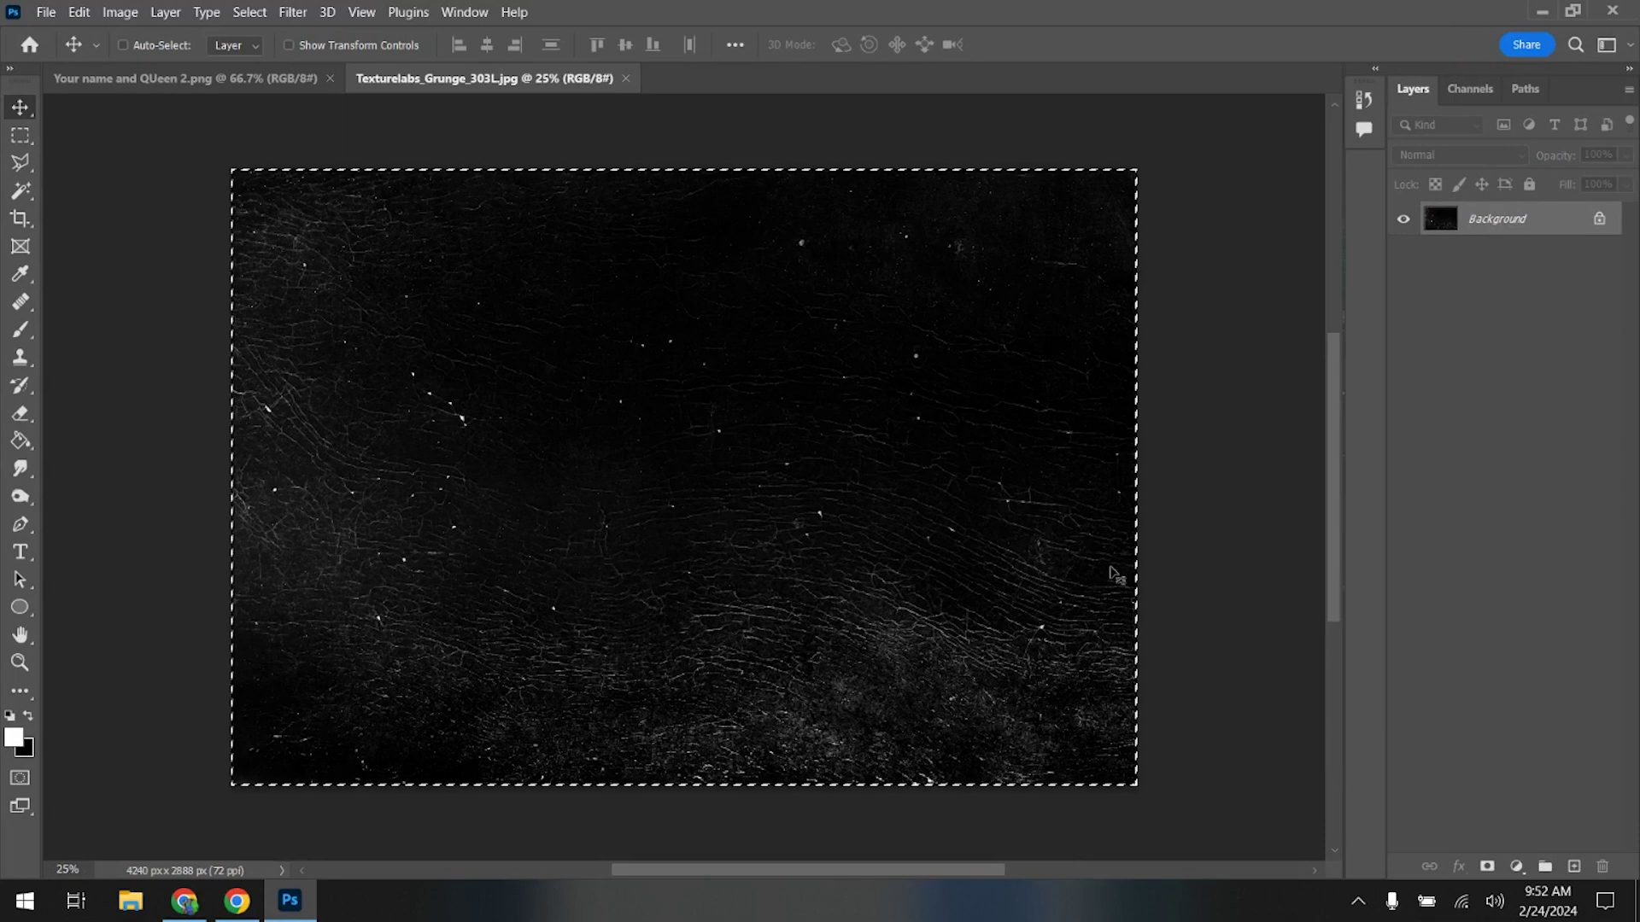
left_click(212, 77)
key("ctrl+v")
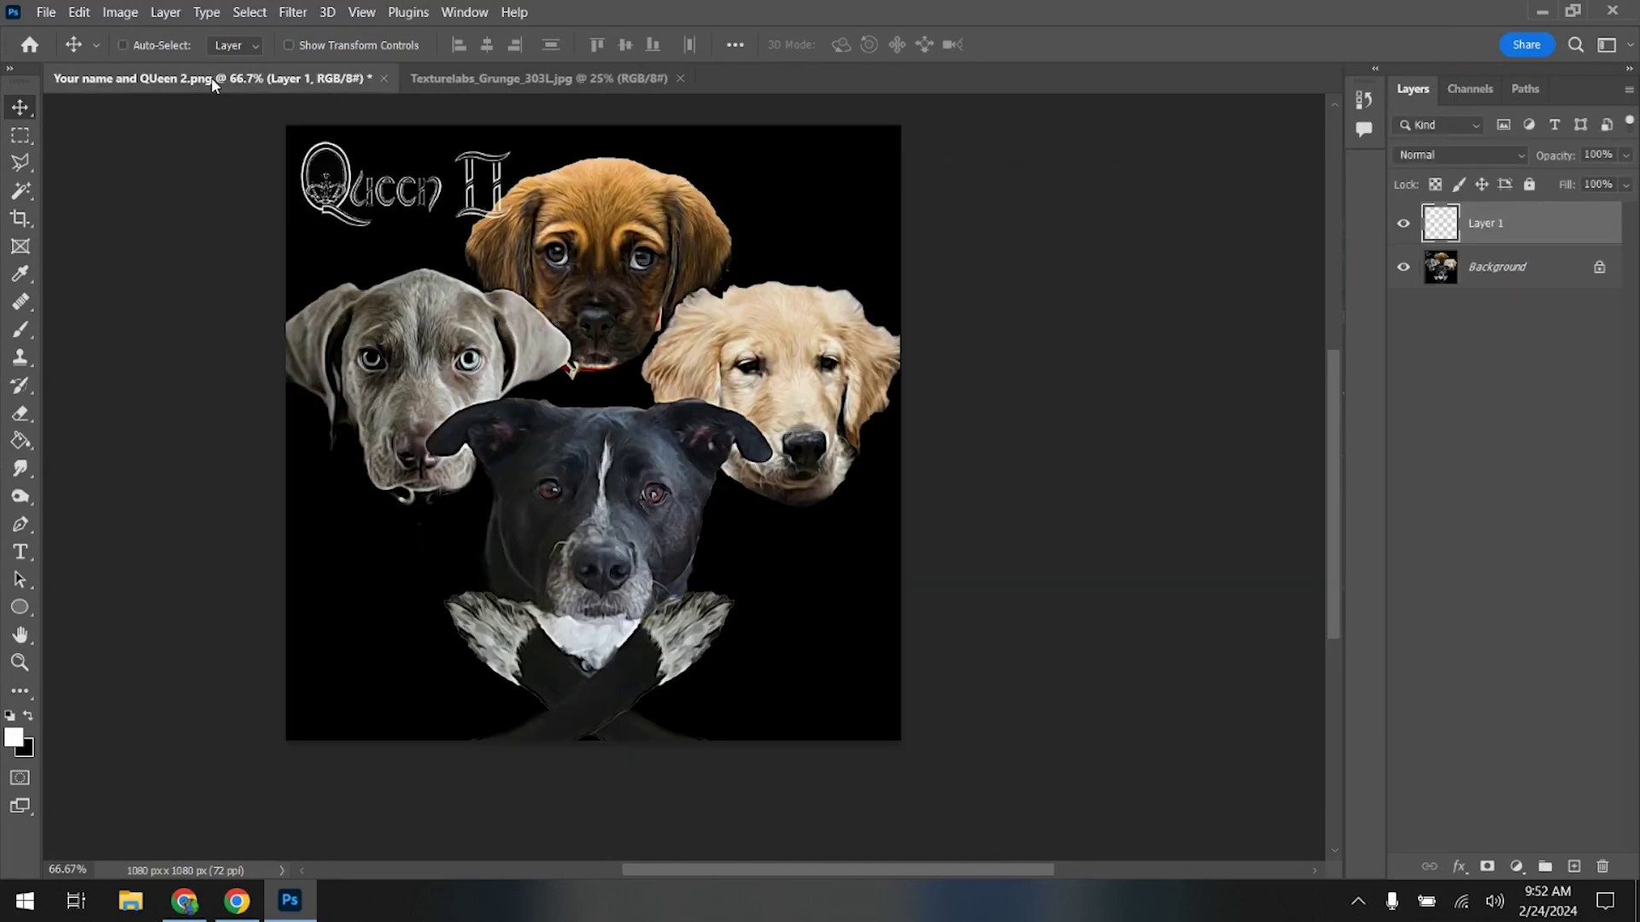
- Free-transform the pasted texture, stretching it non-proportionally to fill the whole canvas
key("ctrl+t")
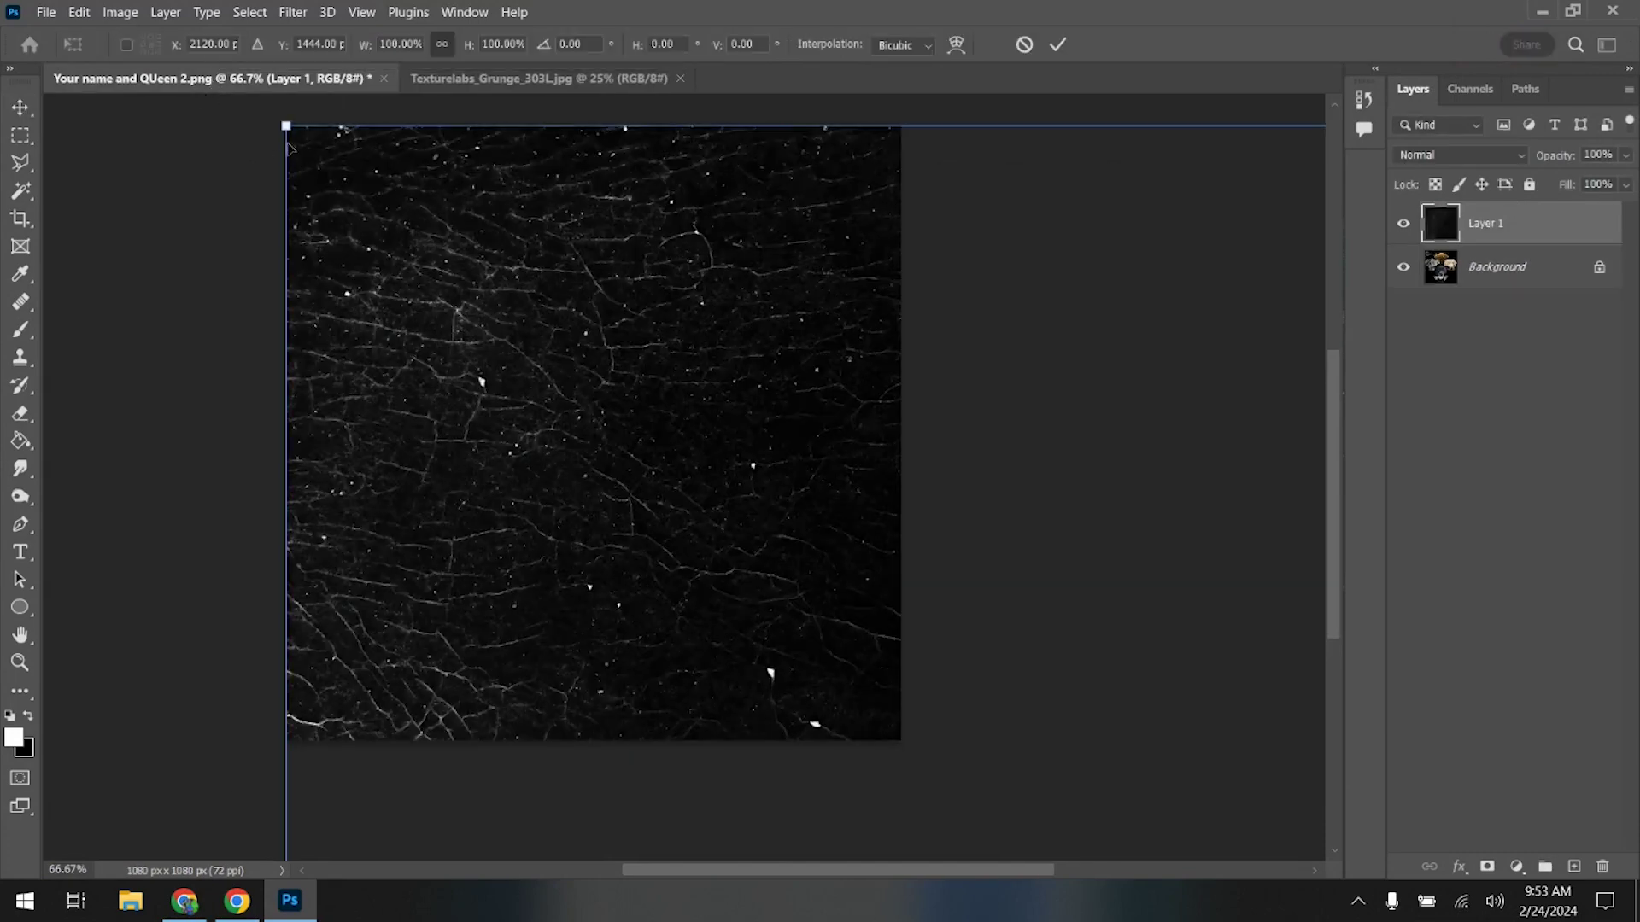
left_click_drag(286, 127, 530, 291)
left_click_drag(284, 166, 374, 277)
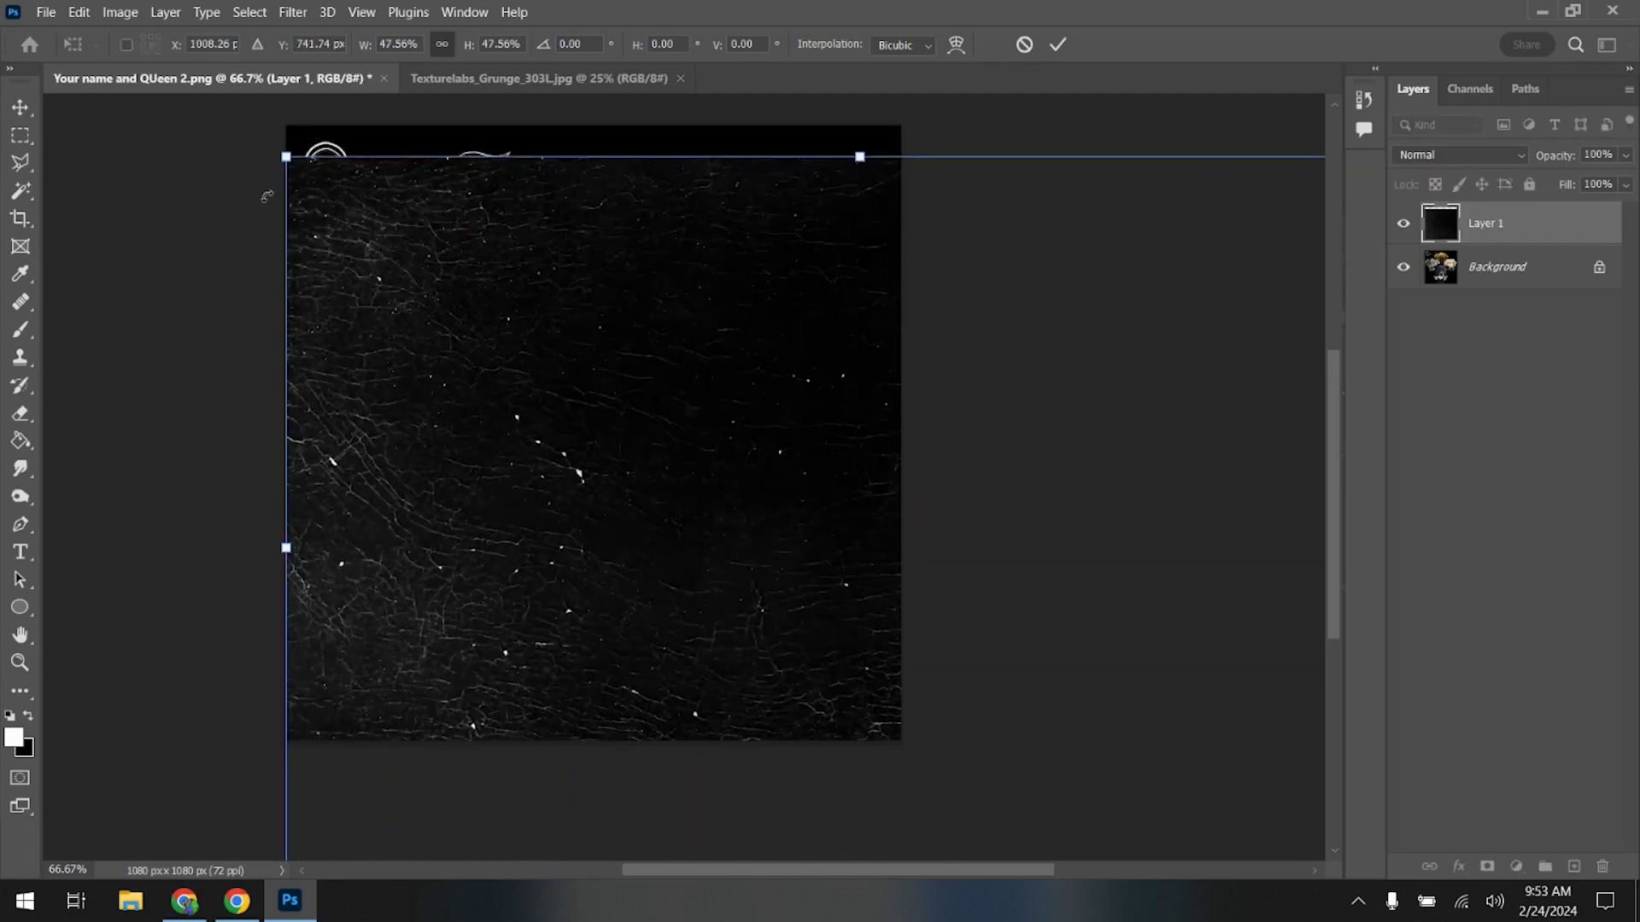
left_click_drag(286, 156, 842, 513)
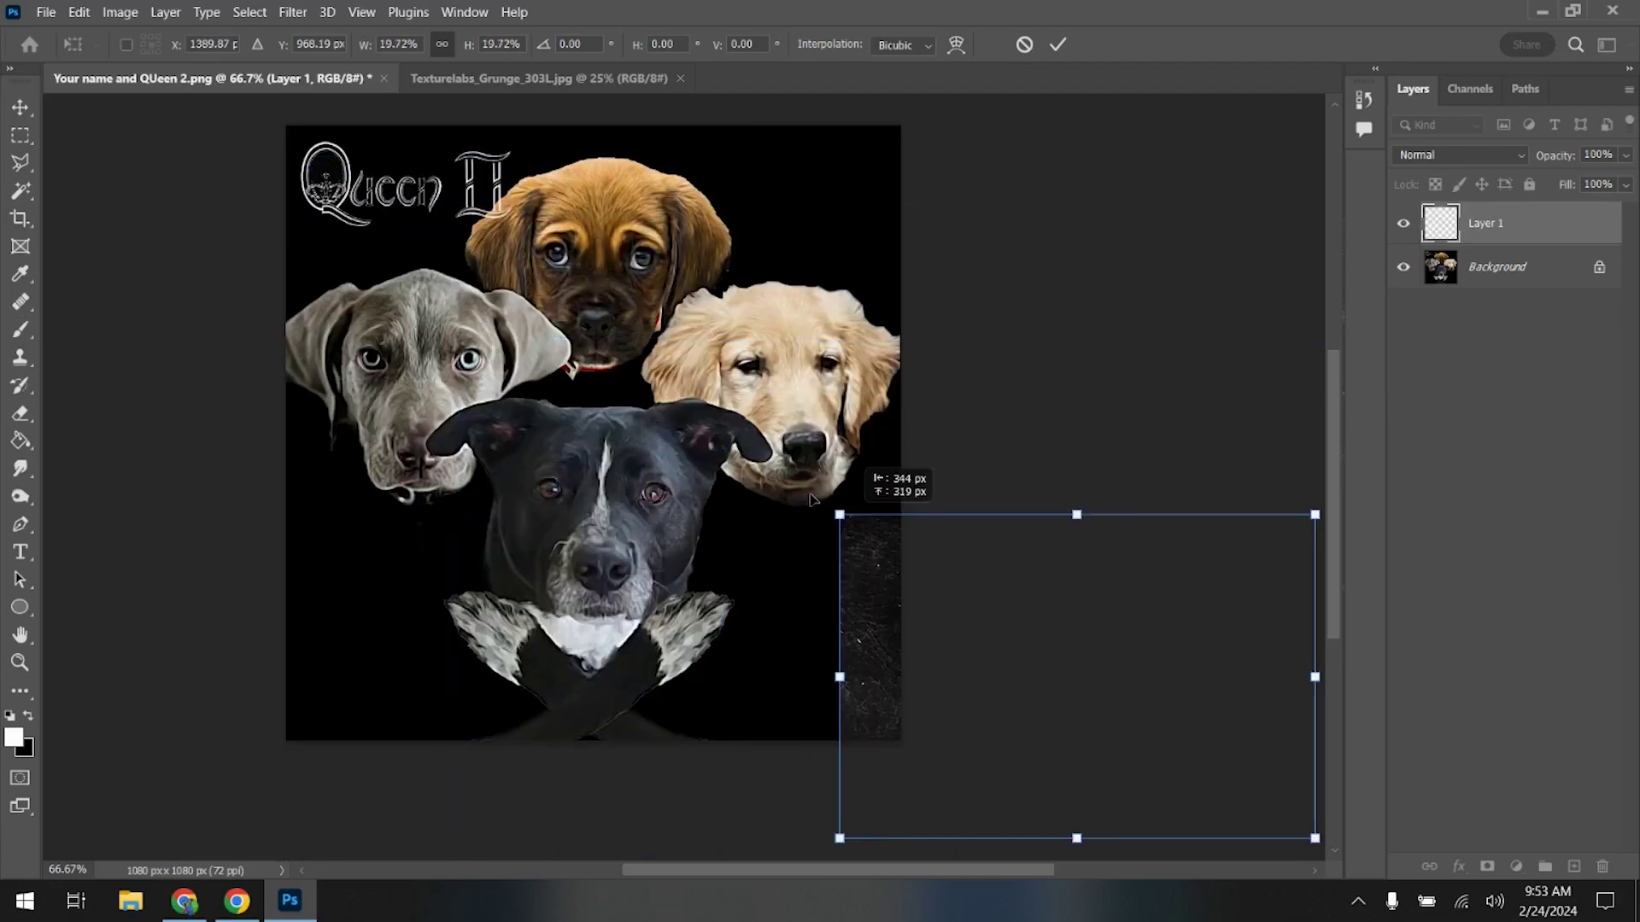
left_click_drag(1033, 726, 431, 269)
right_click(453, 291)
left_click(521, 379)
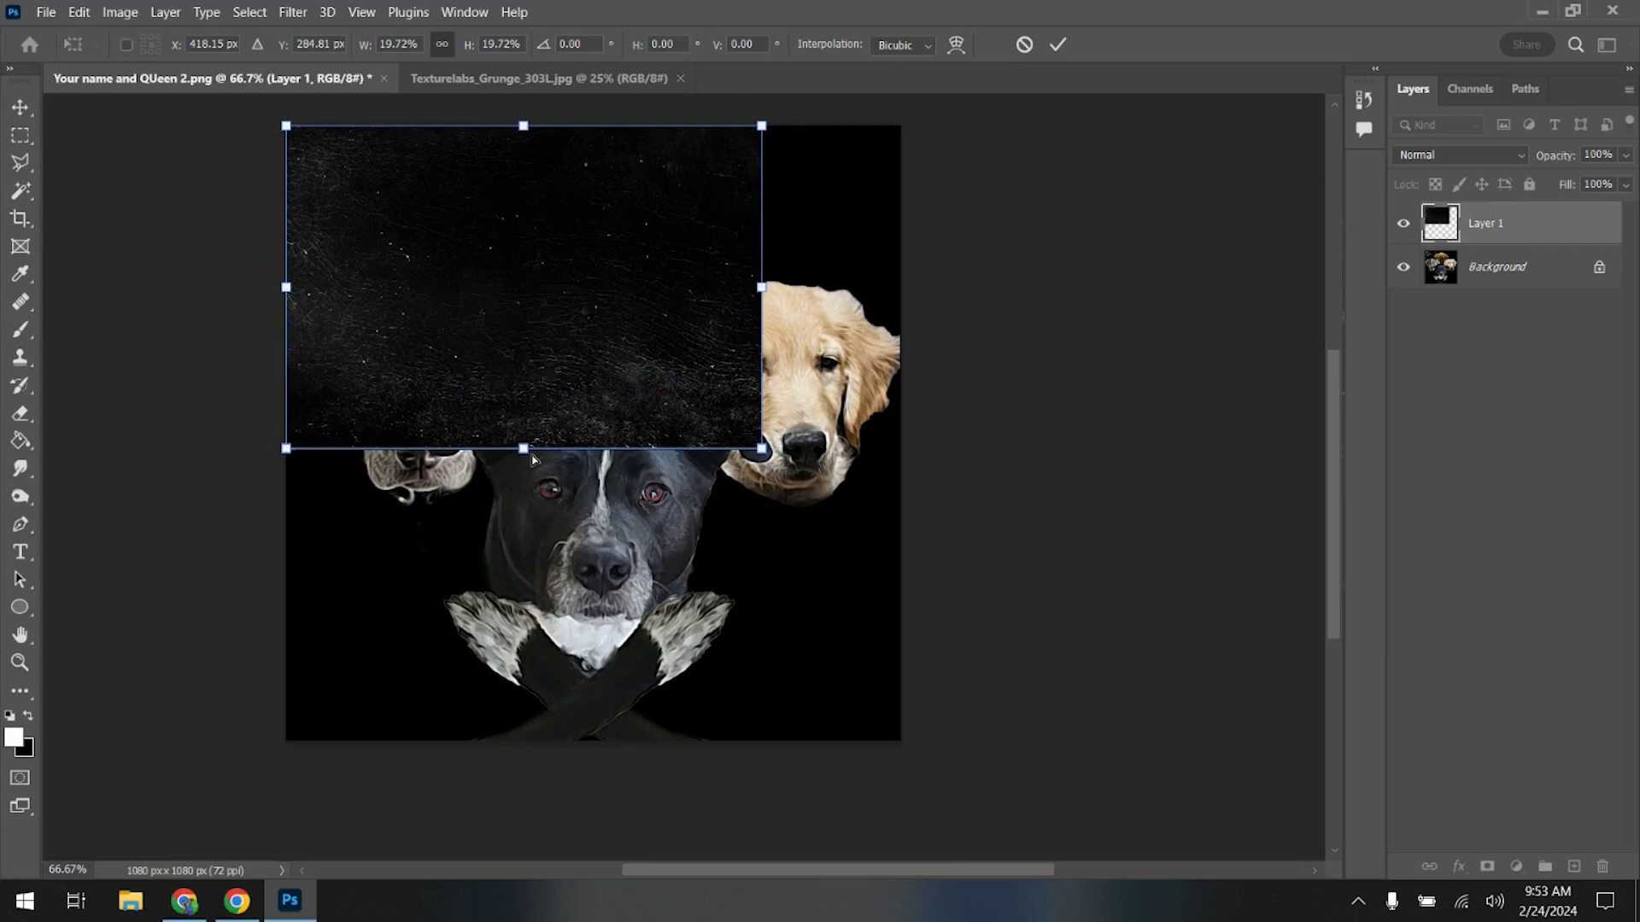
left_click_drag(523, 450, 523, 739)
left_click_drag(769, 441, 900, 434)
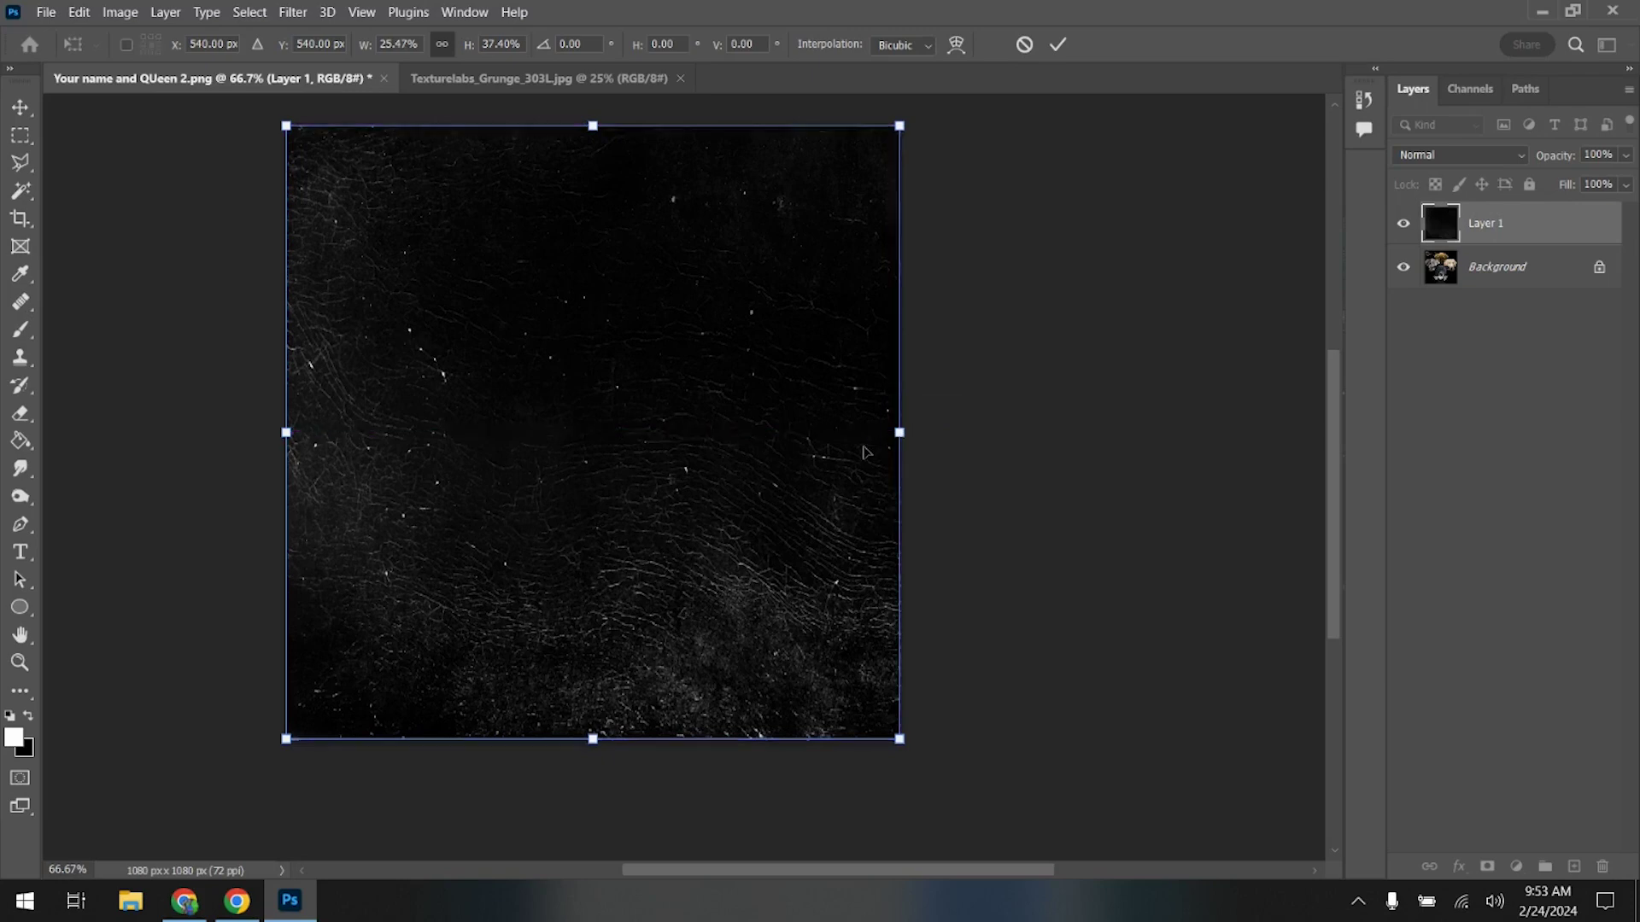
key("Return")
- Set the grunge layer to Lighten and merge all visible layers into one
left_click(1443, 157)
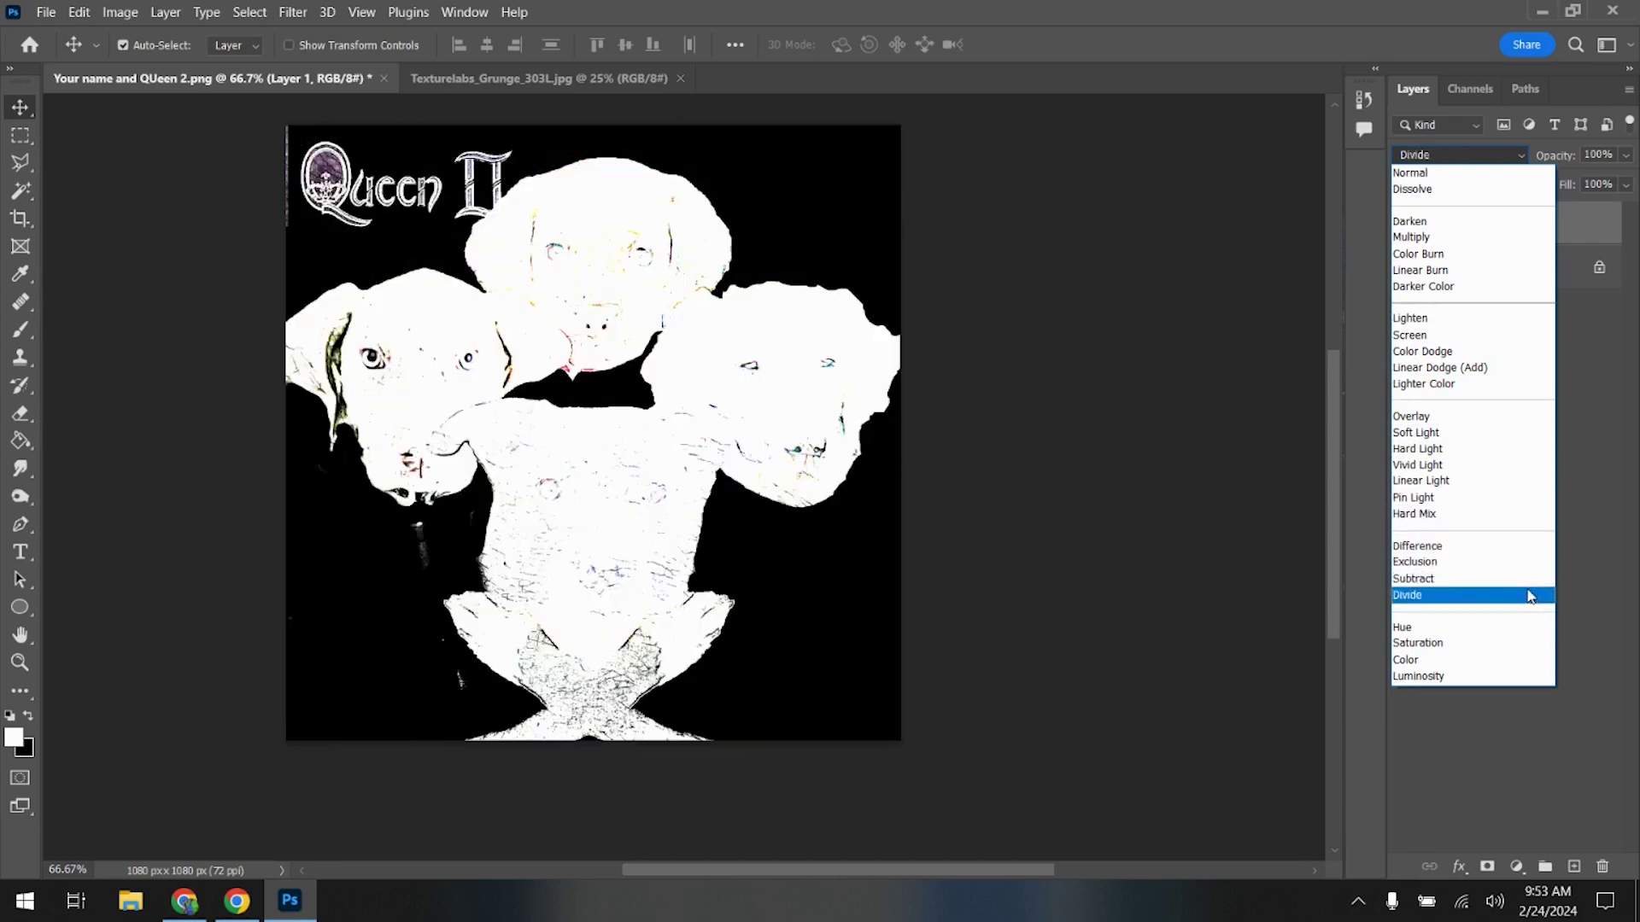
left_click(1489, 320)
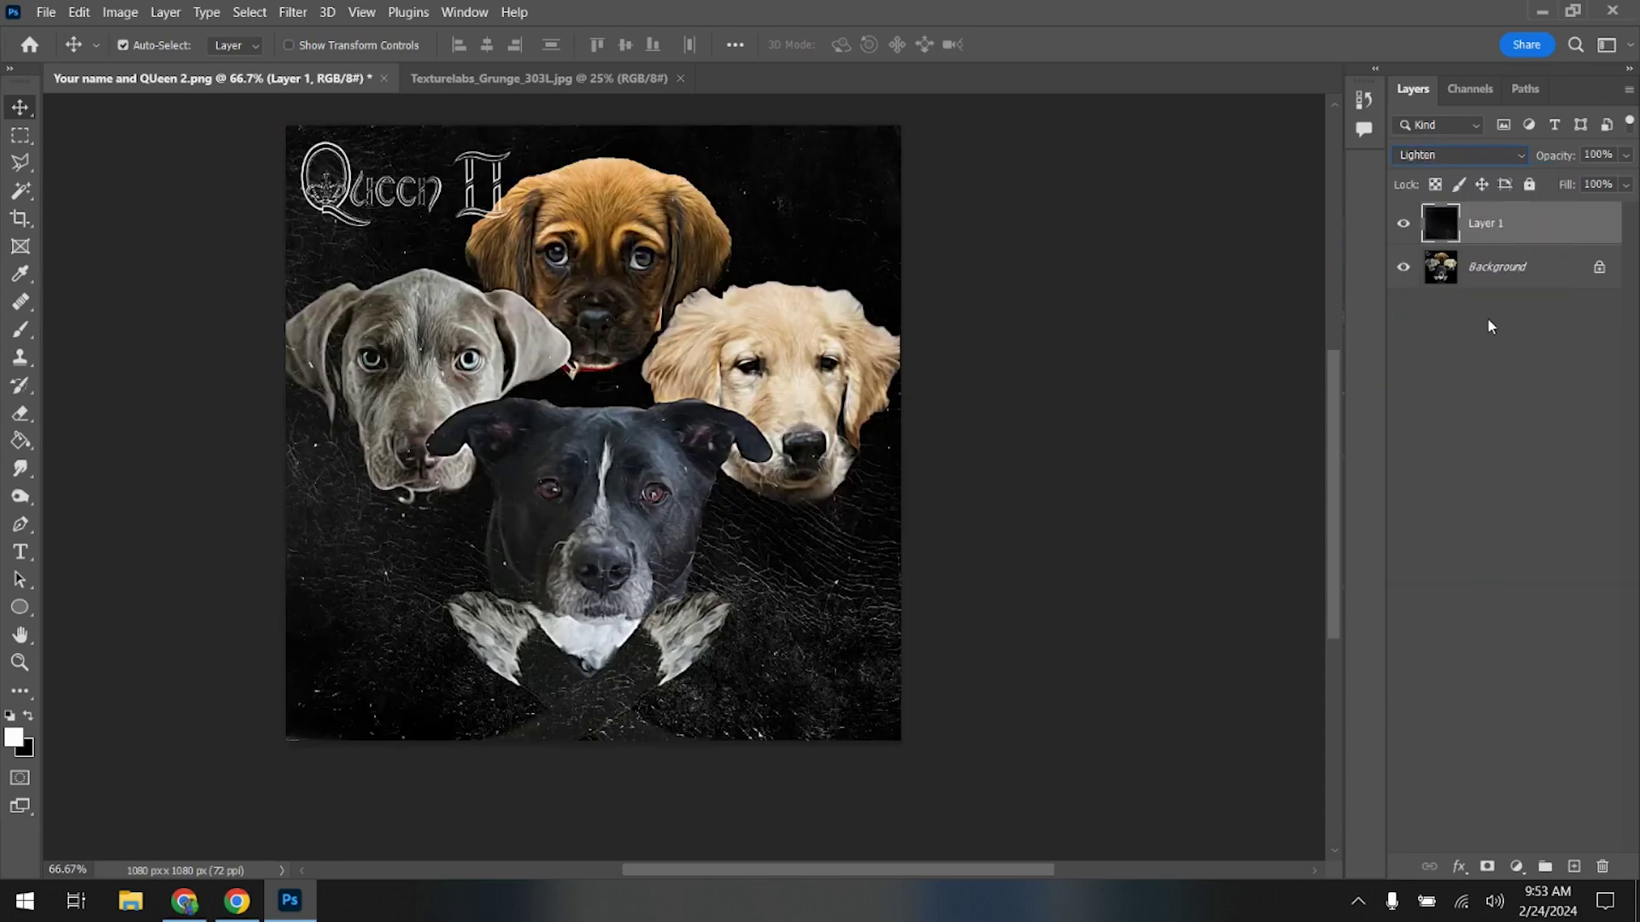
left_click(165, 12)
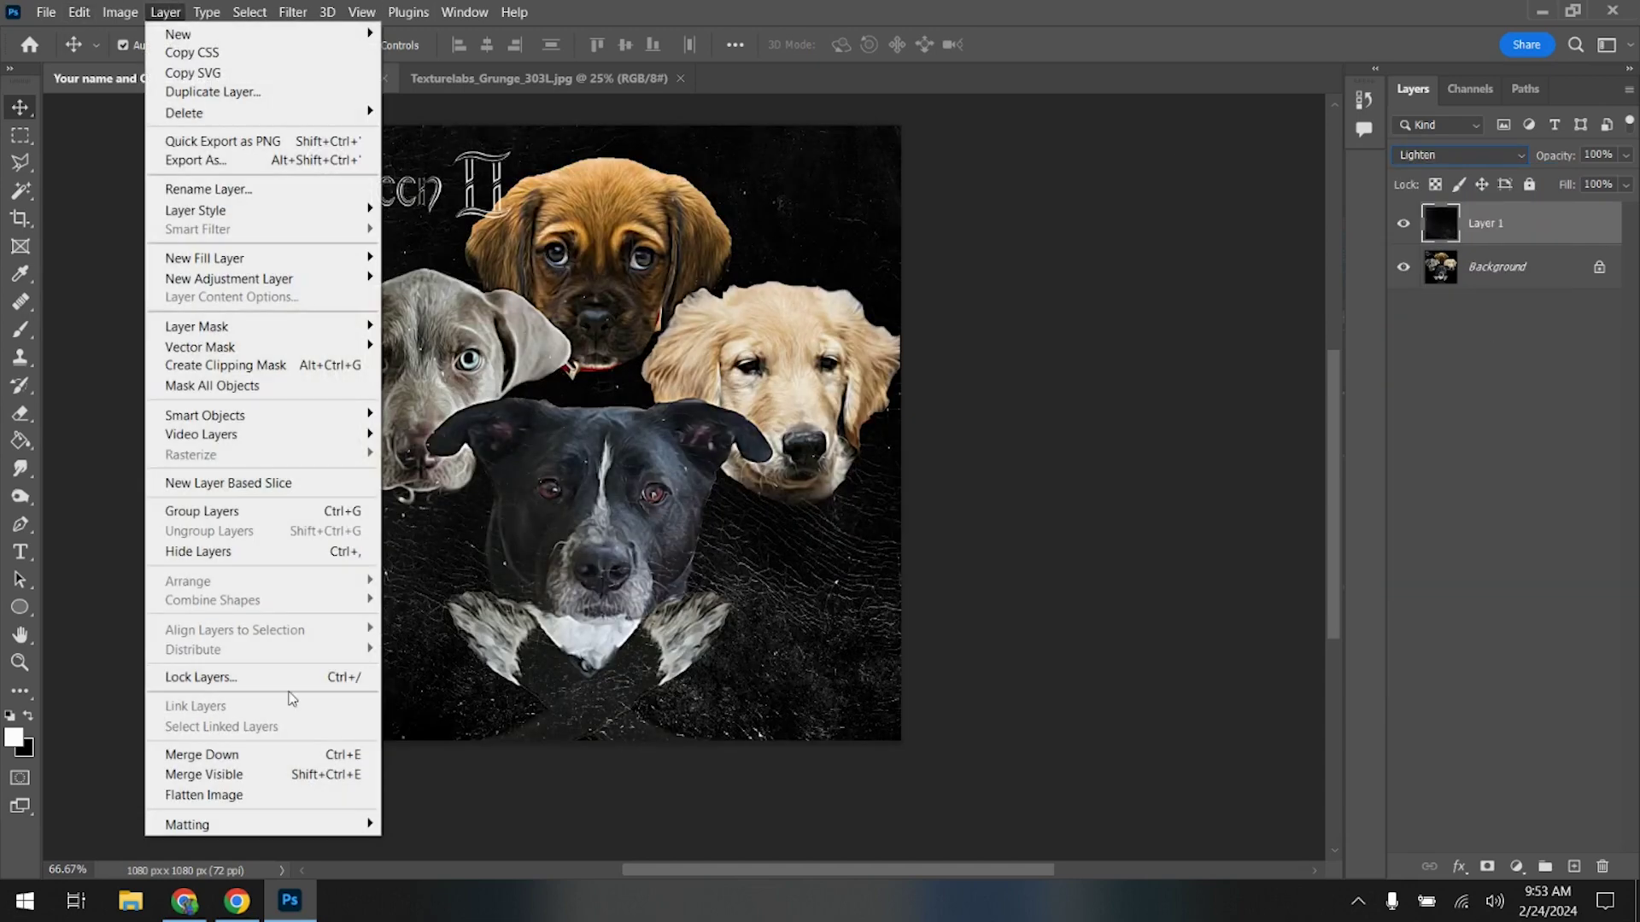
left_click(316, 784)
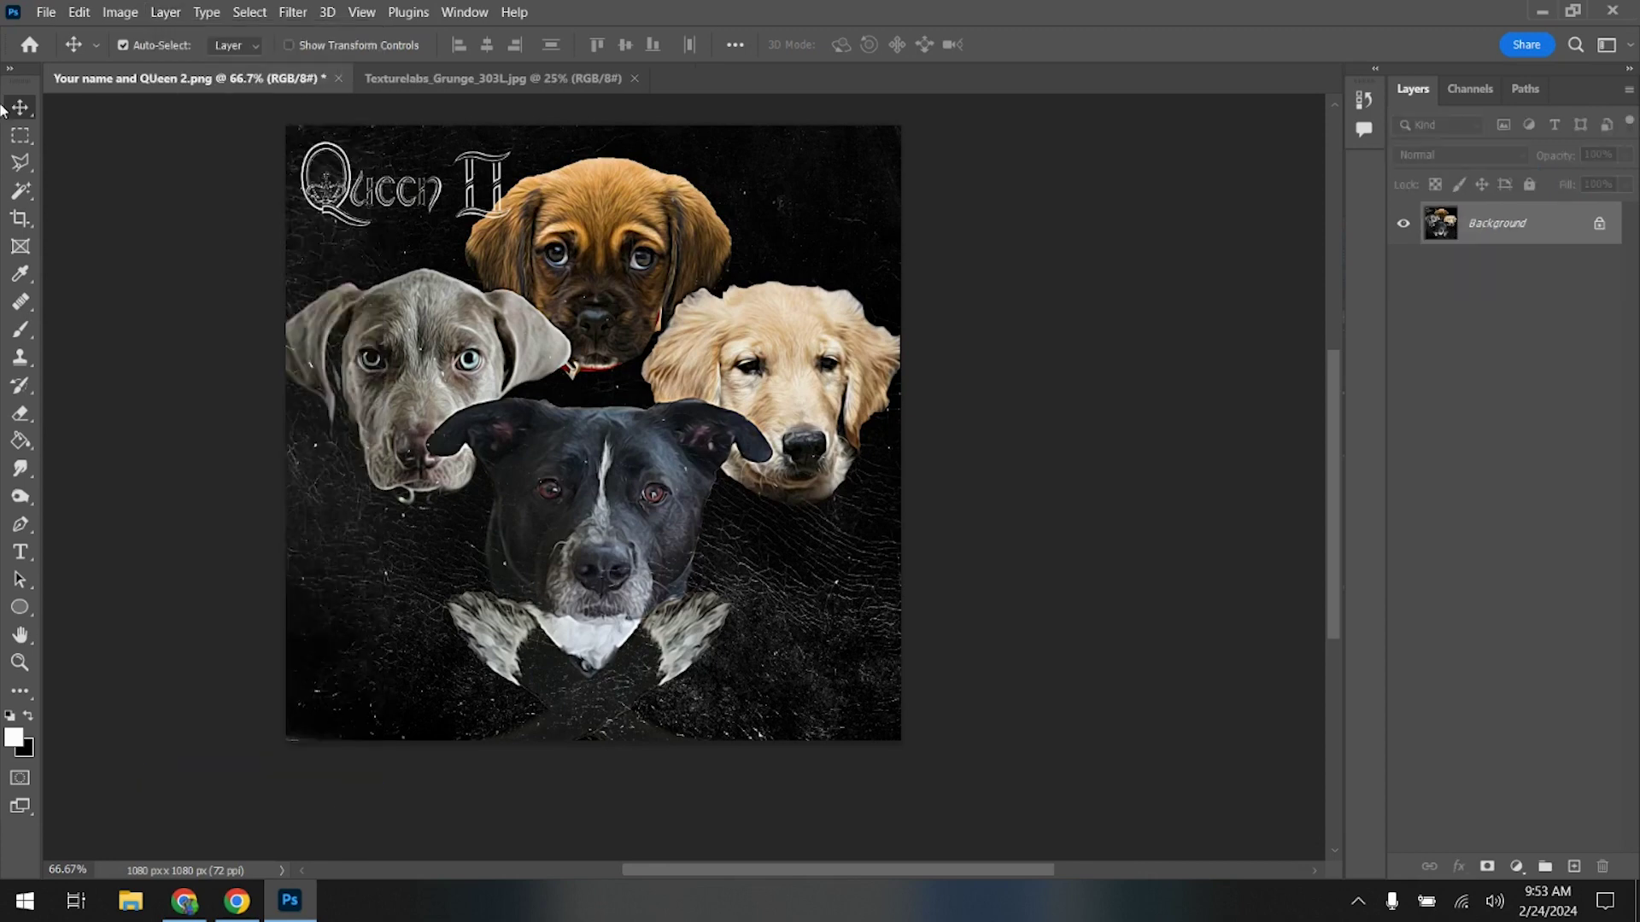
- Save the cover as the PNG 'Your name and QUeen 3'
left_click(48, 11)
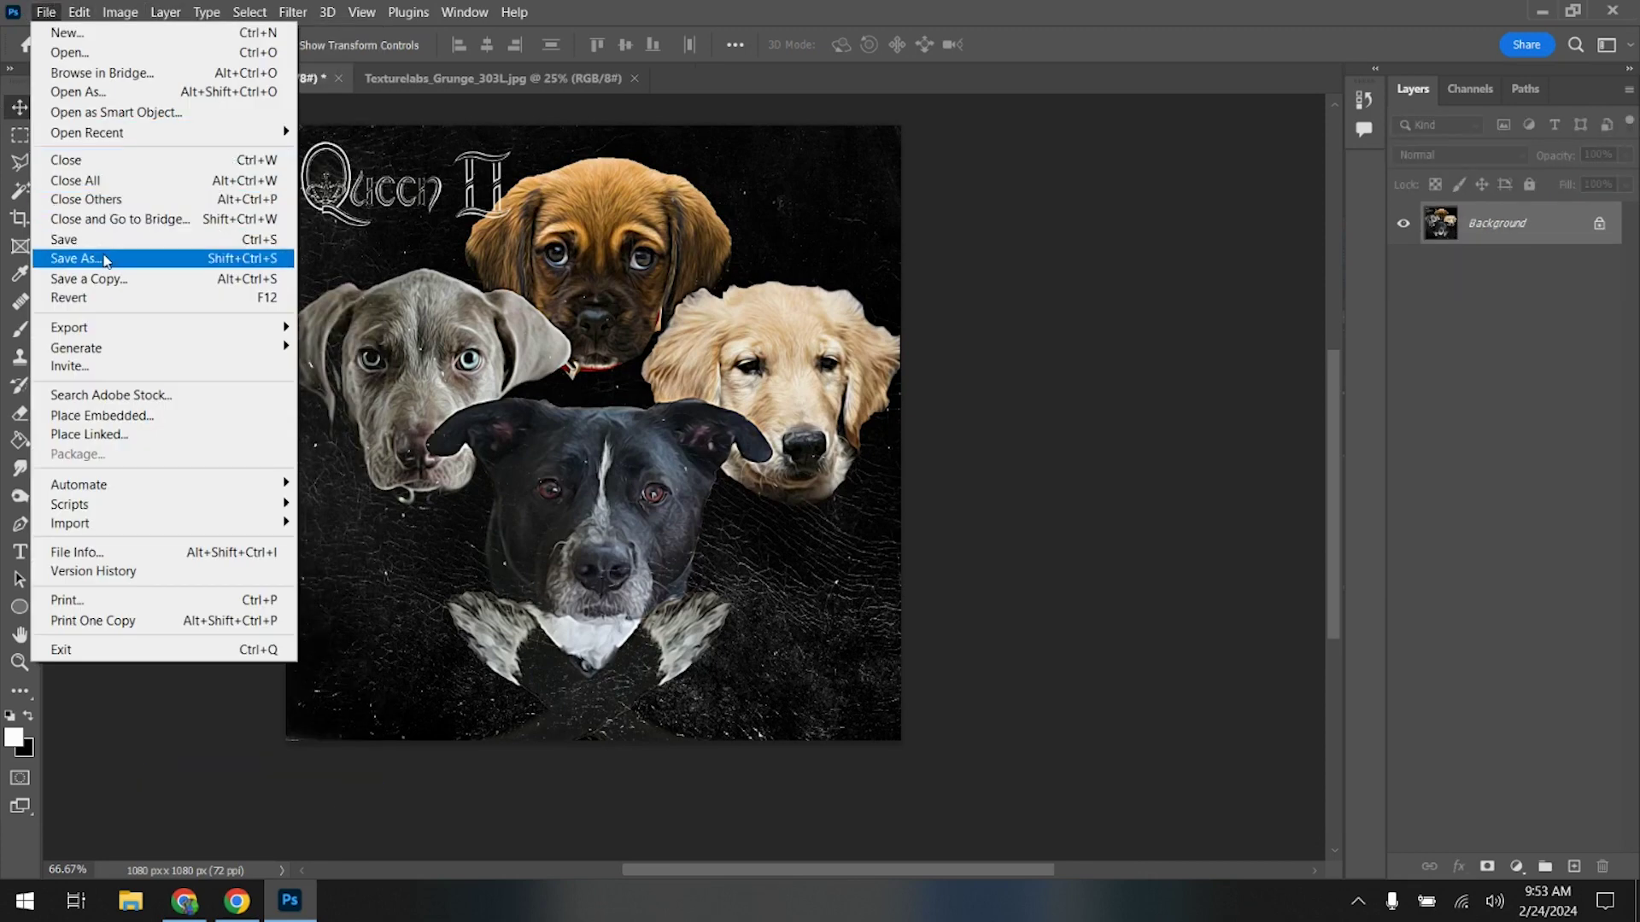
left_click(86, 258)
left_click(696, 613)
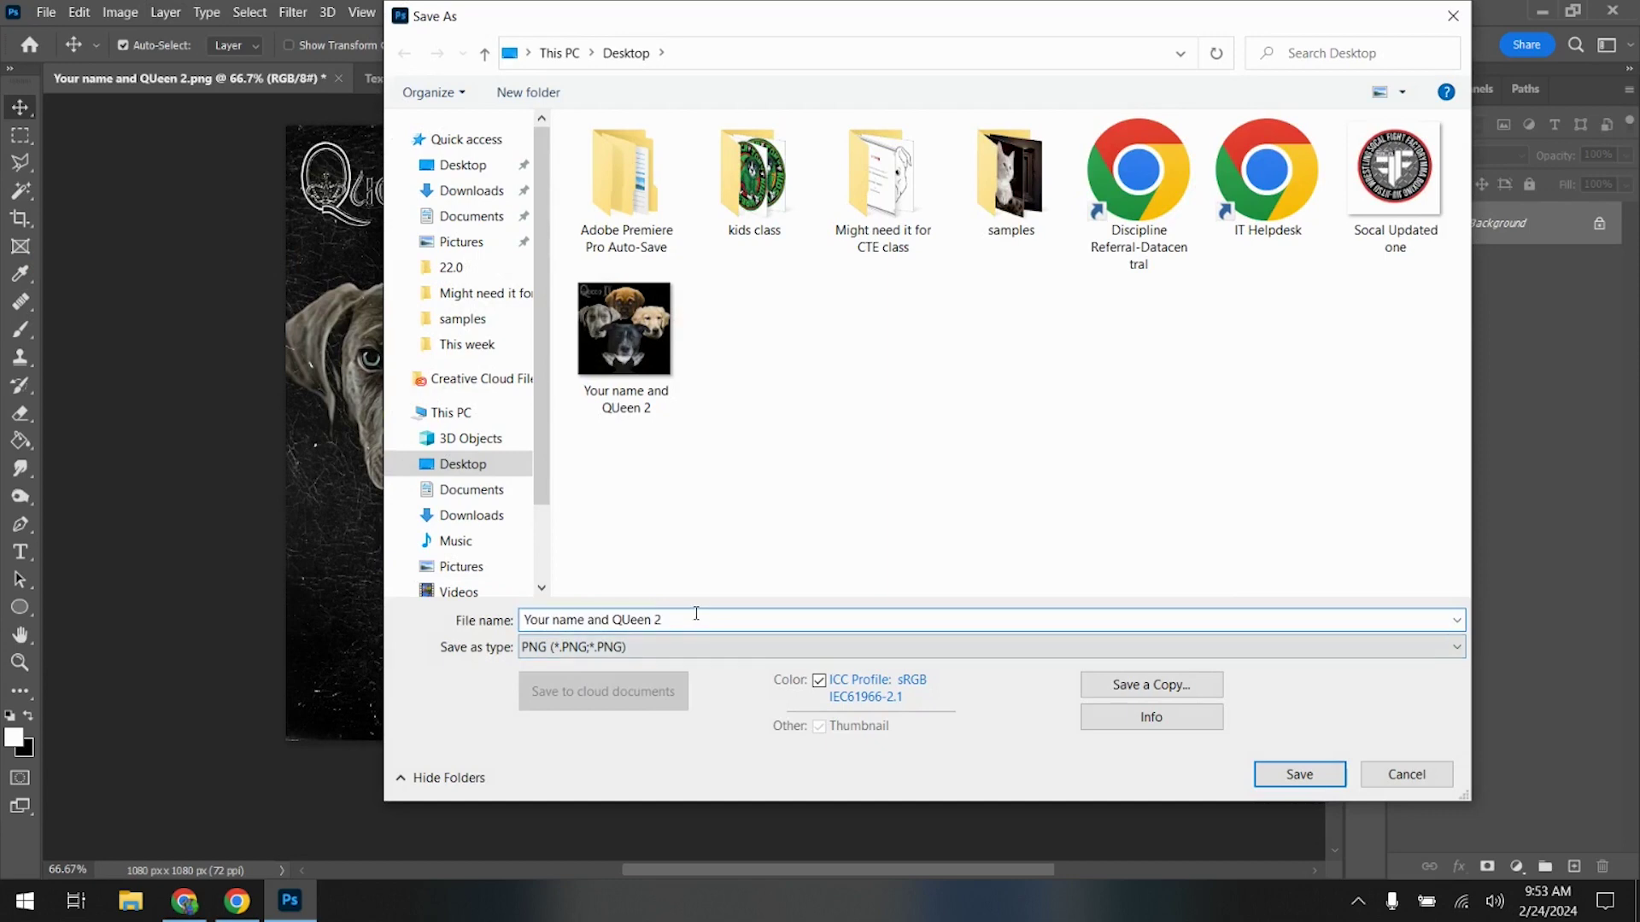
key("BackSpace")
type("3")
key("Return")
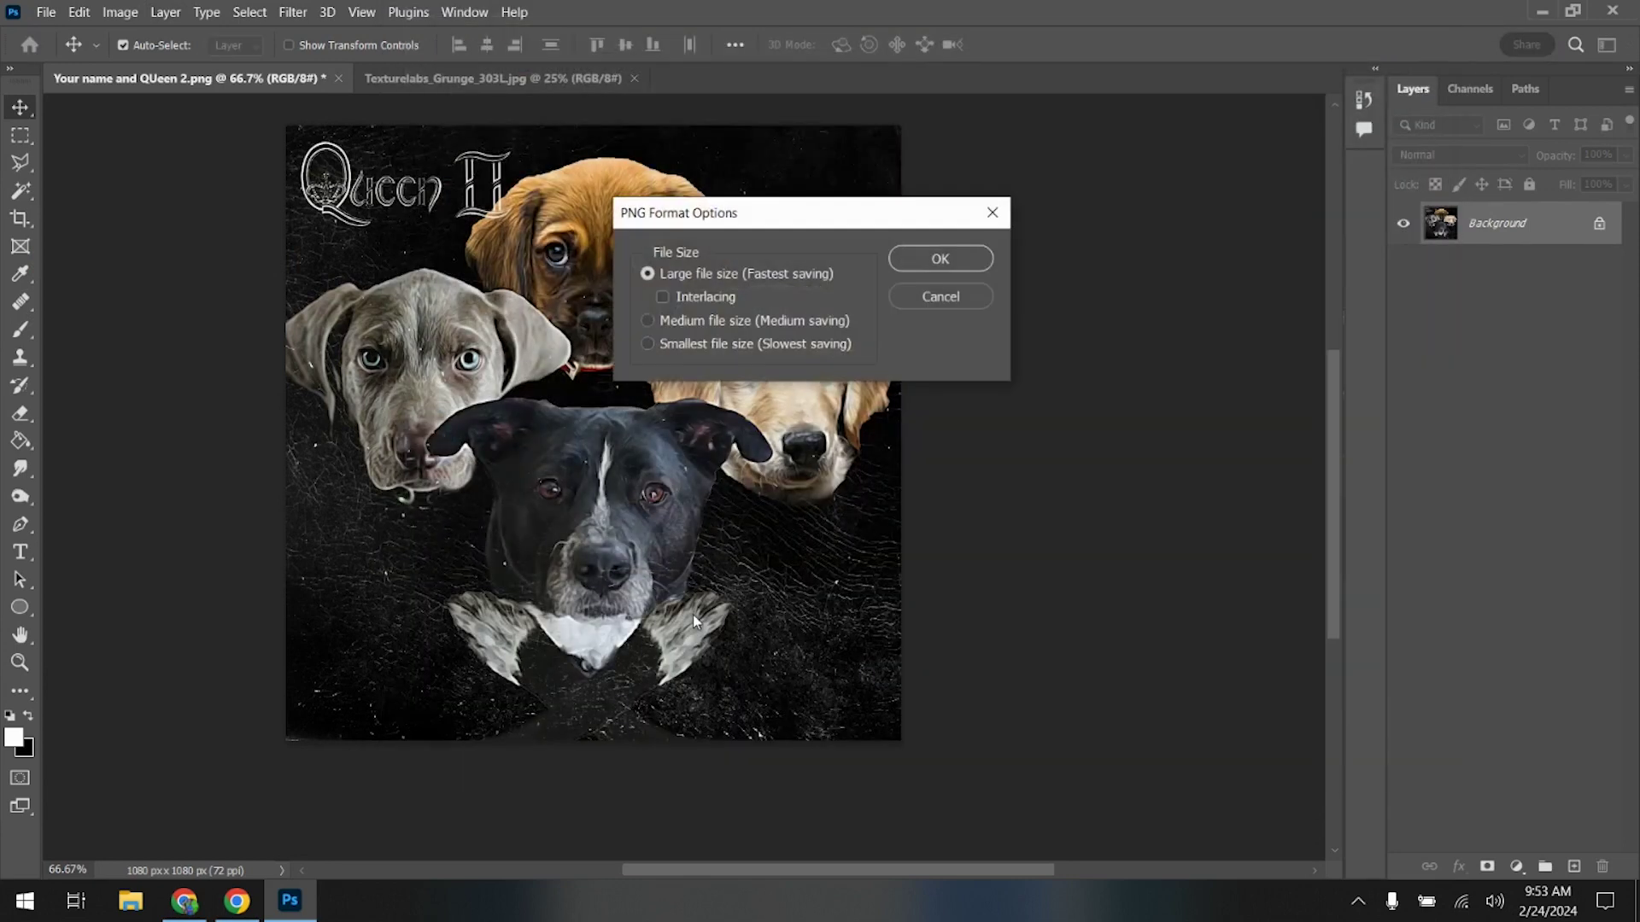
left_click(933, 259)
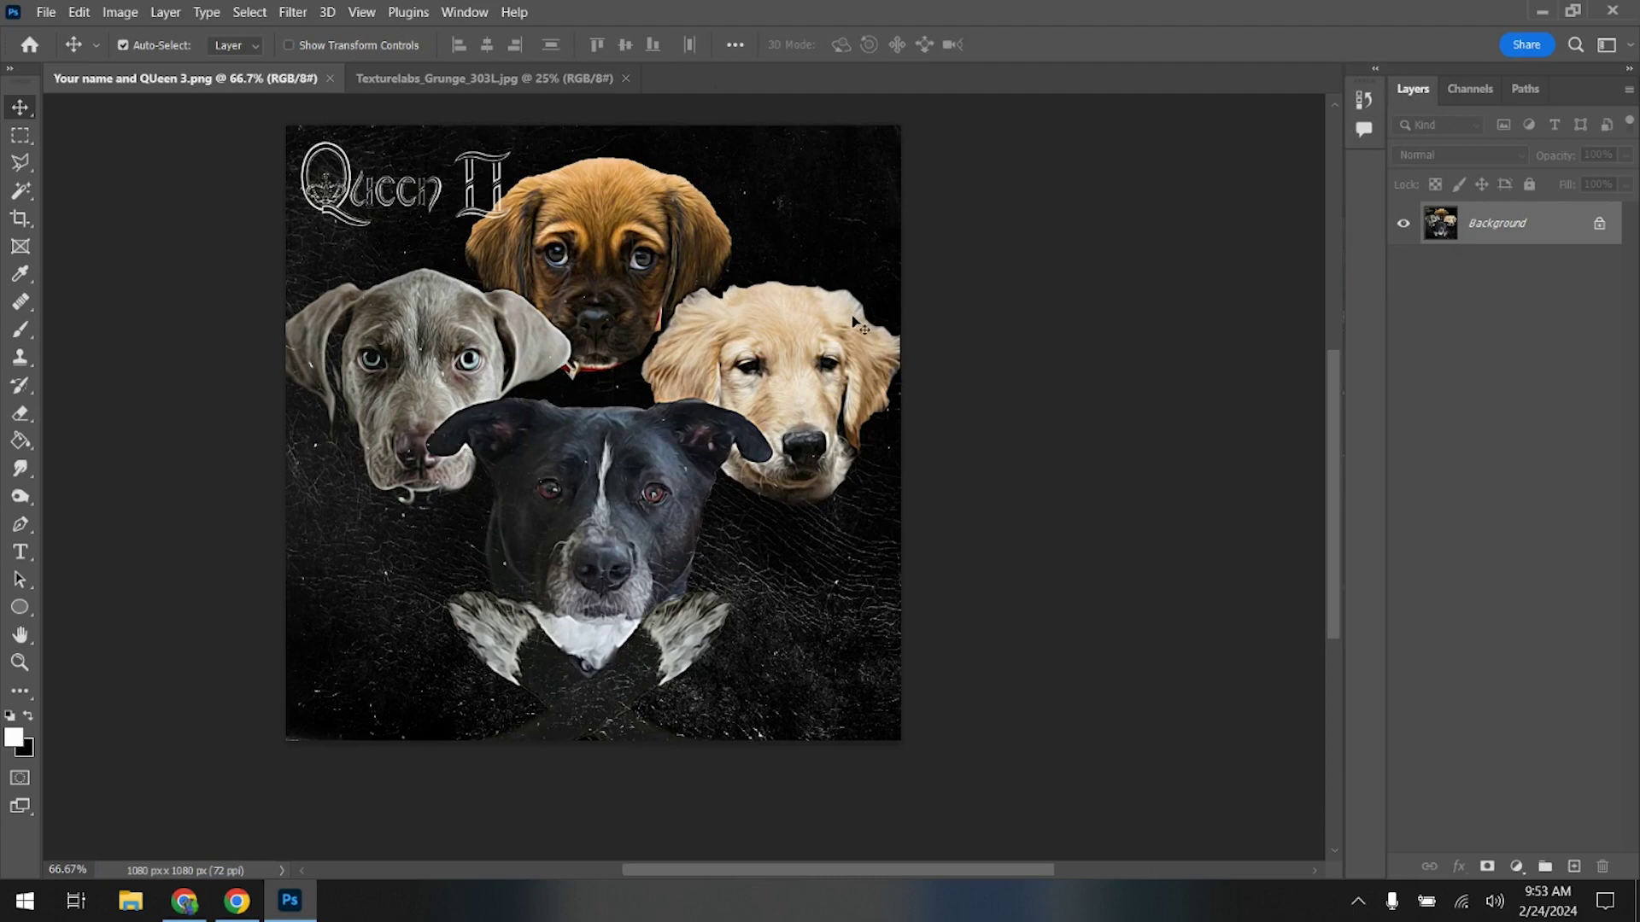
- Close the Texturelabs_Grunge_303L.jpg document
left_click(535, 74)
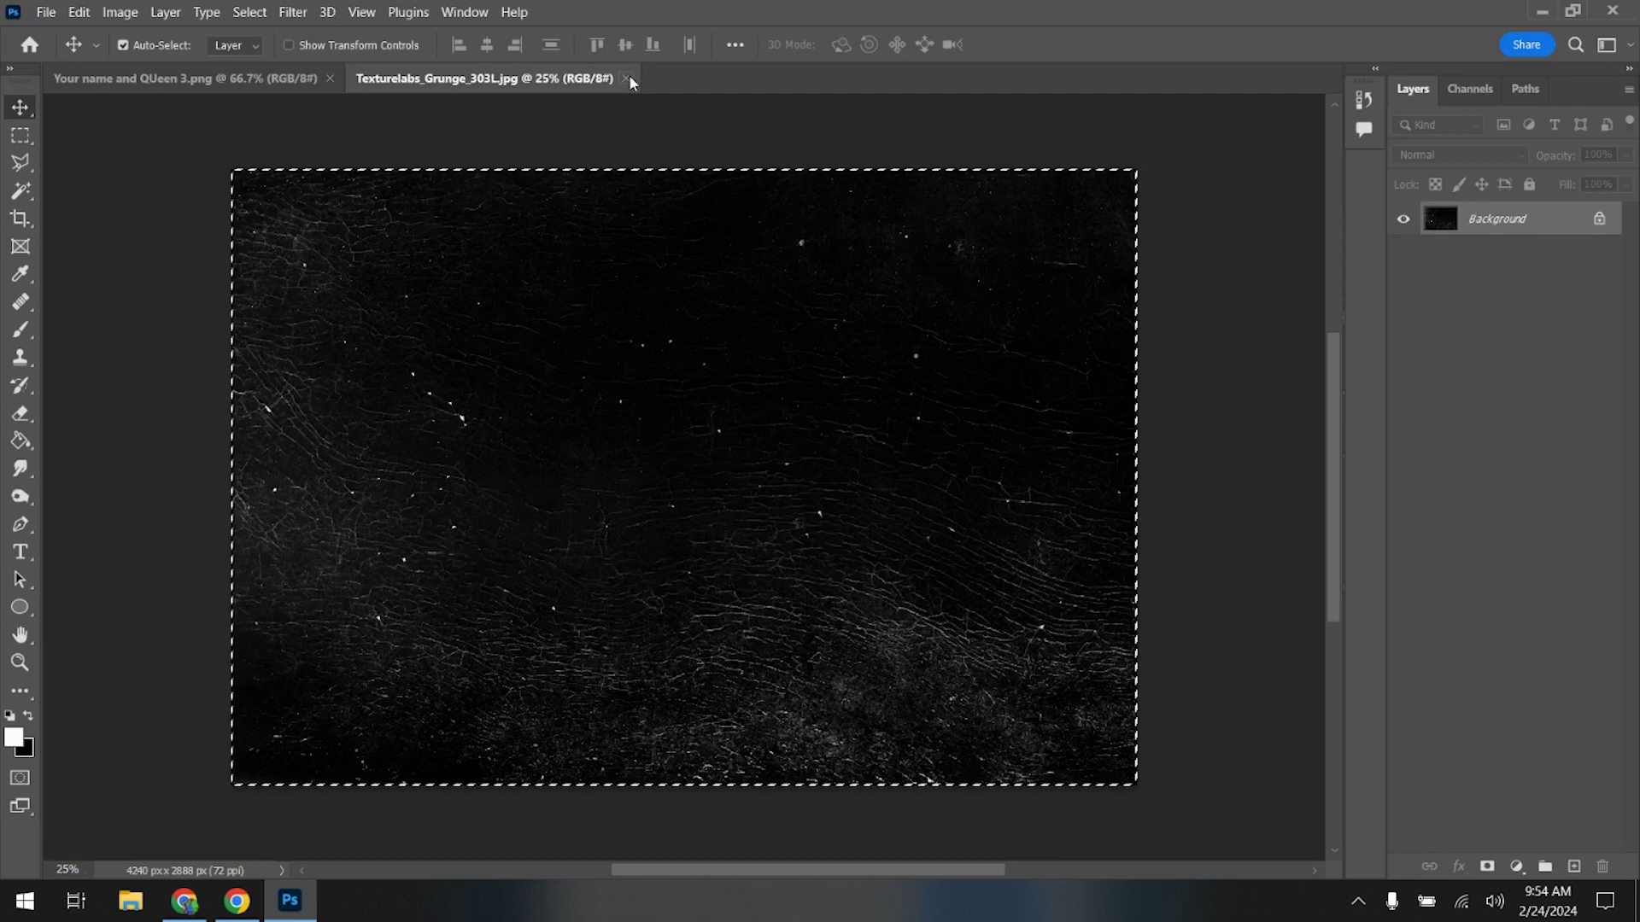
left_click(625, 78)
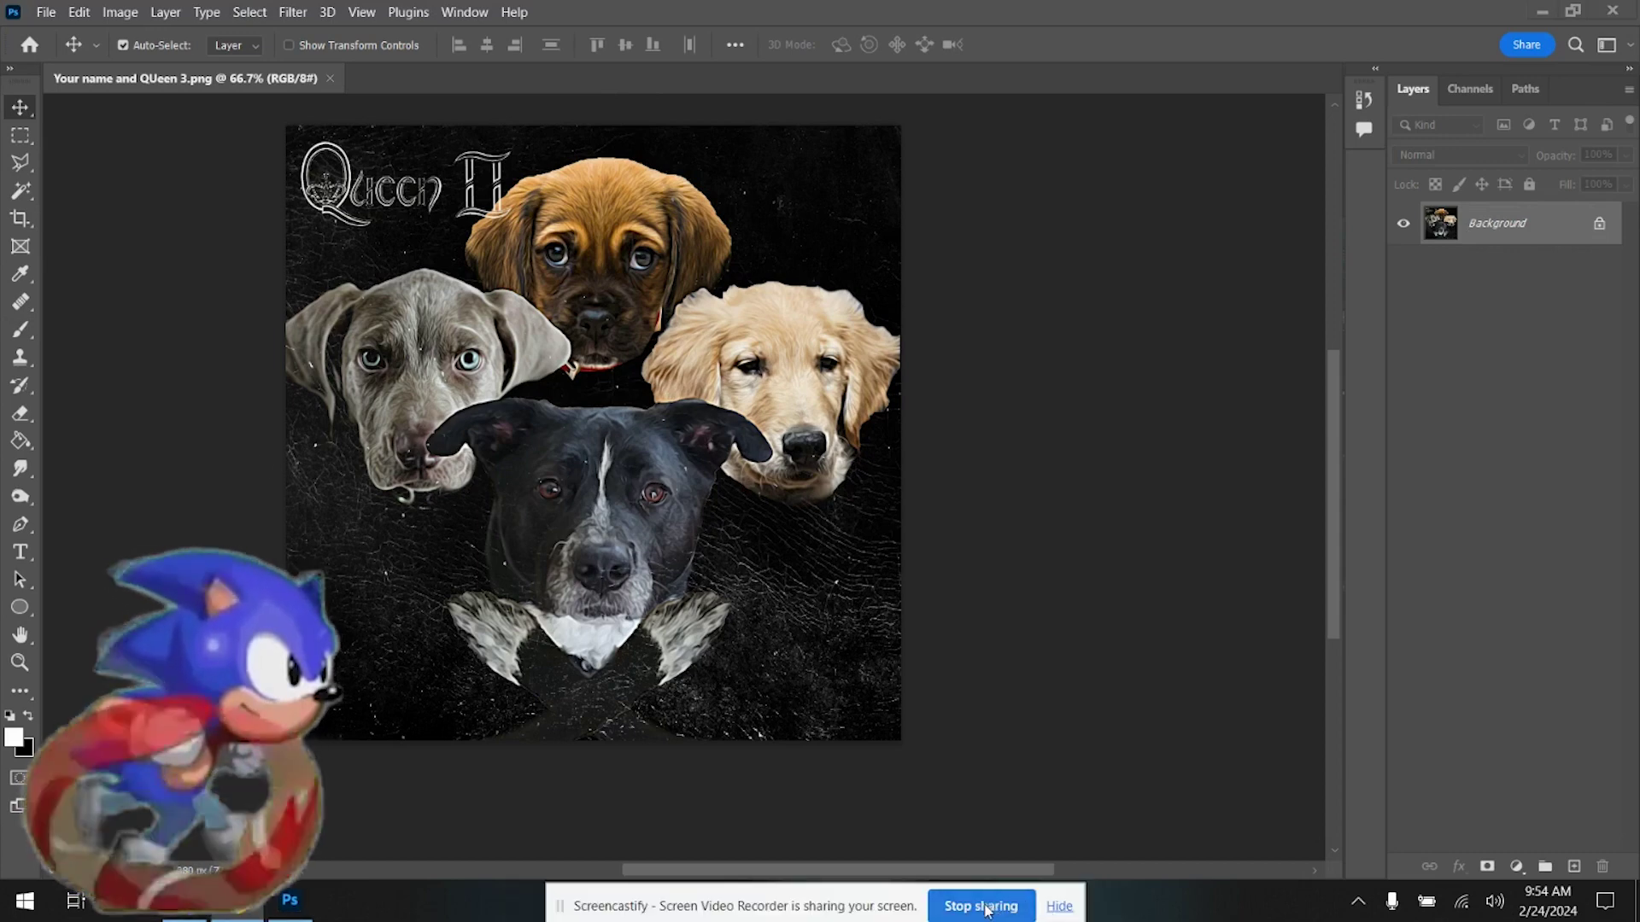
left_click(44, 12)
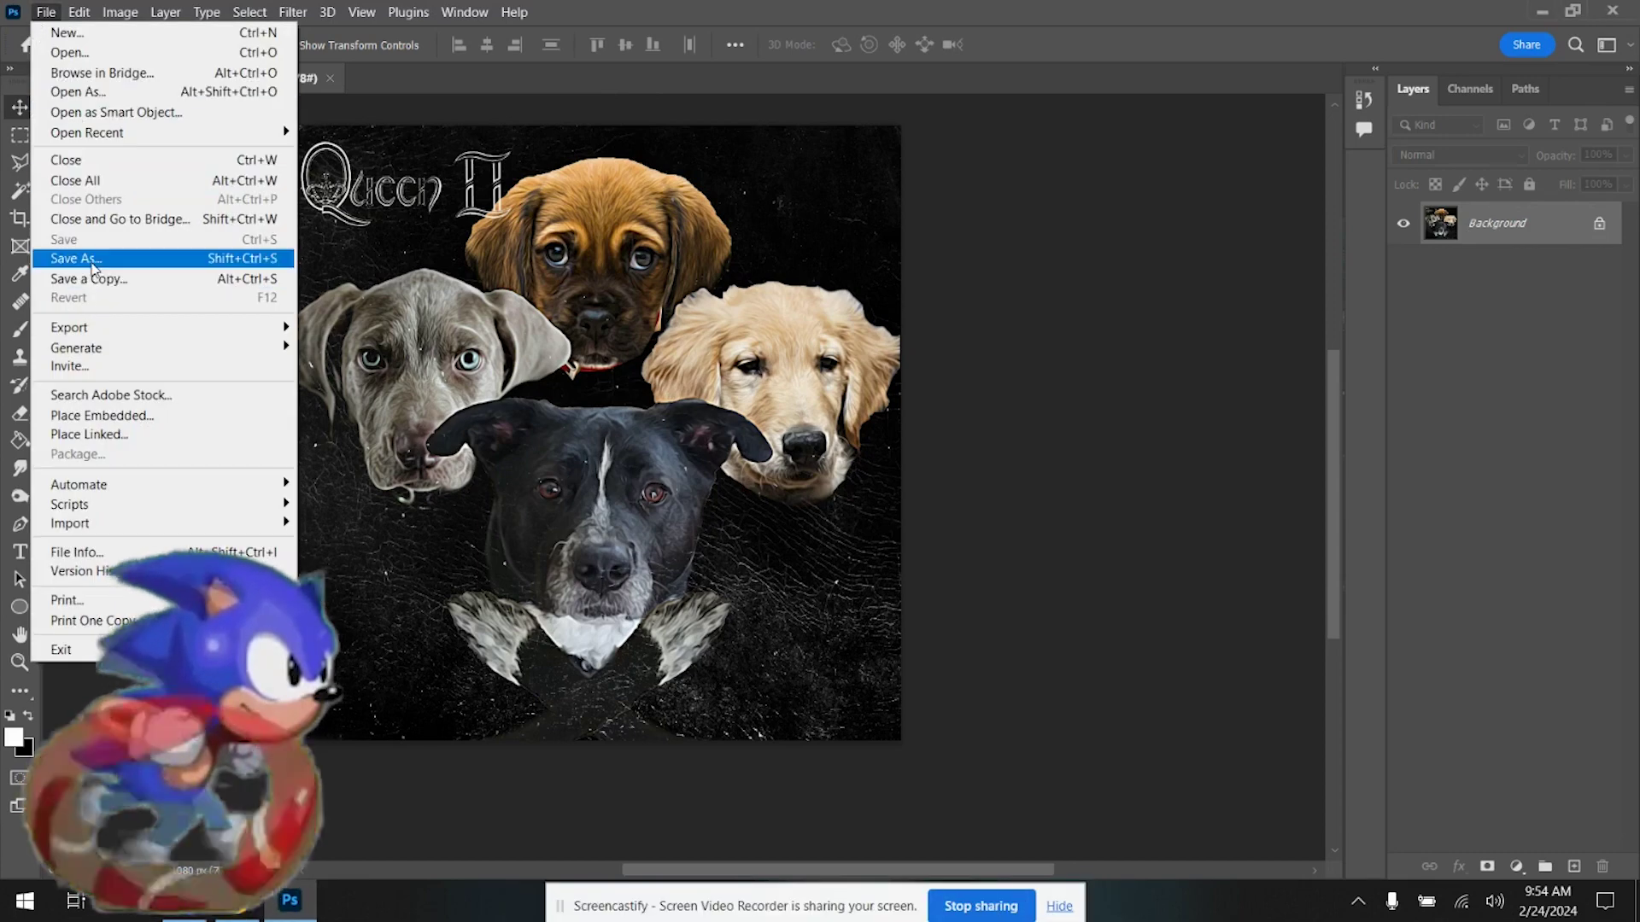
left_click(94, 266)
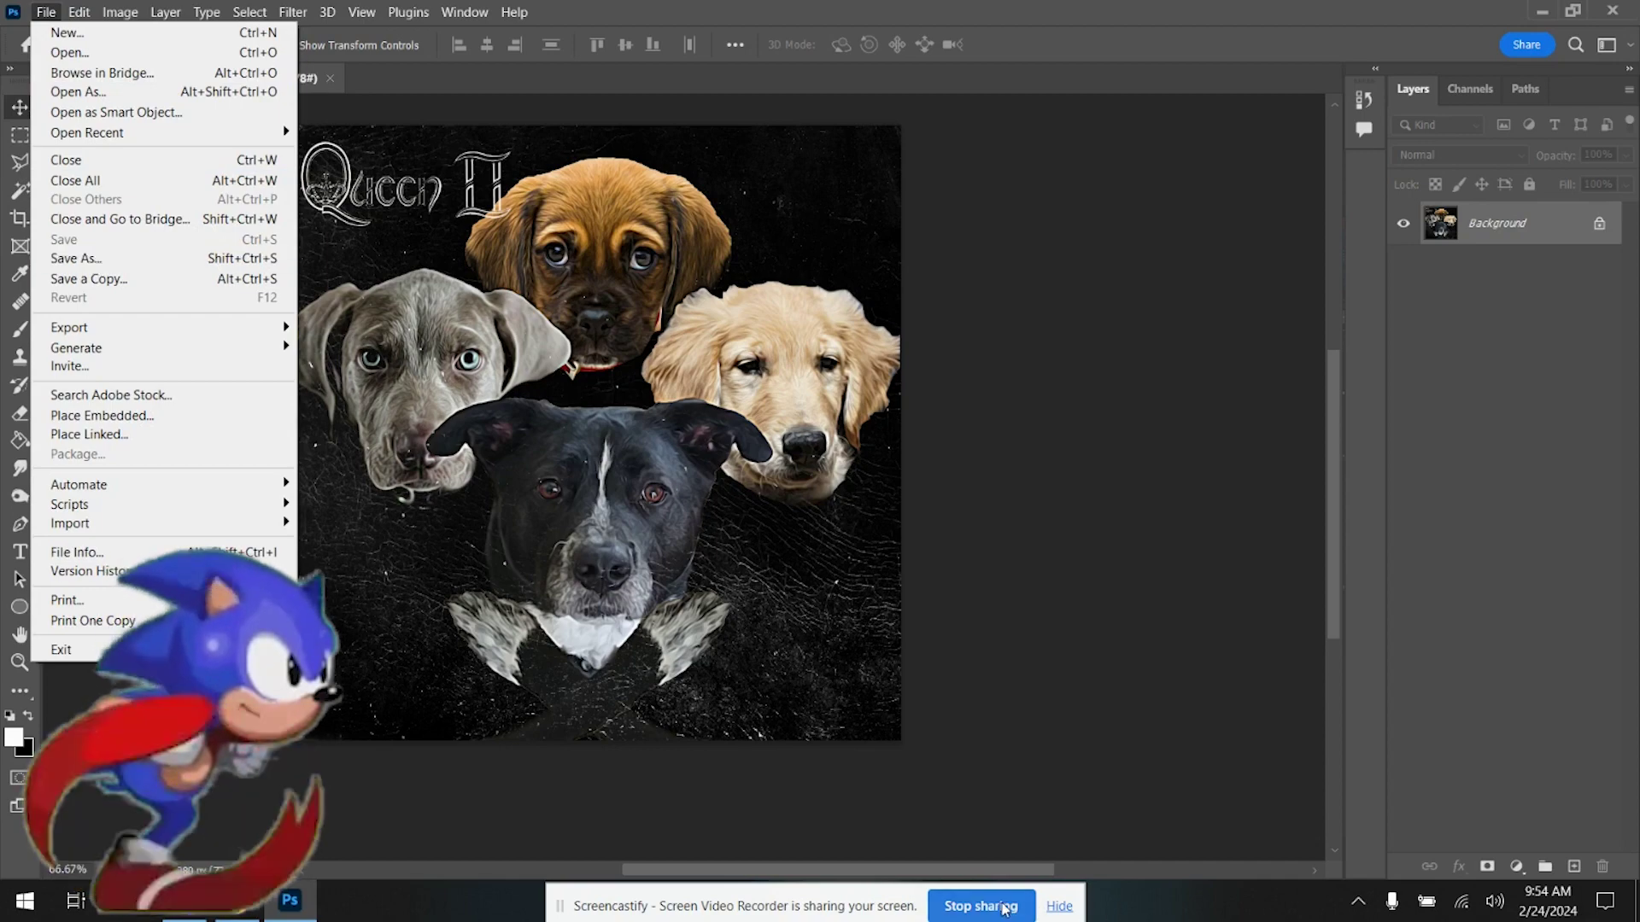